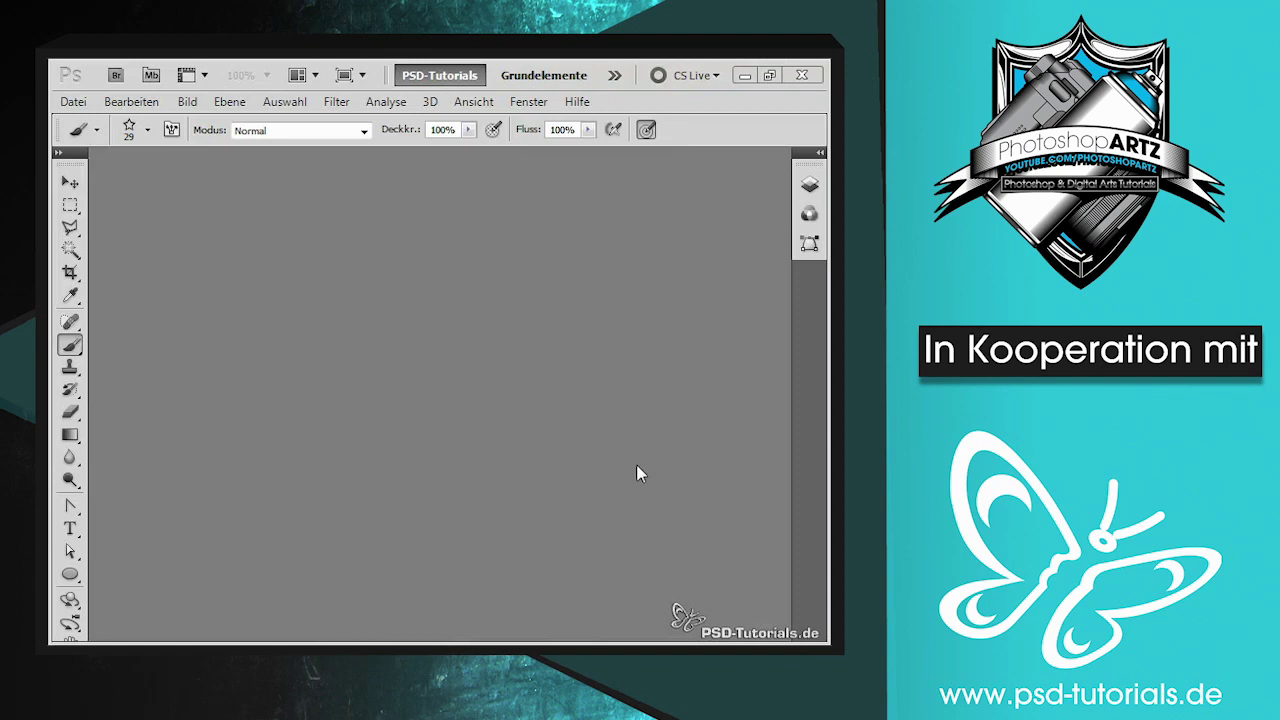
Step: Set the toolbox to two columns and start a new 800 × 600 pixel document
click(58, 152)
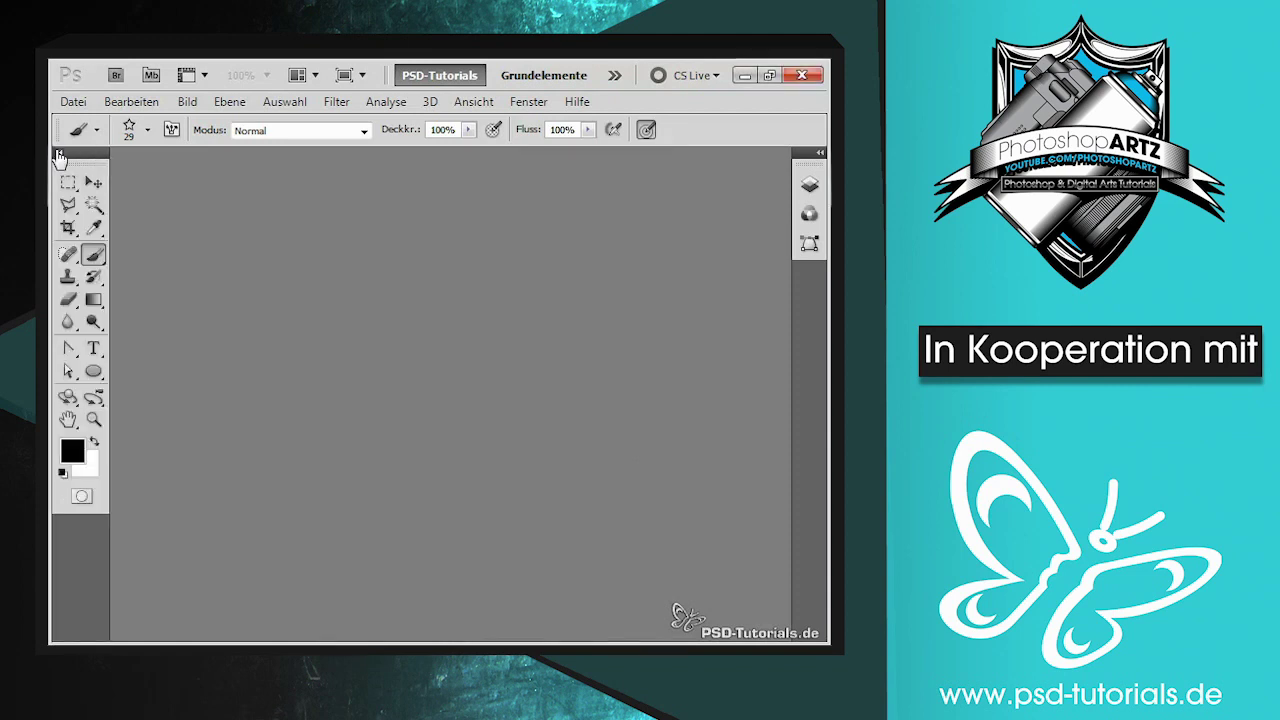
click(73, 101)
click(160, 80)
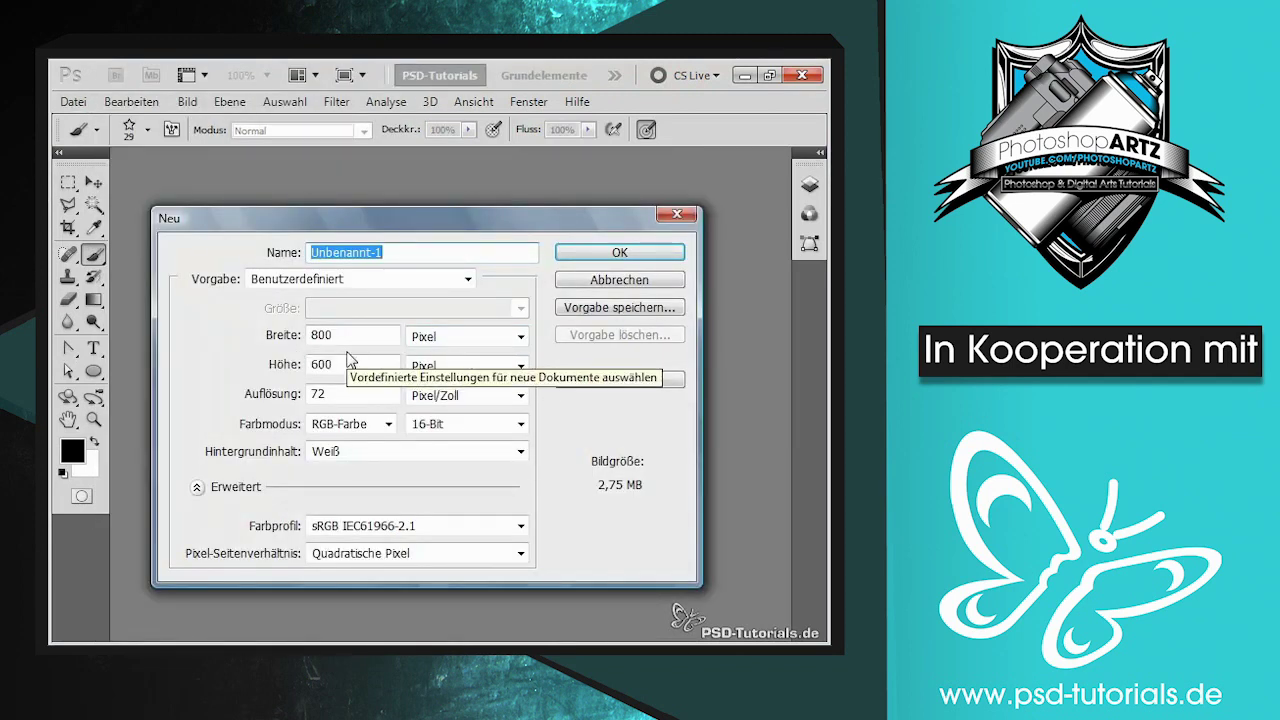
Step: Change the bit depth to 8-bit and create the 800 × 600 white RGB canvas
click(470, 424)
click(453, 460)
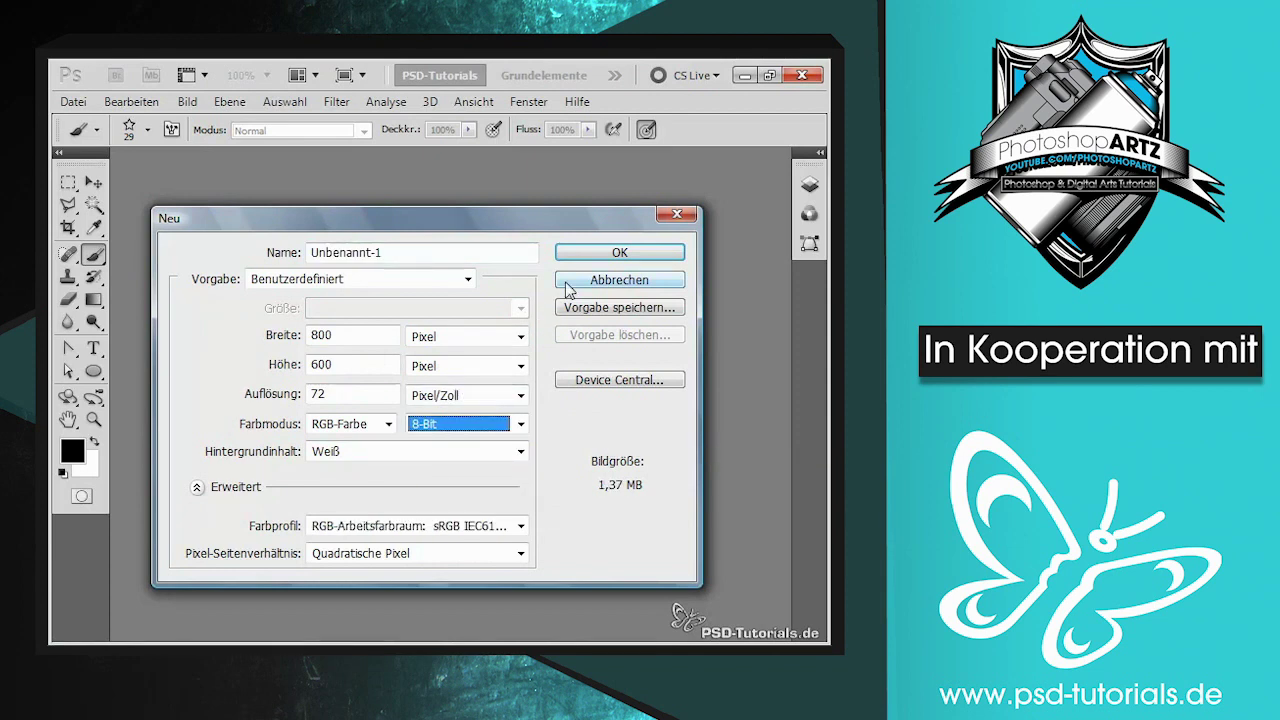
click(607, 256)
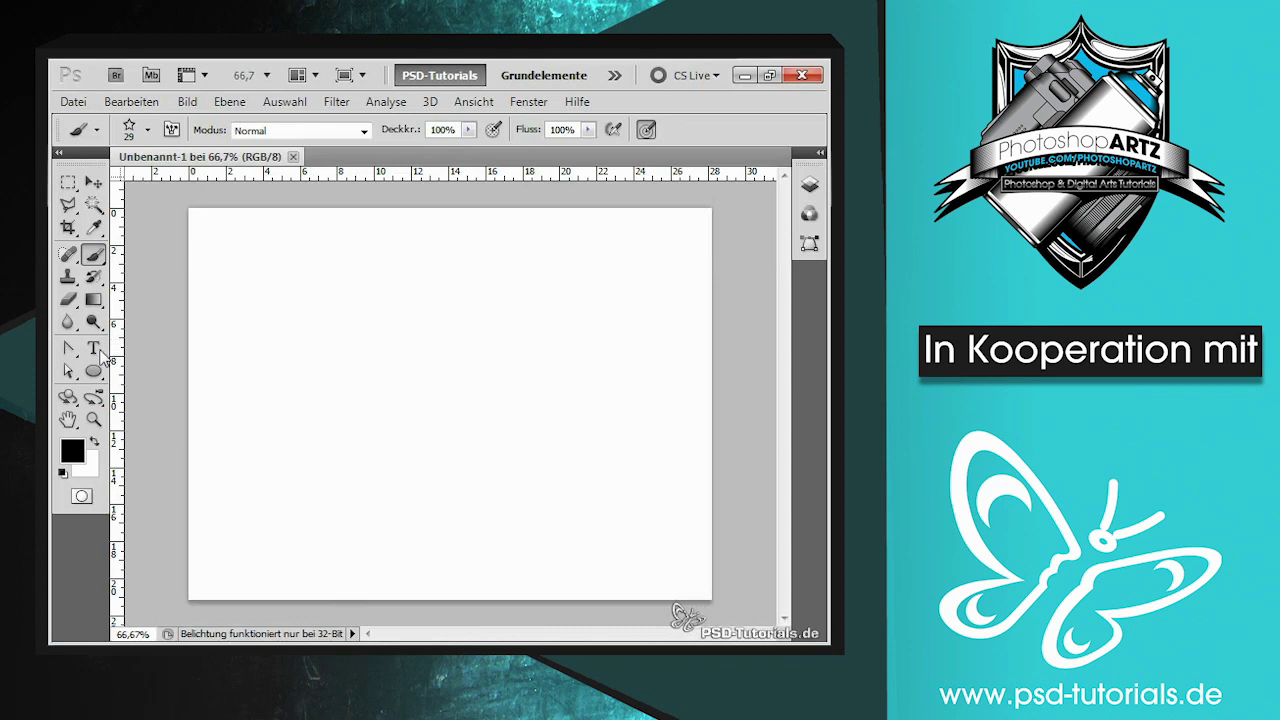
Step: Type 'PSD' in 399 pt Myriad Pro, position it on the canvas and commit its layer
click(93, 348)
click(276, 389)
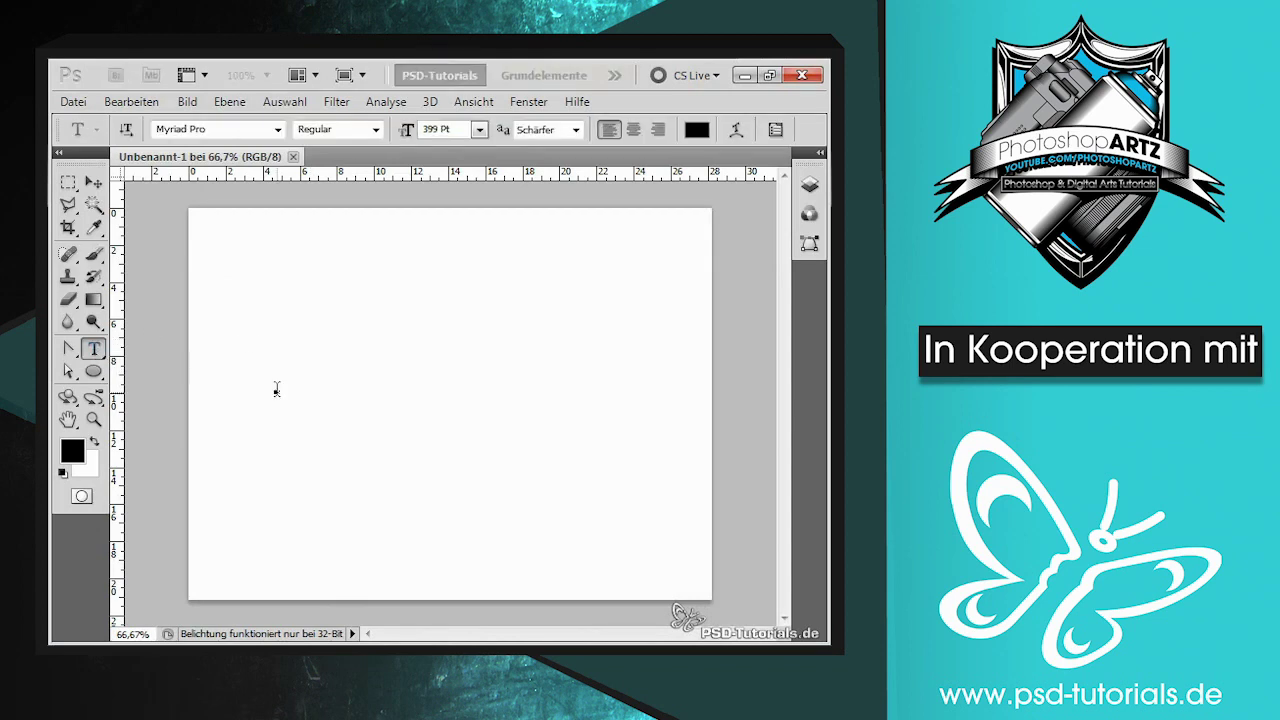
text(PSD)
drag(509, 471, 464, 548)
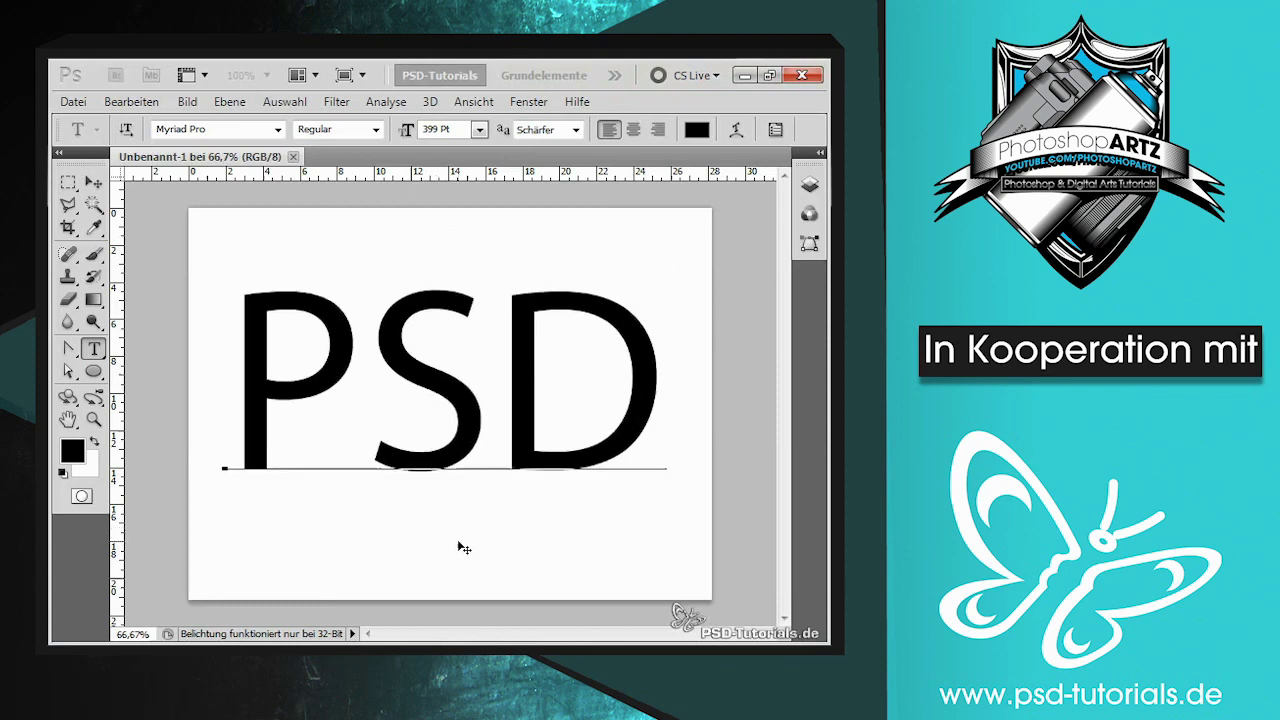
key(F7)
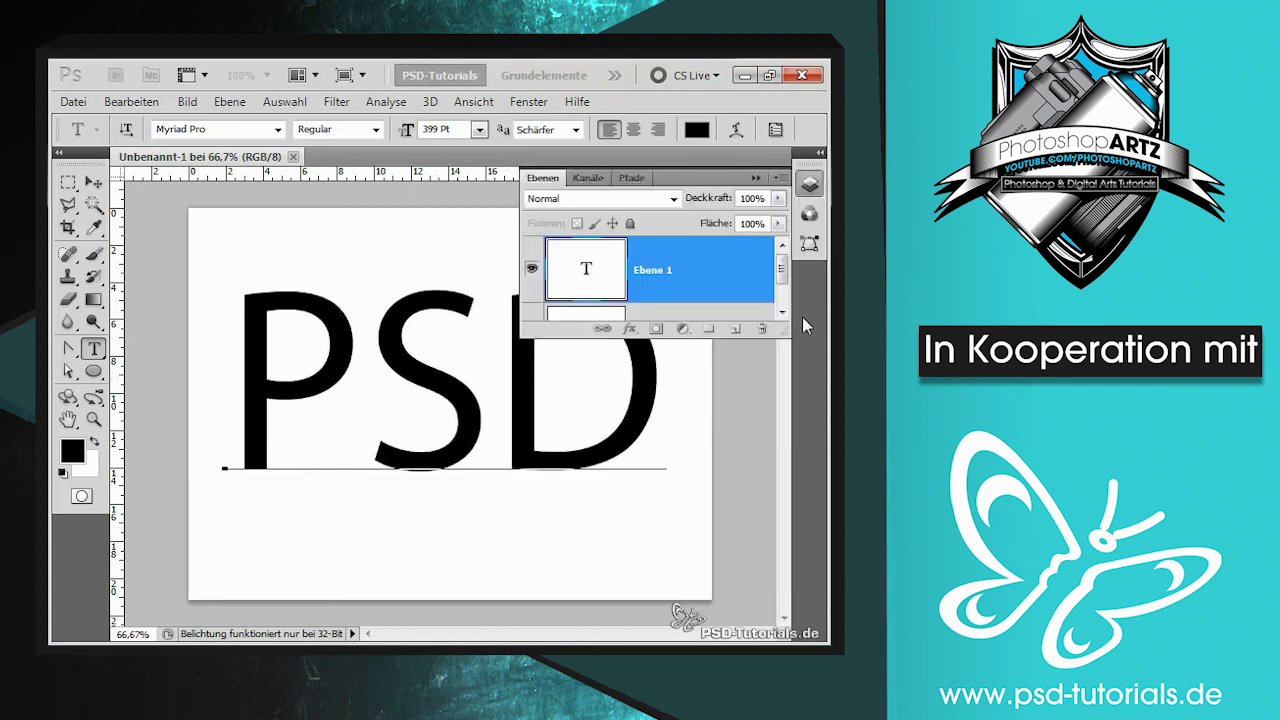
drag(802, 322, 789, 480)
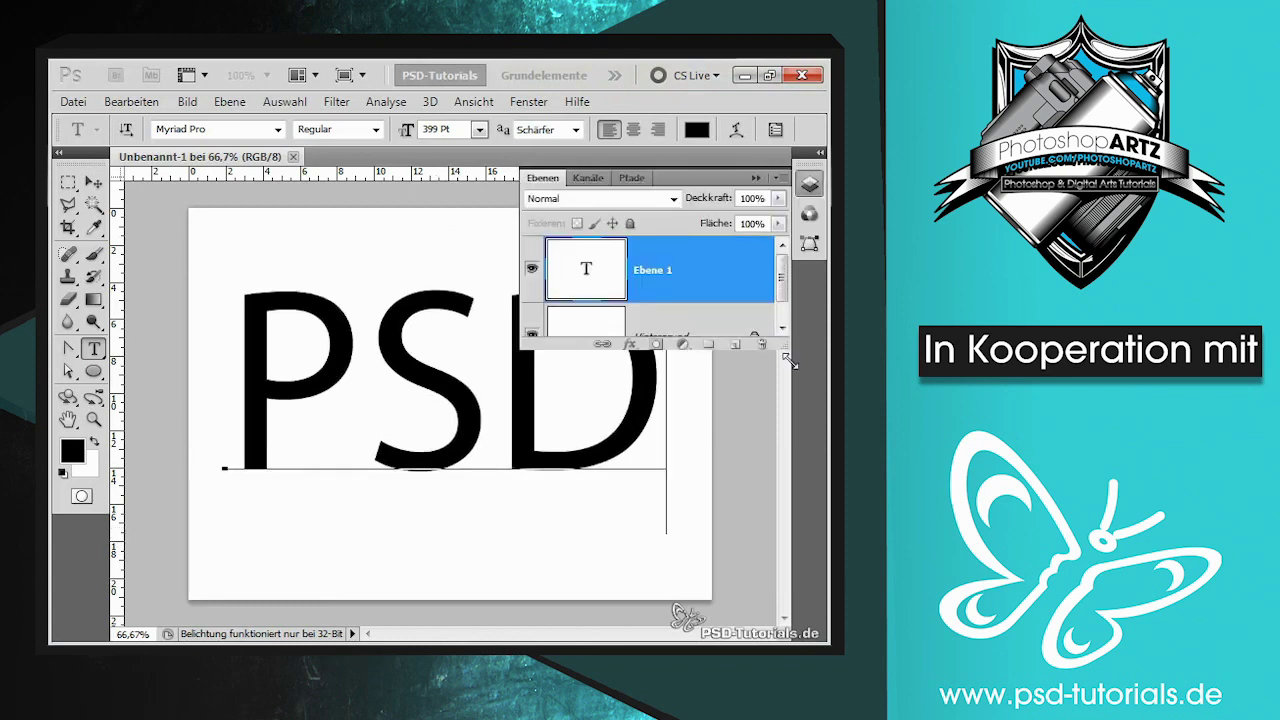
click(705, 273)
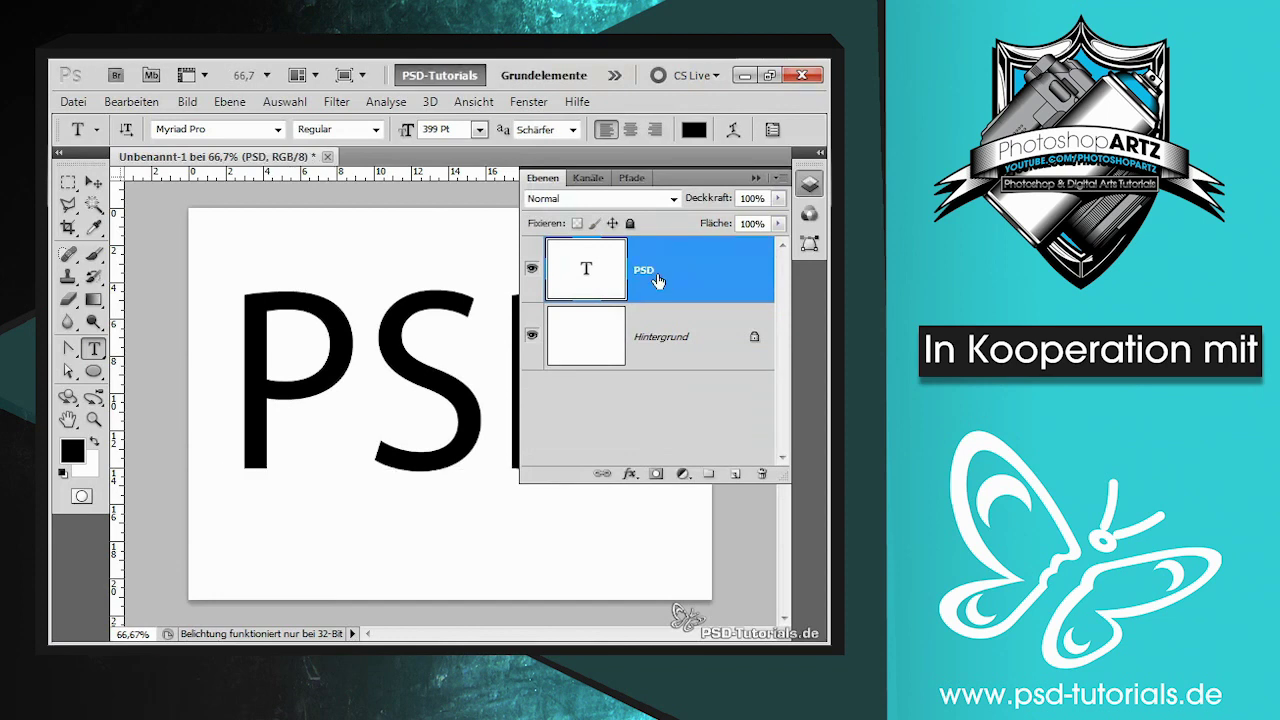
Step: Convert the PSD text to a work path (Arbeitspfad), hide the type layer and show Pfade
right_click(595, 279)
click(745, 272)
right_click(745, 272)
click(752, 275)
right_click(650, 272)
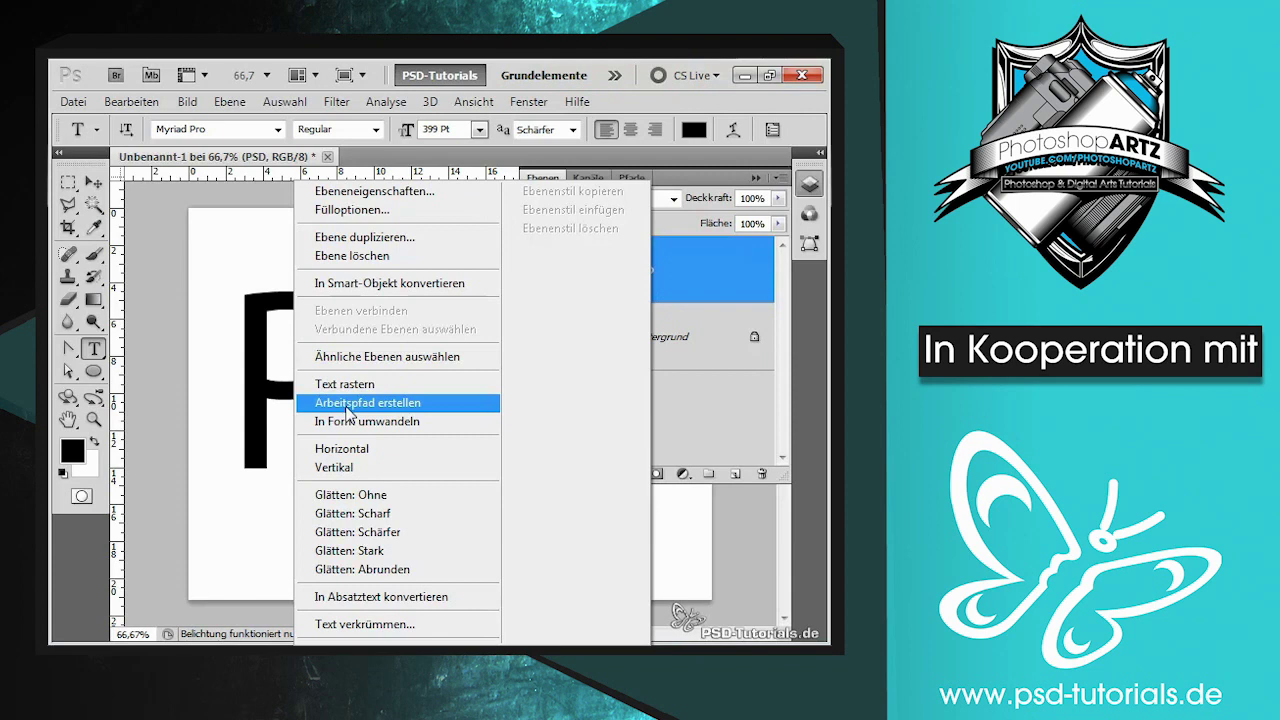
click(449, 402)
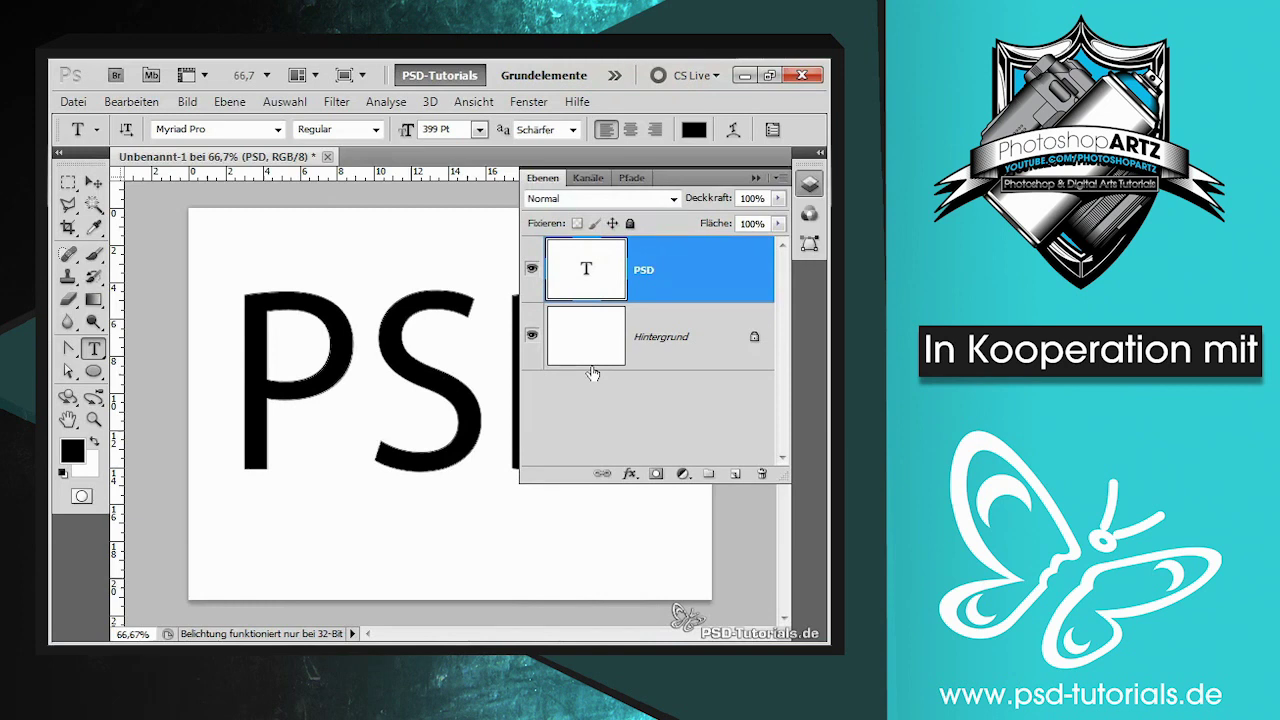
click(532, 270)
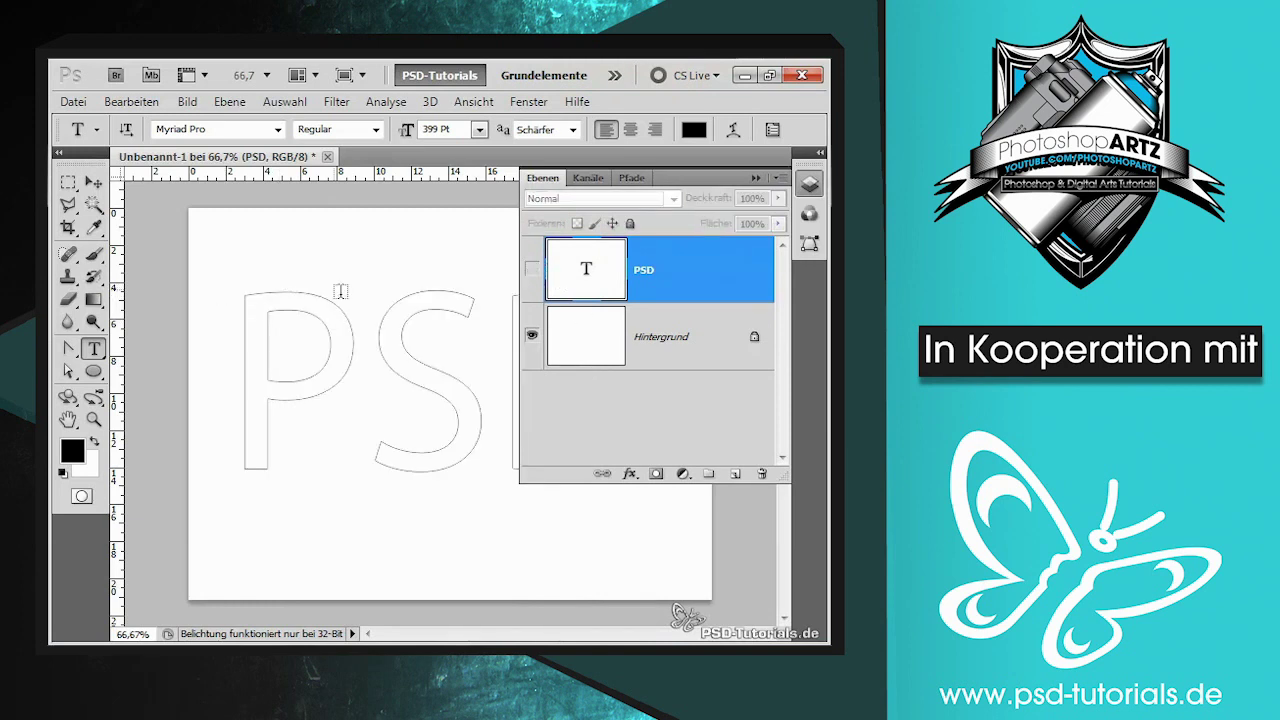
click(631, 179)
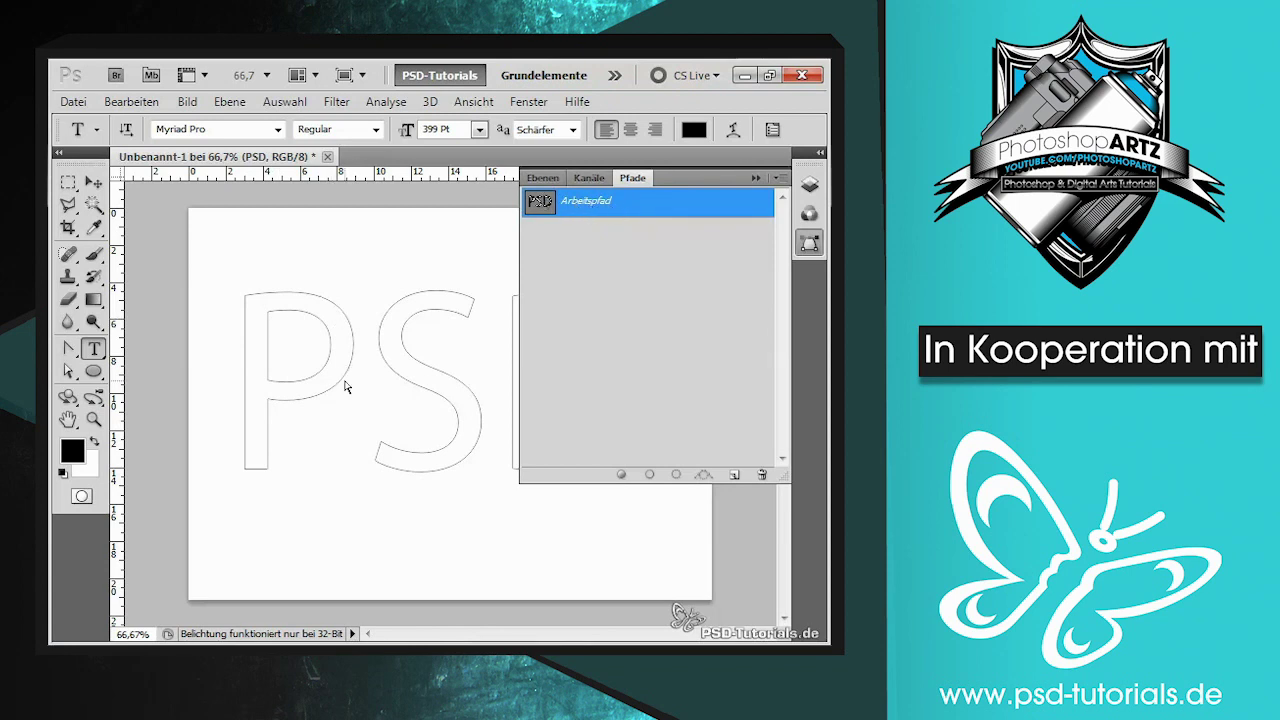
key(ctrl+plus)
drag(545, 636, 538, 638)
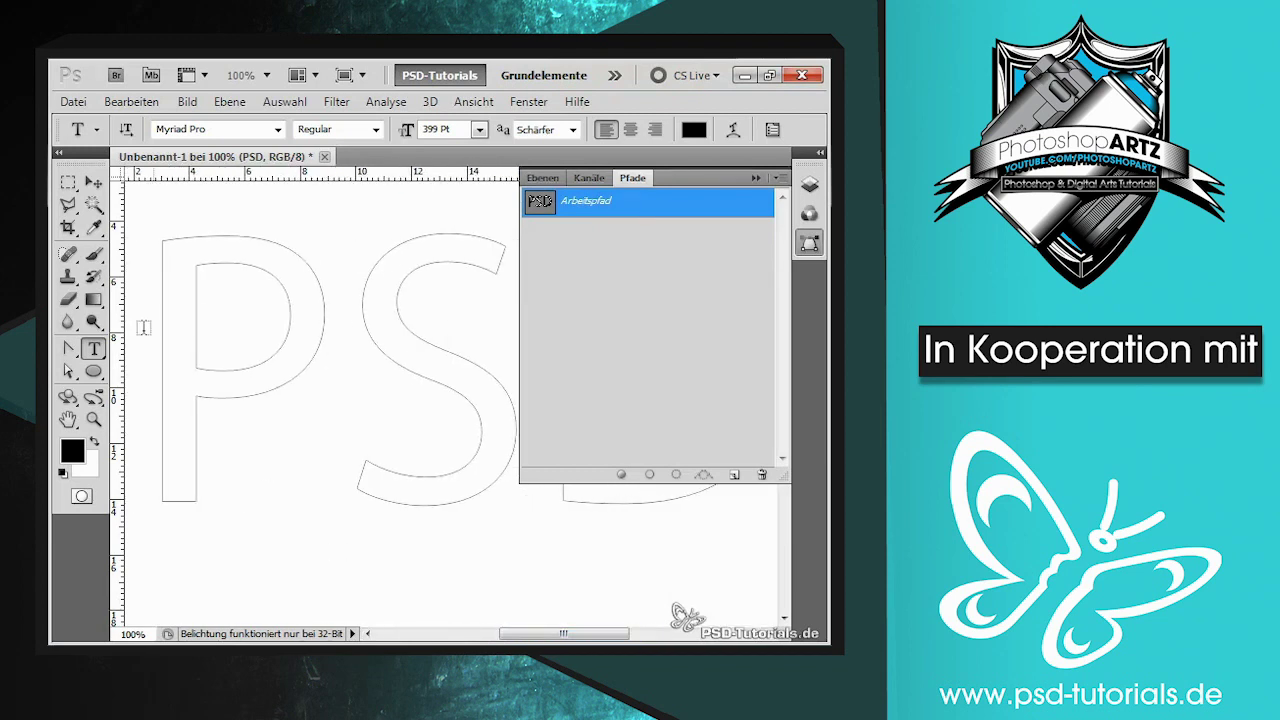
click(68, 371)
click(213, 398)
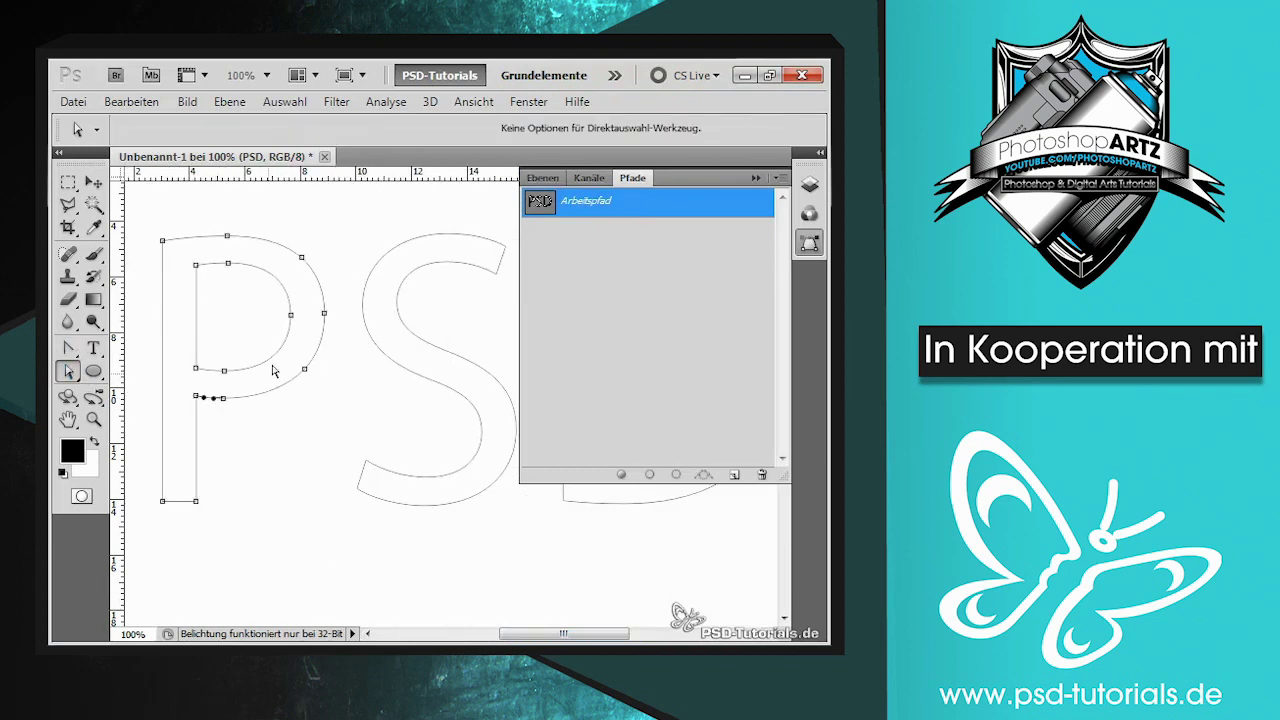
drag(305, 369, 312, 404)
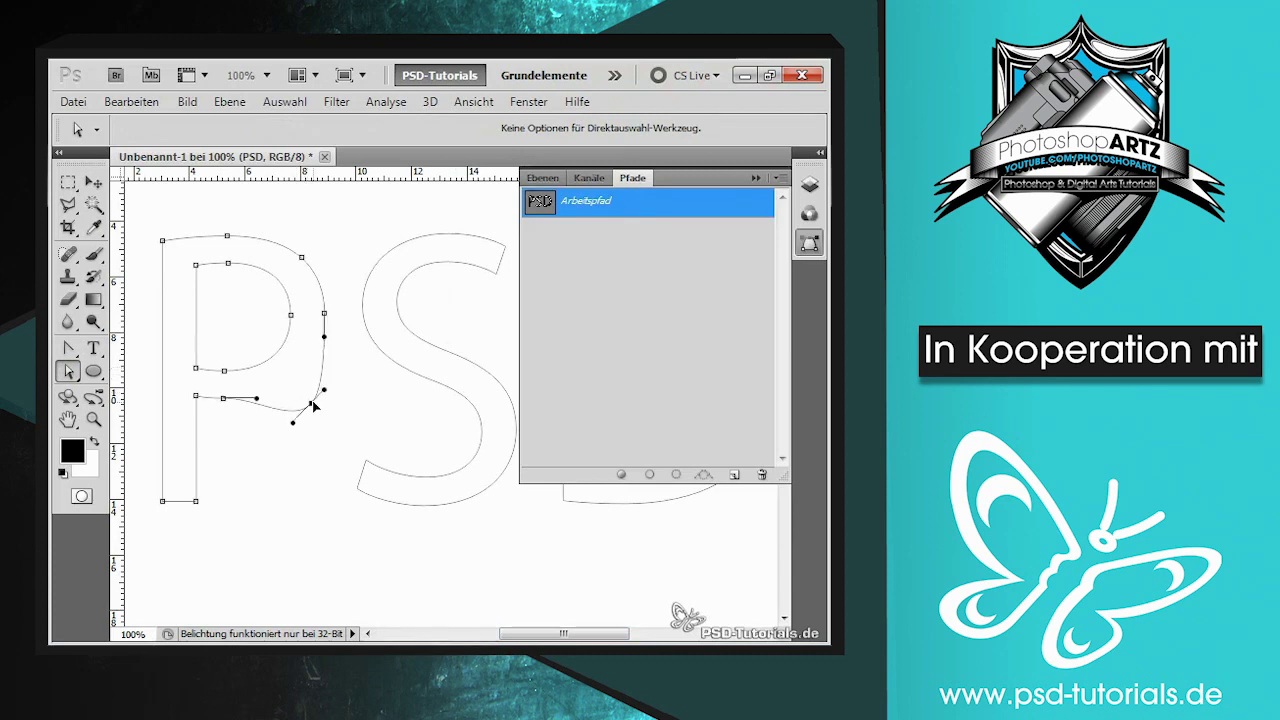
drag(219, 403, 224, 420)
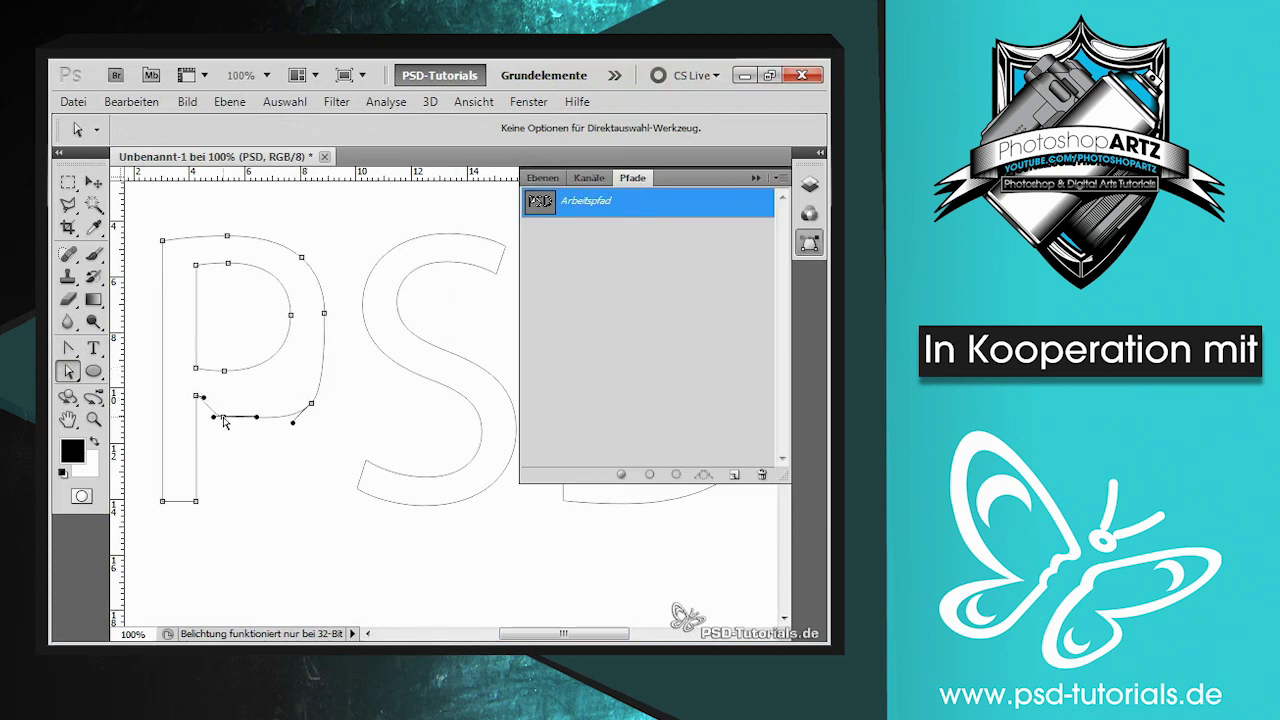
drag(195, 501, 249, 575)
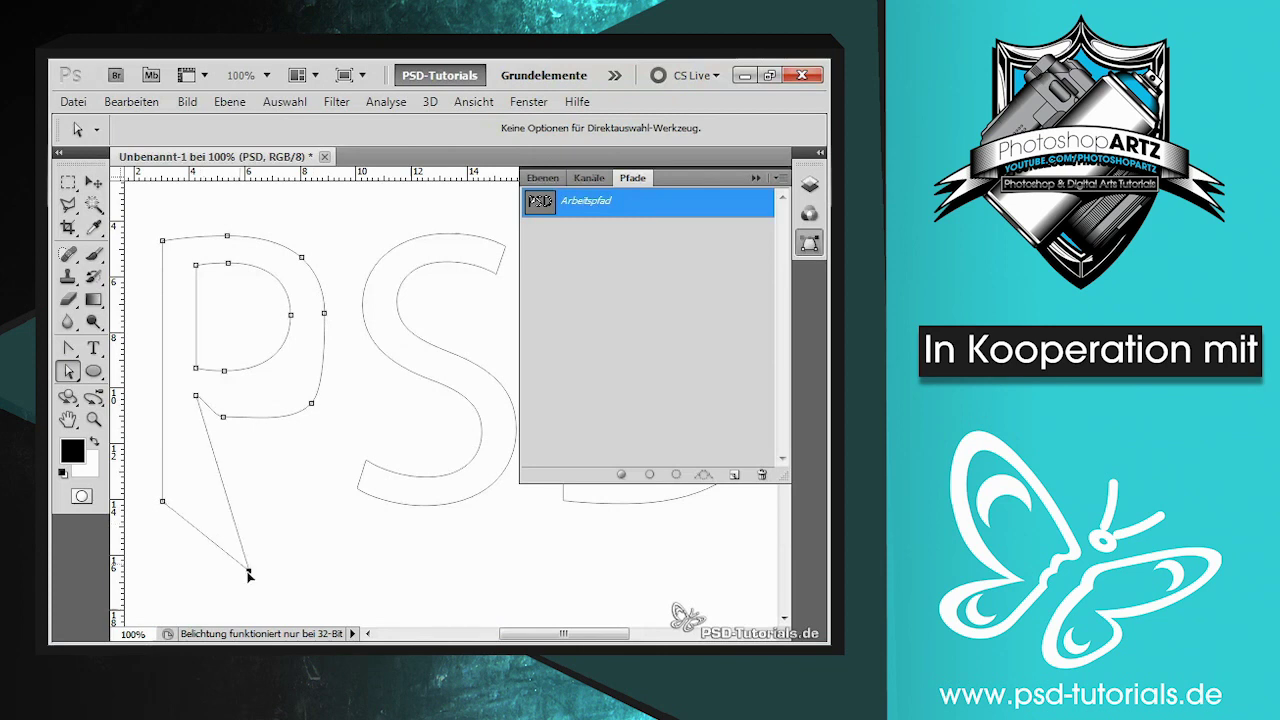
key(ctrl+z)
key(ctrl+z)
key(ctrl+z)
key(ctrl+z)
key(ctrl+alt+z)
key(ctrl+alt+z)
key(ctrl+alt+z)
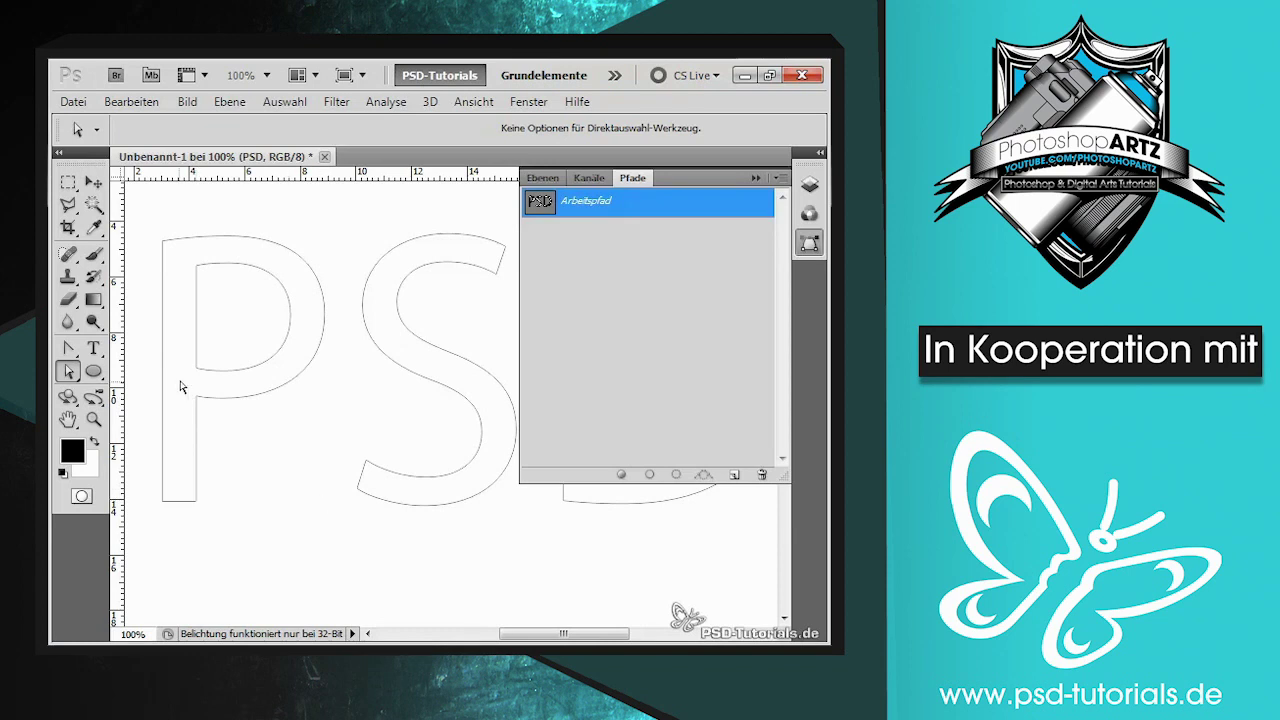
Step: Set the Brush tool to a hard round tip at 25 px
click(94, 257)
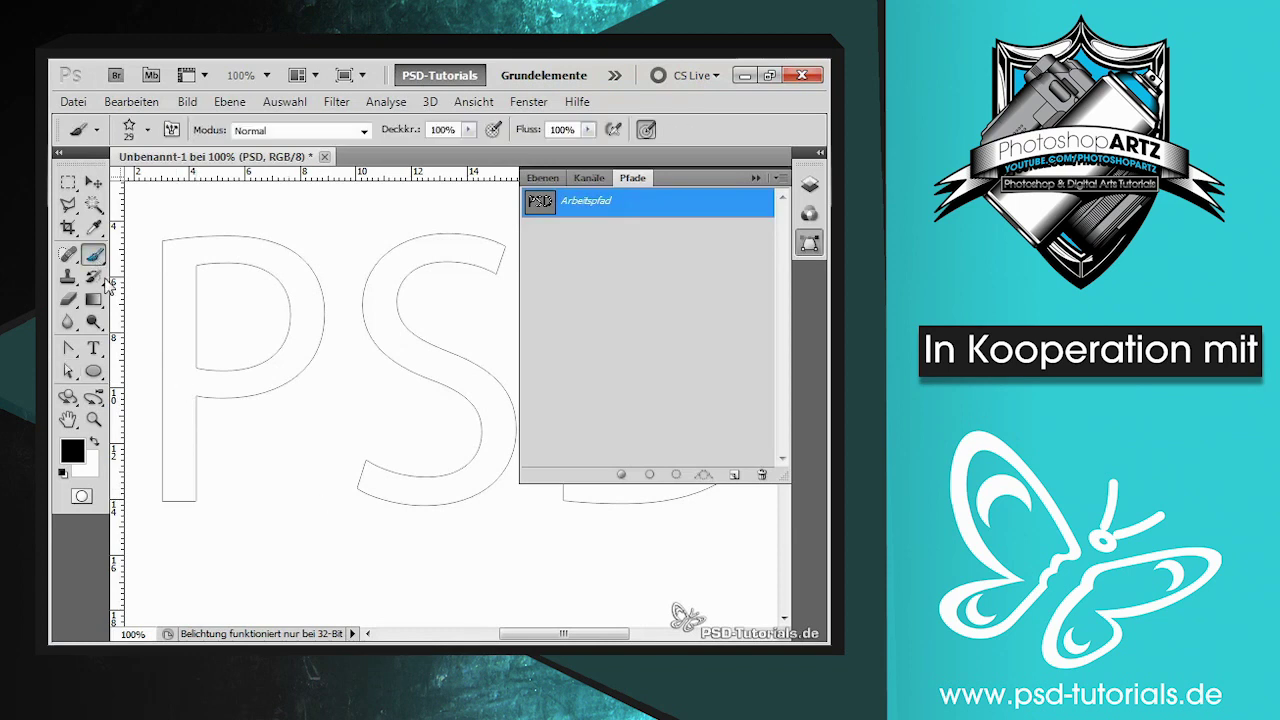
right_click(238, 332)
click(311, 448)
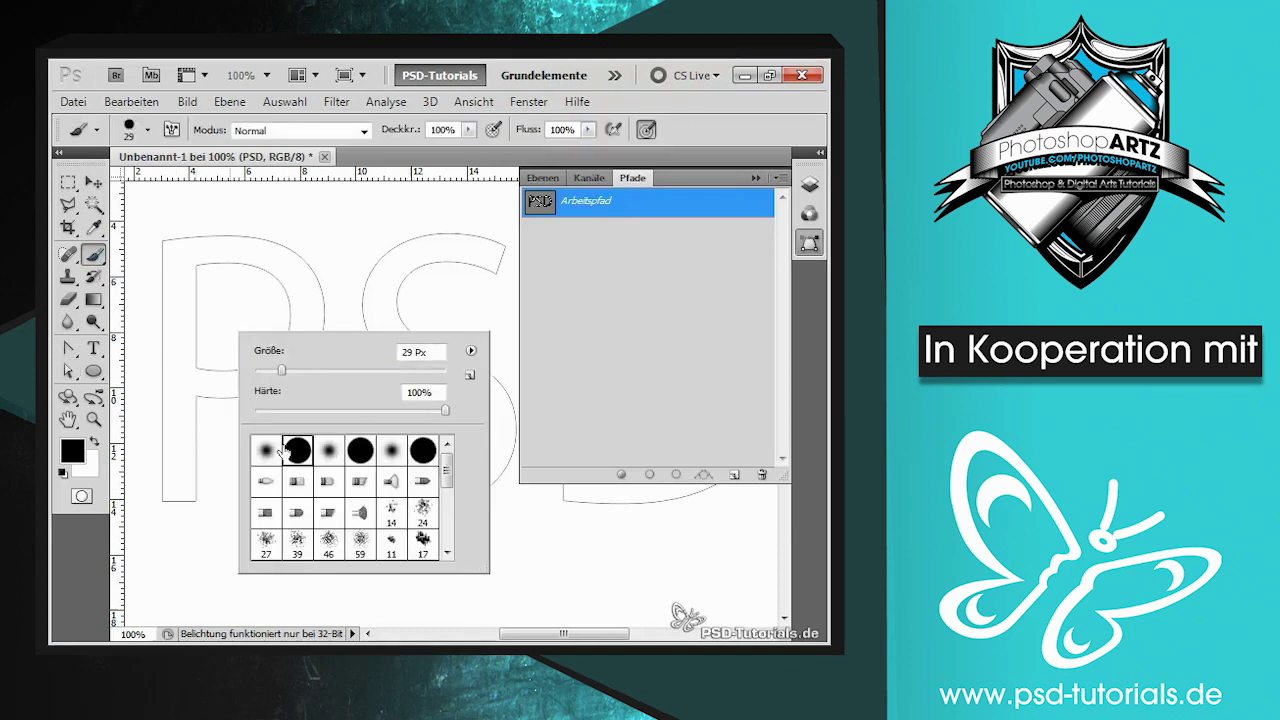
drag(281, 370, 277, 370)
Step: Add a new empty layer, paint a test stroke around the P and undo it
click(543, 178)
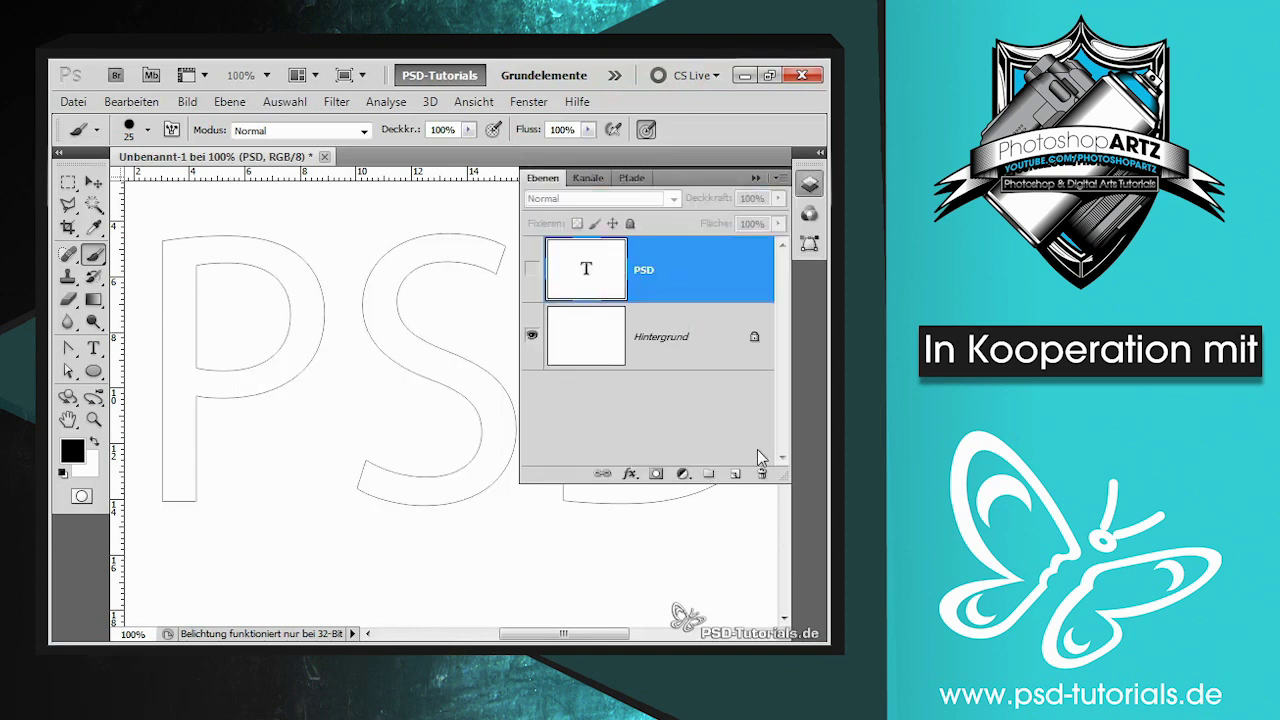
click(734, 474)
mouse_move(160, 244)
mouse_down()
mouse_move(310, 258)
mouse_move(312, 358)
mouse_move(225, 395)
mouse_move(200, 508)
mouse_move(155, 455)
mouse_move(161, 248)
mouse_up()
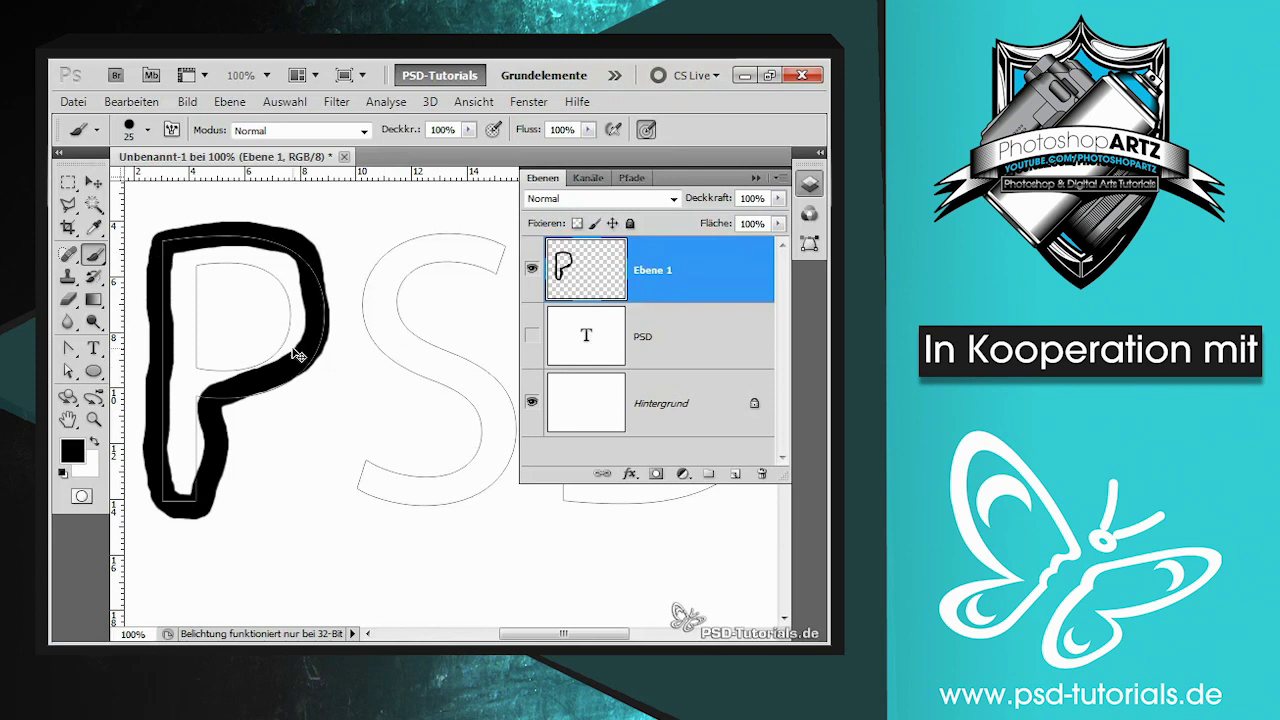
key(ctrl+z)
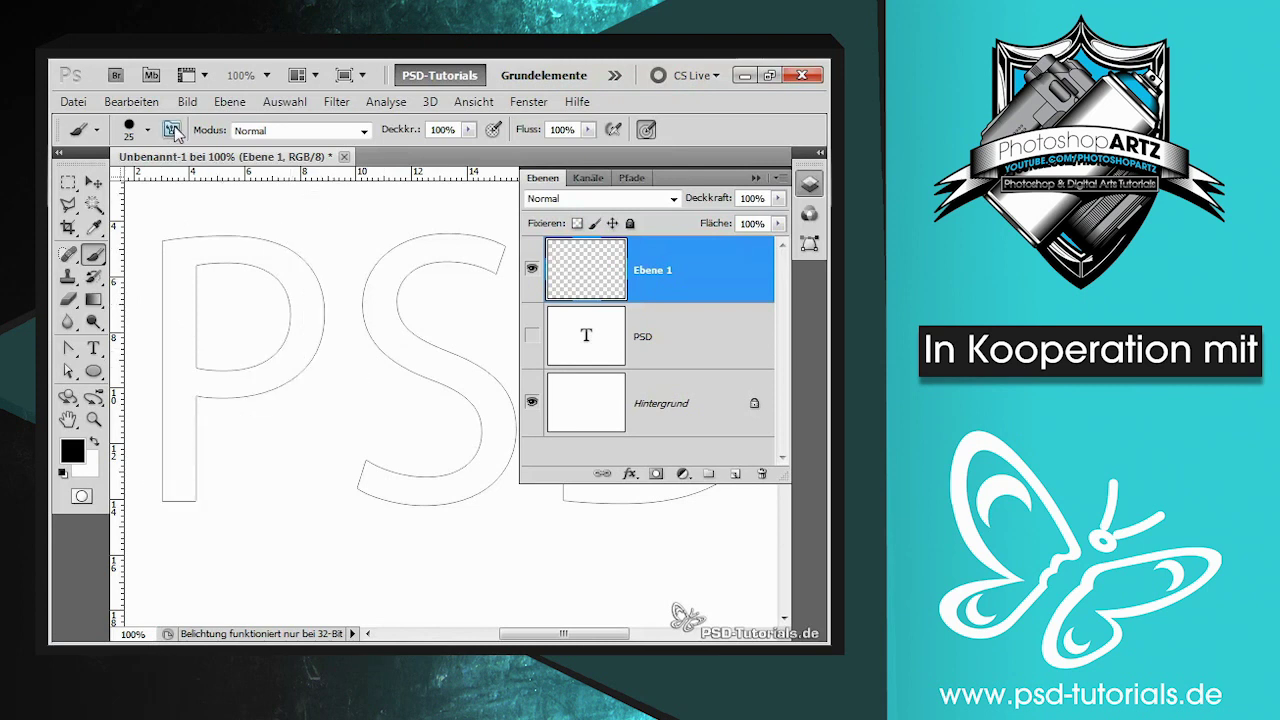
Step: Raise brush Abstand to 99% and trace the P outline in black dots on Ebene 1
click(172, 130)
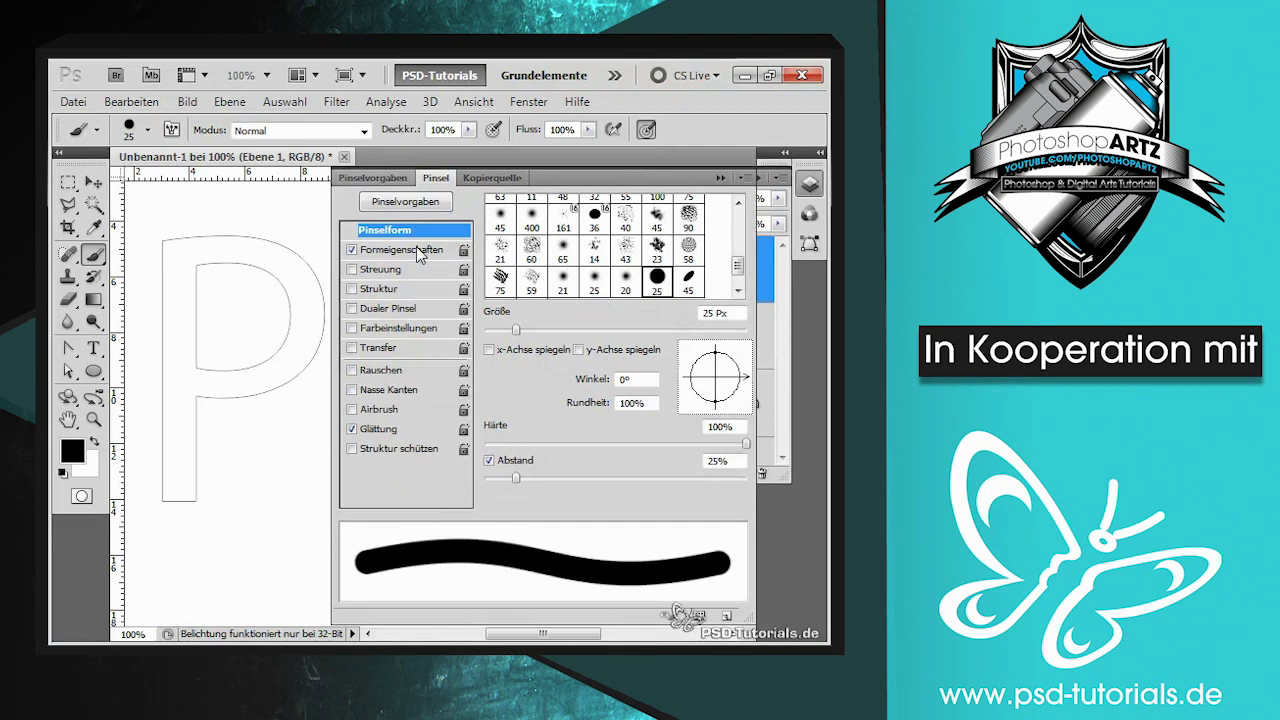
drag(516, 478, 613, 470)
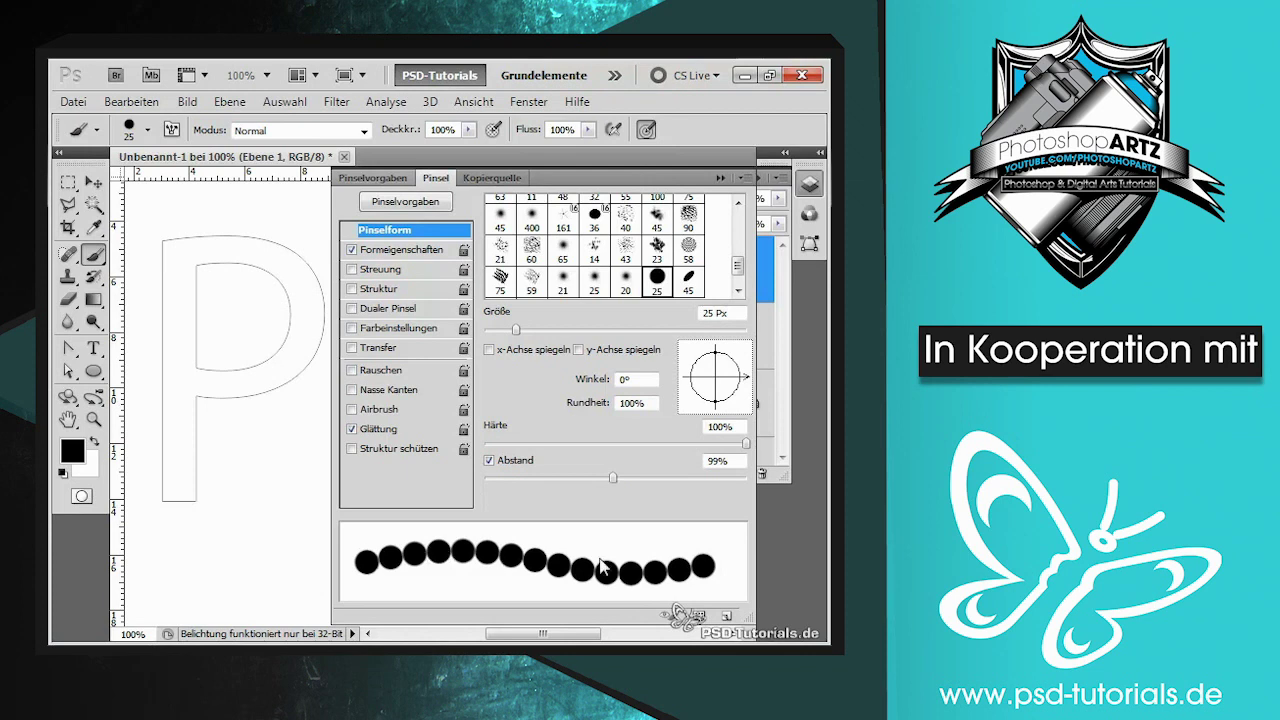
click(716, 177)
mouse_move(168, 239)
mouse_down()
mouse_move(289, 245)
mouse_move(320, 332)
mouse_move(298, 370)
mouse_move(188, 426)
mouse_move(172, 497)
mouse_move(145, 488)
mouse_move(152, 239)
mouse_move(280, 280)
mouse_move(272, 336)
mouse_move(186, 345)
mouse_up()
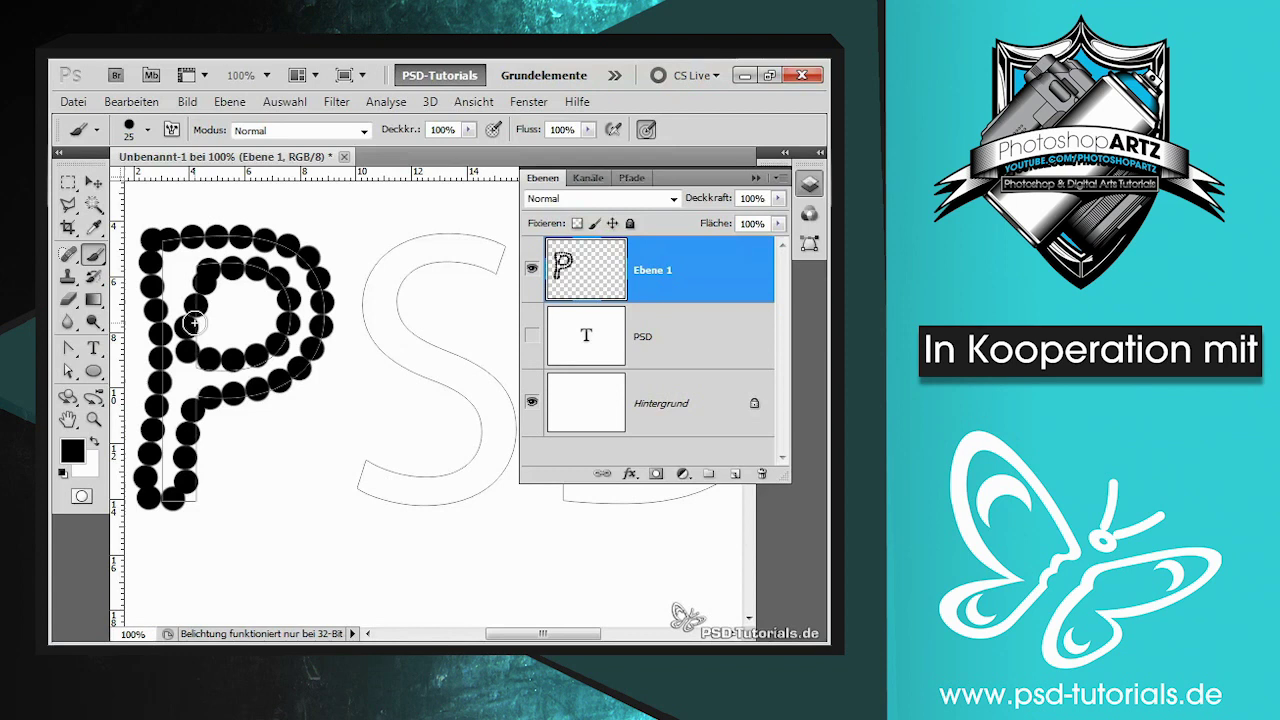
Step: Remove the dotted P, shrink the brush to 12 px and show the work path
key(ctrl+z)
key(Delete)
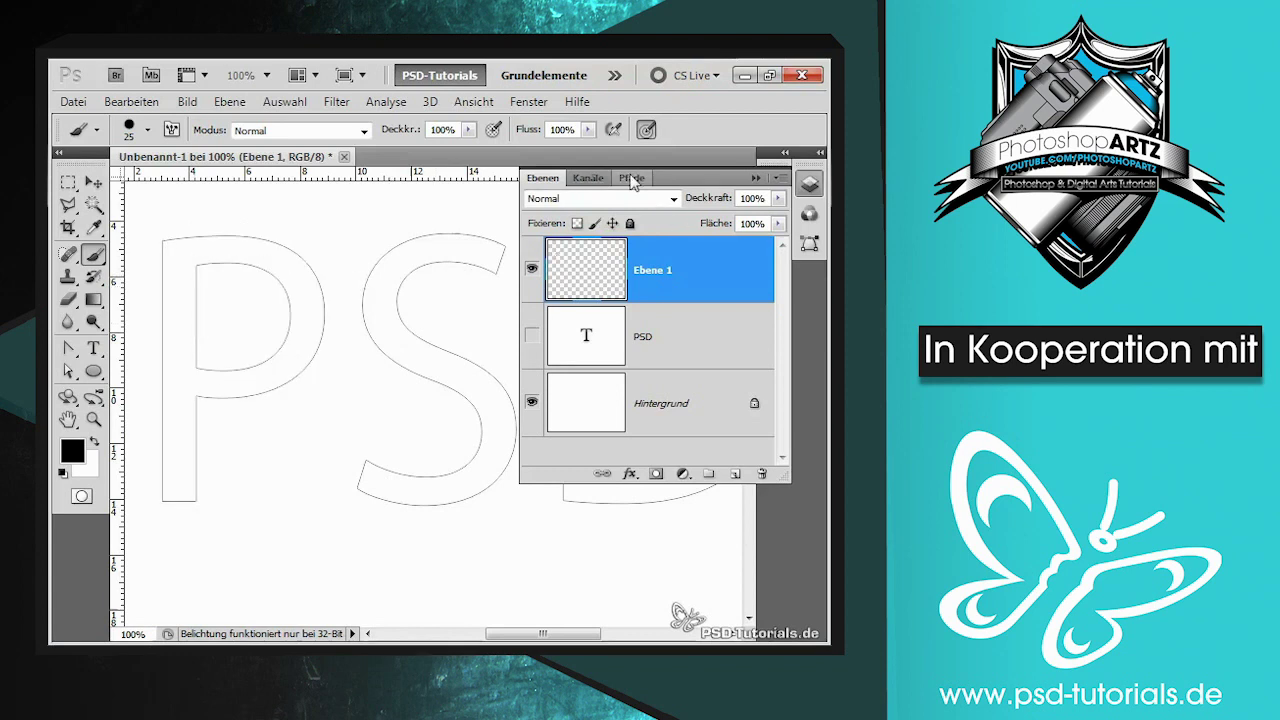
right_click(209, 237)
drag(257, 275, 245, 275)
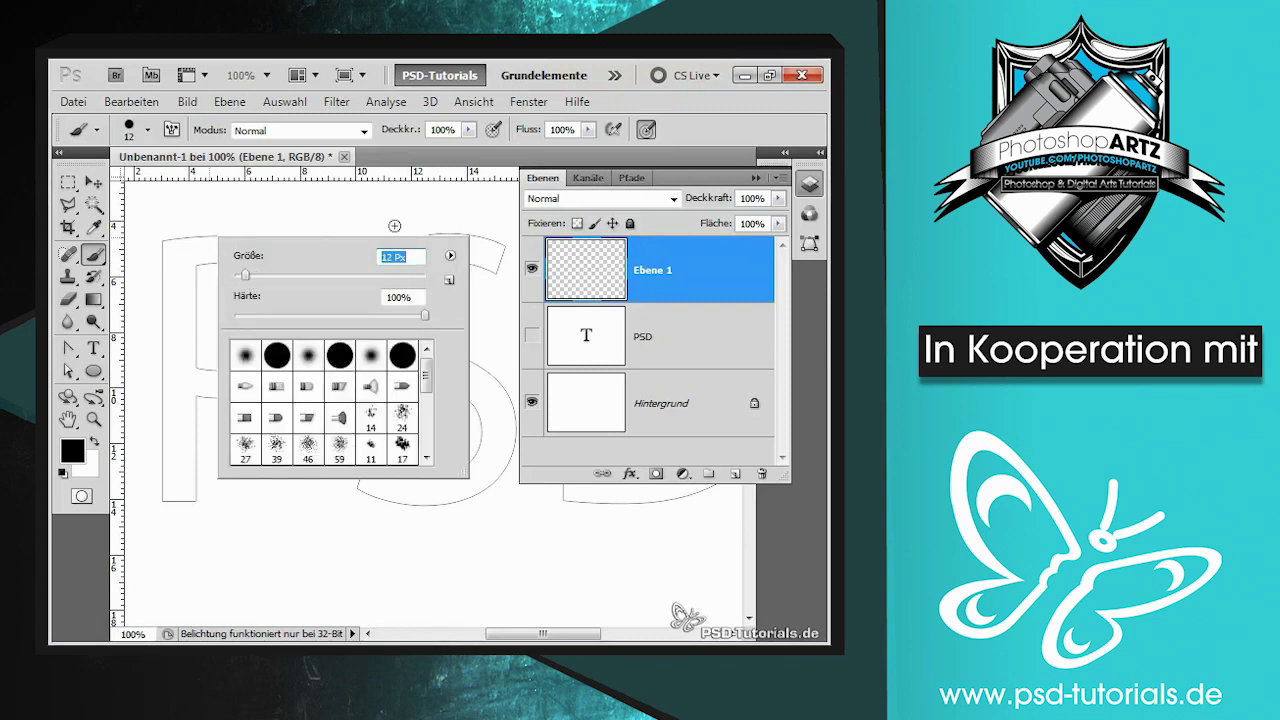
click(622, 180)
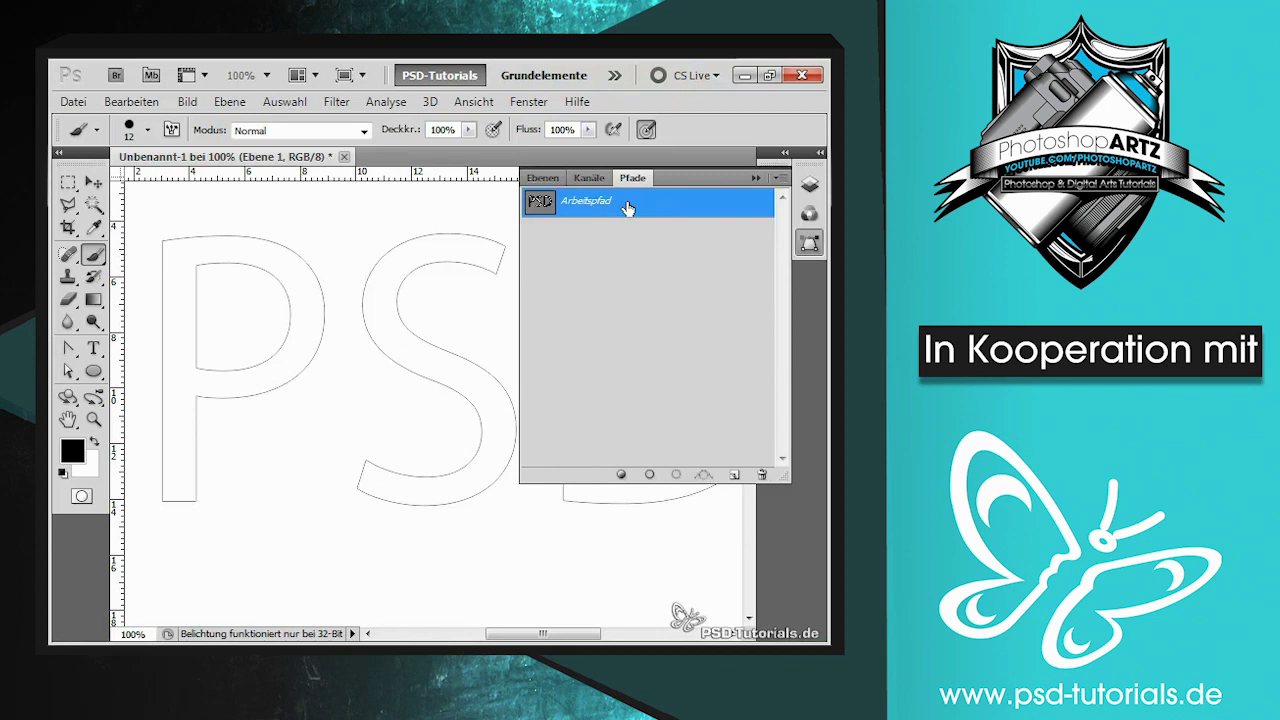
Step: Trial-stroke the Arbeitspfad with the brush, undo it, and reopen the path's options
right_click(628, 207)
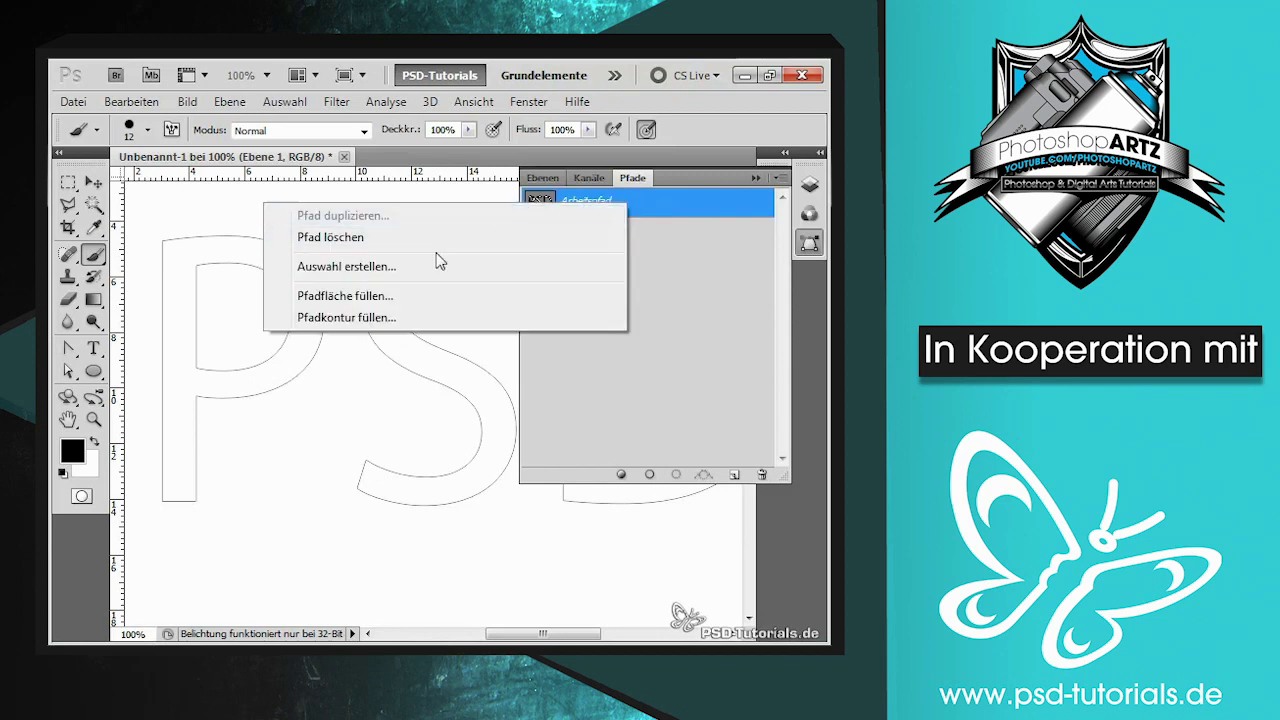
click(374, 320)
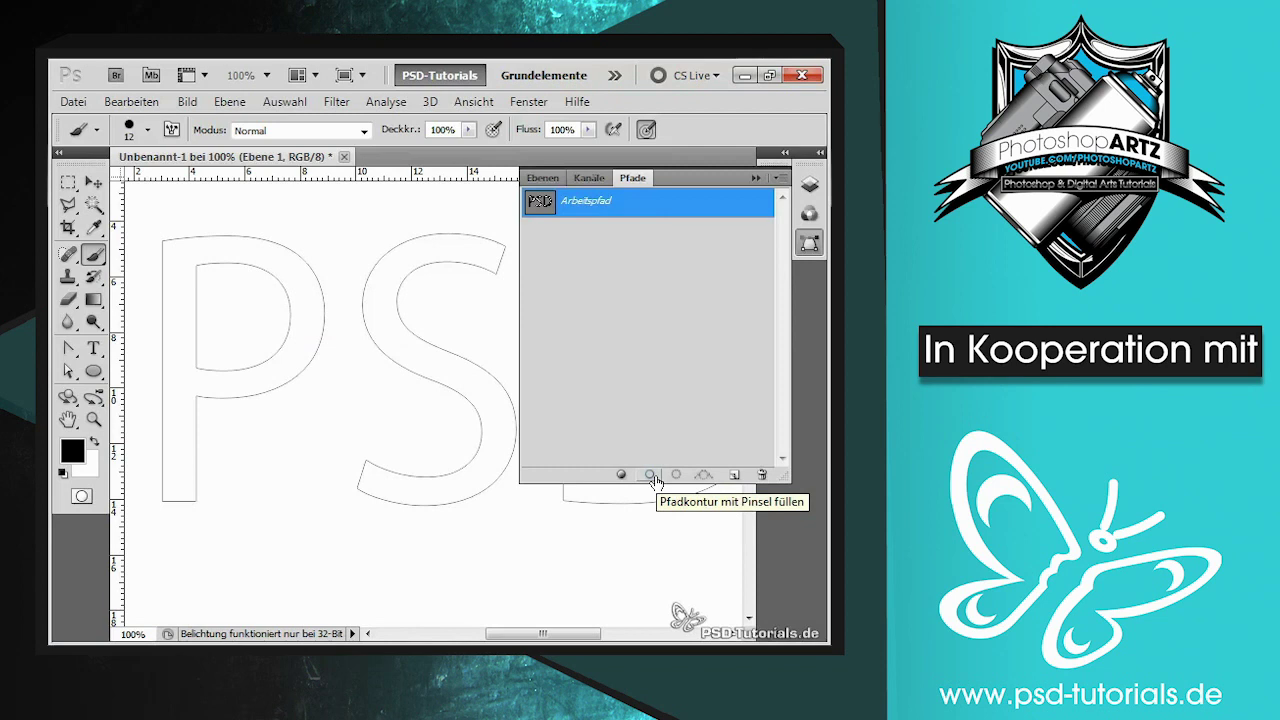
click(652, 477)
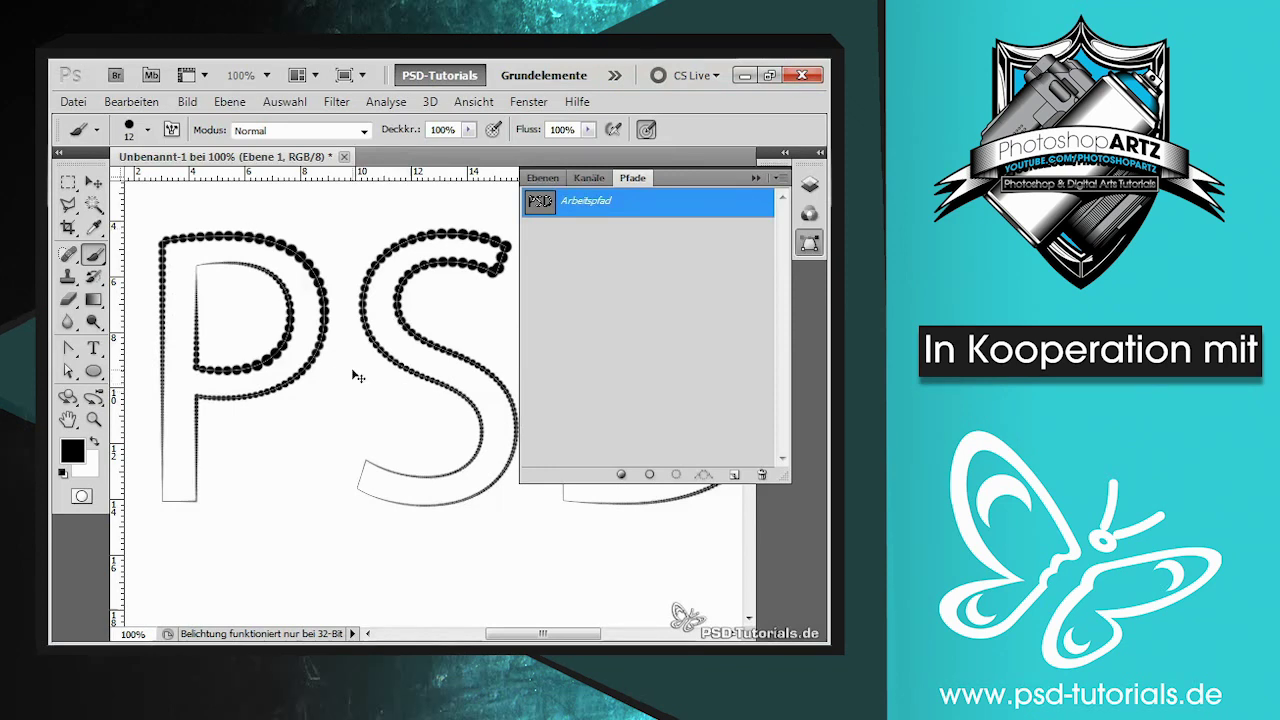
key(ctrl+z)
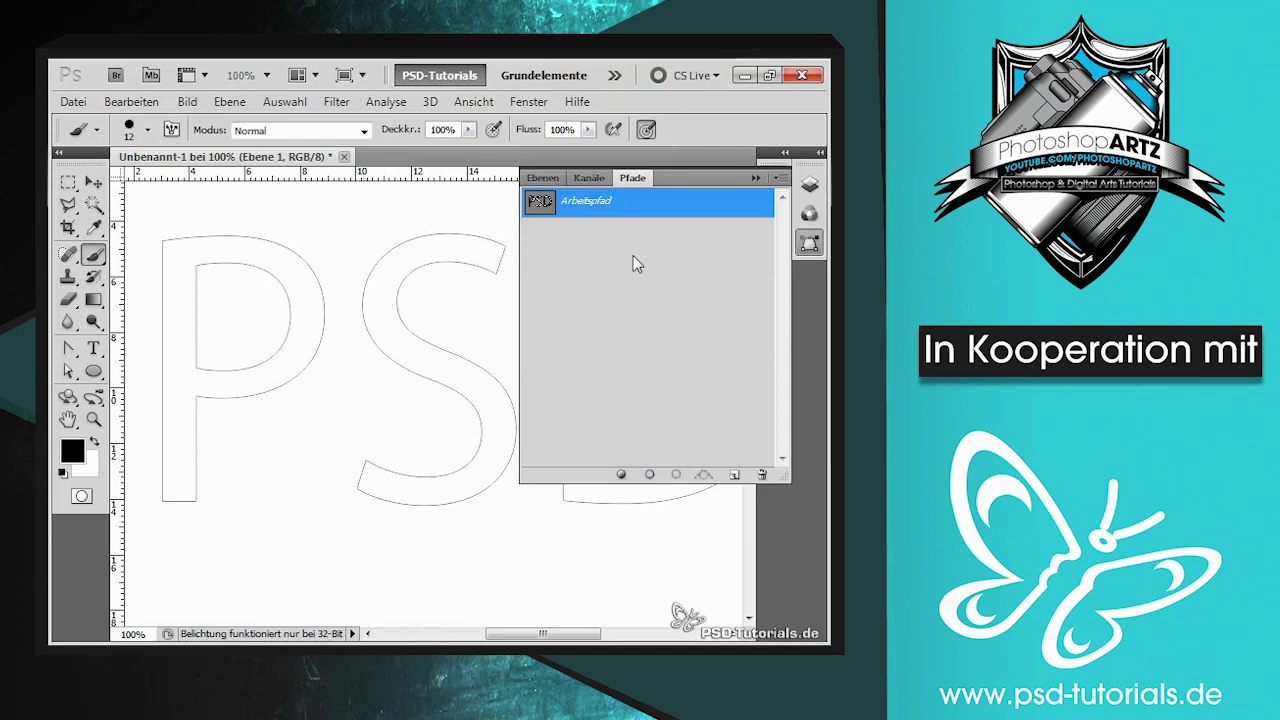
right_click(596, 204)
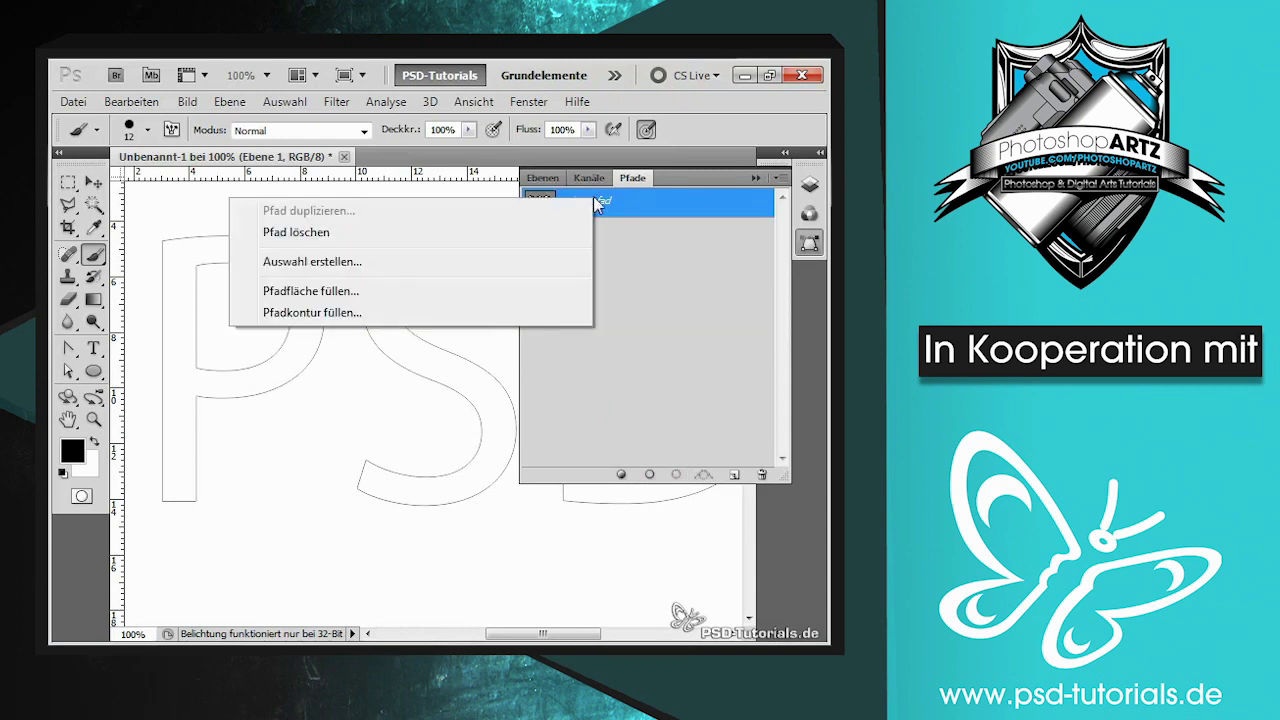
Step: Stroke the work path with the 12 px Pinsel, Druck simulieren off, then collapse the Paths panel
click(379, 315)
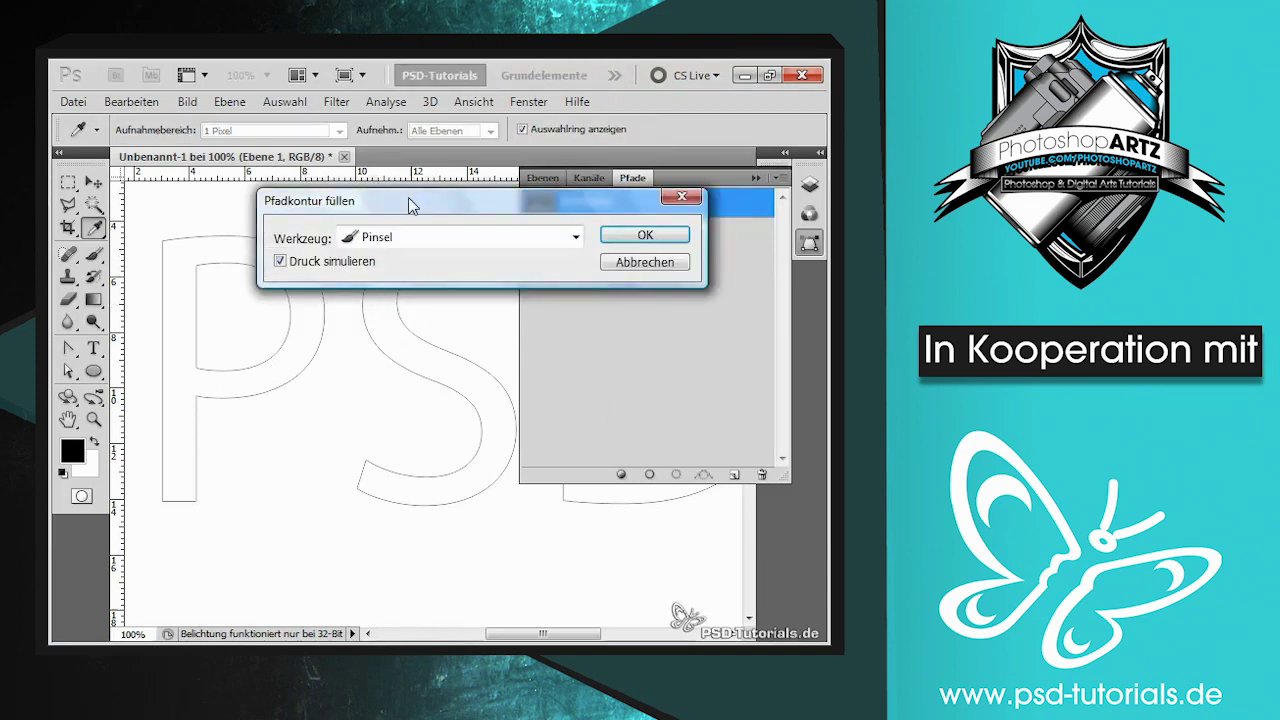
drag(410, 200, 360, 153)
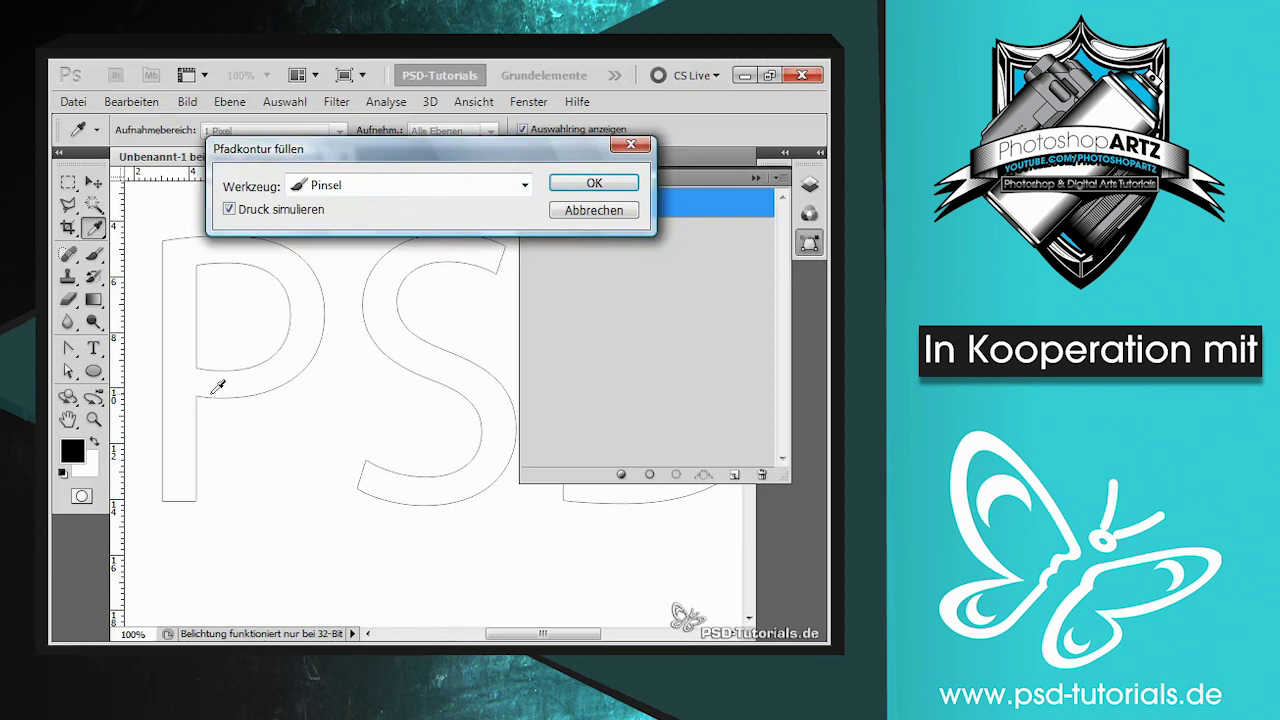
click(575, 183)
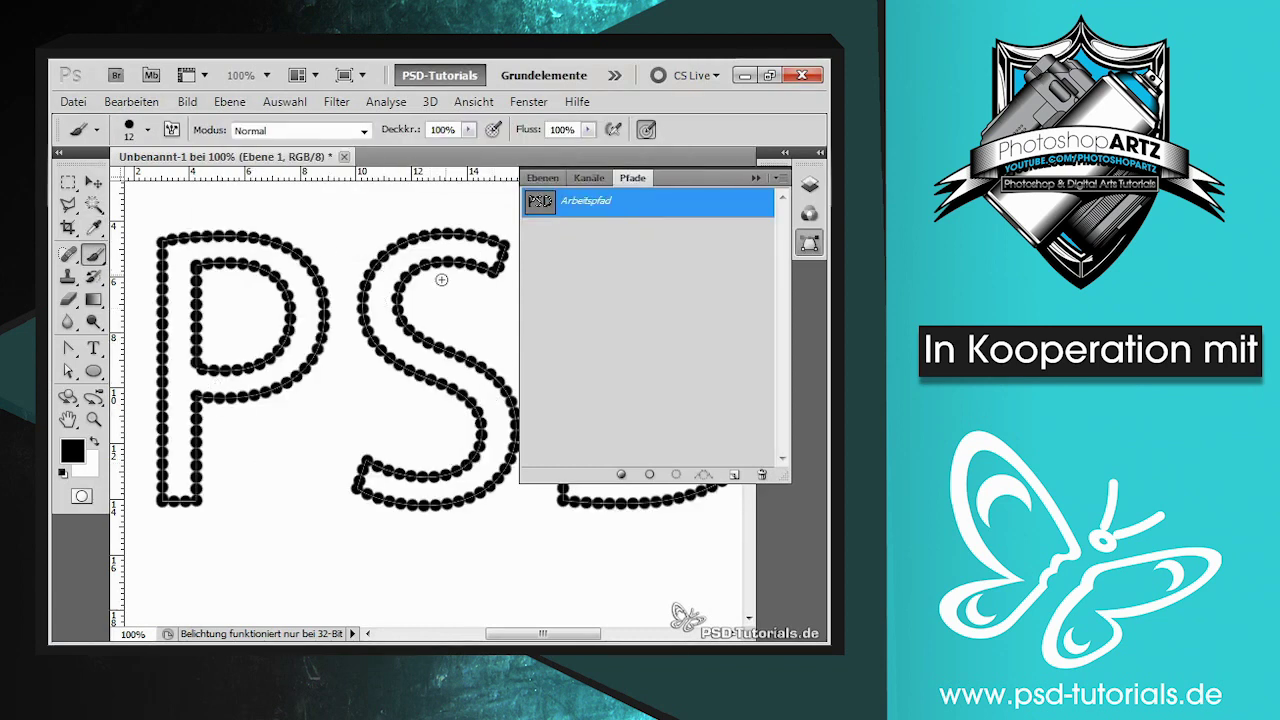
click(756, 177)
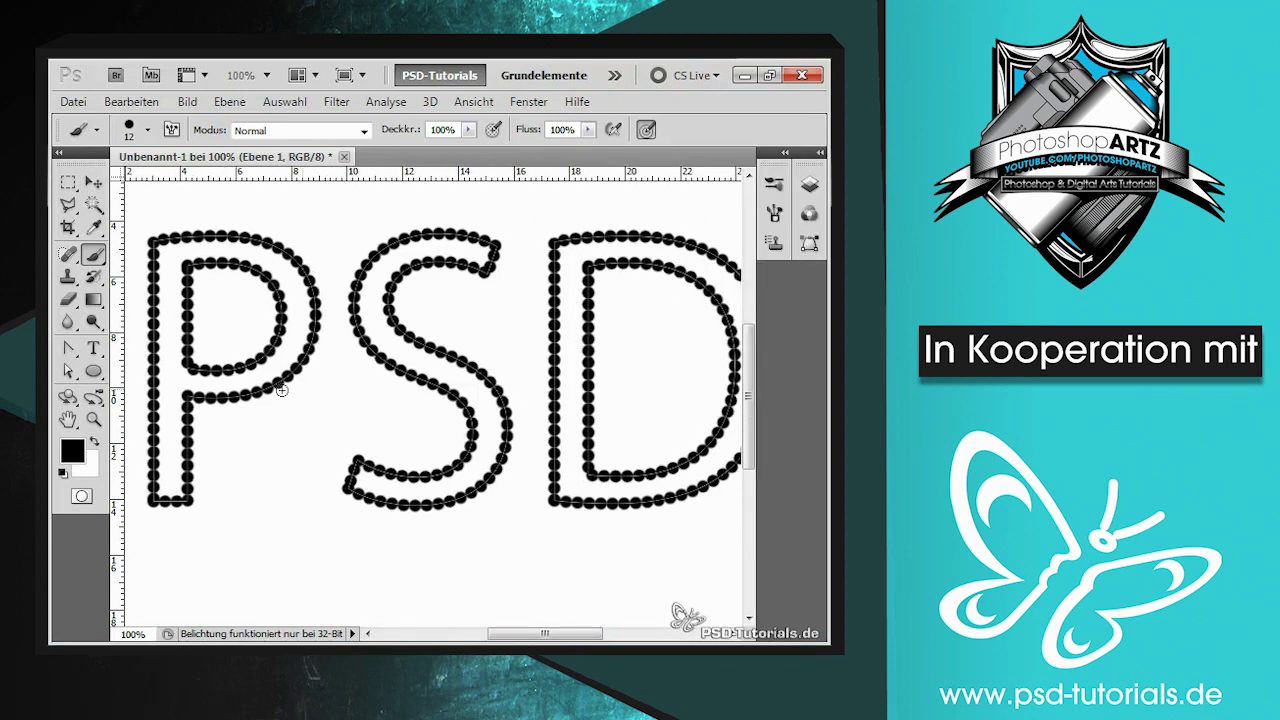
Step: Hide Zielpfad, undo the dotted stroke, re-show Zielpfad and reopen the Ebenen/Pfade panels
click(467, 104)
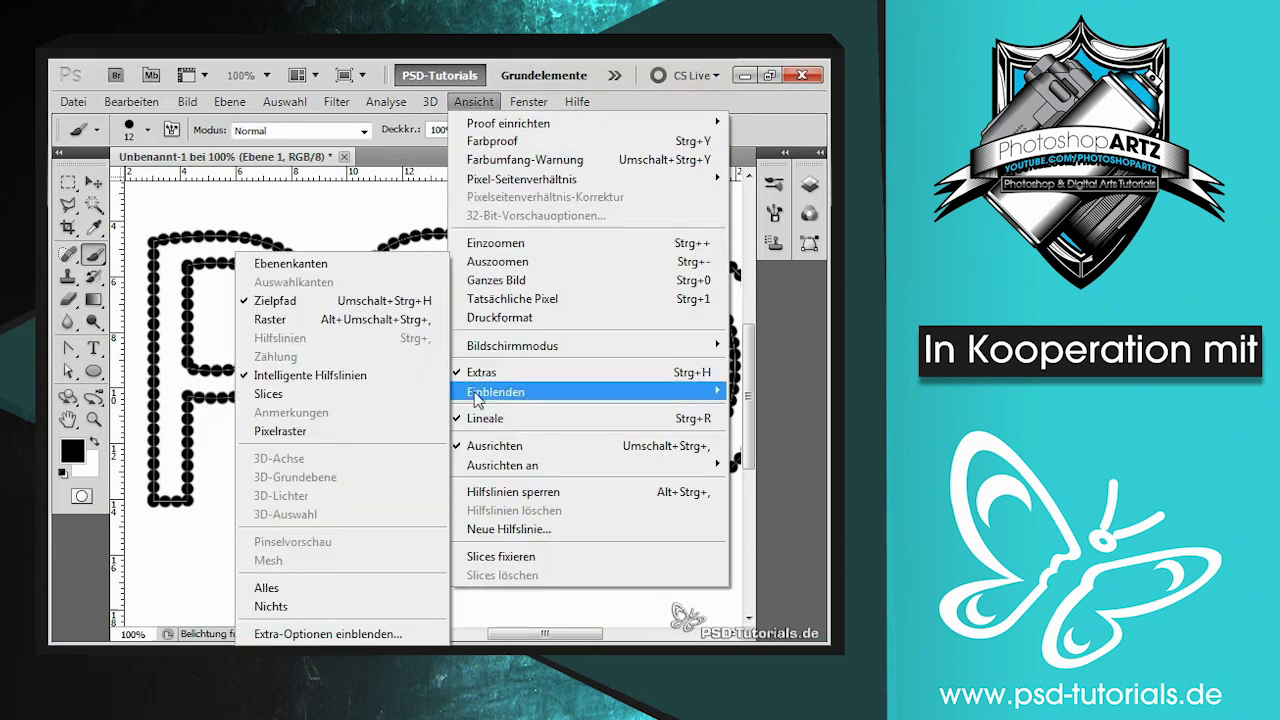
click(275, 300)
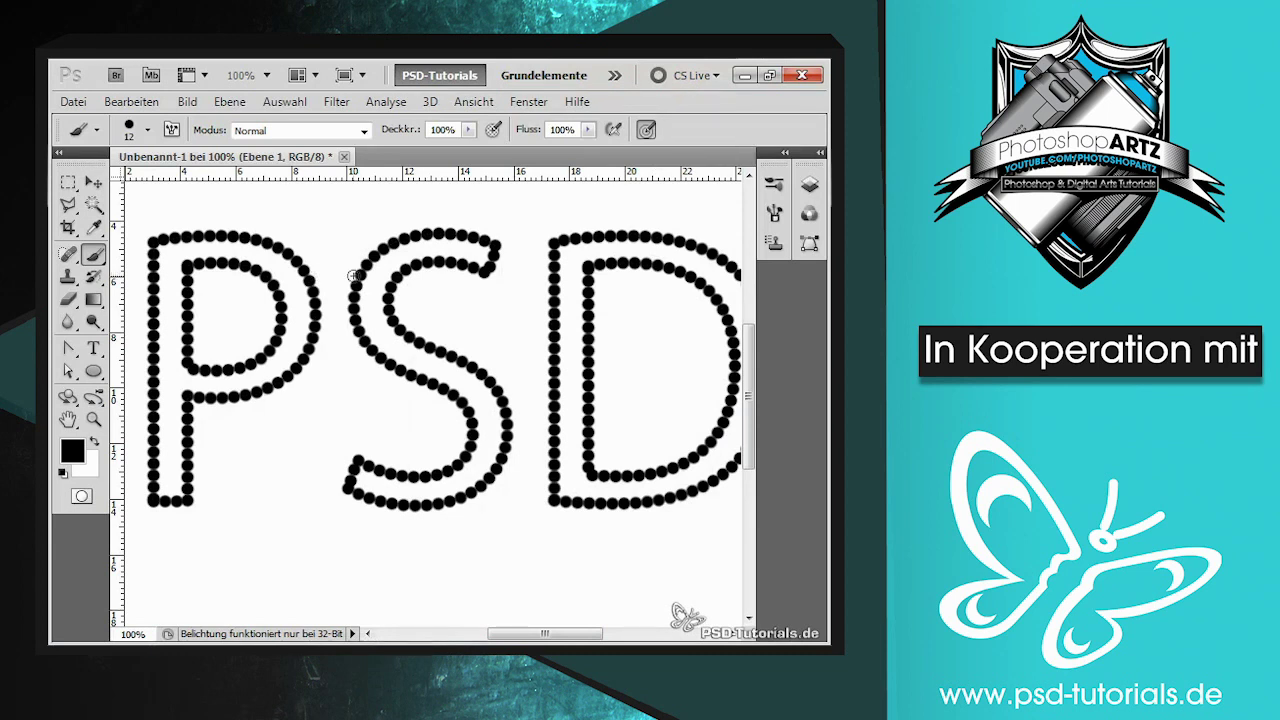
key(ctrl+z)
click(471, 103)
mouse_move(495, 391)
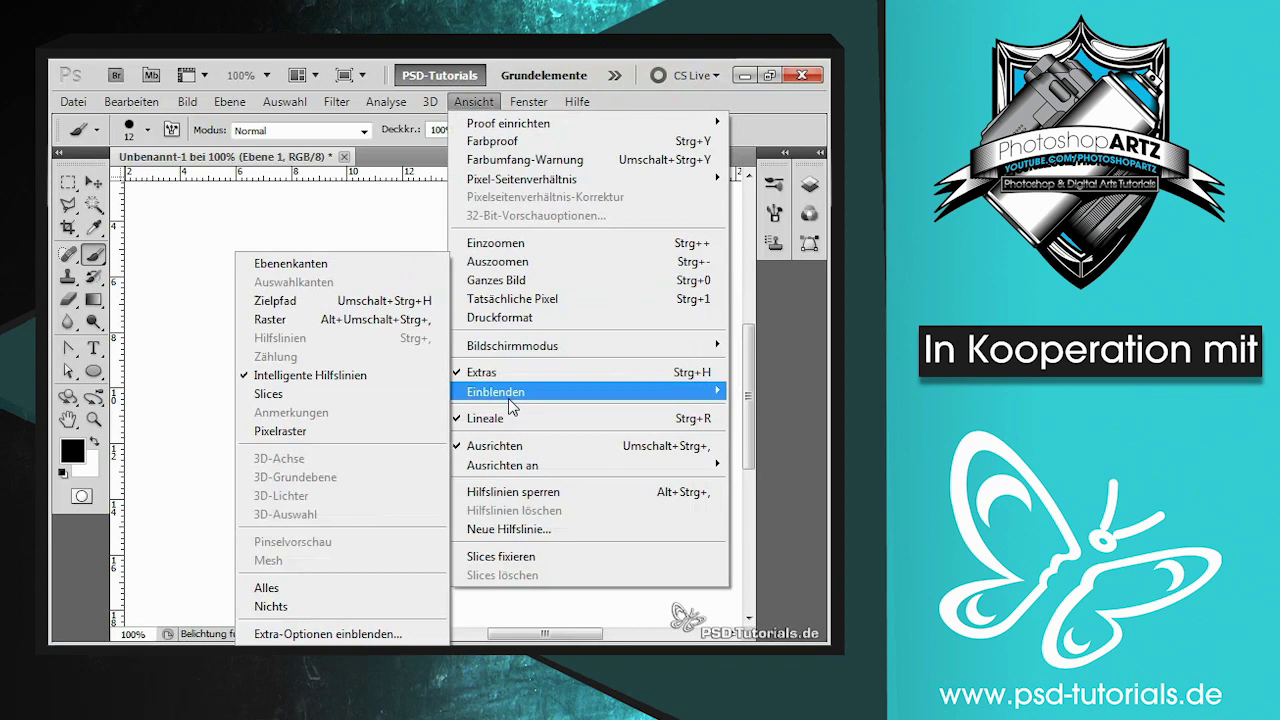
click(301, 302)
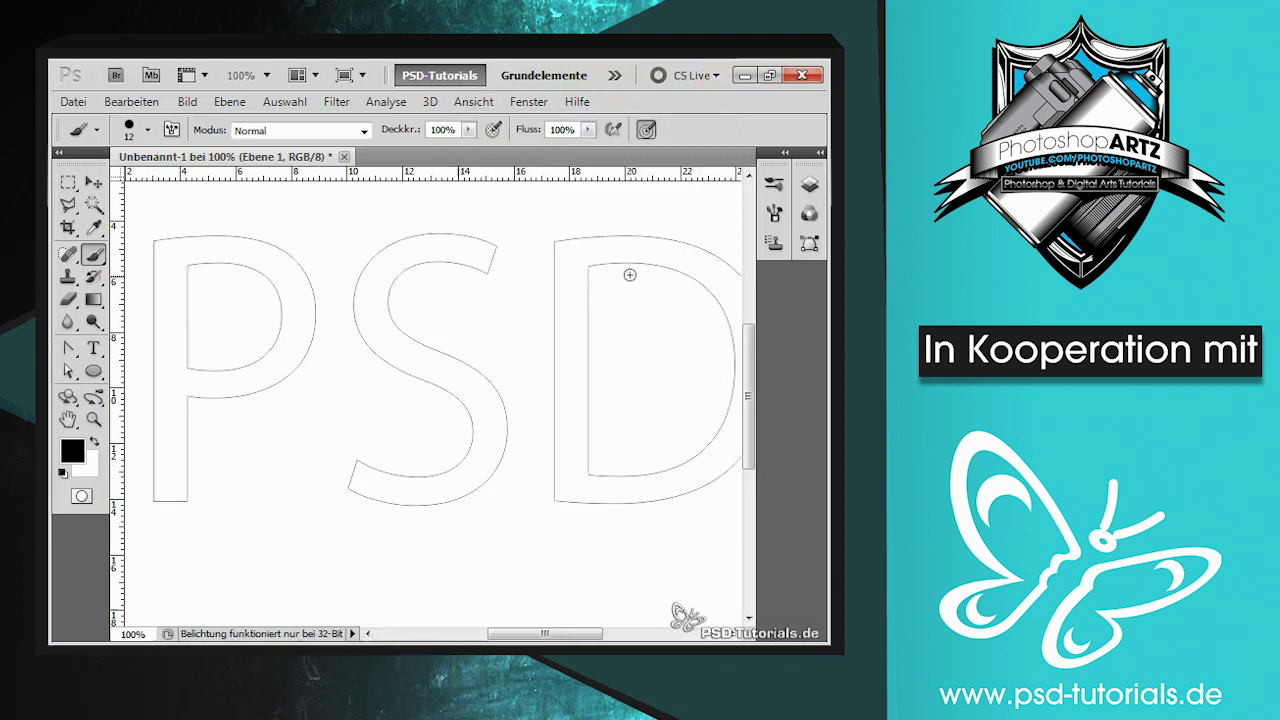
click(810, 248)
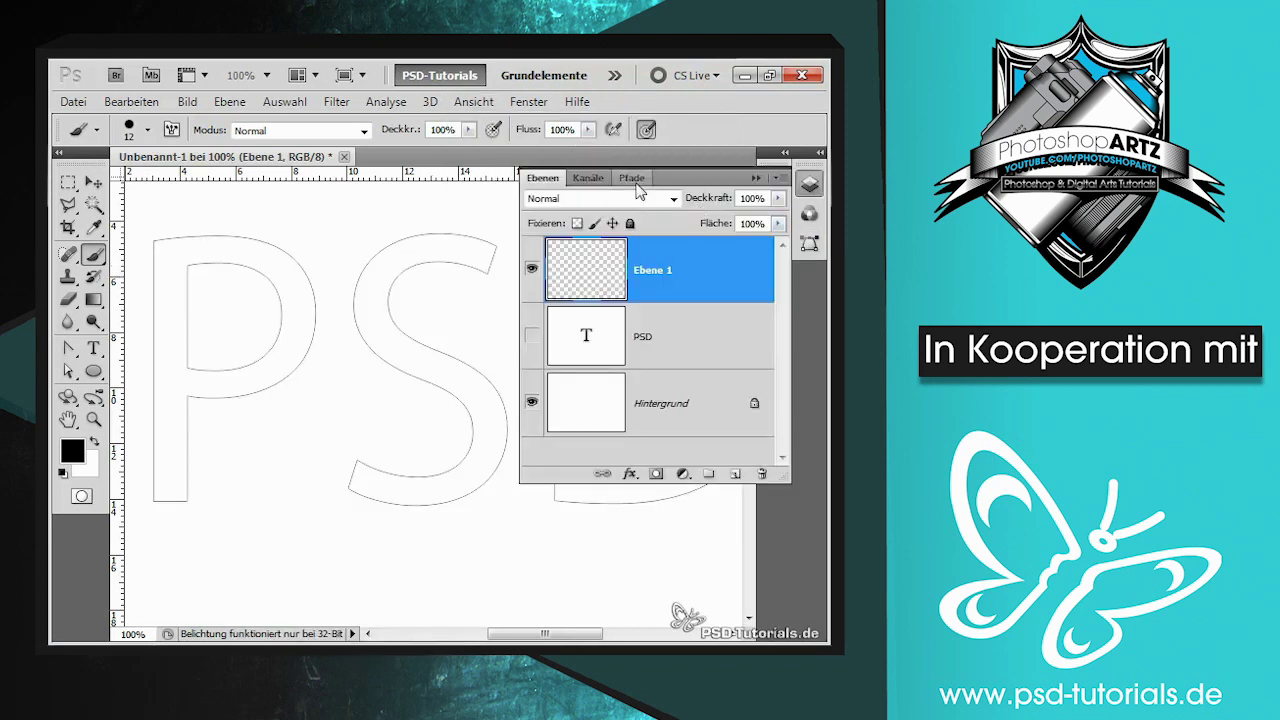
Step: Stroke the PSD work path with a 15 px brush using simulated pressure so dots taper
right_click(228, 230)
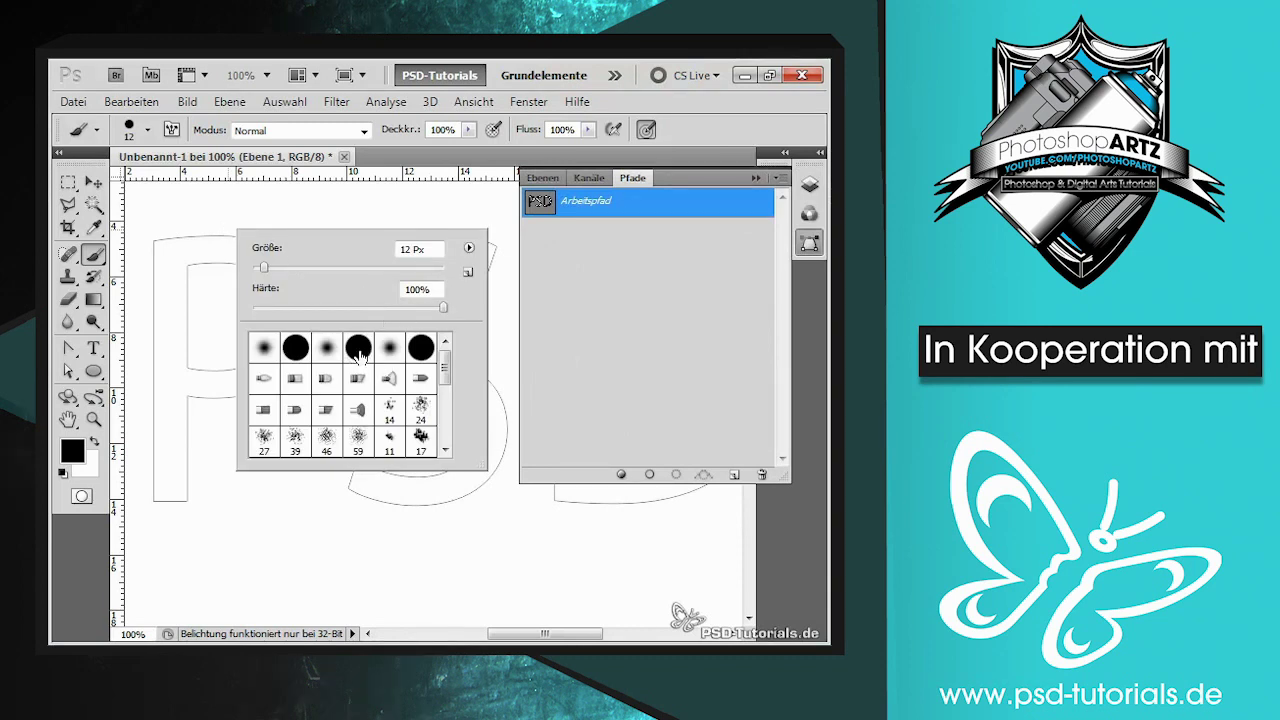
click(341, 260)
text(15)
right_click(601, 206)
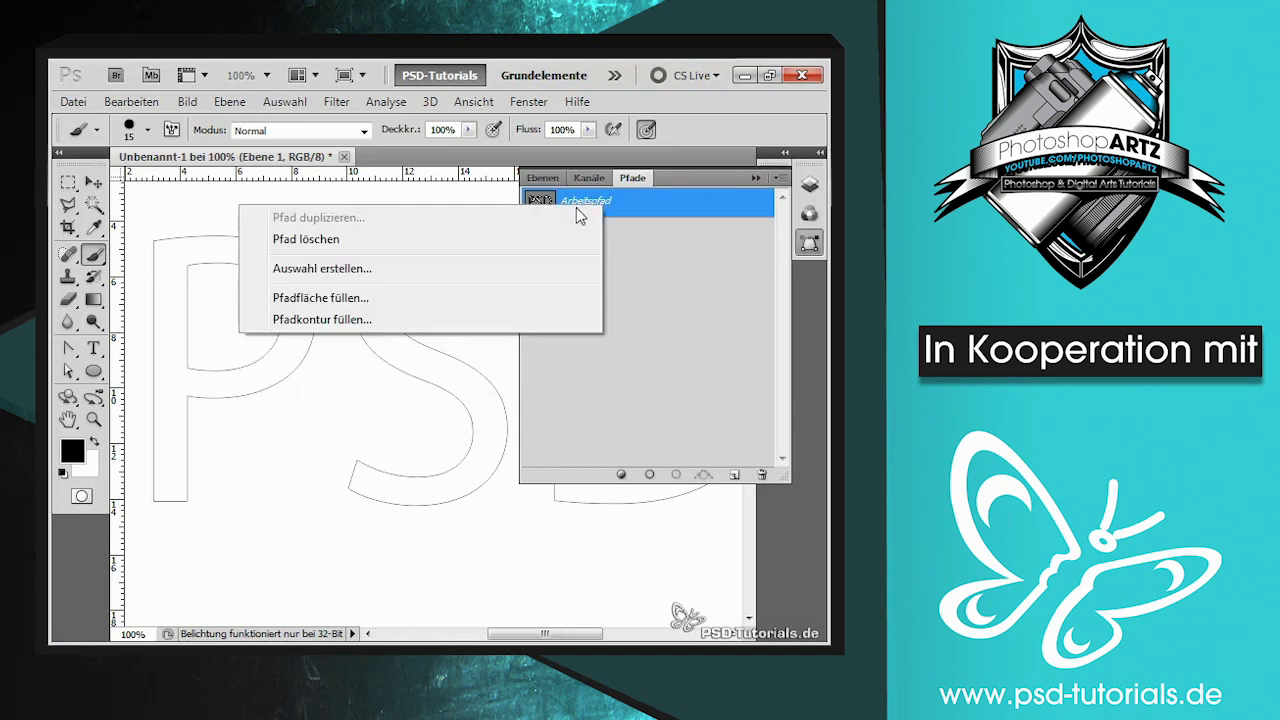
click(358, 320)
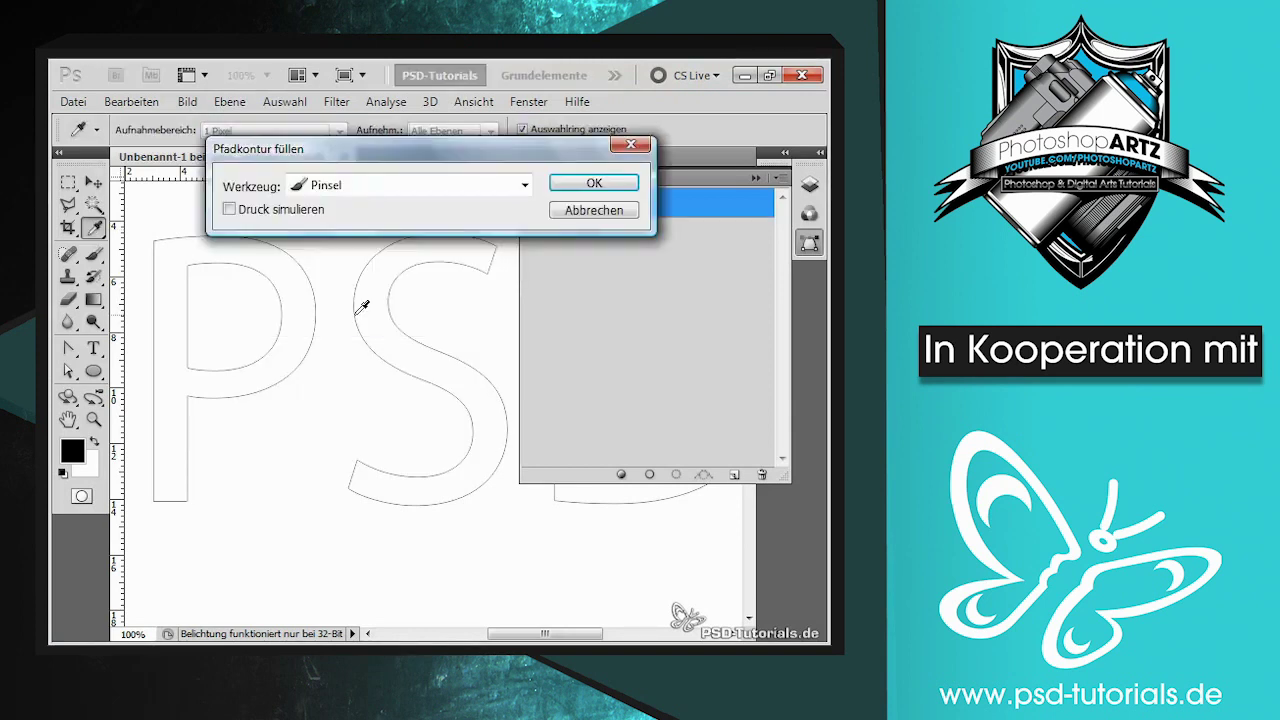
click(229, 209)
click(593, 183)
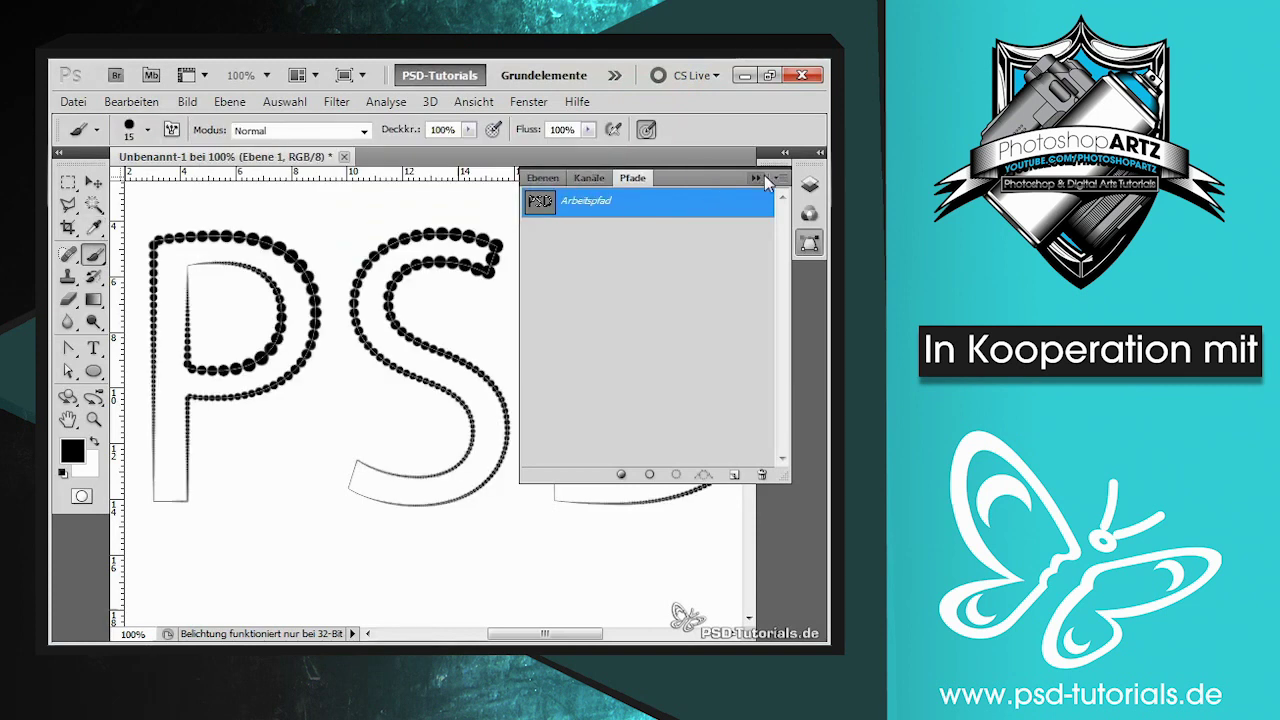
Step: Hide the target path outline to reveal the full tapered dotted letters
click(761, 175)
drag(536, 634, 543, 634)
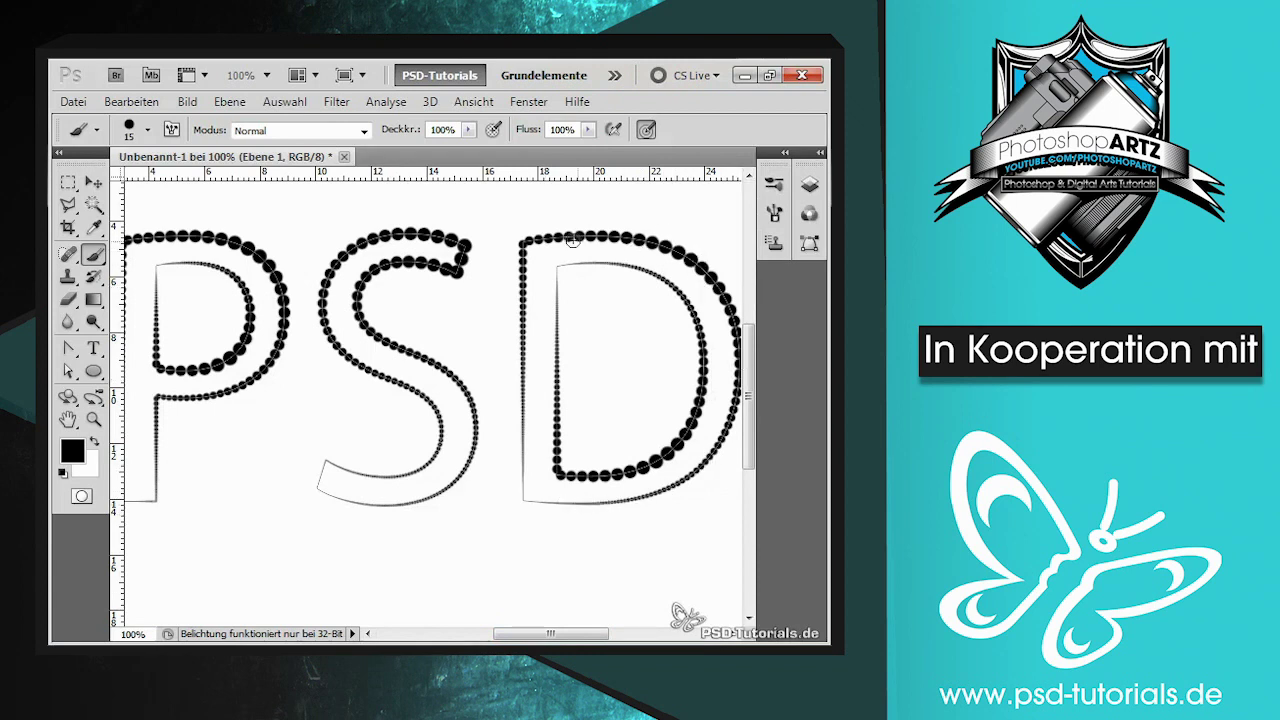
drag(550, 633, 542, 633)
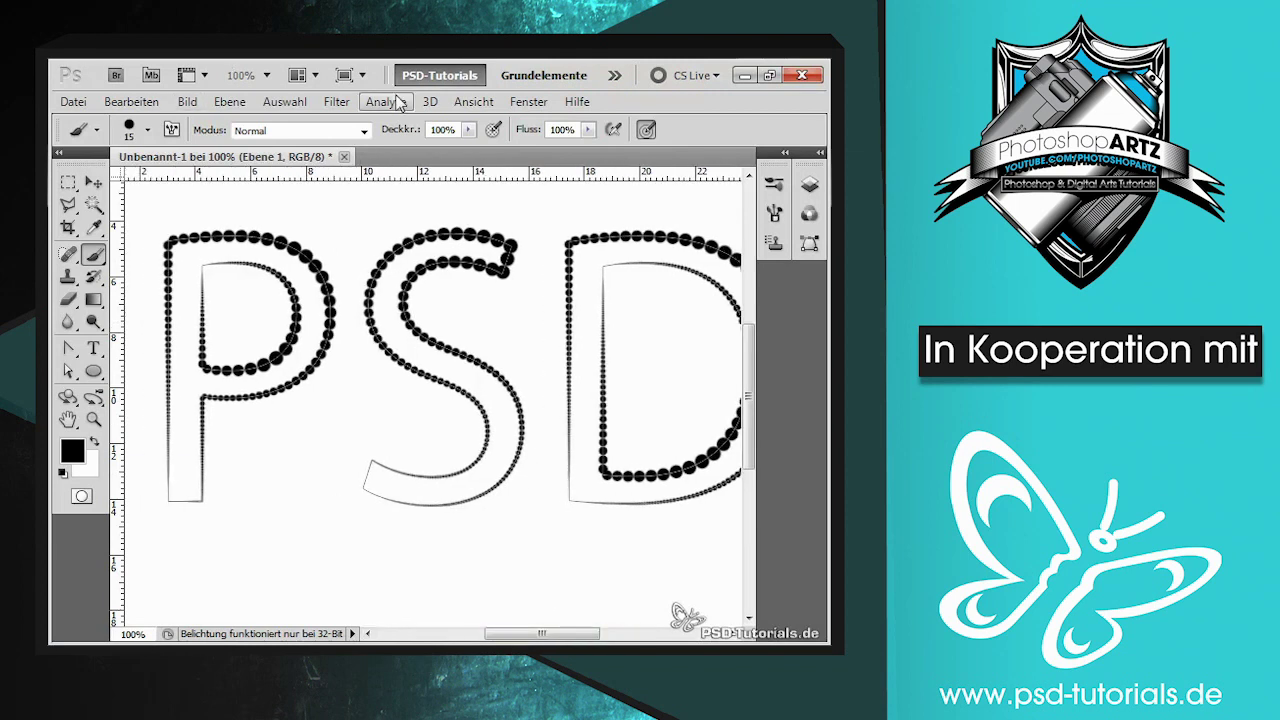
click(473, 101)
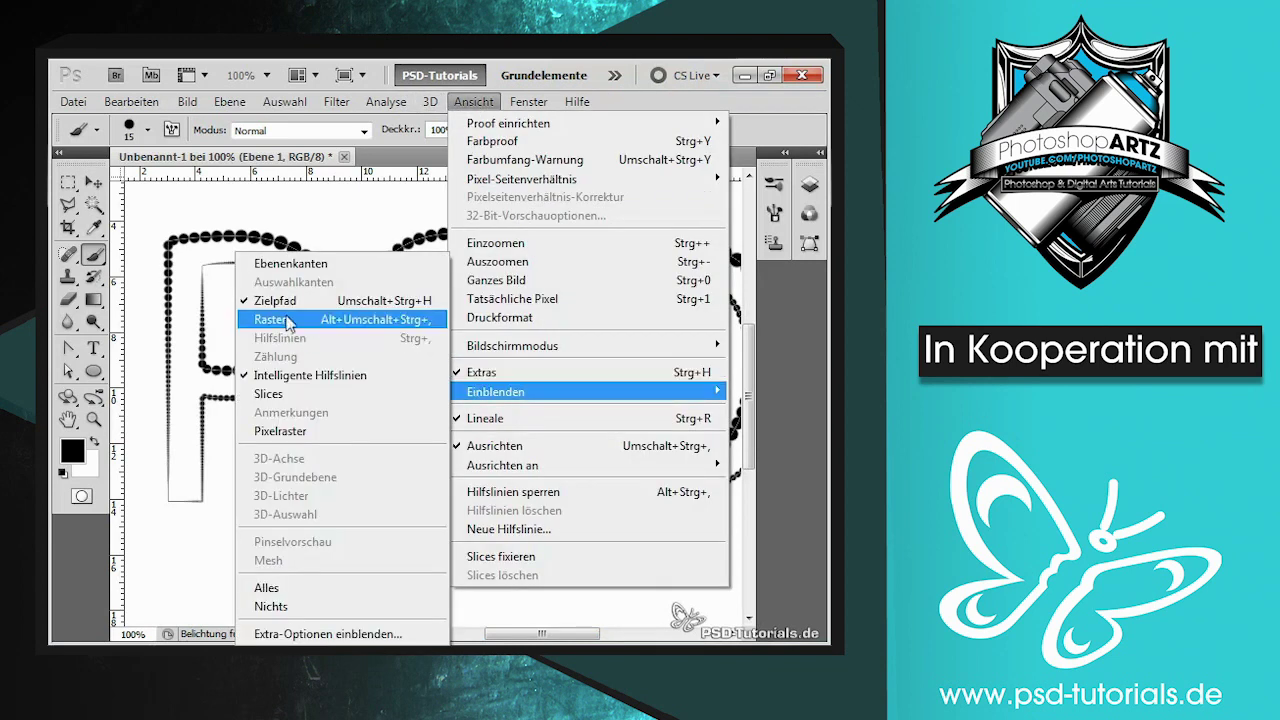
click(285, 300)
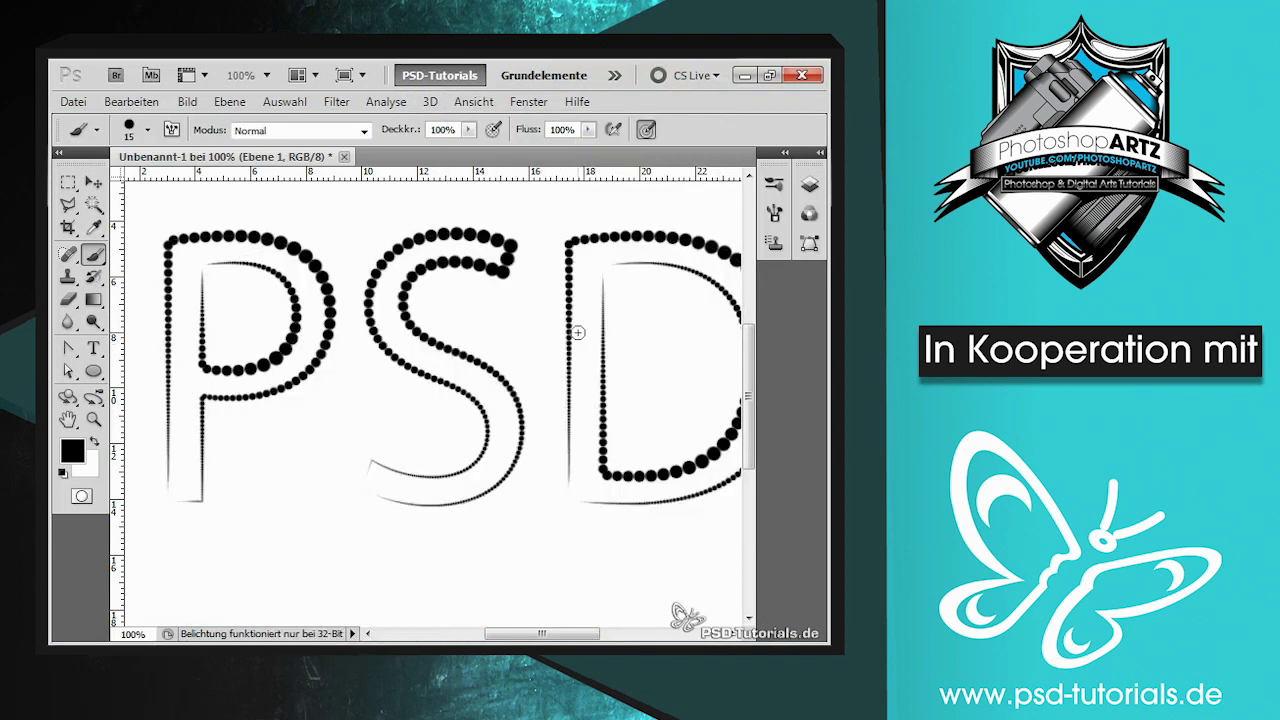
key(F7)
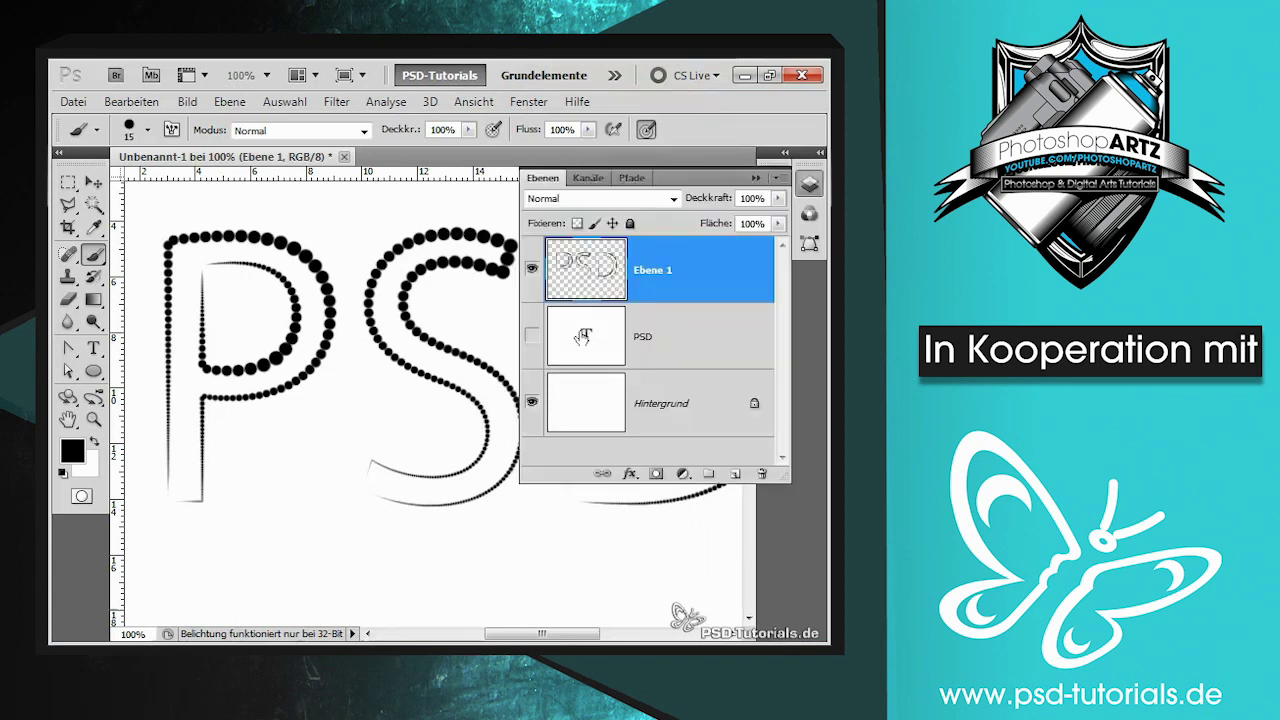
Step: On Hintergrund, set a radial black-to-dark-navy (020e4b) gradient in the Gradient tool
click(602, 405)
click(97, 302)
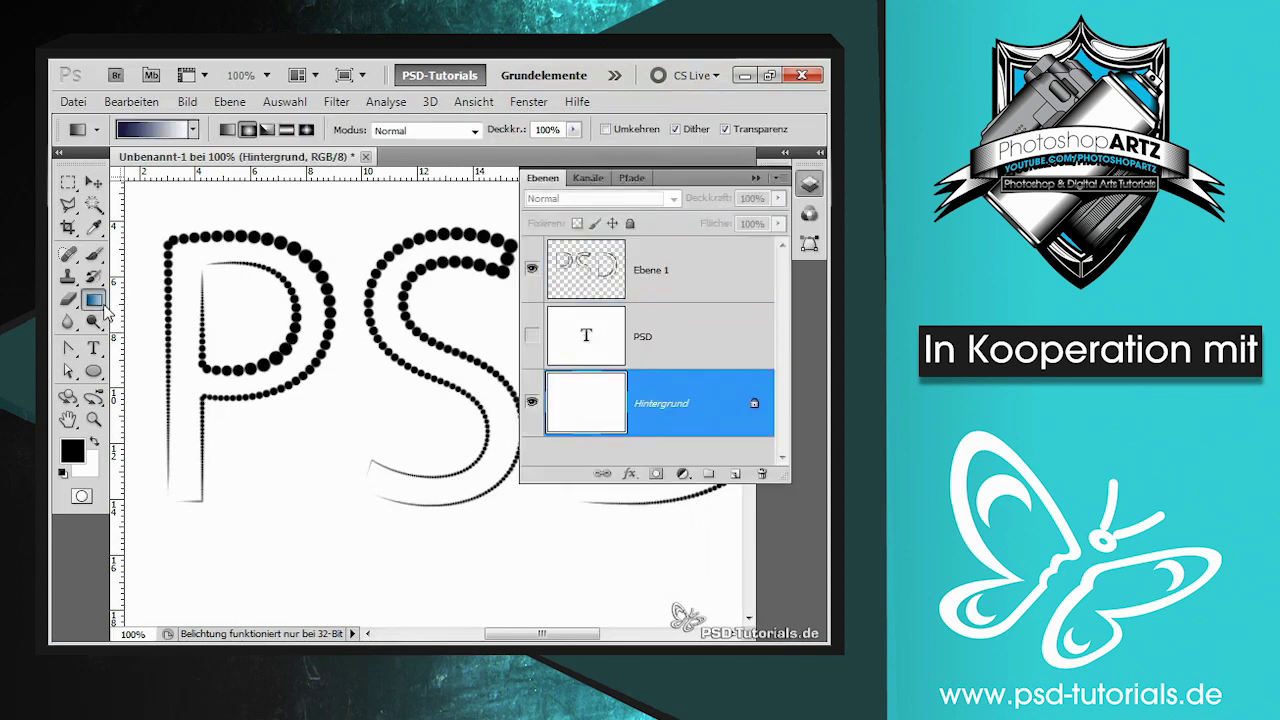
click(195, 129)
click(152, 164)
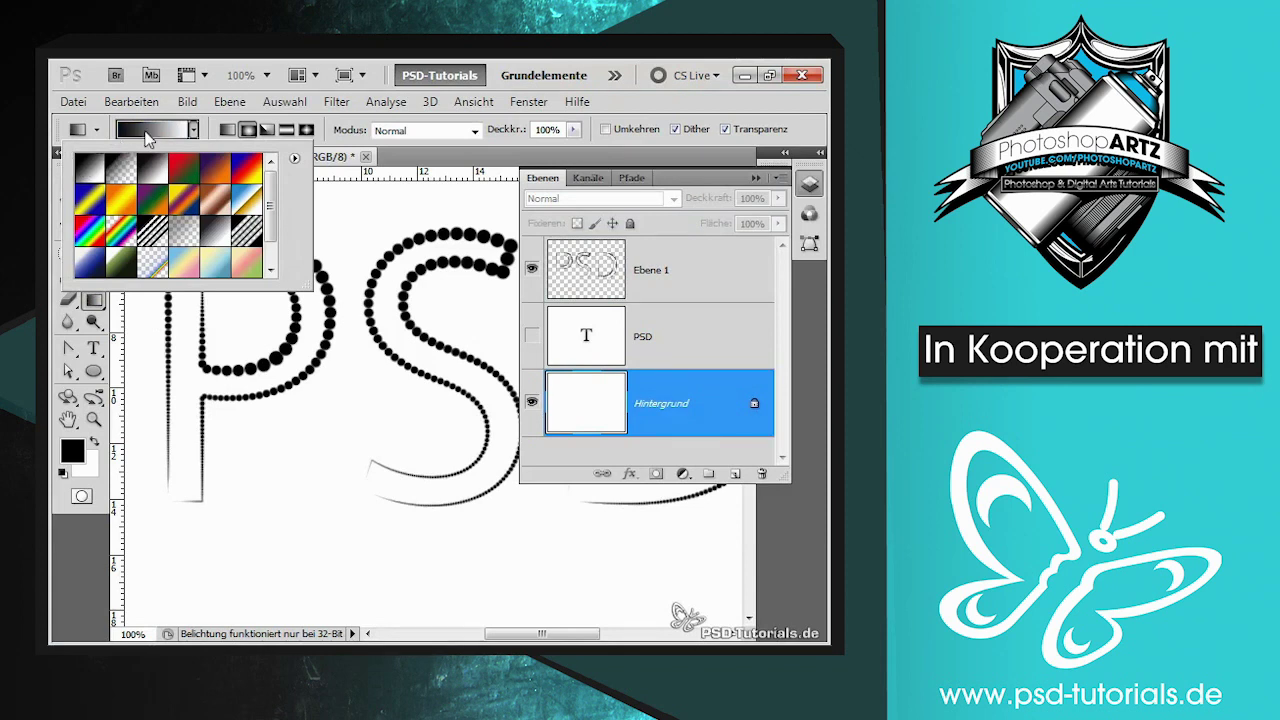
click(146, 133)
double_click(619, 419)
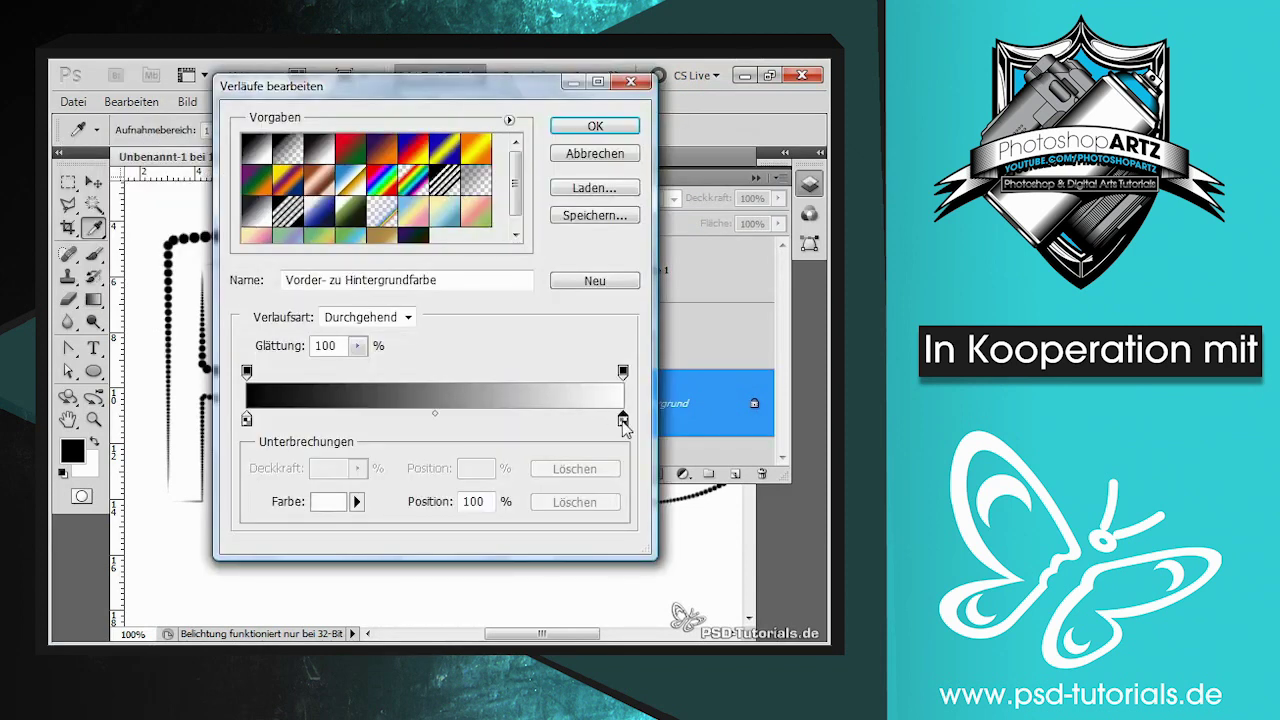
drag(602, 338, 594, 330)
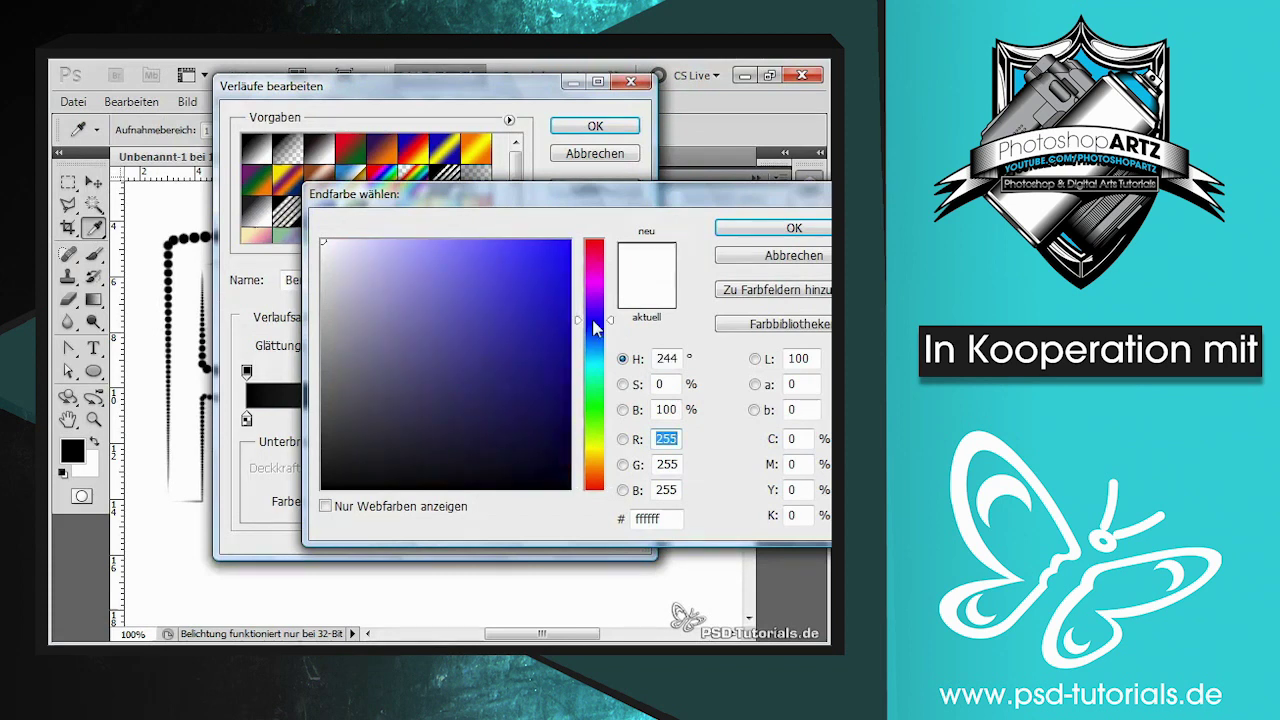
drag(557, 377, 567, 403)
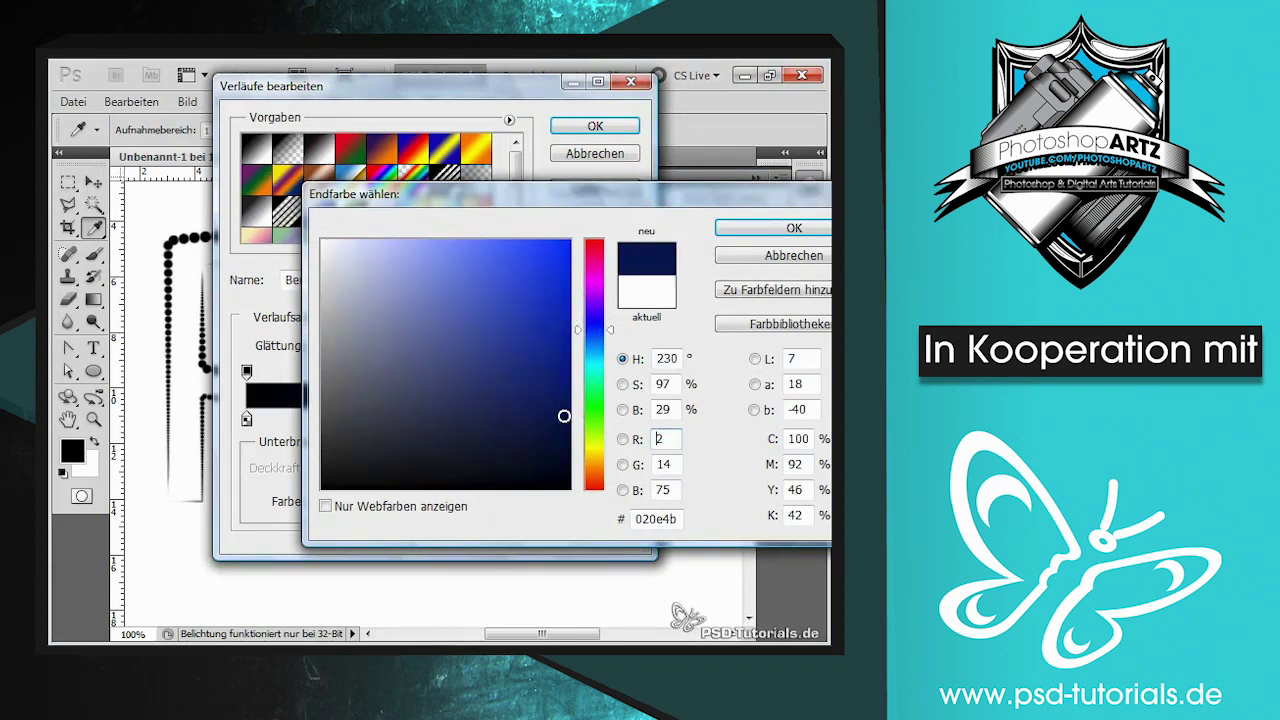
click(793, 228)
click(592, 125)
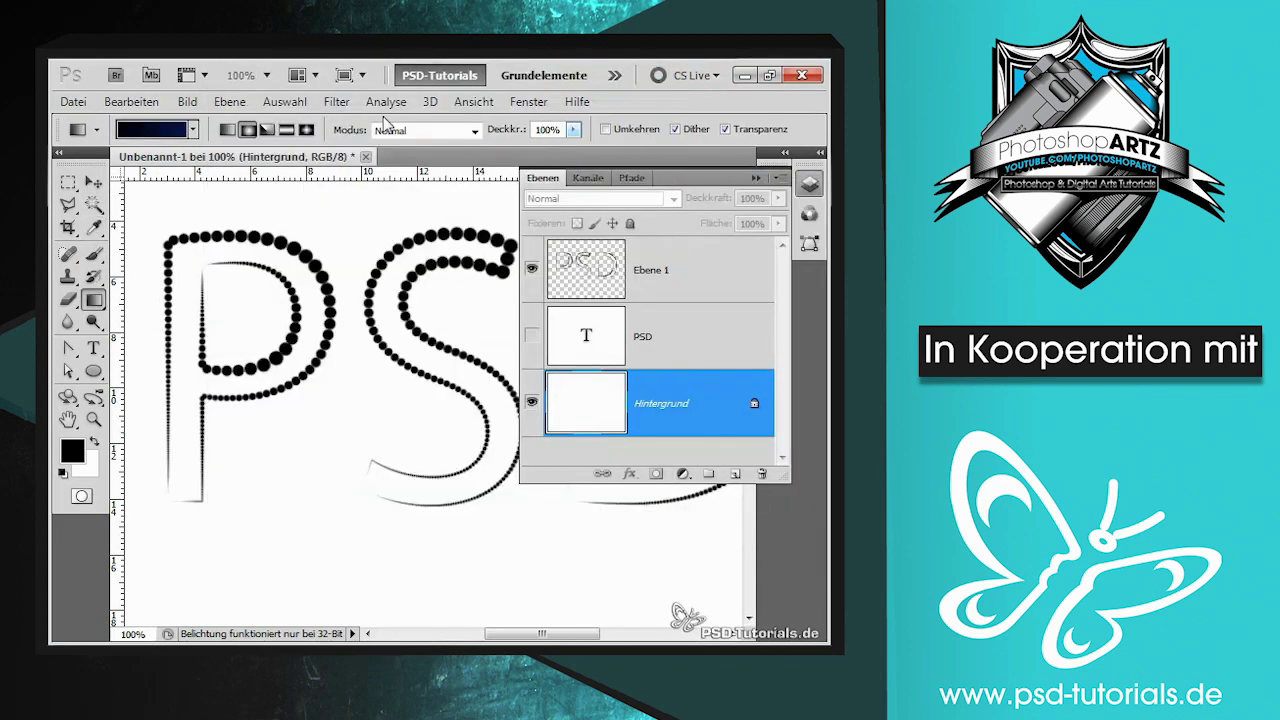
click(247, 130)
Step: Drag a reversed radial gradient across Hintergrund, brightest at centre, then reselect Ebene 1
drag(508, 575, 205, 190)
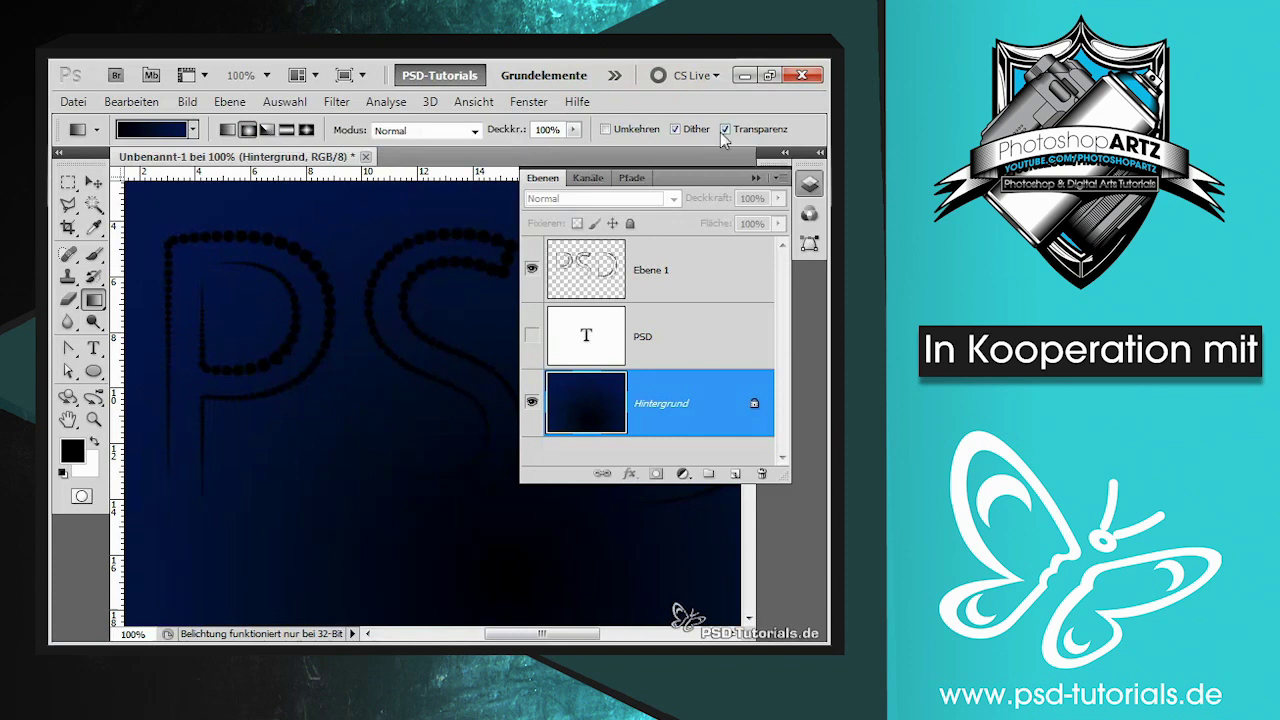
click(630, 131)
drag(420, 466, 186, 189)
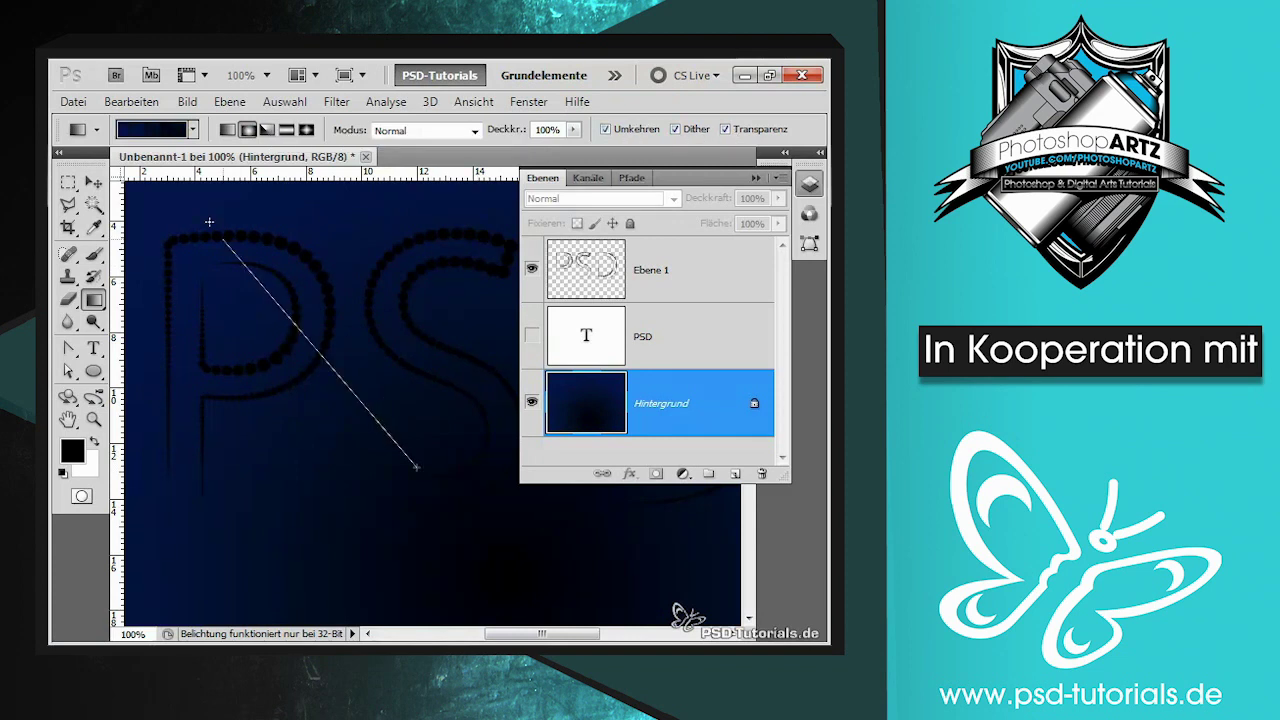
drag(466, 454, 163, 192)
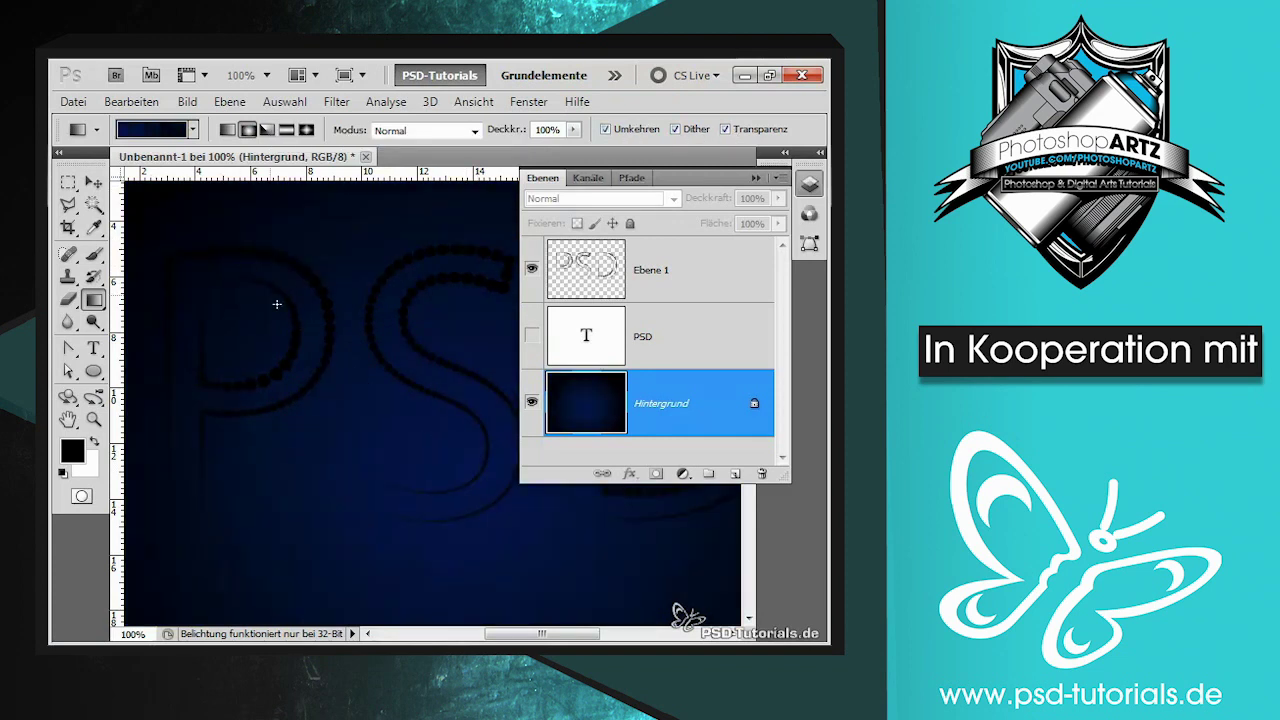
drag(385, 468, 144, 212)
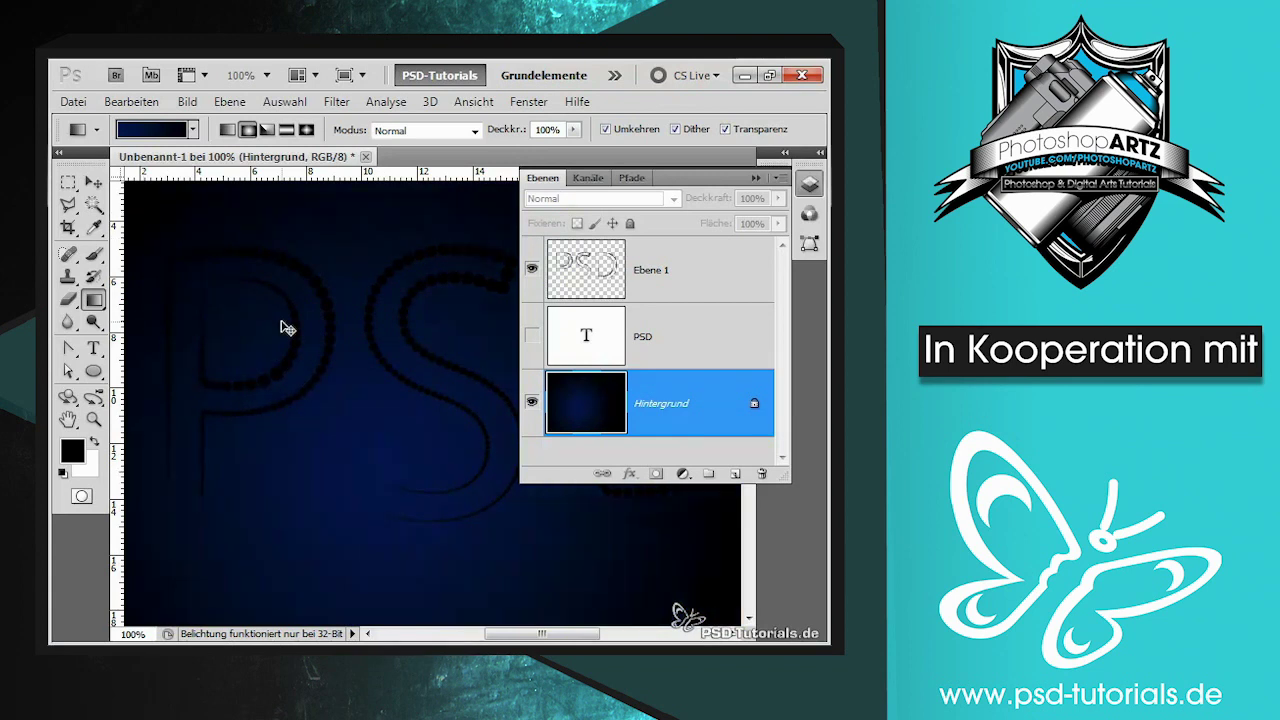
key(ctrl+minus)
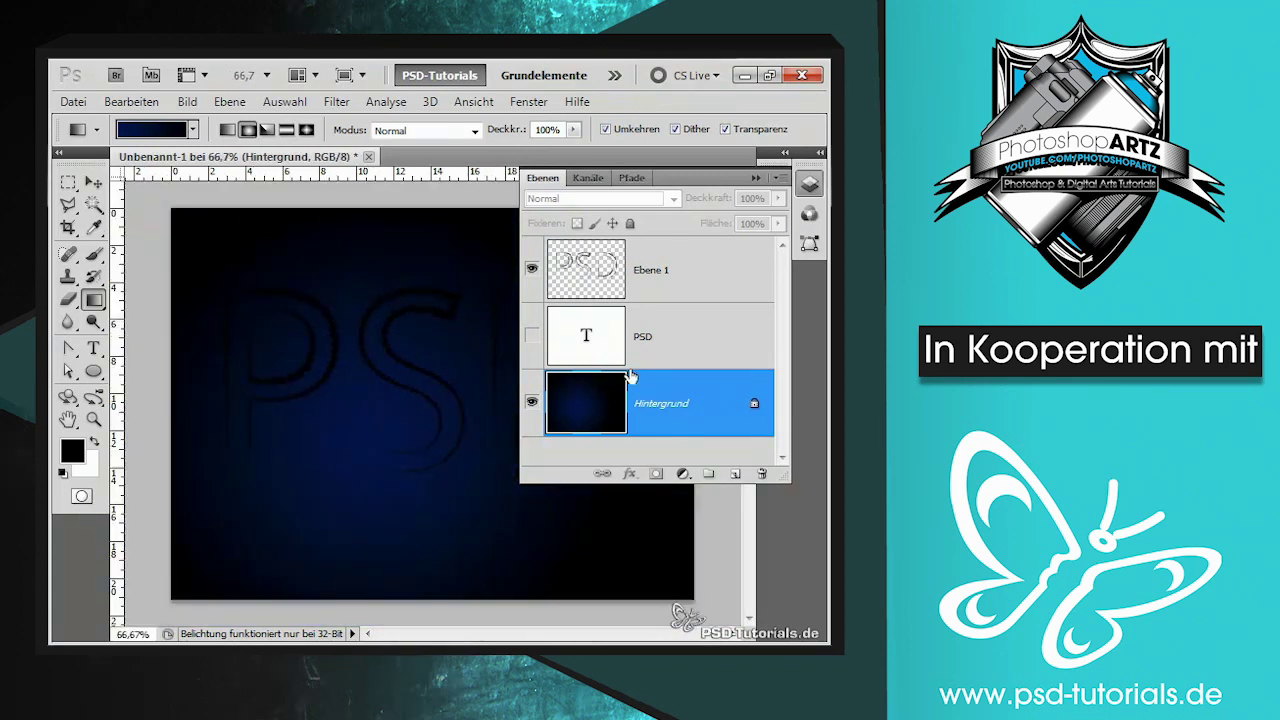
click(582, 279)
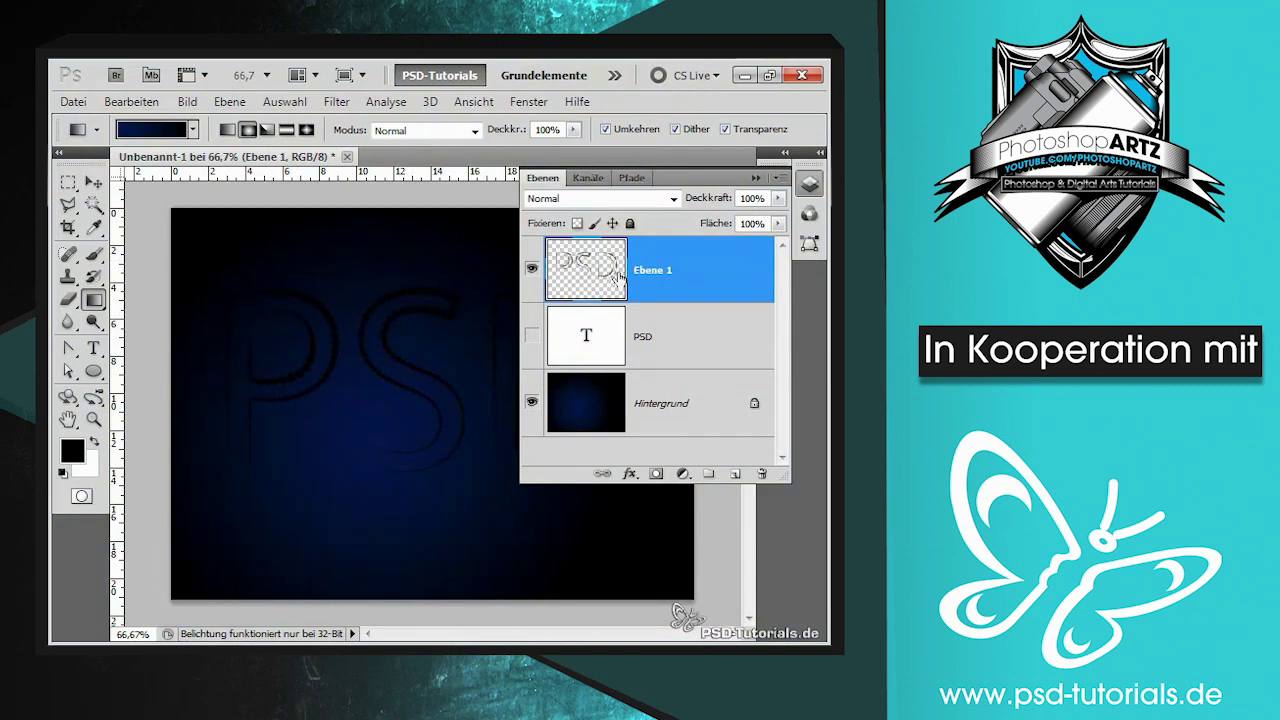
Step: Give Ebene 1 a white colour overlay in Normal blend mode
right_click(681, 268)
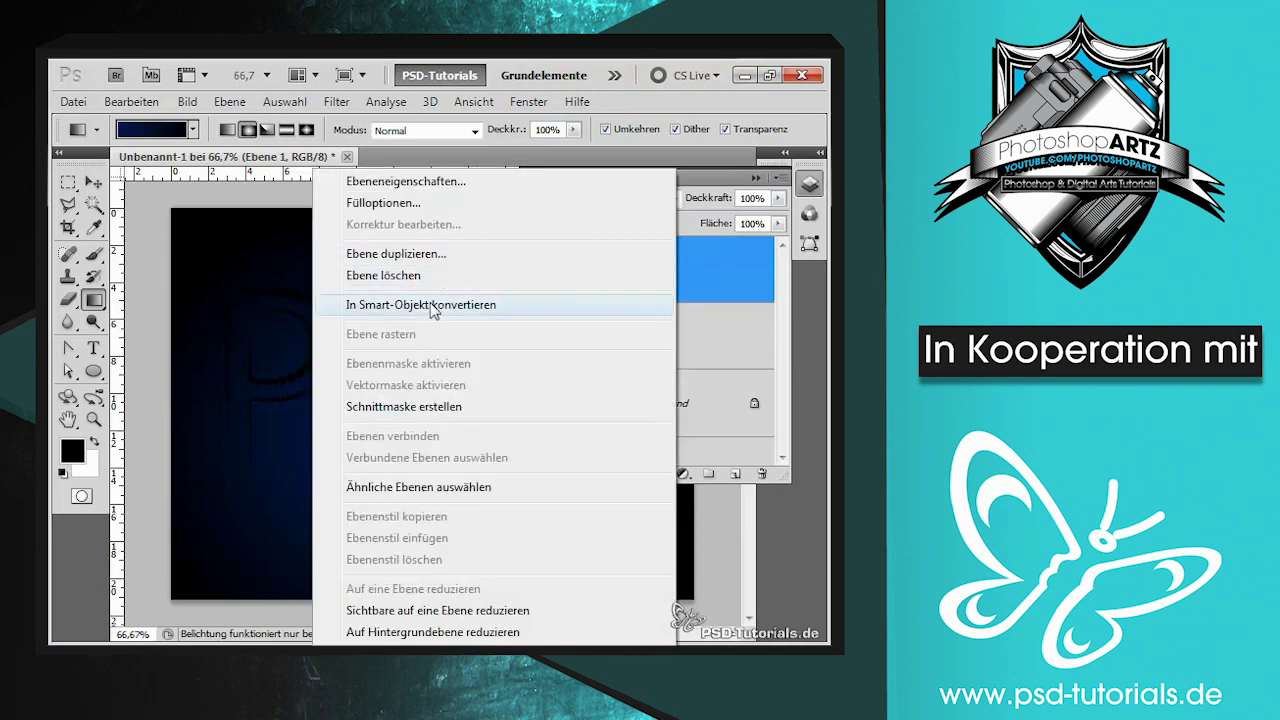
click(429, 203)
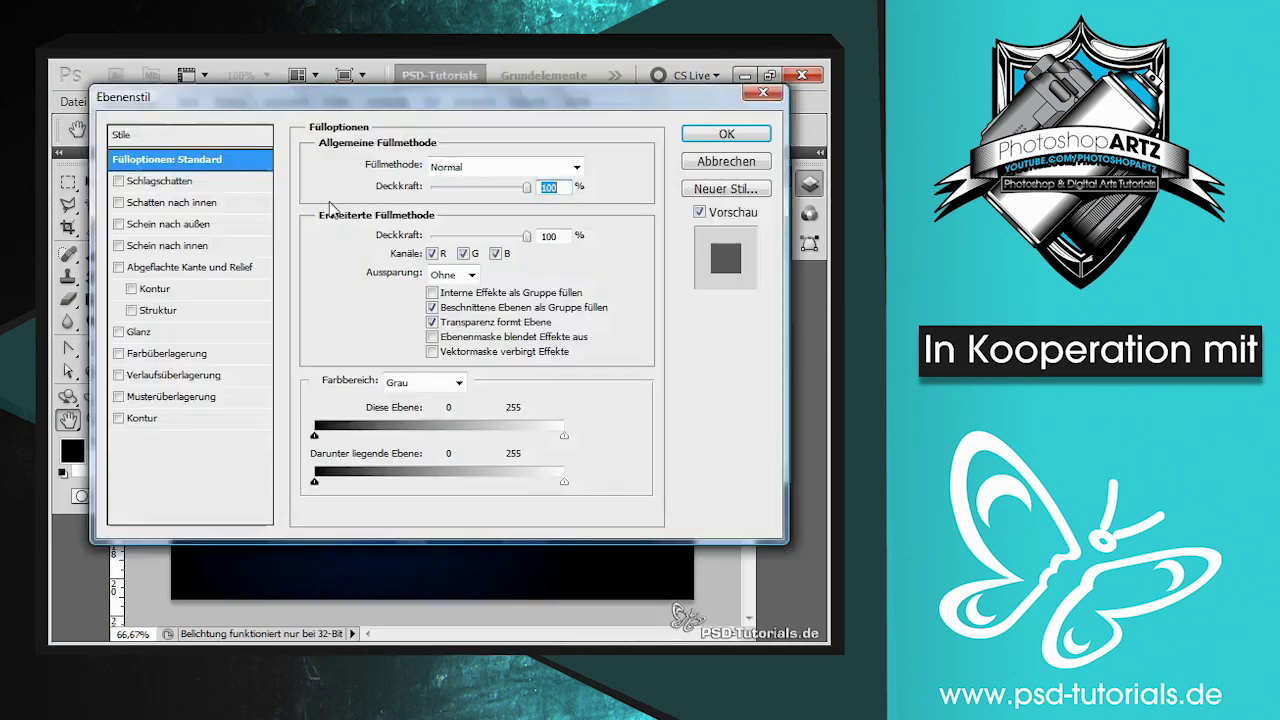
click(466, 347)
click(500, 346)
drag(600, 95, 517, 111)
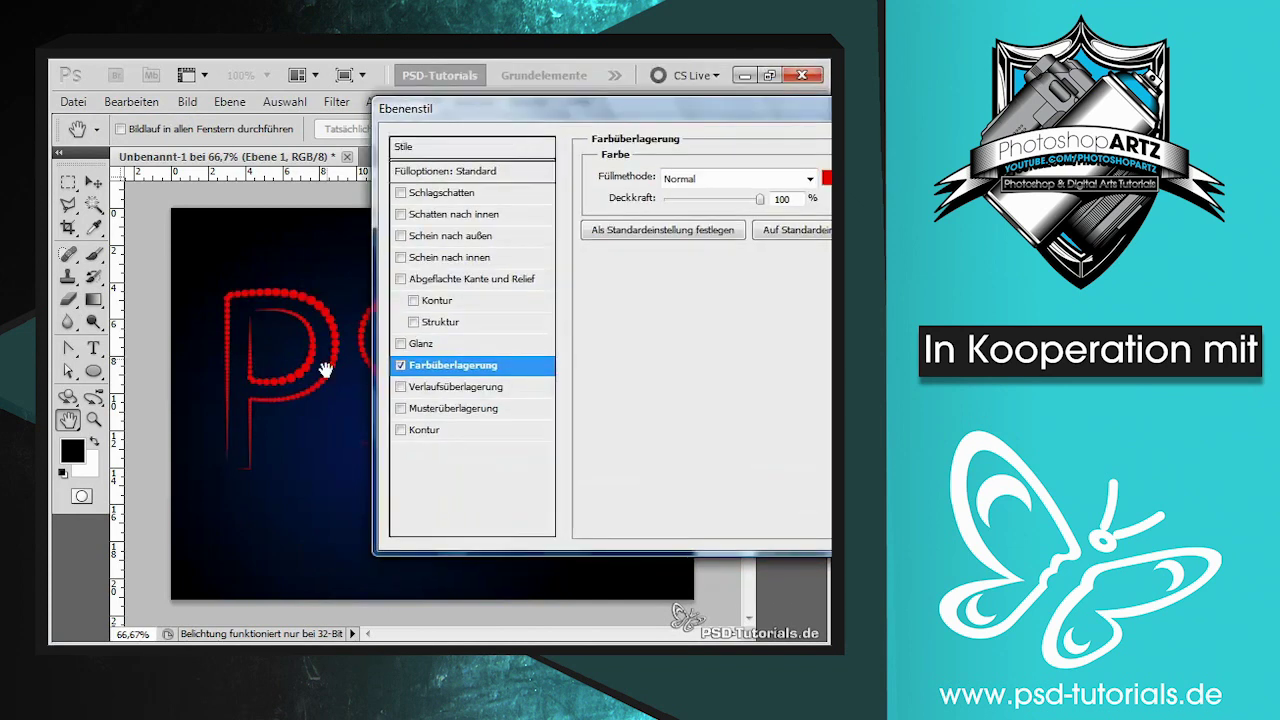
click(688, 182)
click(666, 70)
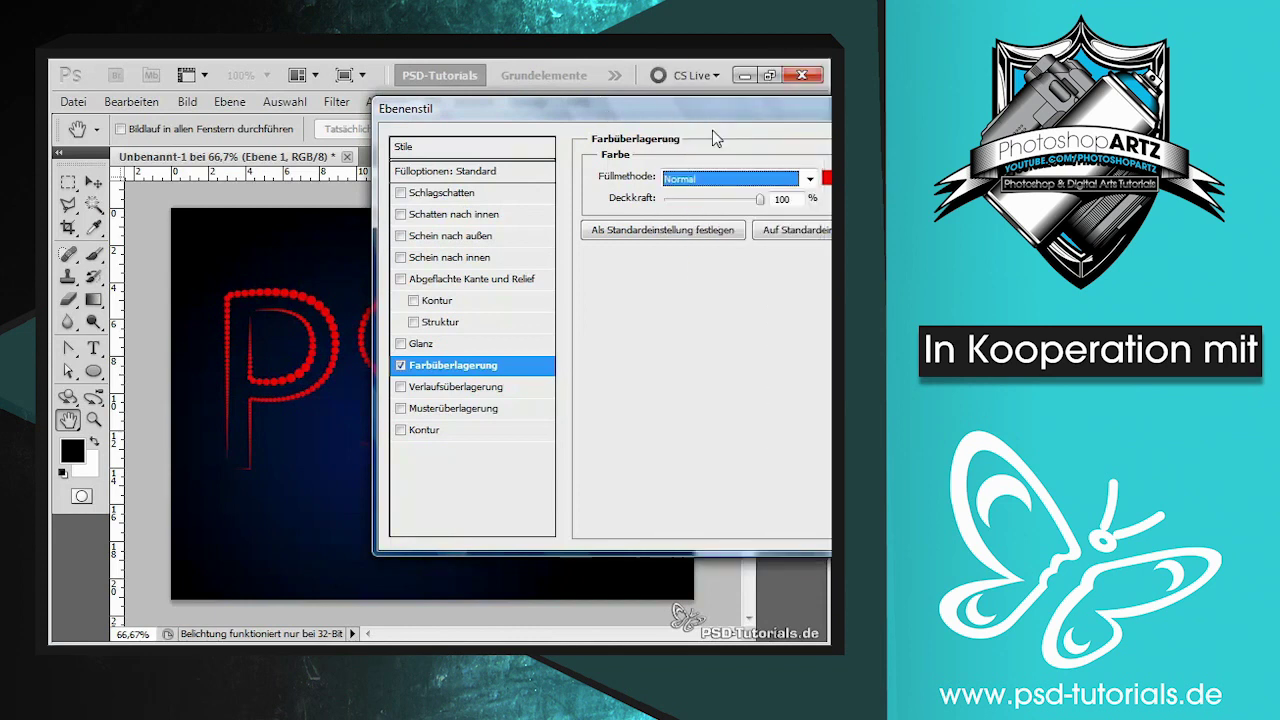
drag(802, 124, 750, 122)
click(784, 176)
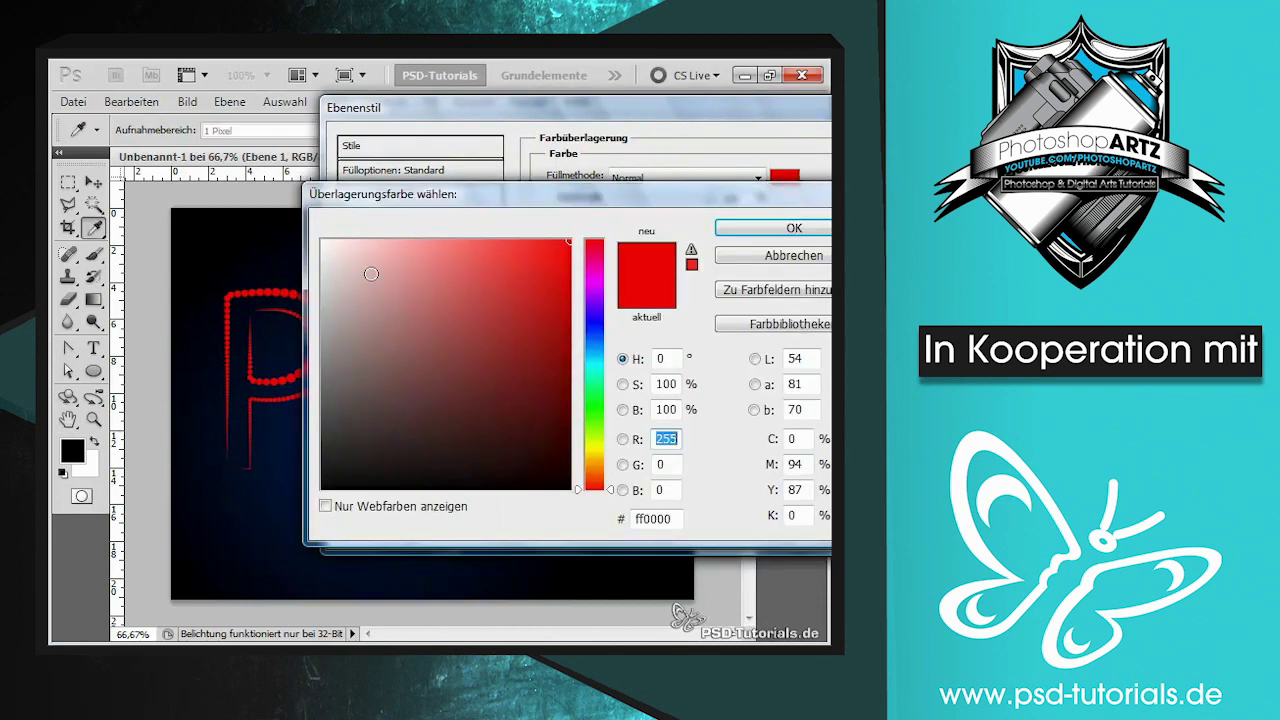
drag(370, 275, 322, 242)
click(768, 228)
drag(626, 109, 701, 162)
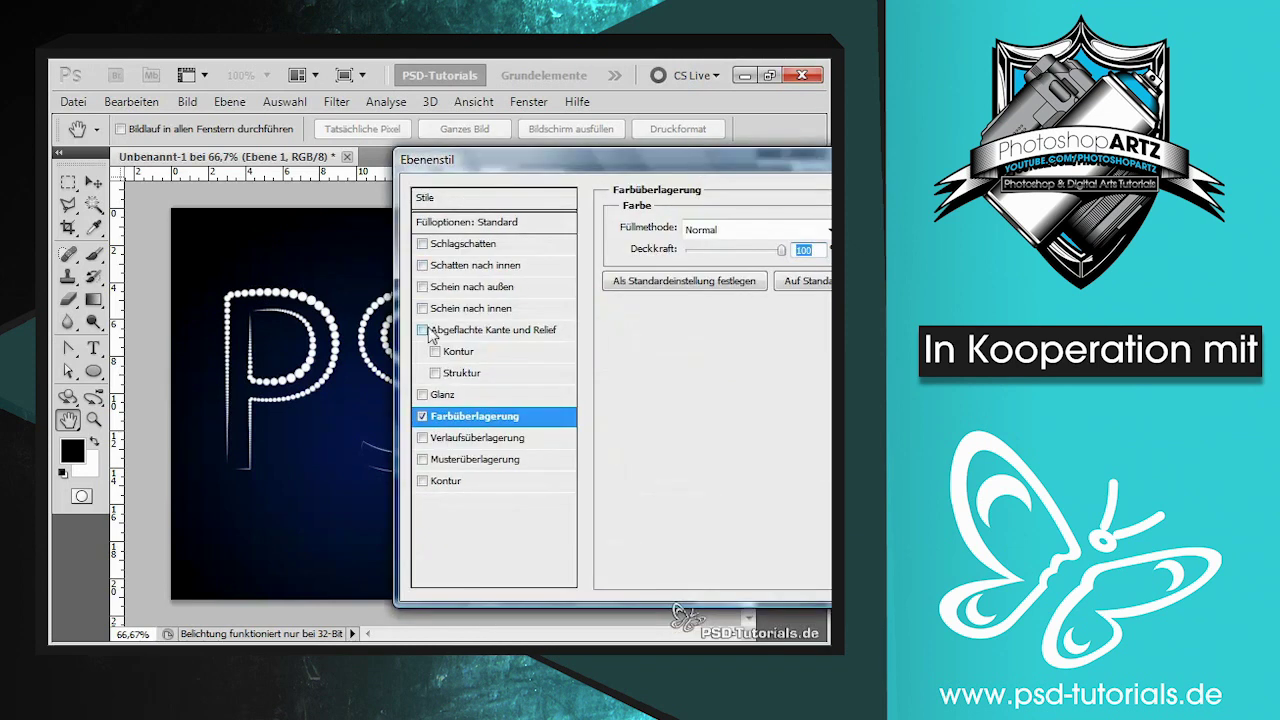
Step: Add an outer glow in Farbig abwedeln mode at 100% opacity with size 13
click(423, 330)
click(423, 287)
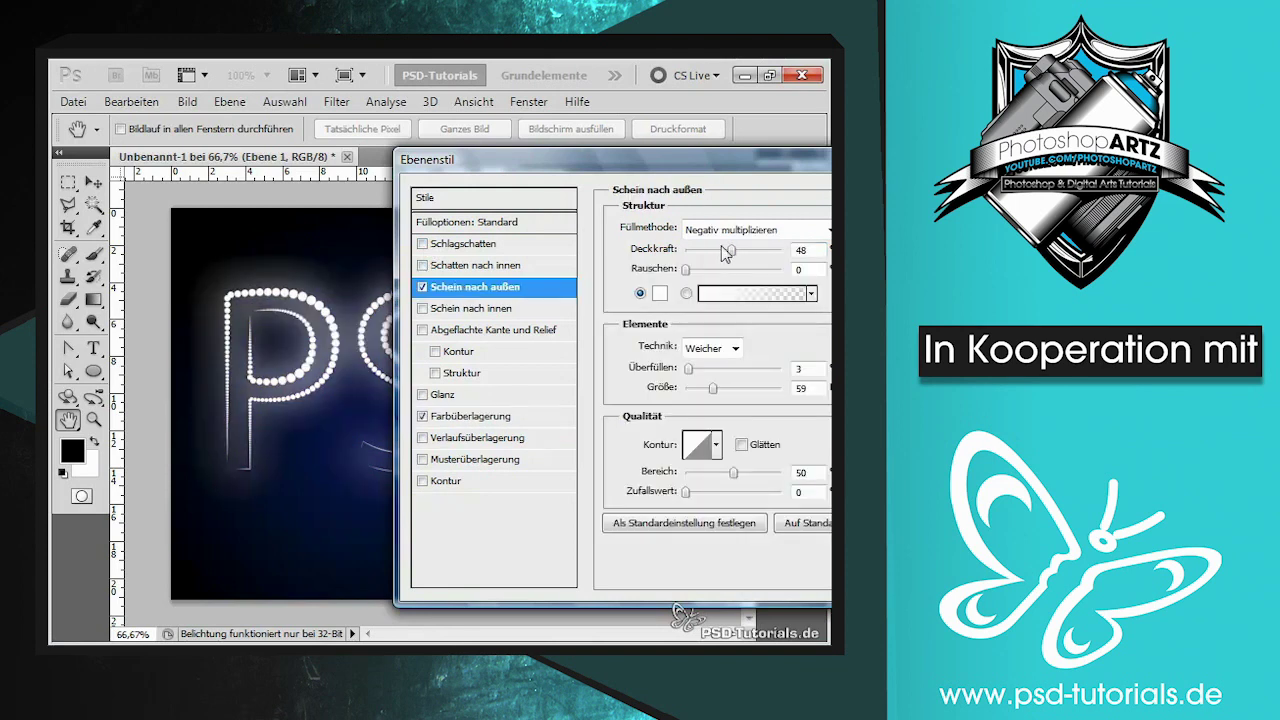
drag(713, 388, 697, 390)
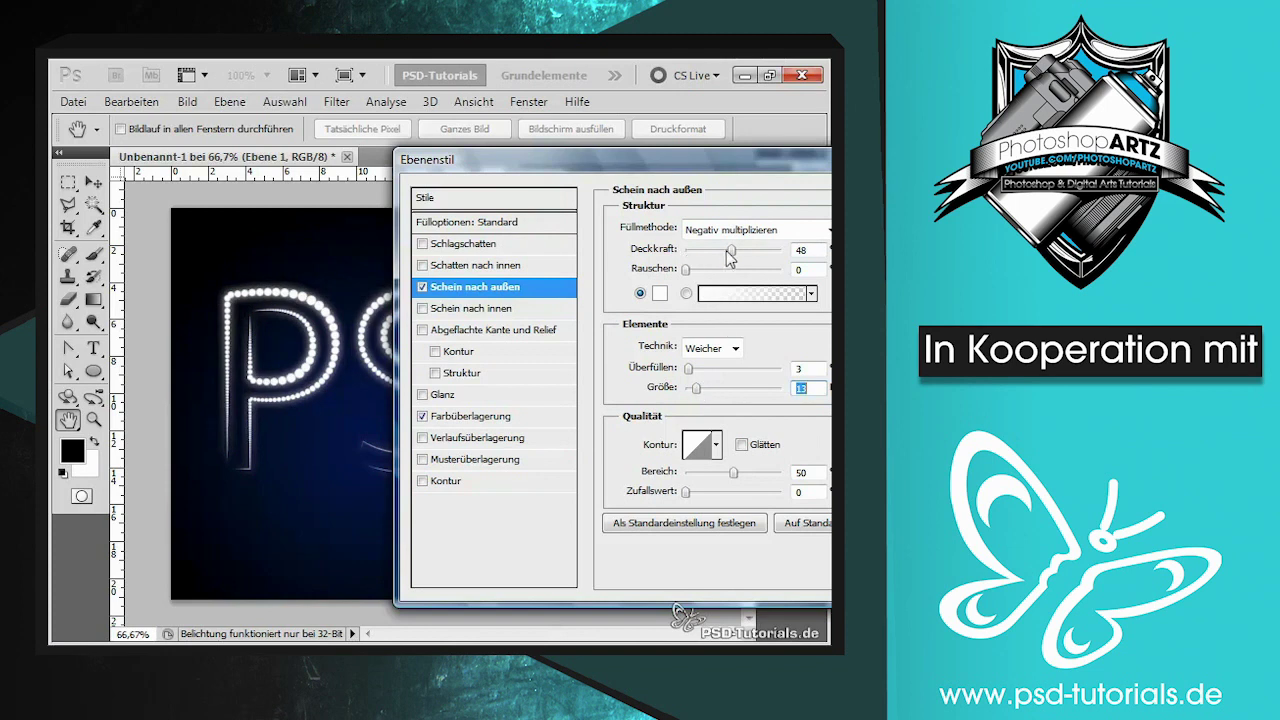
drag(727, 250, 749, 254)
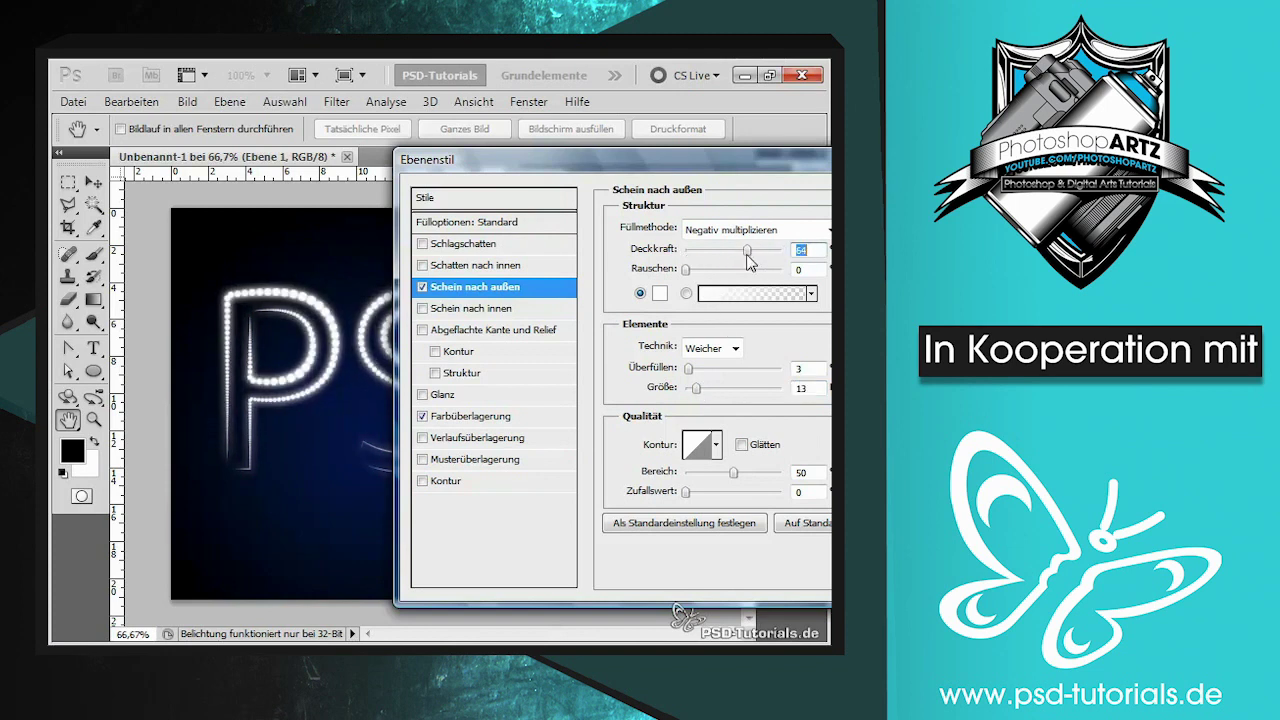
click(745, 232)
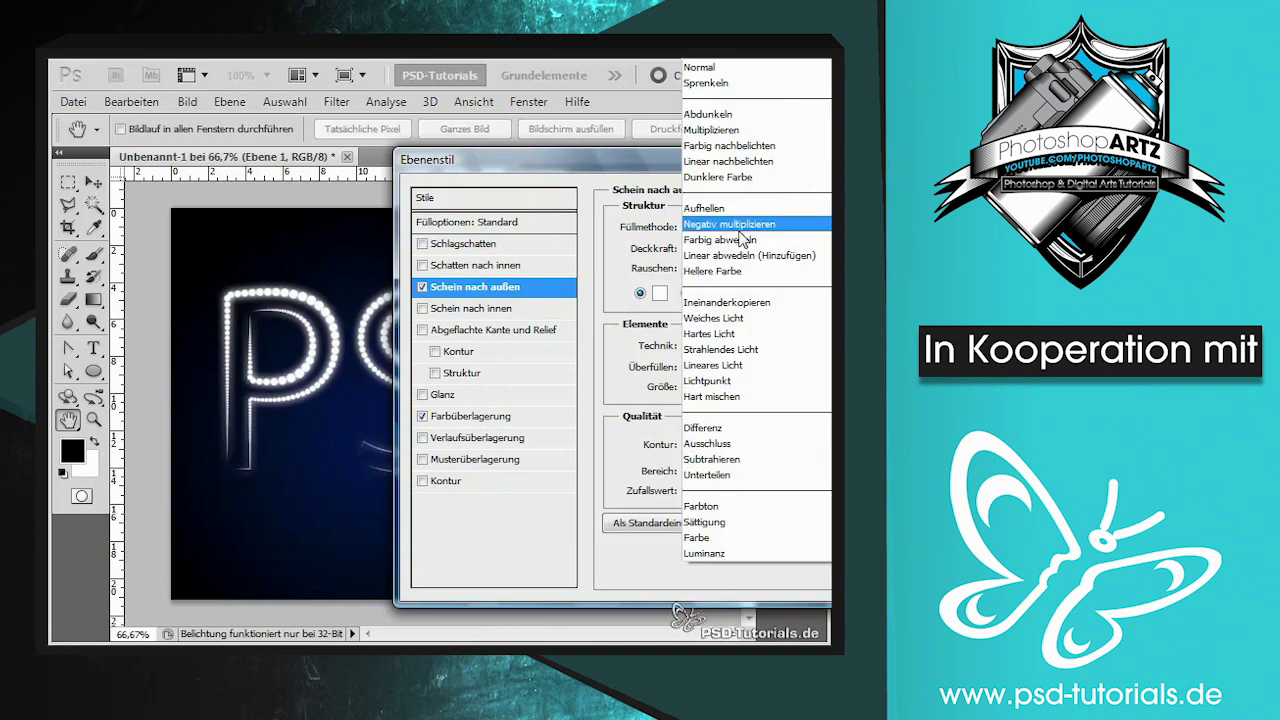
click(737, 242)
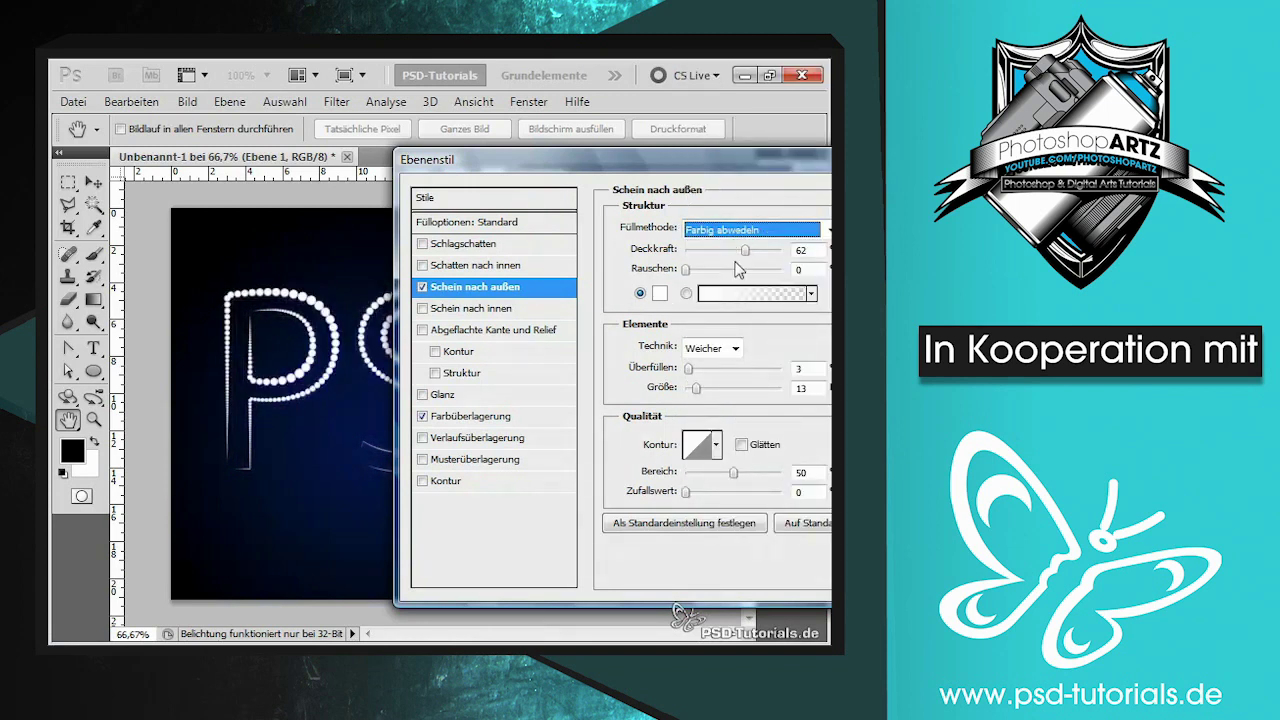
drag(745, 250, 793, 256)
mouse_move(491, 160)
mouse_down()
mouse_move(611, 160)
mouse_move(500, 137)
mouse_up()
Step: Add a red Normal drop shadow at 29% opacity and apply the layer style
click(545, 234)
click(826, 207)
drag(543, 271, 571, 262)
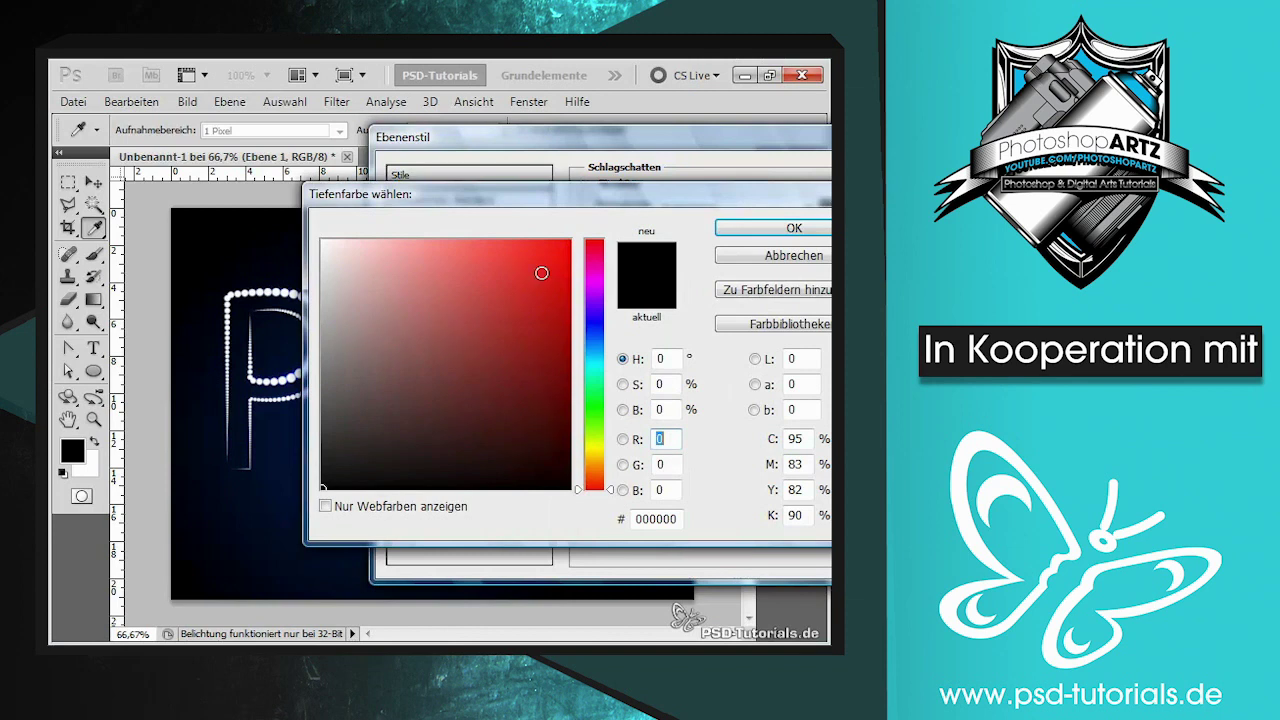
click(794, 228)
click(717, 207)
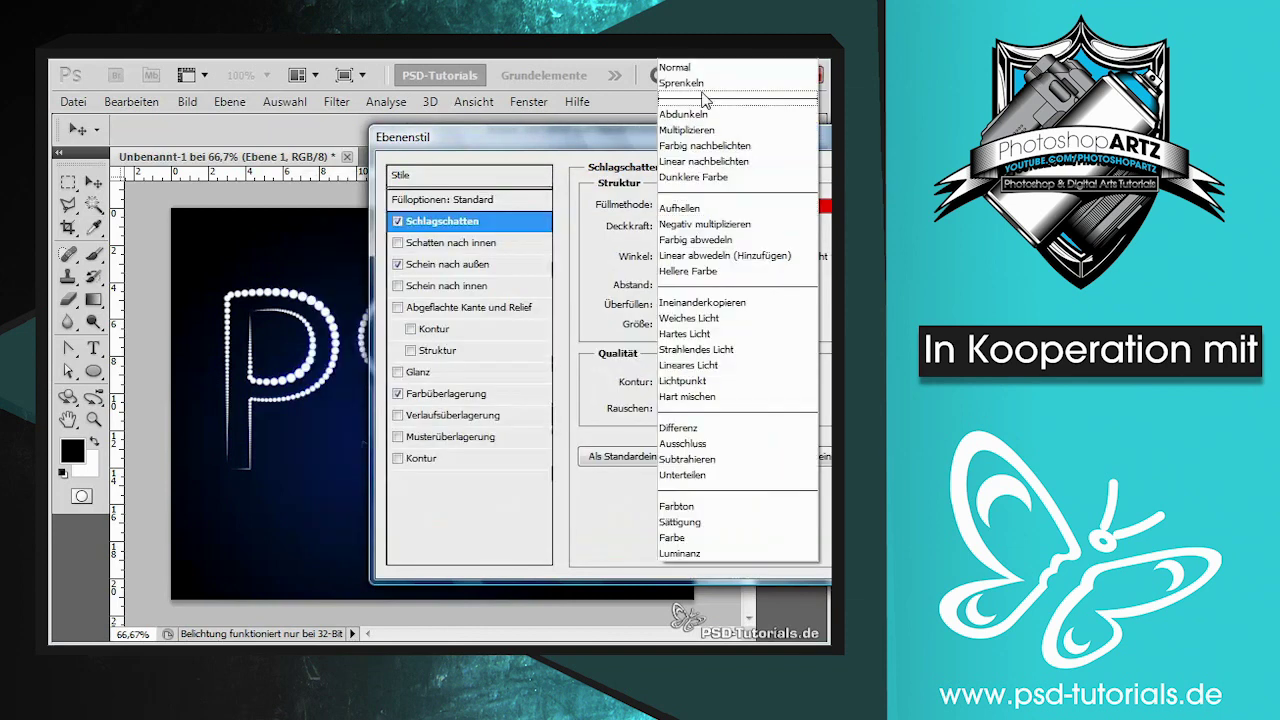
click(692, 68)
drag(494, 147, 534, 141)
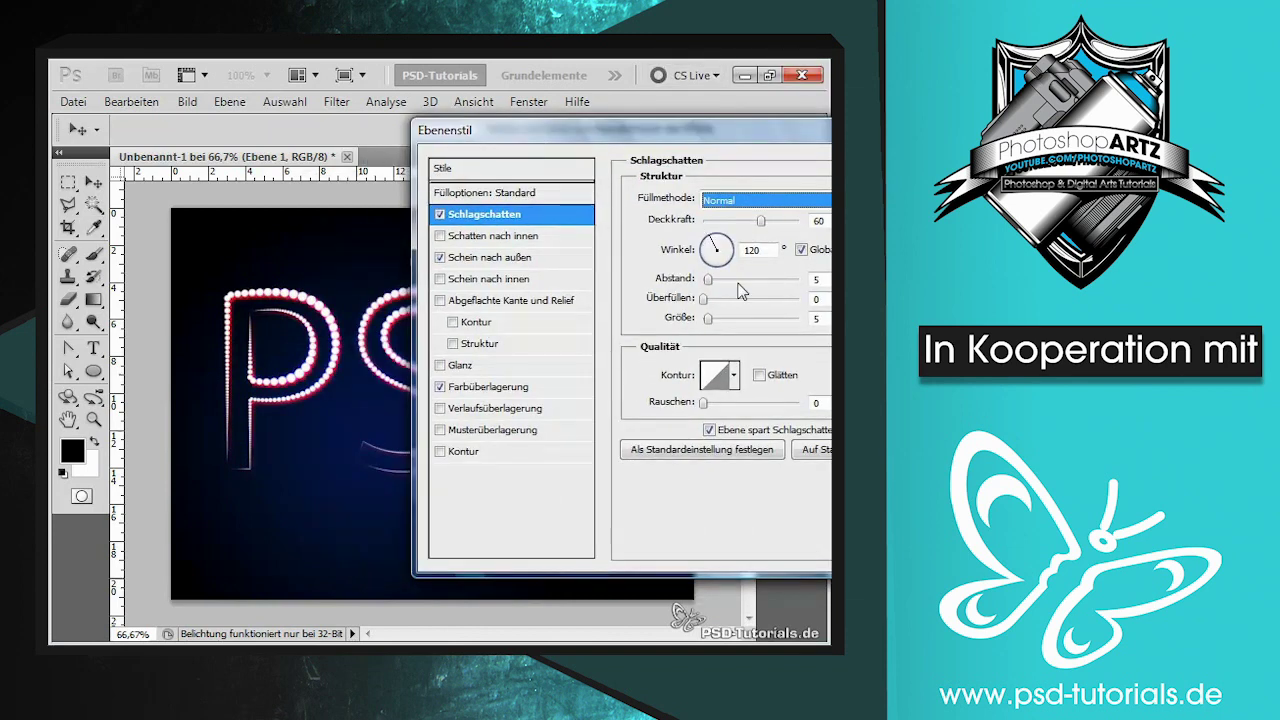
drag(759, 221, 731, 222)
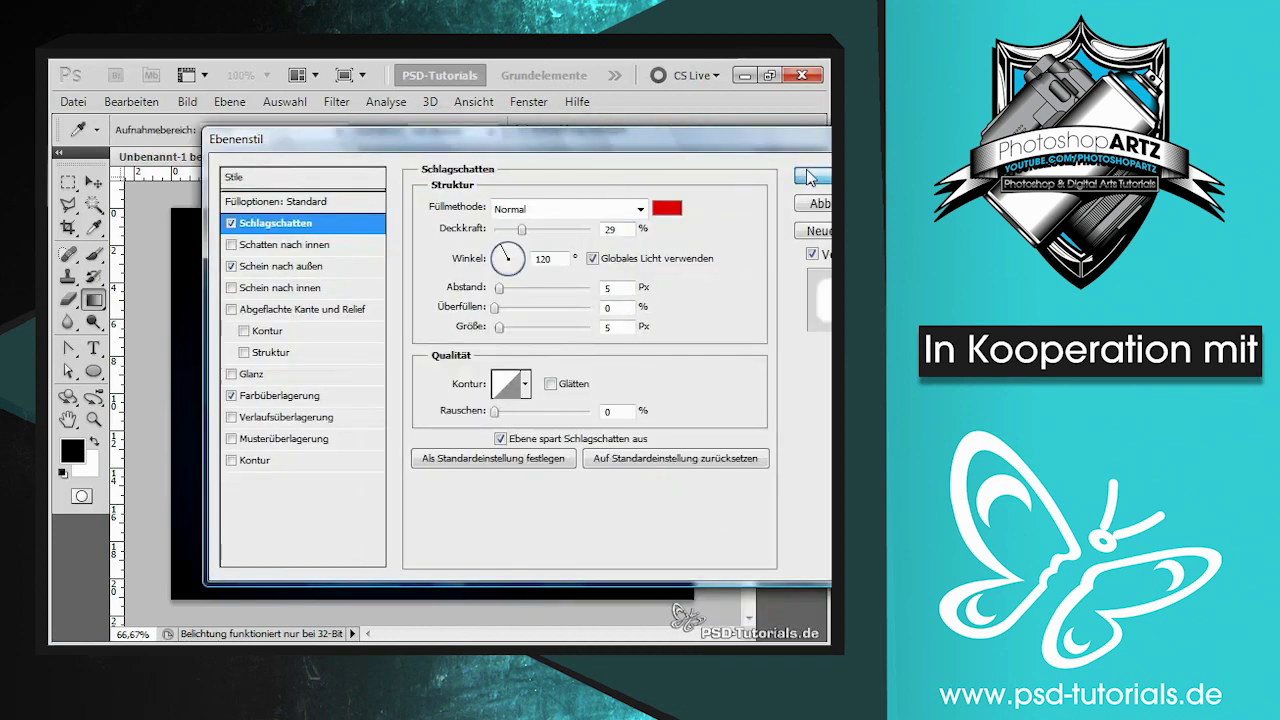
click(810, 177)
Step: Zoom to 100%, make the PSD text layer visible again, and select it
key(ctrl+1)
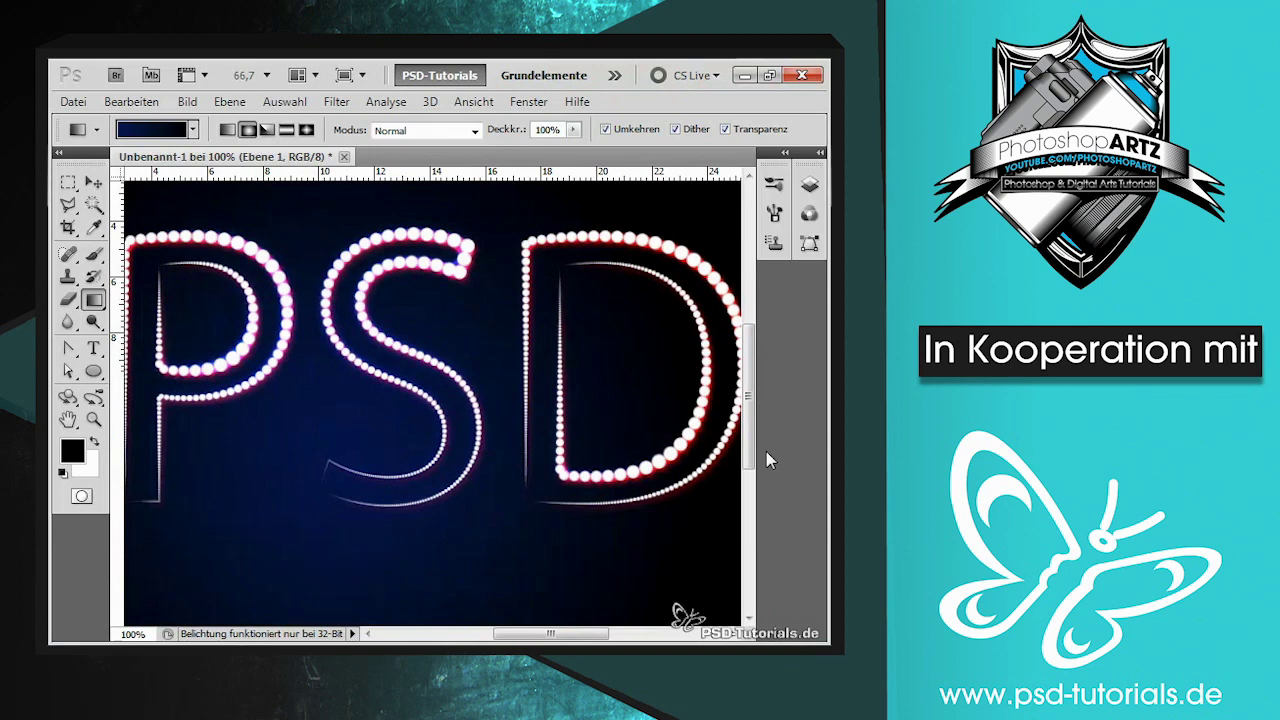
key(Tab)
drag(605, 638, 595, 638)
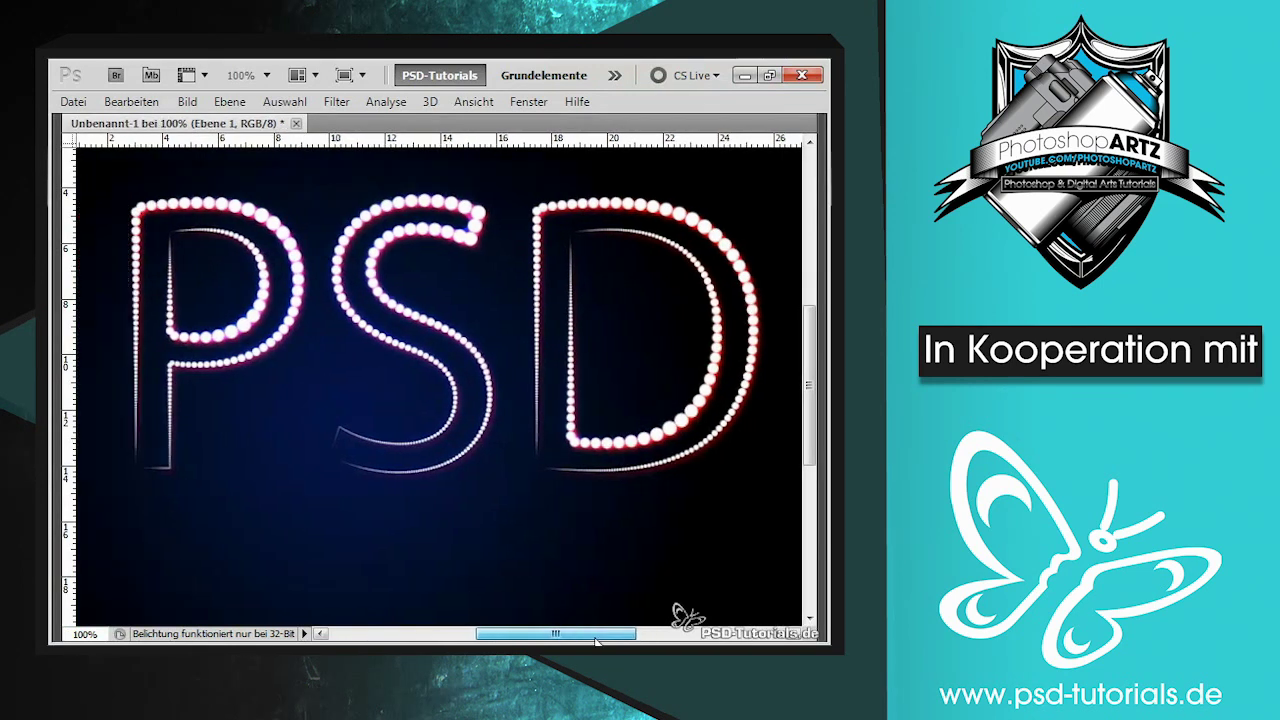
scroll(806, 338, up, 1)
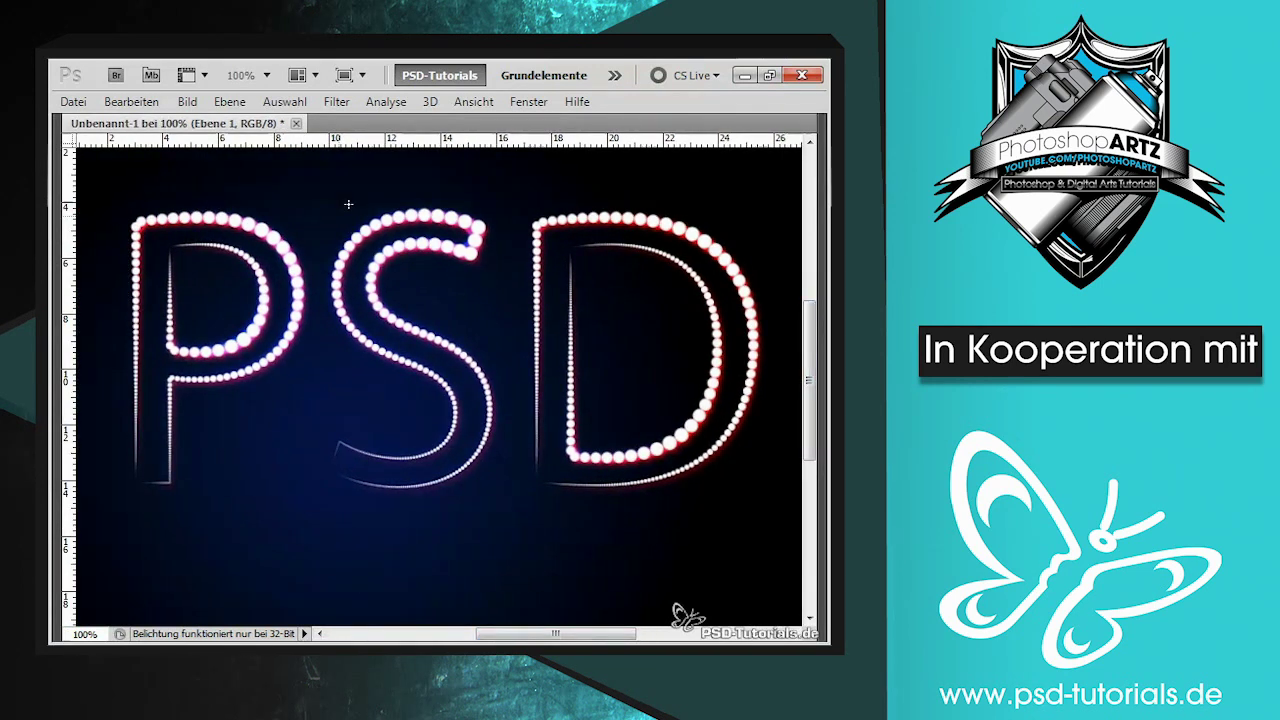
key(Tab)
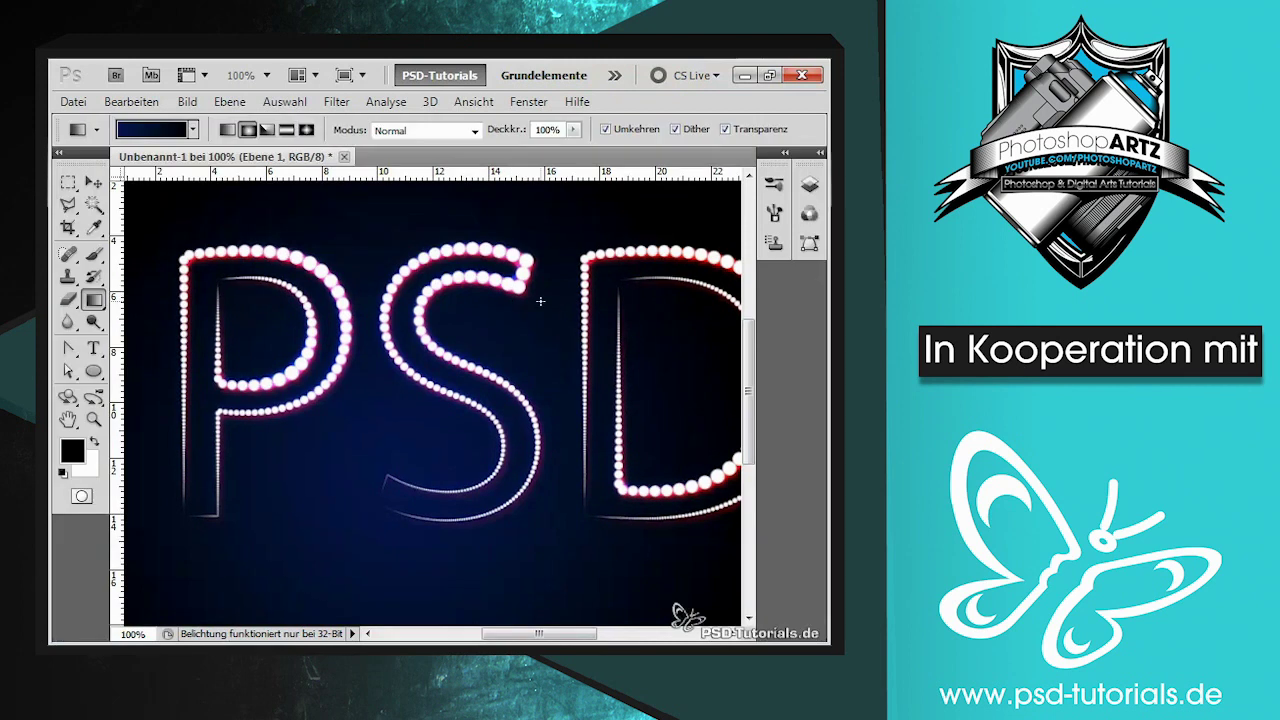
key(F7)
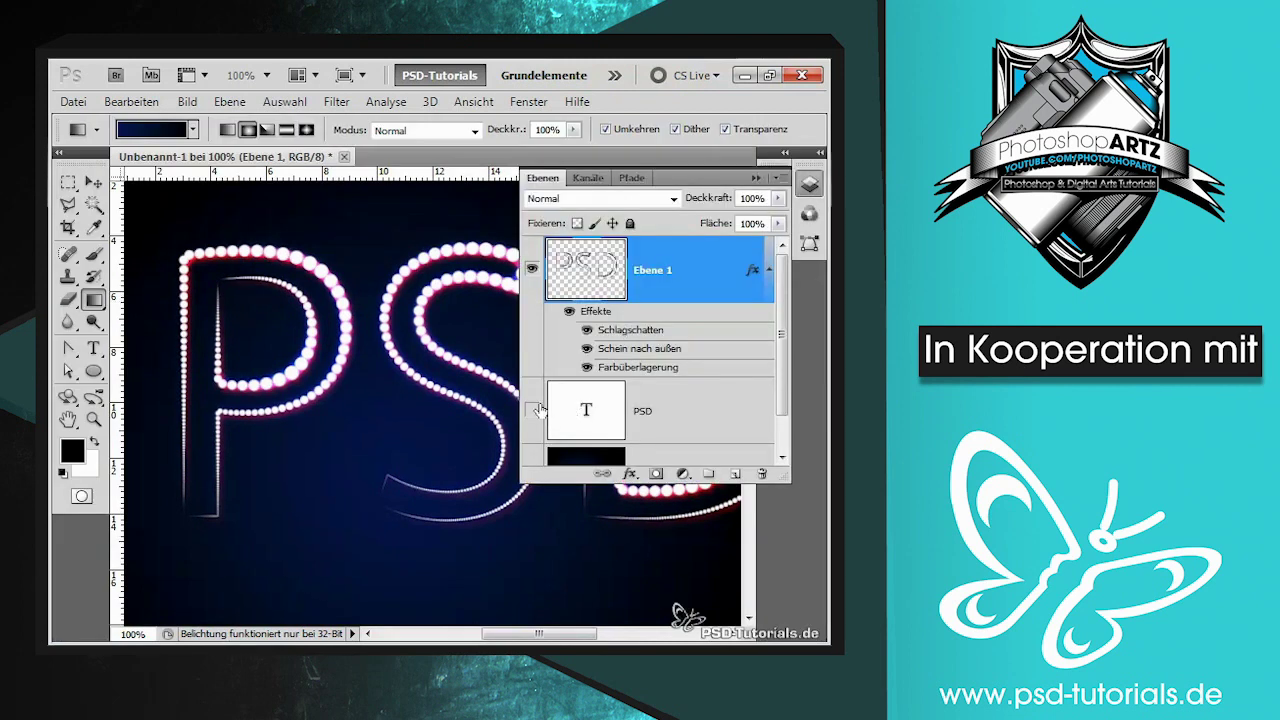
click(531, 410)
click(756, 178)
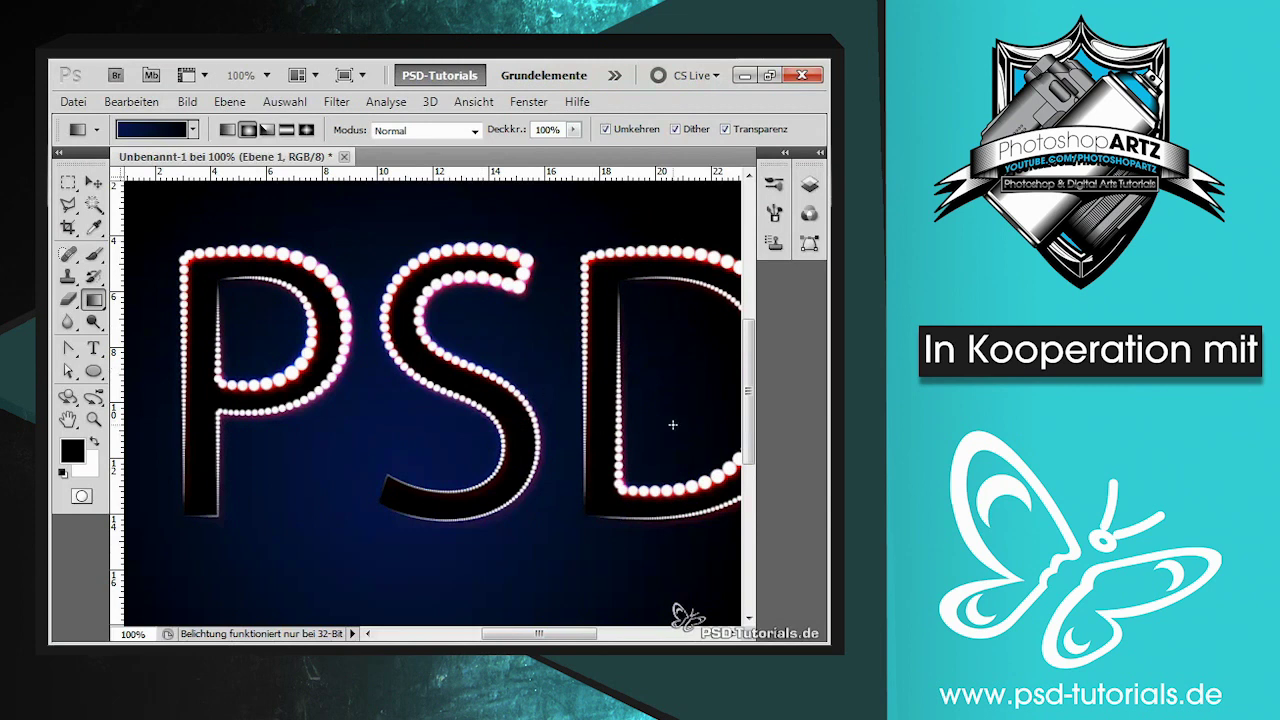
key(F7)
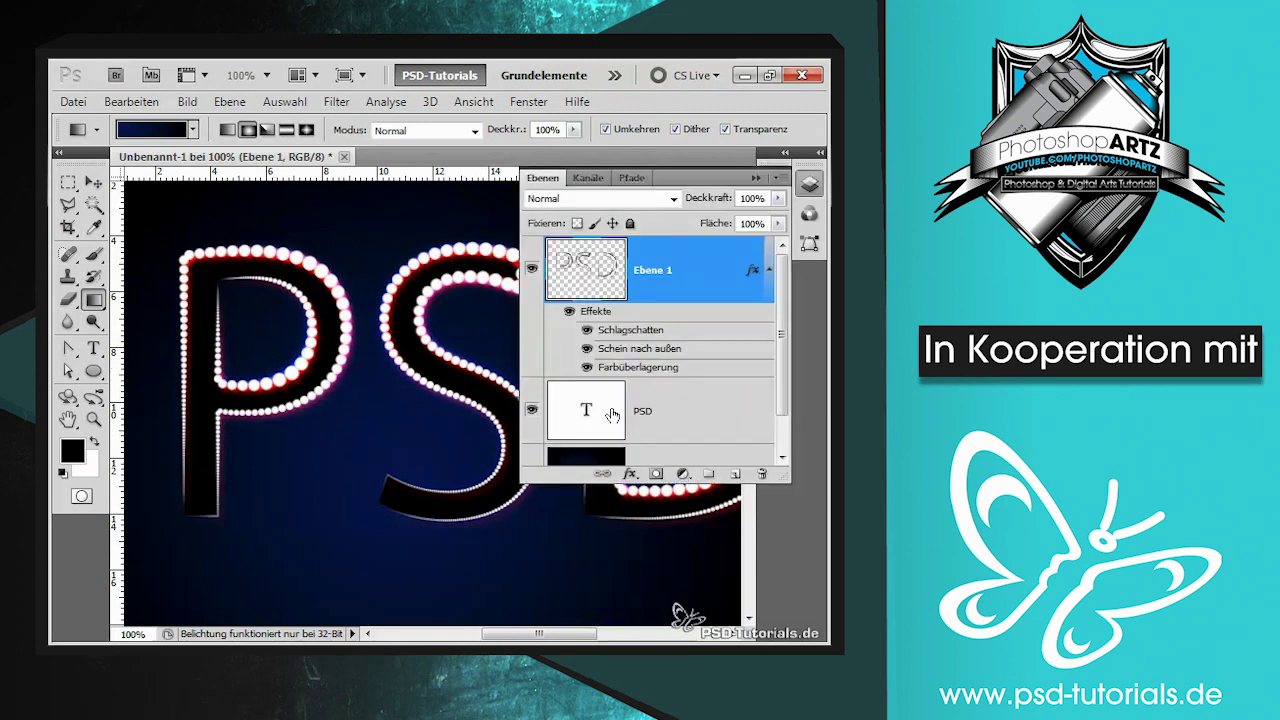
click(612, 416)
Step: Give the PSD text layer a bevel and emboss with a multi-peak gloss contour, size 18
right_click(676, 409)
click(429, 210)
drag(347, 121, 486, 119)
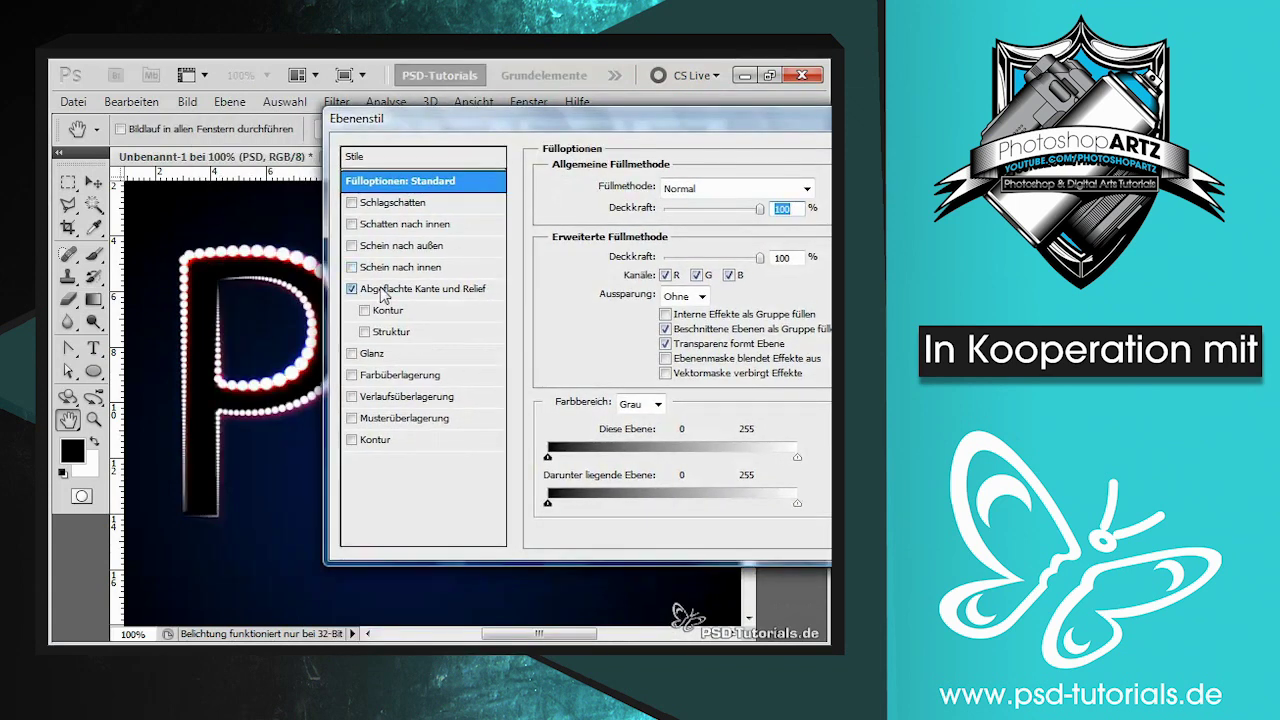
click(385, 289)
click(650, 404)
click(600, 485)
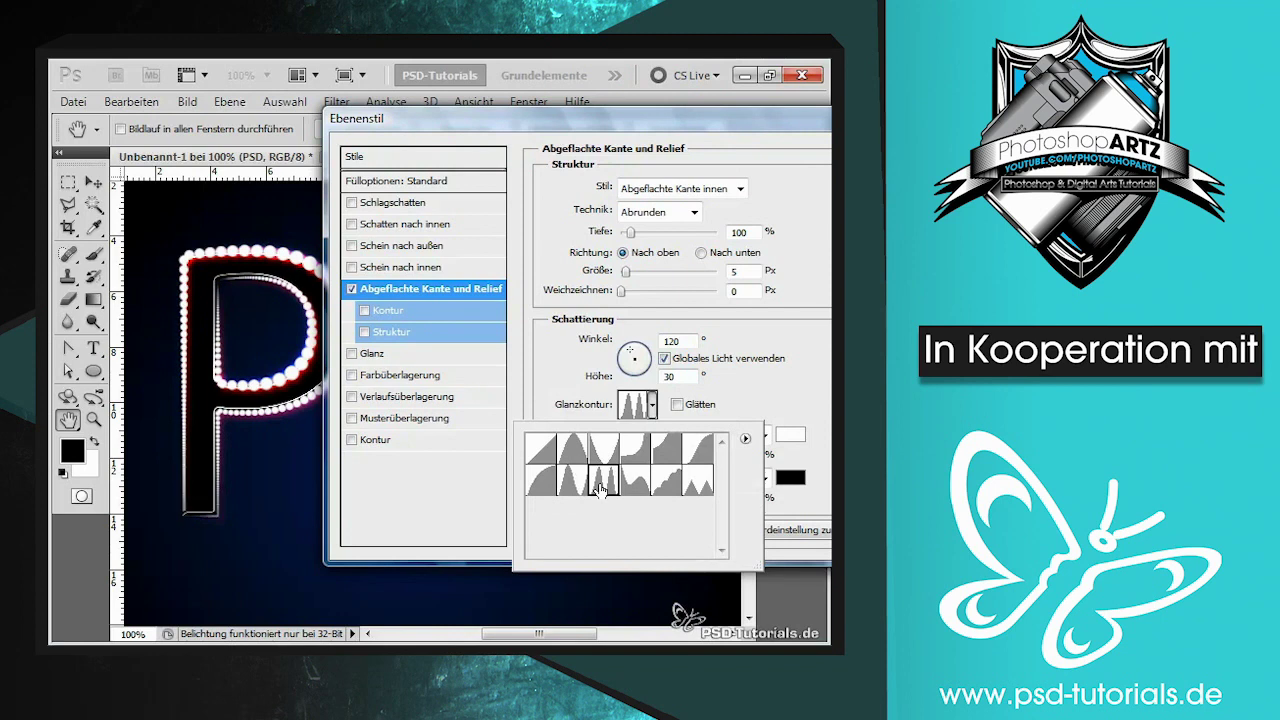
click(626, 278)
drag(626, 272, 635, 278)
mouse_move(551, 128)
mouse_down()
mouse_move(628, 242)
mouse_move(335, 229)
mouse_up()
click(758, 252)
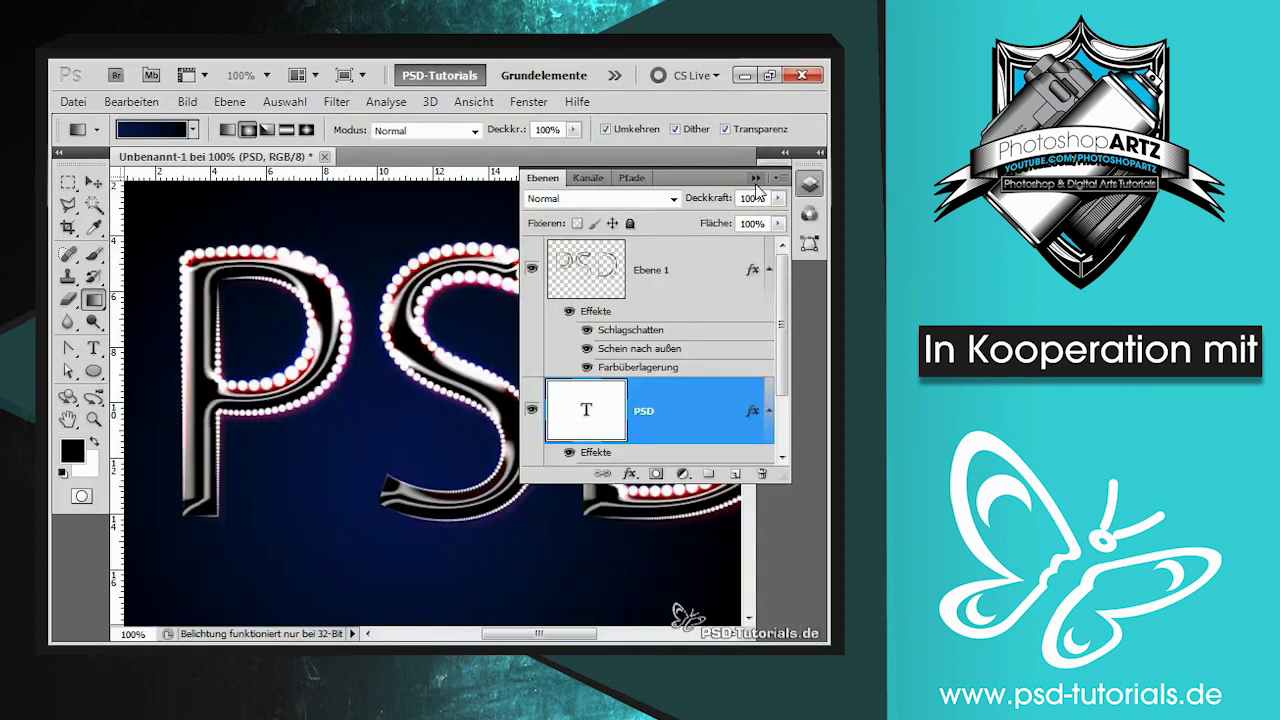
Step: Collapse the layers list and zoom out to view the whole image
click(757, 184)
drag(540, 633, 561, 637)
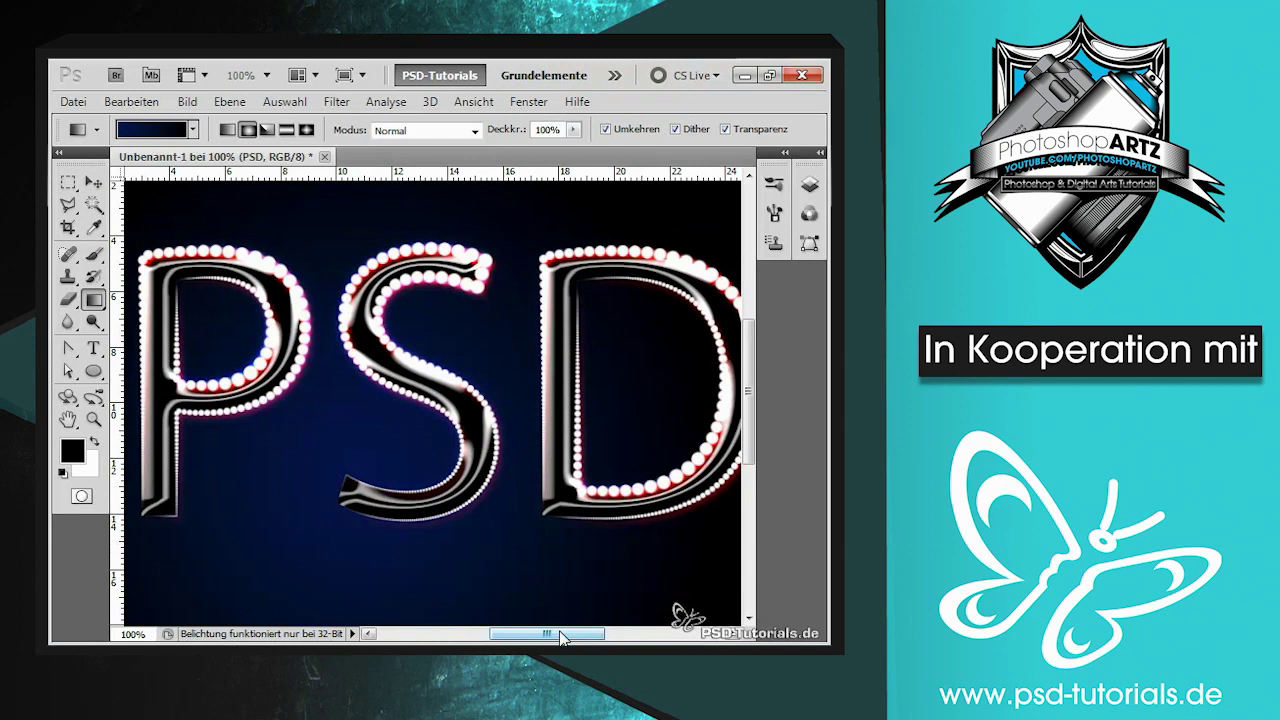
key(ctrl+minus)
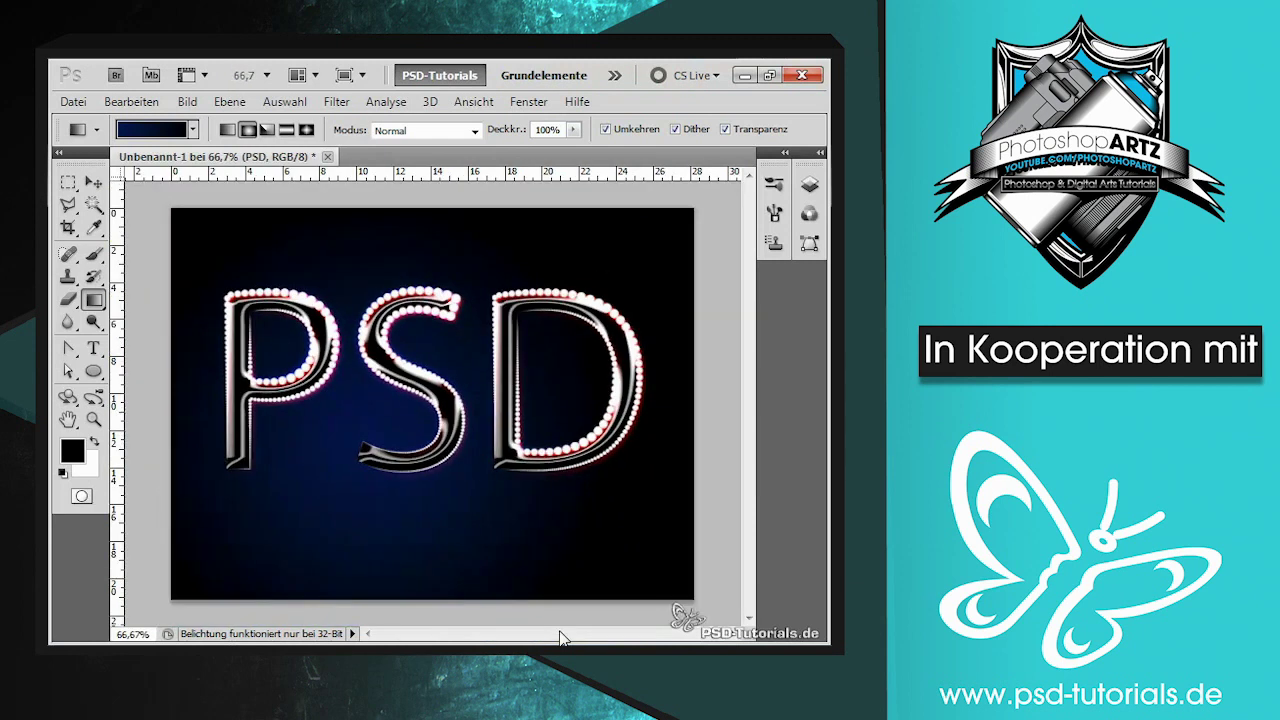
Step: Rename Ebene 1 to 'Effekt 1', hide it, and select the PSD text layer
key(ctrl+plus)
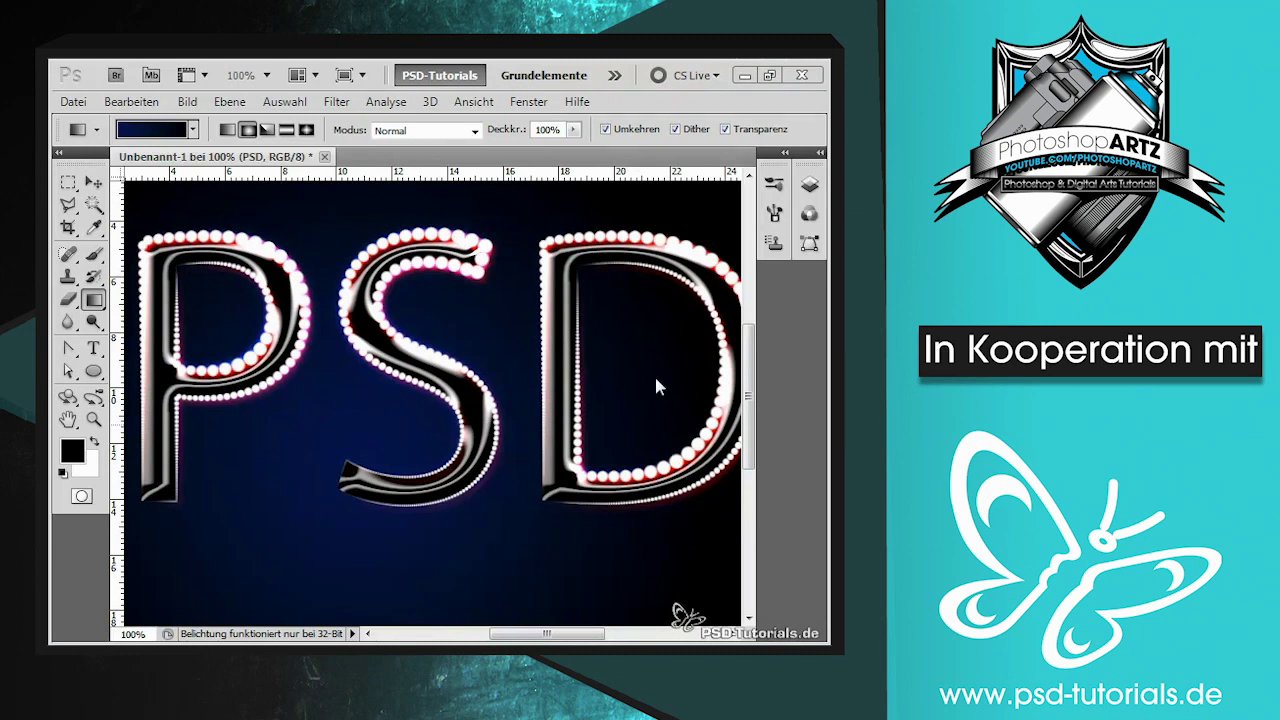
key(F7)
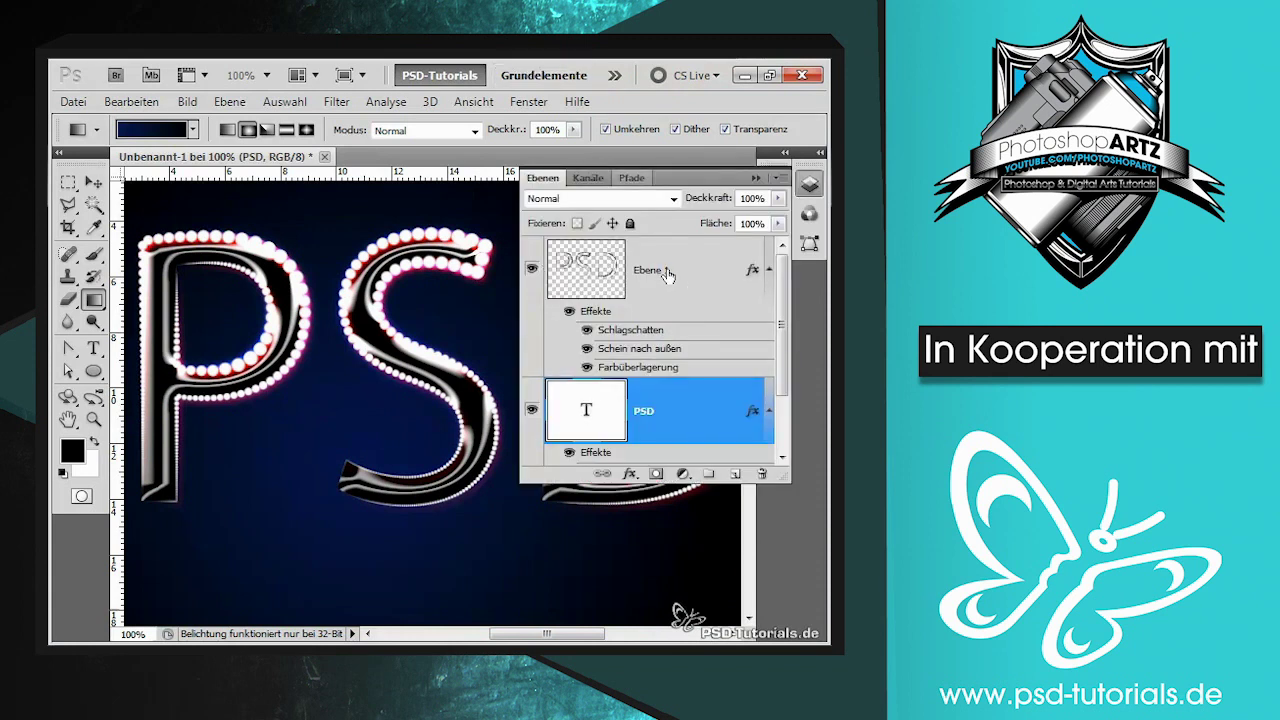
double_click(666, 272)
text(Effekt 1)
key(Return)
click(531, 269)
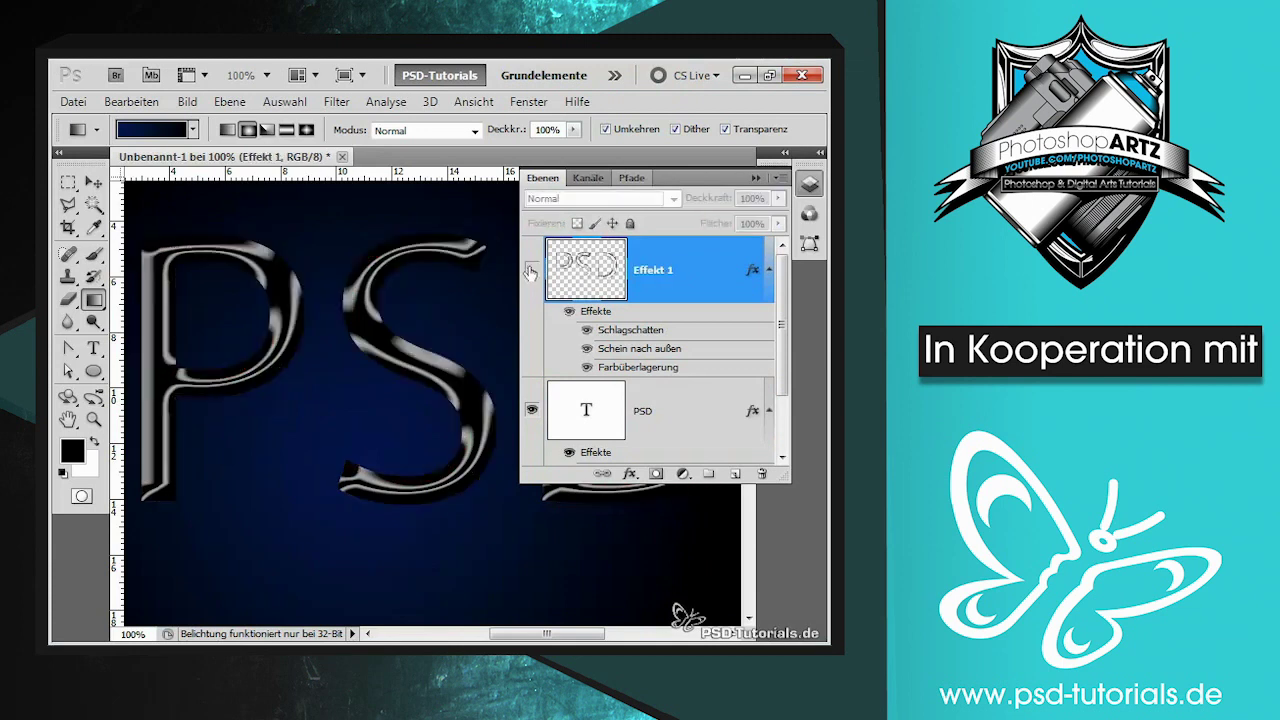
click(590, 408)
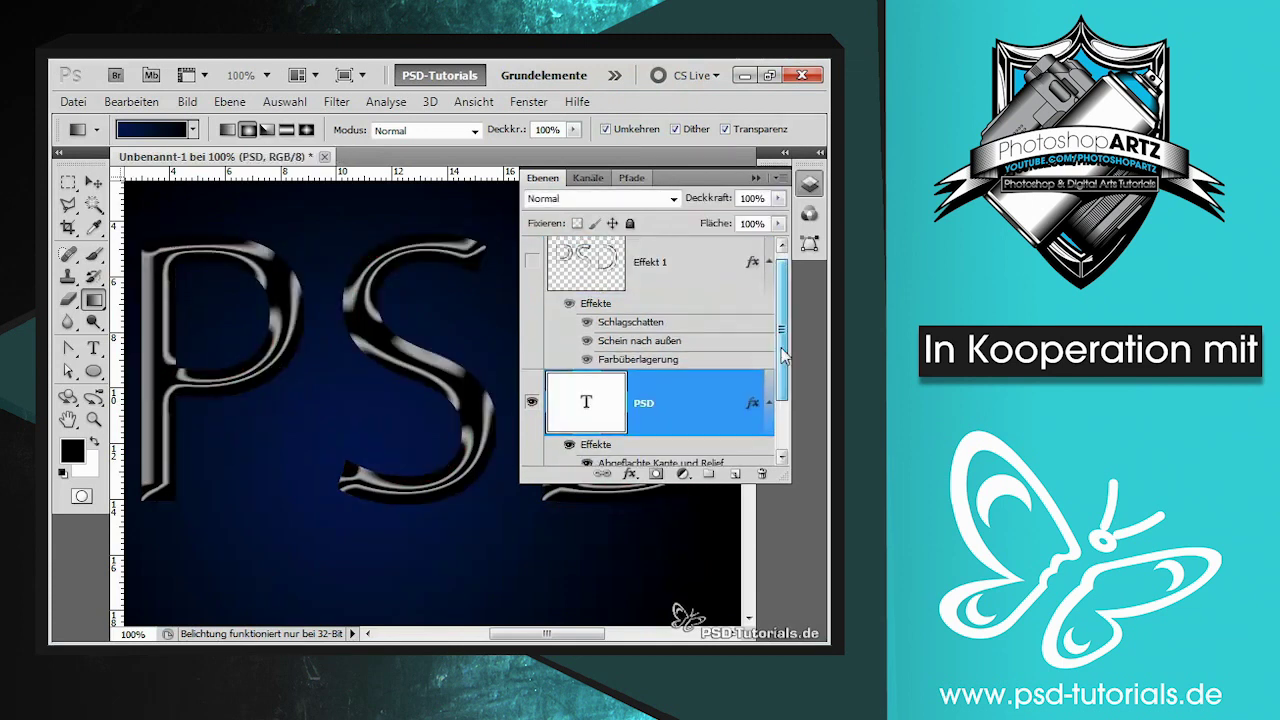
Step: Group the Effekt 1 and PSD layers into a group named 'Effekt 1'
drag(783, 481, 786, 630)
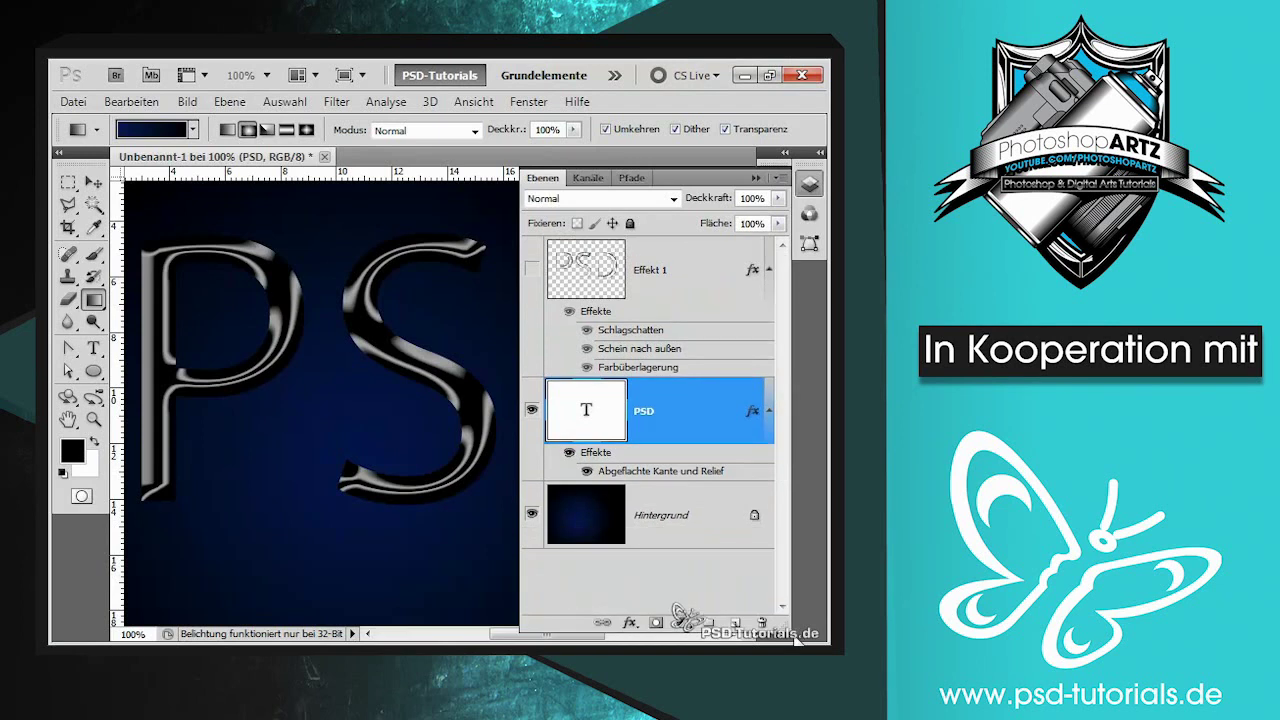
shift+click(580, 270)
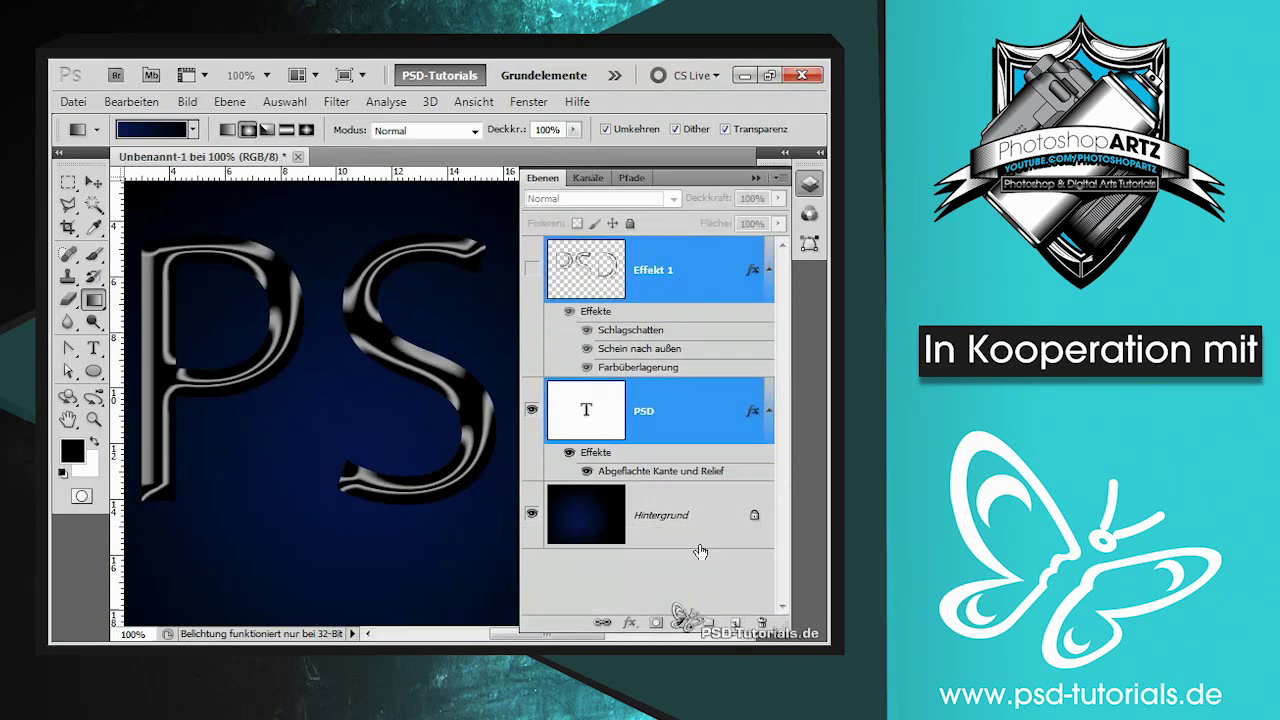
click(706, 623)
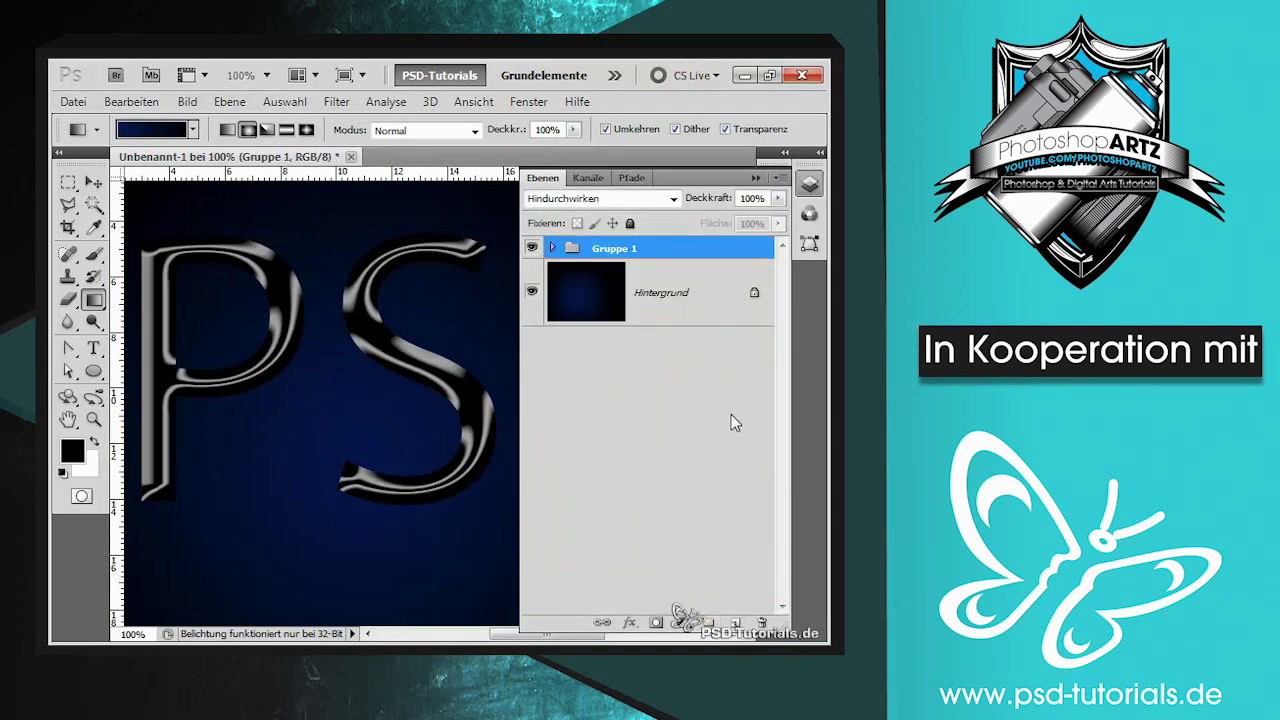
double_click(598, 250)
text(Effekt1)
key(Return)
double_click(606, 250)
click(624, 249)
key(Return)
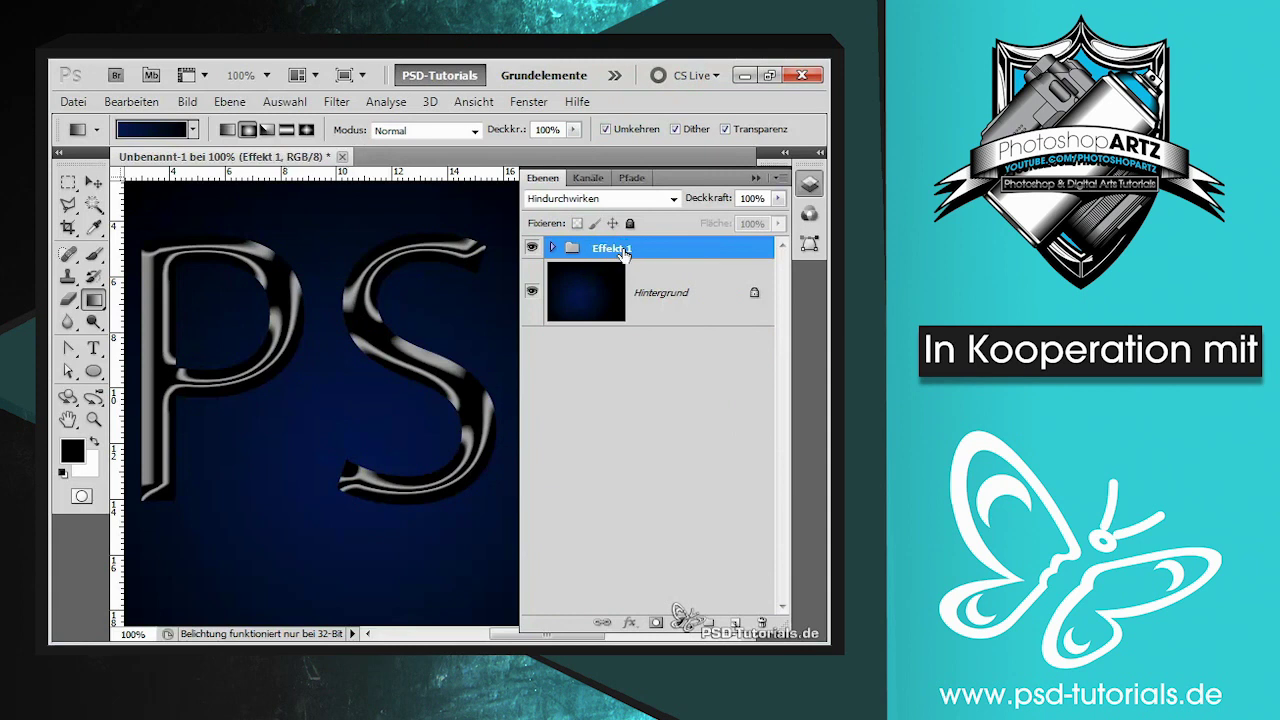
Step: Hide the PSD text layer inside the Effekt 1 group
click(553, 249)
click(600, 418)
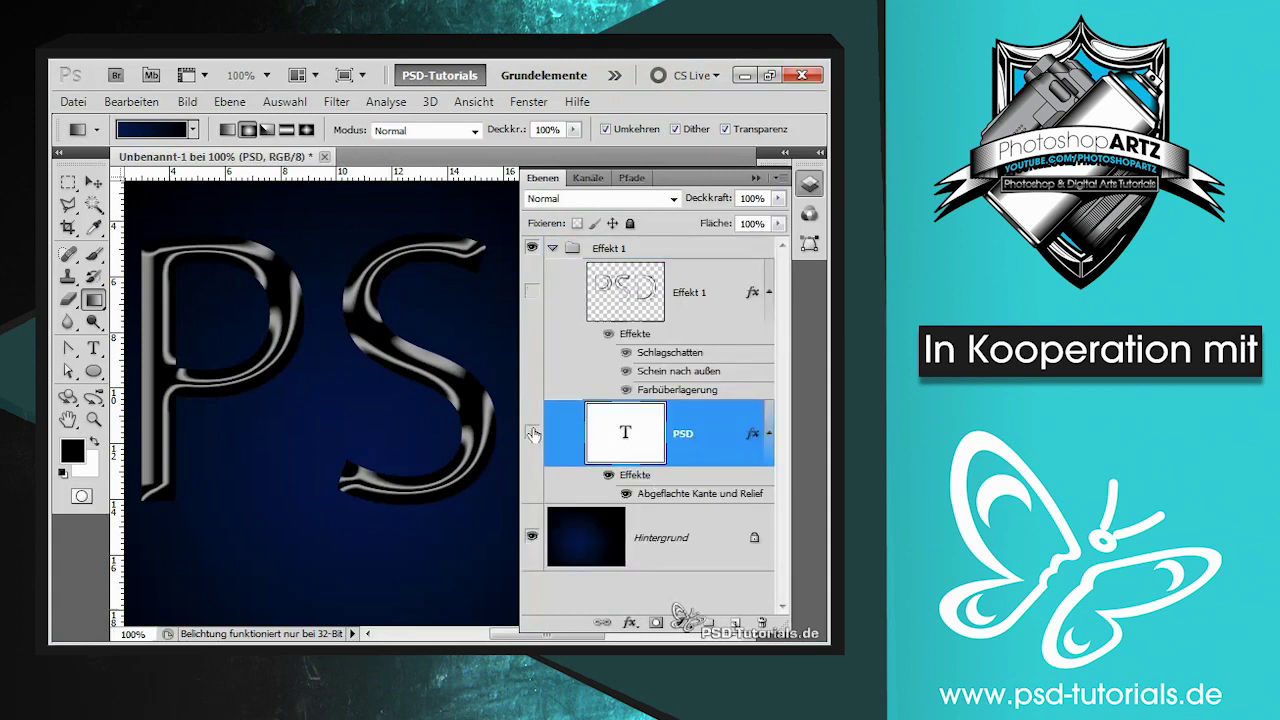
click(531, 425)
click(553, 249)
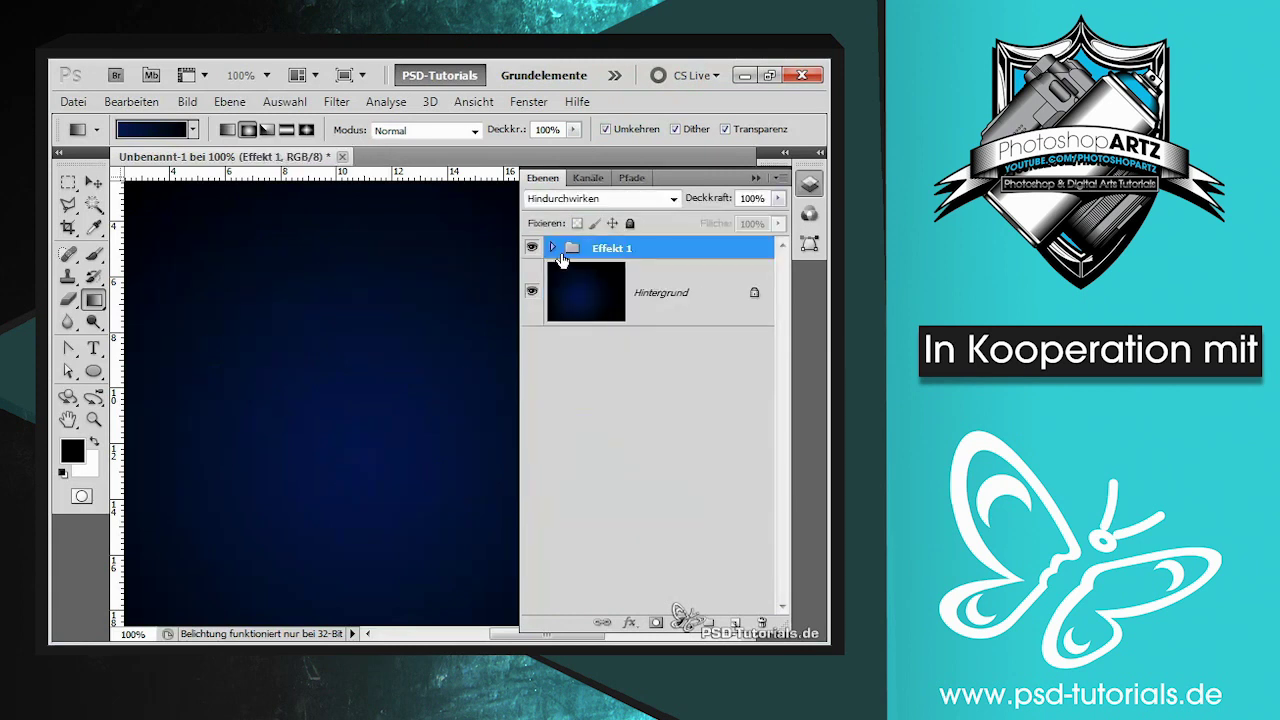
Step: Add a new empty group above it named 'Effekt 2'
click(712, 623)
double_click(607, 250)
text(Effekt2)
key(Return)
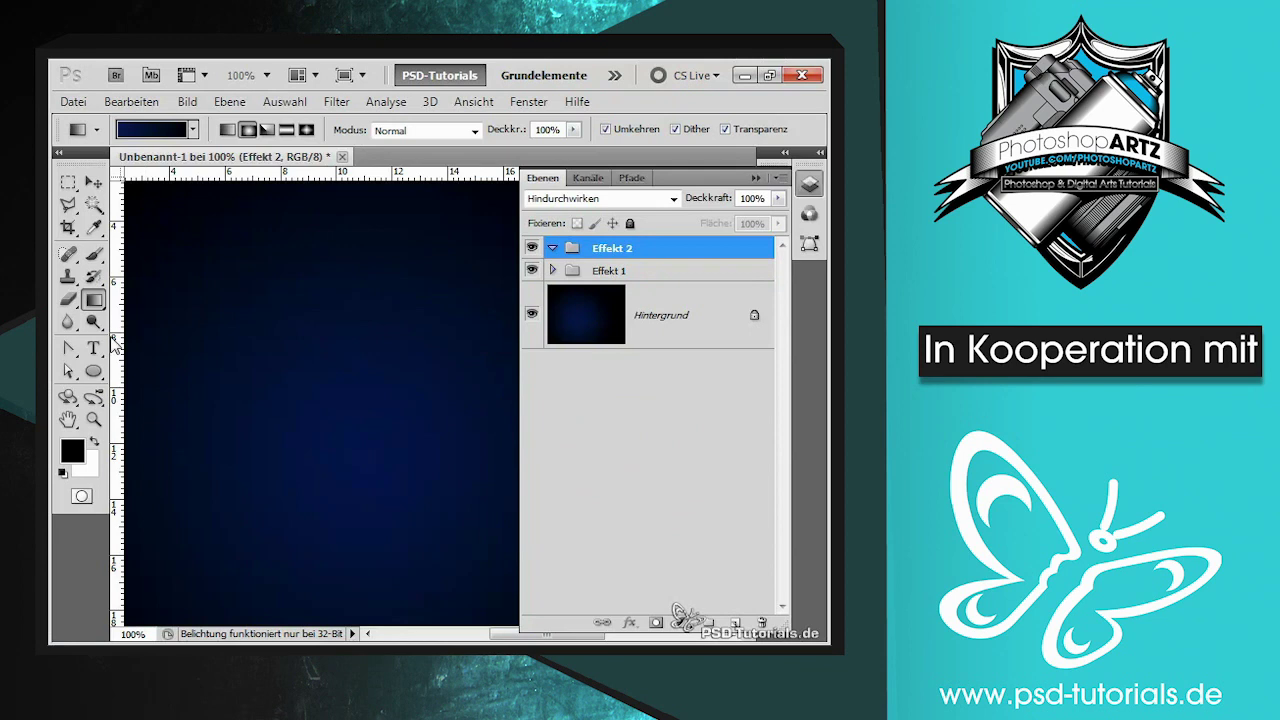
Step: Type 'PSD' on the canvas in the HamburgerHeaven font
click(93, 347)
click(216, 419)
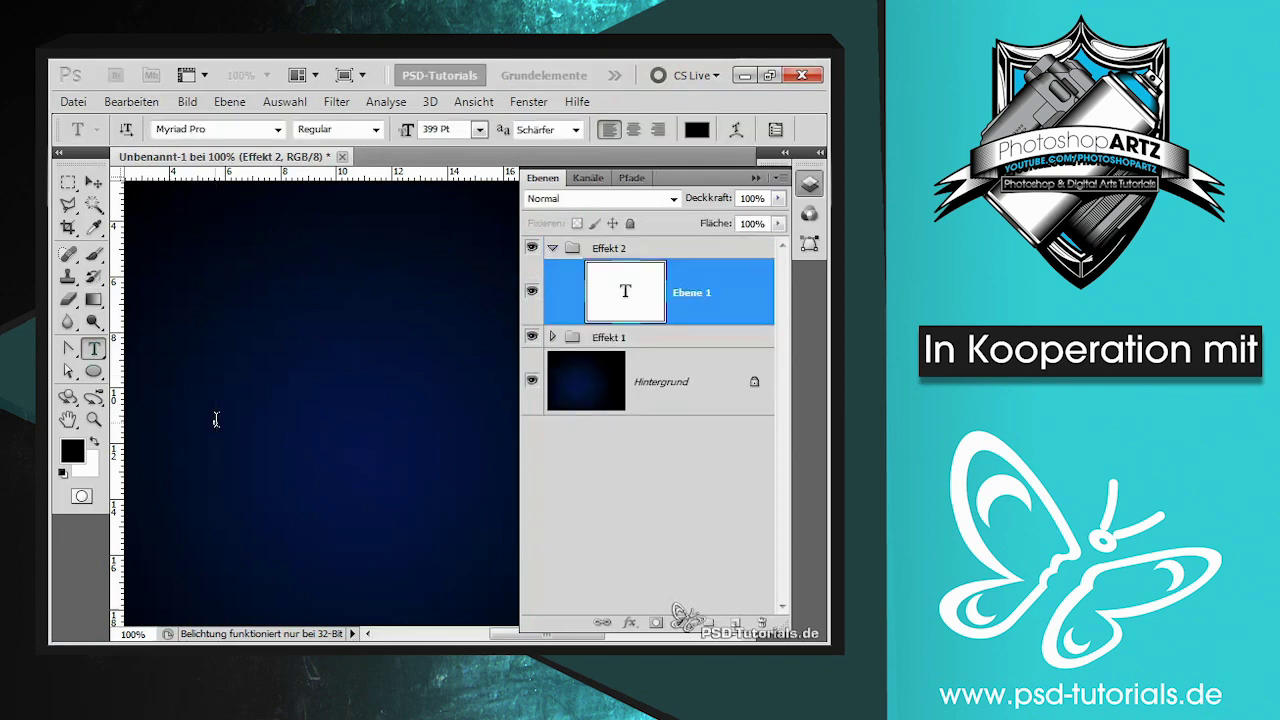
key(ctrl+minus)
key(ctrl+minus)
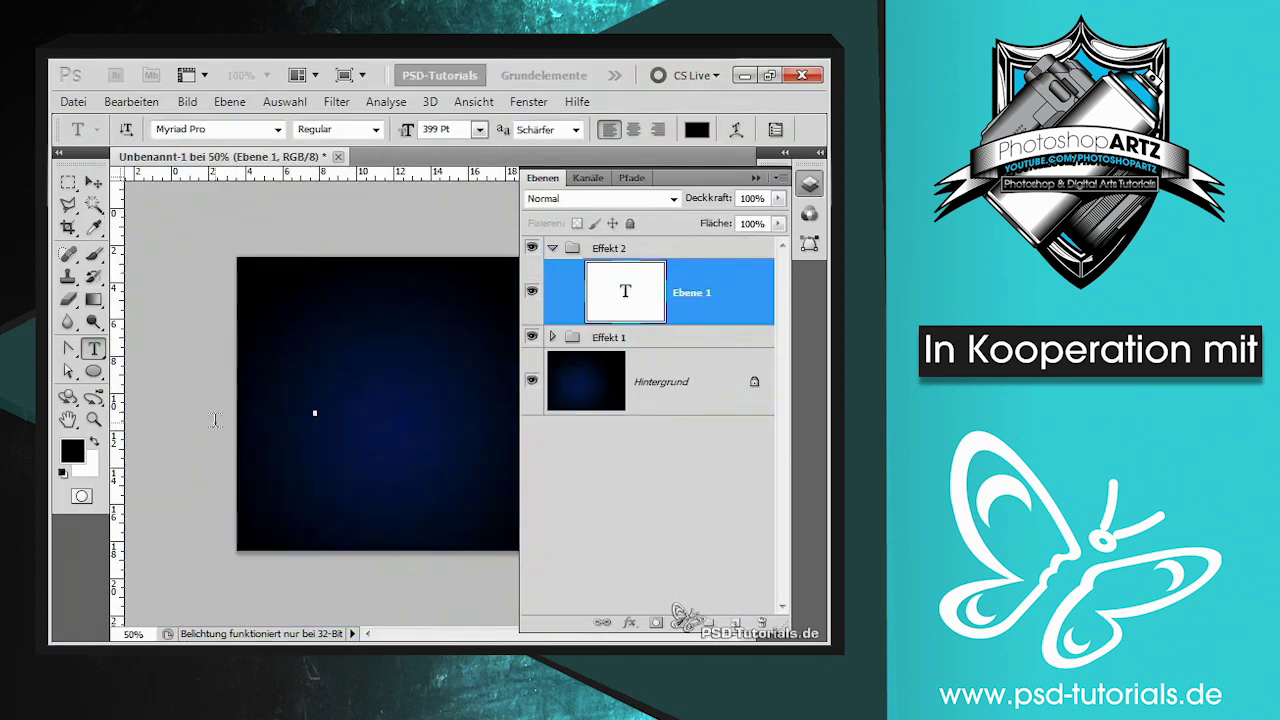
text(PS)
drag(343, 517, 309, 562)
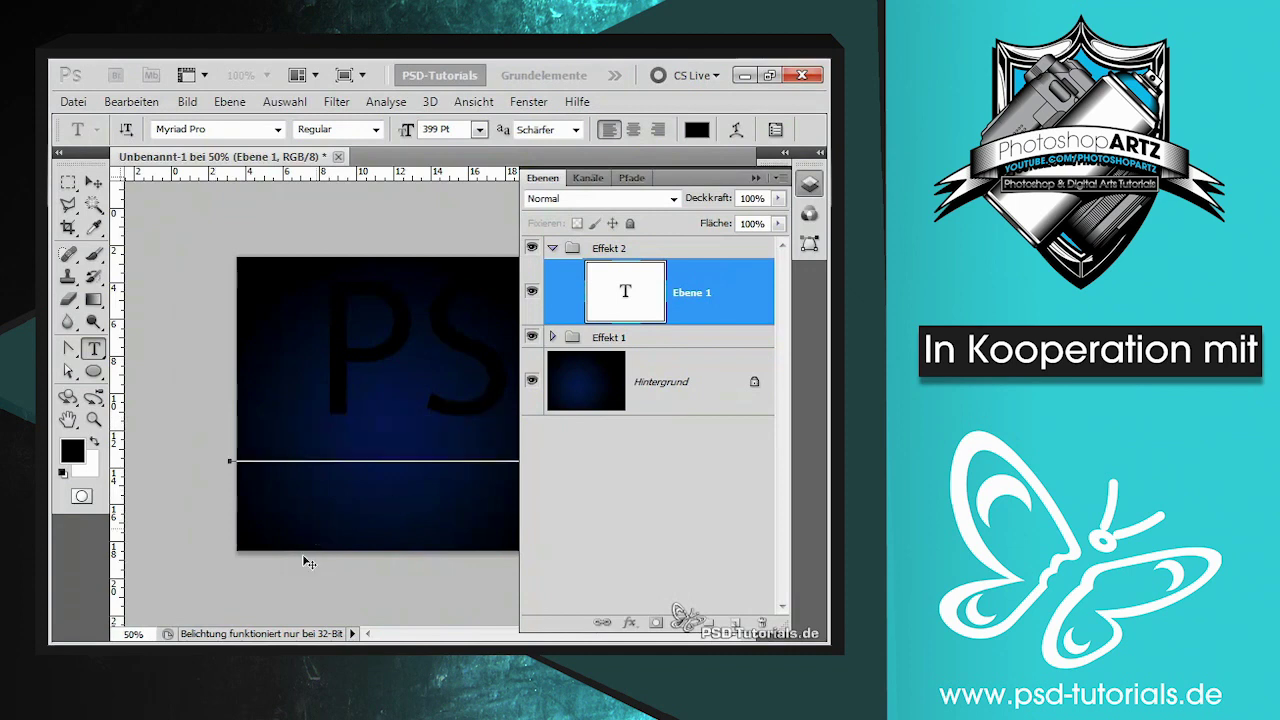
text(D)
key(ctrl+a)
click(213, 128)
text(HamburgerHeaven)
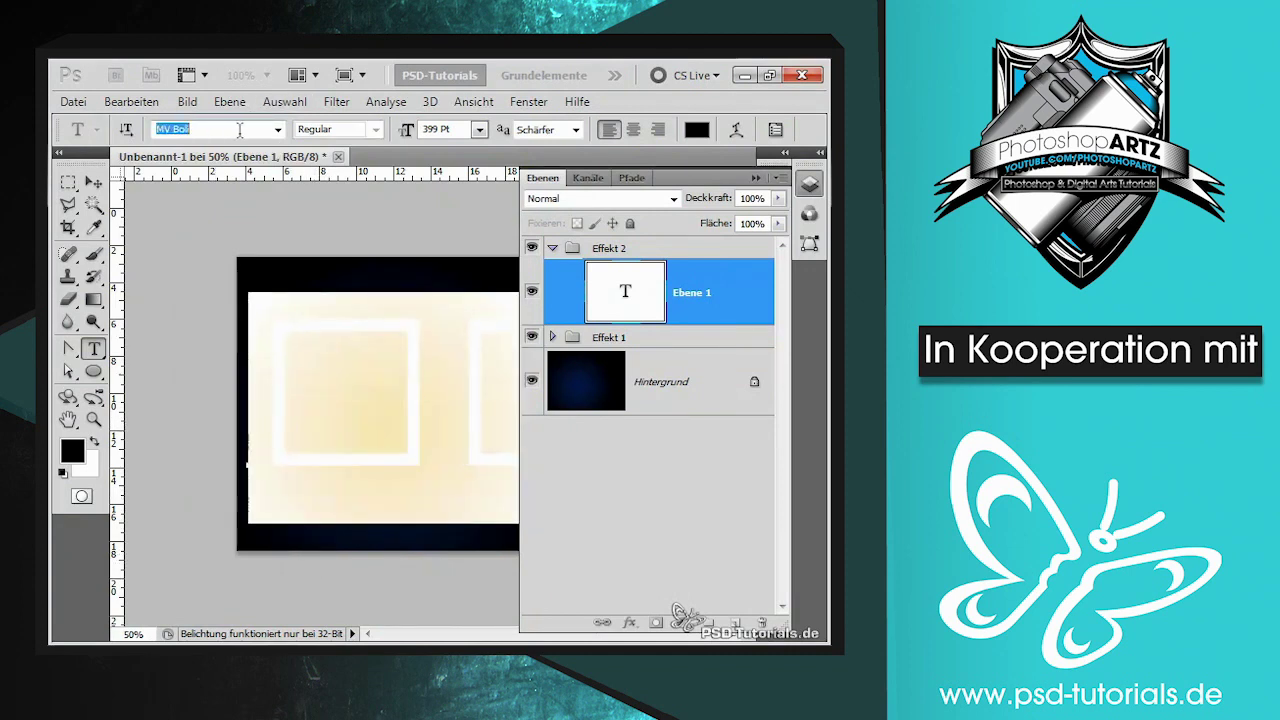
click(414, 368)
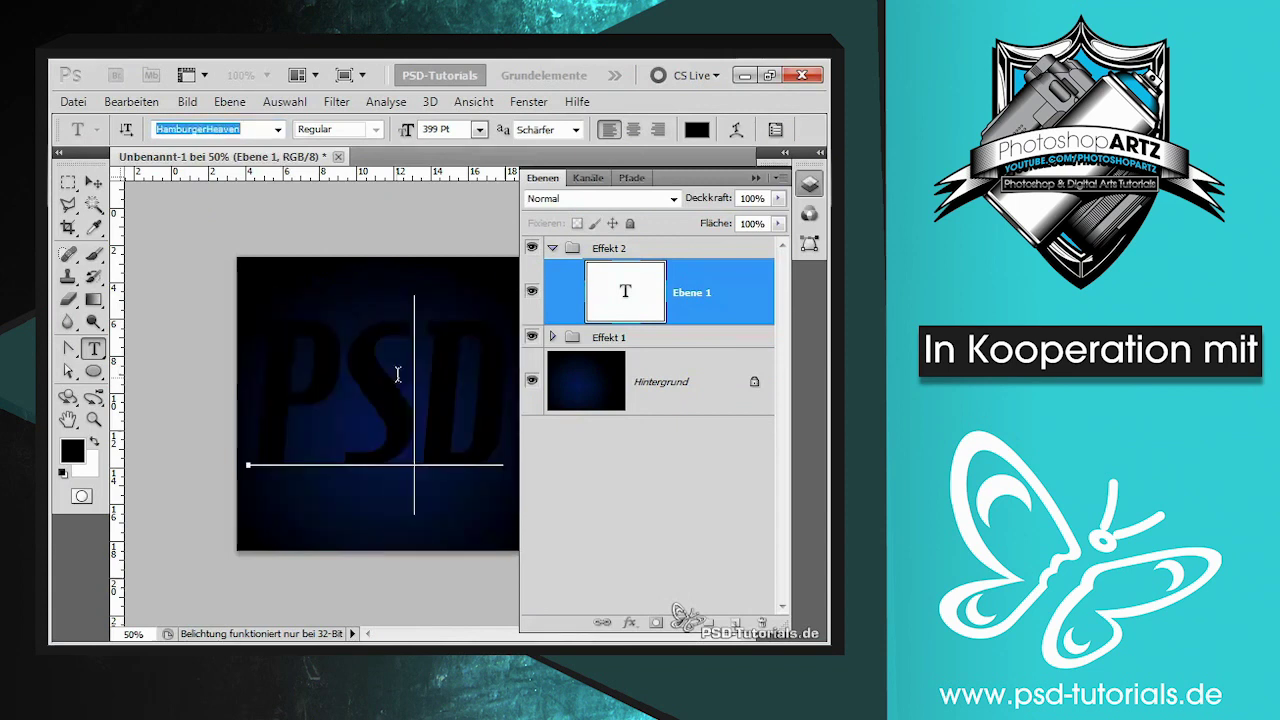
click(719, 300)
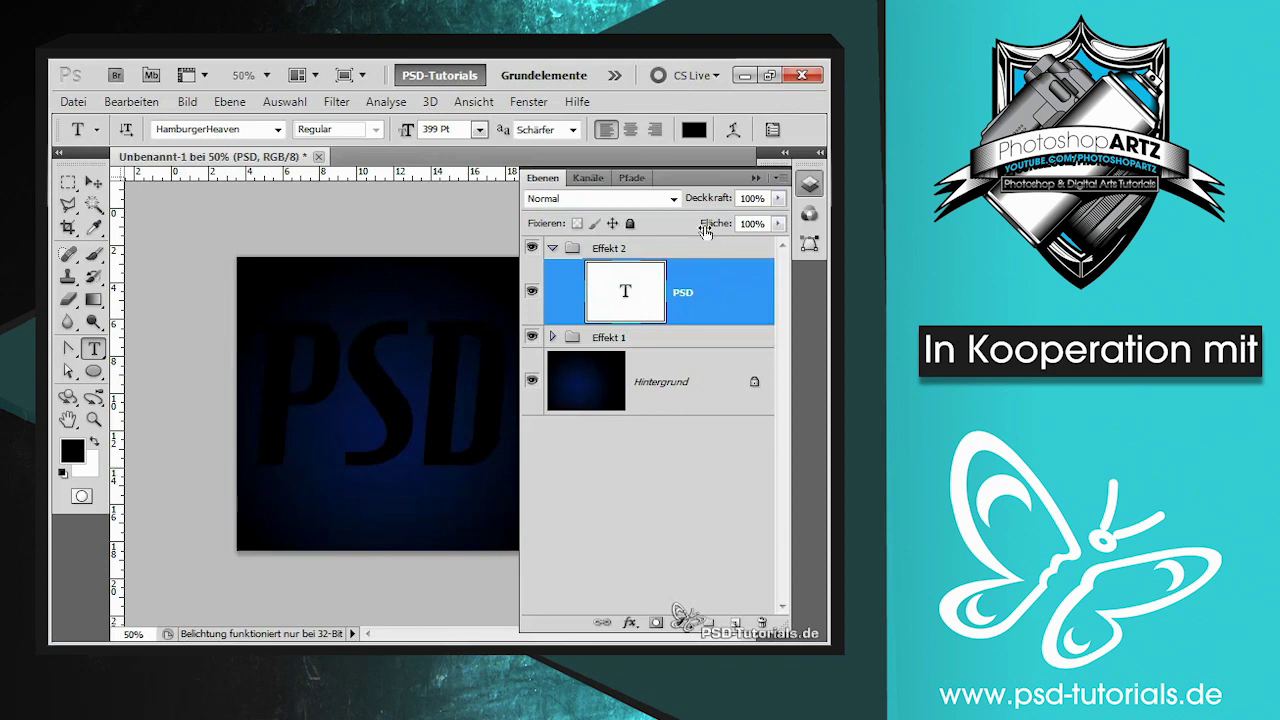
Step: Nudge the PSD text right and turn its letter outlines into a work path
click(756, 177)
click(93, 182)
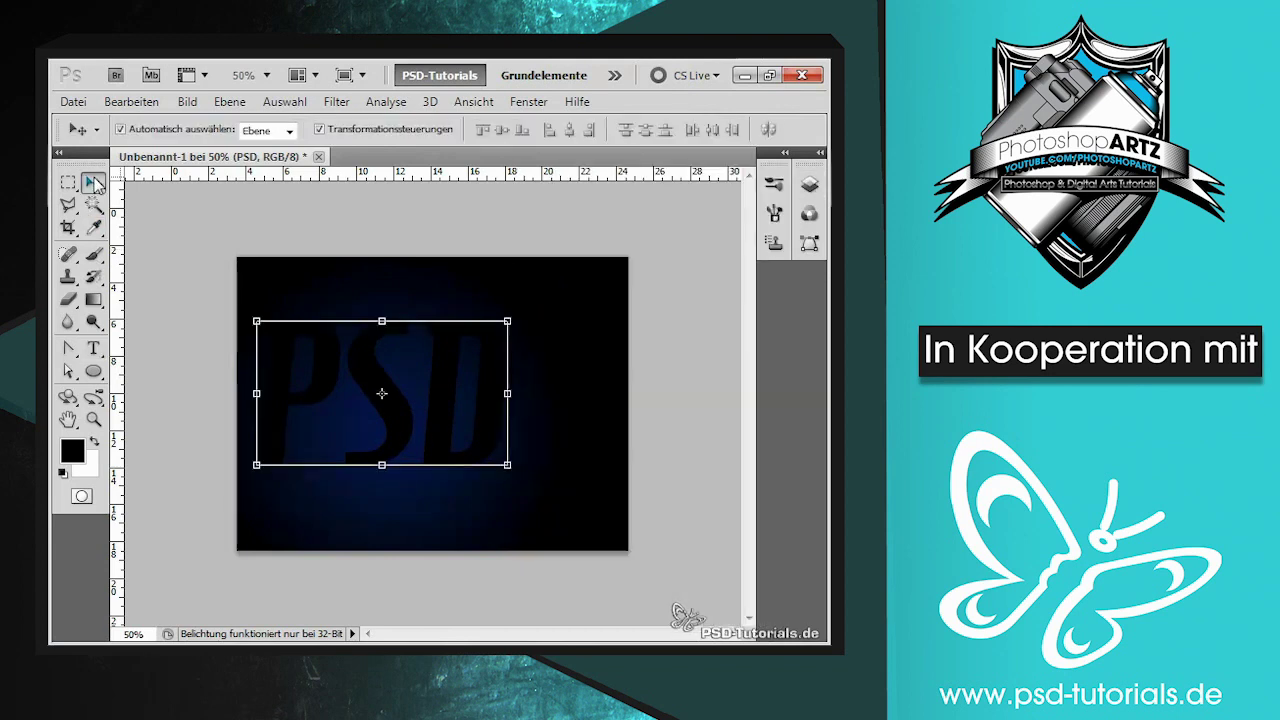
key(shift+Right)
key(shift+Right)
key(shift+Right)
key(shift+Right)
key(shift+Right)
key(shift+Right)
key(shift+Right)
key(shift+Right)
click(809, 184)
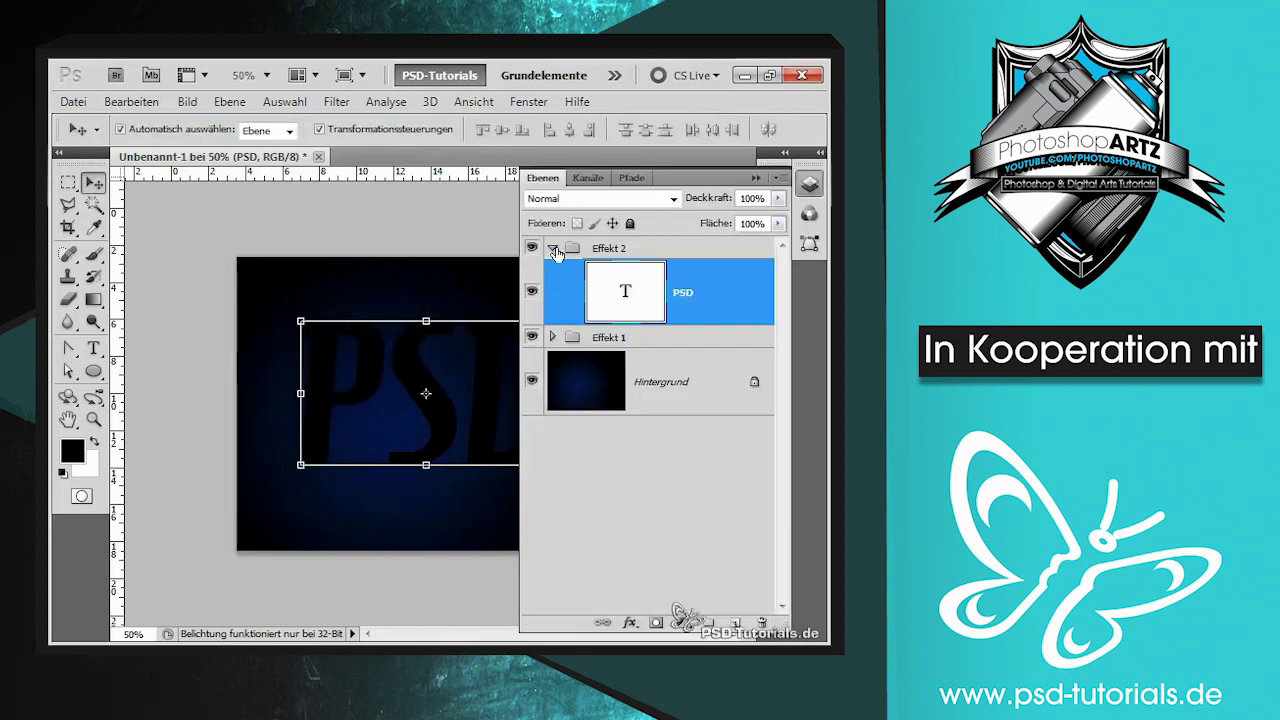
right_click(687, 299)
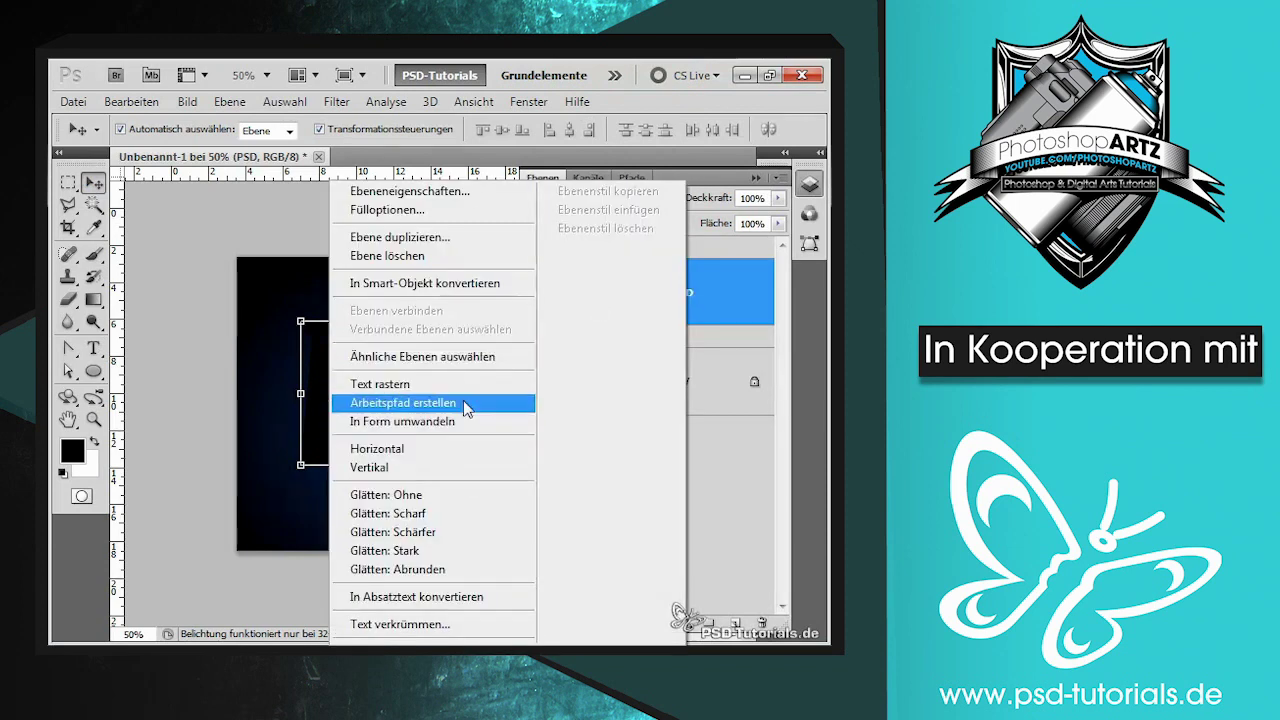
click(465, 403)
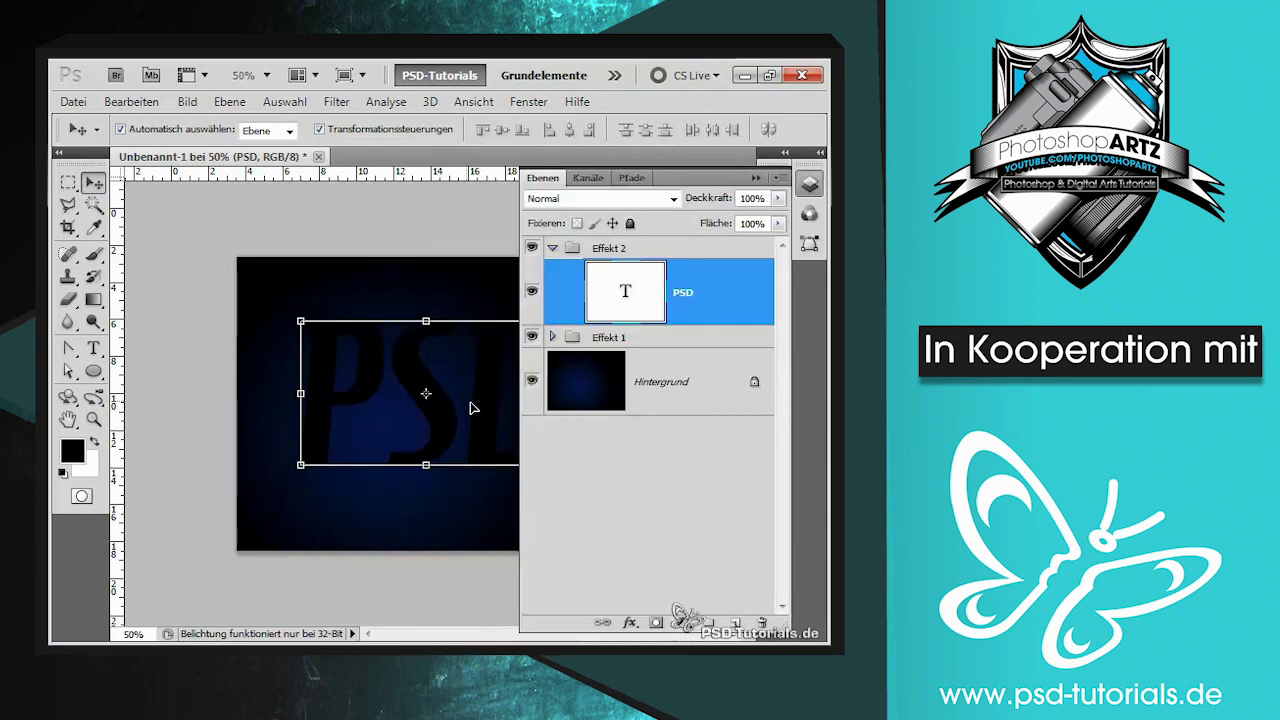
click(636, 180)
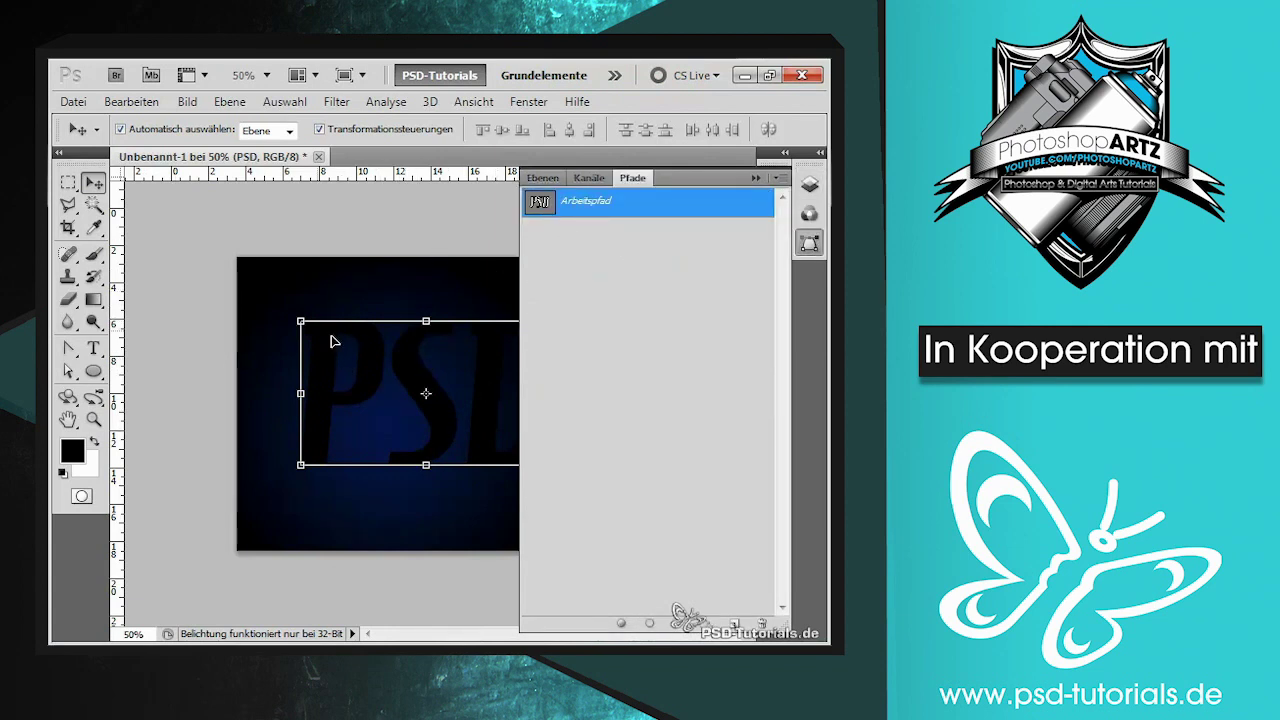
Step: Add a new empty layer above PSD and hide the PSD text layer
click(542, 177)
click(738, 623)
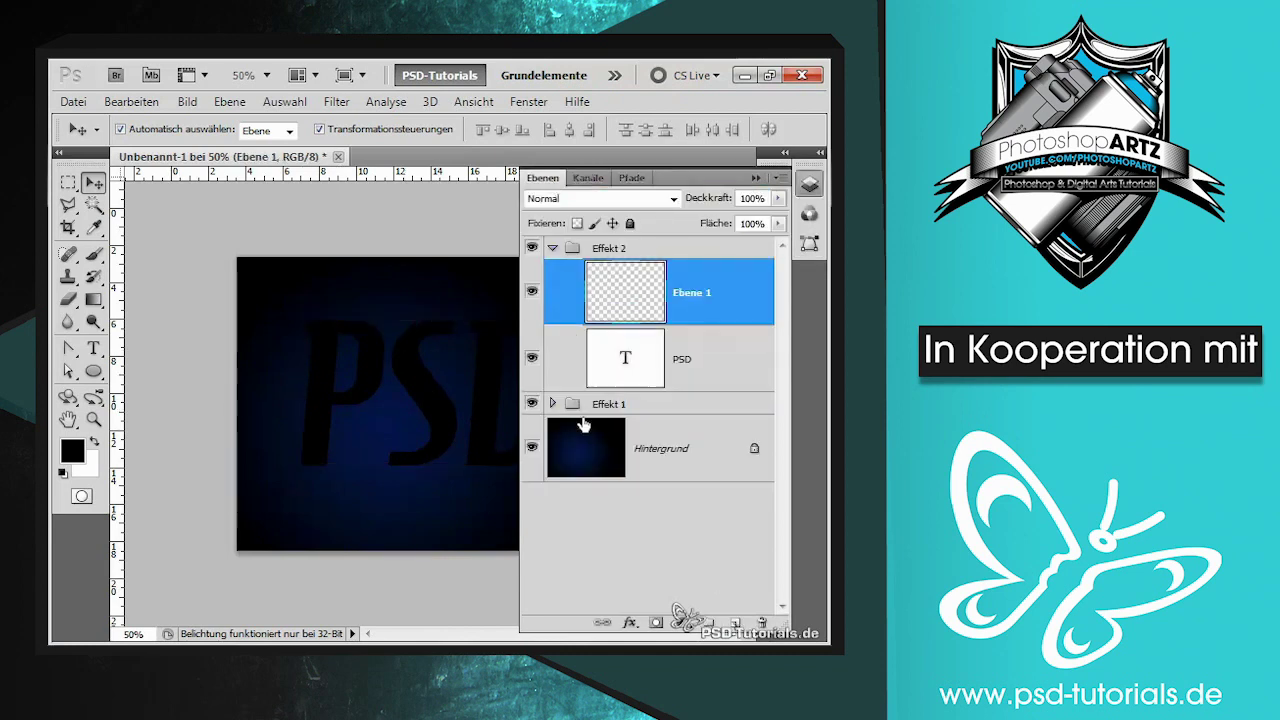
click(532, 357)
click(631, 177)
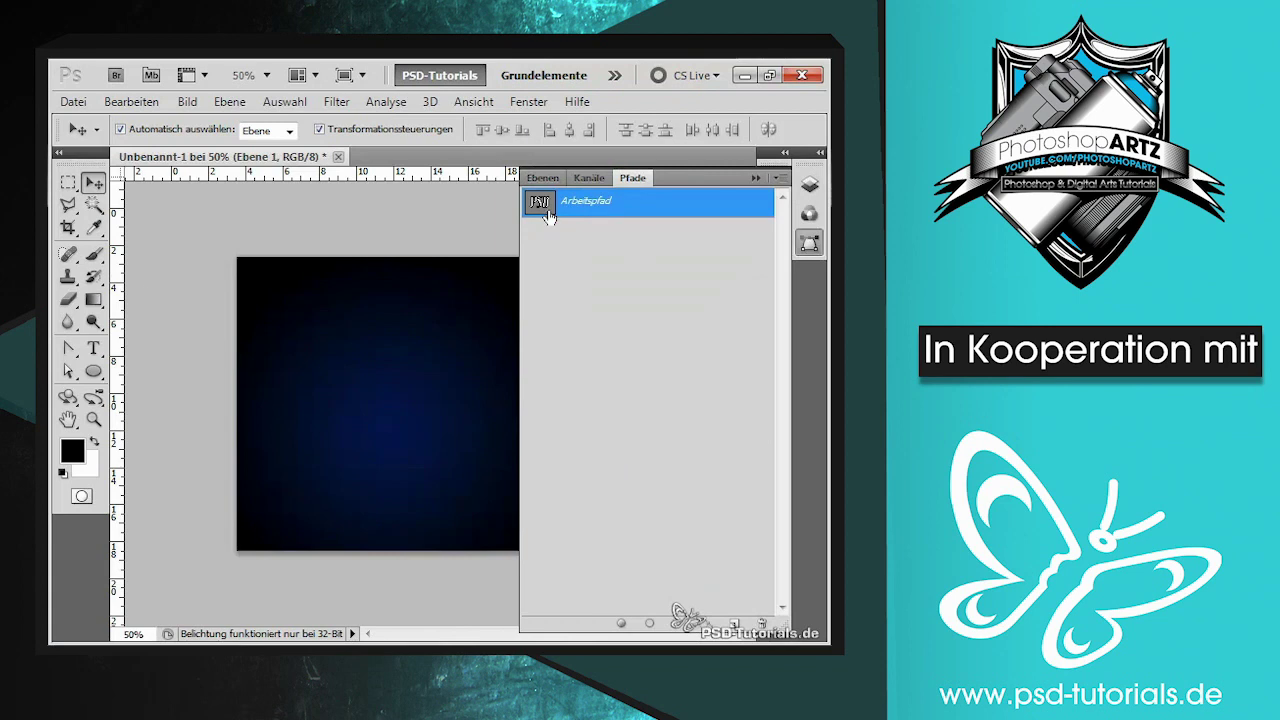
Step: Select the star brush in white, paint a test stroke, then undo it
click(95, 255)
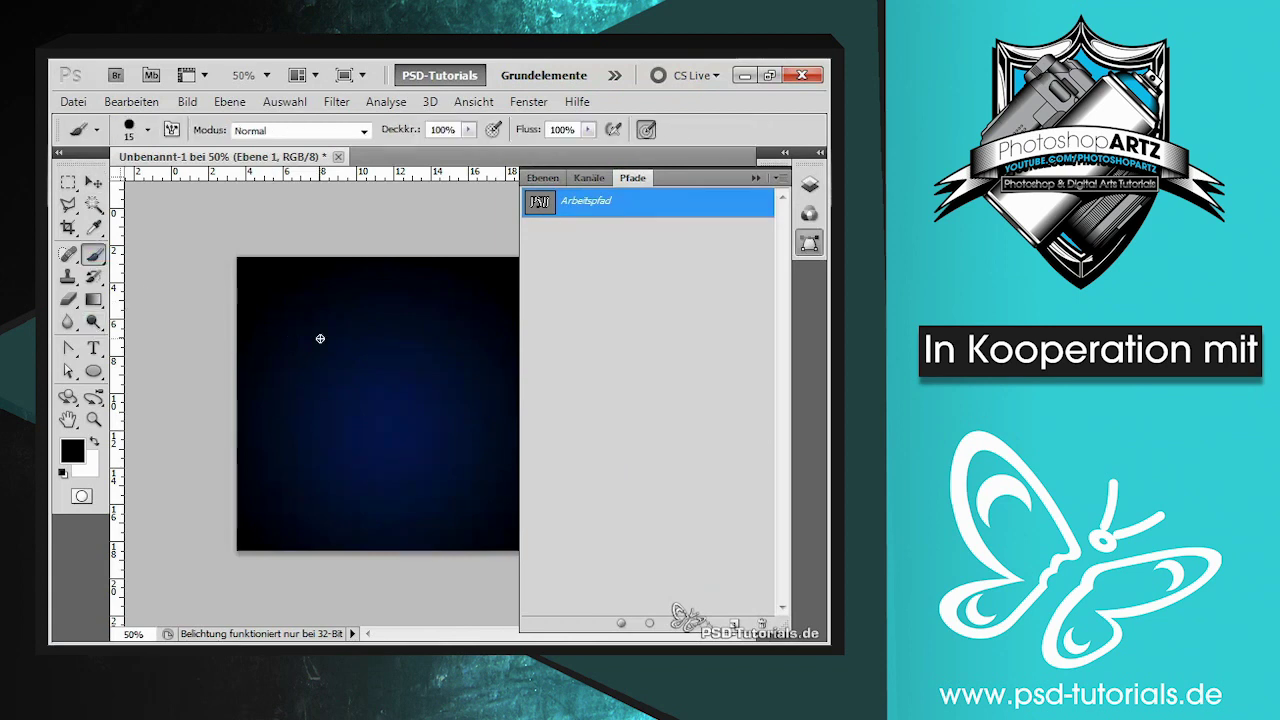
right_click(320, 338)
mouse_move(540, 478)
mouse_down()
mouse_move(540, 560)
mouse_move(541, 462)
mouse_move(539, 505)
mouse_up()
click(419, 524)
click(291, 334)
key(x)
mouse_move(296, 328)
mouse_down()
mouse_move(273, 447)
mouse_move(283, 298)
mouse_up()
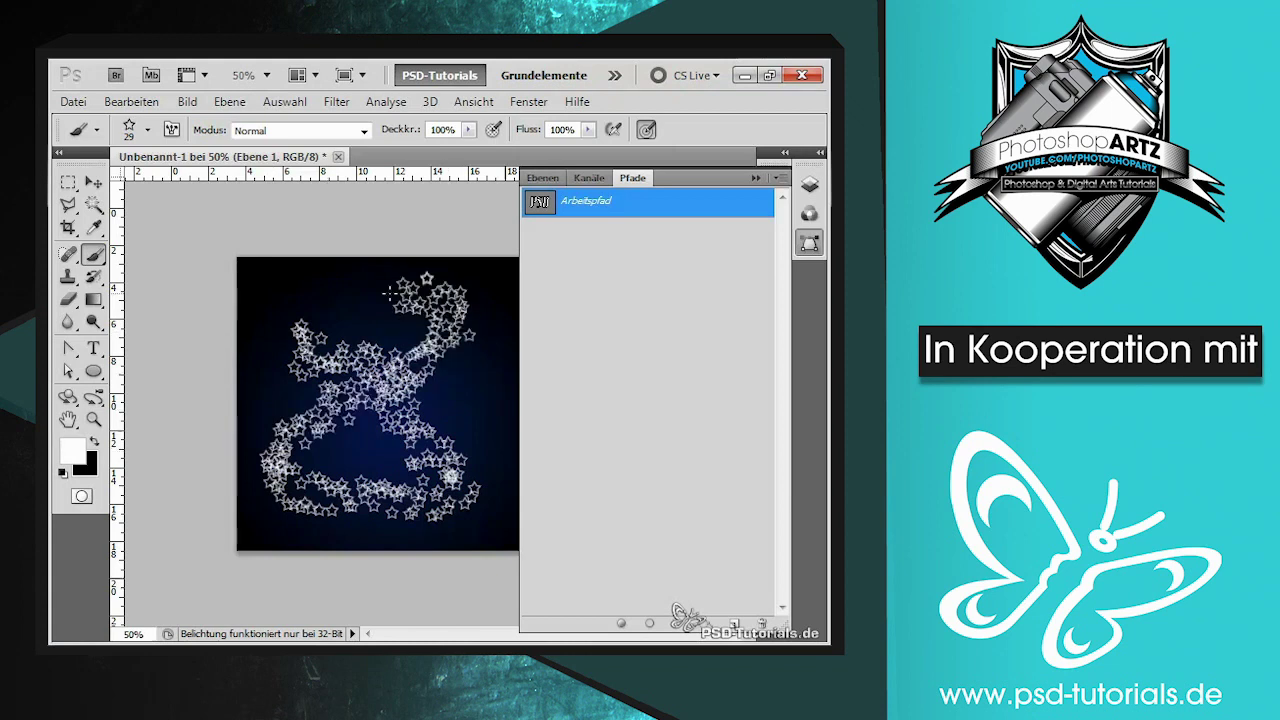
key(ctrl+z)
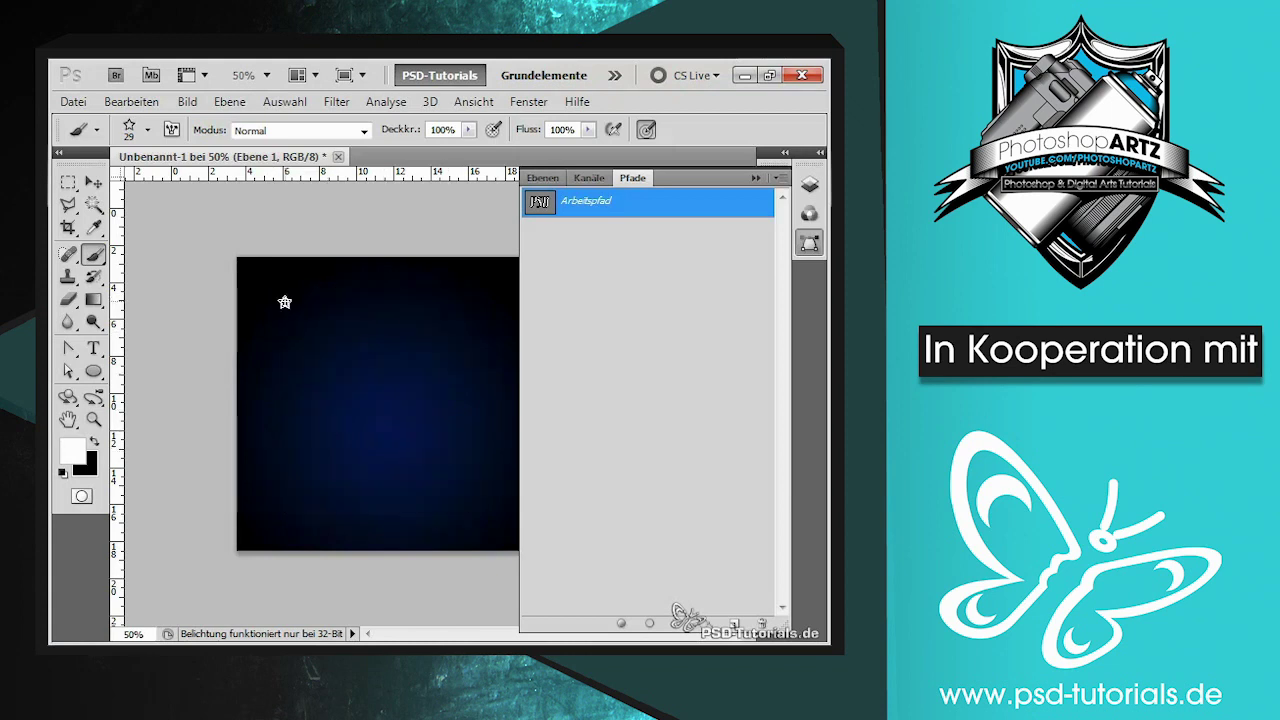
click(171, 130)
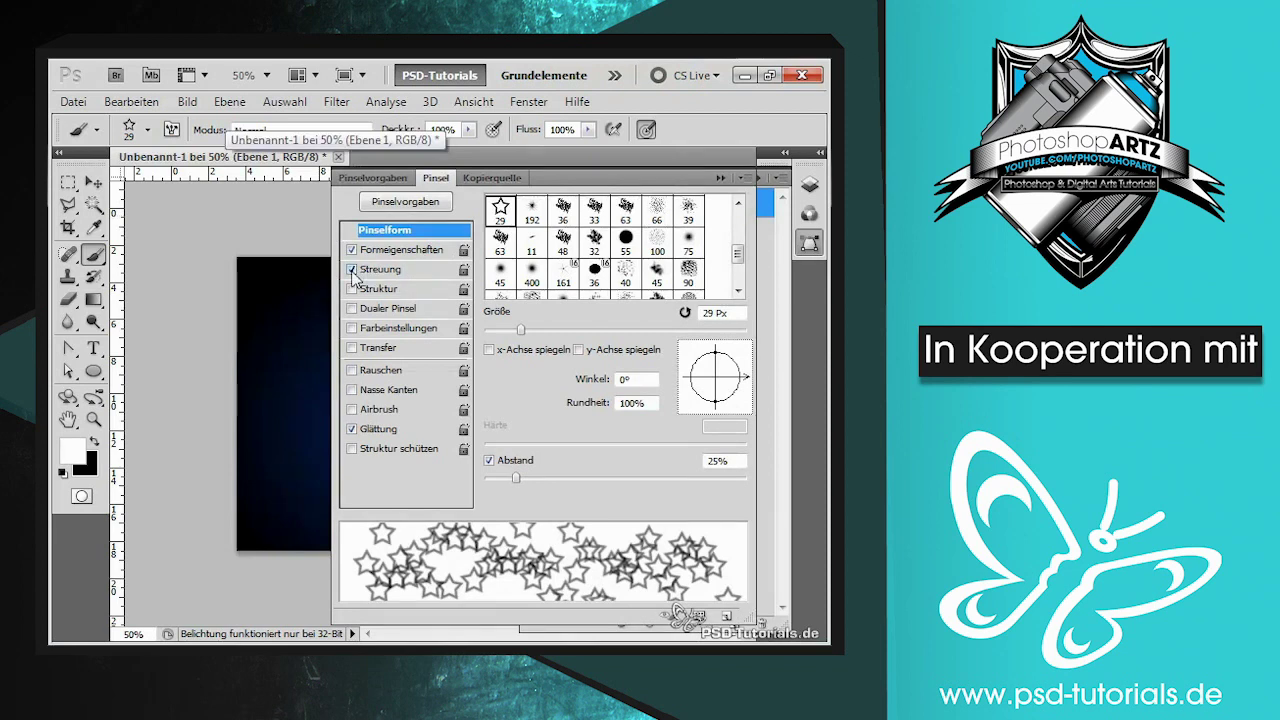
key(F5)
Step: Stroke the PSD letter work path with the white star brush
click(546, 205)
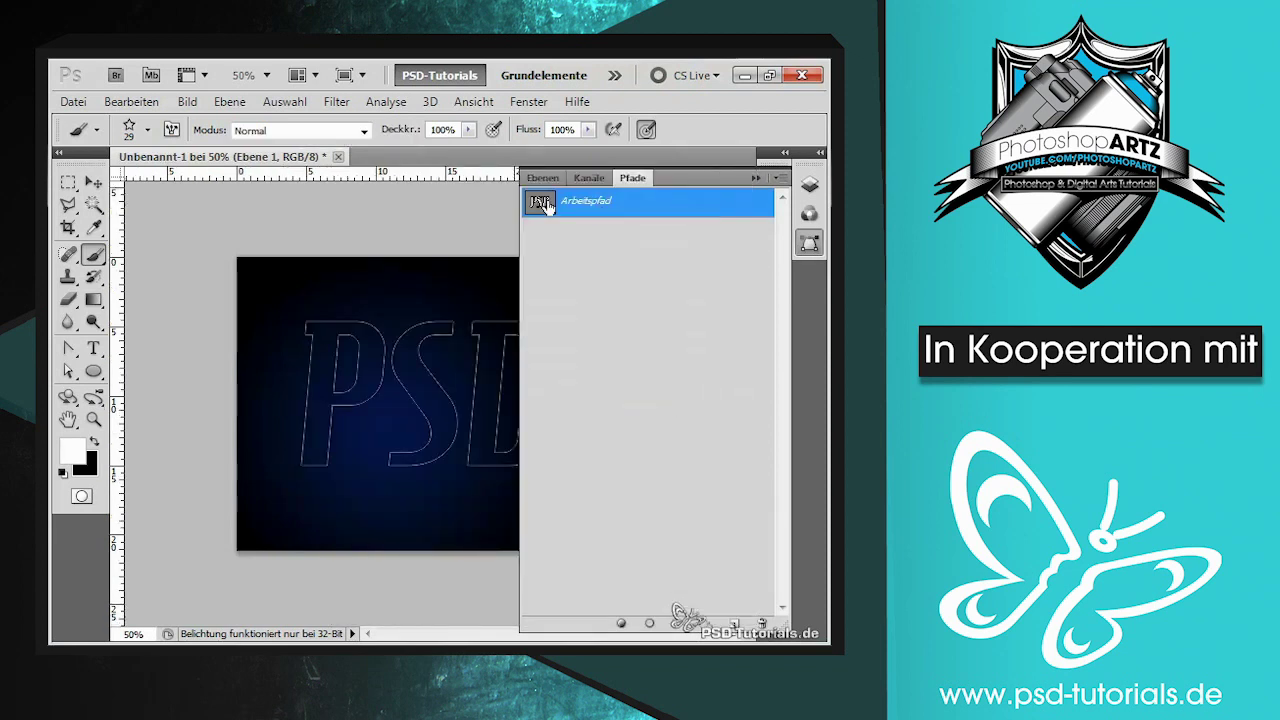
right_click(546, 205)
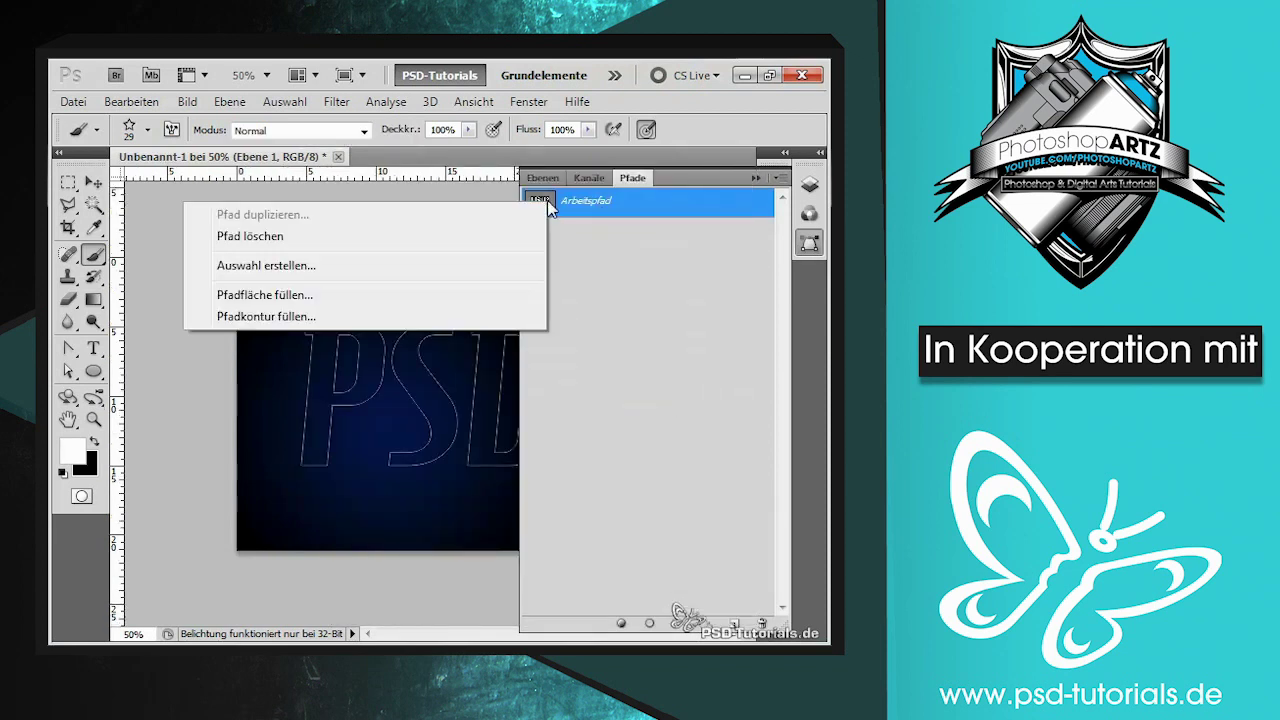
click(349, 317)
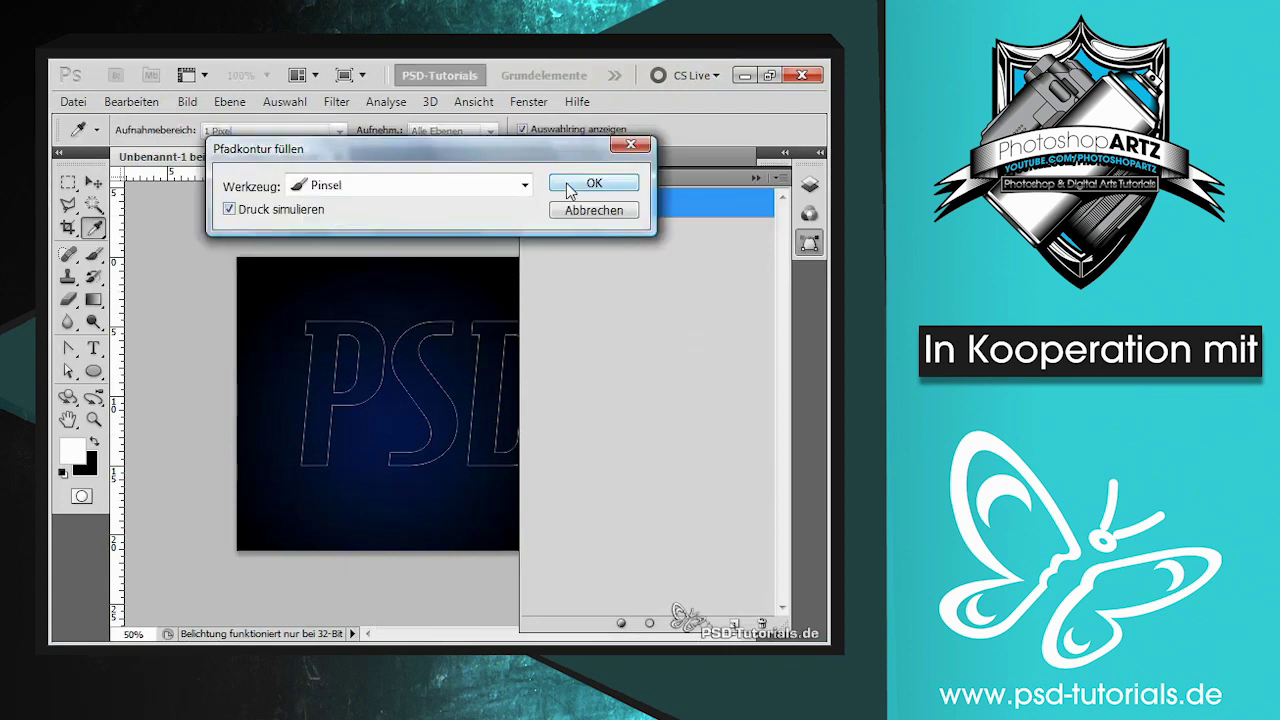
click(593, 184)
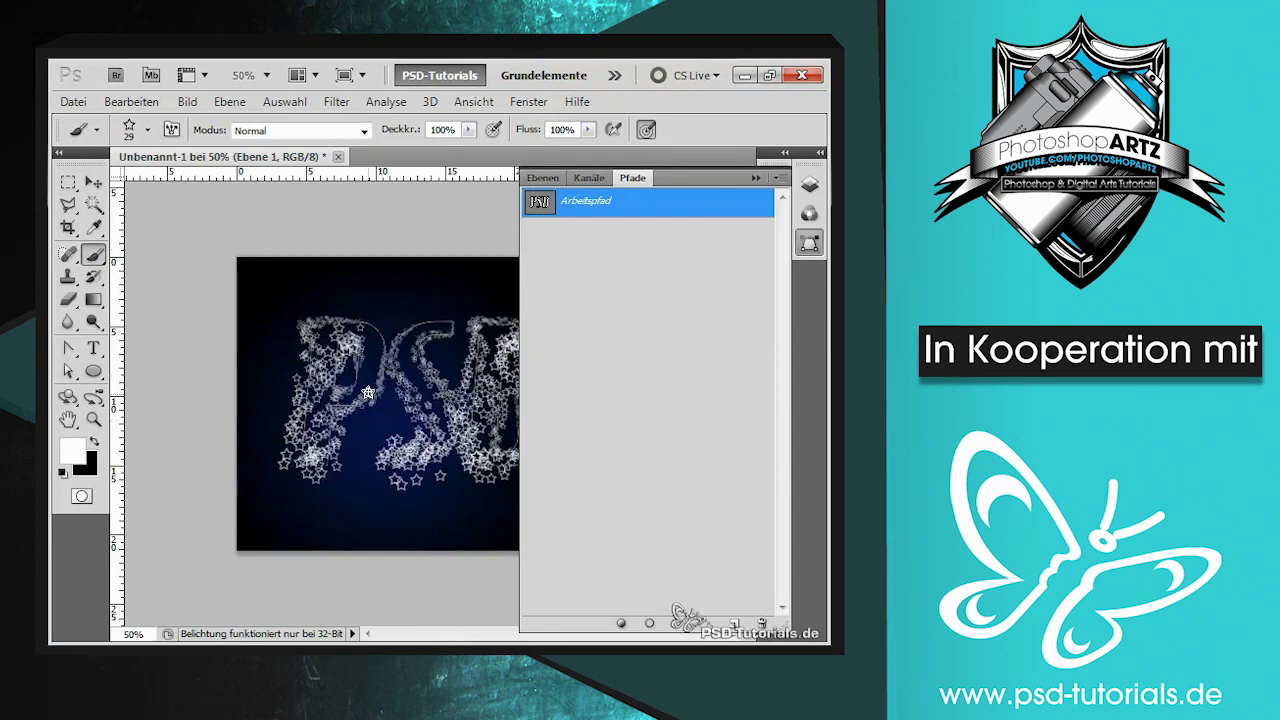
Step: Show the PSD text layer and move it above Ebene 1
click(542, 177)
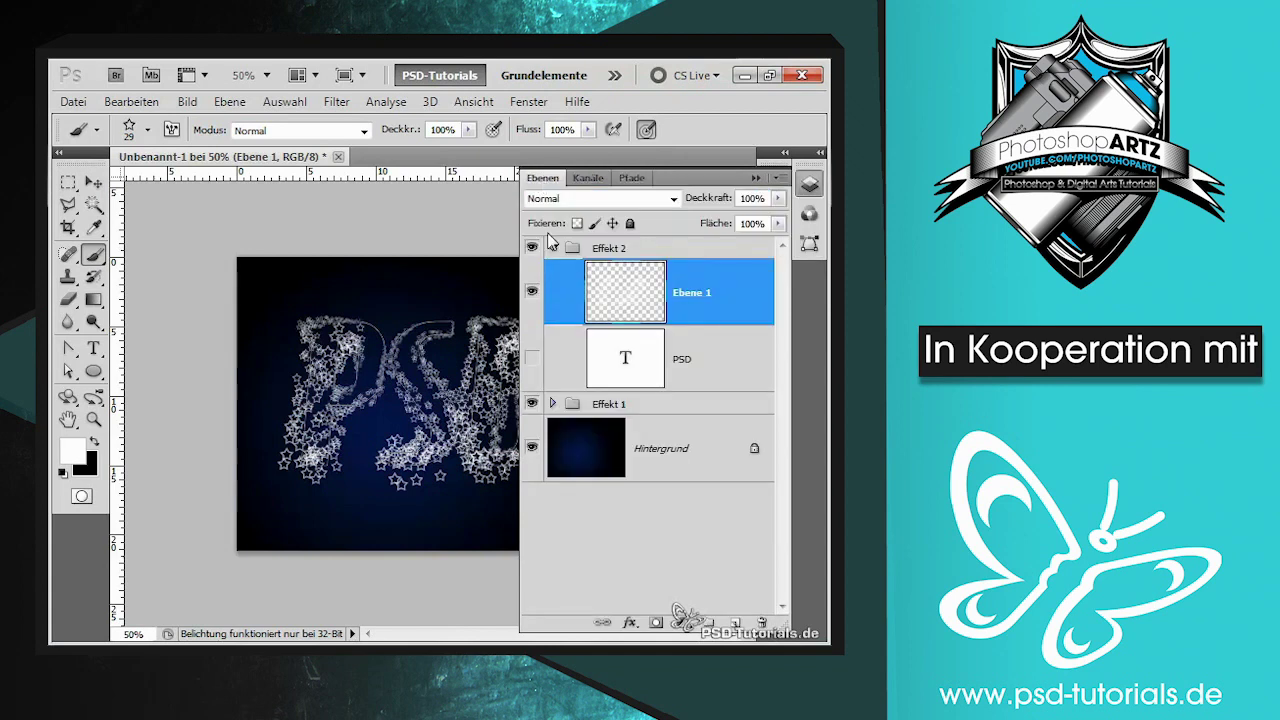
click(532, 359)
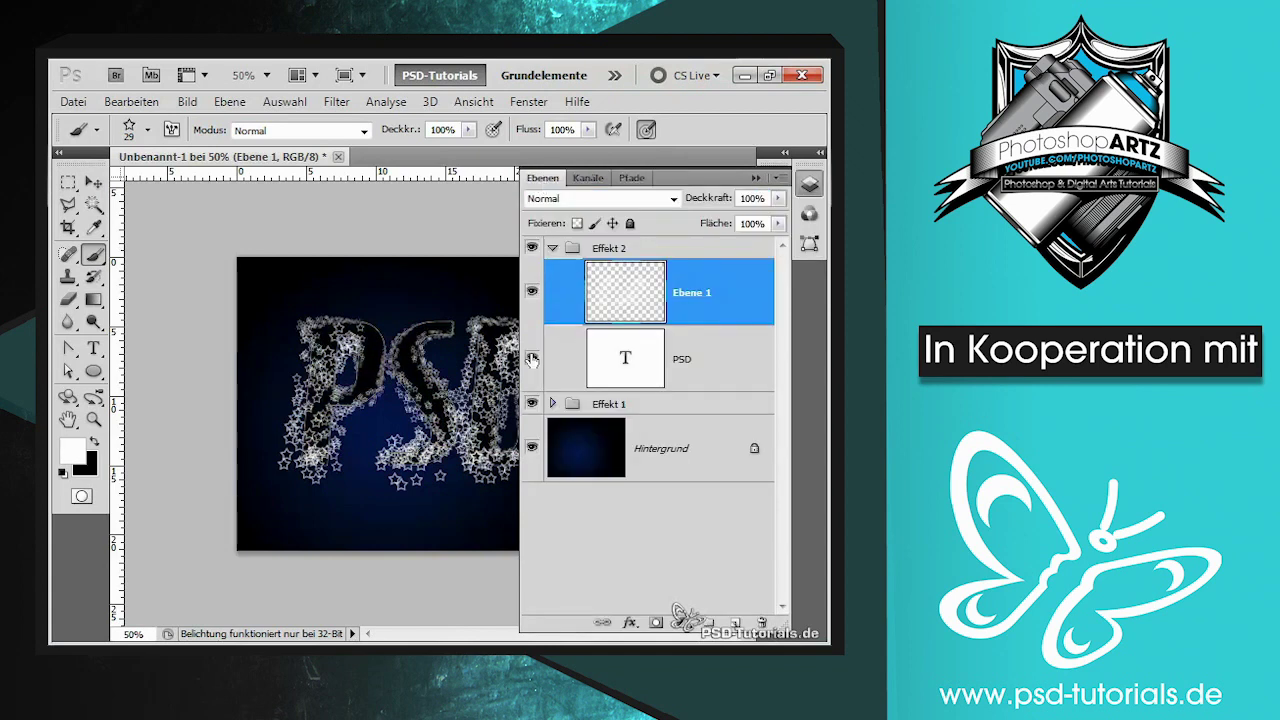
click(755, 177)
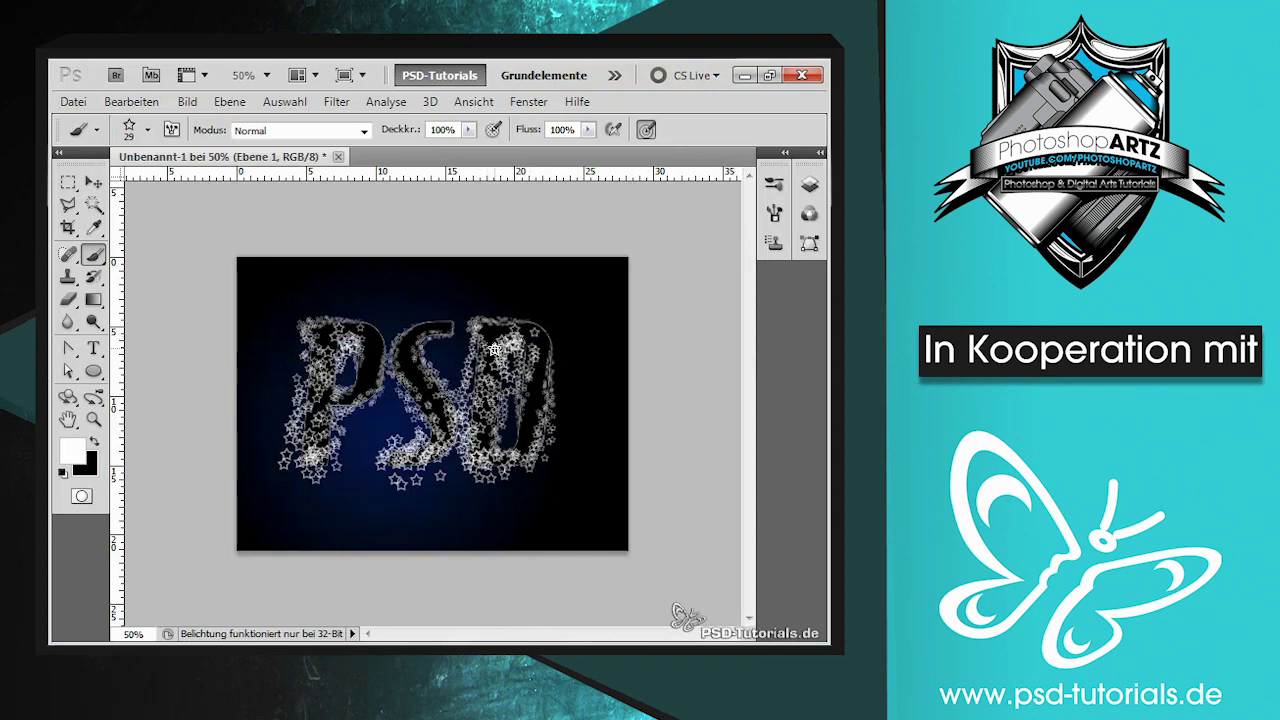
click(809, 184)
drag(608, 350, 614, 284)
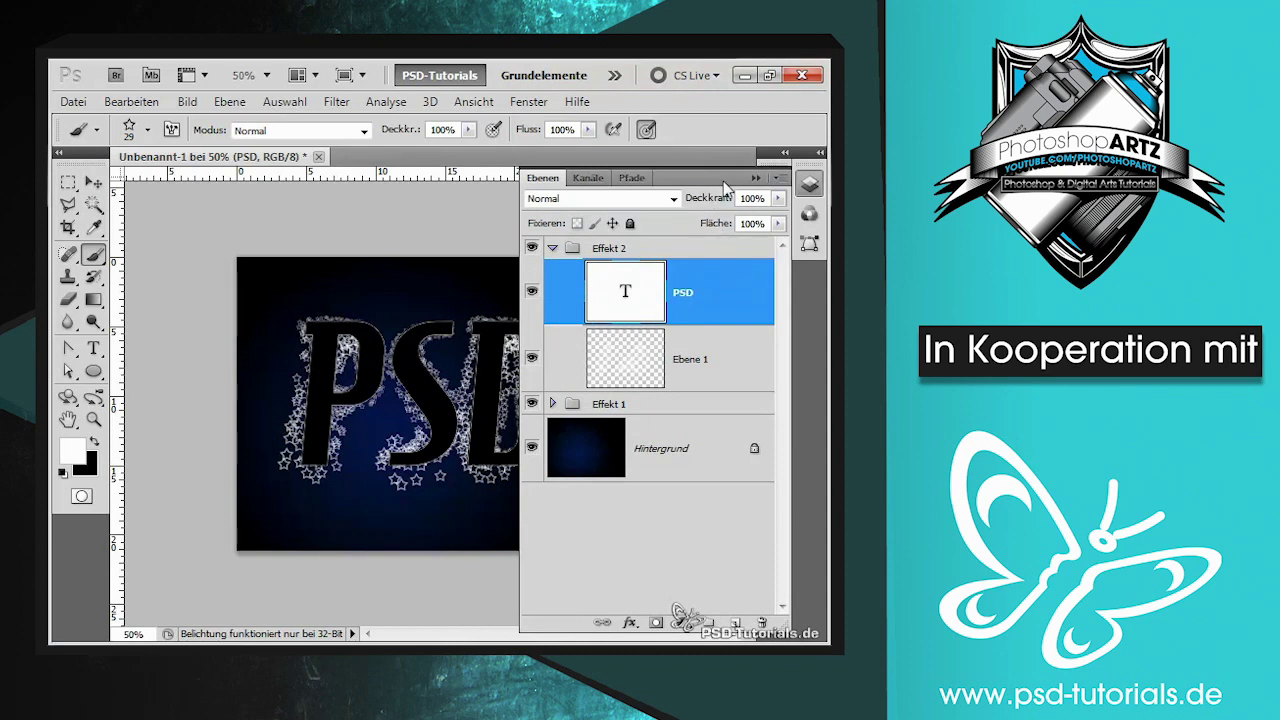
click(756, 178)
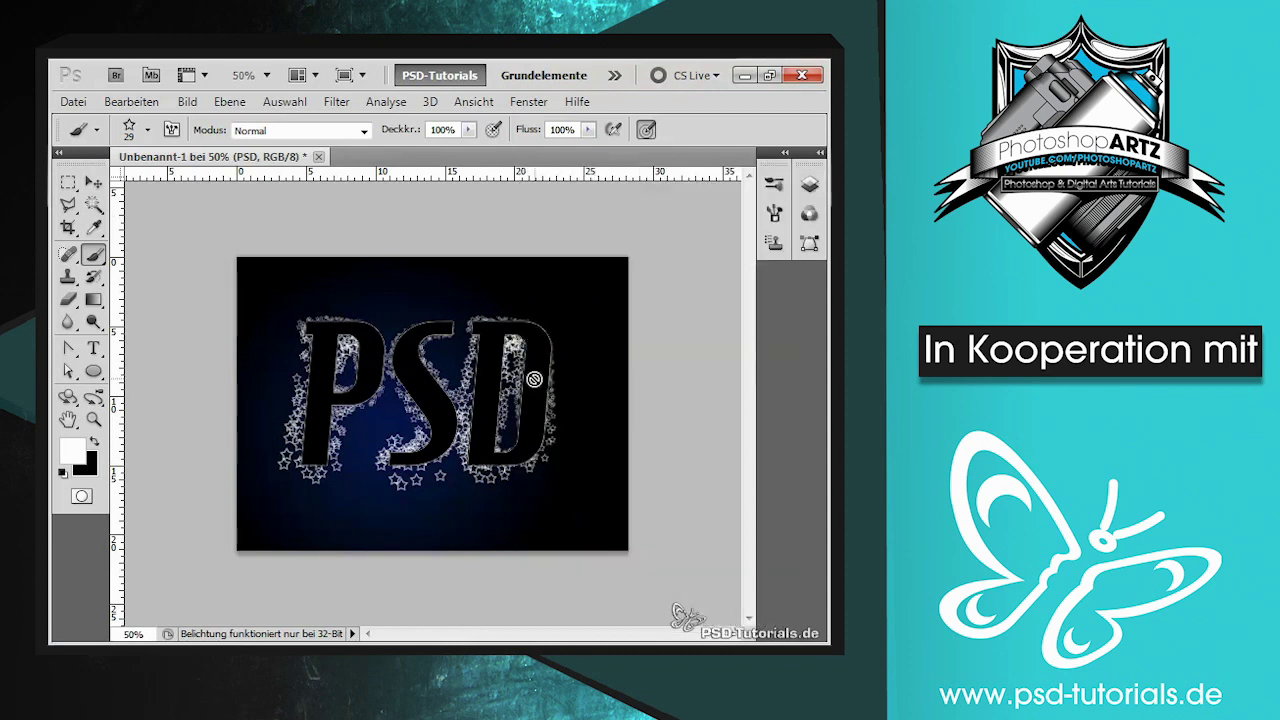
Step: Hide the PSD layer again and bring Ebene 1 back on top
key(F7)
click(531, 291)
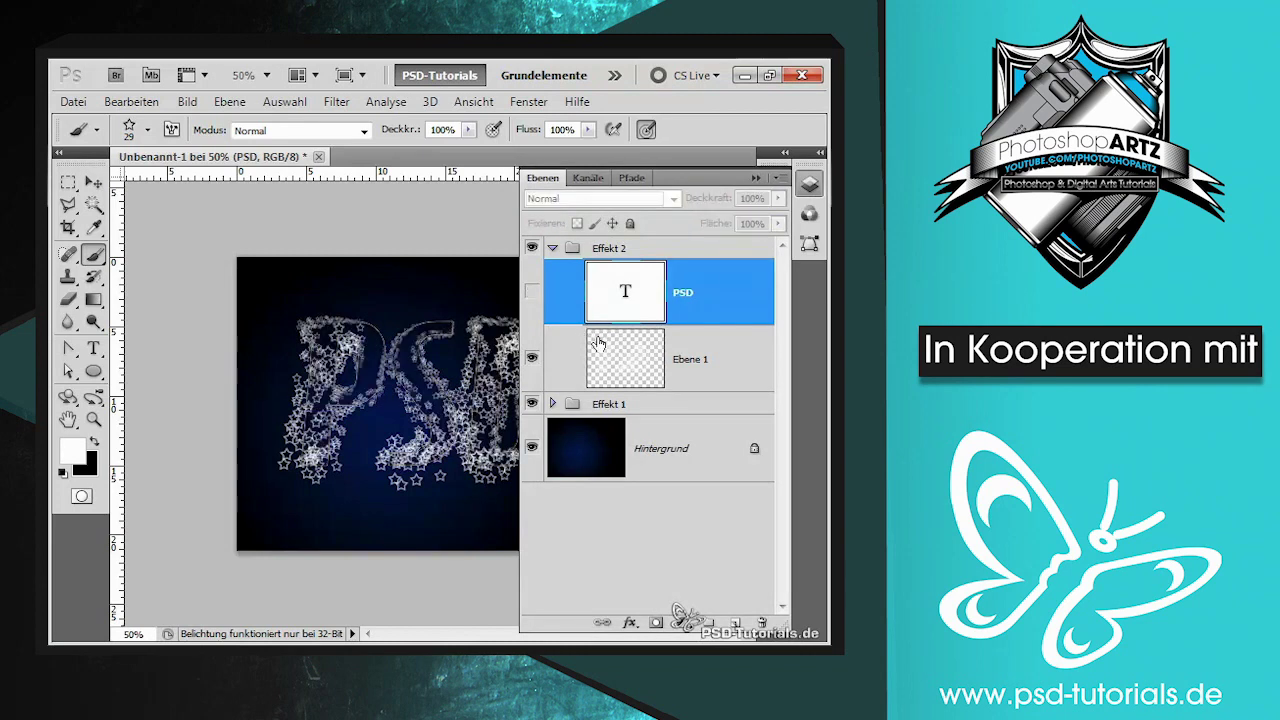
click(610, 358)
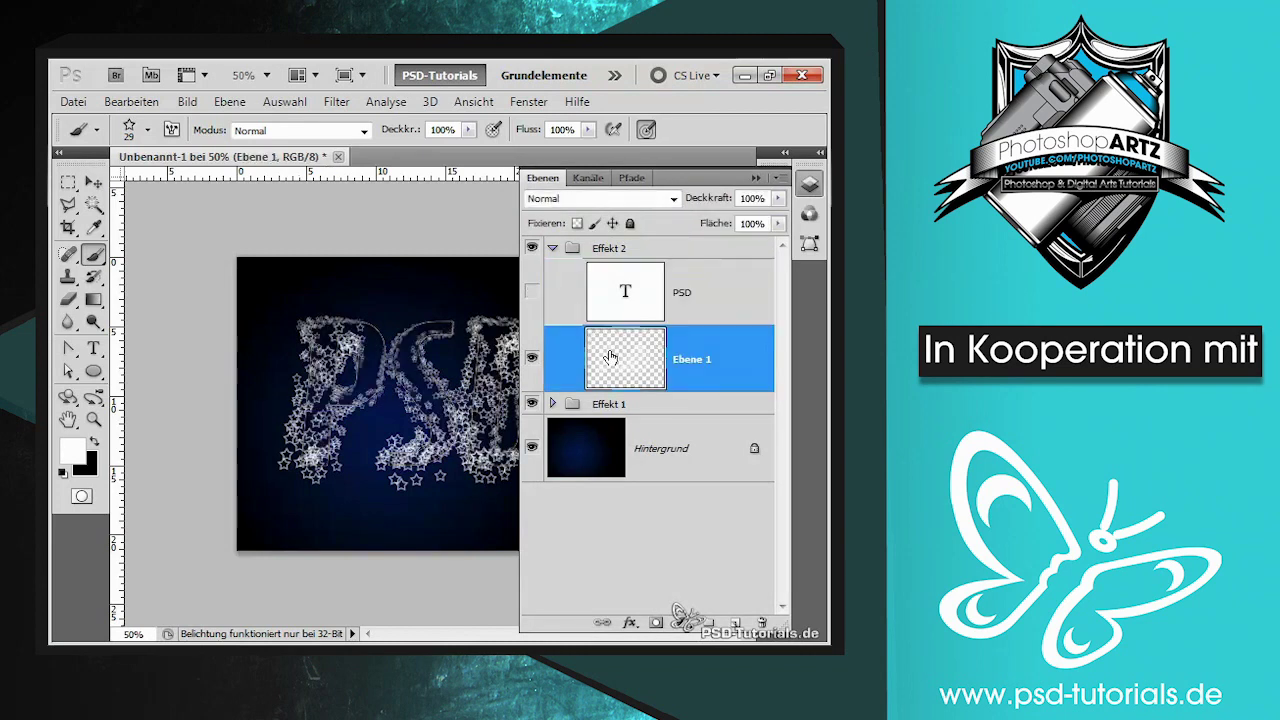
key(ctrl+bracketright)
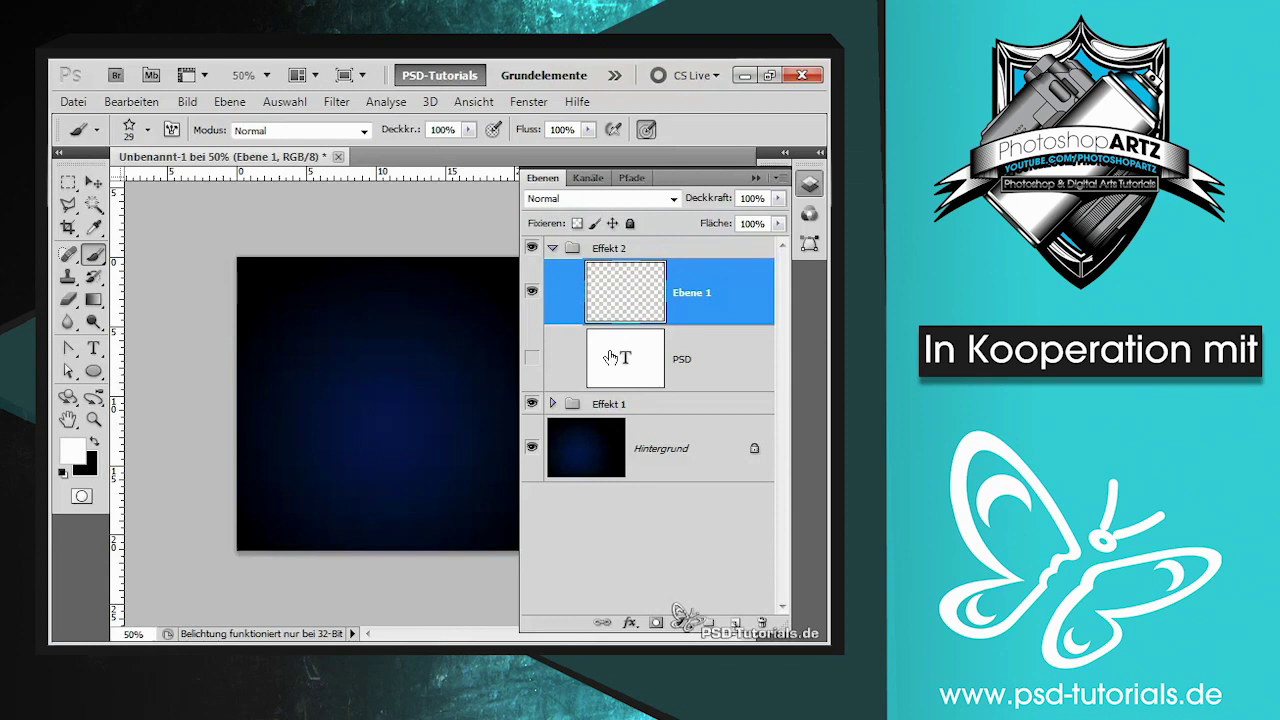
Step: Turn off the star brush's scattering and set its spacing to 93%
click(630, 178)
click(545, 206)
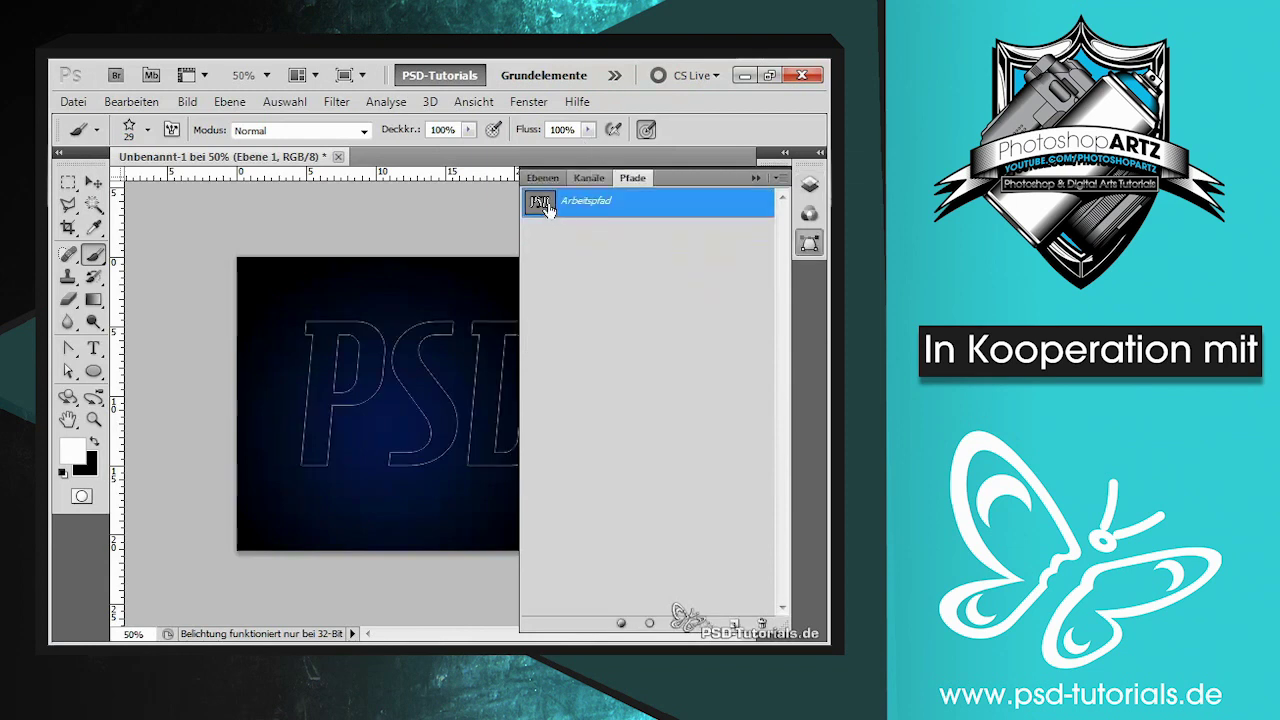
right_click(545, 206)
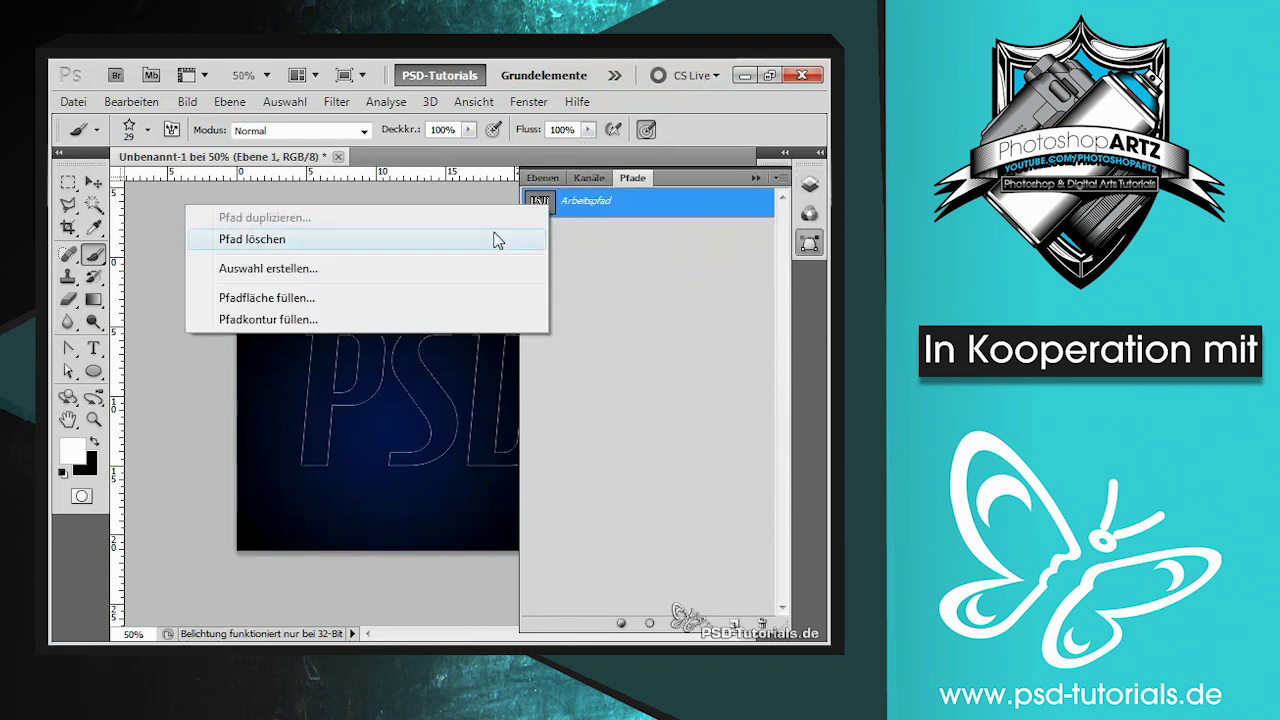
click(171, 129)
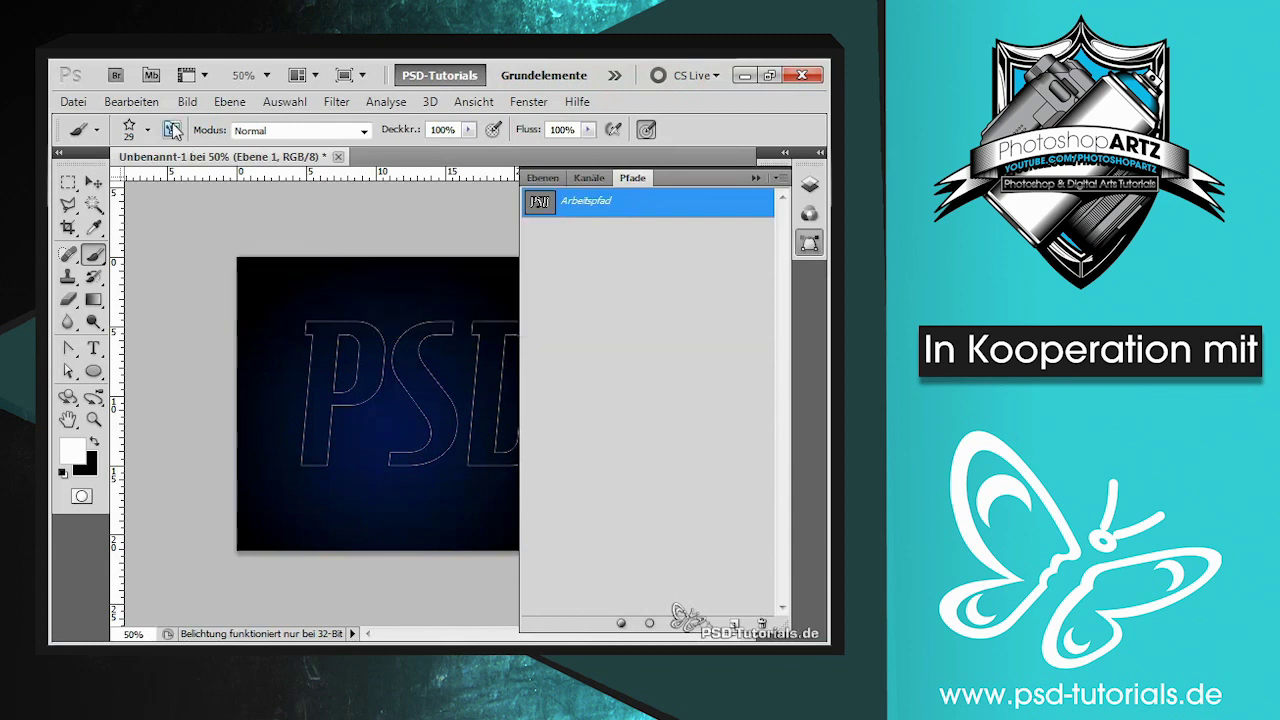
click(352, 270)
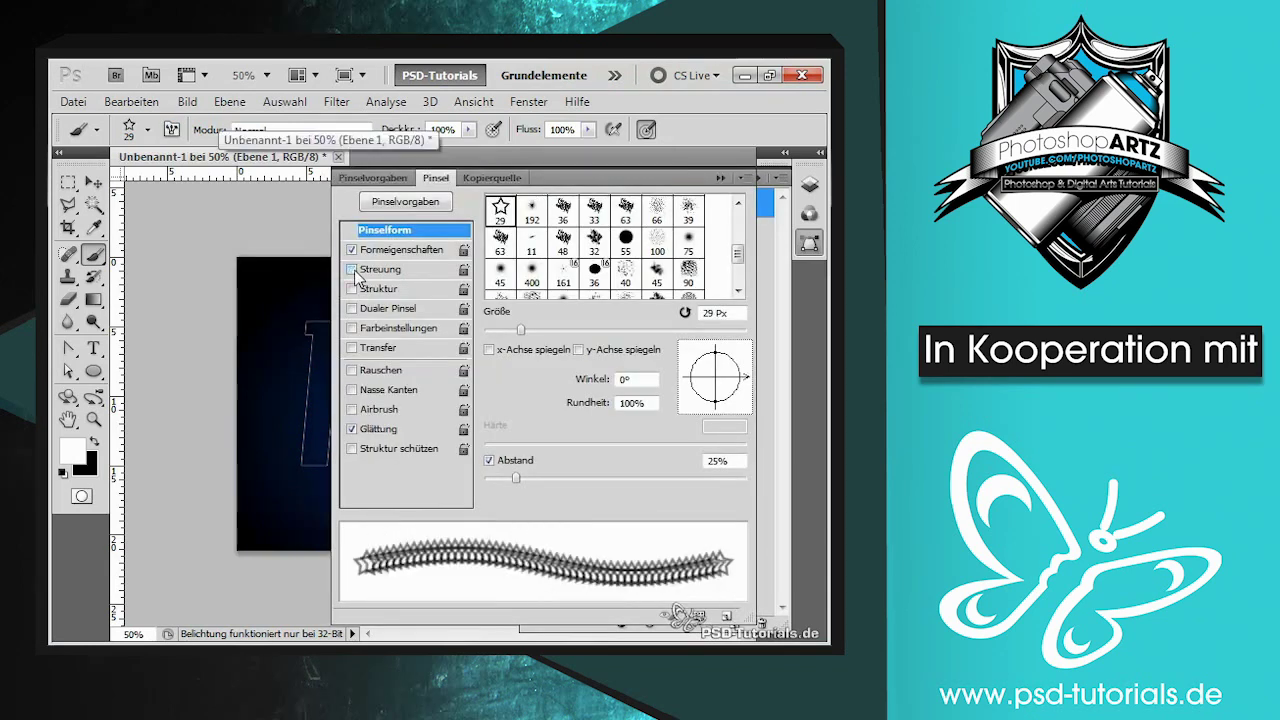
click(372, 250)
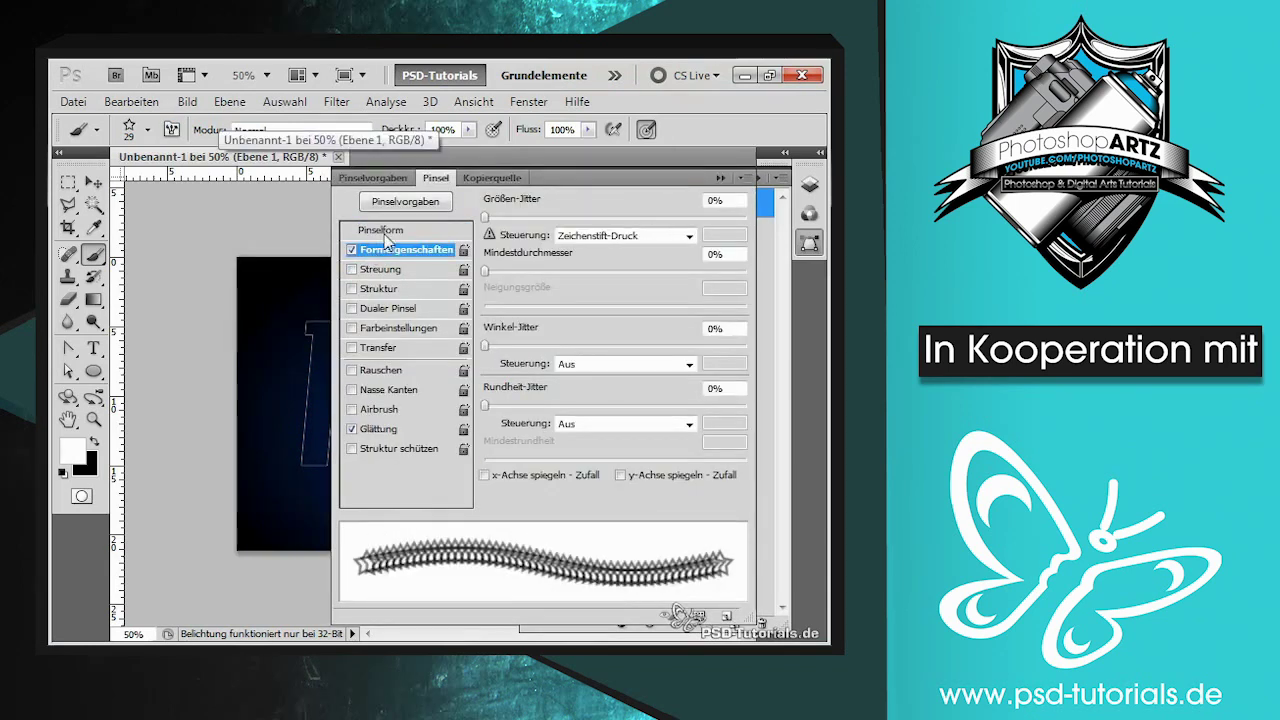
click(380, 230)
drag(519, 477, 605, 478)
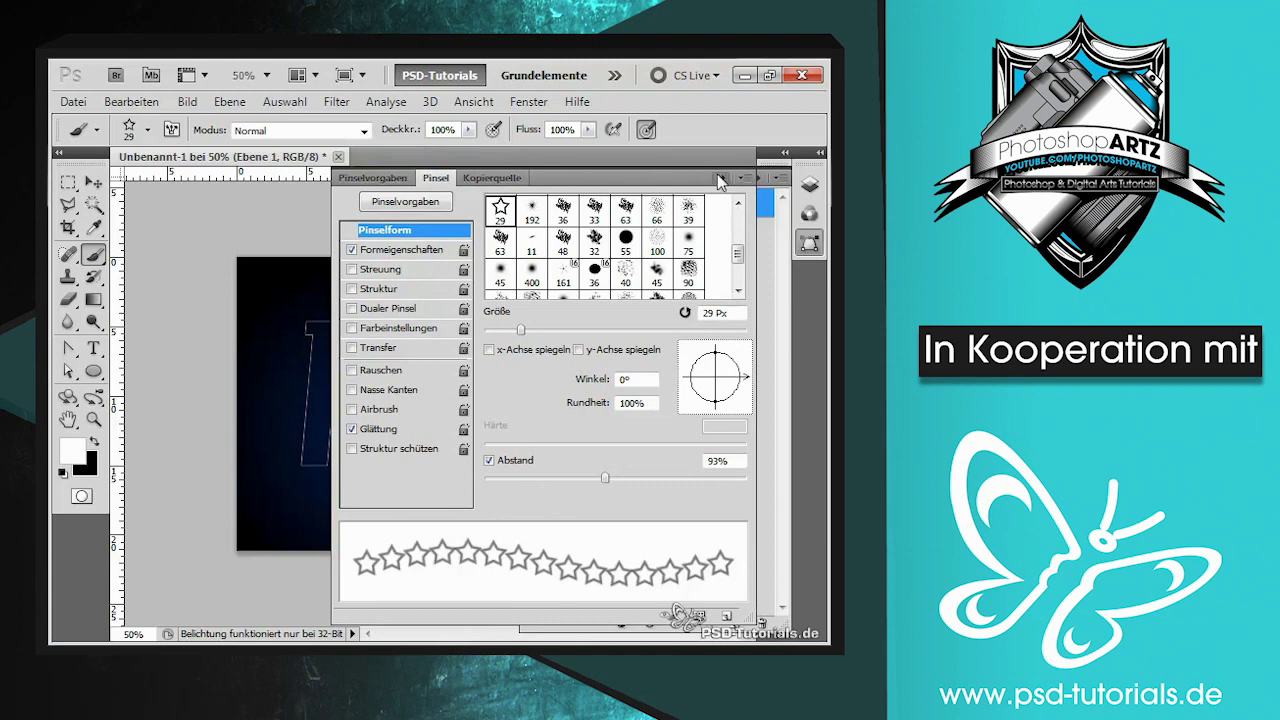
click(720, 180)
Step: Stroke the work path with evenly spaced stars, without simulated pen pressure
right_click(540, 204)
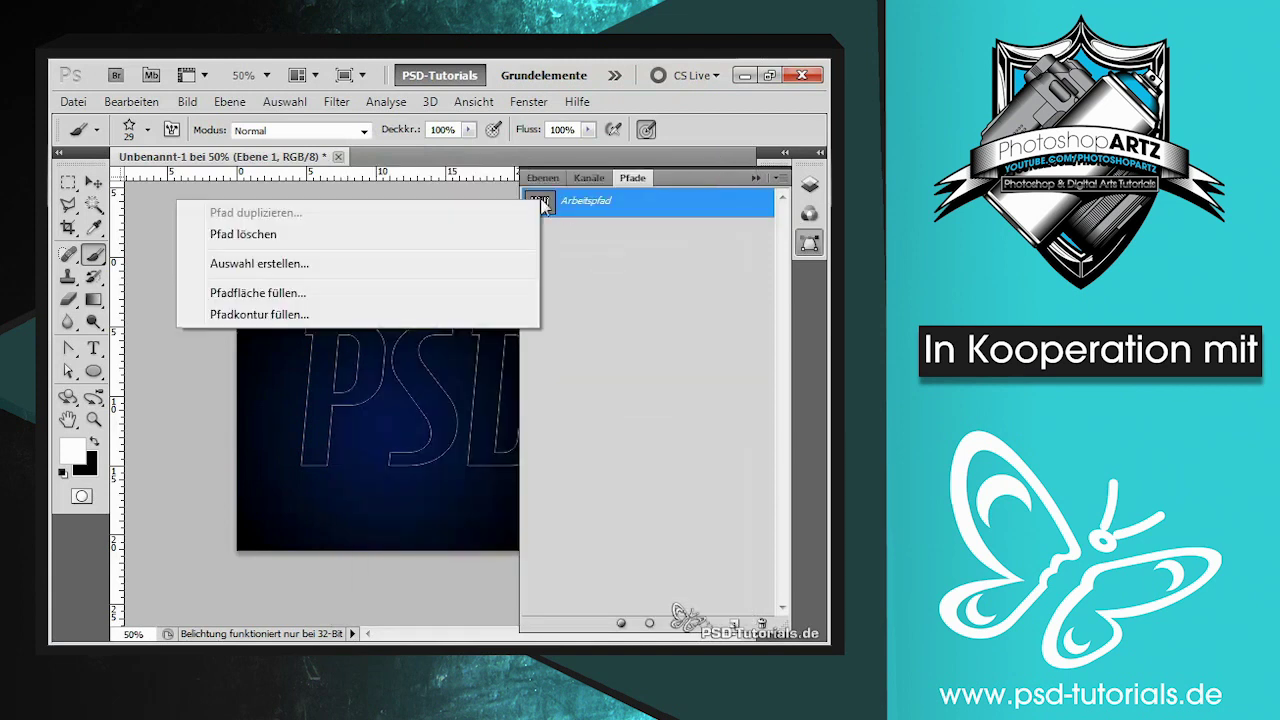
click(386, 314)
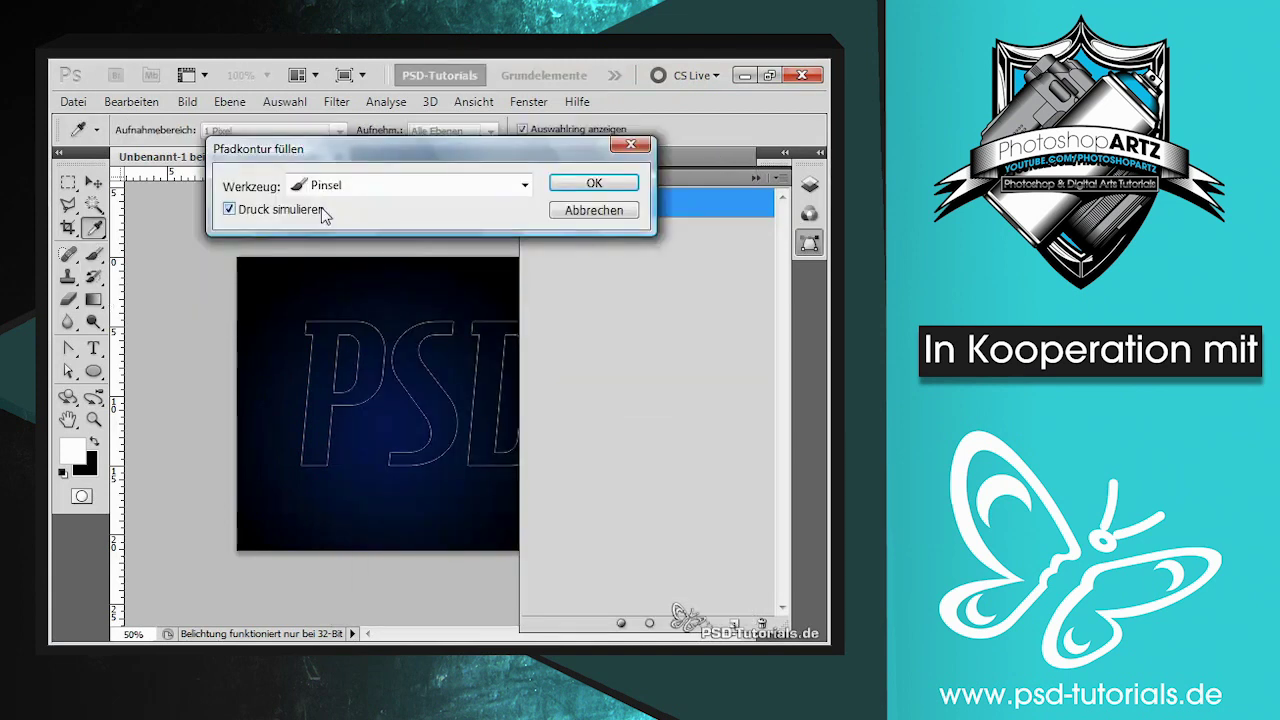
click(229, 209)
click(594, 184)
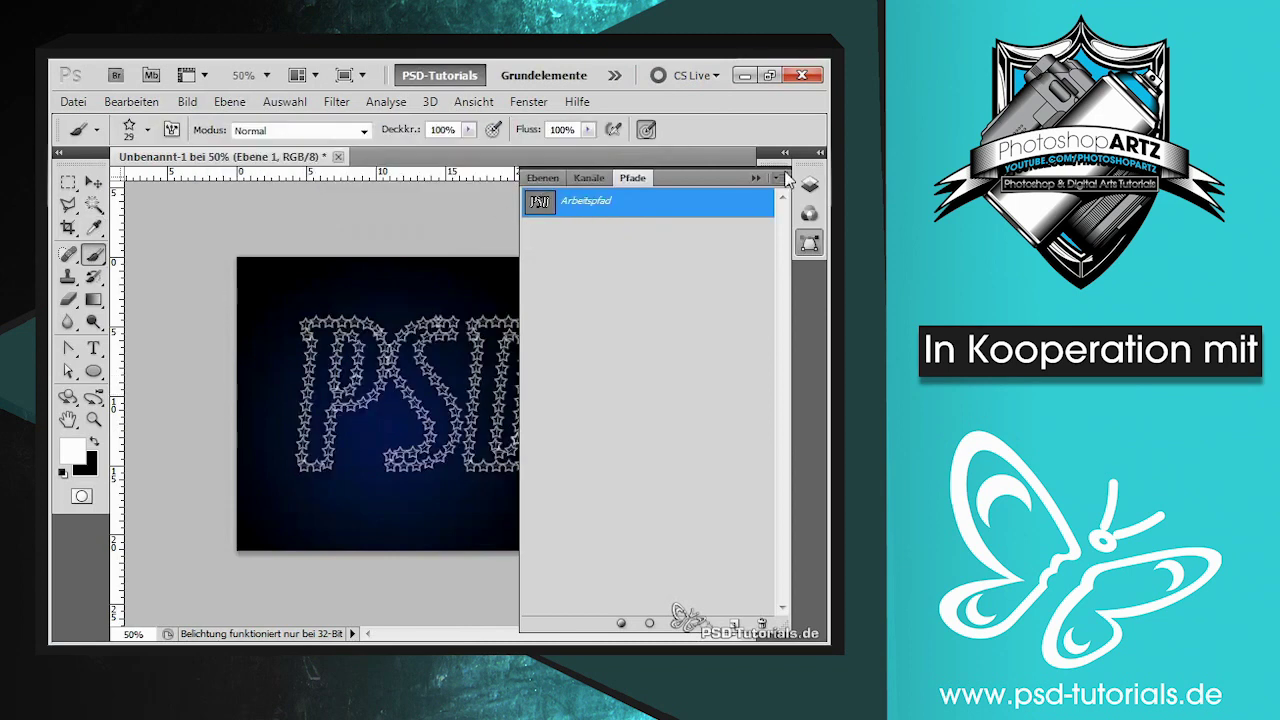
click(809, 243)
key(ctrl+plus)
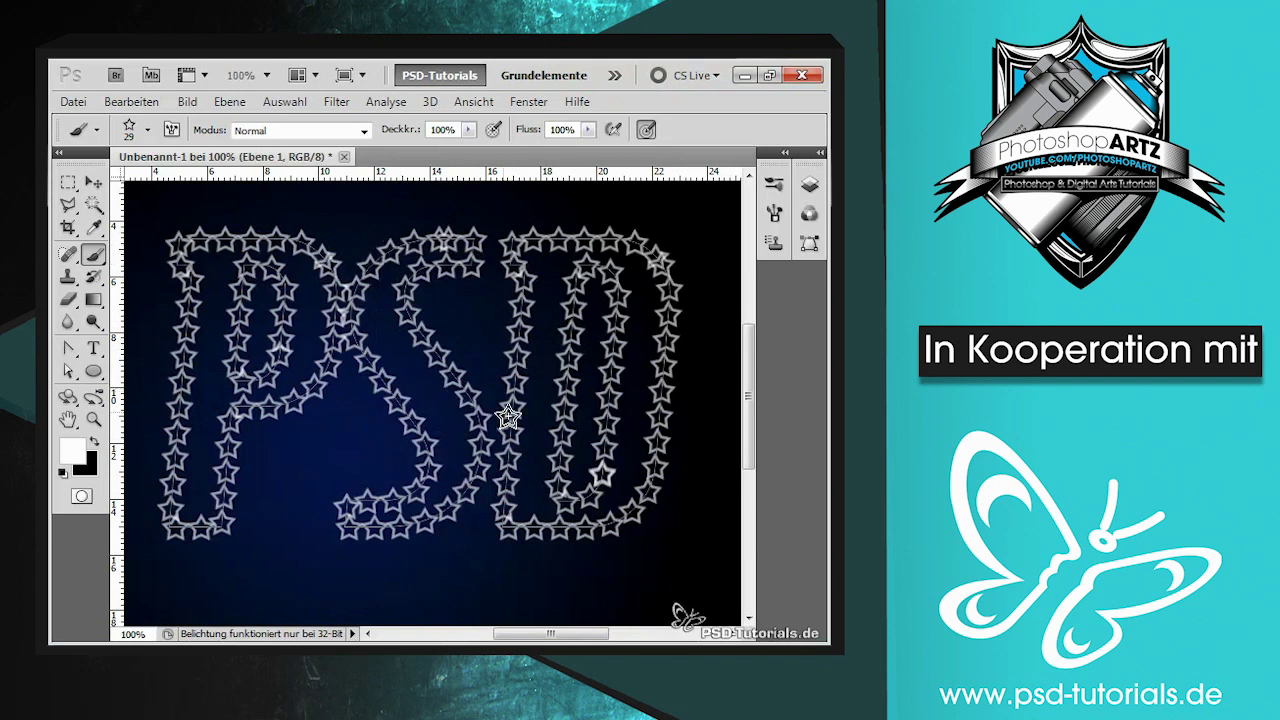
Step: Stroke the work path a second time to brighten the star outline
key(F7)
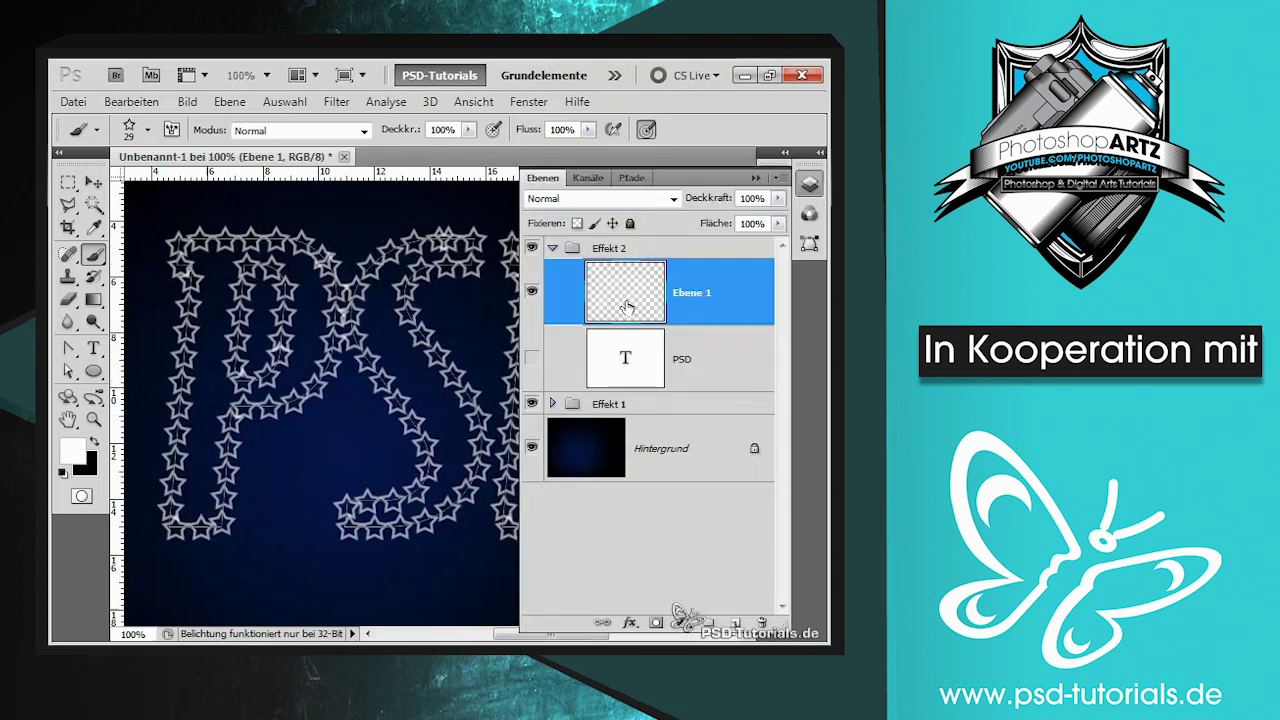
click(632, 177)
right_click(546, 206)
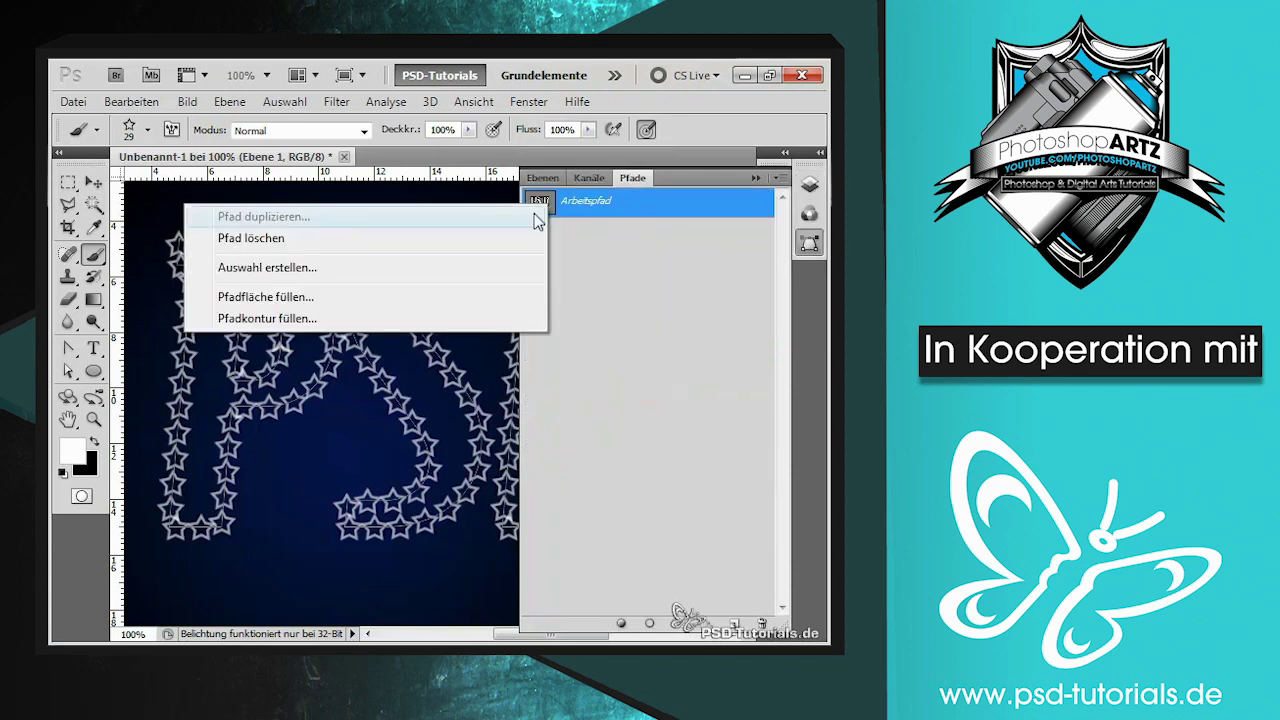
click(437, 318)
click(592, 181)
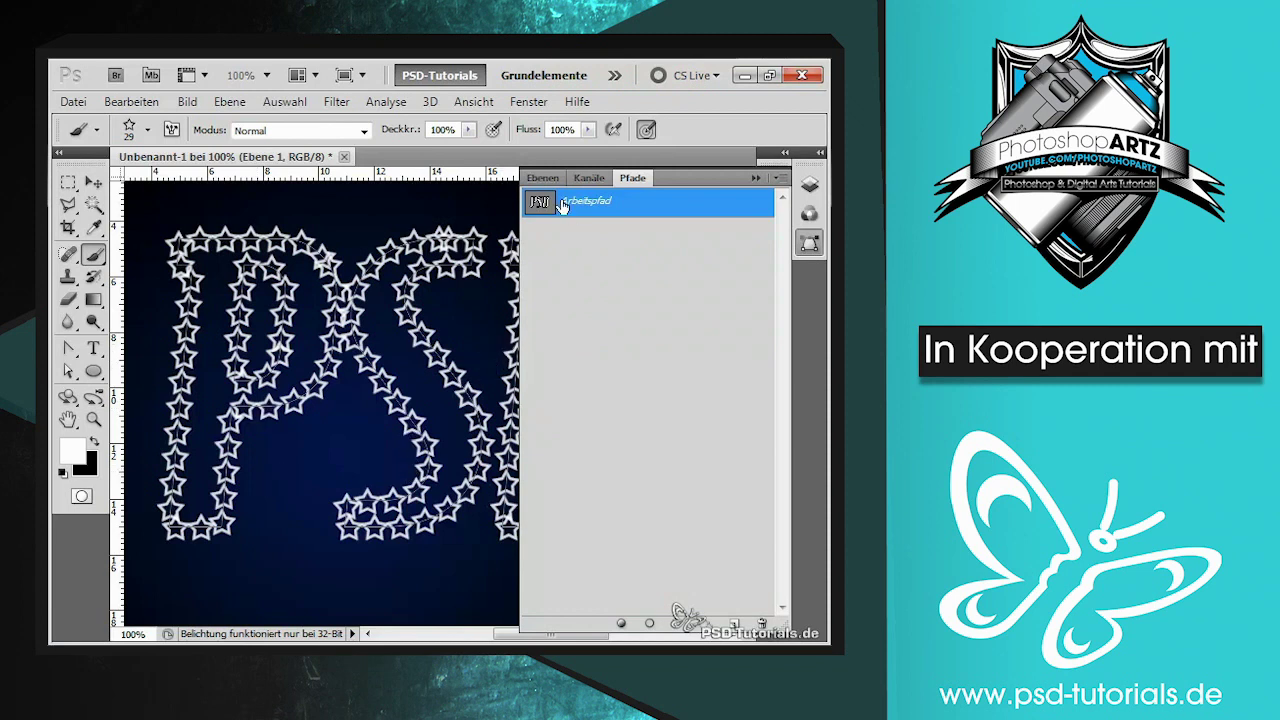
Step: Stroke the work path in red at about 70% brush opacity, then restore 100% opacity
click(70, 452)
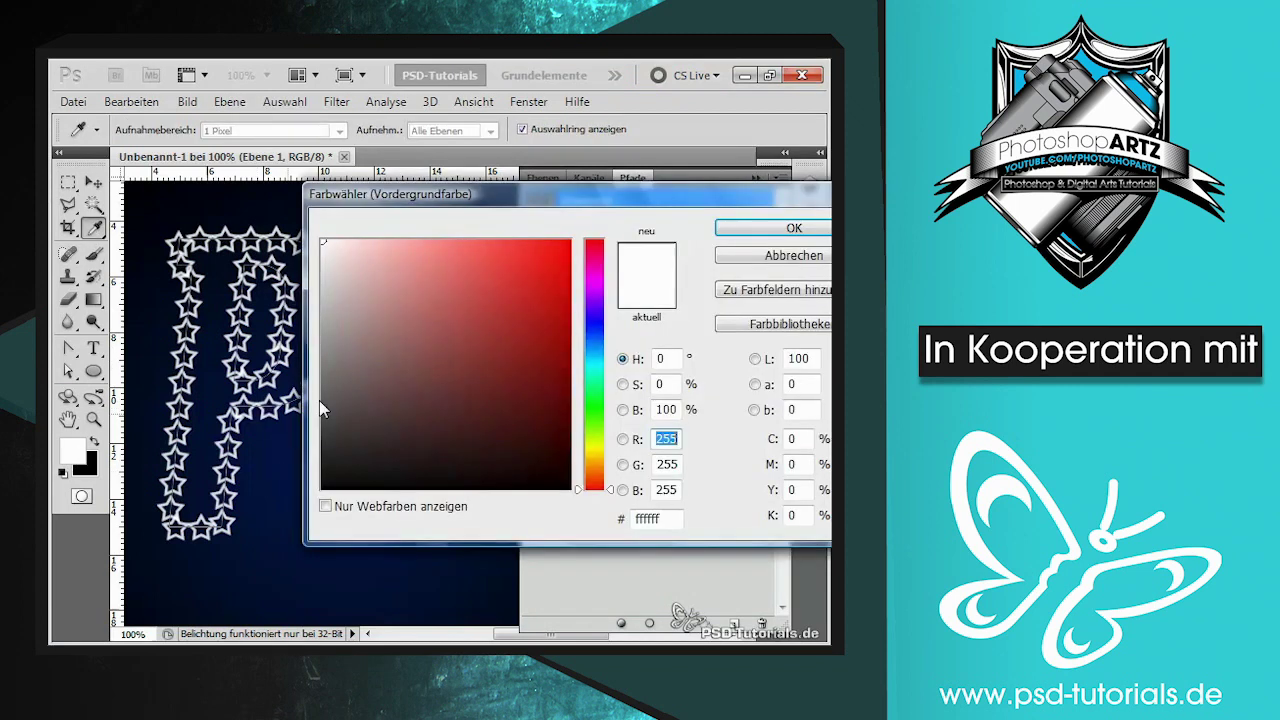
click(571, 241)
click(794, 228)
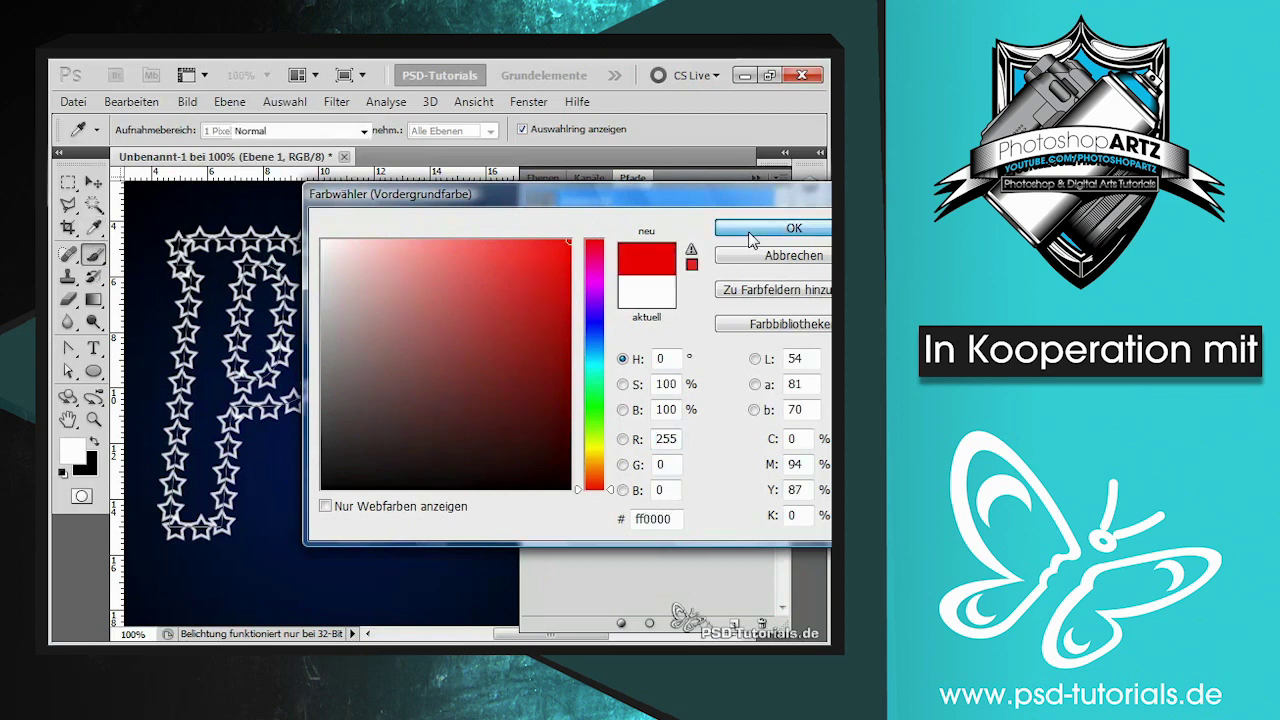
drag(402, 130, 375, 133)
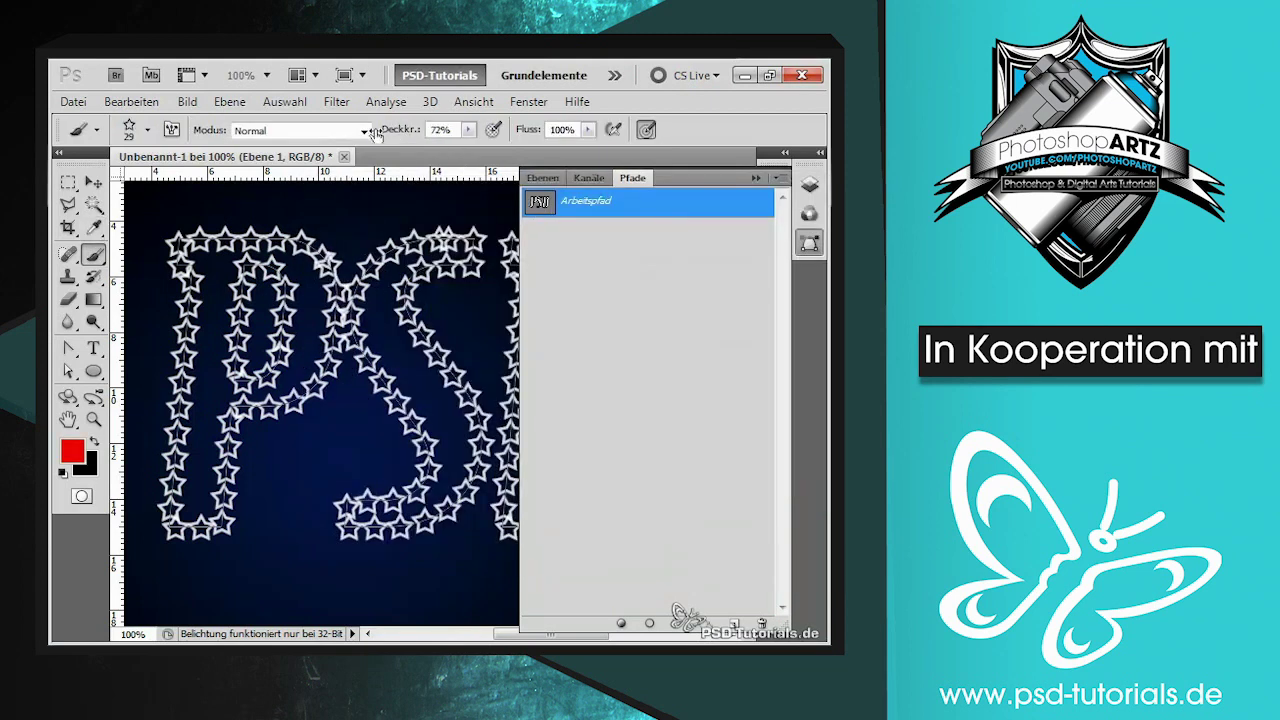
right_click(563, 207)
click(396, 316)
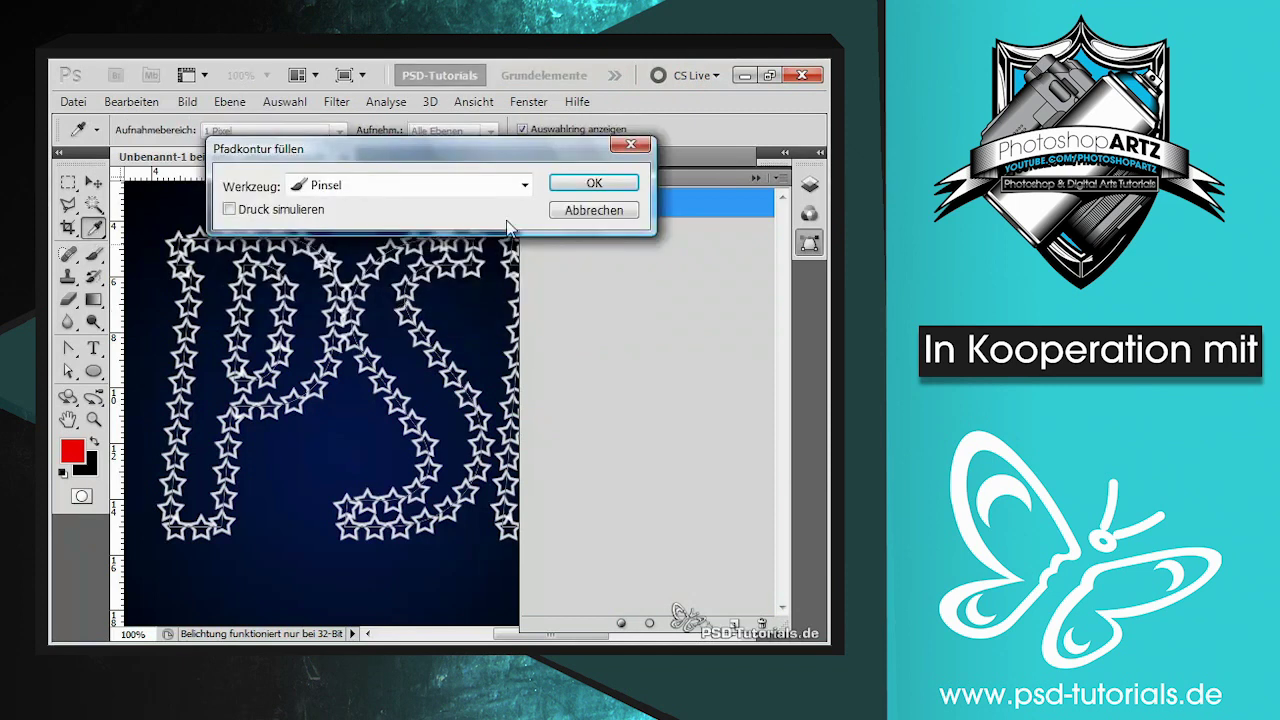
click(576, 182)
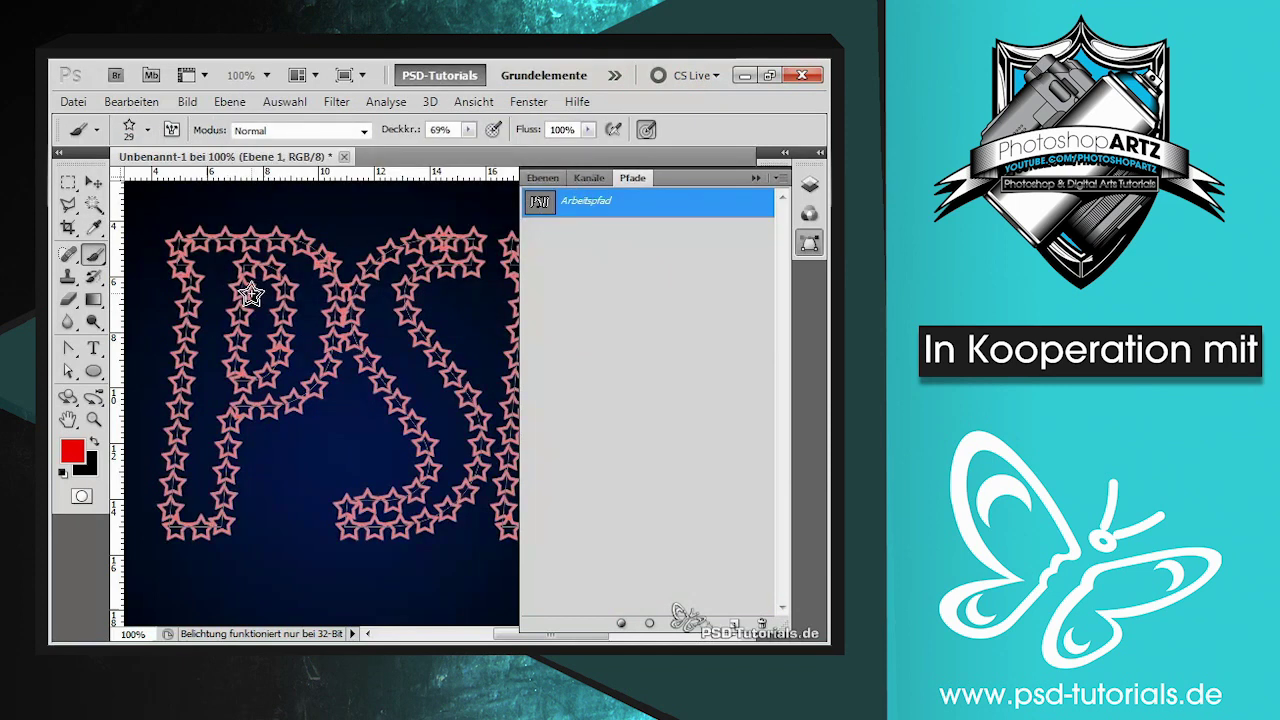
drag(400, 130, 445, 135)
Step: Shrink the star brush and stroke the work path with red stars
right_click(314, 238)
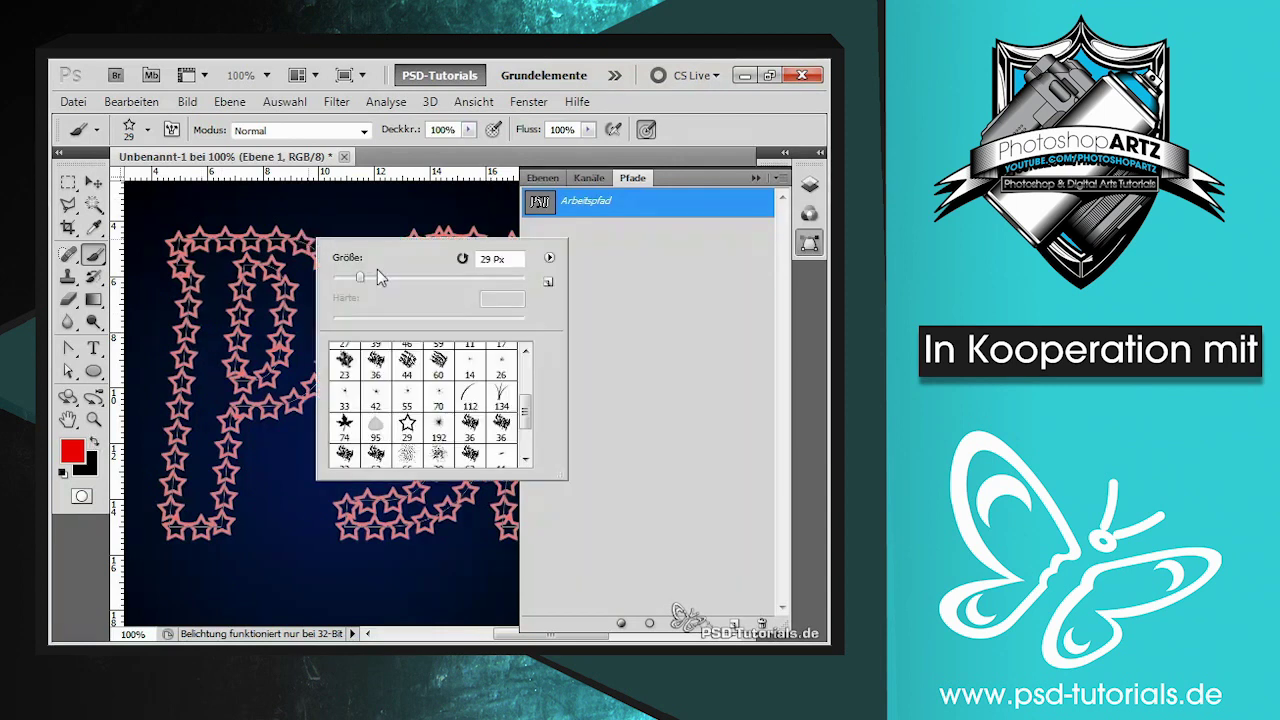
drag(360, 276, 353, 285)
click(632, 254)
right_click(585, 206)
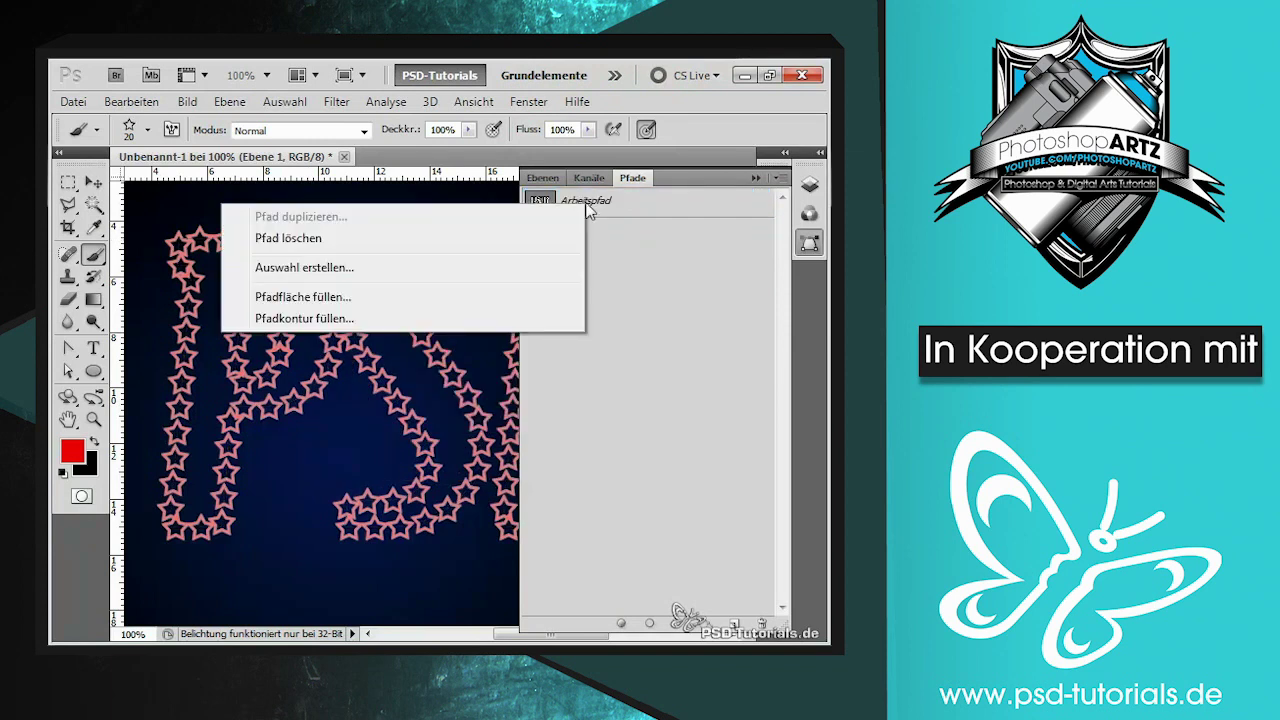
click(320, 312)
click(605, 182)
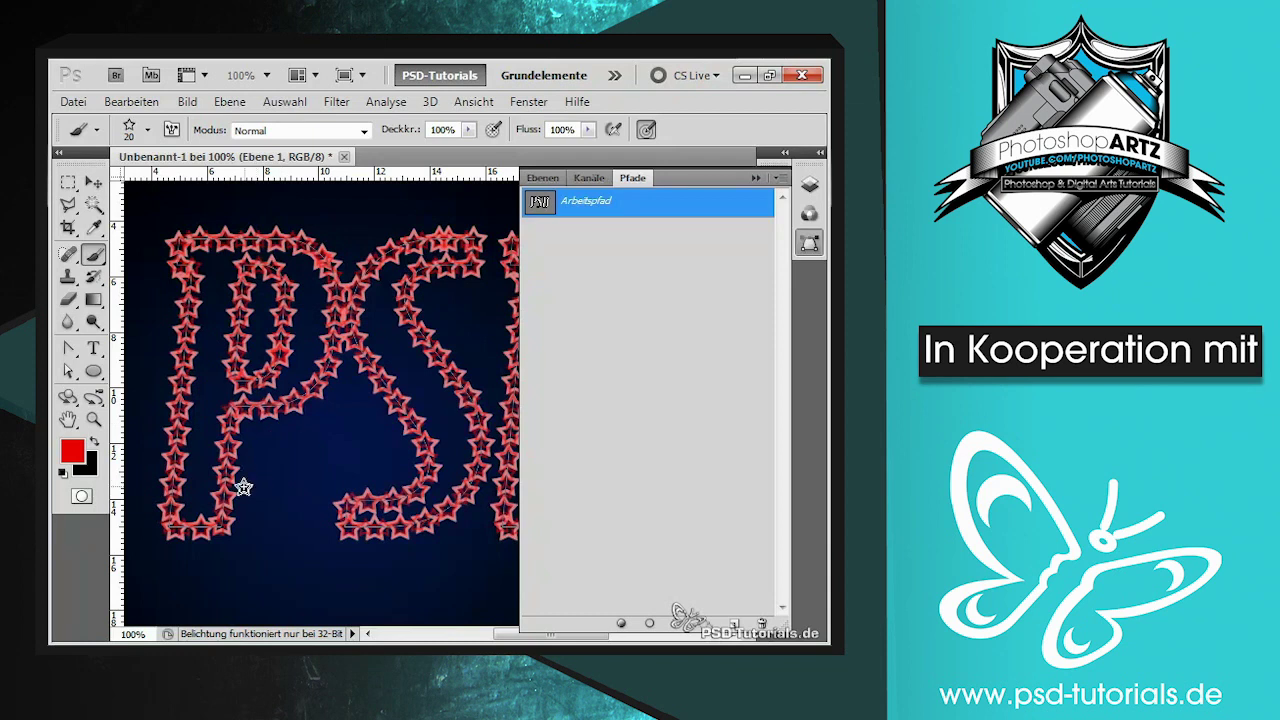
Step: Switch to white, shrink the brush to 13 px, and stroke the path again
click(60, 476)
click(95, 442)
right_click(332, 248)
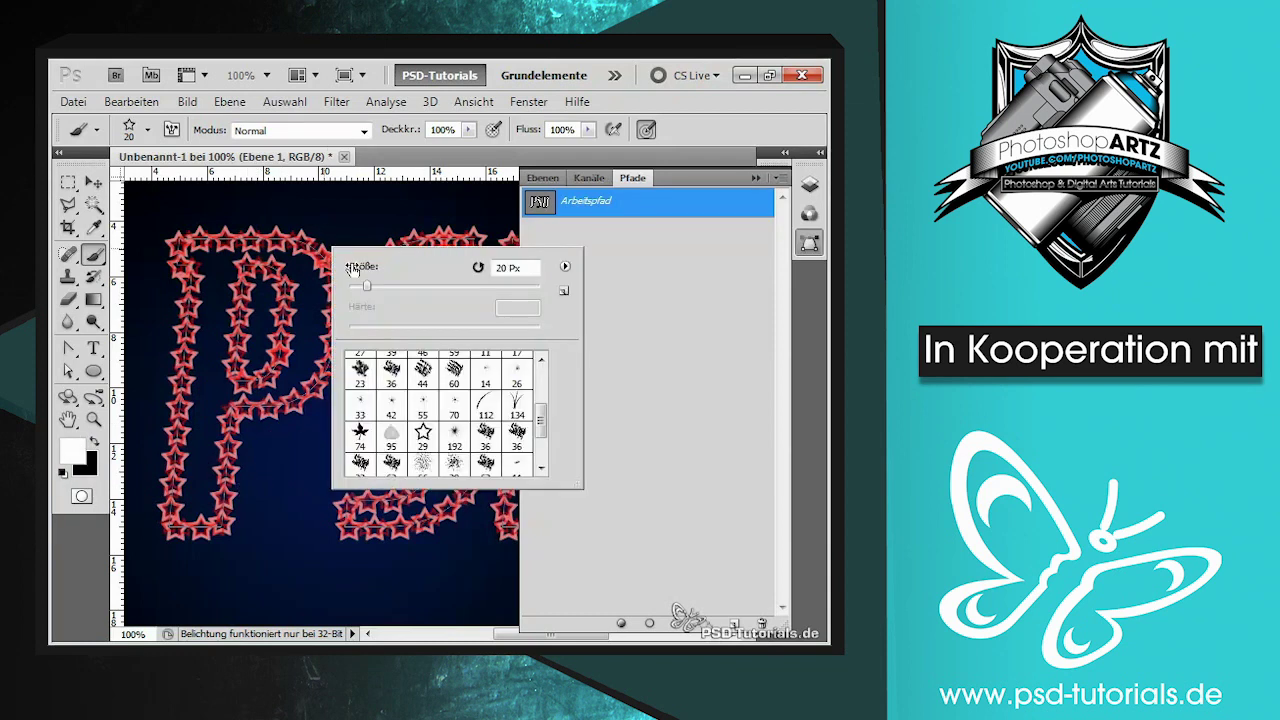
drag(366, 286, 361, 287)
right_click(575, 205)
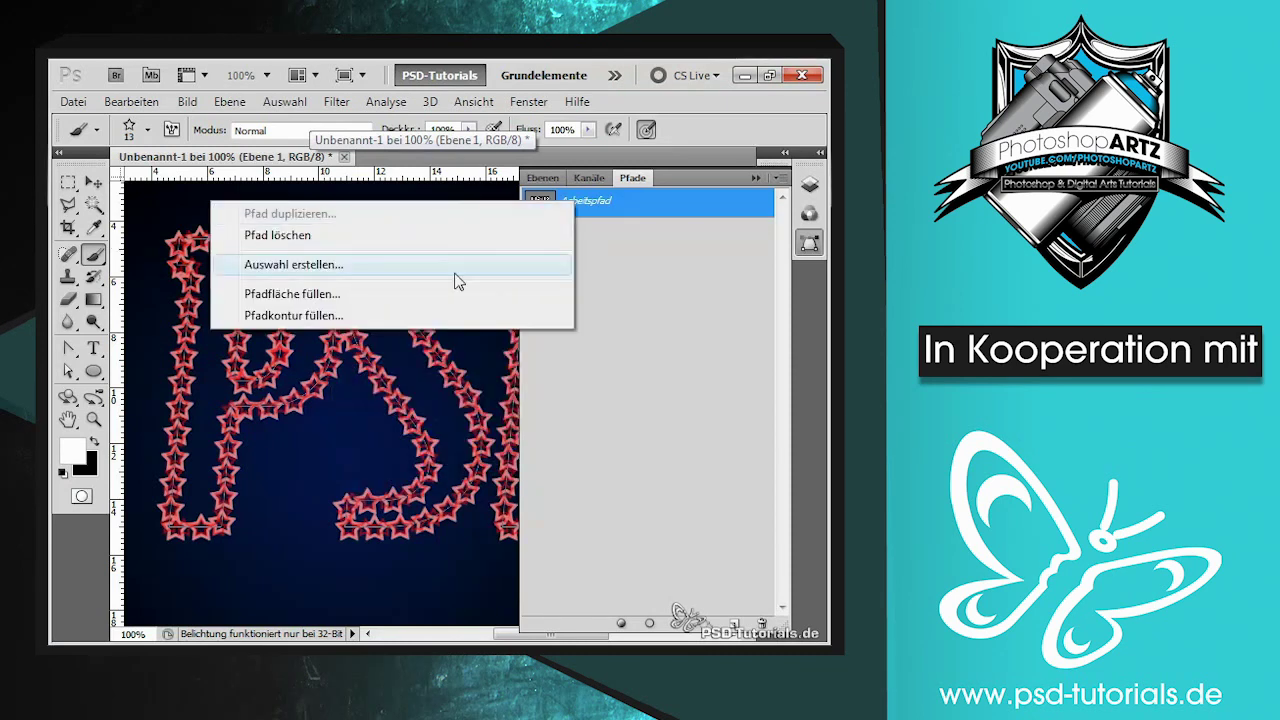
click(394, 308)
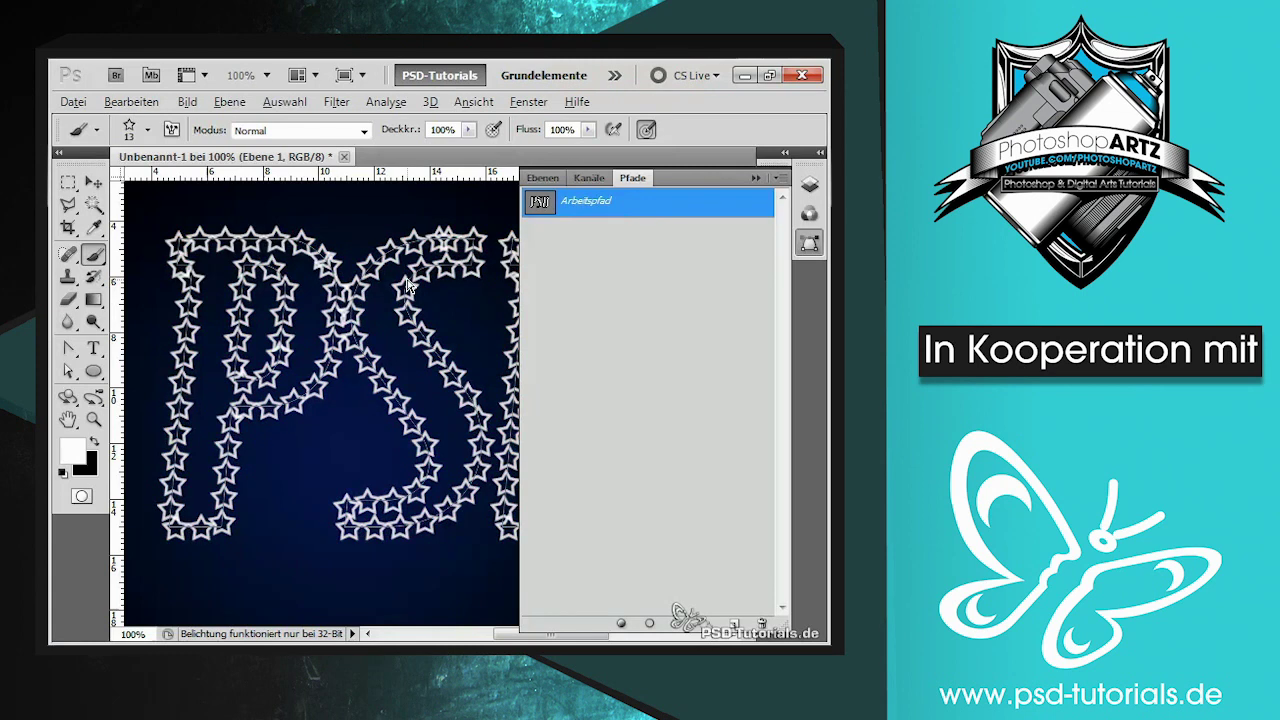
key(alt)
Step: Make the PSD text layer visible again beneath the Ebene 1 star outline
click(541, 177)
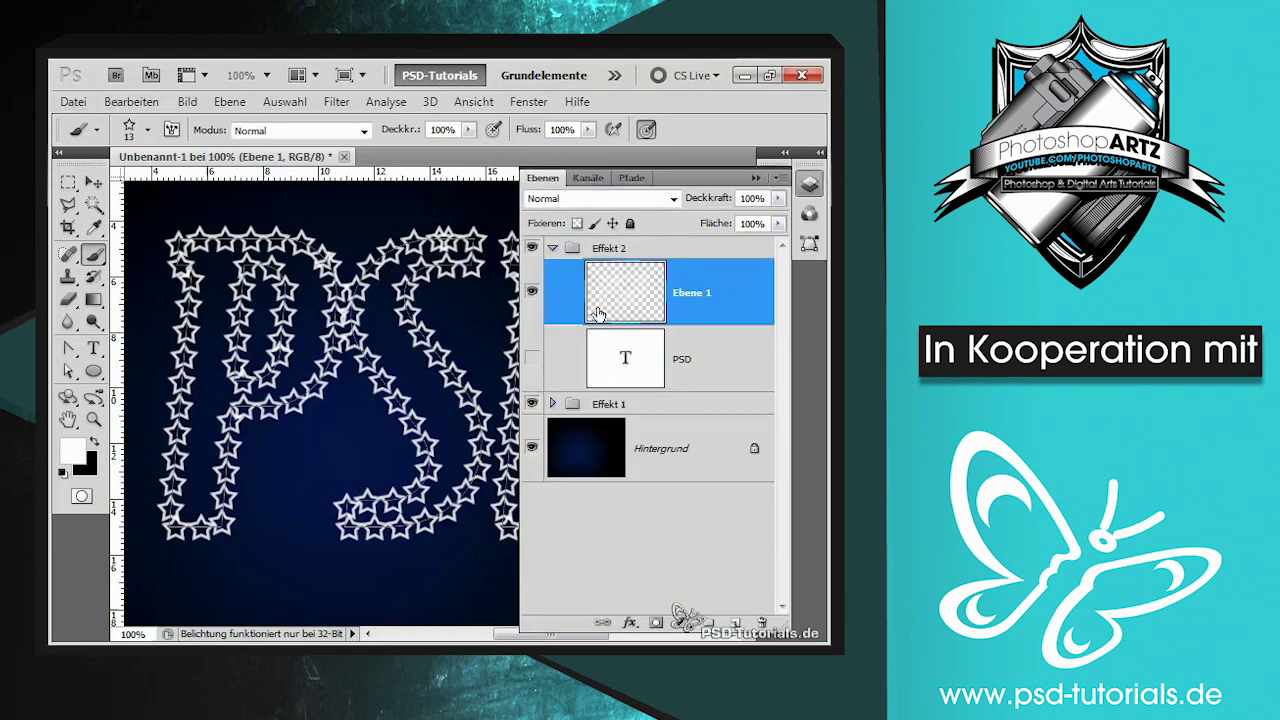
click(531, 357)
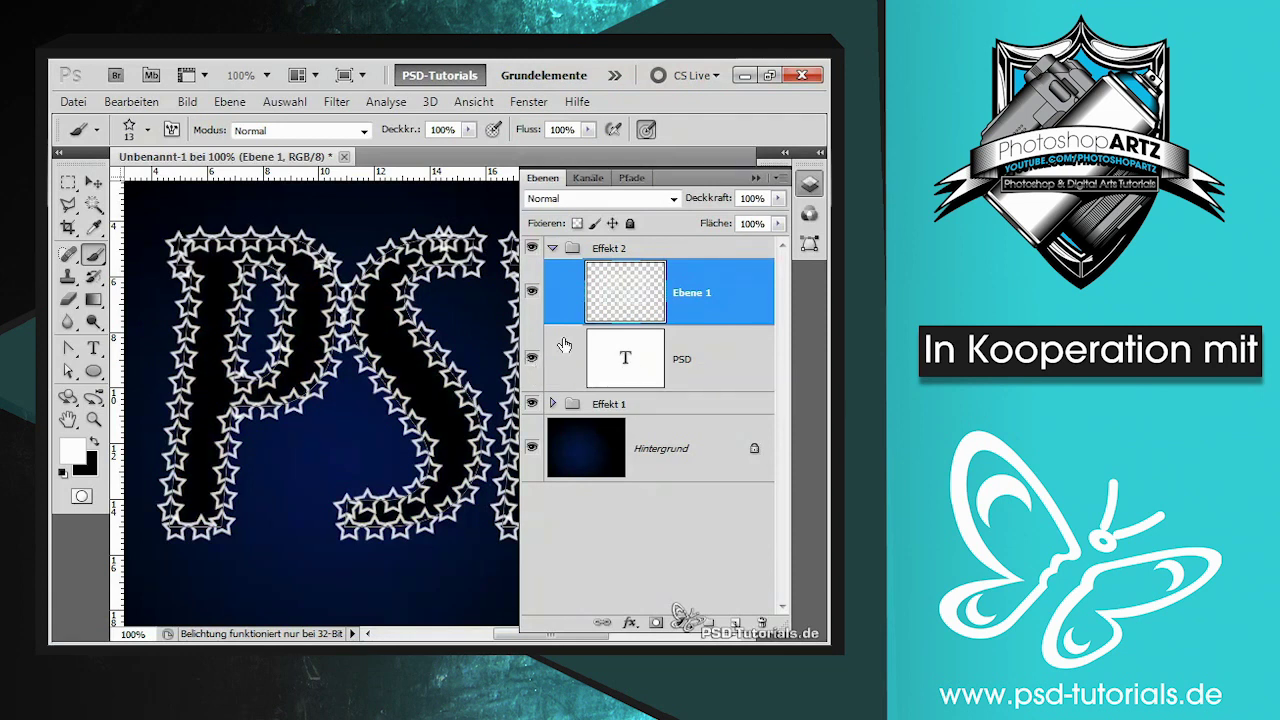
right_click(617, 288)
Step: Give Ebene 1 a Normal red drop shadow at 100% opacity with zero offset
click(447, 312)
drag(300, 212, 485, 108)
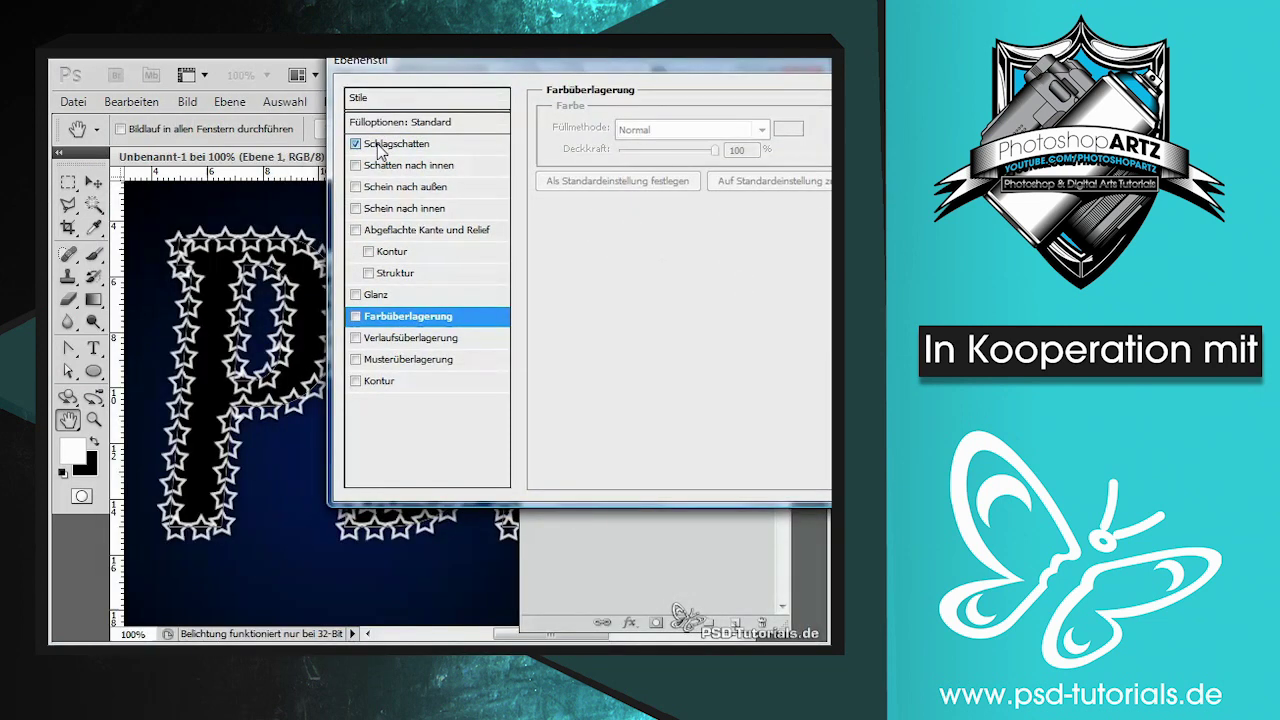
click(390, 144)
click(682, 130)
click(652, 150)
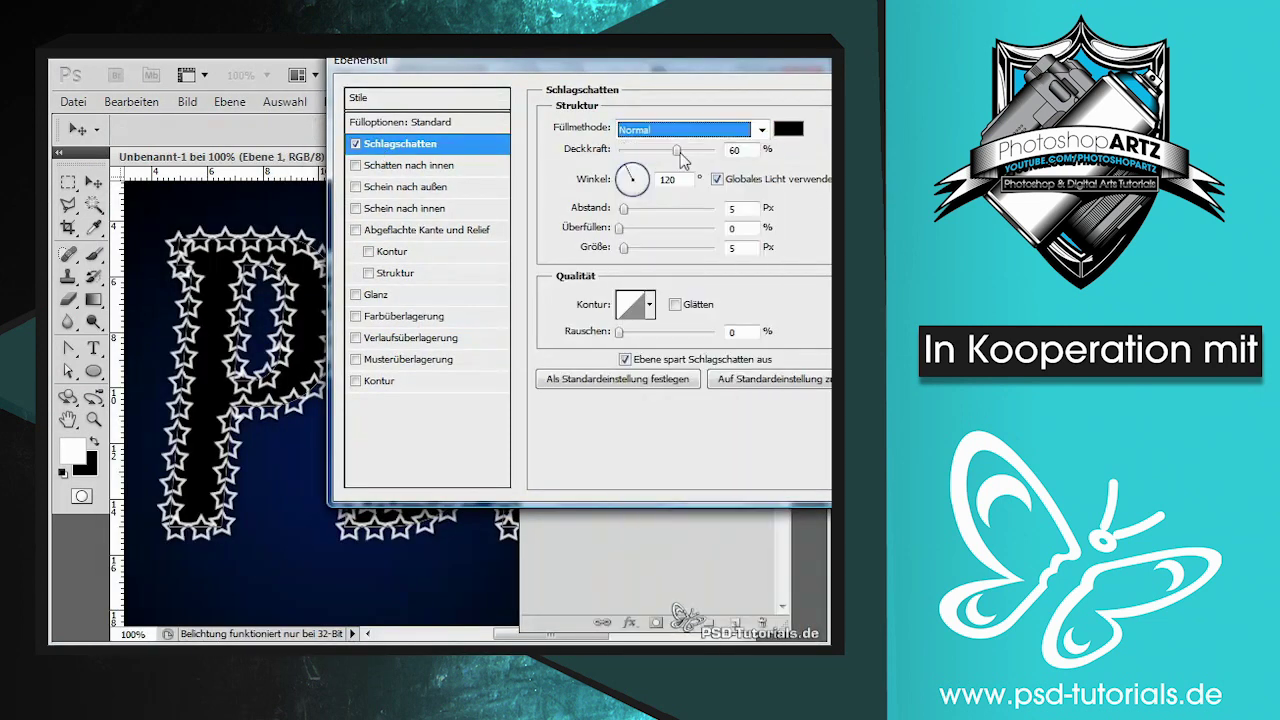
click(787, 130)
drag(428, 292, 571, 240)
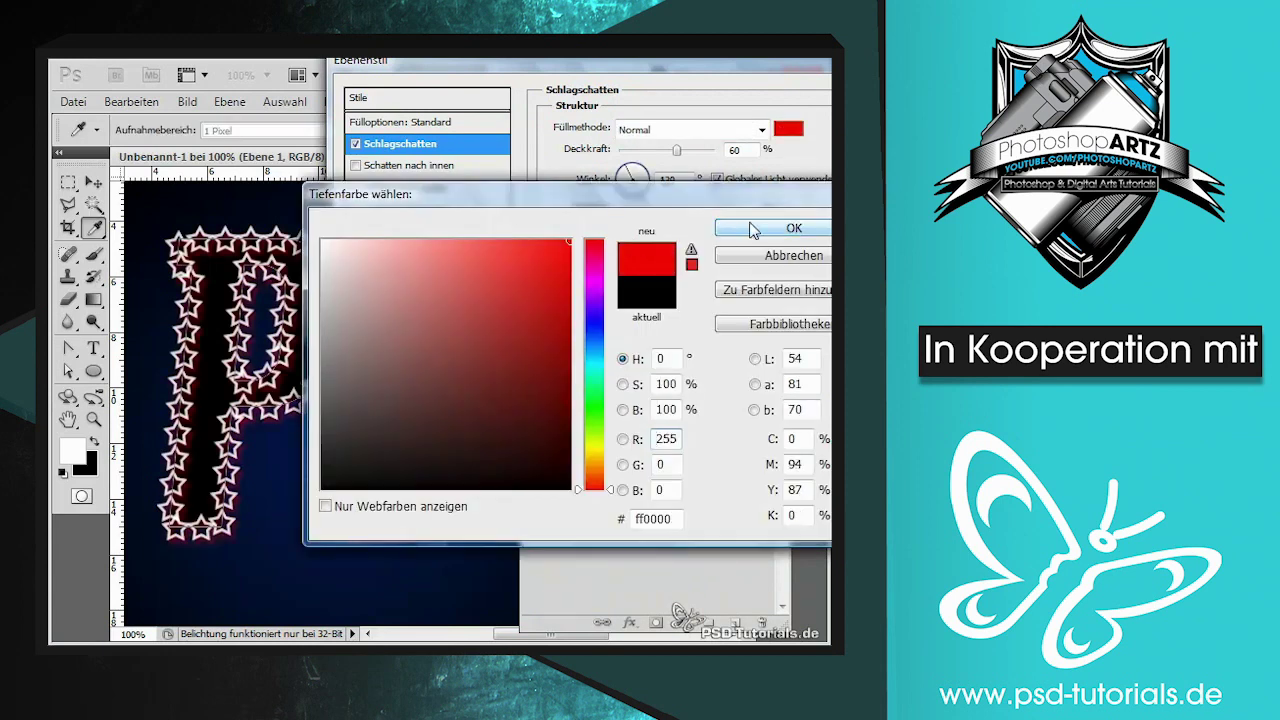
click(772, 228)
drag(677, 150, 755, 160)
click(625, 249)
drag(624, 210, 619, 210)
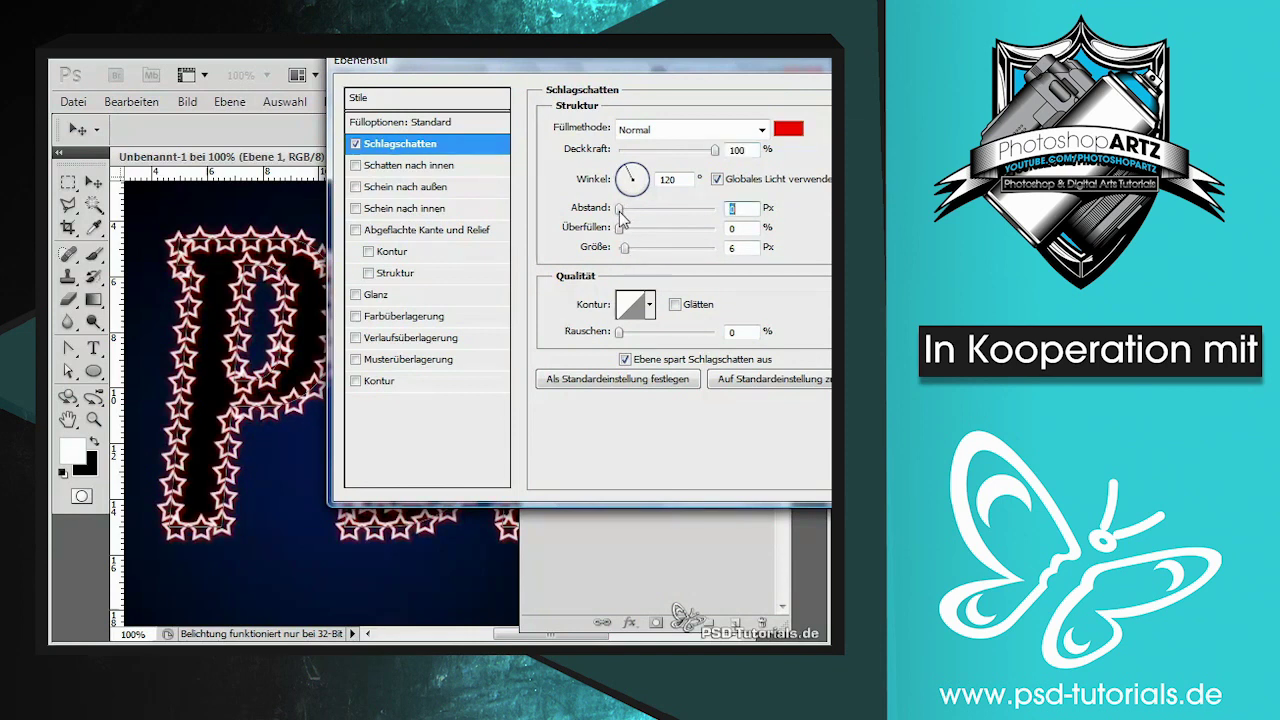
Step: Enable an outer glow sized 6 px at 100% opacity
click(356, 187)
click(385, 187)
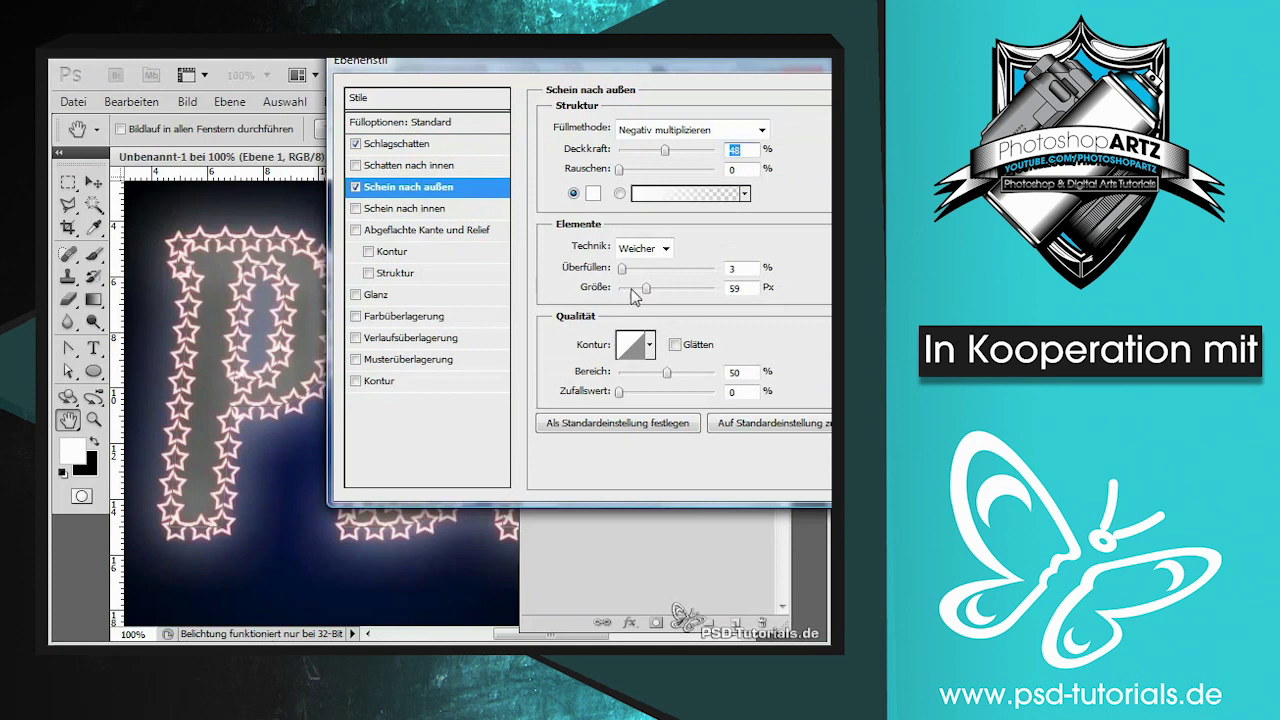
drag(646, 288, 624, 288)
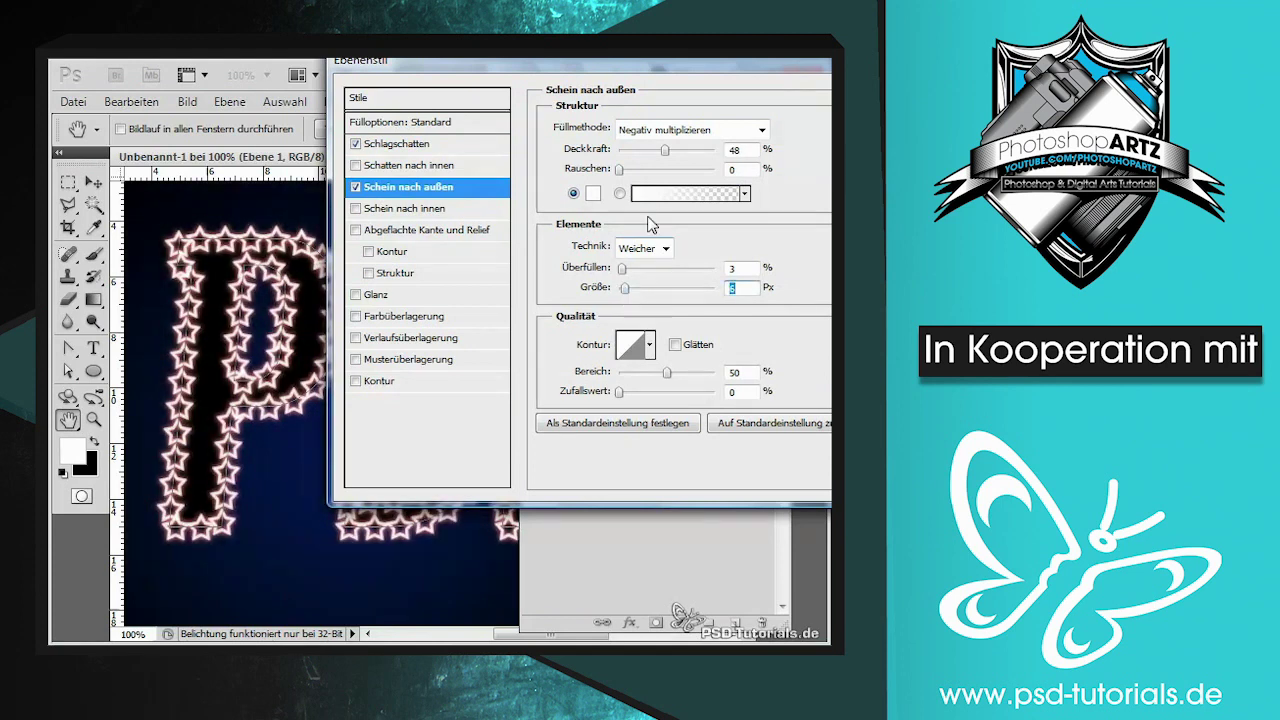
mouse_move(664, 149)
mouse_down()
mouse_move(751, 168)
mouse_move(706, 164)
mouse_up()
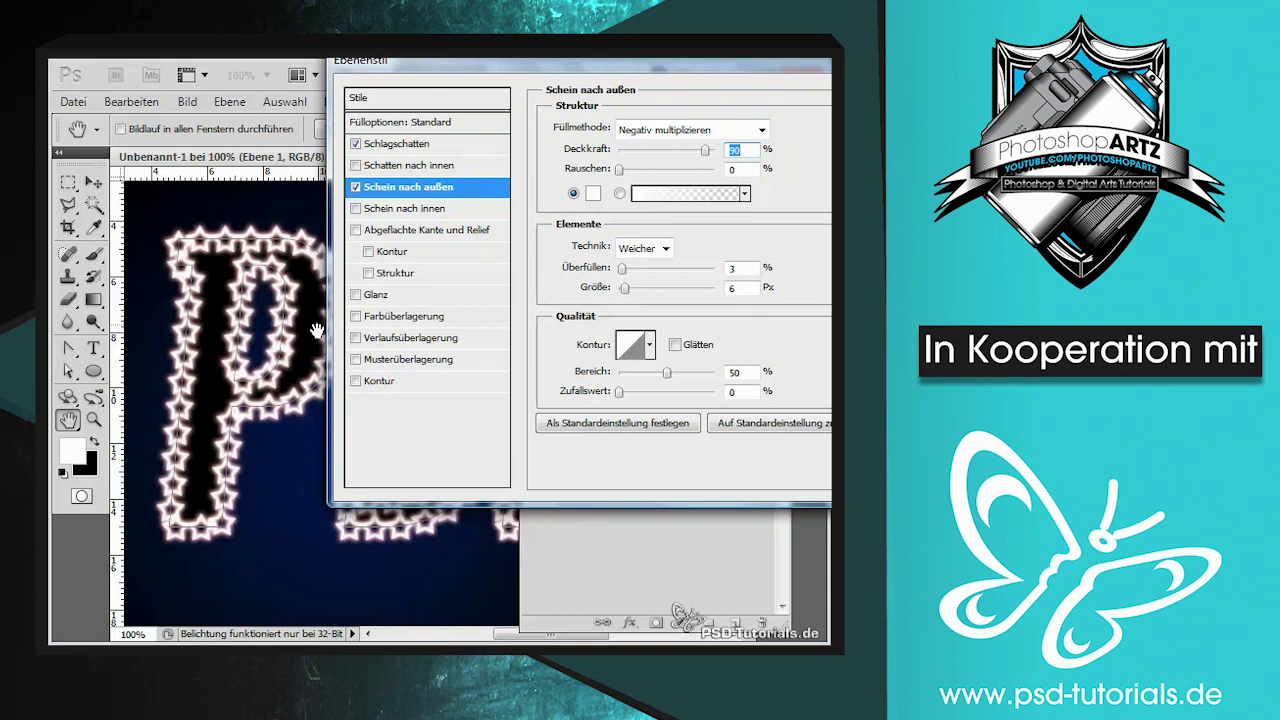
mouse_move(485, 81)
mouse_down()
mouse_move(543, 125)
mouse_move(465, 101)
mouse_up()
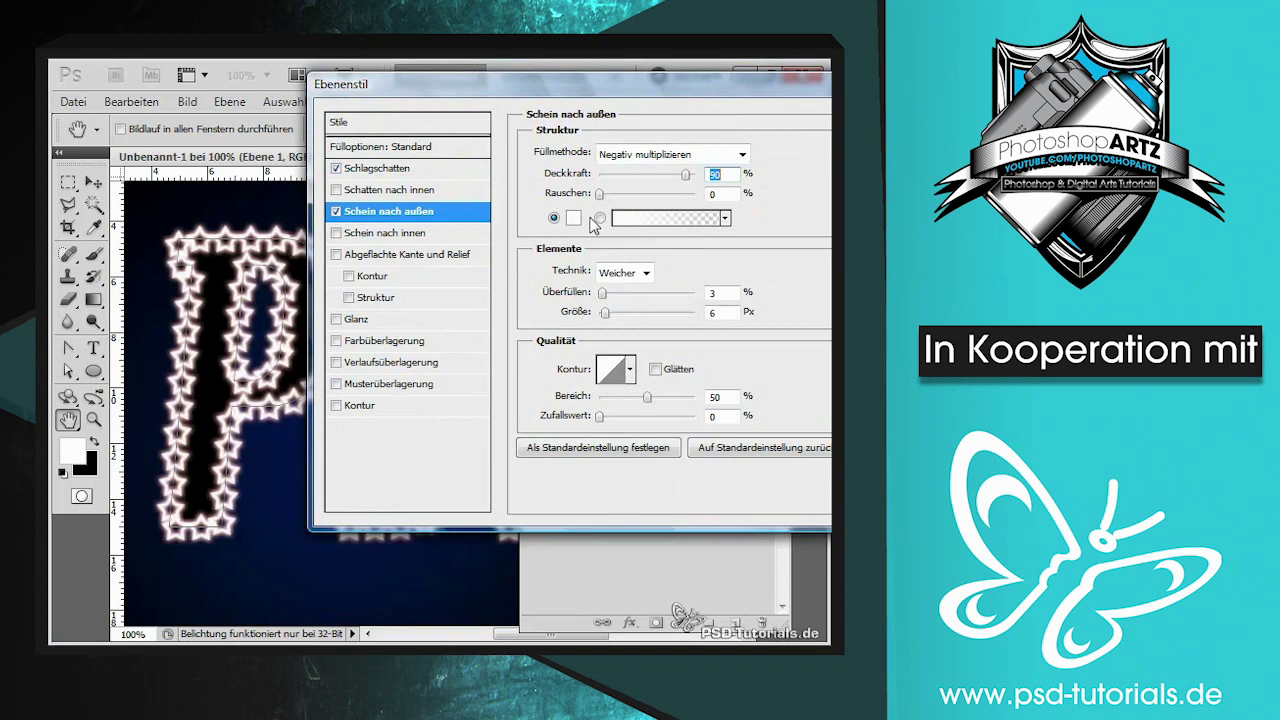
Step: Try several glow contours, settle on linear, and lower glow opacity to 49%
click(629, 369)
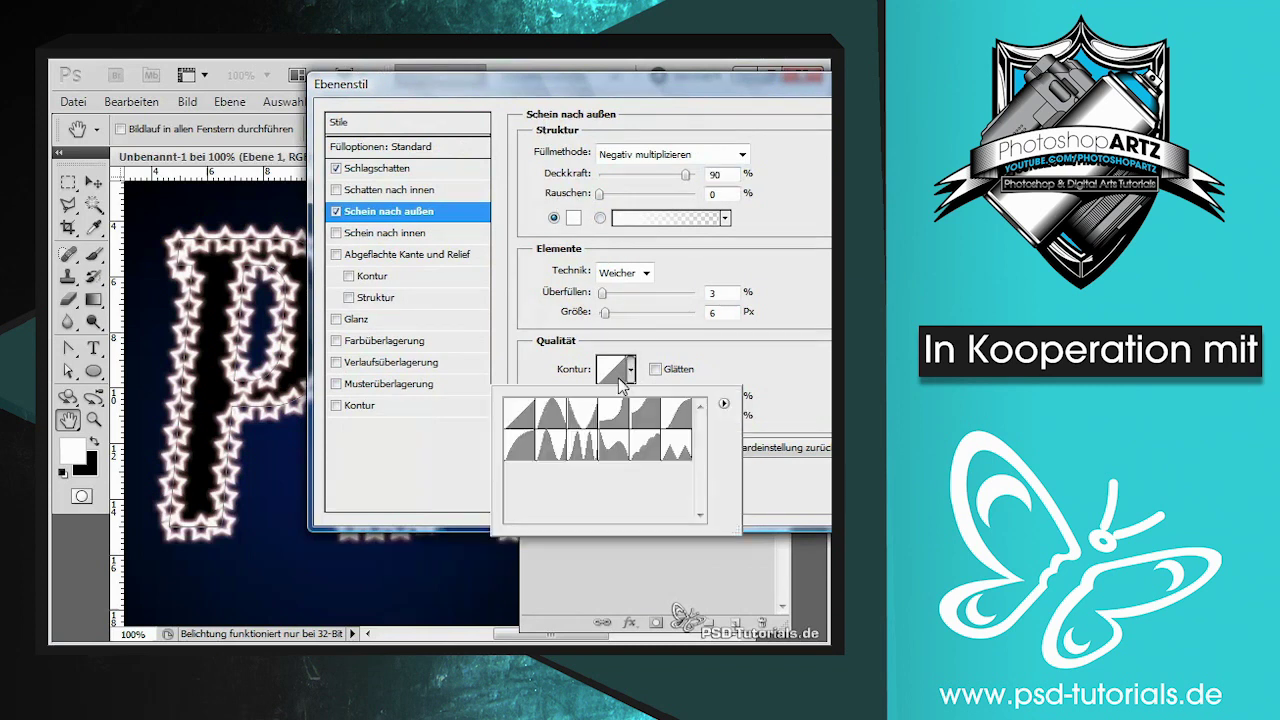
click(582, 412)
click(588, 446)
click(521, 448)
click(613, 446)
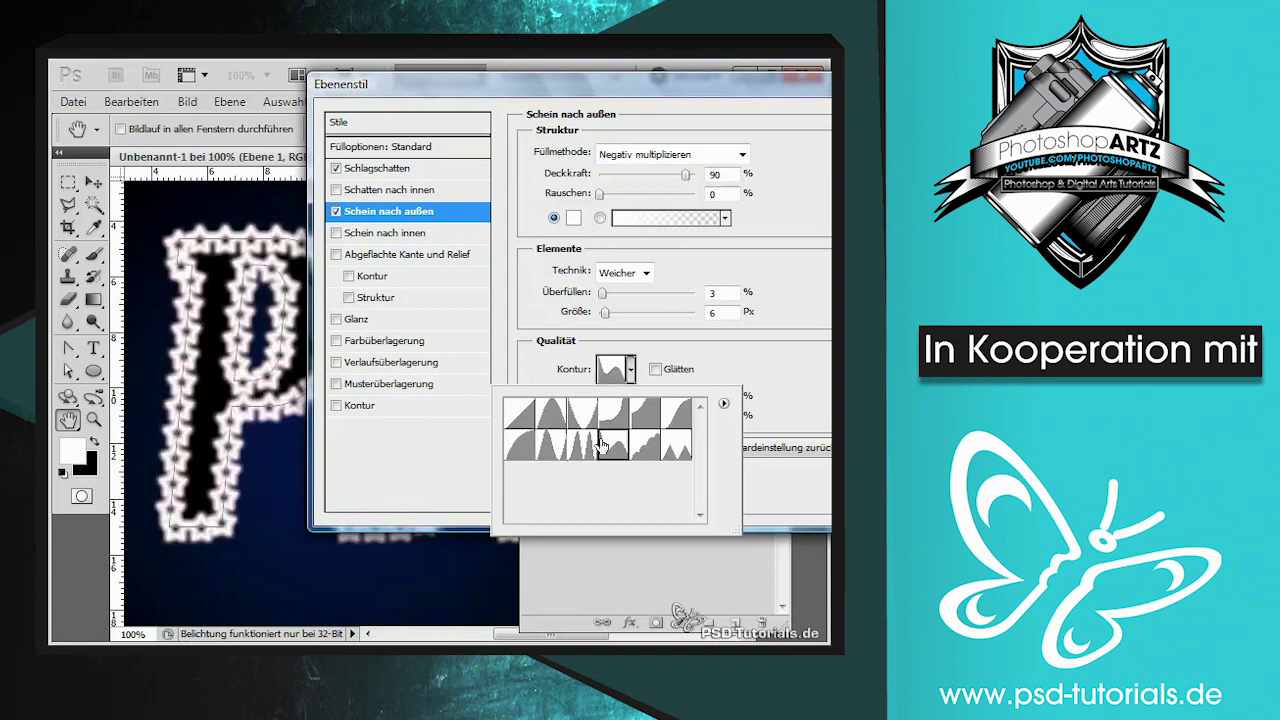
click(635, 444)
click(601, 428)
click(540, 424)
click(506, 413)
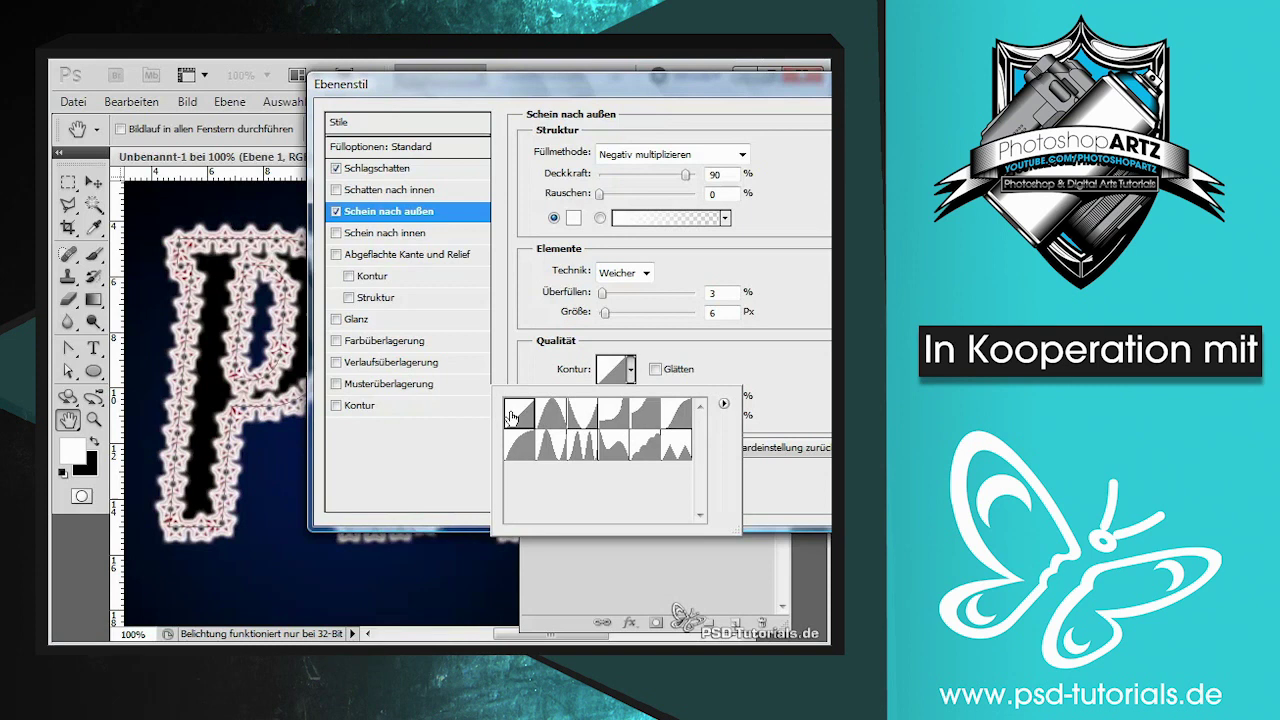
click(688, 188)
drag(686, 175, 646, 175)
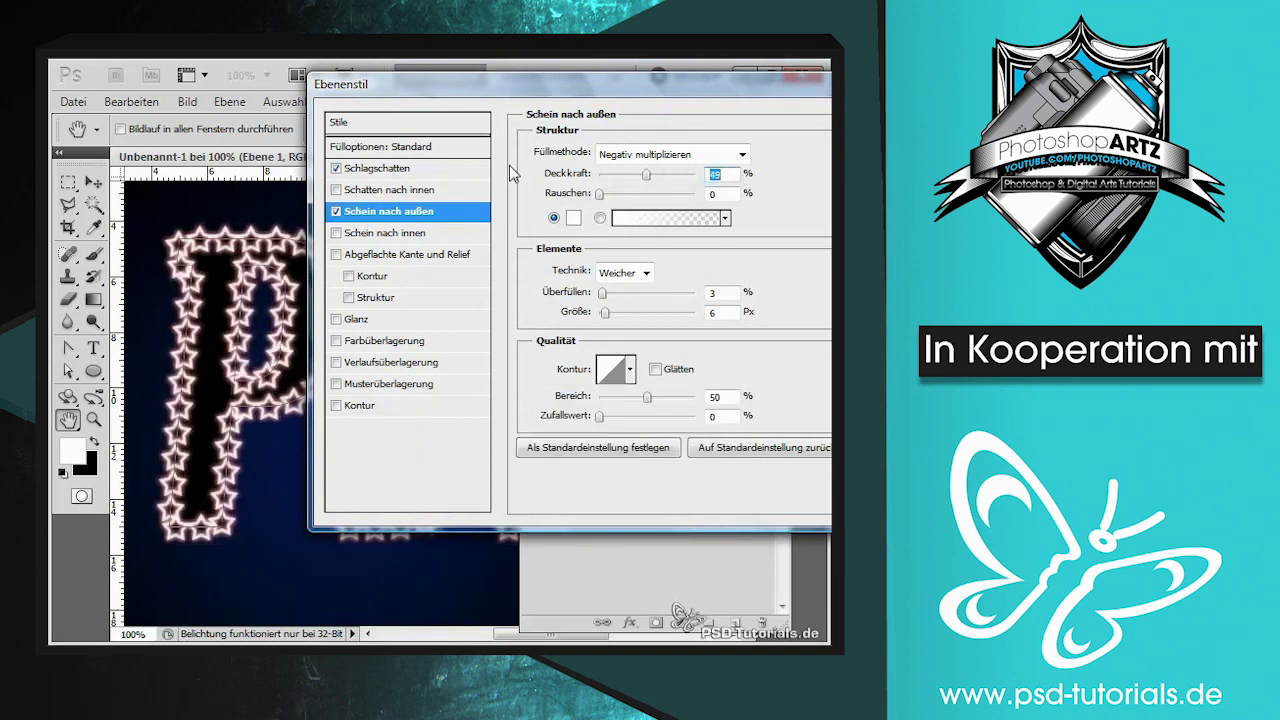
Step: Briefly try bevel and Glanz, then enable a red inner shadow
click(337, 255)
click(337, 319)
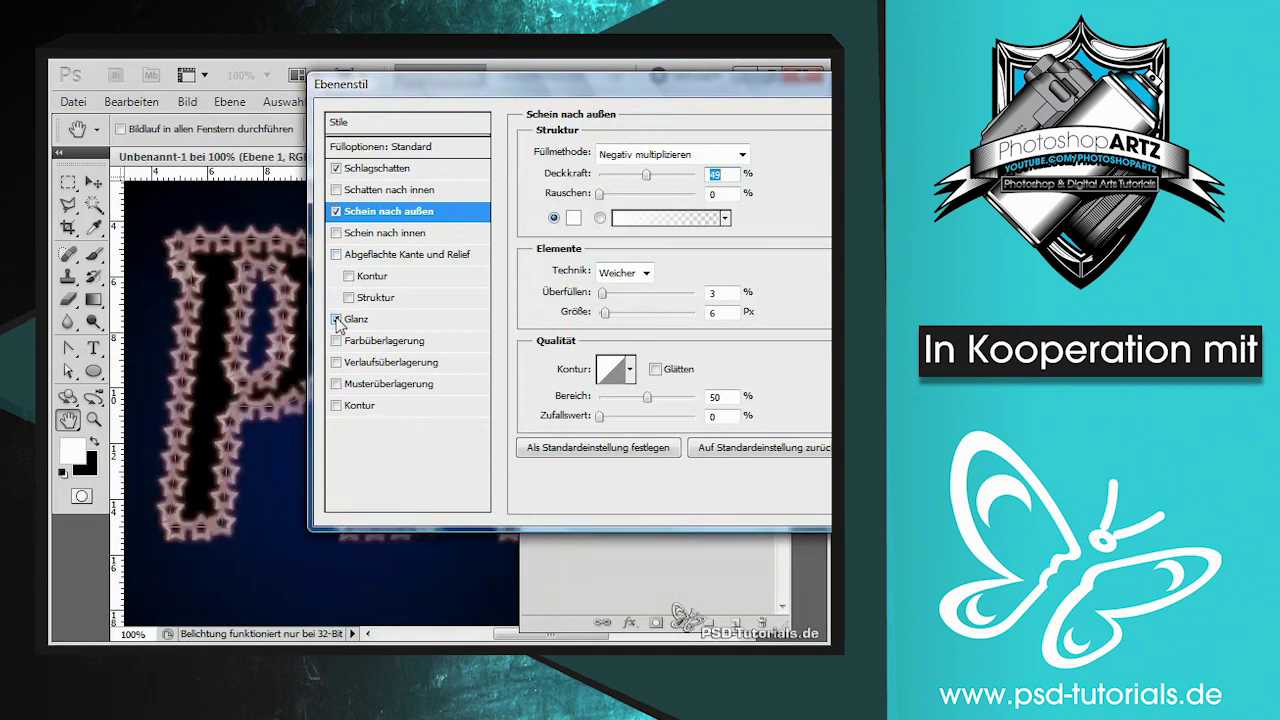
click(337, 189)
click(386, 189)
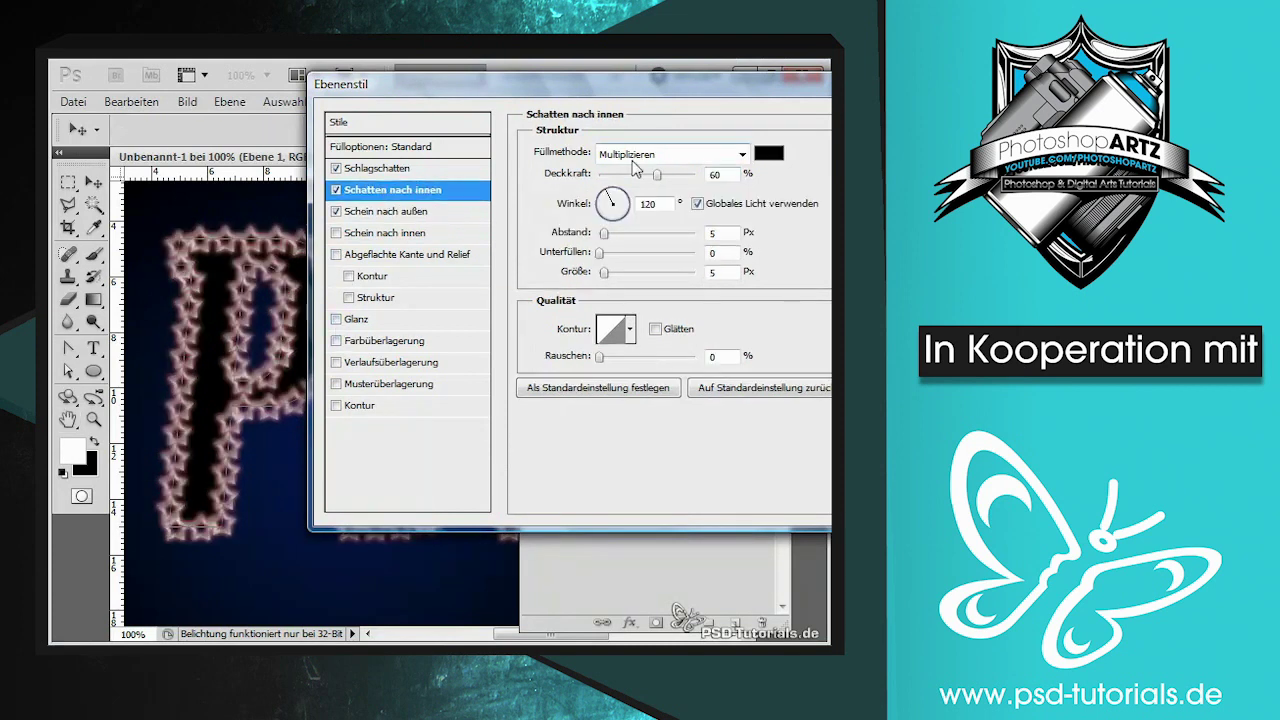
click(768, 153)
click(570, 241)
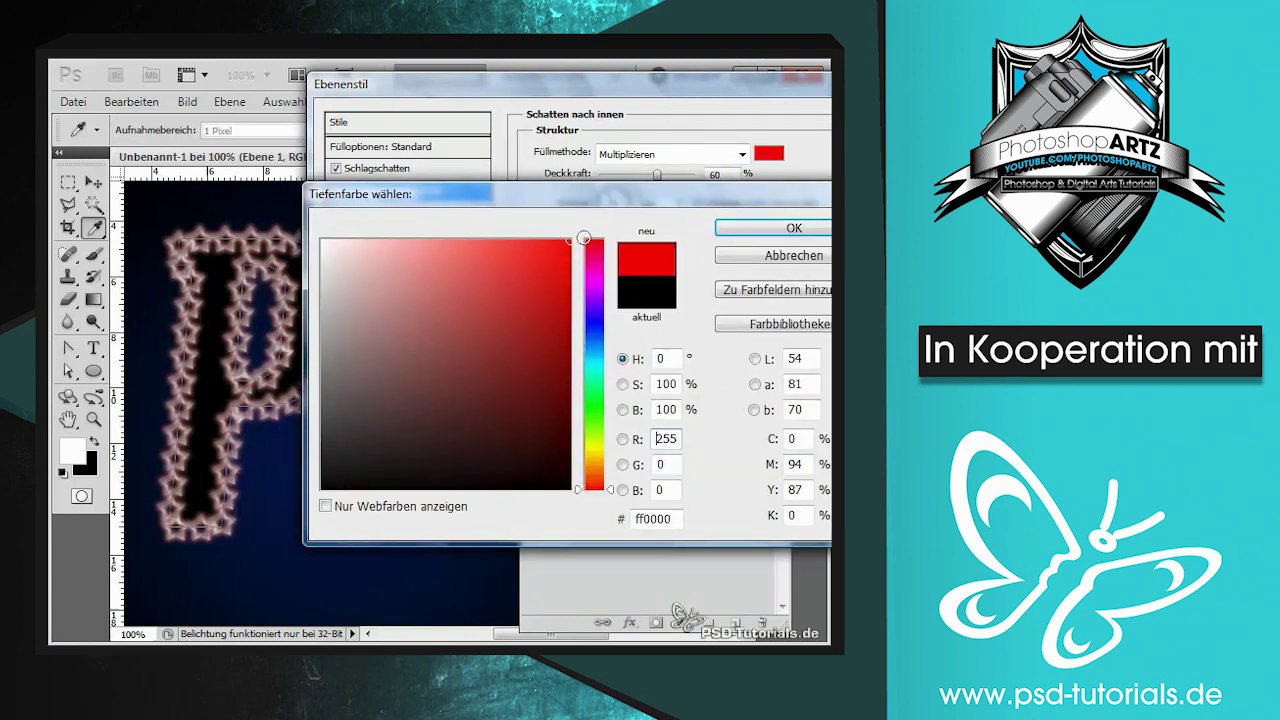
click(793, 228)
Step: Give the inner shadow a multi-peak contour at 74% opacity and apply the style
drag(657, 175, 615, 175)
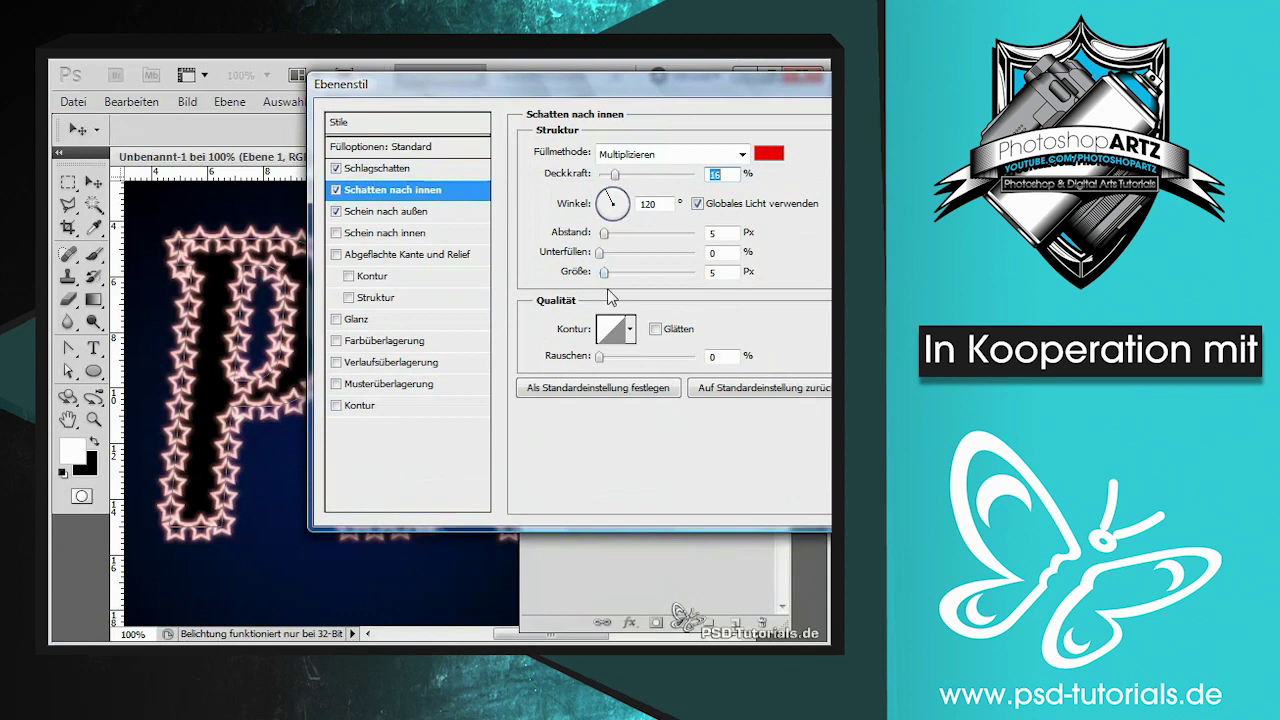
click(630, 329)
click(580, 401)
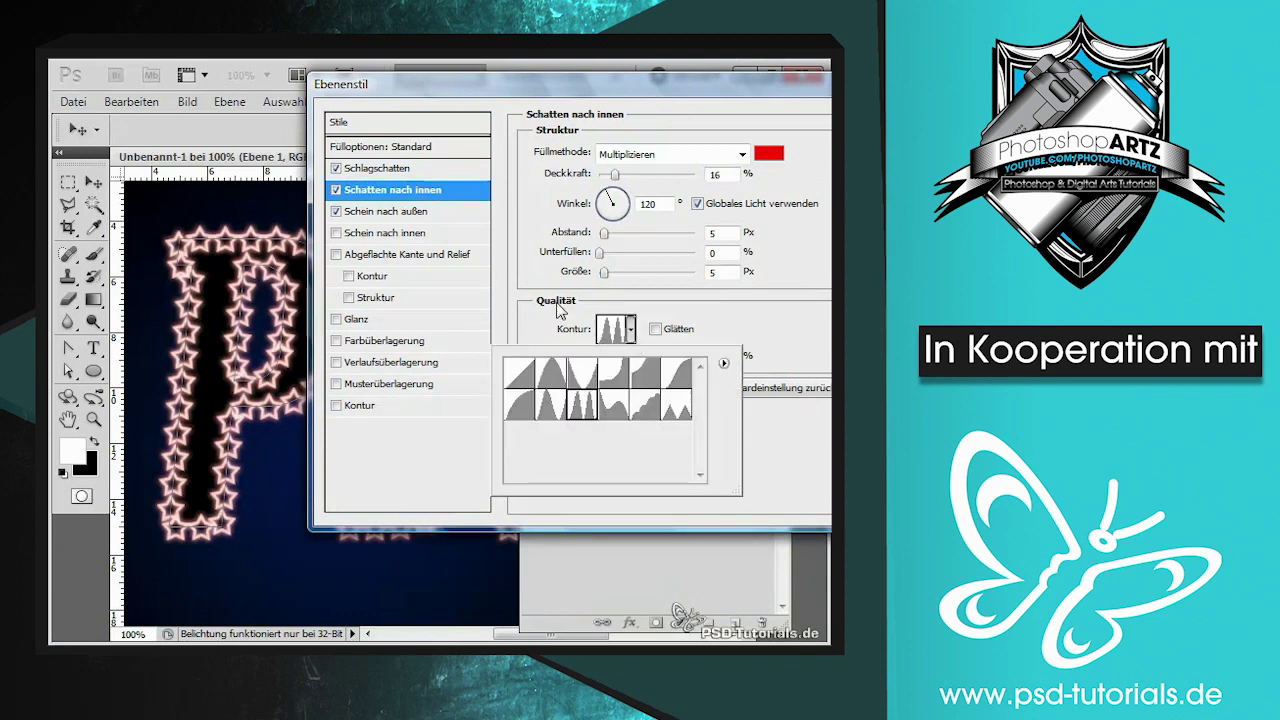
mouse_move(615, 175)
mouse_down()
mouse_move(670, 175)
mouse_move(629, 195)
mouse_up()
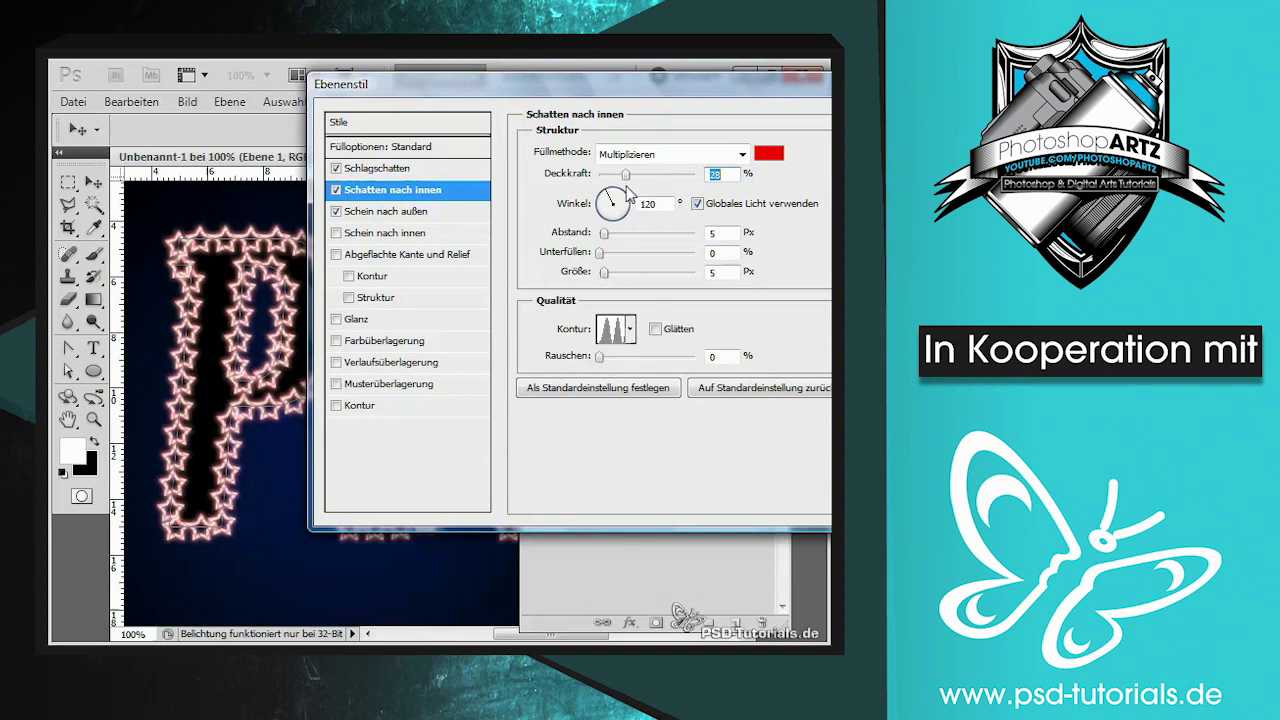
key(Return)
key(b)
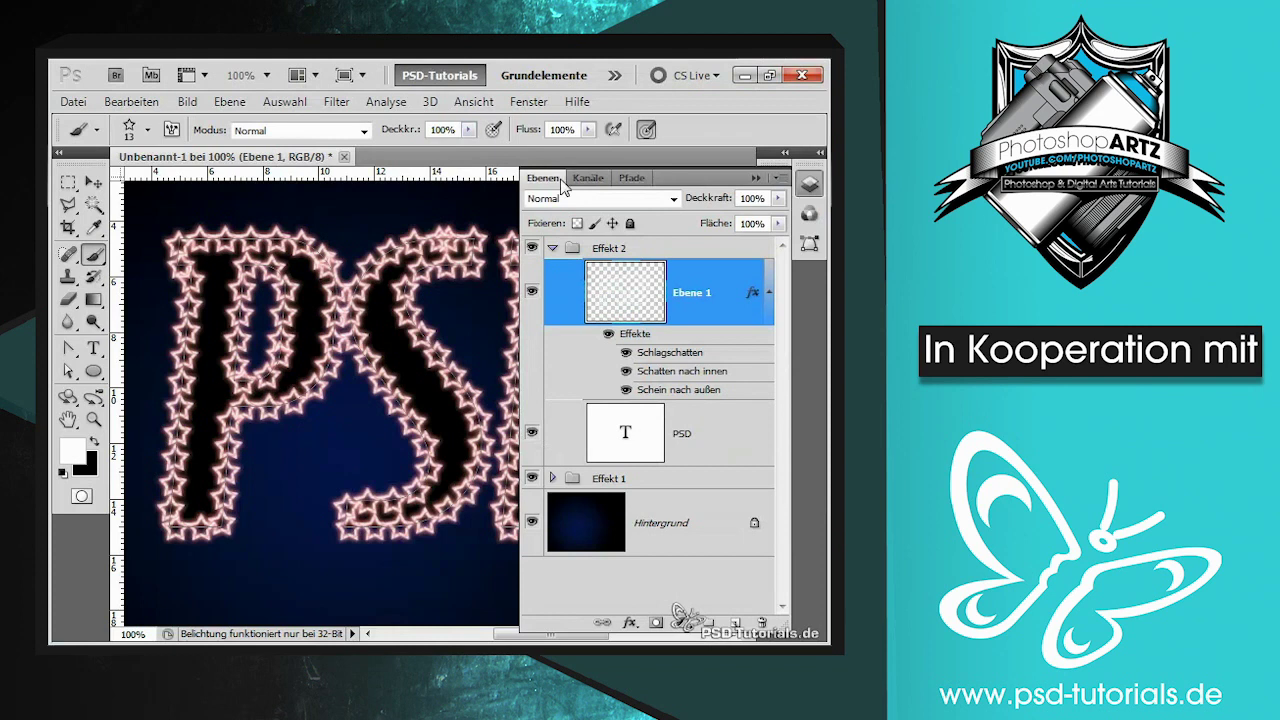
Step: Open and dismiss the View menu, then bring up the layers panel
click(507, 480)
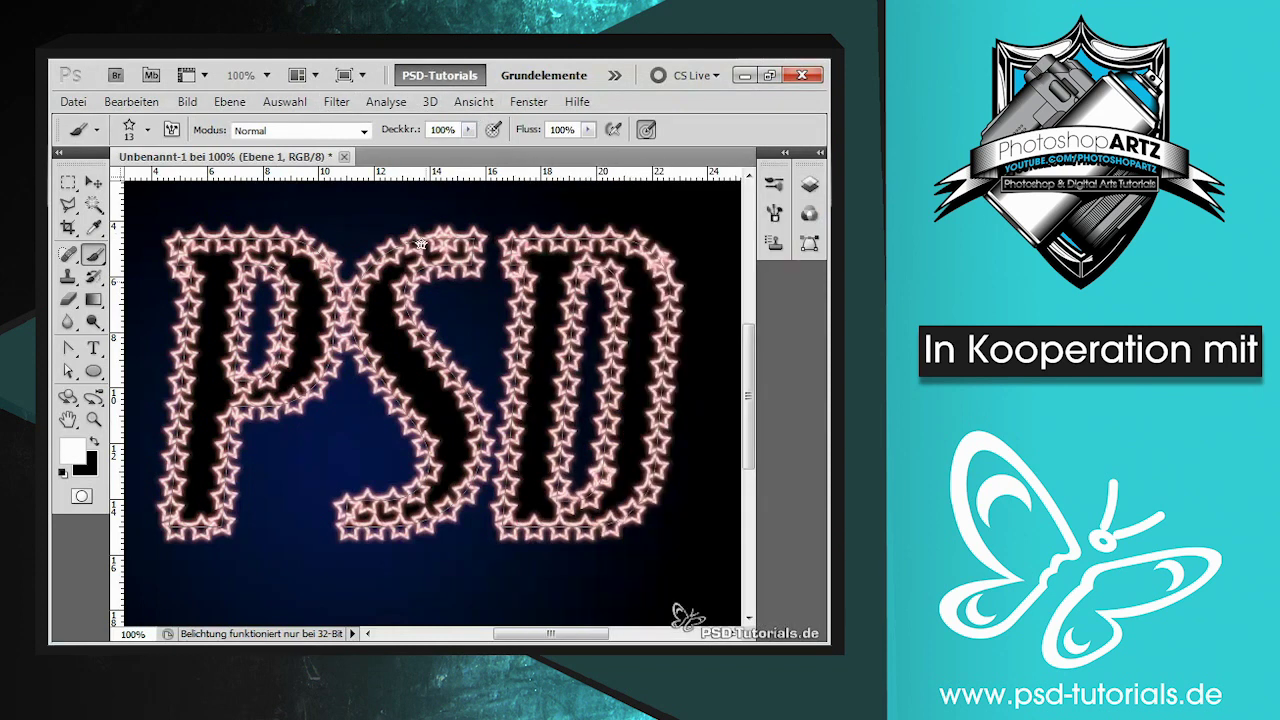
click(473, 101)
mouse_move(540, 391)
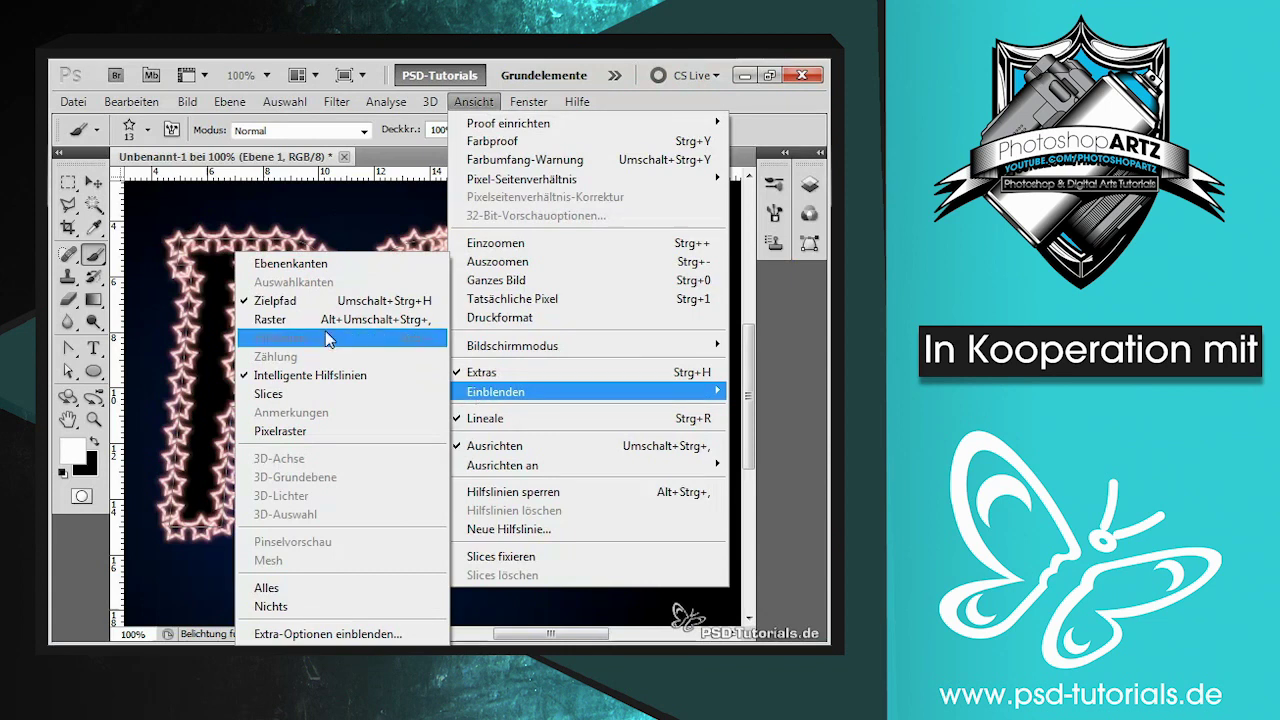
click(297, 314)
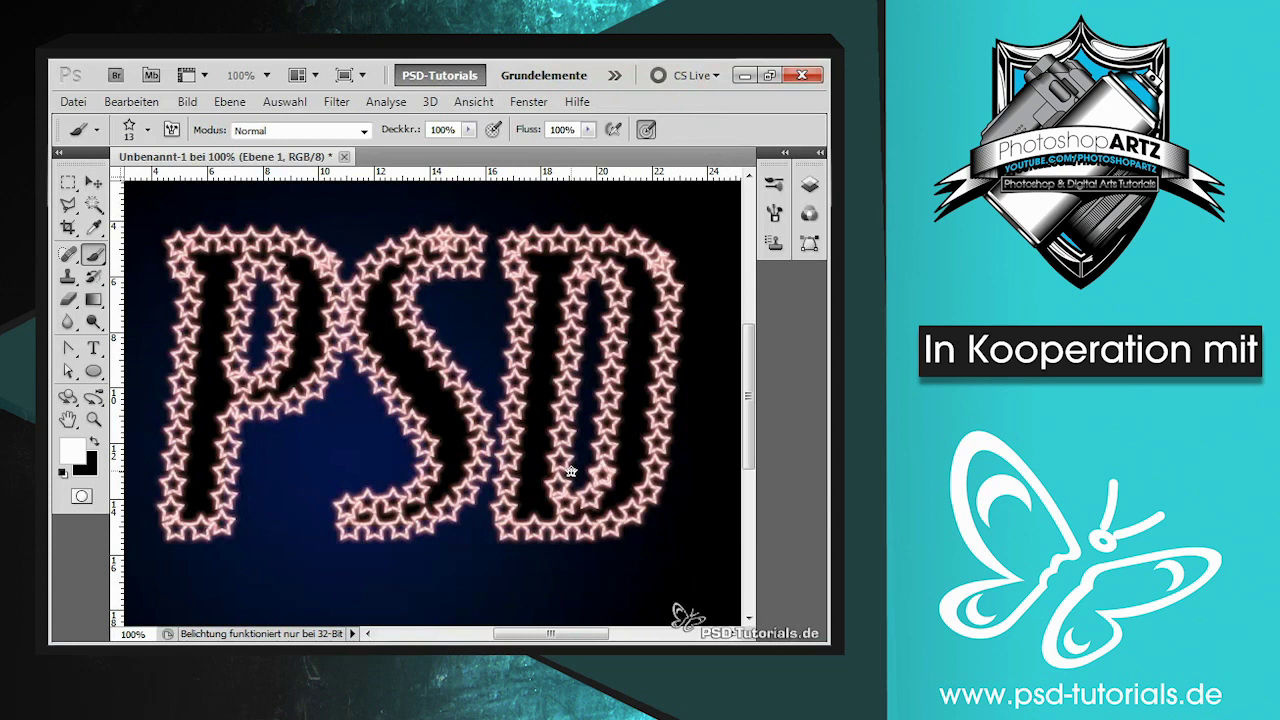
key(F7)
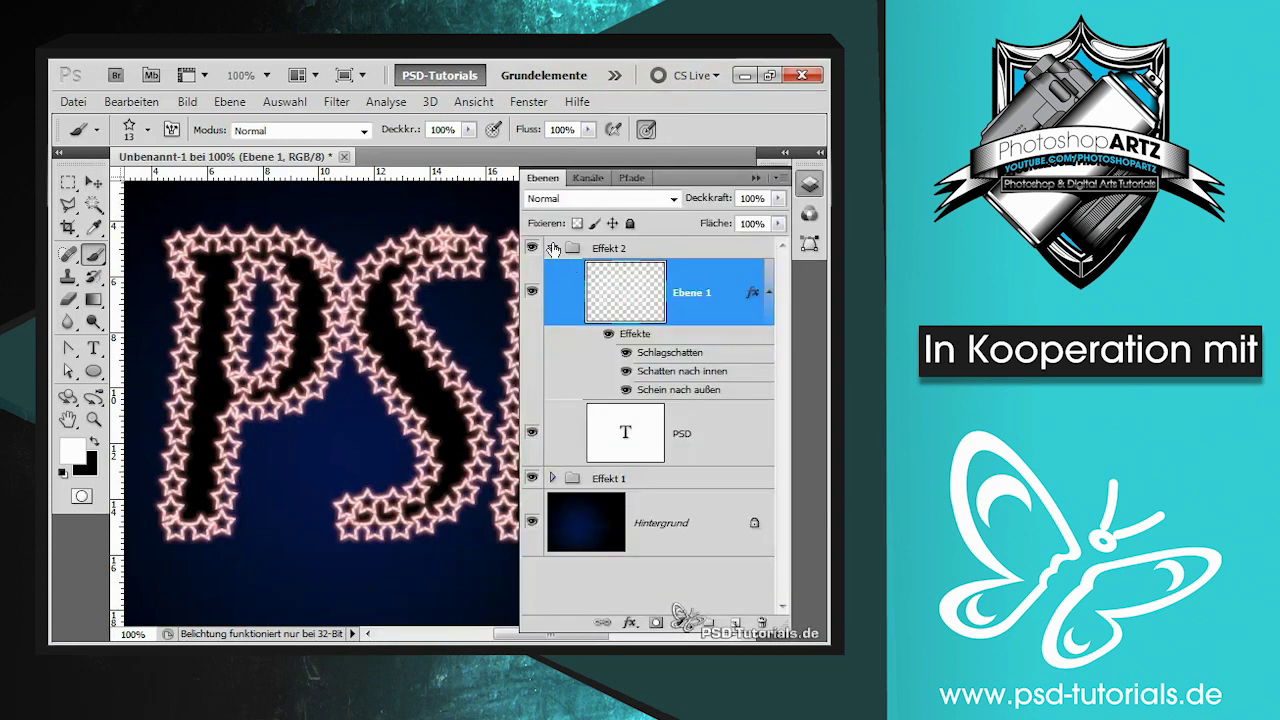
Step: Hide and collapse the Effekt 1 and Effekt 2 groups
click(552, 248)
click(552, 249)
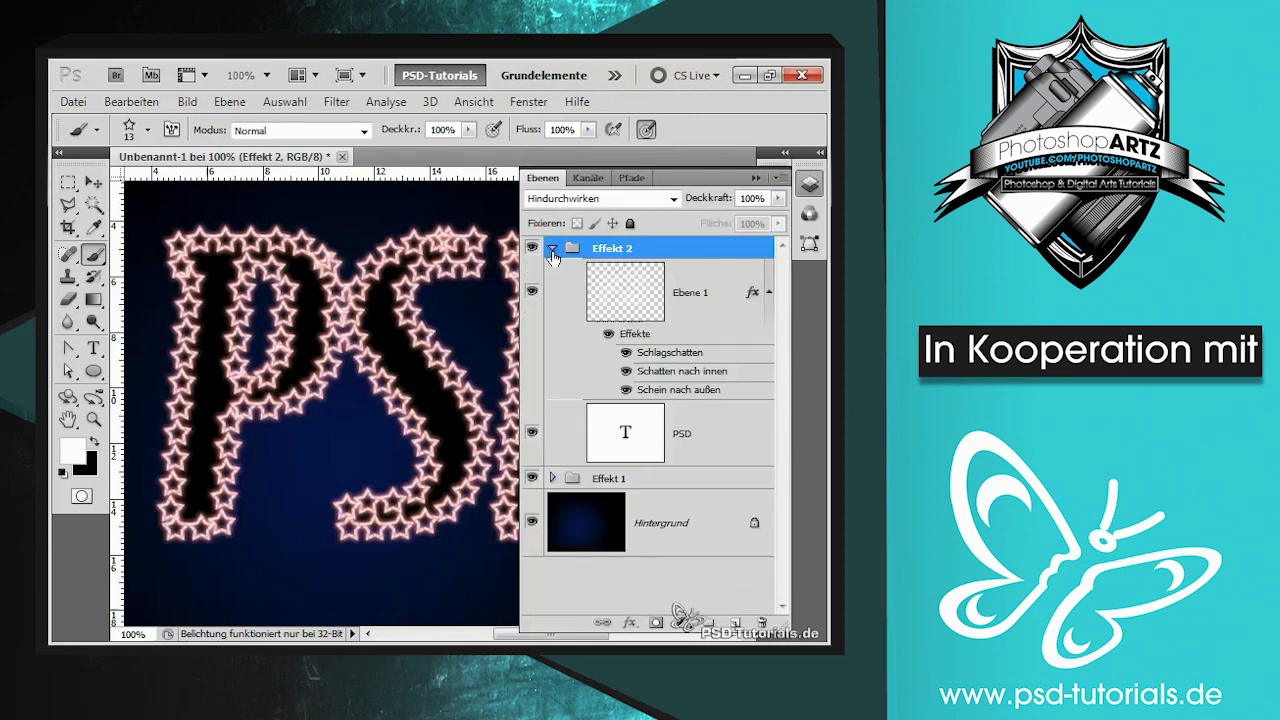
click(552, 478)
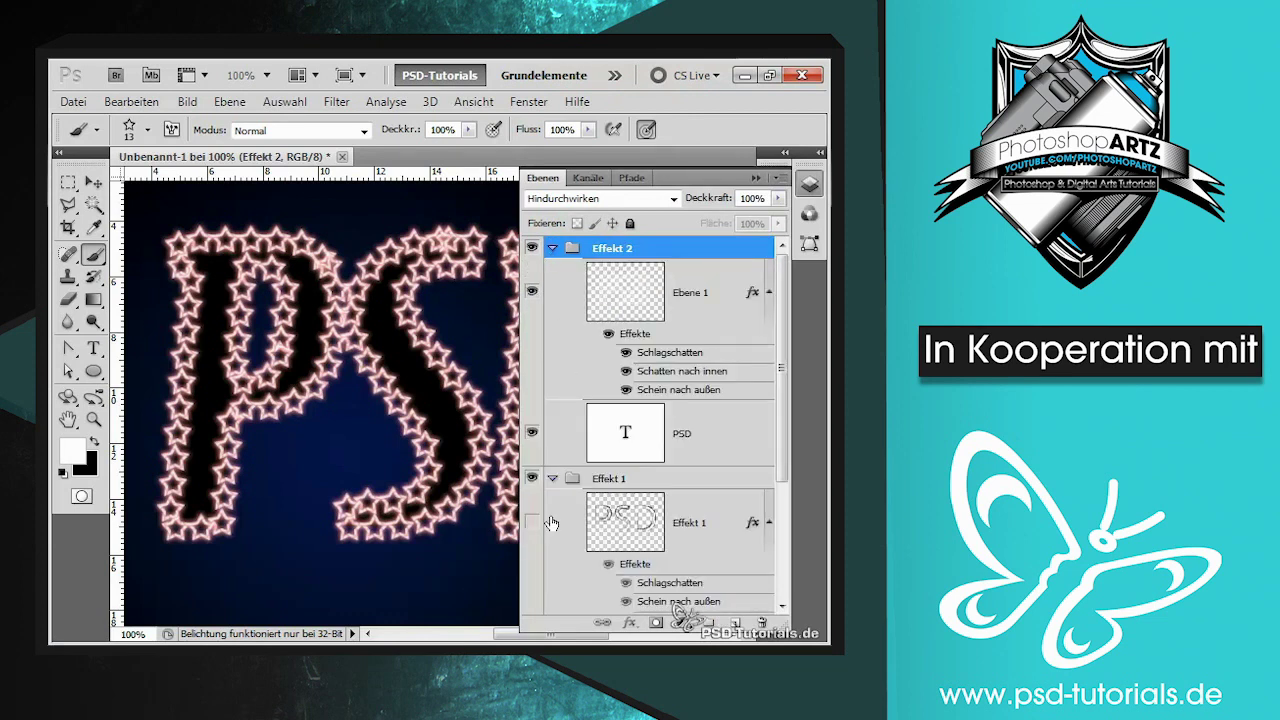
click(532, 522)
scroll(535, 540, down, 2)
click(532, 594)
click(532, 411)
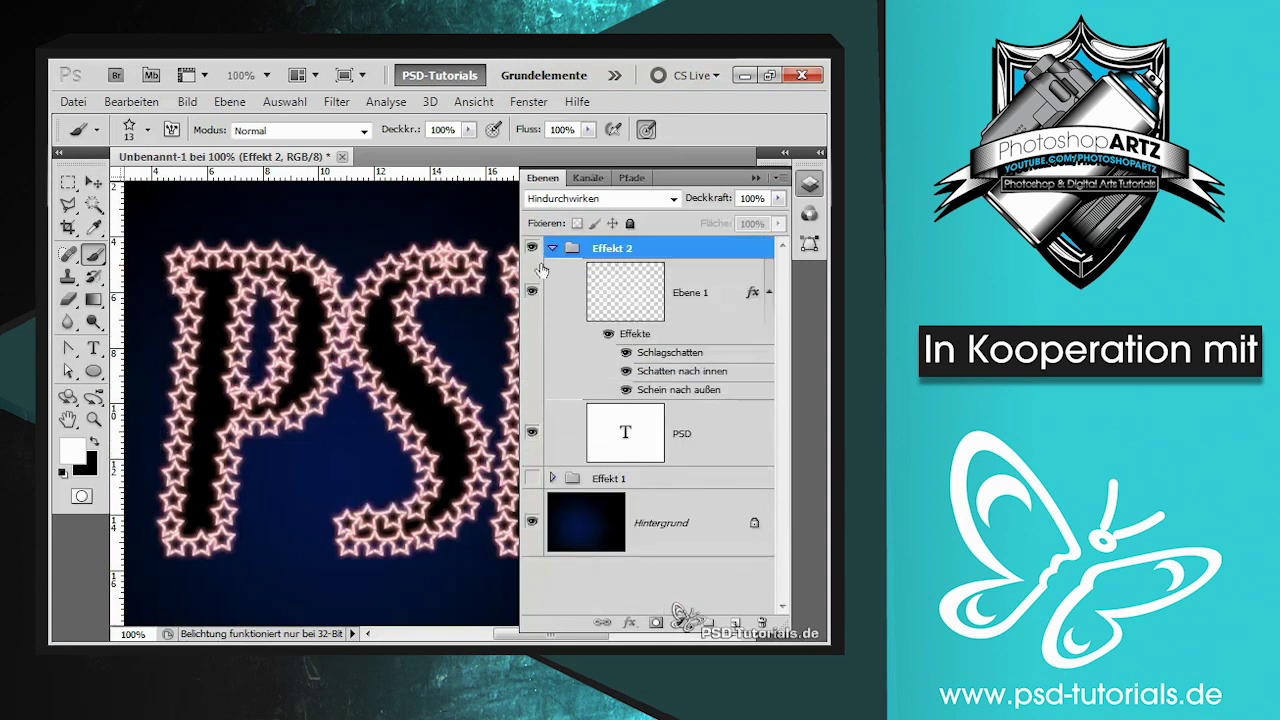
click(532, 247)
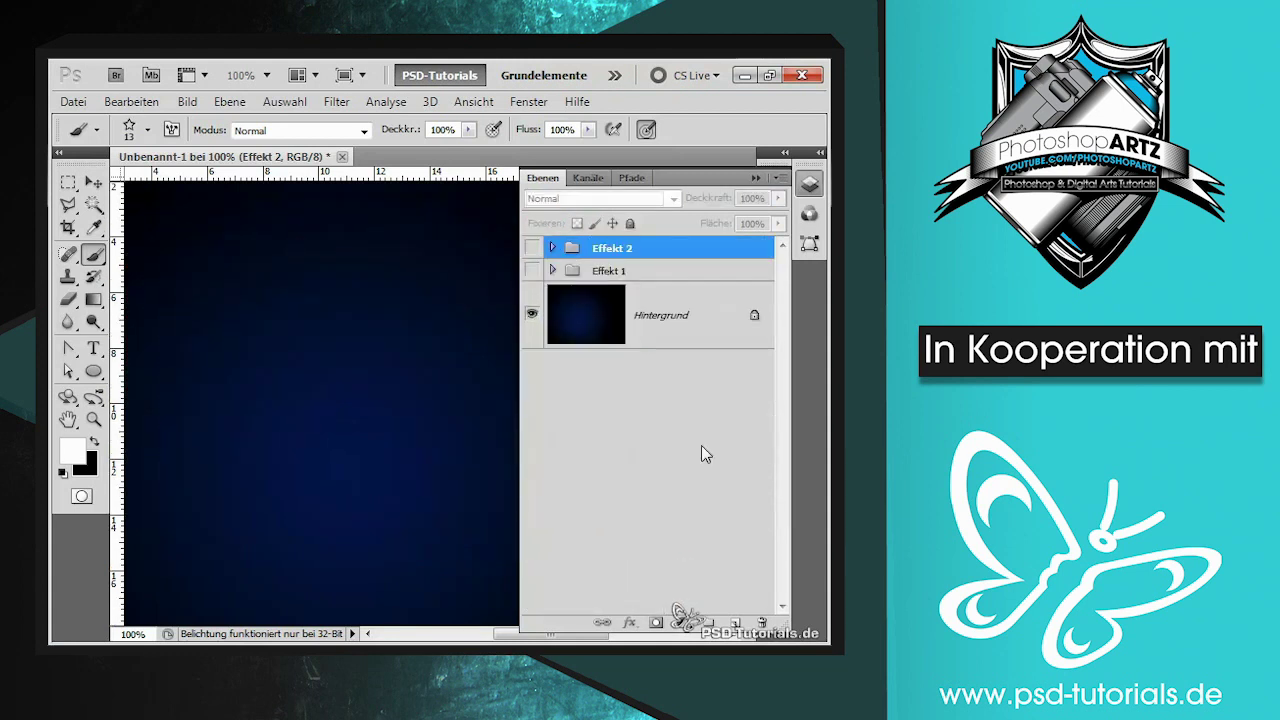
Step: Create a new layer group named 'Effekt 3' and expand it
click(703, 622)
double_click(604, 248)
text(Effekt 3)
key(Return)
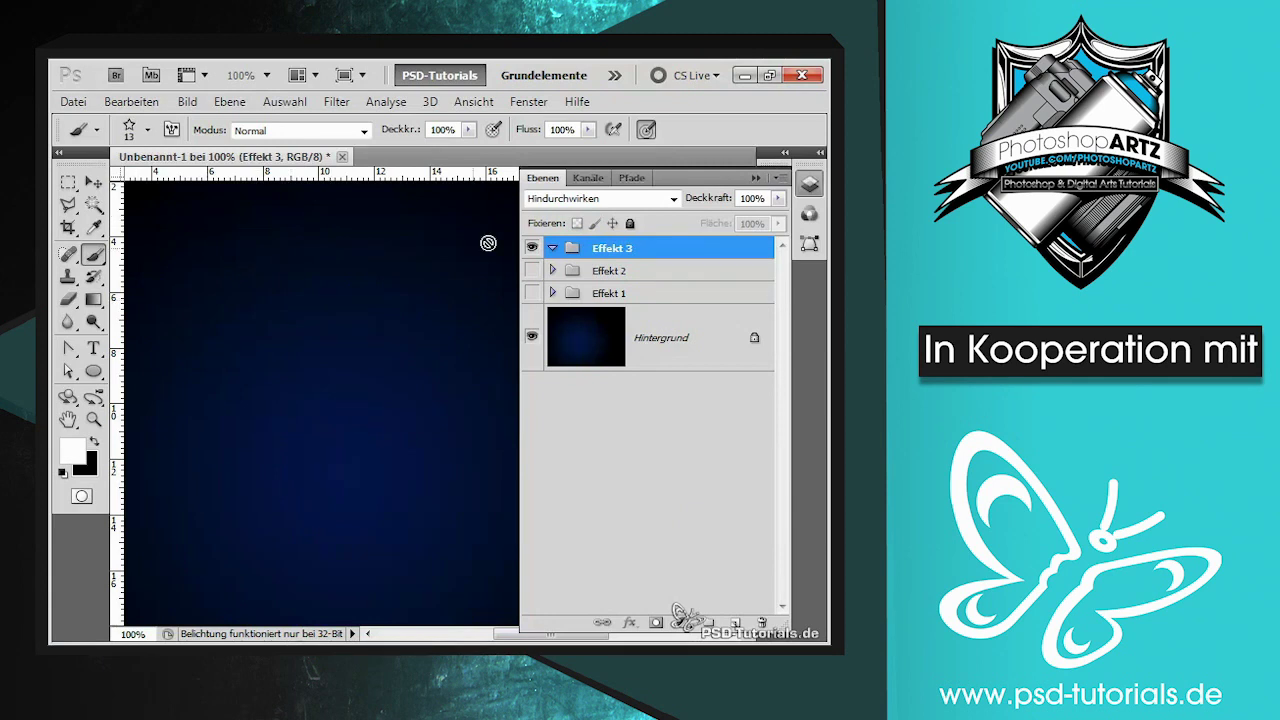
click(553, 248)
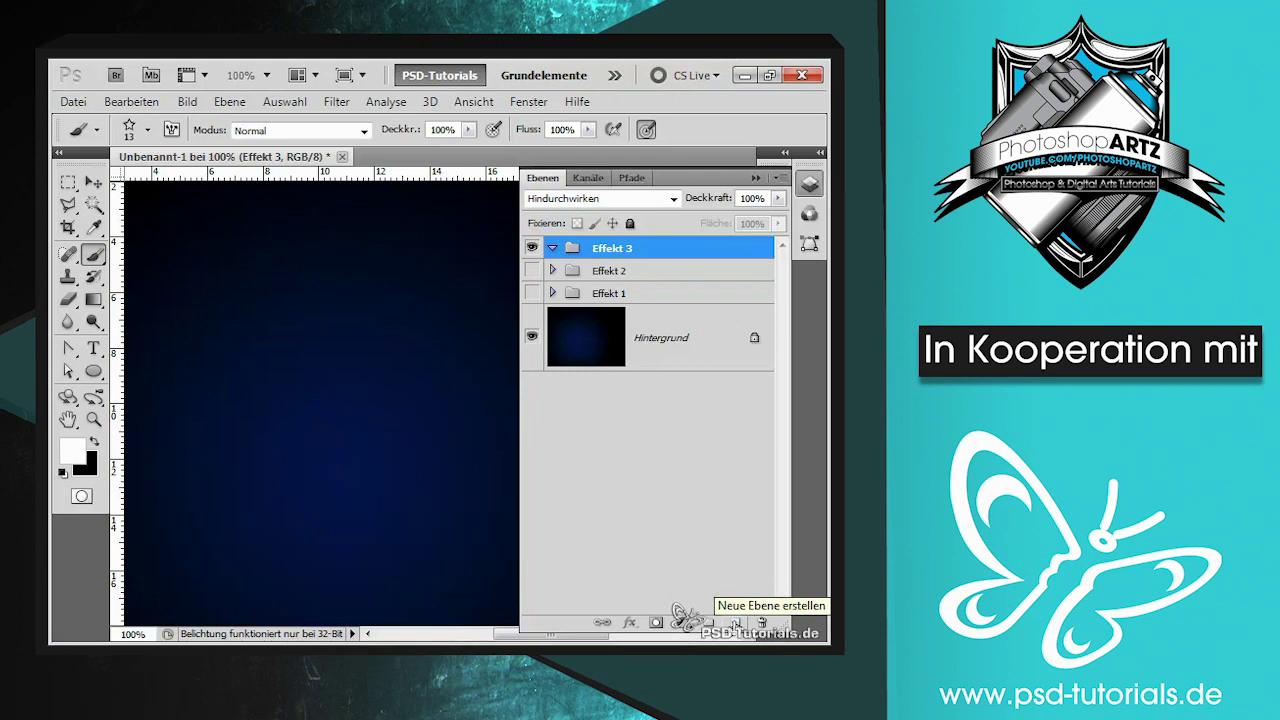
Step: Type 'PSD' as a new text layer and move it into view
click(93, 348)
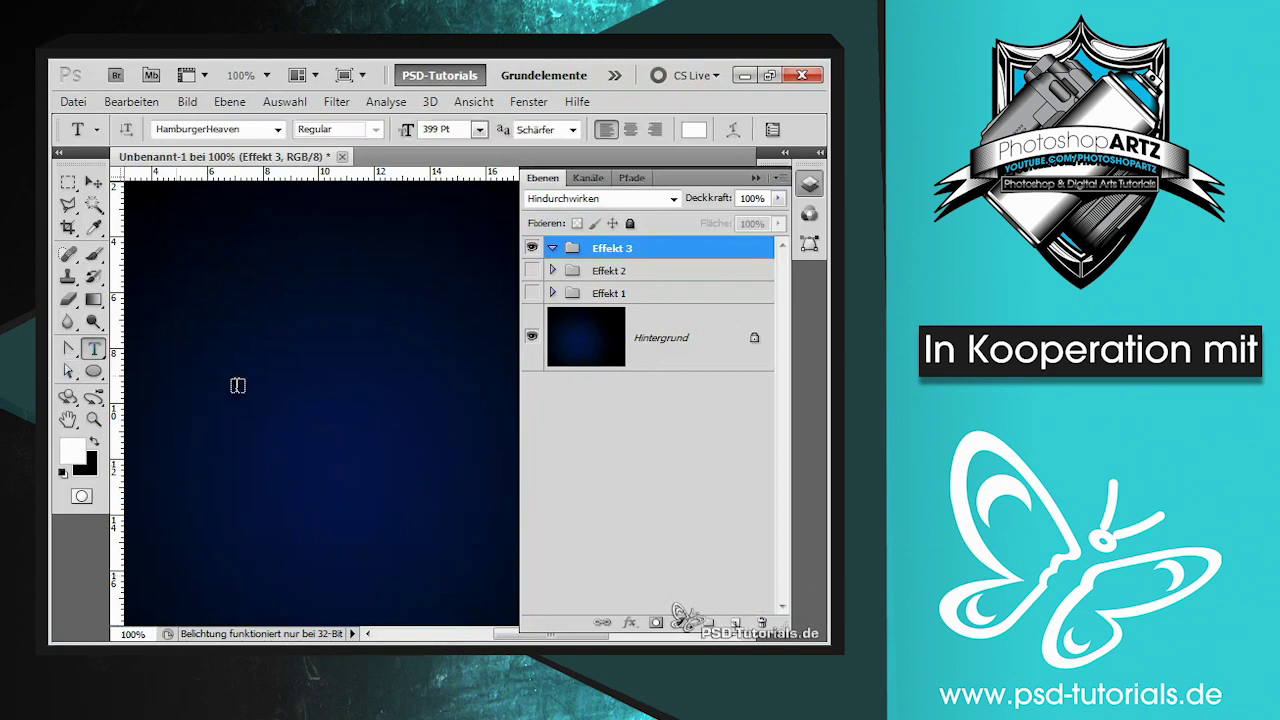
click(221, 421)
text(P)
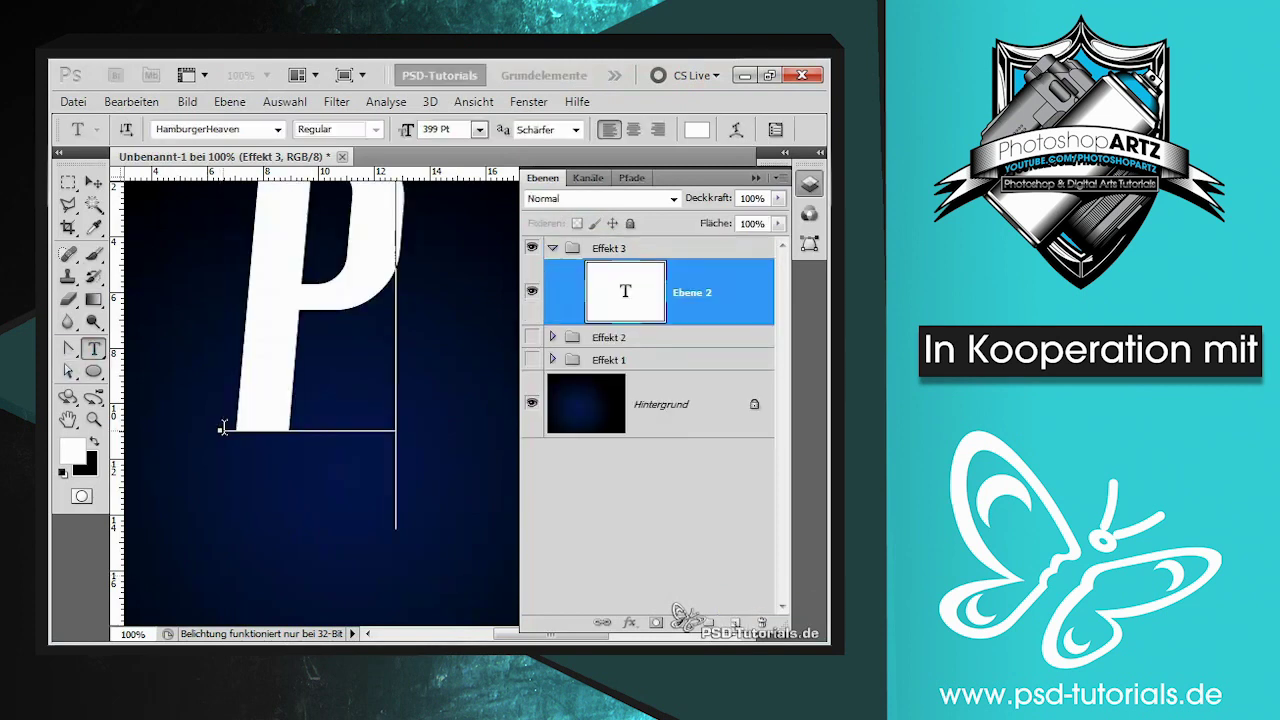
text(SD)
key(ctrl+minus)
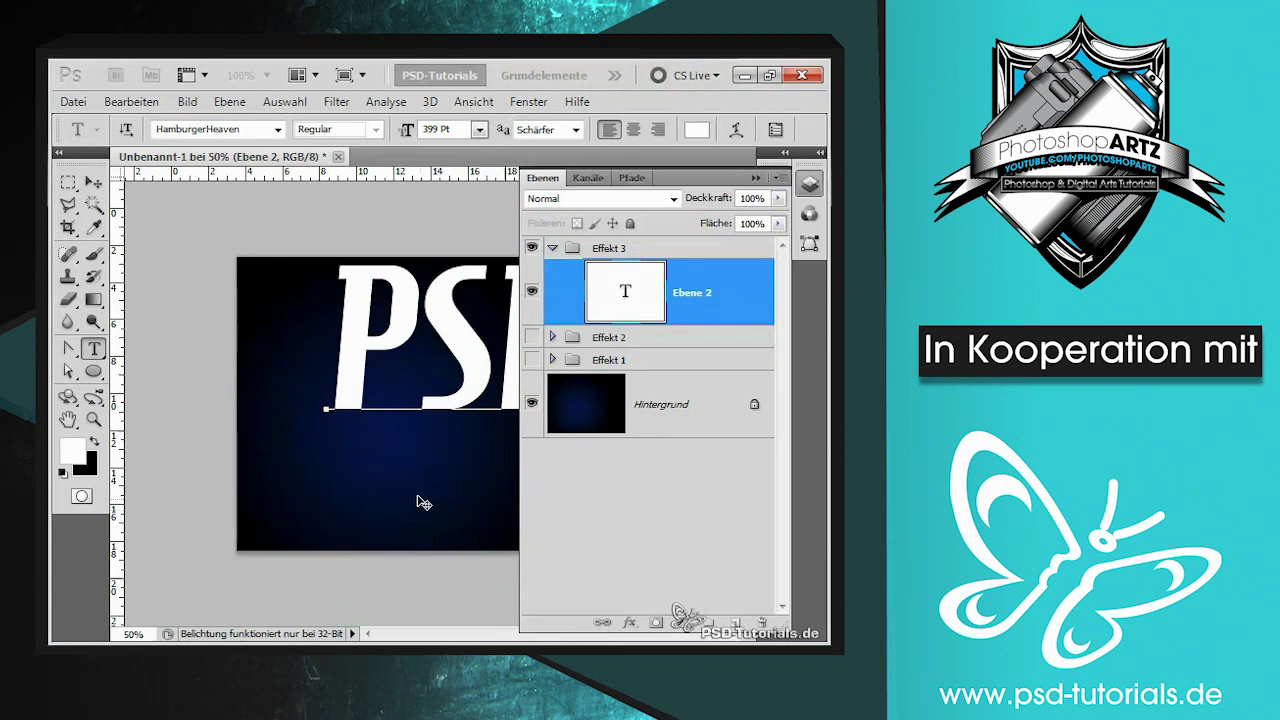
drag(414, 506, 343, 560)
Step: Set the PSD text font to Futura Md BT Bold and commit the text
key(ctrl+a)
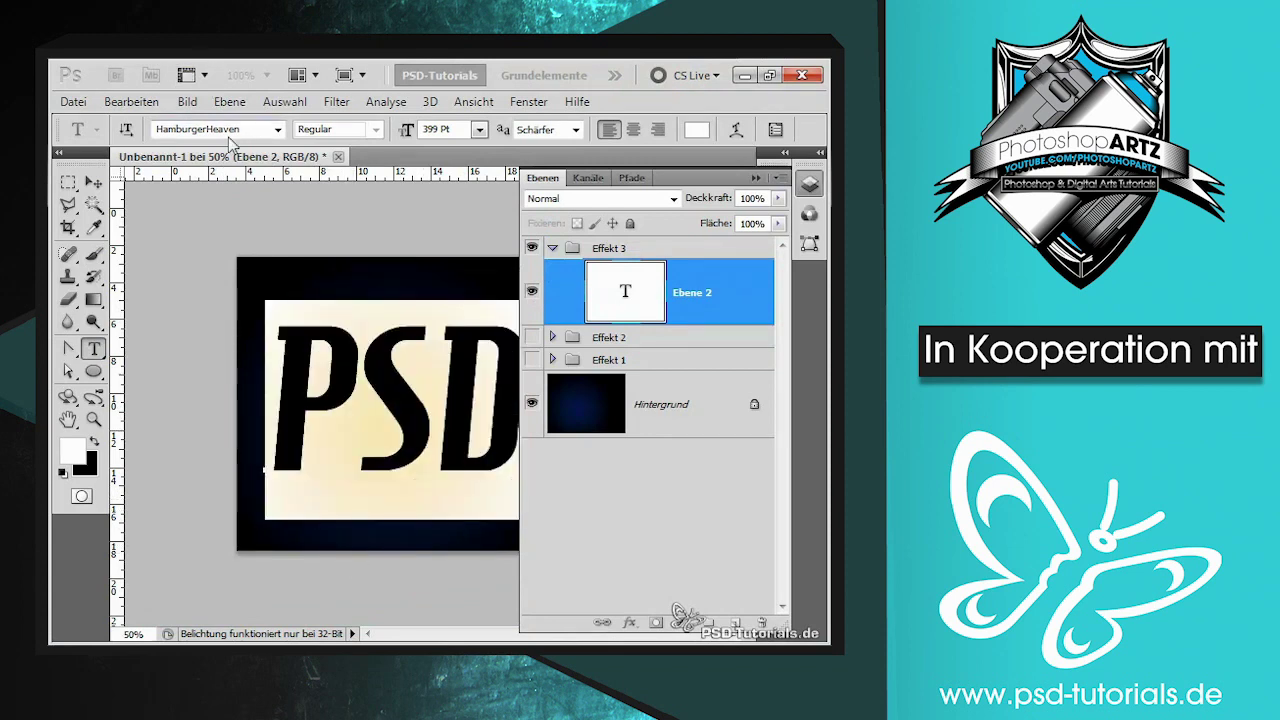
click(252, 130)
text(Futura Md BT)
key(Return)
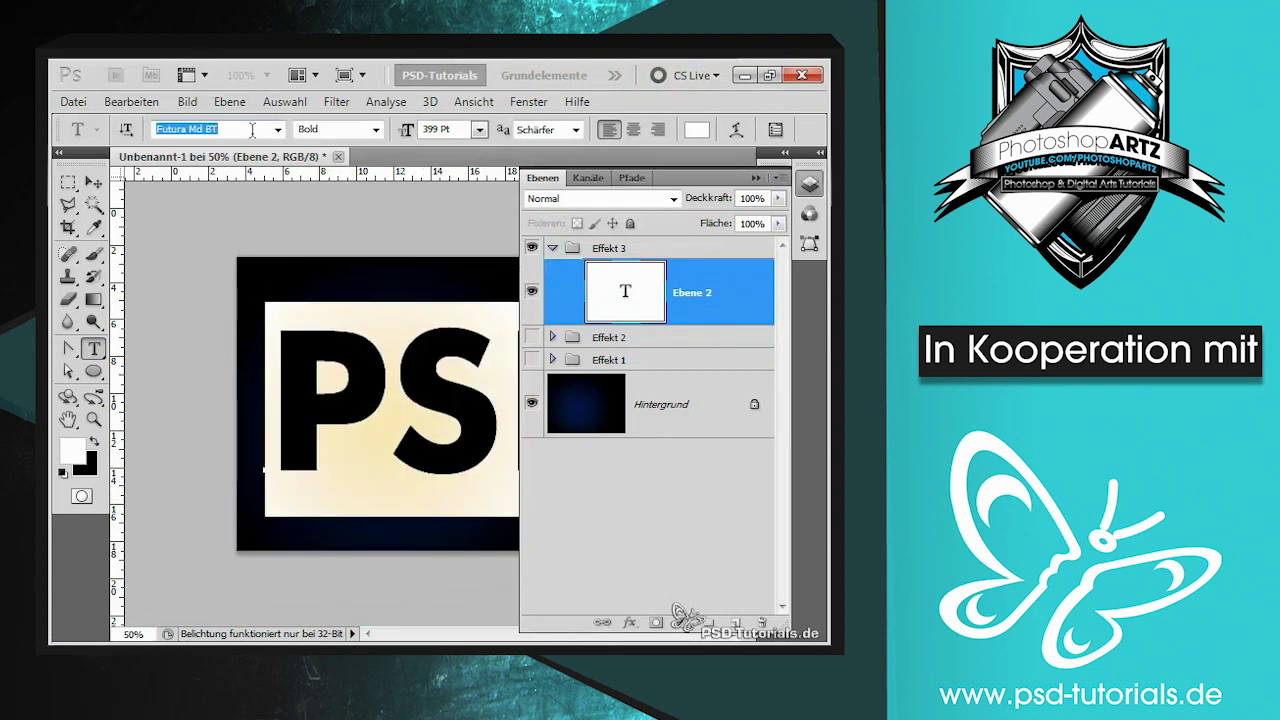
click(93, 182)
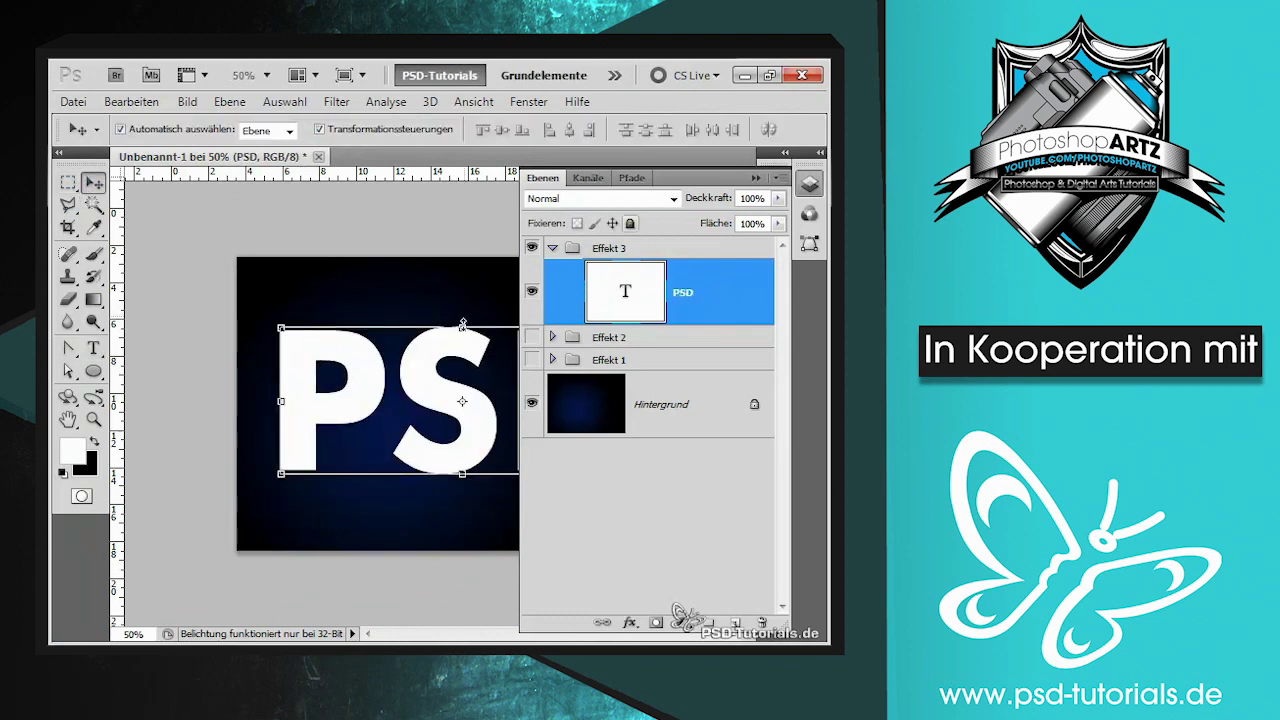
Step: Move and scale the PSD text to fit across the blue background
click(756, 179)
drag(529, 362, 513, 371)
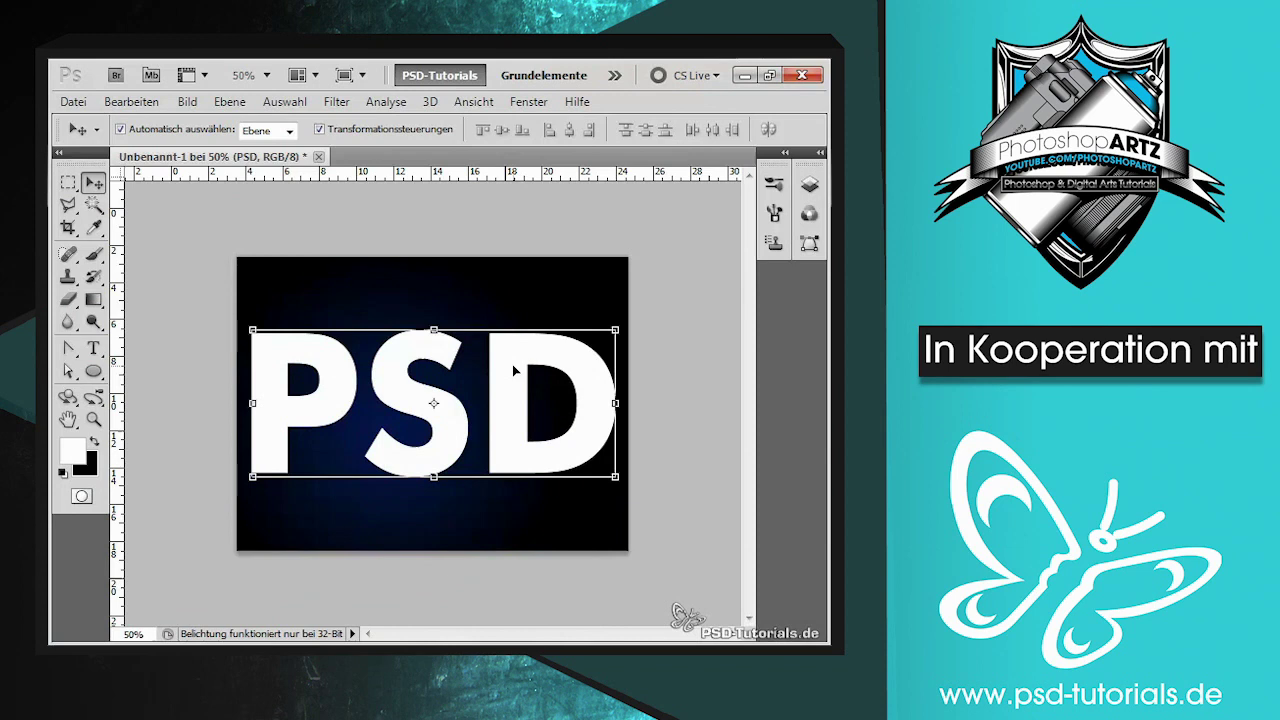
drag(618, 405, 581, 412)
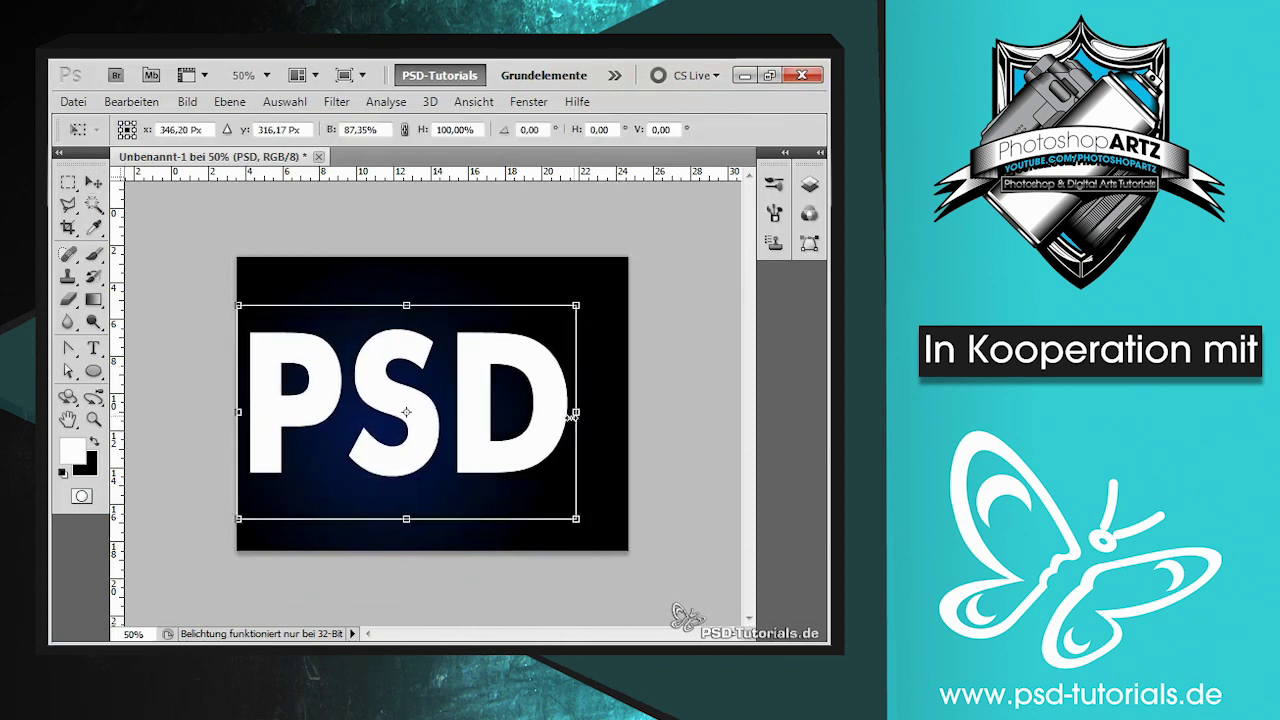
drag(491, 408, 503, 408)
key(Return)
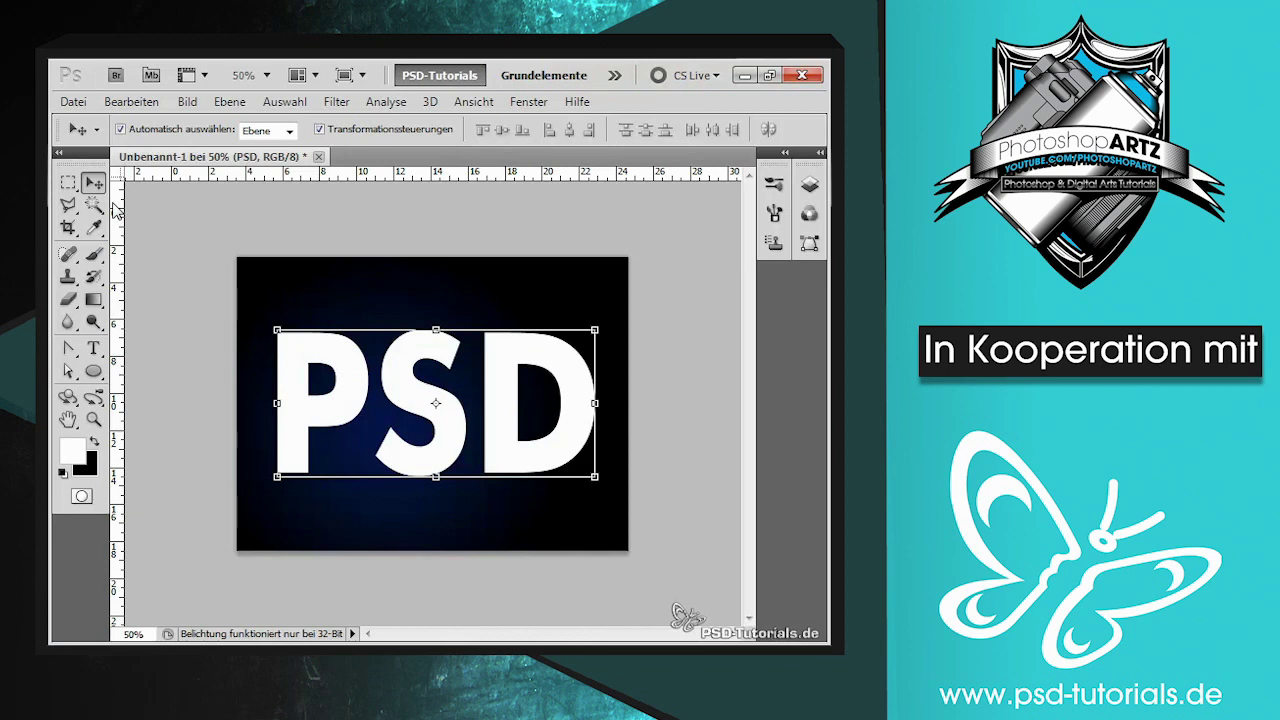
key(alt+d)
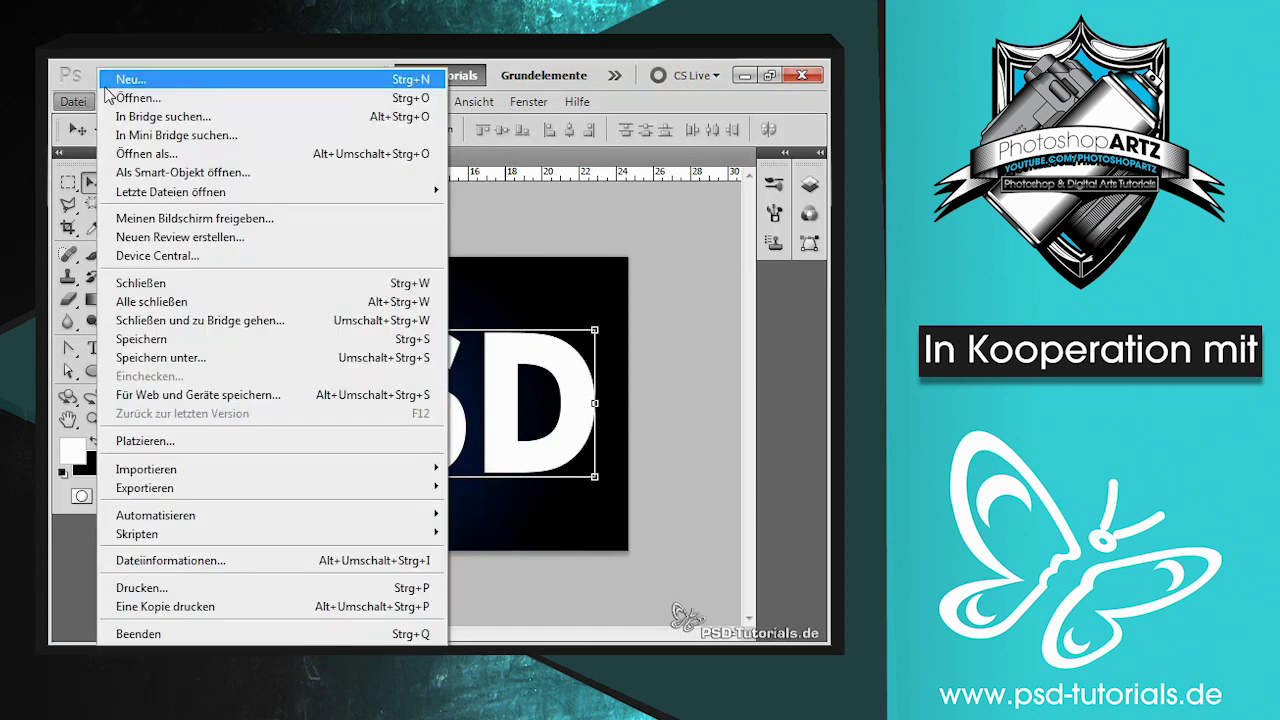
Step: Create a new 300 x 200 document, Unbenannt-2
click(108, 86)
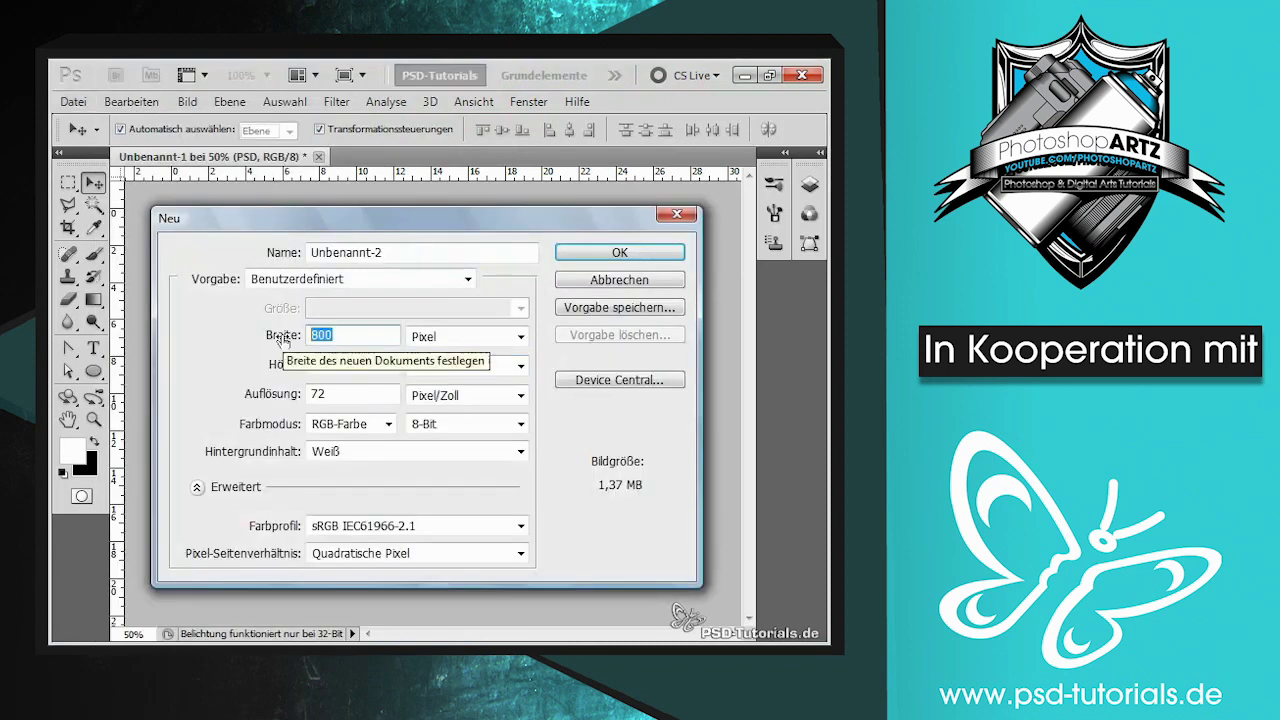
text(300)
key(Tab)
key(Tab)
text(200)
key(ctrl+plus)
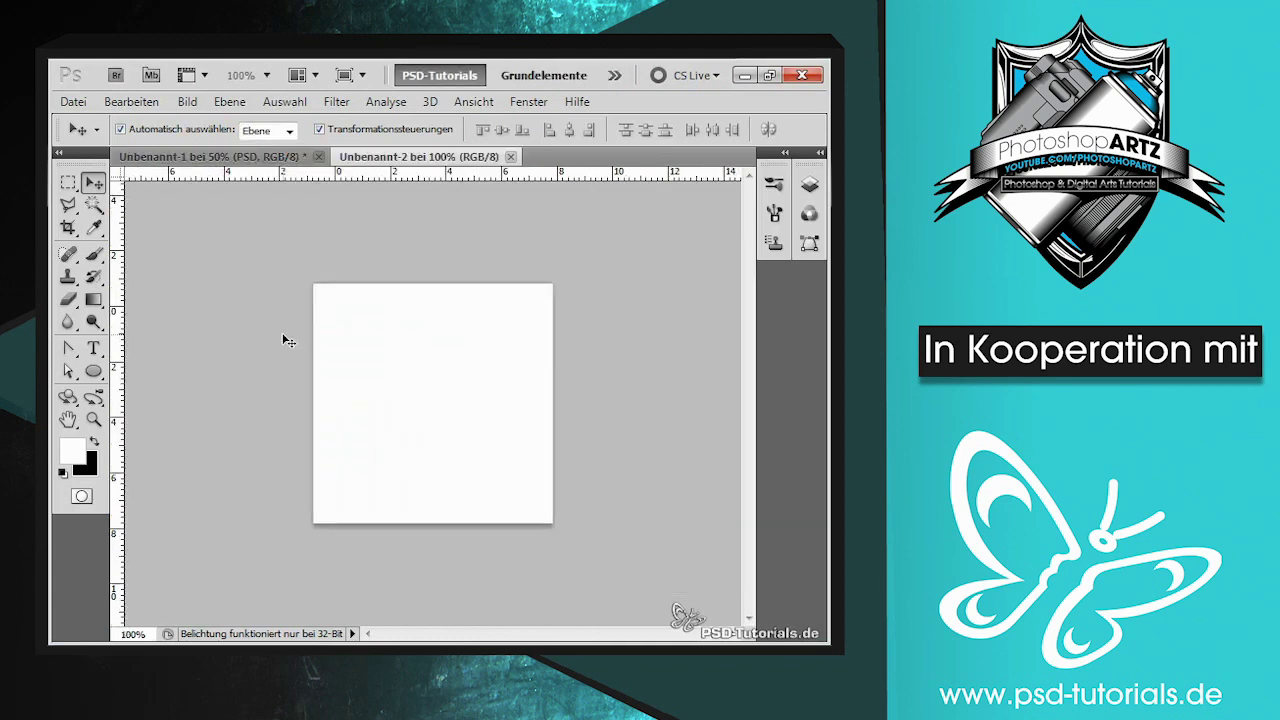
Step: Add a new layer and set up the Polygon tool's star and side options
key(F7)
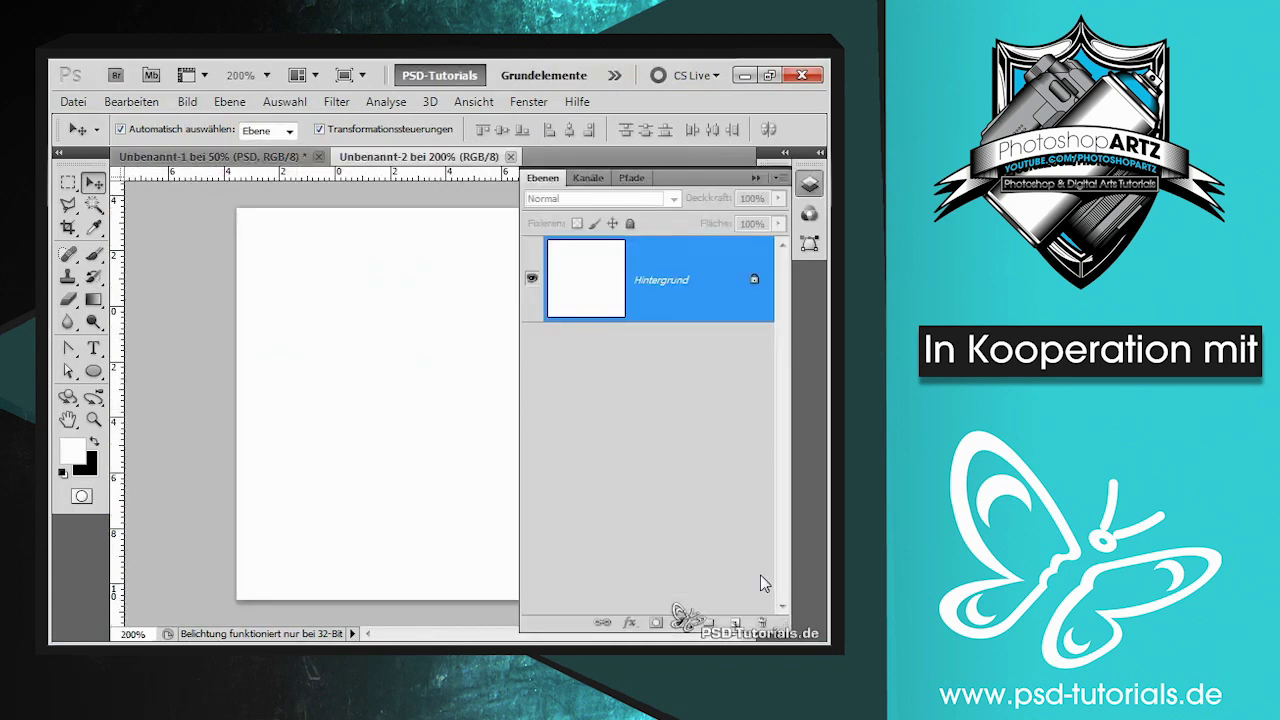
click(736, 621)
key(u)
right_click(93, 371)
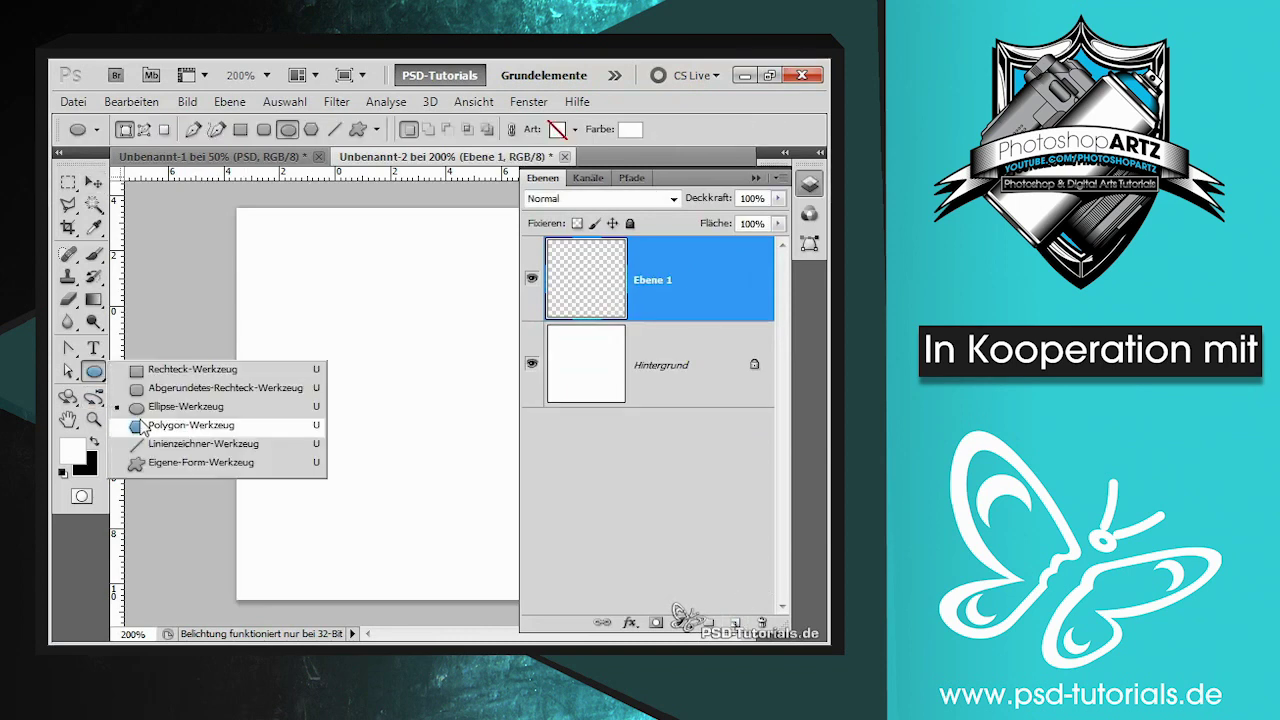
click(143, 426)
click(378, 129)
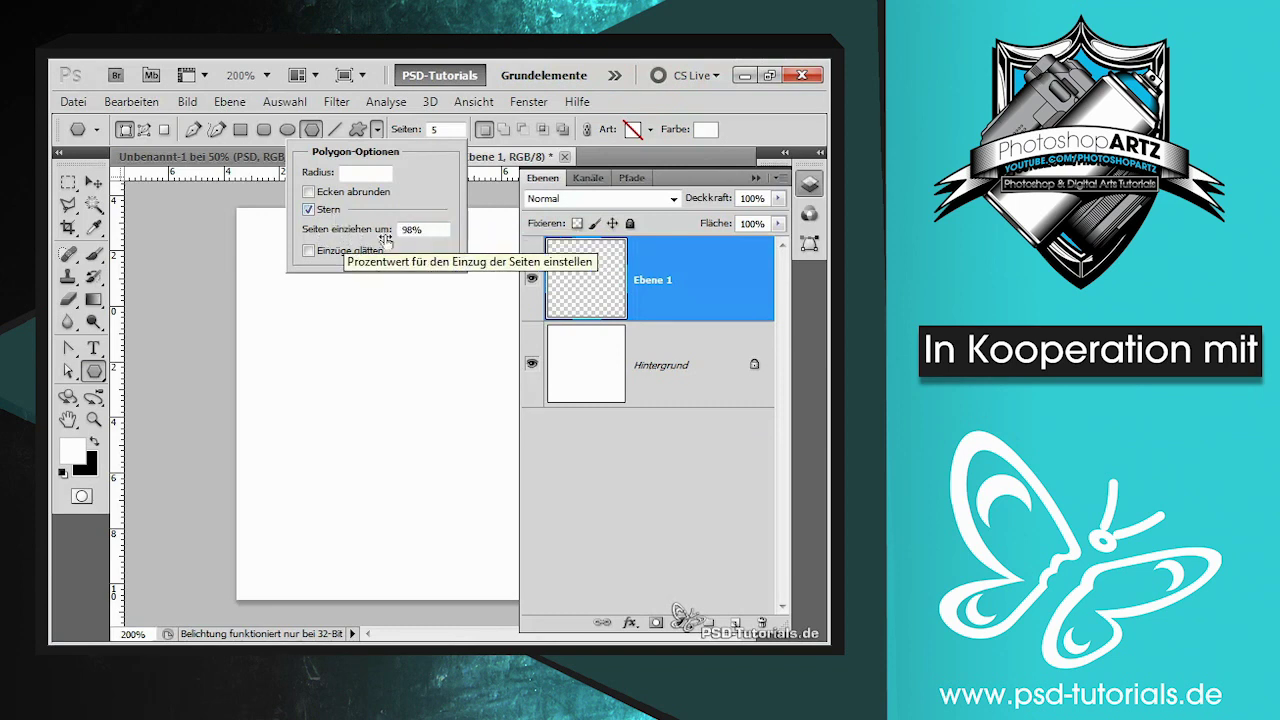
click(424, 129)
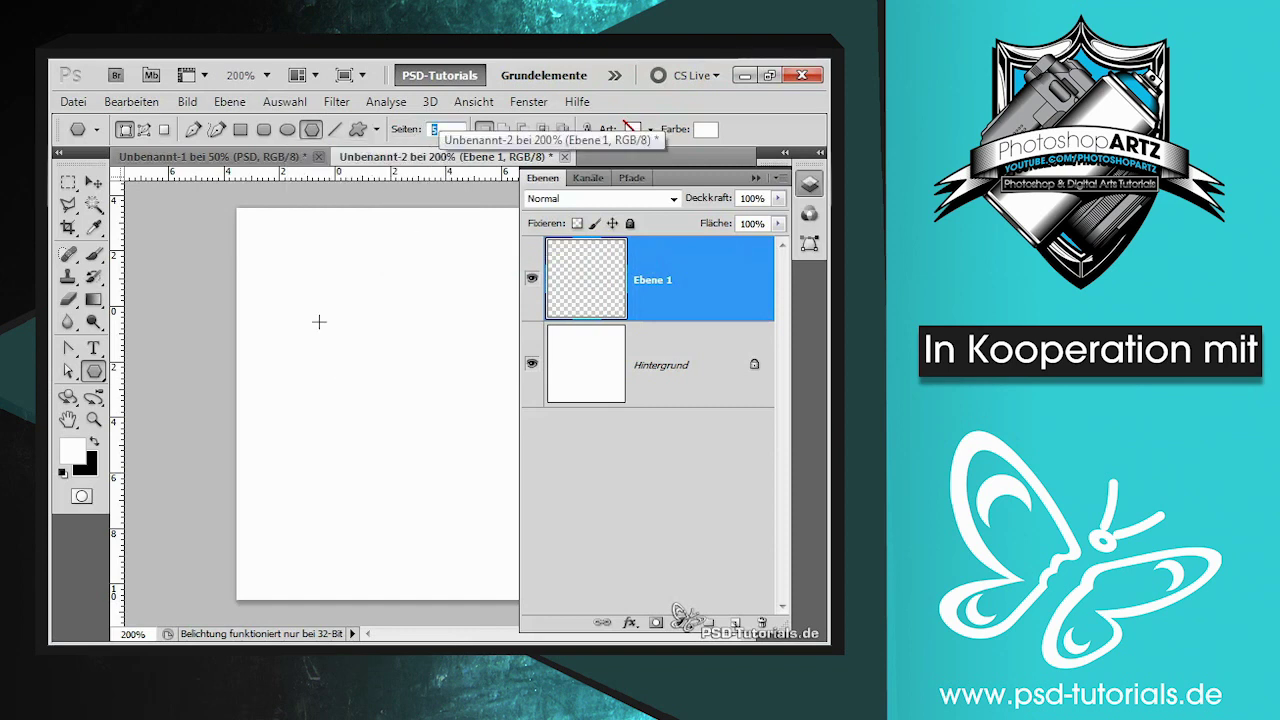
Step: Draw a small black star as a test, then undo it
click(96, 444)
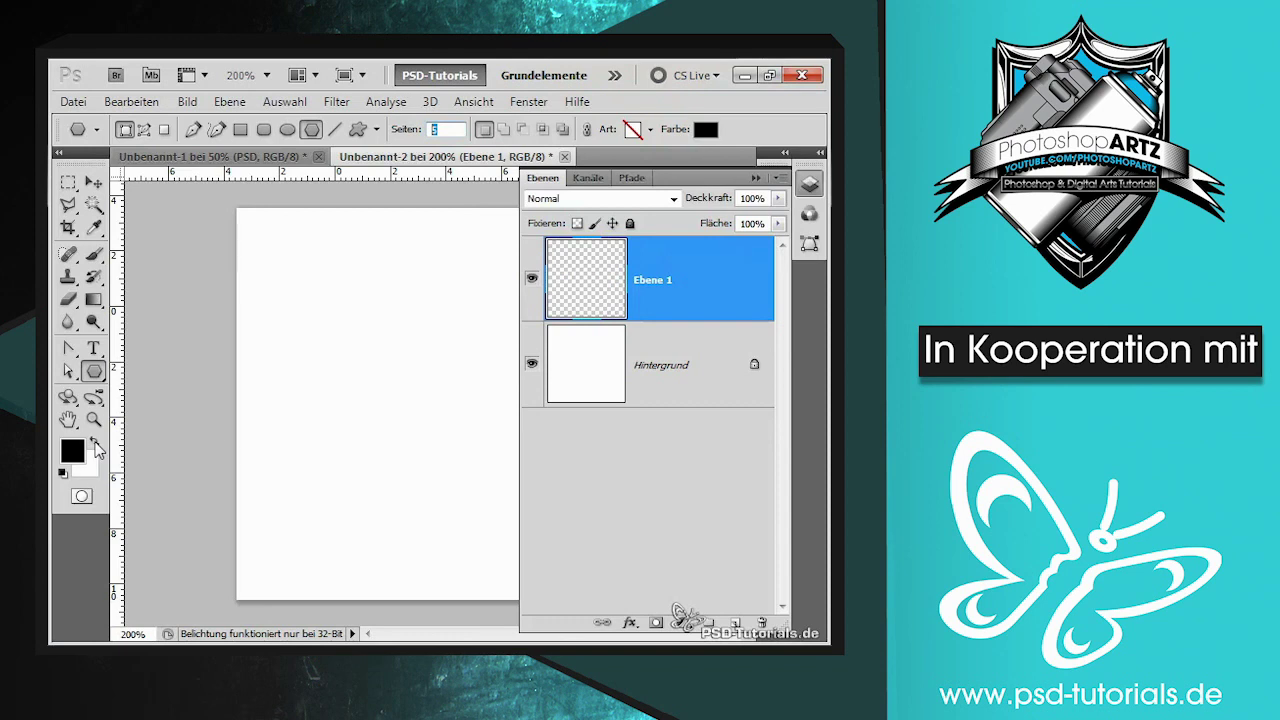
drag(333, 360, 341, 380)
key(ctrl+plus)
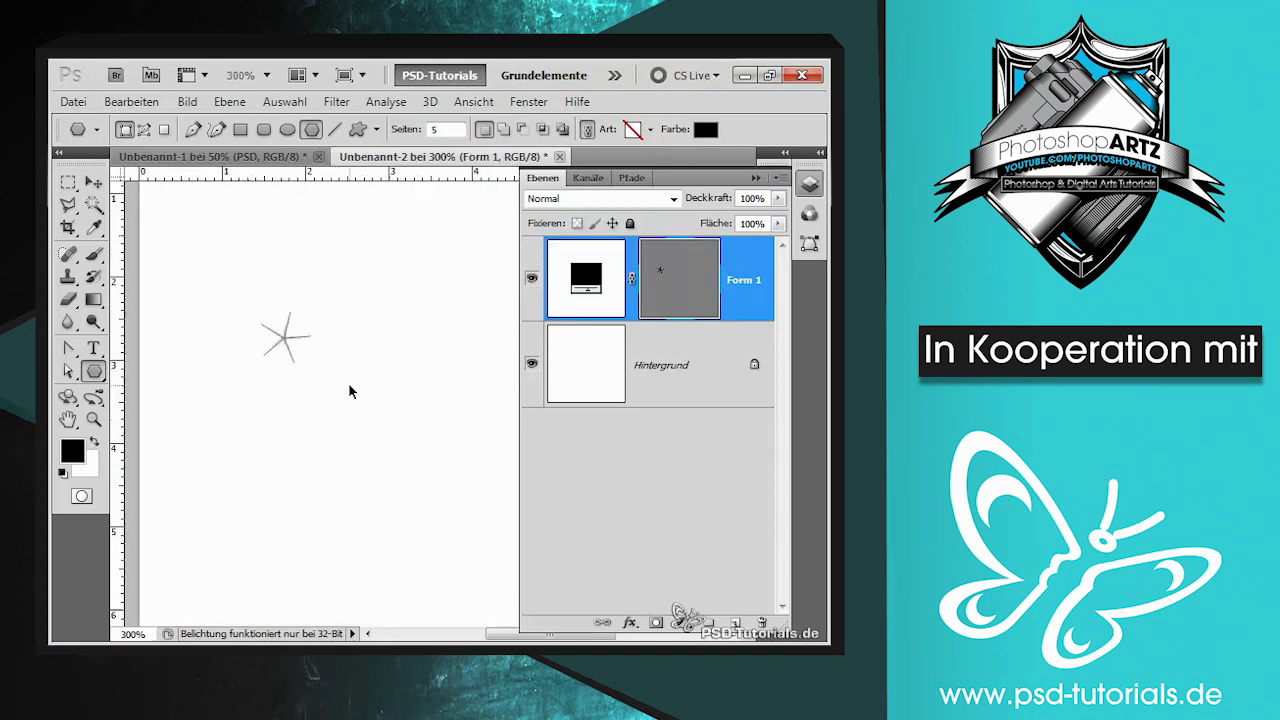
key(ctrl+plus)
key(ctrl+plus)
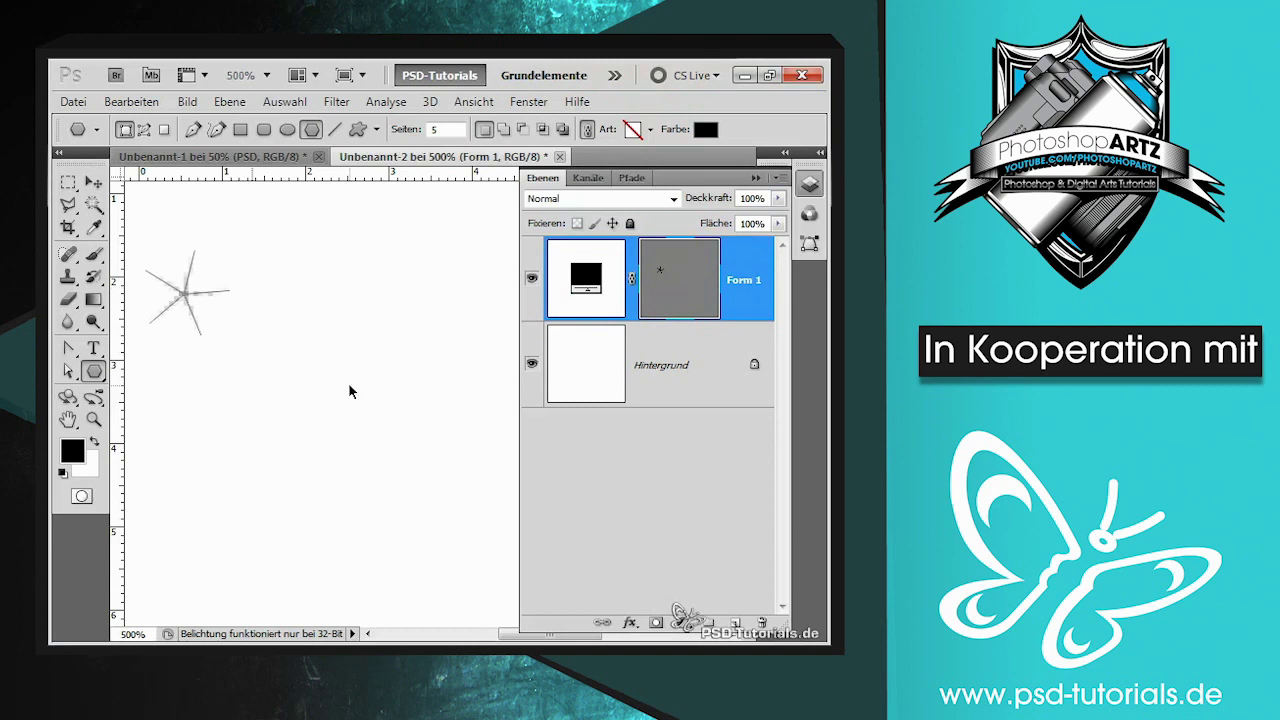
key(ctrl+z)
key(ctrl+minus)
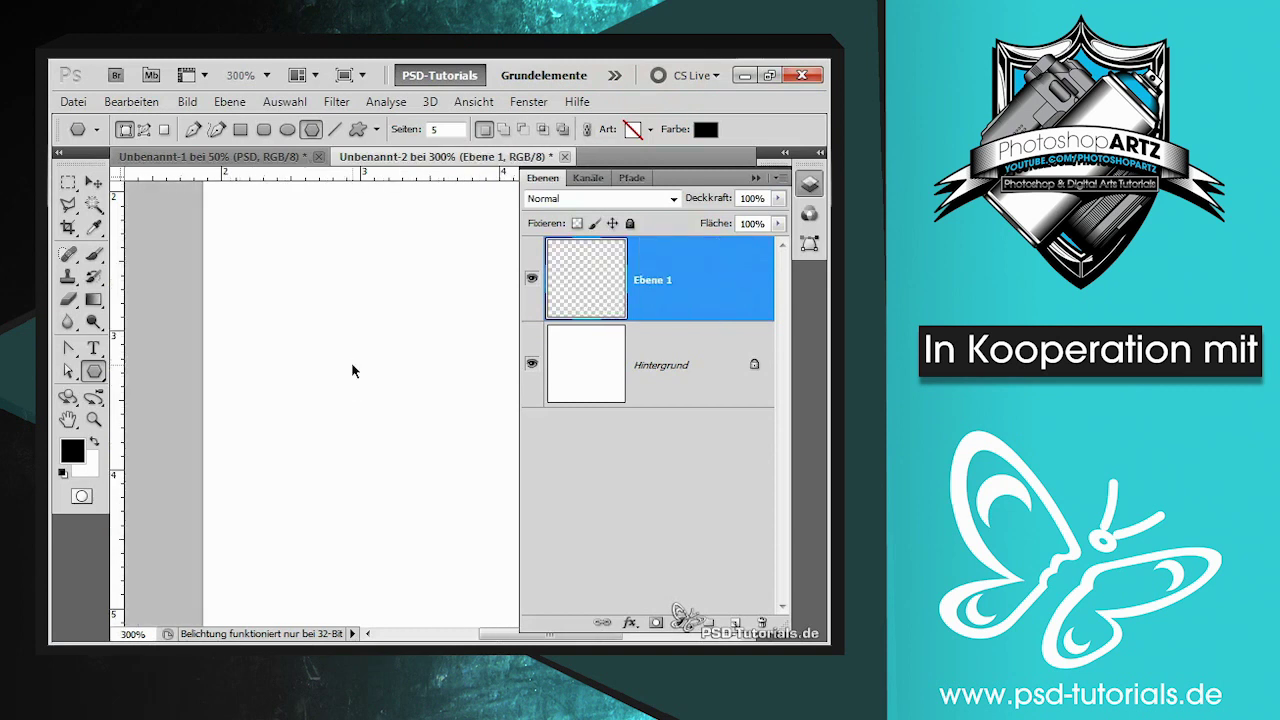
key(ctrl+minus)
key(ctrl+minus)
Step: Draw larger star shapes near the centre and delete the white Hintergrund layer
mouse_move(423, 343)
mouse_down()
mouse_move(476, 450)
mouse_move(397, 459)
mouse_up()
drag(436, 384, 445, 412)
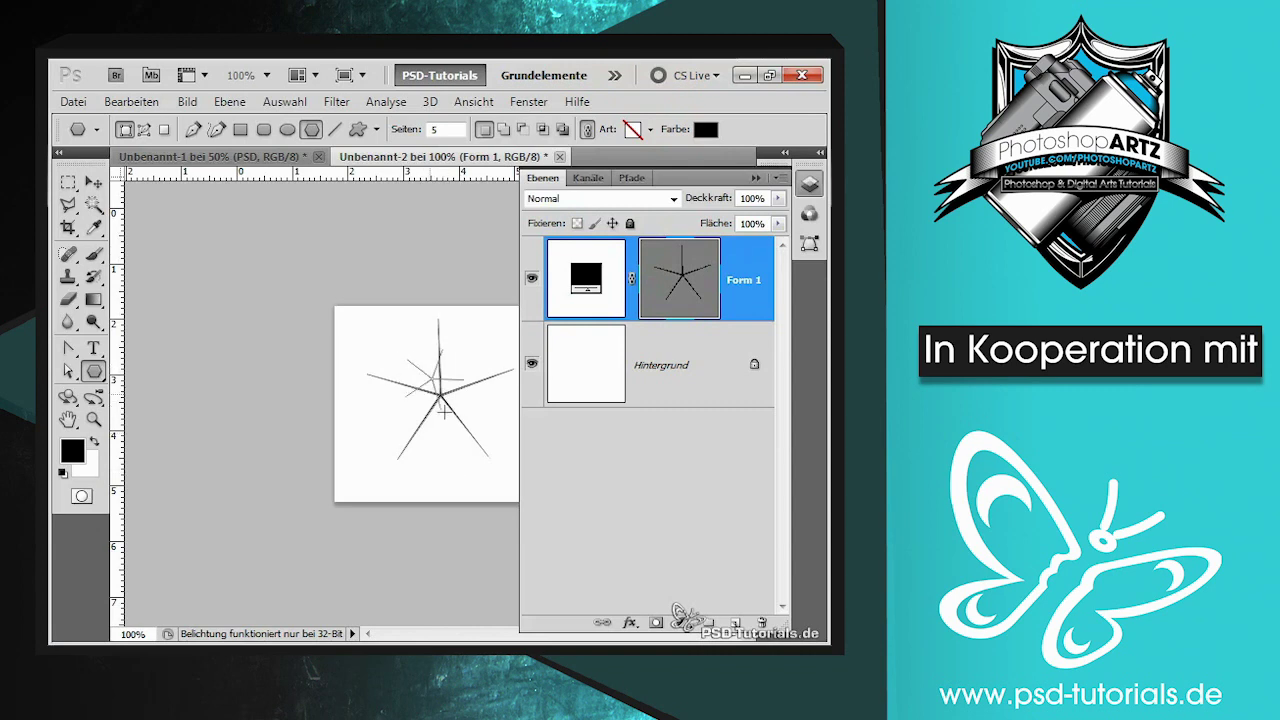
drag(445, 412, 449, 425)
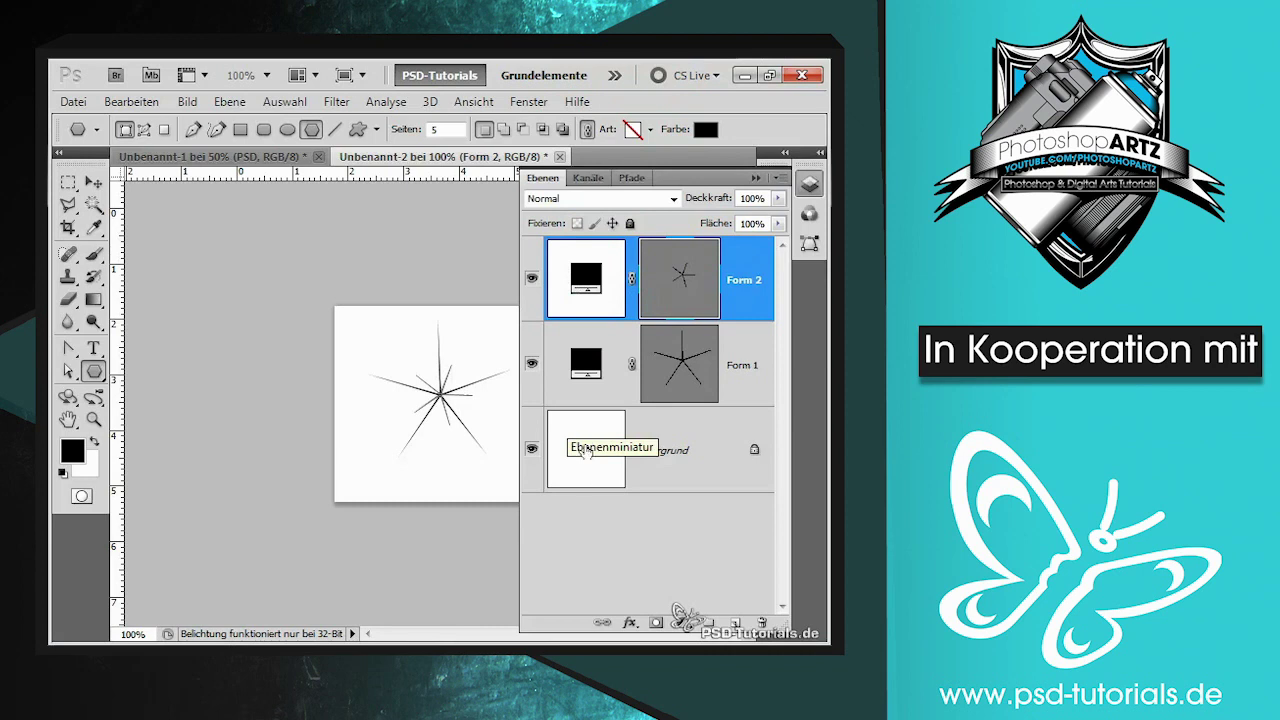
drag(585, 450, 762, 622)
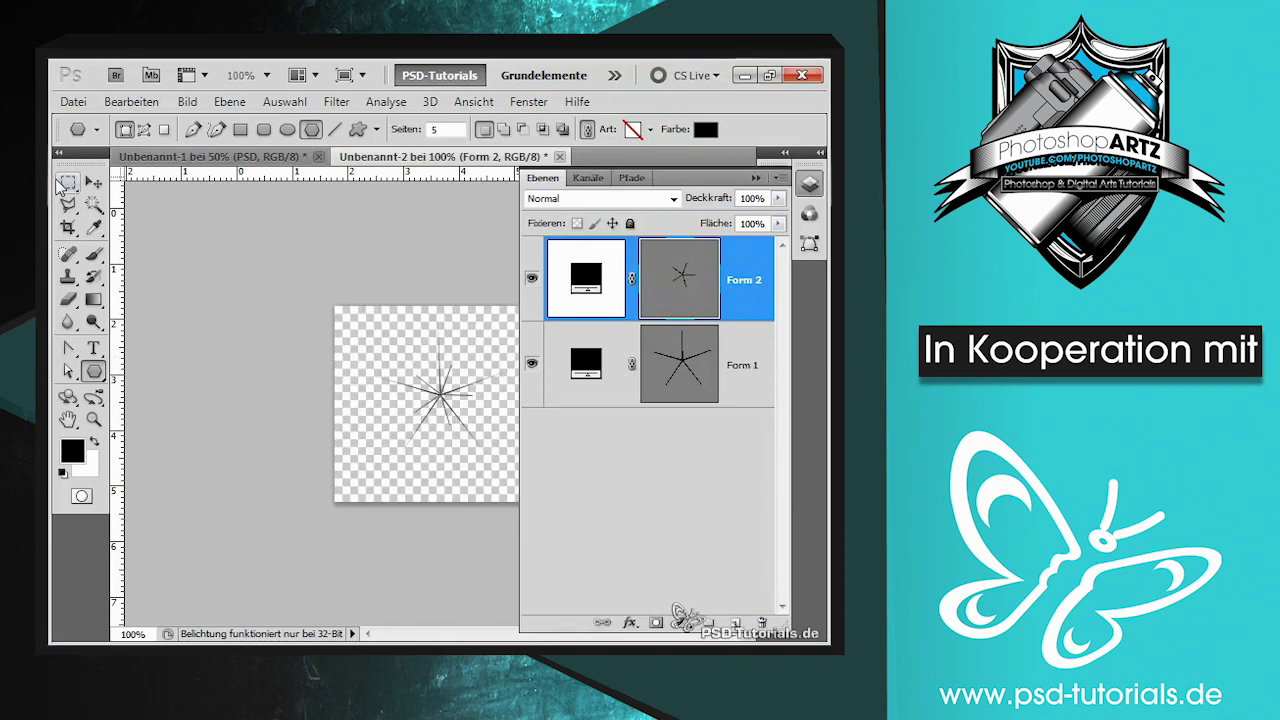
Step: Browse the Bearbeiten menu, then add a new empty layer
click(131, 101)
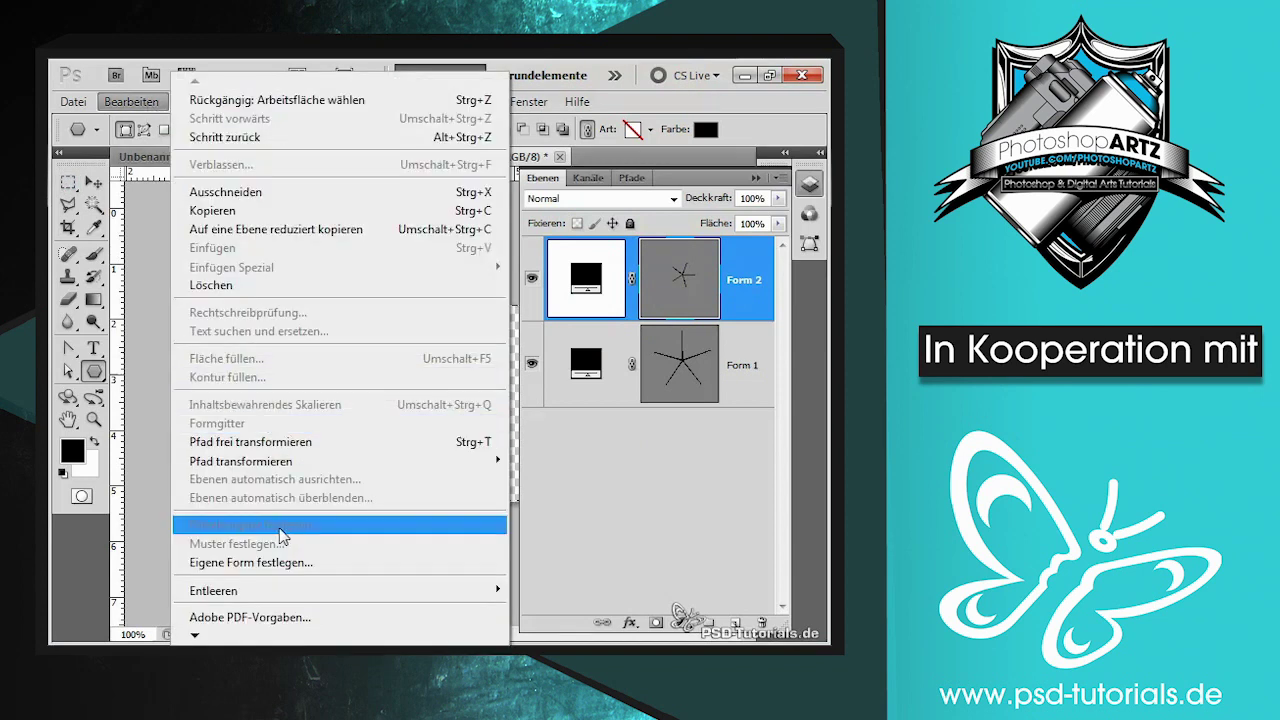
click(131, 101)
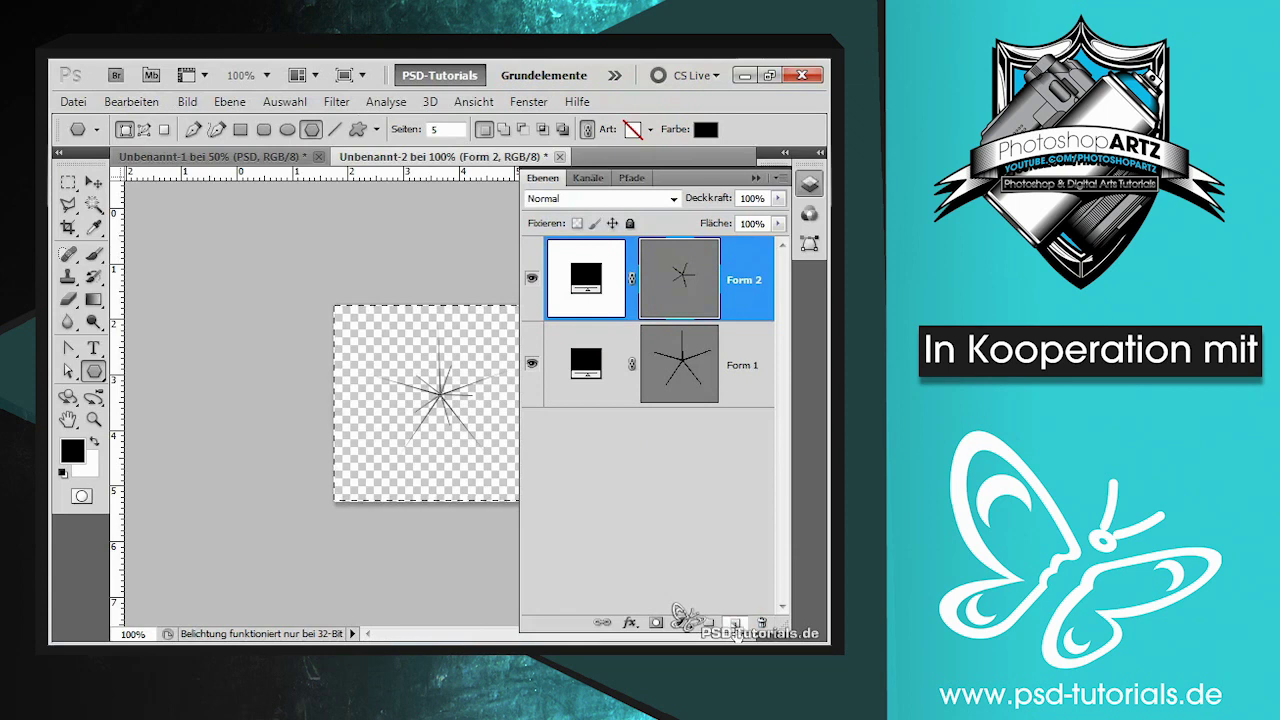
click(735, 623)
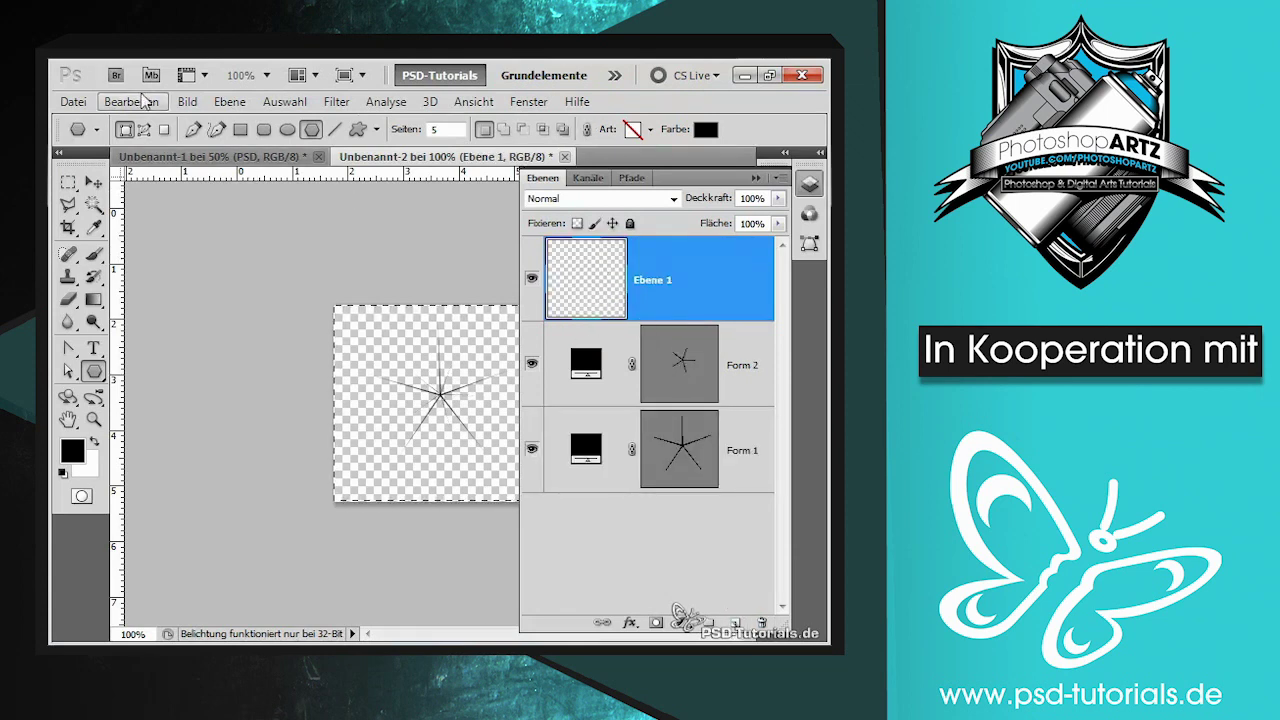
Step: Define the star shapes as brush preset 'Stern' and return to Unbenannt-1
click(145, 102)
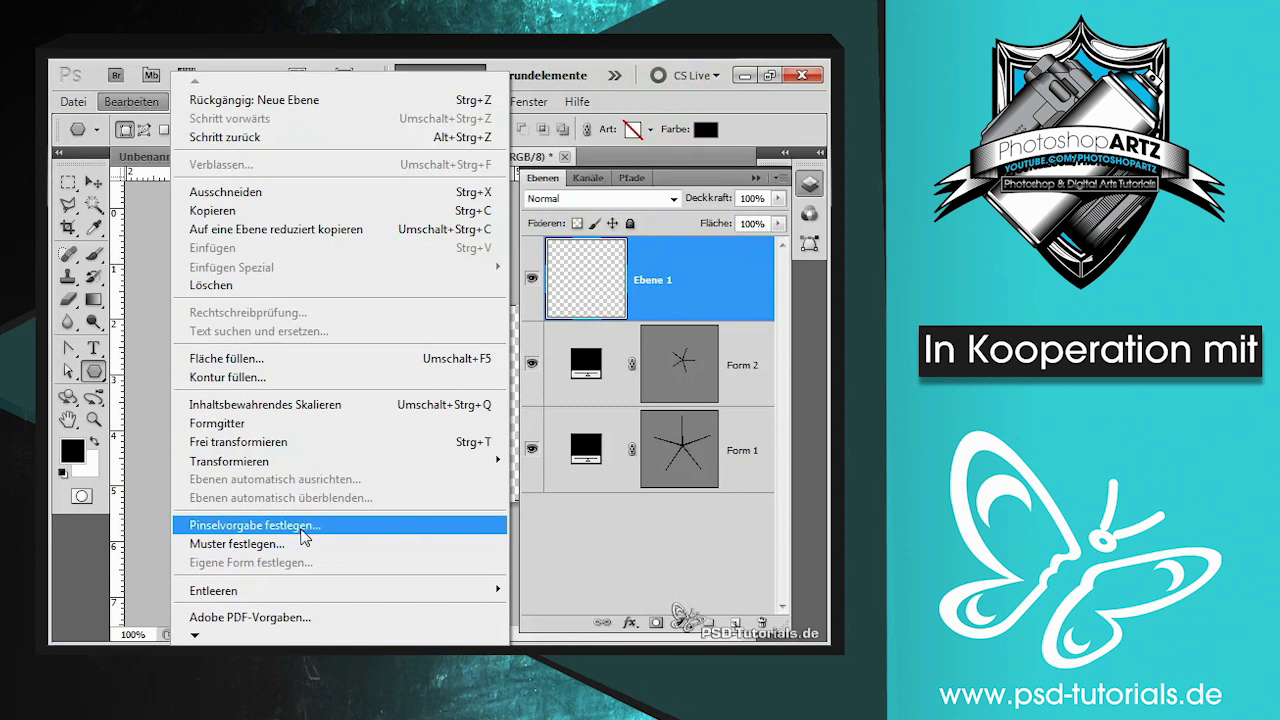
click(300, 528)
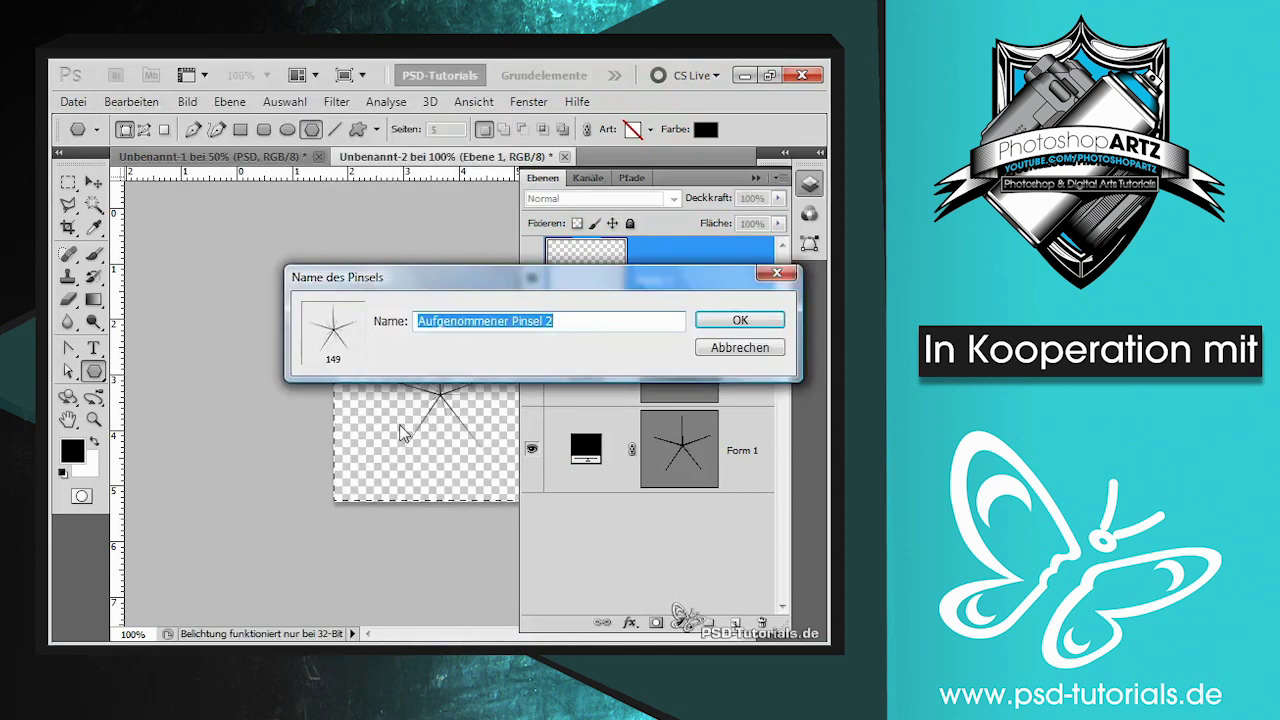
text(Stern)
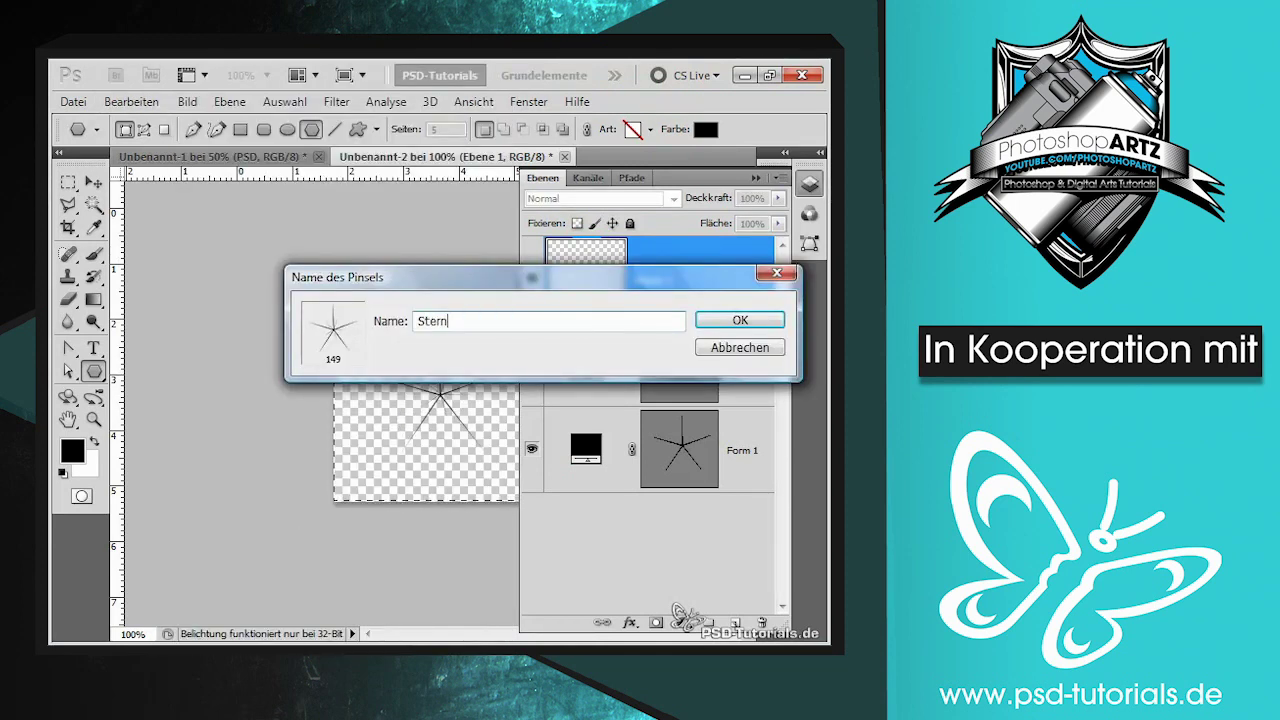
key(Return)
click(212, 156)
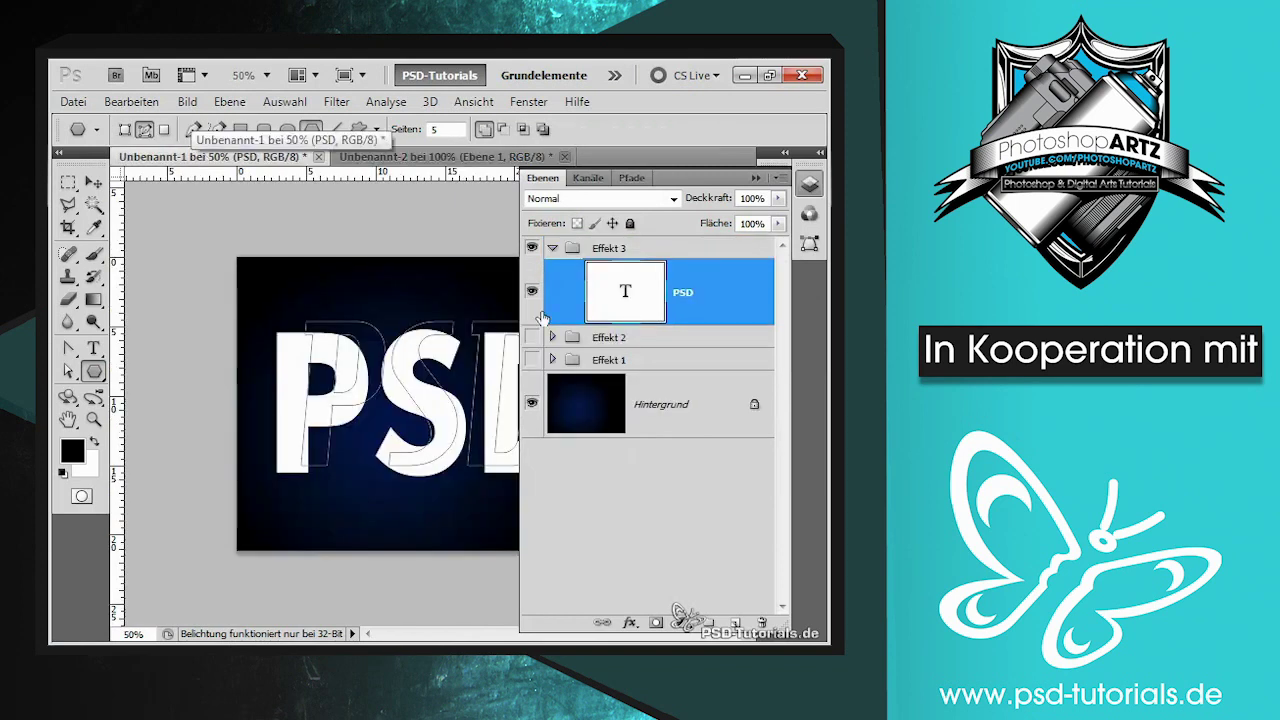
Step: Delete the old Arbeitspfad and create a new work path from the PSD text
click(632, 177)
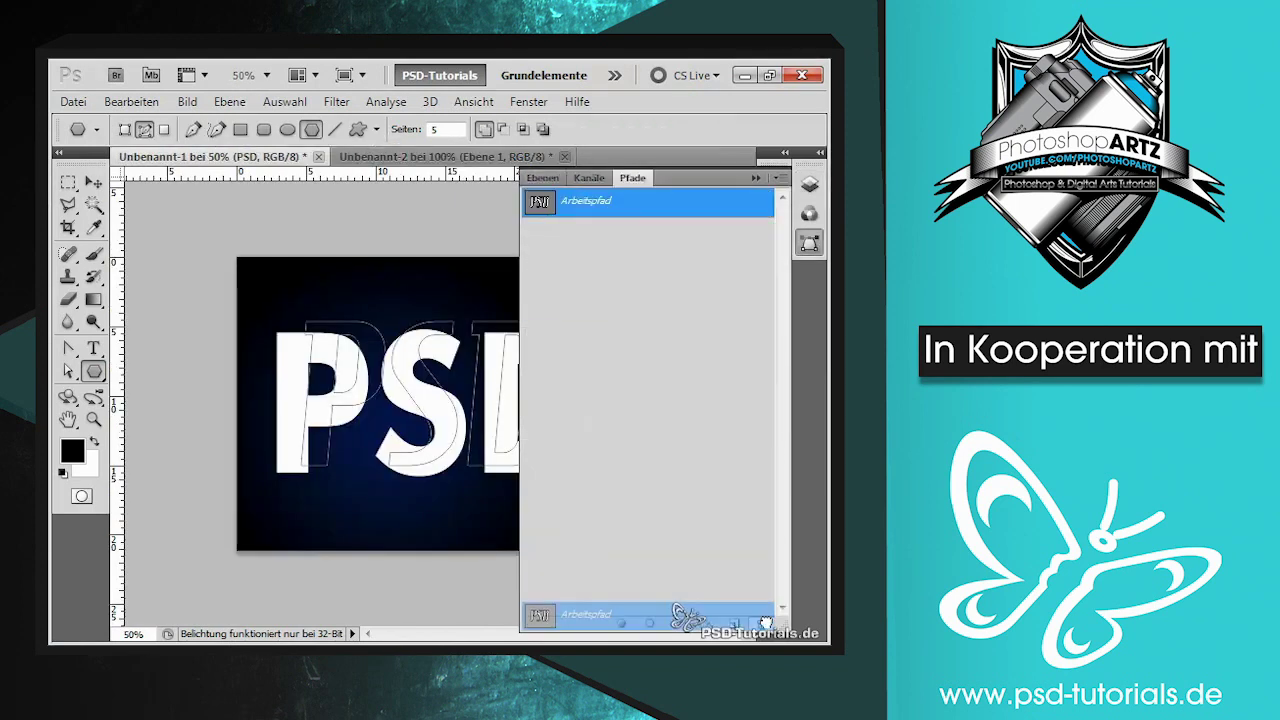
drag(540, 215, 762, 622)
click(543, 179)
right_click(640, 294)
click(682, 297)
right_click(685, 297)
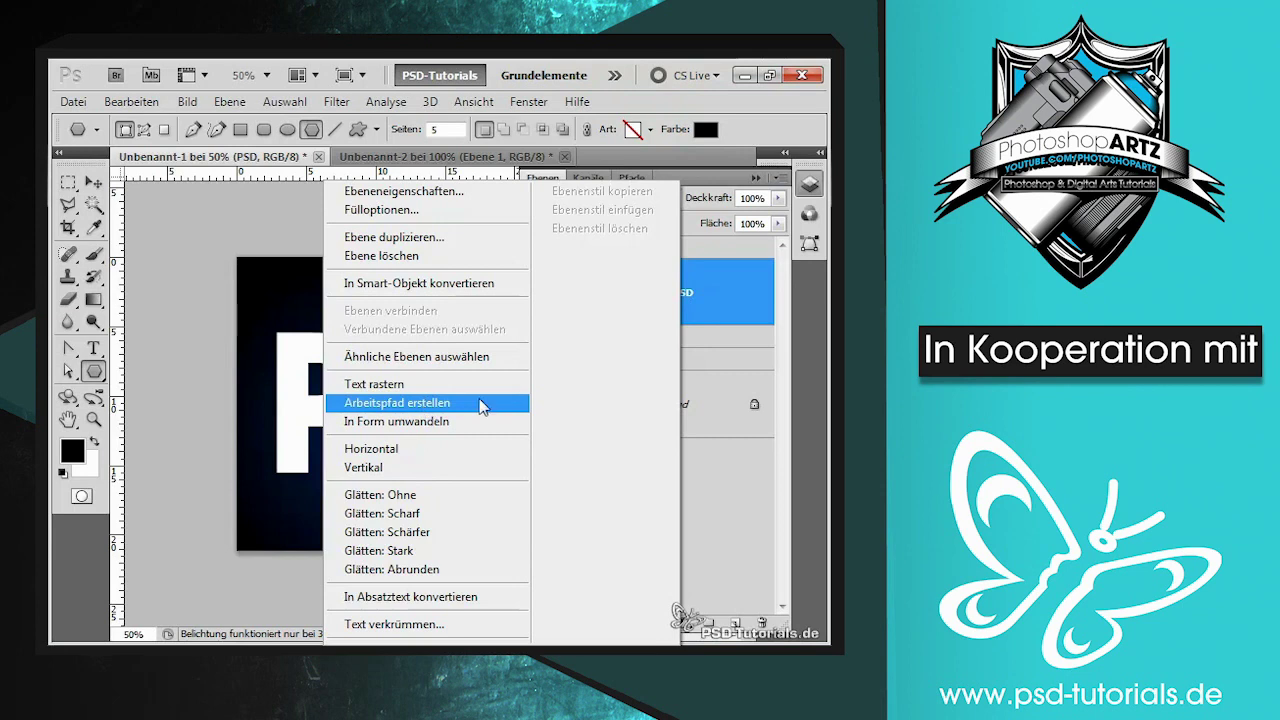
click(480, 403)
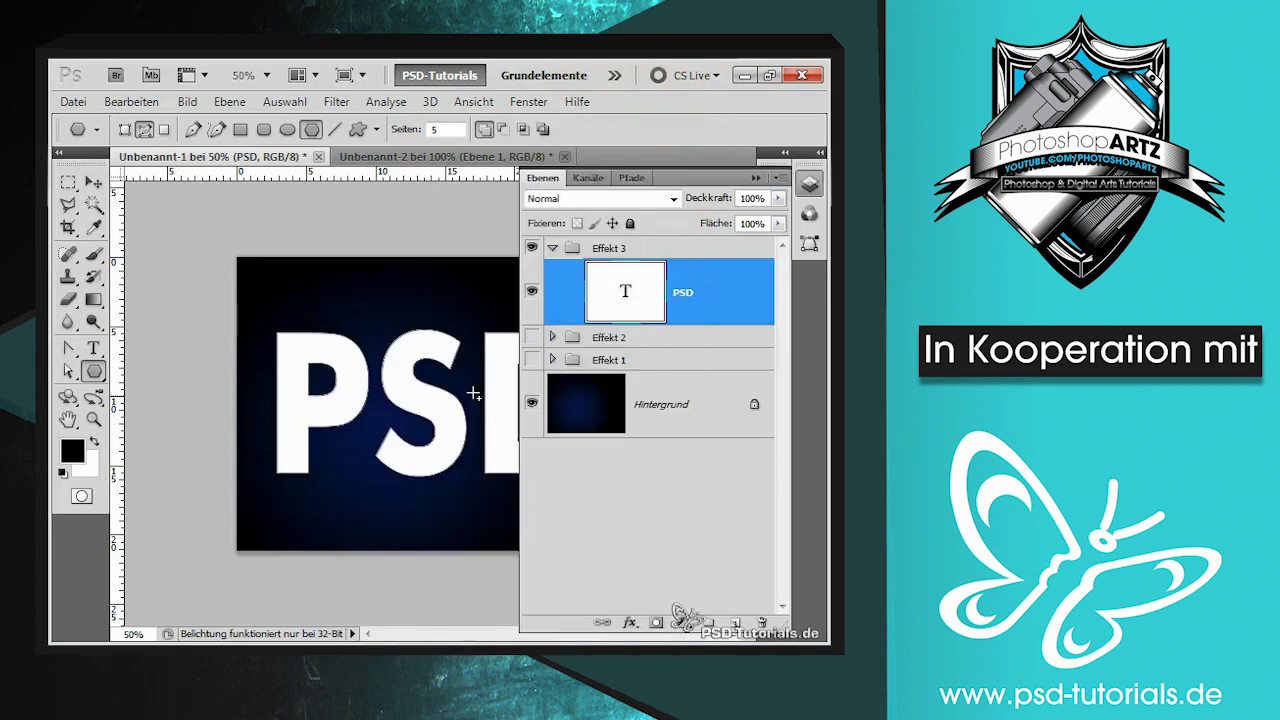
Step: Hide the PSD text, add a new layer, and pick the 149 px star brush
click(531, 291)
click(737, 622)
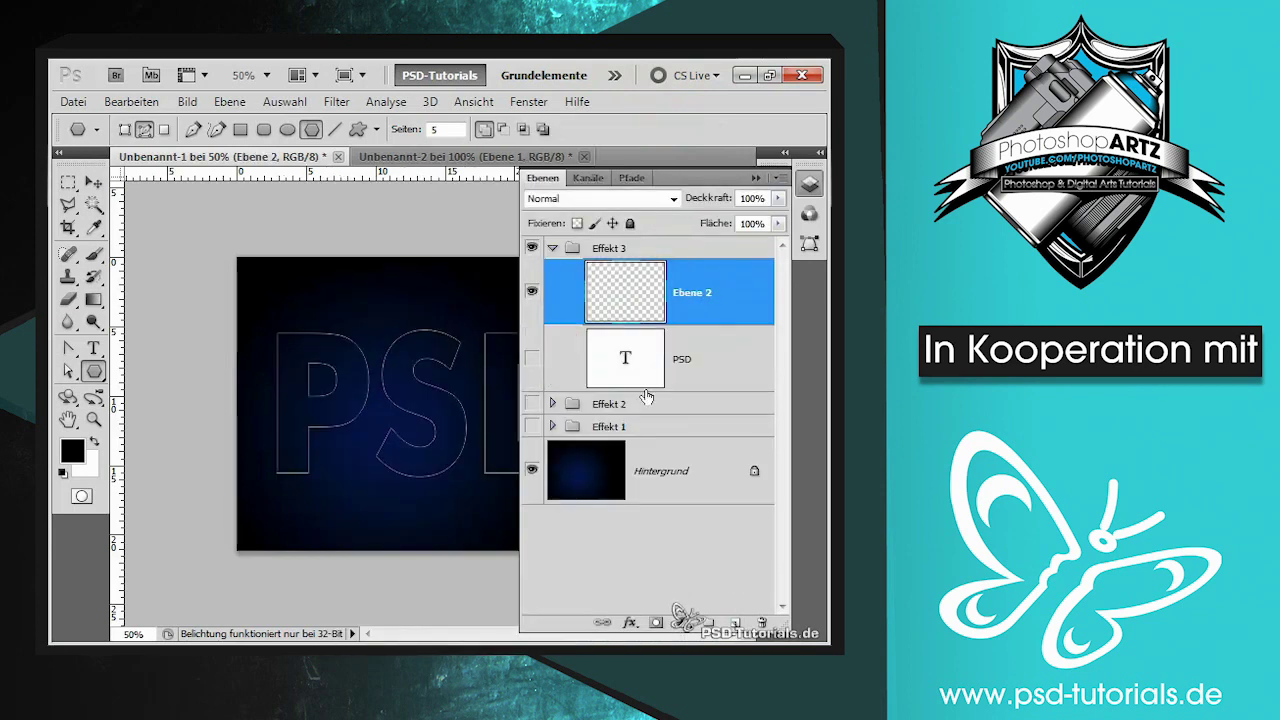
click(631, 179)
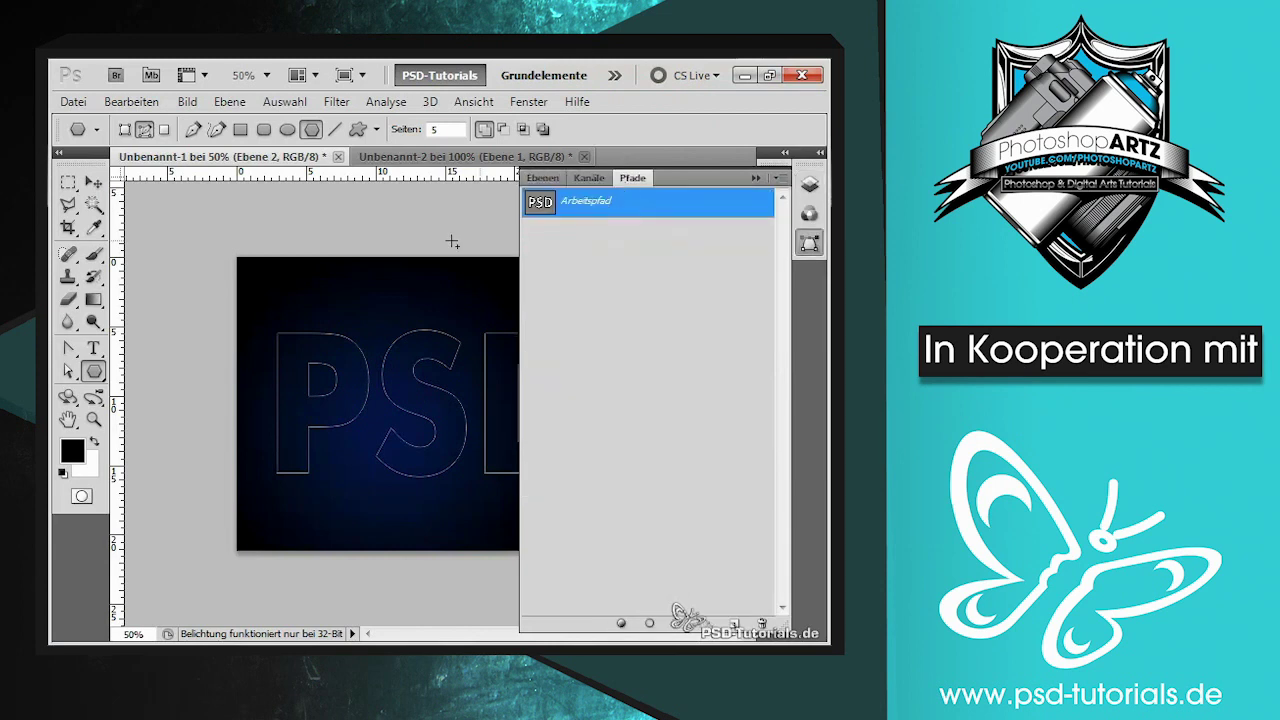
click(93, 254)
right_click(305, 316)
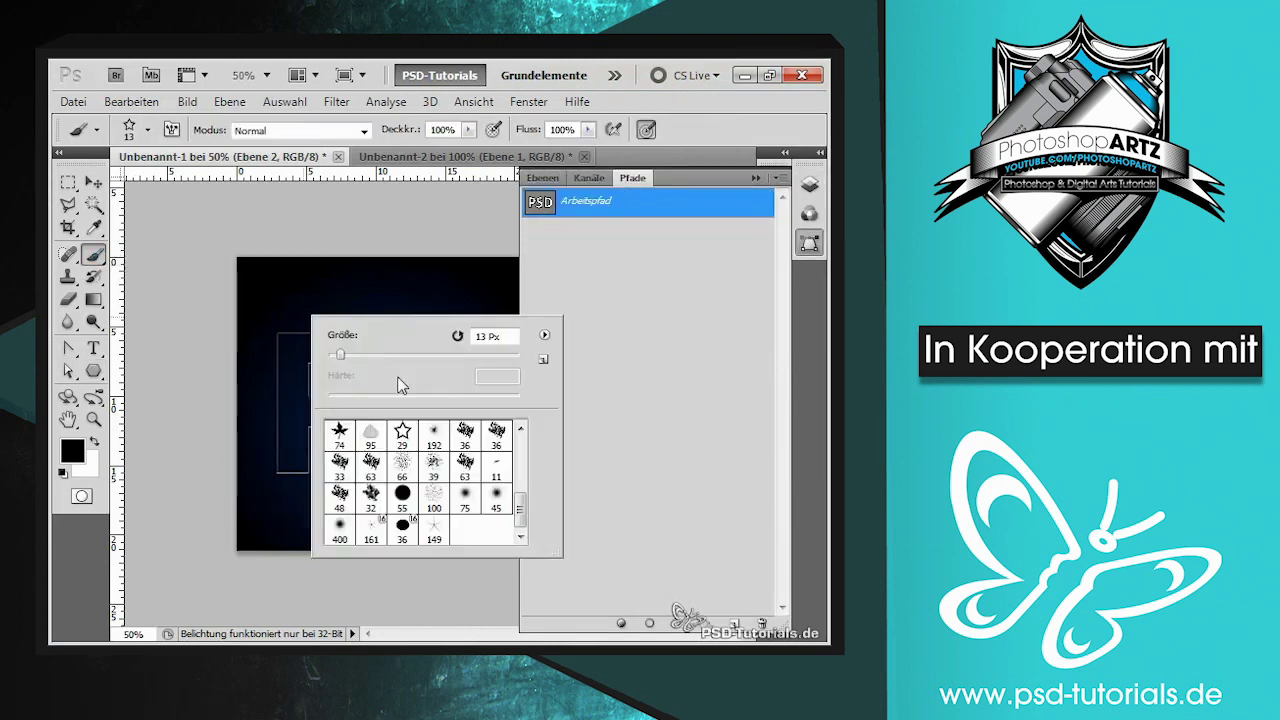
click(434, 528)
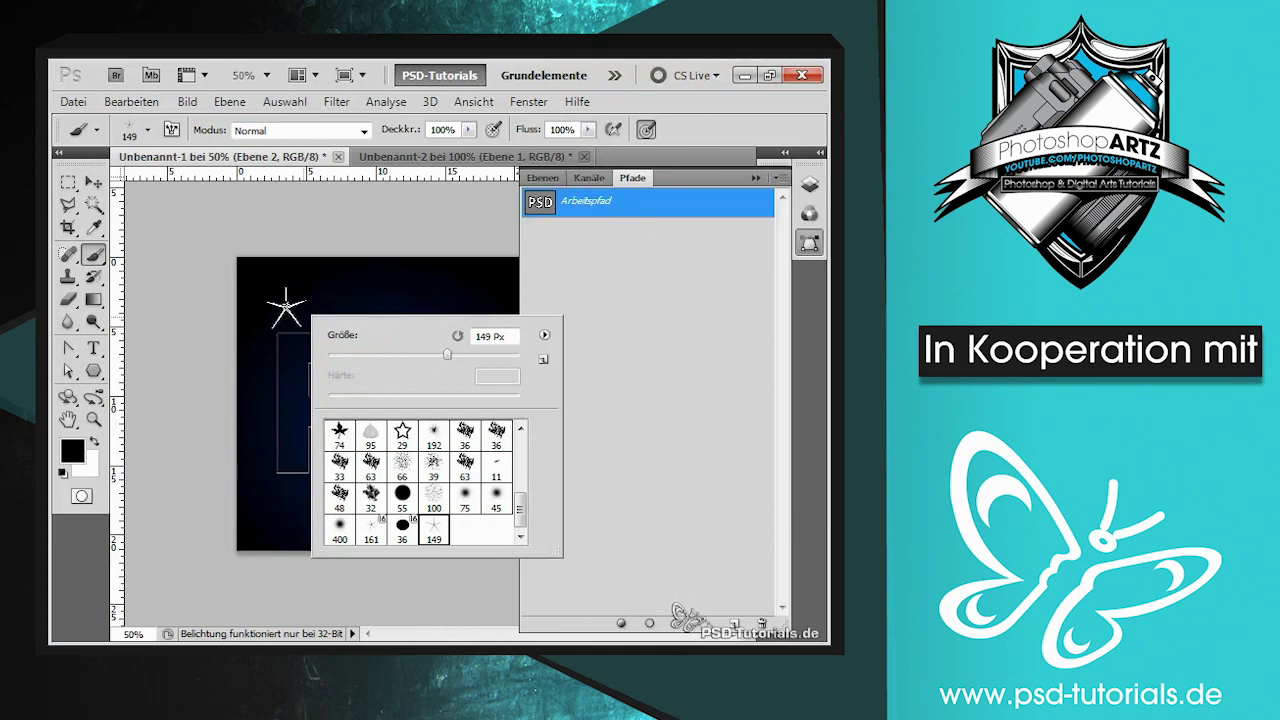
Step: Set white as the paint colour, stamp test stars near the P, then undo them
click(96, 440)
click(273, 378)
click(291, 430)
click(316, 460)
click(345, 487)
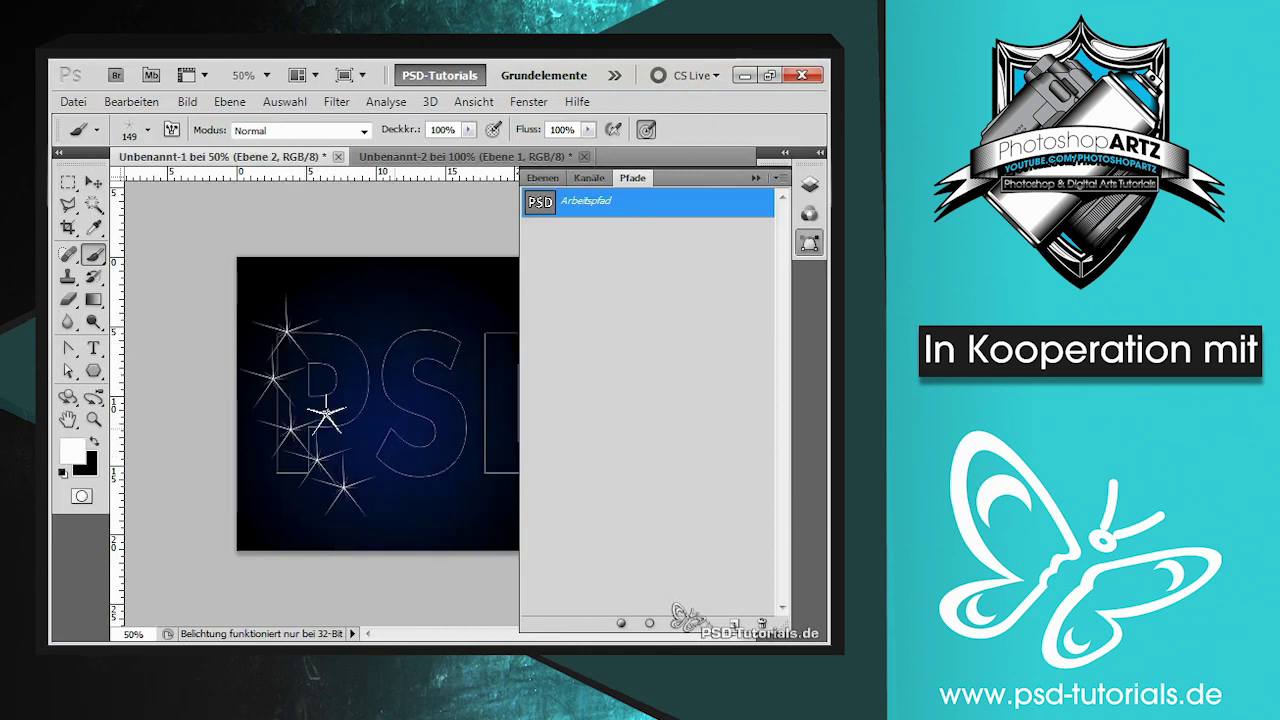
key(ctrl+alt+z)
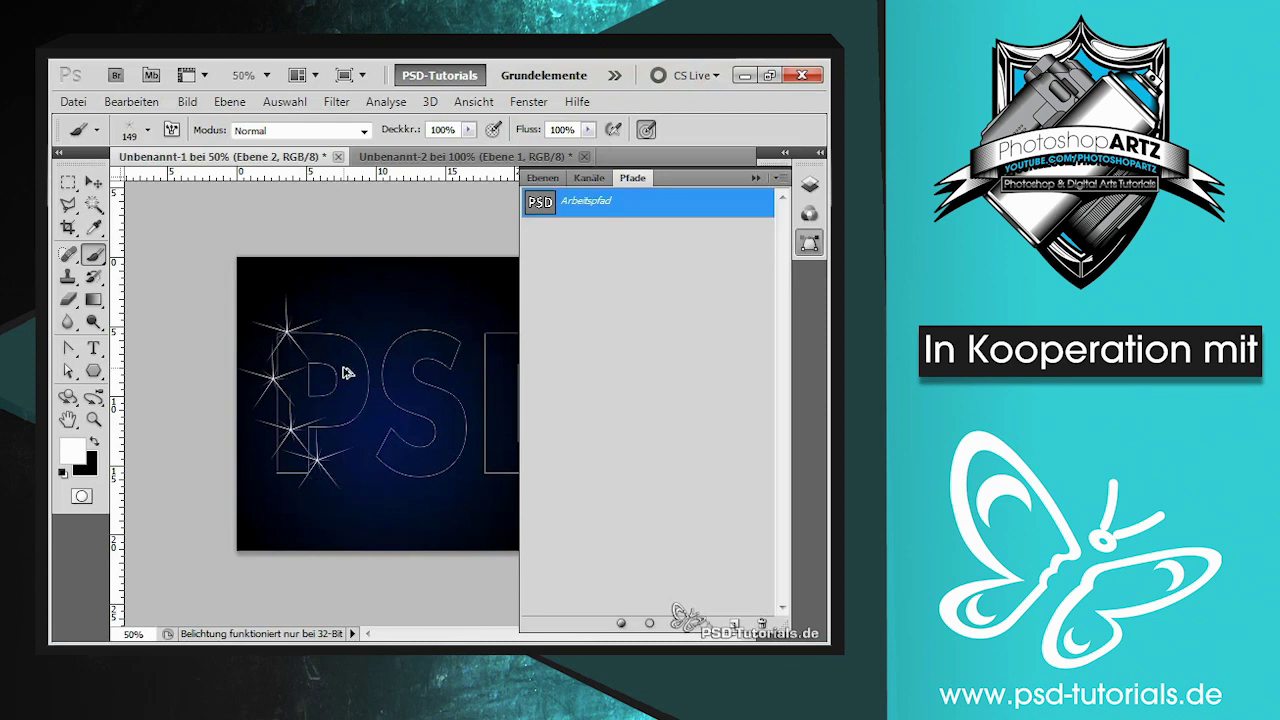
key(ctrl+alt+z)
key(ctrl+alt+z)
key(ctrl+alt+z)
Step: Shrink the brush to 77 px, test it, then to 59 px, and reselect the work path
right_click(339, 322)
mouse_move(463, 357)
mouse_down()
mouse_move(408, 353)
mouse_move(455, 365)
mouse_up()
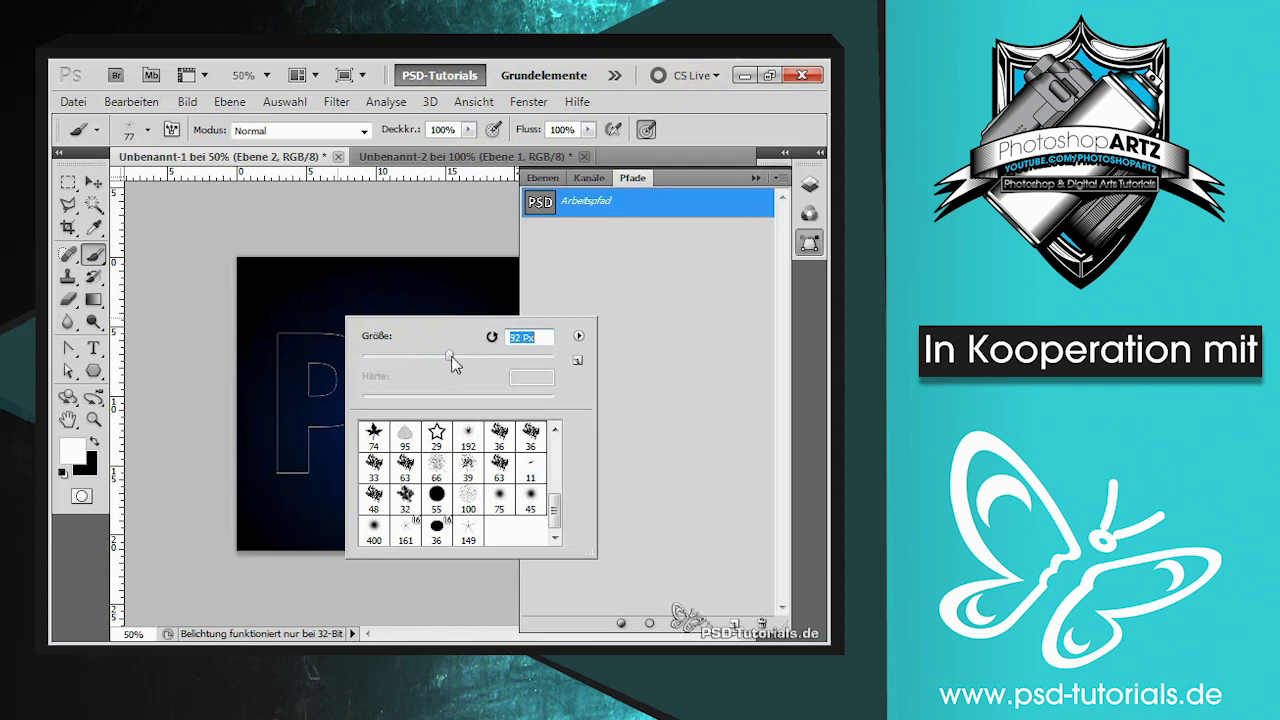
key(Return)
click(280, 333)
click(327, 335)
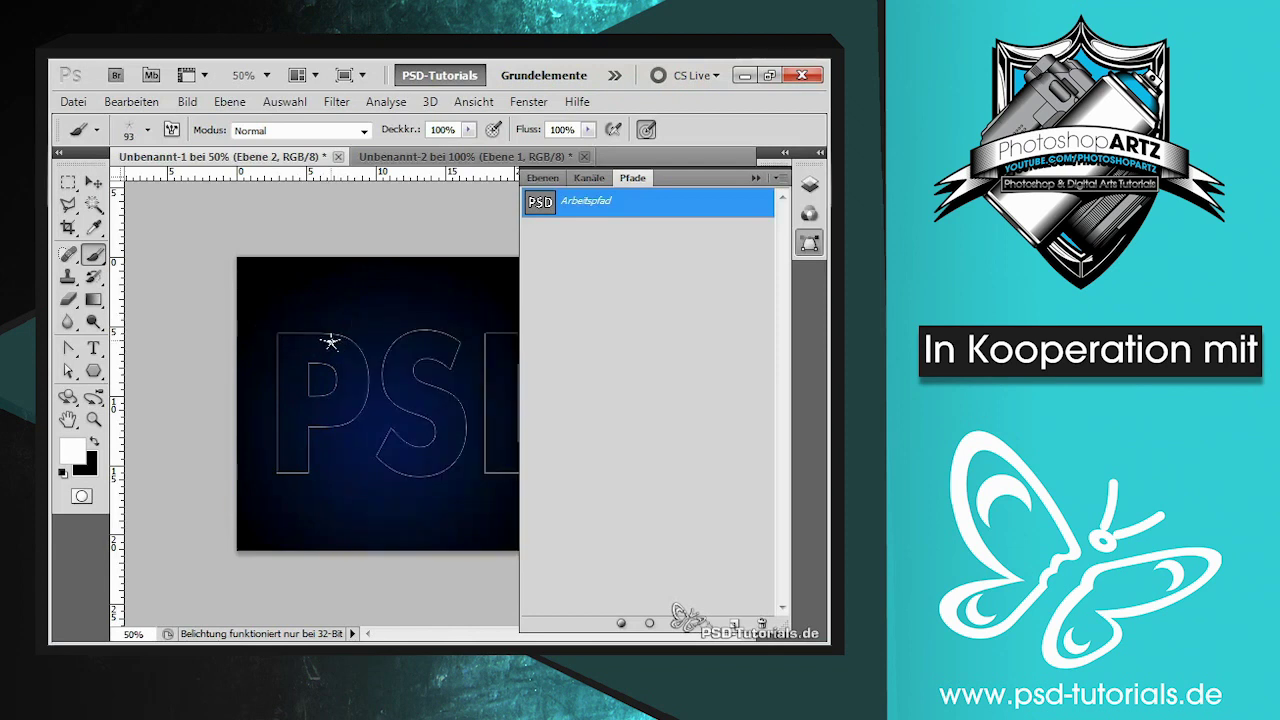
right_click(335, 340)
drag(443, 378, 411, 380)
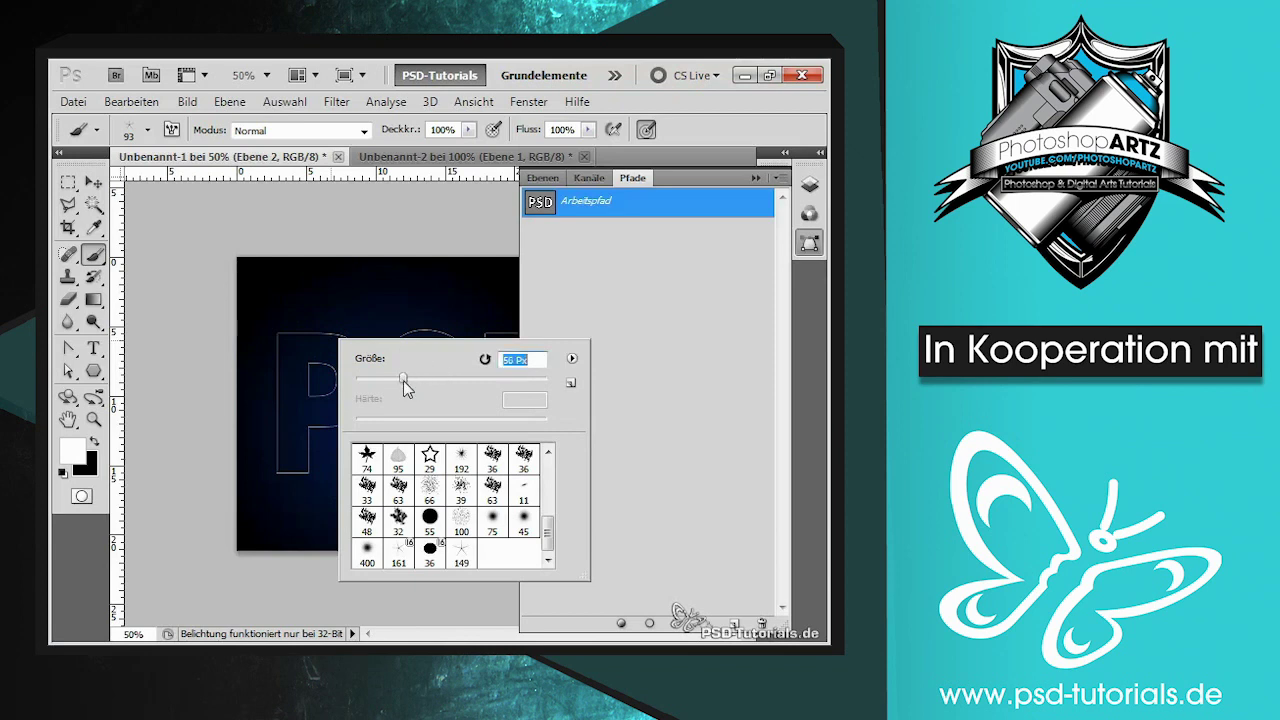
click(597, 277)
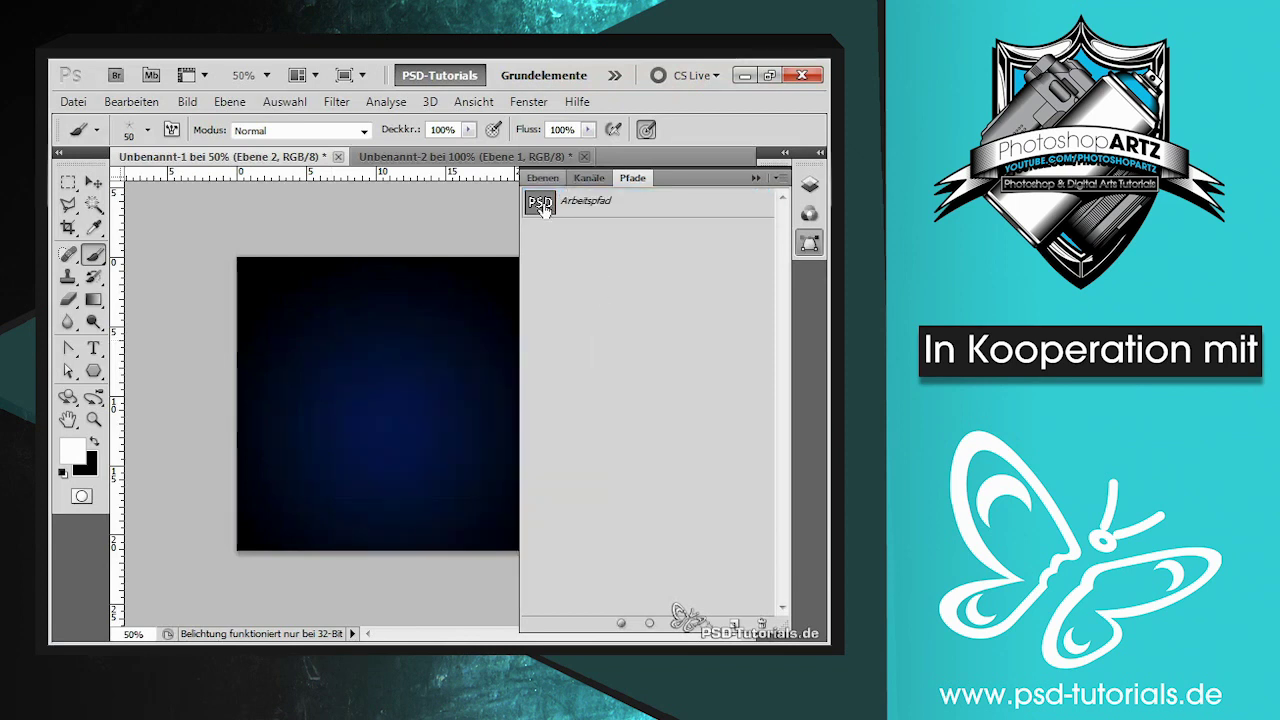
click(541, 204)
Step: Stroke the Arbeitspfad with the Pinsel tool using the white star brush
right_click(541, 202)
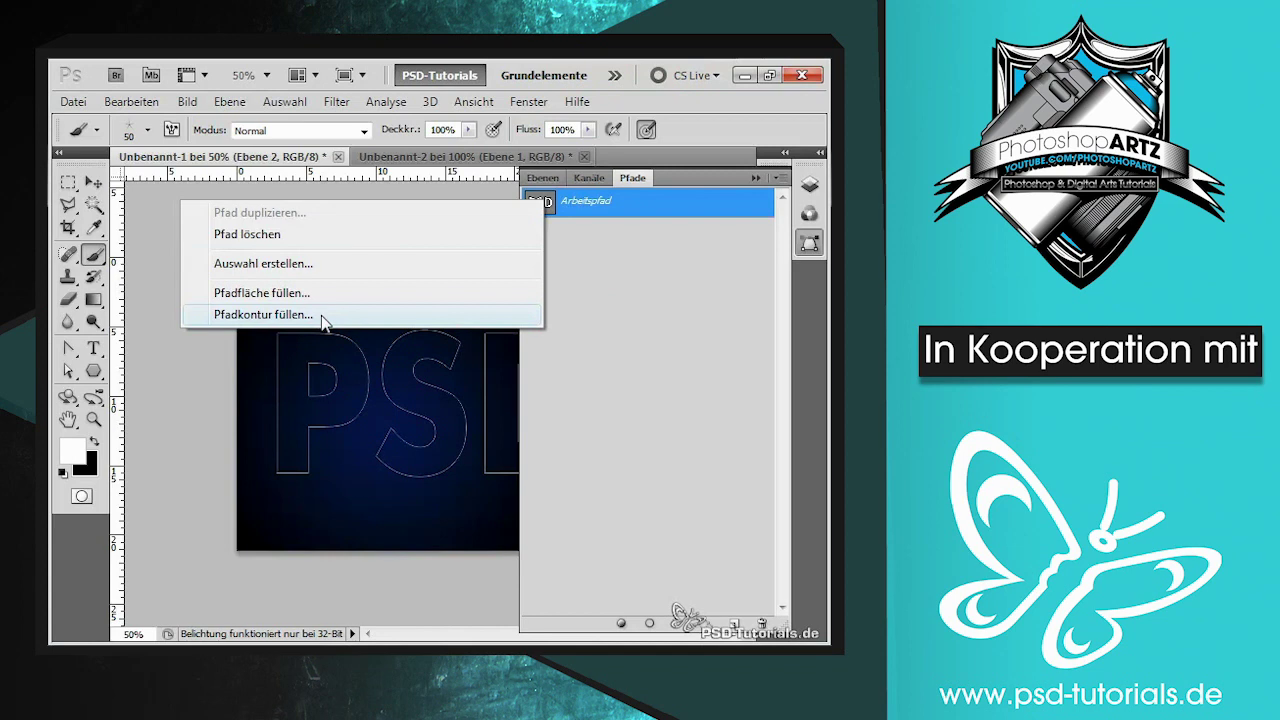
click(263, 314)
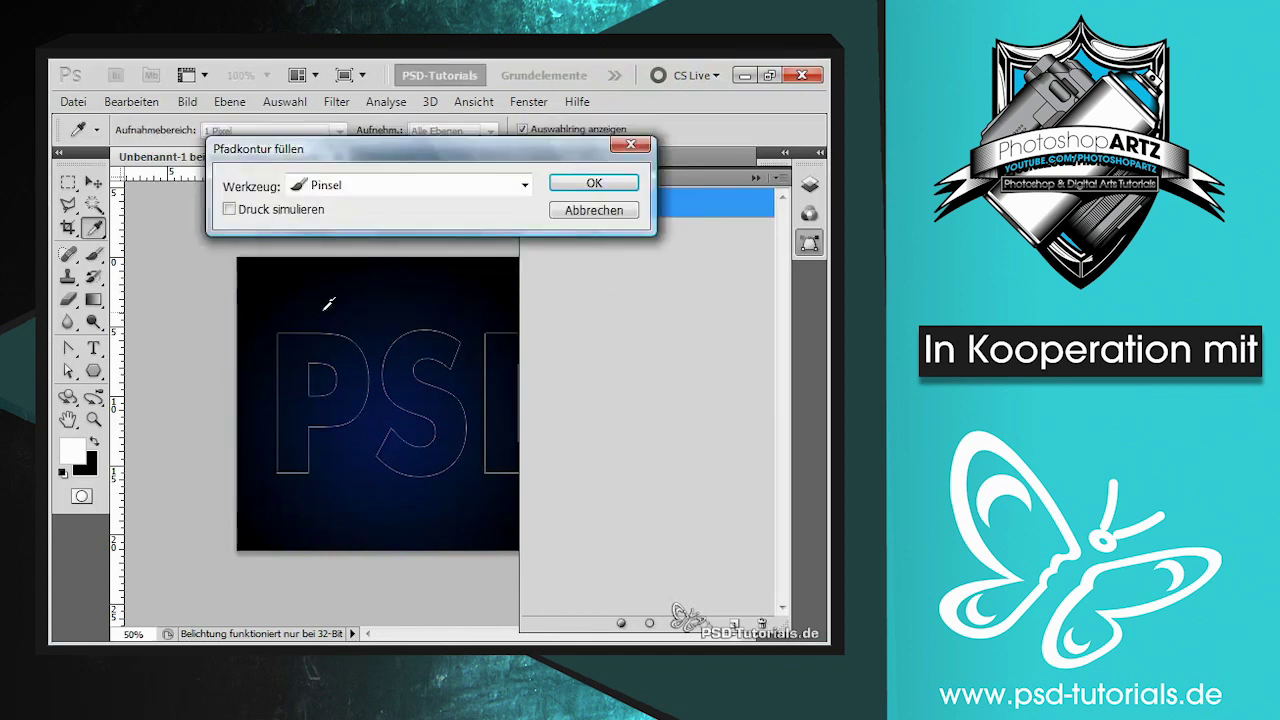
click(594, 184)
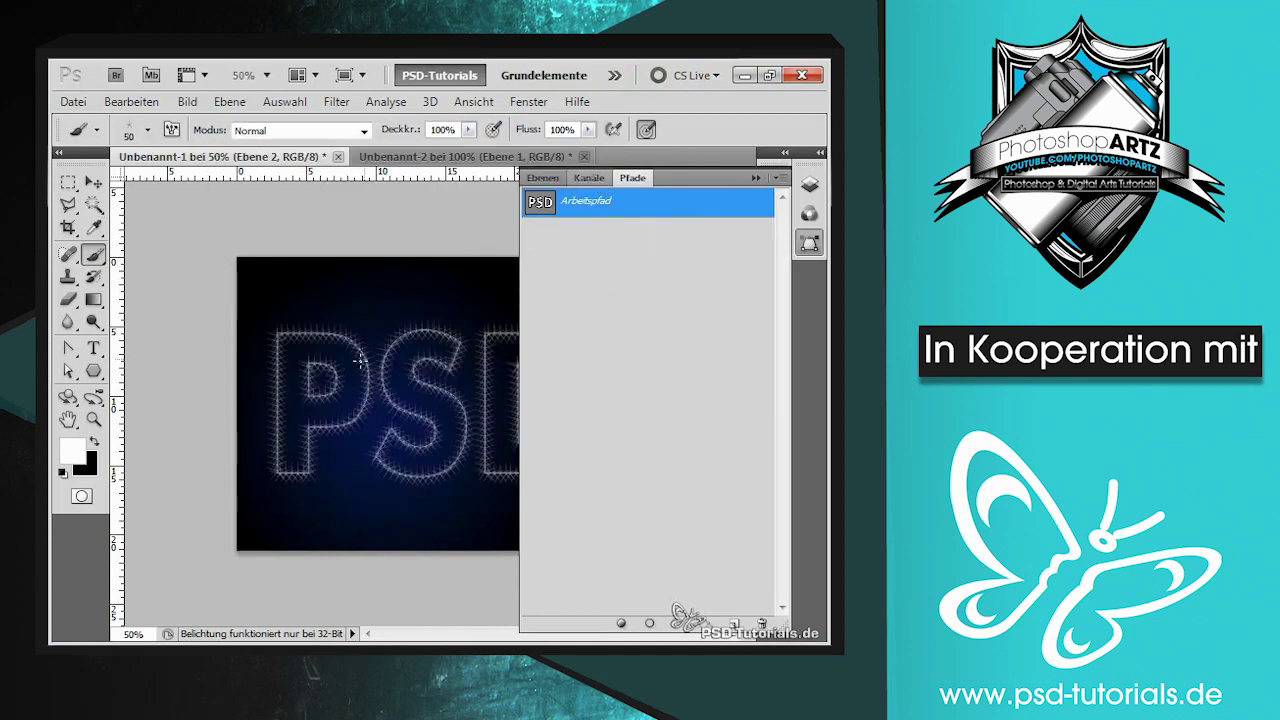
Step: Zoom to 100% and apply the brush stroke to the work path a second time
key(ctrl+plus)
key(ctrl+plus)
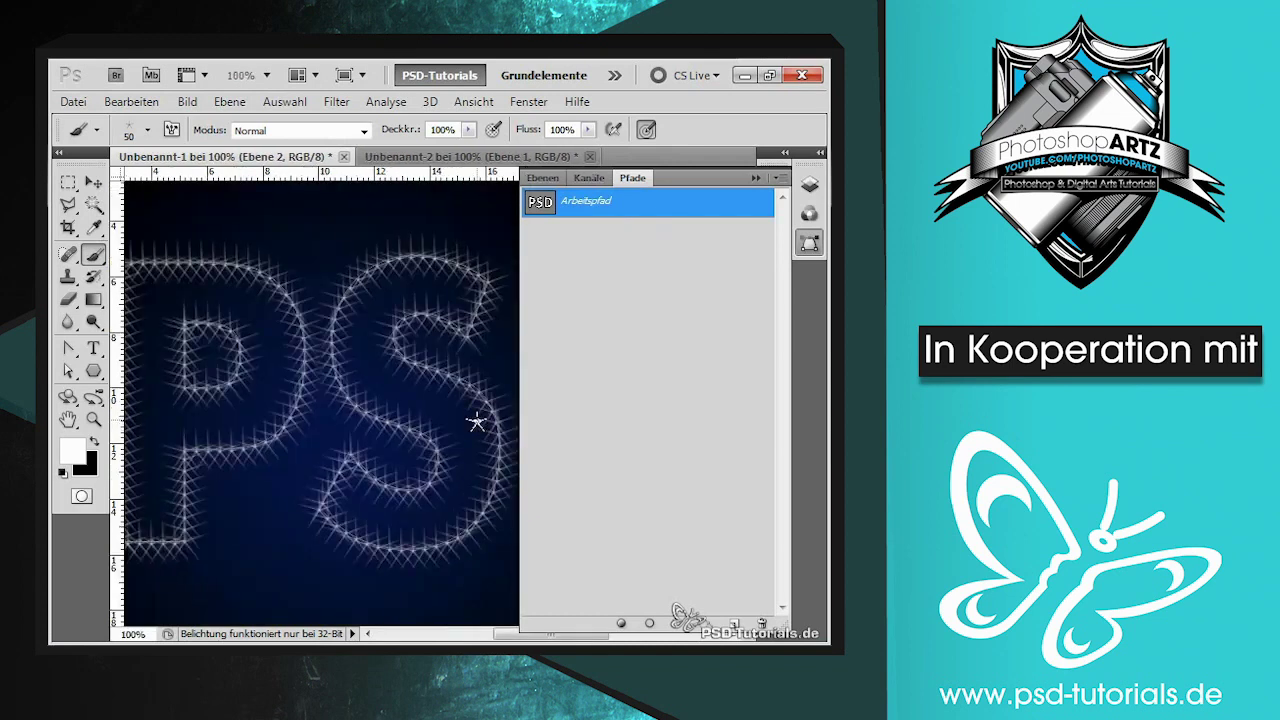
drag(500, 636, 490, 636)
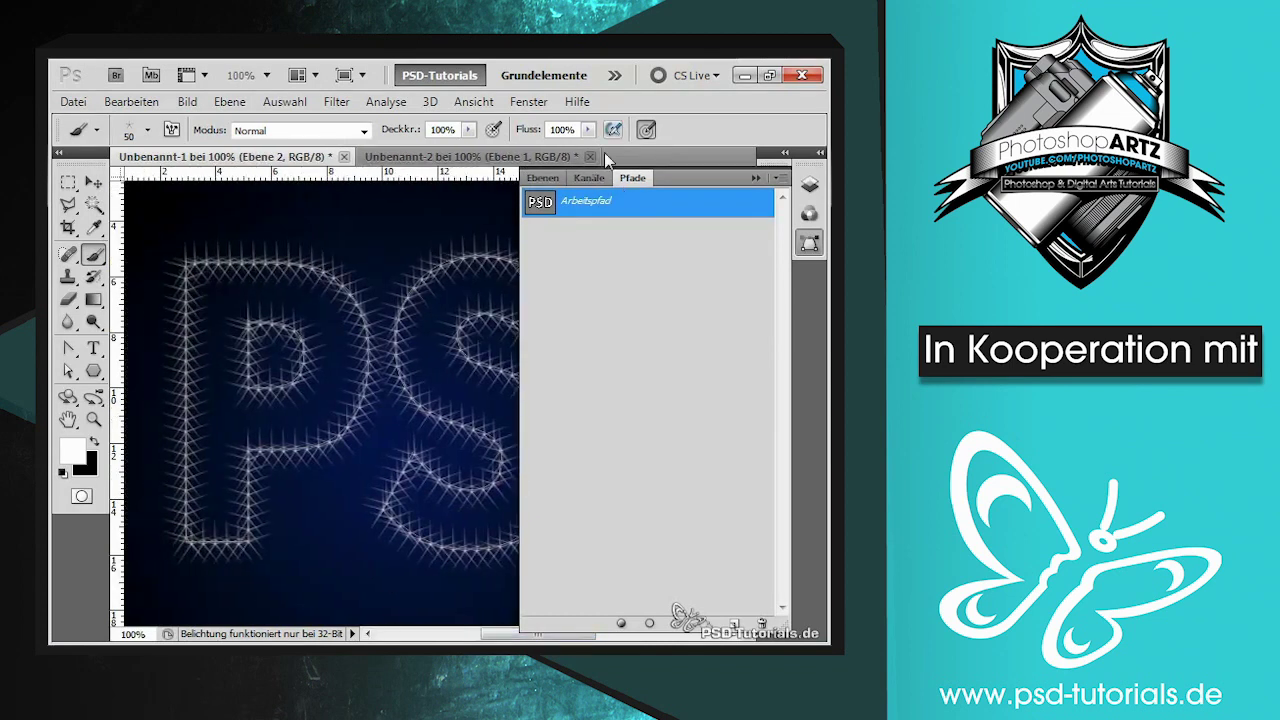
right_click(576, 204)
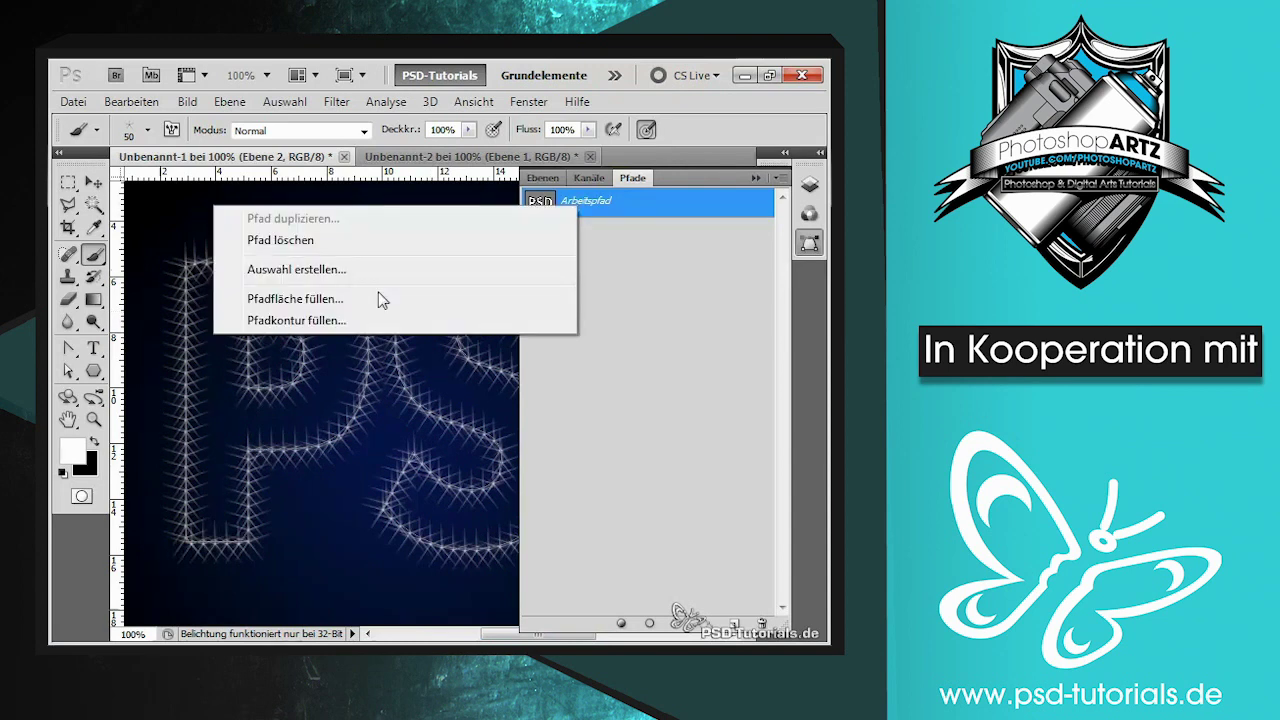
click(369, 318)
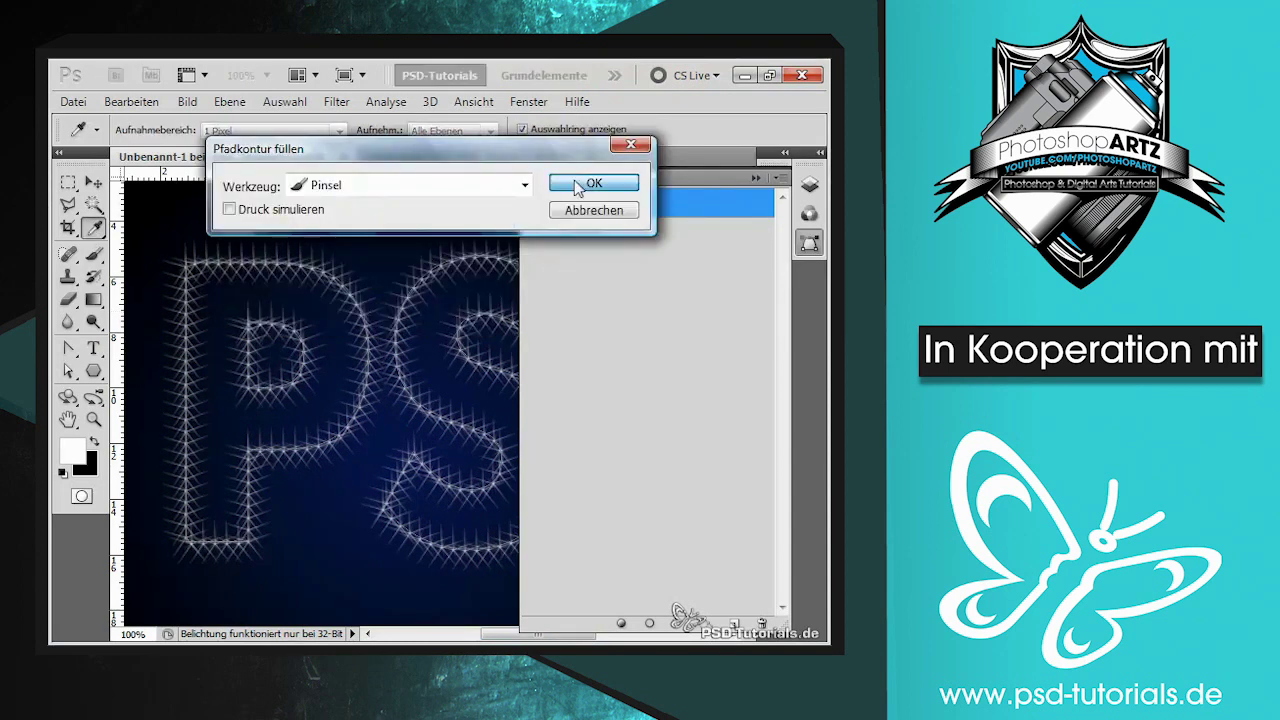
click(592, 180)
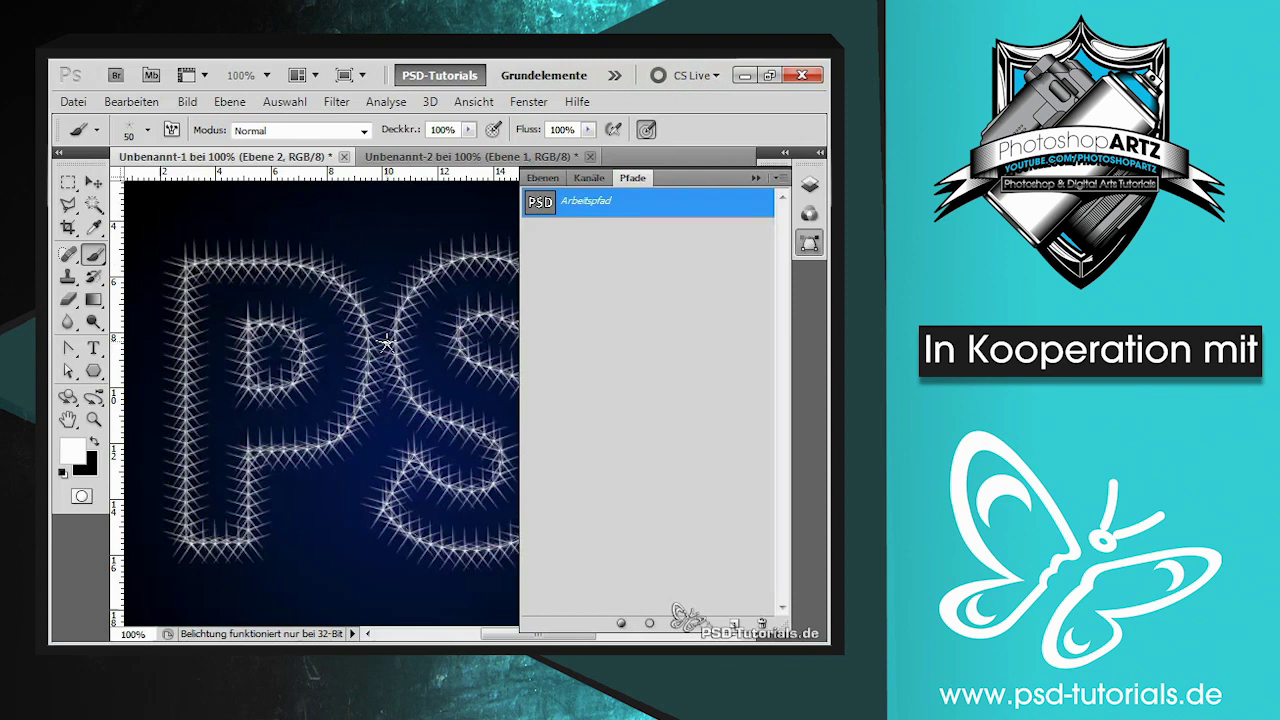
Step: Undo the star strokes along the PS path and enable brush Streuung, lowered to 52%
key(ctrl+alt+z)
key(ctrl+alt+z)
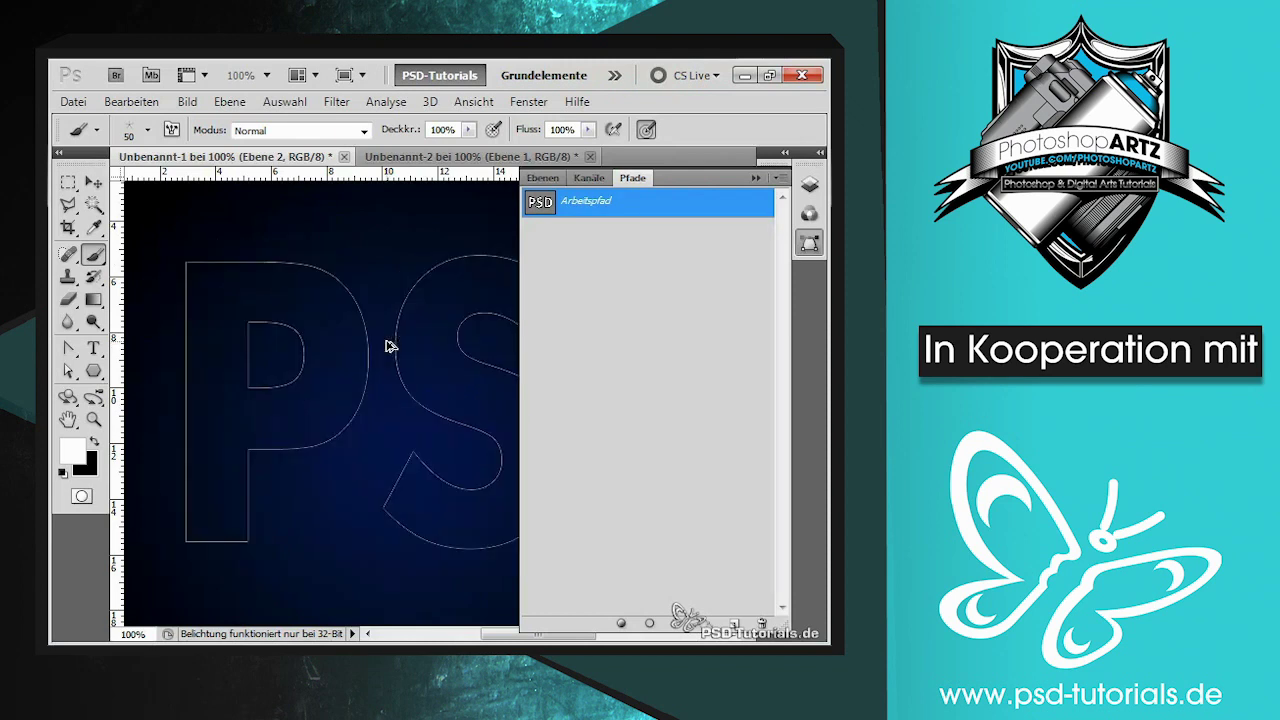
click(170, 128)
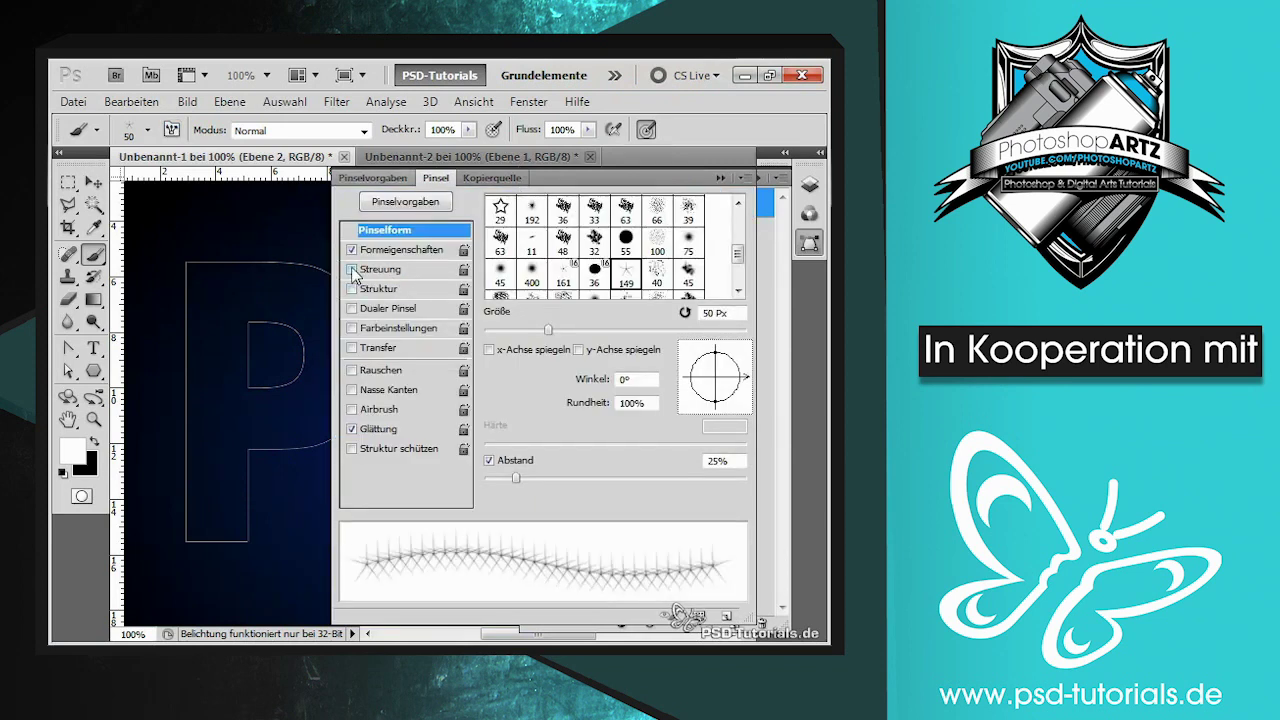
click(352, 270)
click(378, 272)
mouse_move(556, 217)
mouse_down()
mouse_move(487, 218)
mouse_move(499, 218)
mouse_up()
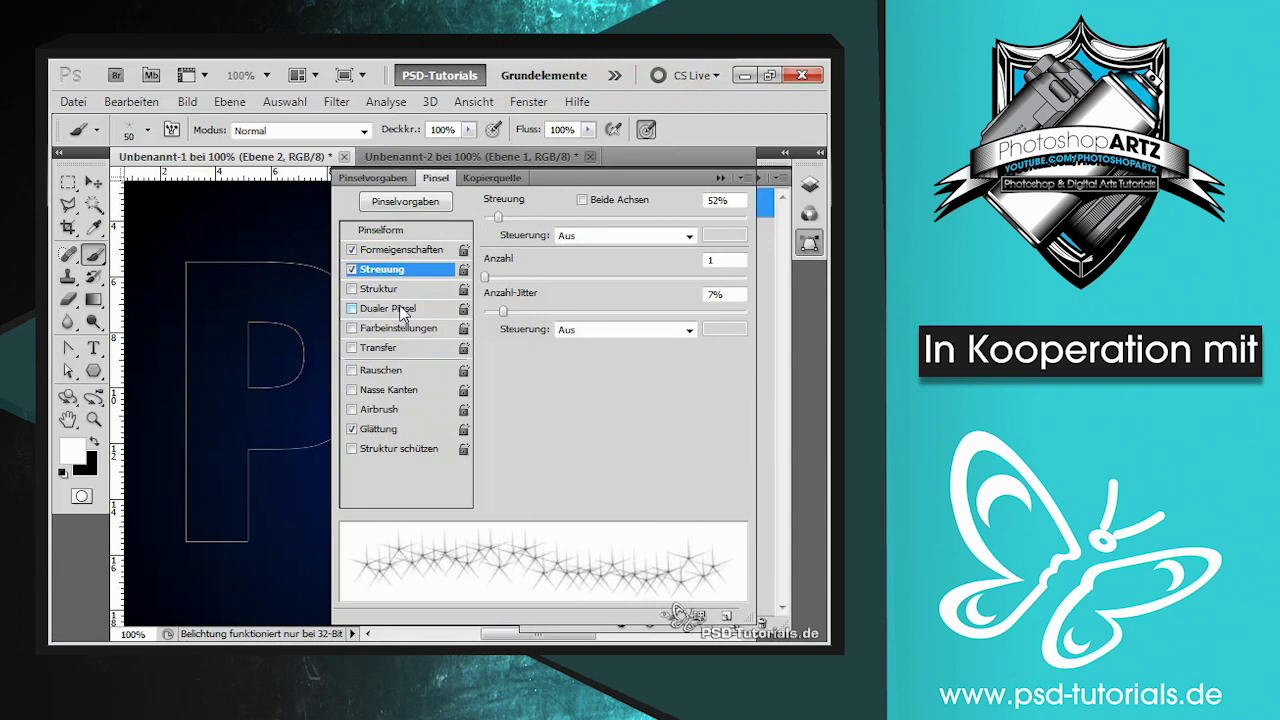
Step: Enable Transfer with Deckkraft-Jitter at 100% and Fluss-Jitter at 0%
click(390, 347)
mouse_move(744, 217)
mouse_down()
mouse_move(478, 248)
mouse_move(757, 238)
mouse_up()
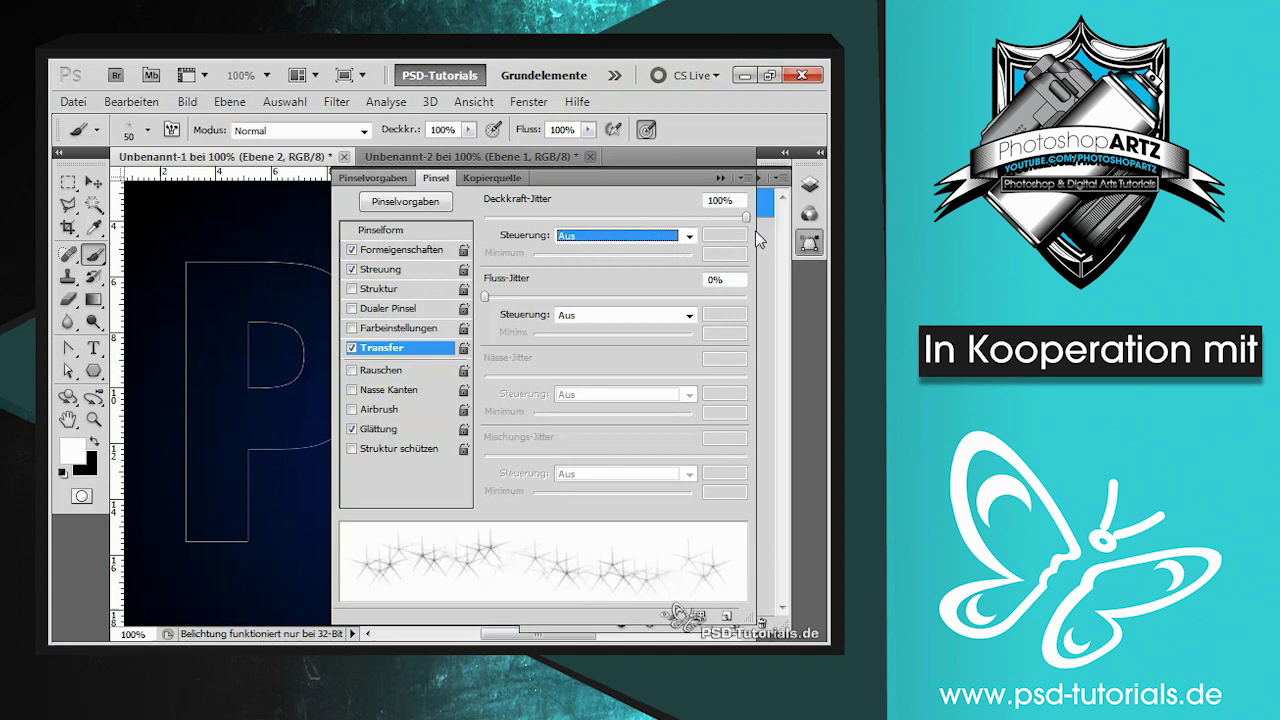
drag(486, 298, 479, 305)
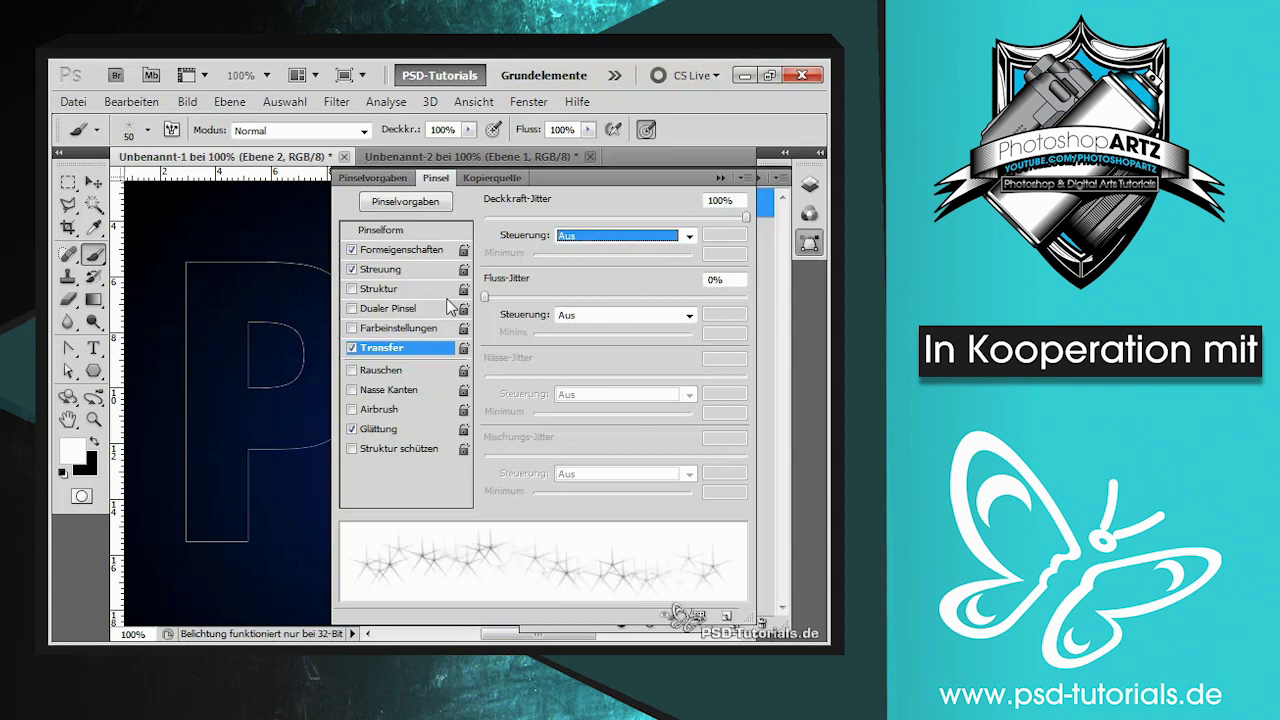
Step: Stroke the Arbeitspfad twice with the scattered star brush via Pfadkontur füllen with Pinsel
click(720, 177)
right_click(585, 207)
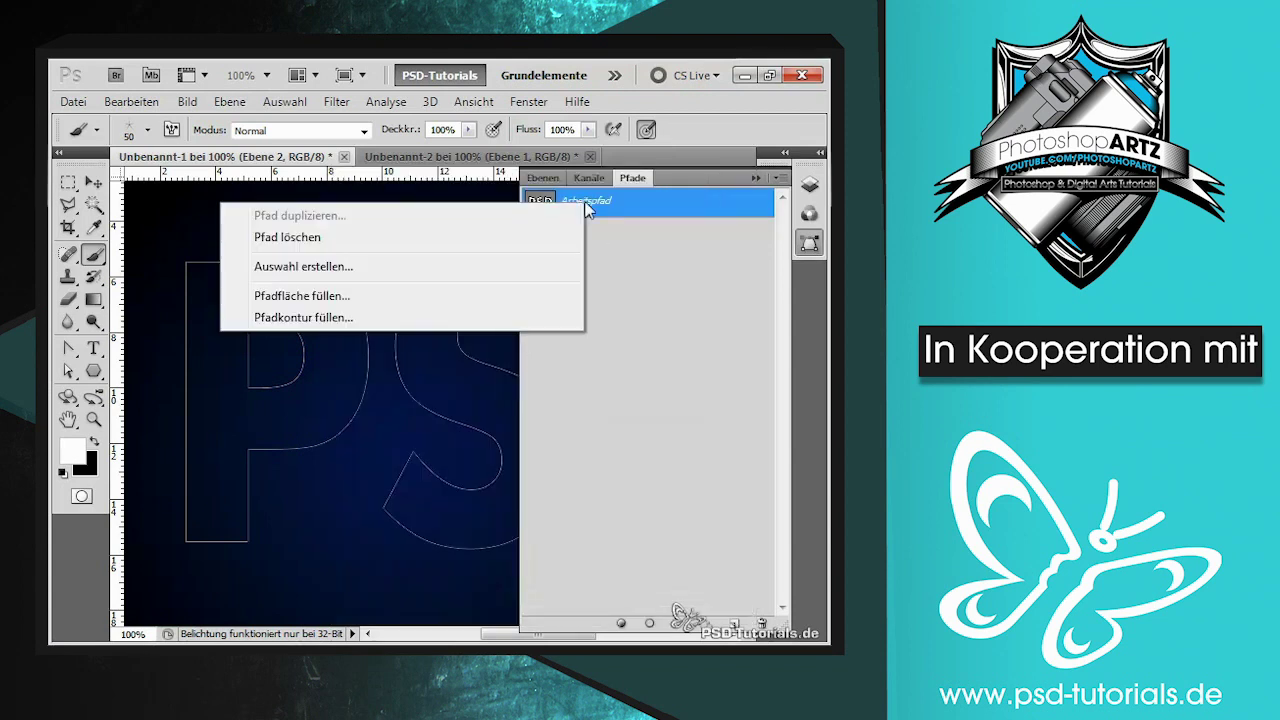
click(361, 310)
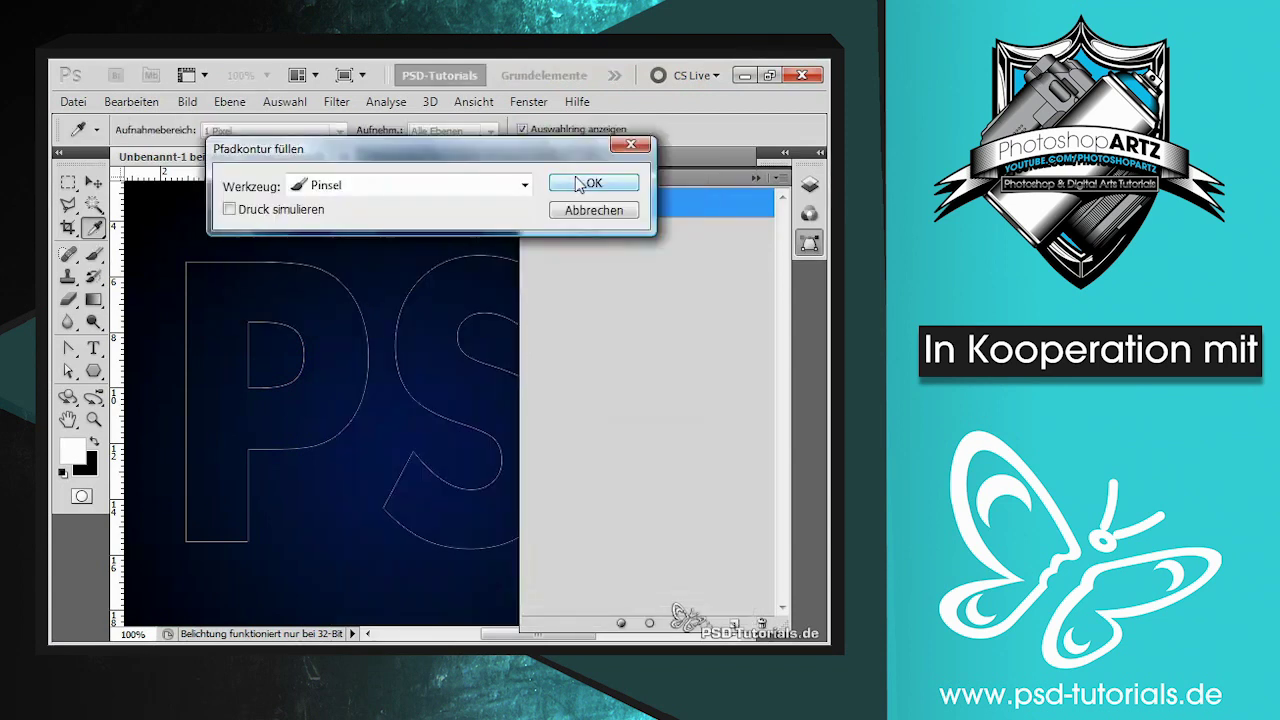
click(580, 185)
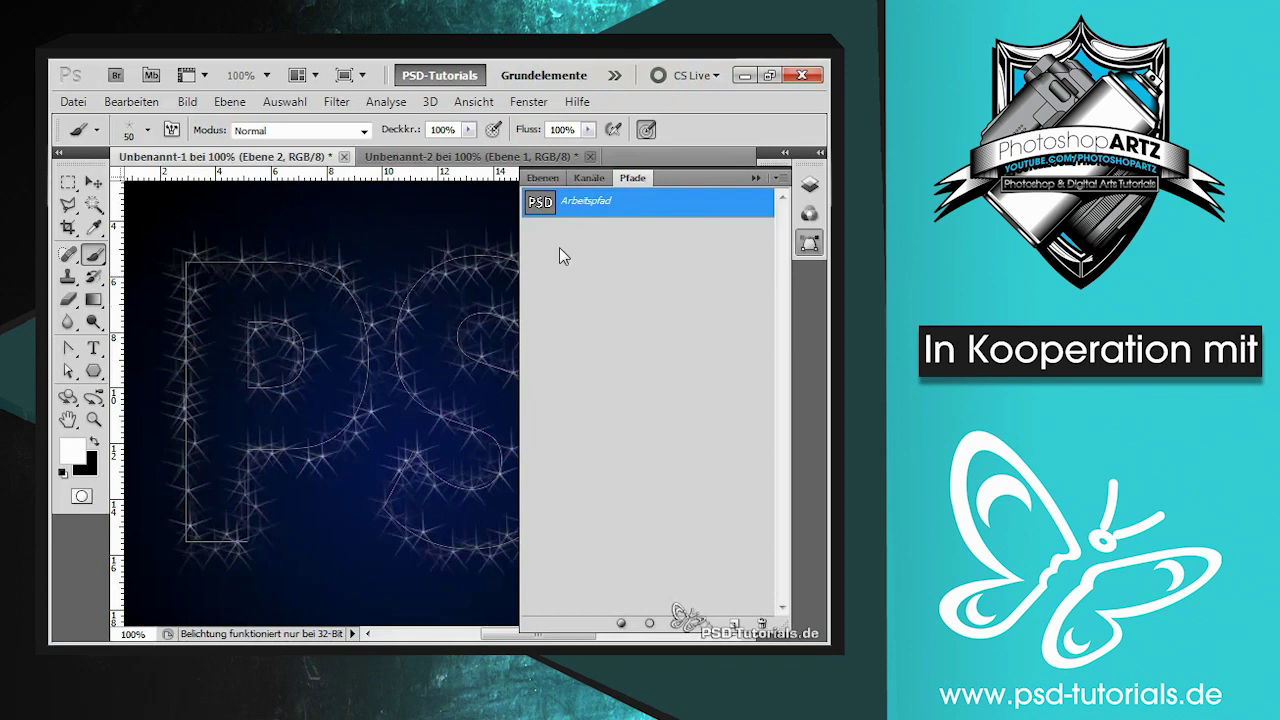
right_click(597, 202)
click(440, 313)
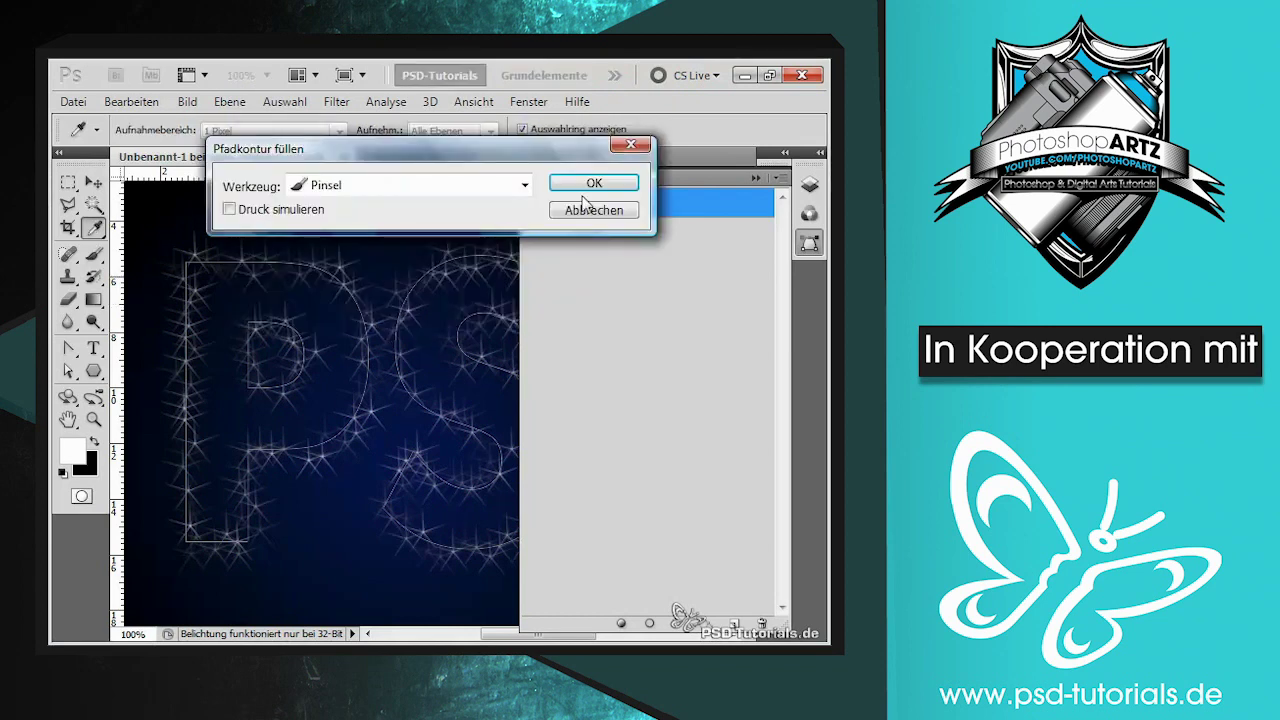
click(589, 186)
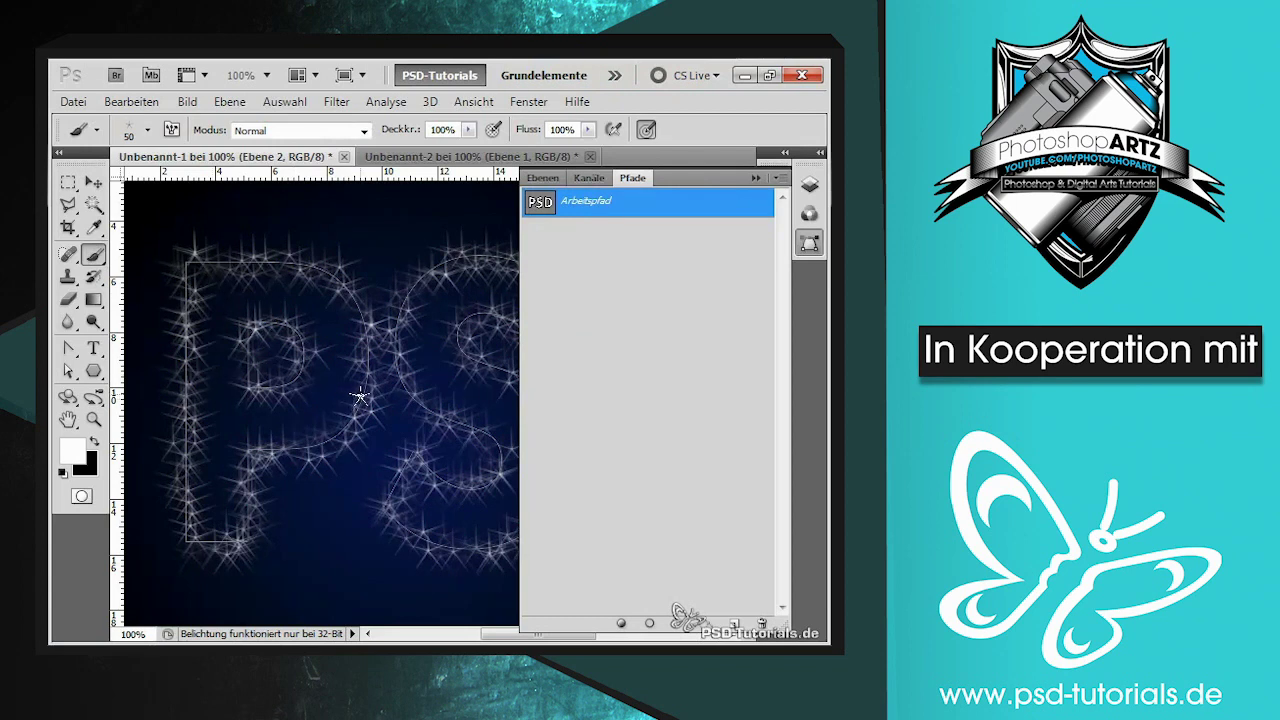
click(542, 177)
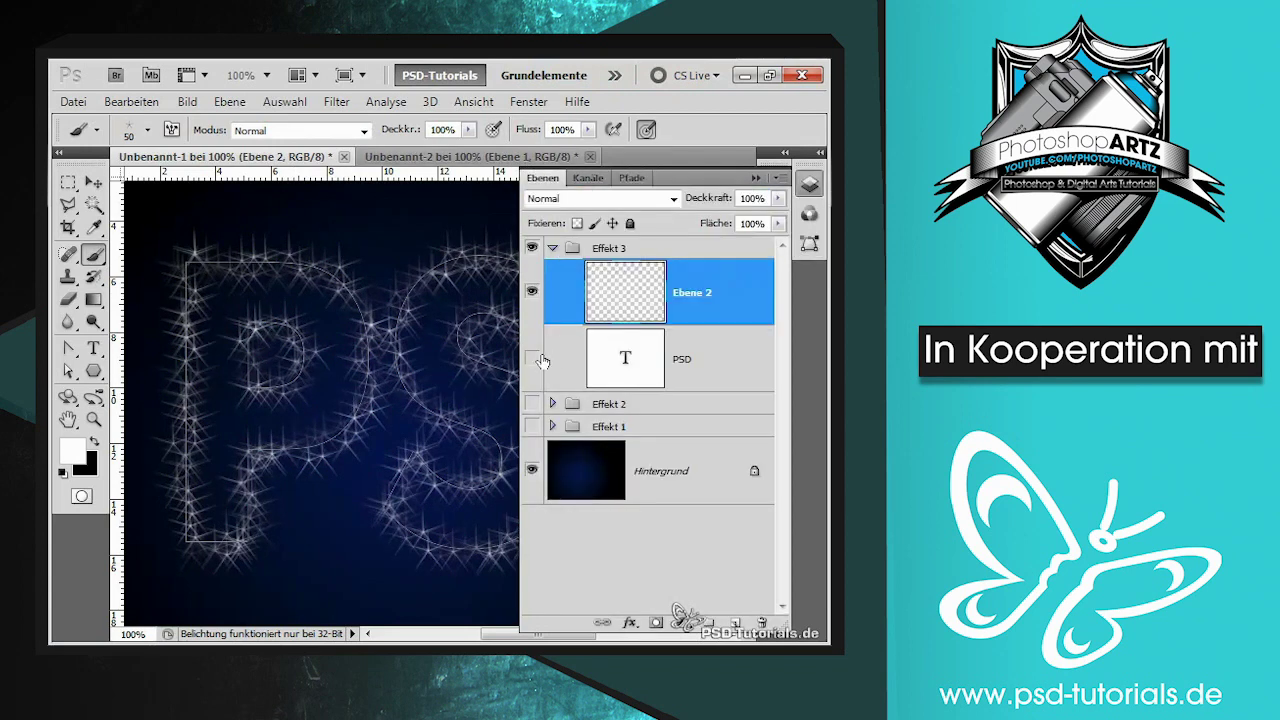
Step: Make the black PSD text layer visible beneath the sparkles
click(532, 359)
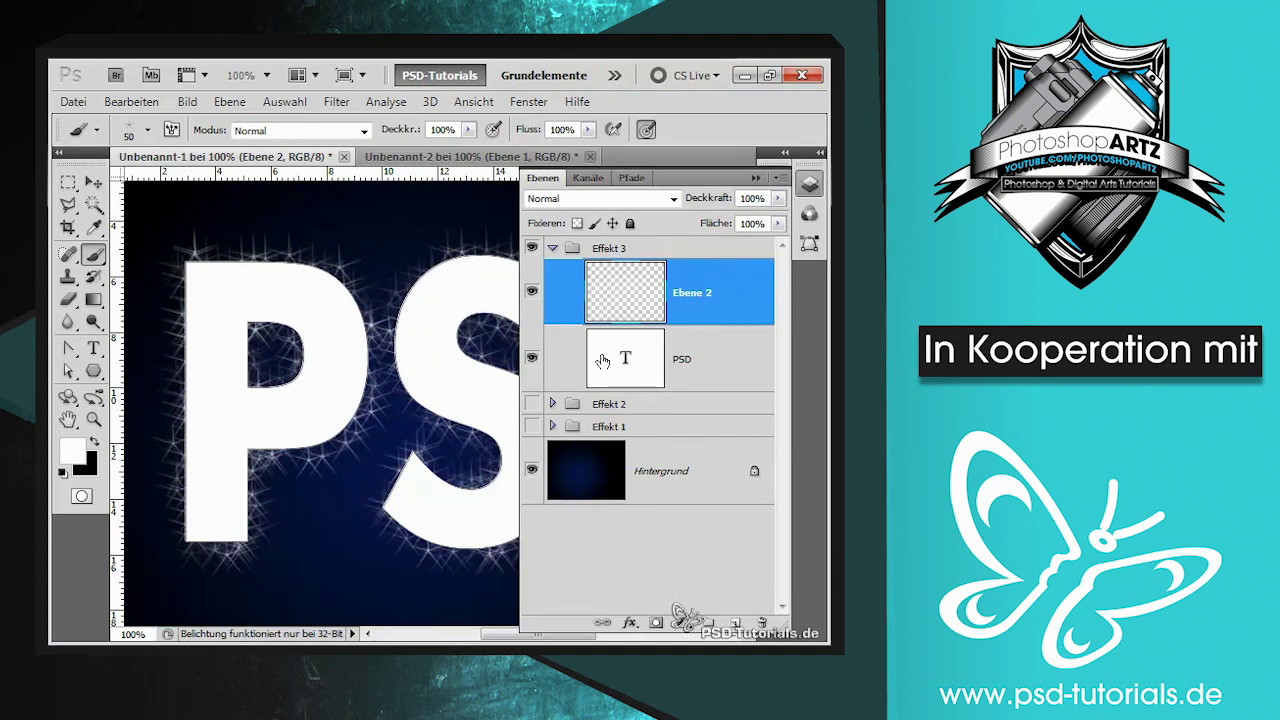
double_click(603, 361)
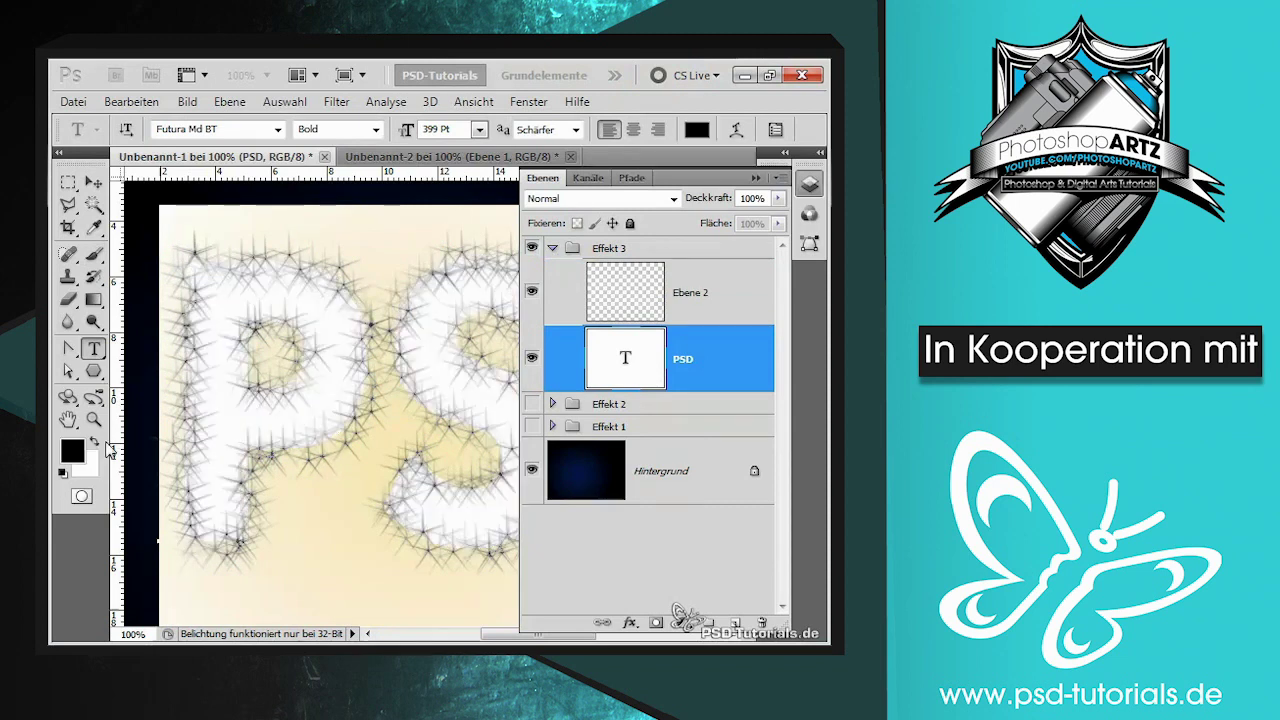
click(614, 312)
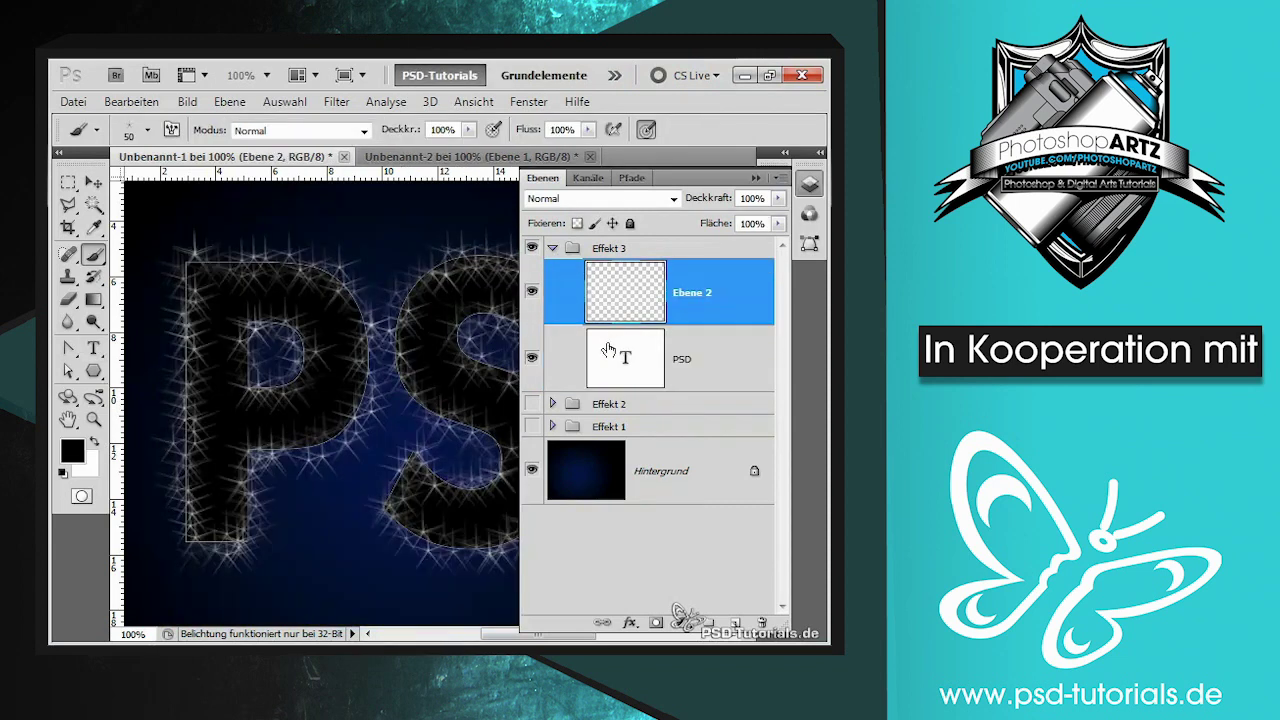
click(607, 352)
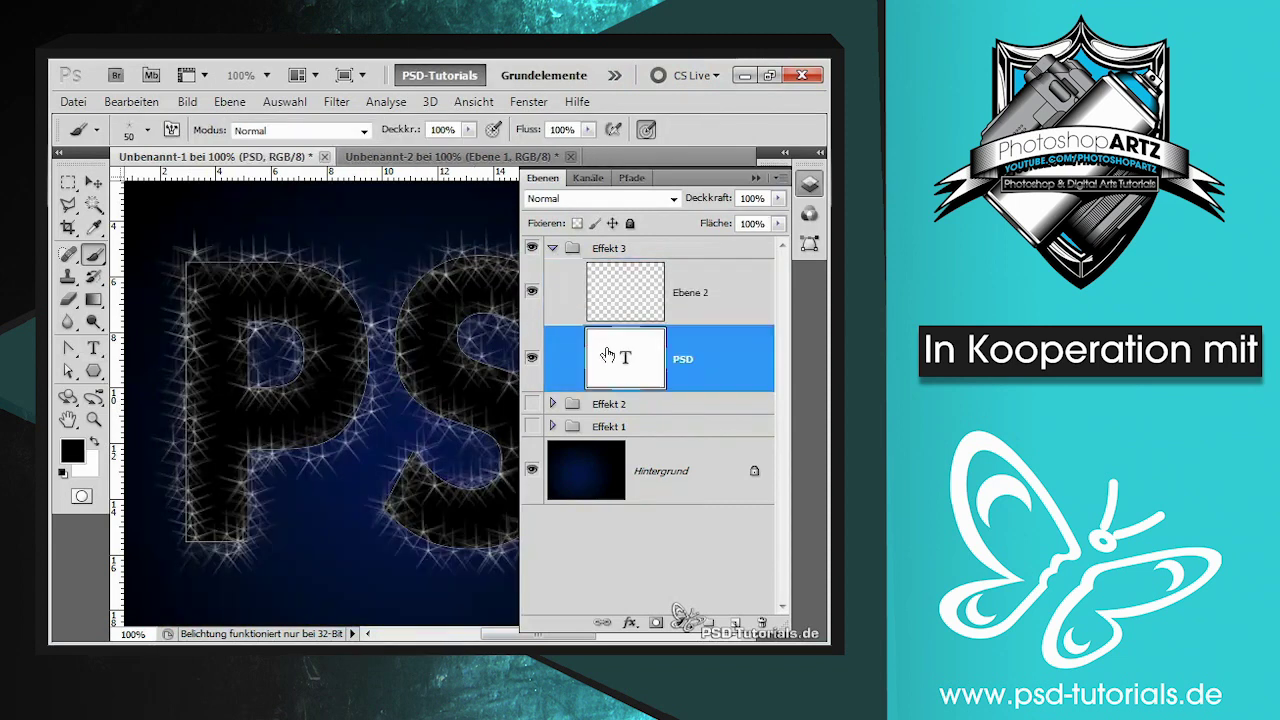
click(632, 178)
click(542, 178)
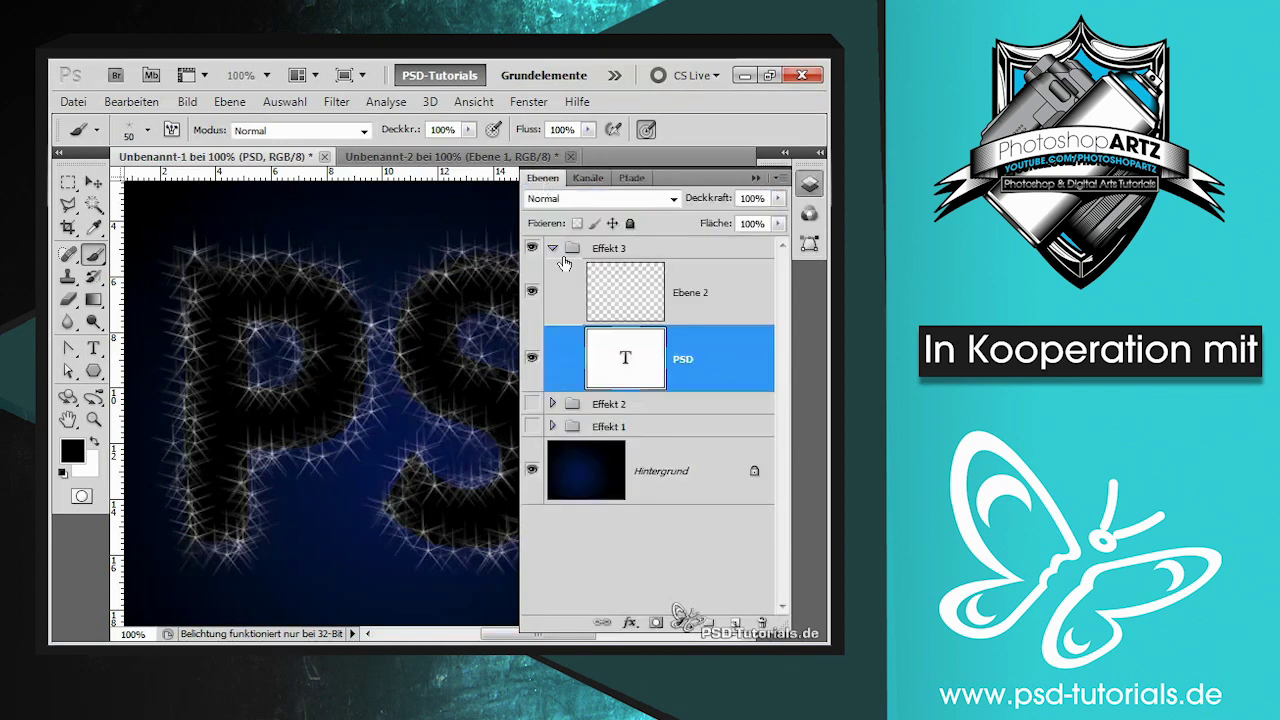
key(ctrl+minus)
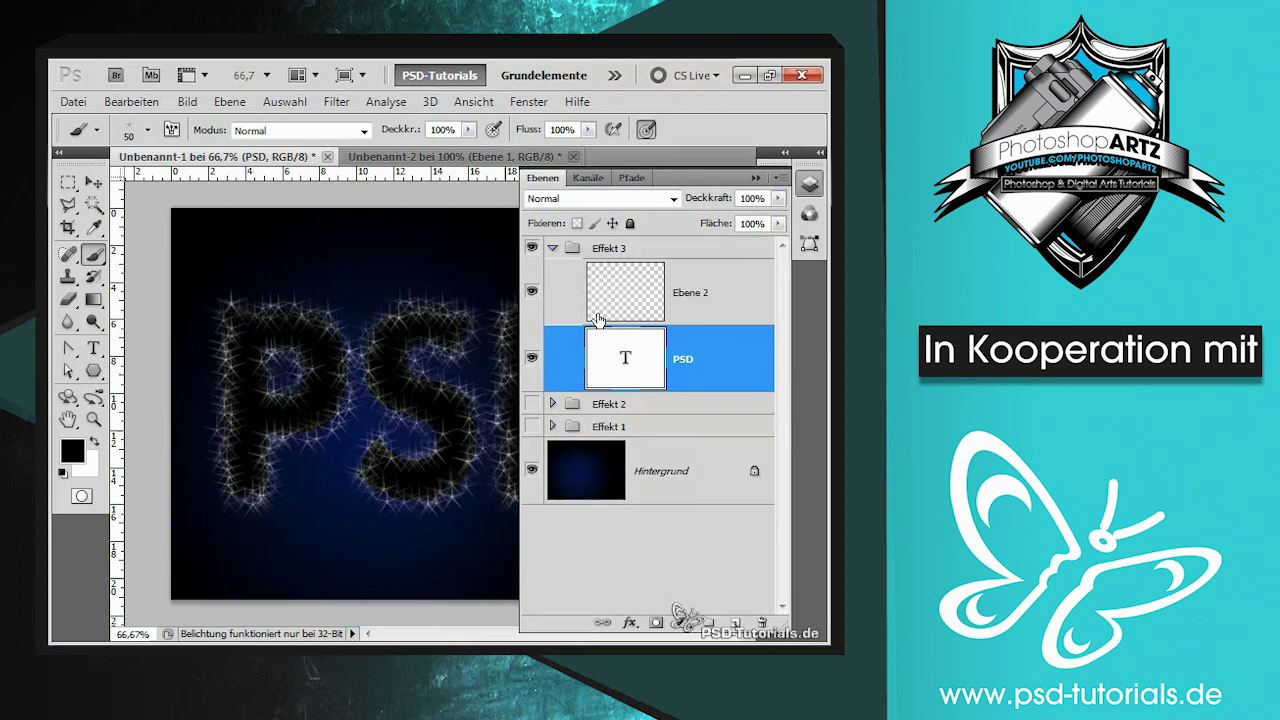
Step: Duplicate Ebene 2 as Ebene 2 Kopie to brighten the stars
click(610, 300)
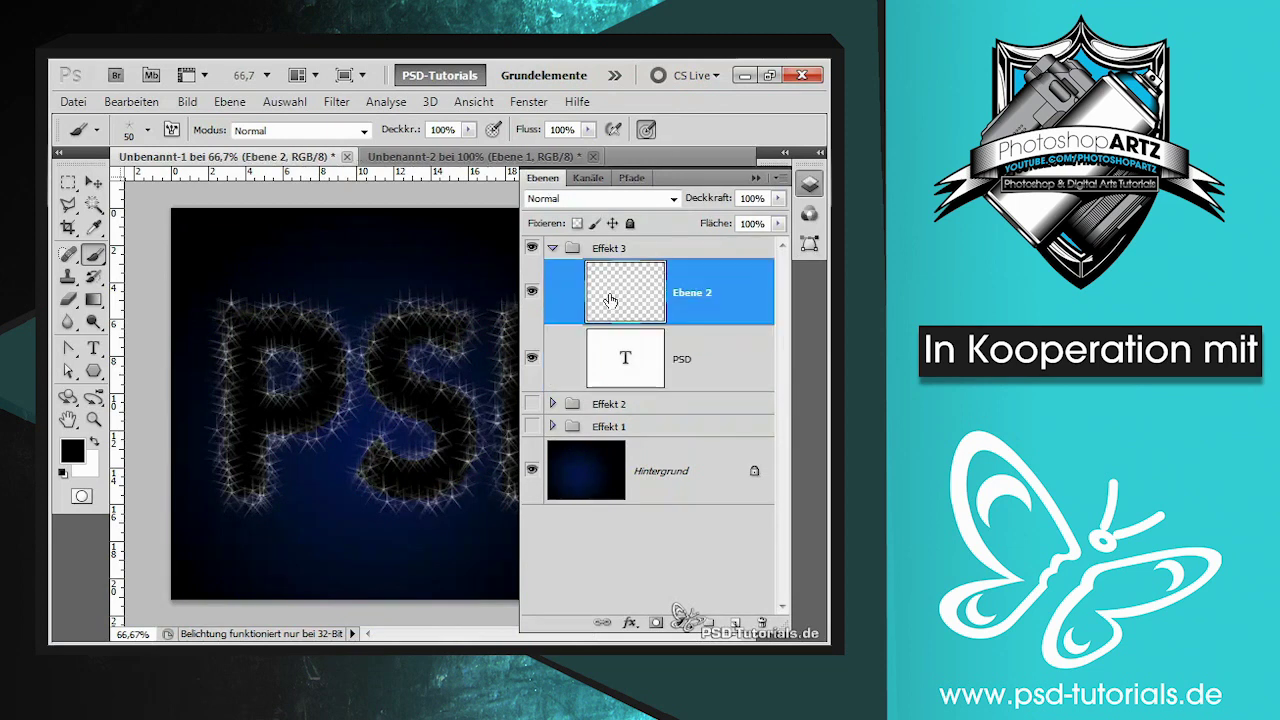
key(ctrl+j)
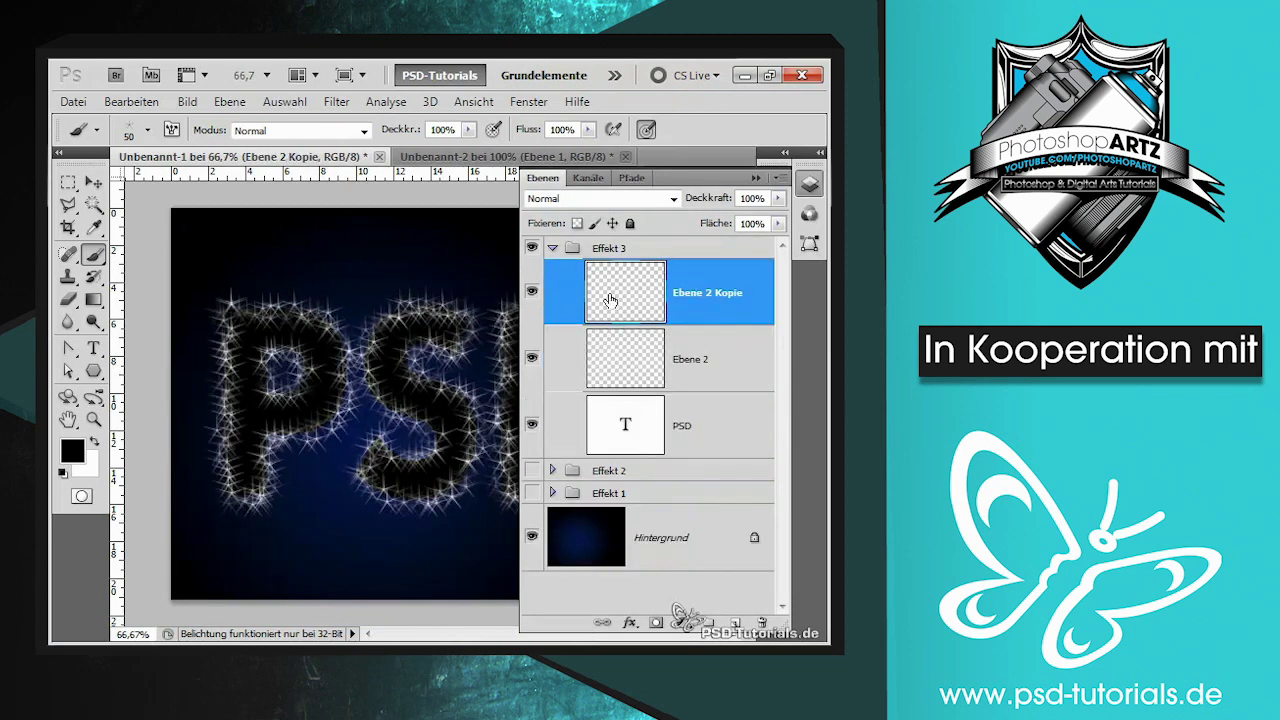
key(ctrl+1)
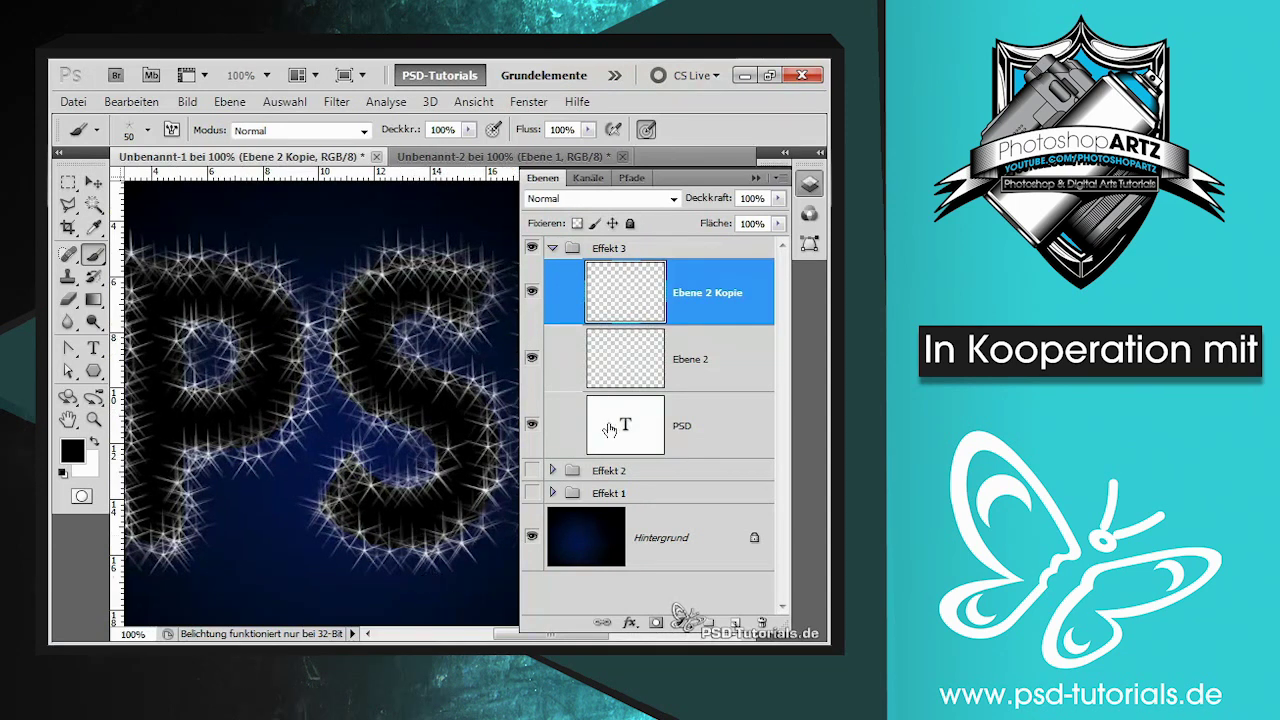
click(609, 429)
Step: Copy Effekt 1's layer effects onto the PSD text and hide the copied Farbüberlagerung
drag(623, 426, 563, 494)
click(554, 493)
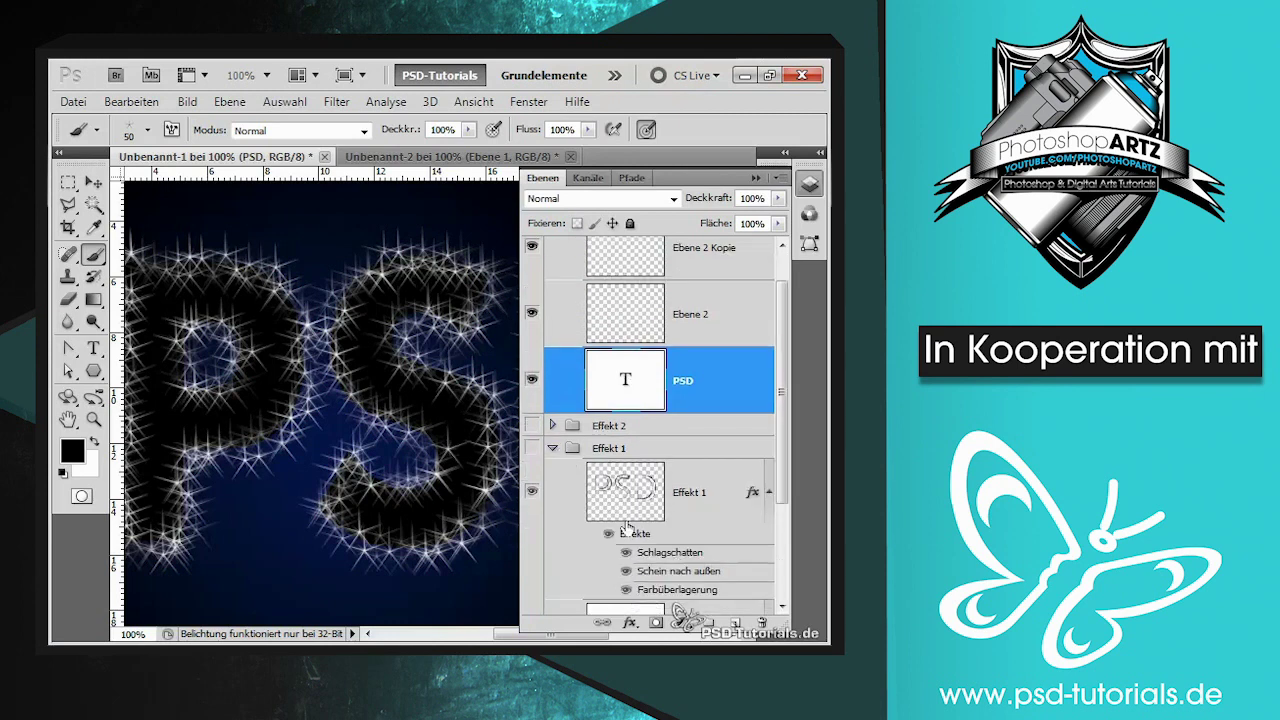
drag(635, 537, 629, 392)
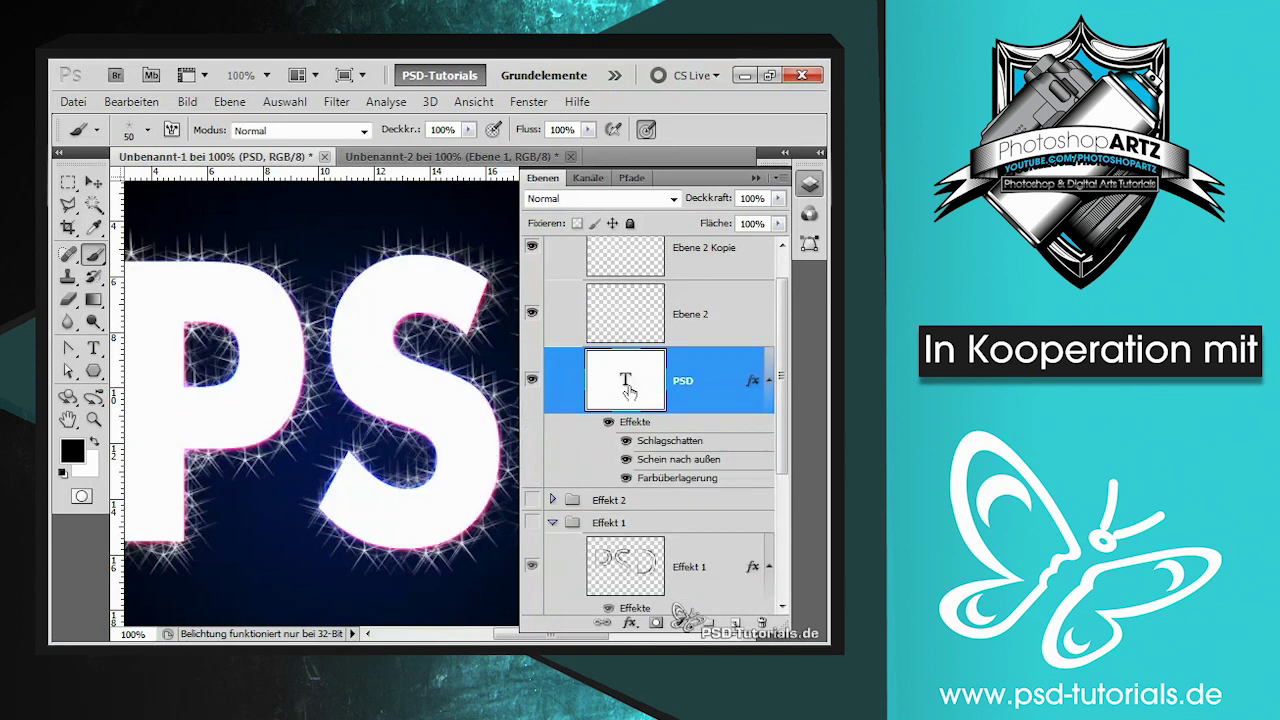
click(553, 524)
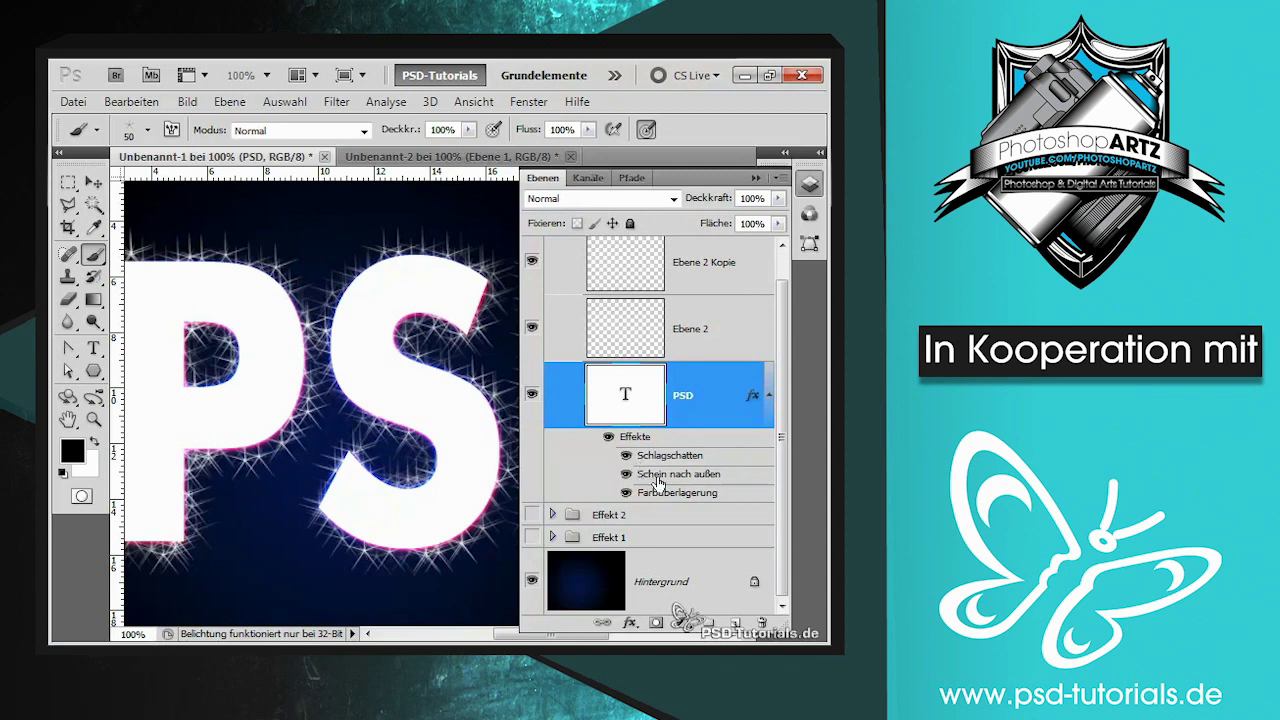
click(626, 493)
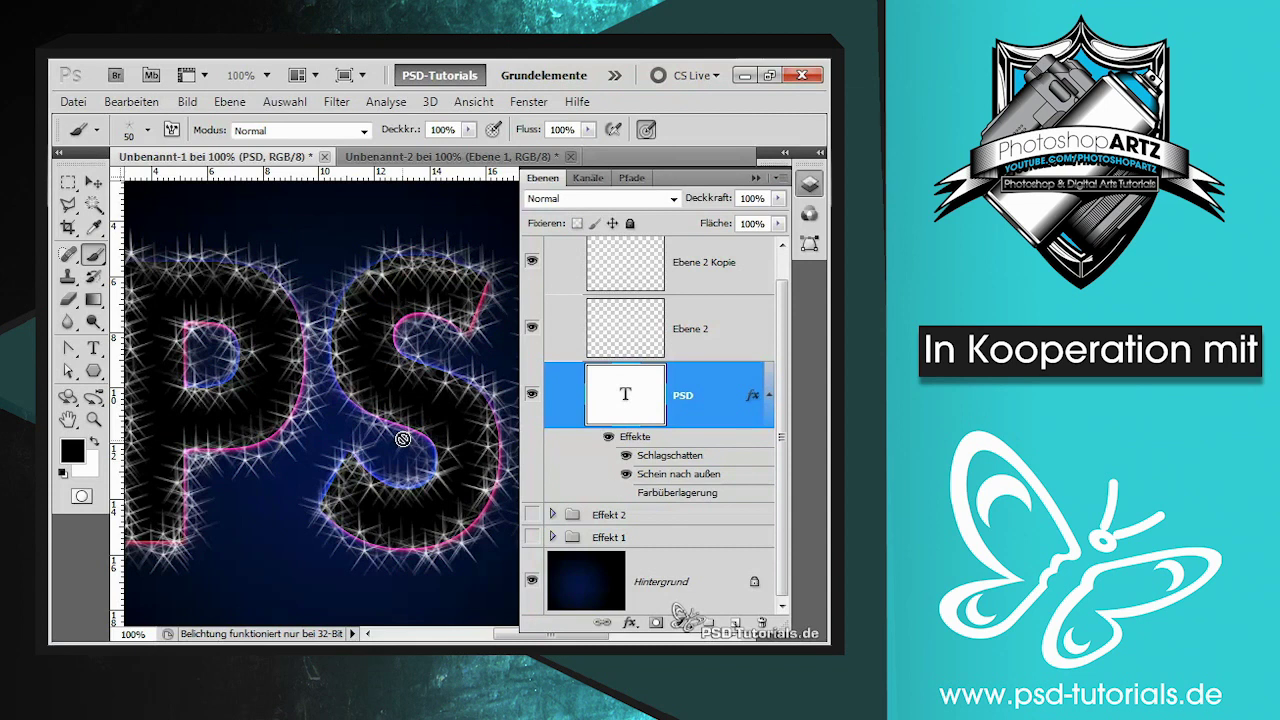
key(ctrl+minus)
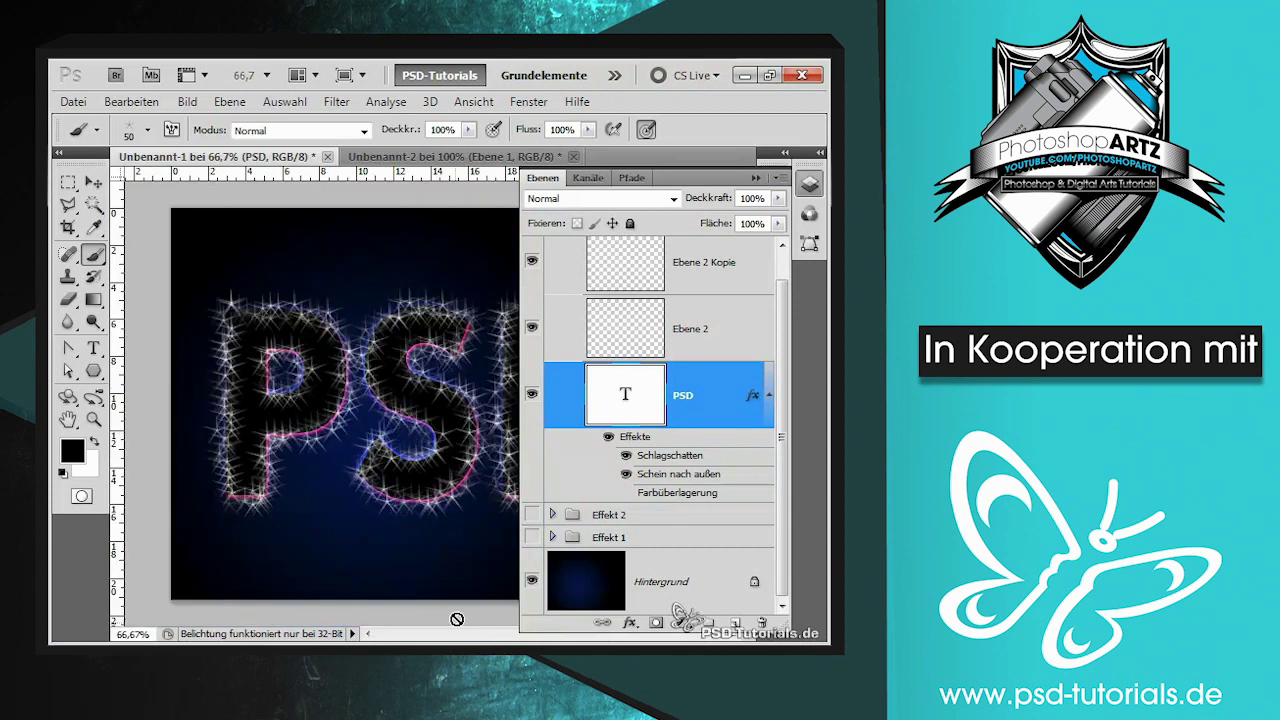
click(810, 184)
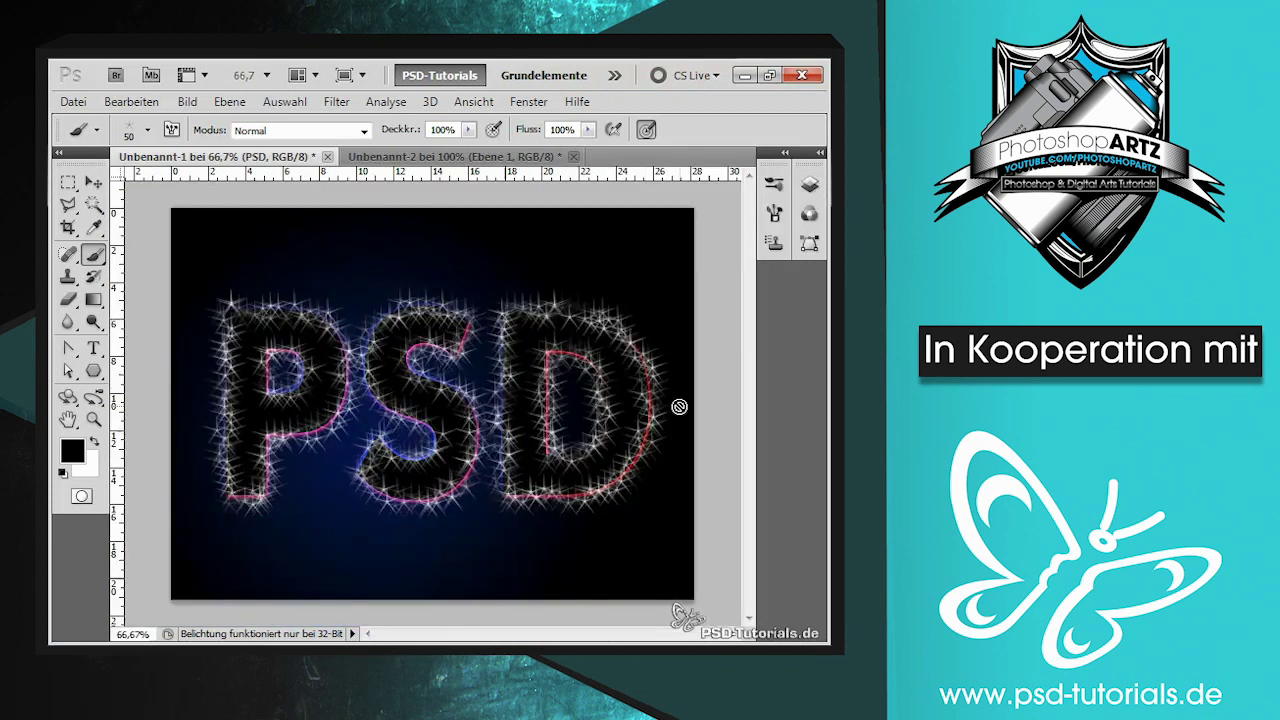
key(ctrl+plus)
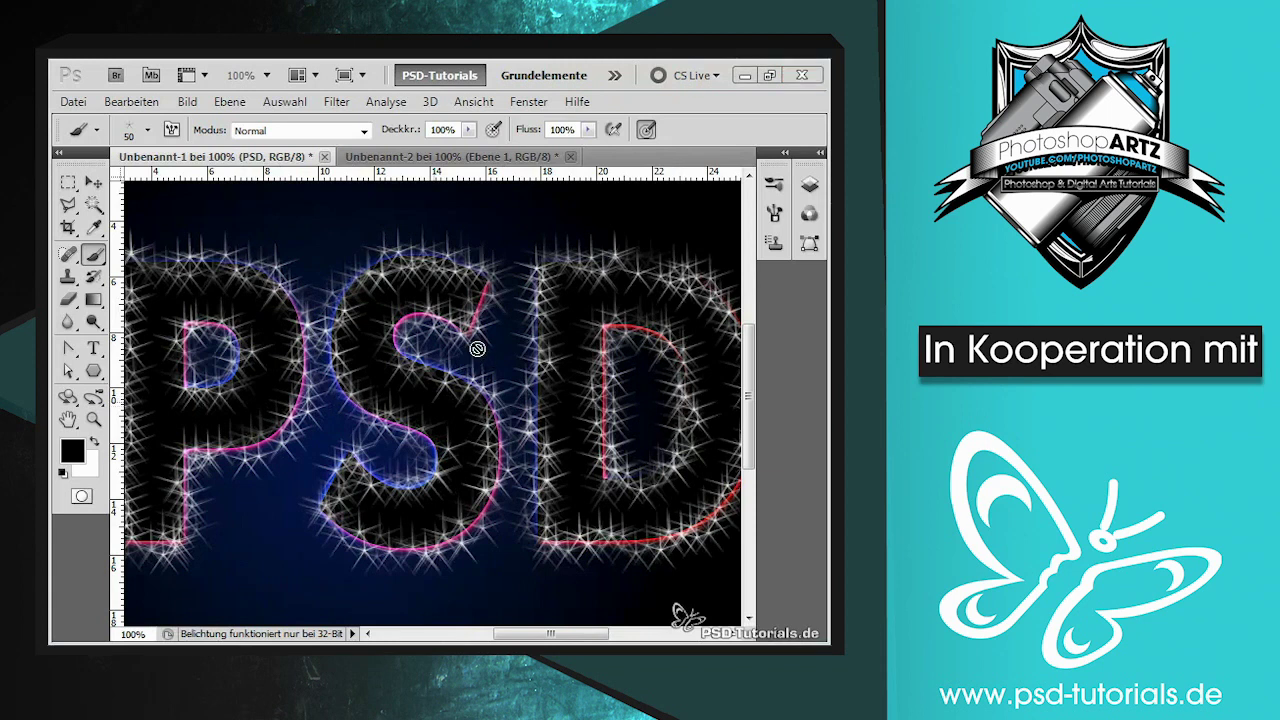
key(F7)
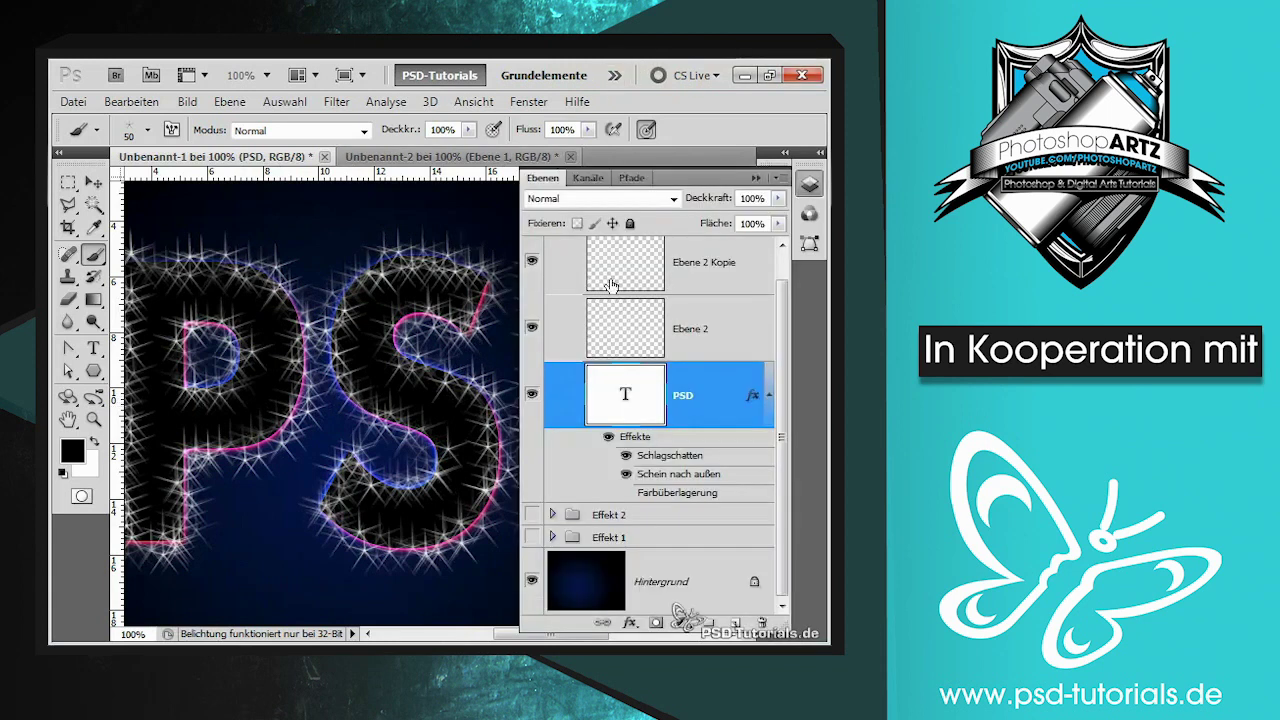
scroll(785, 318, up, 1)
text(Effekt 4)
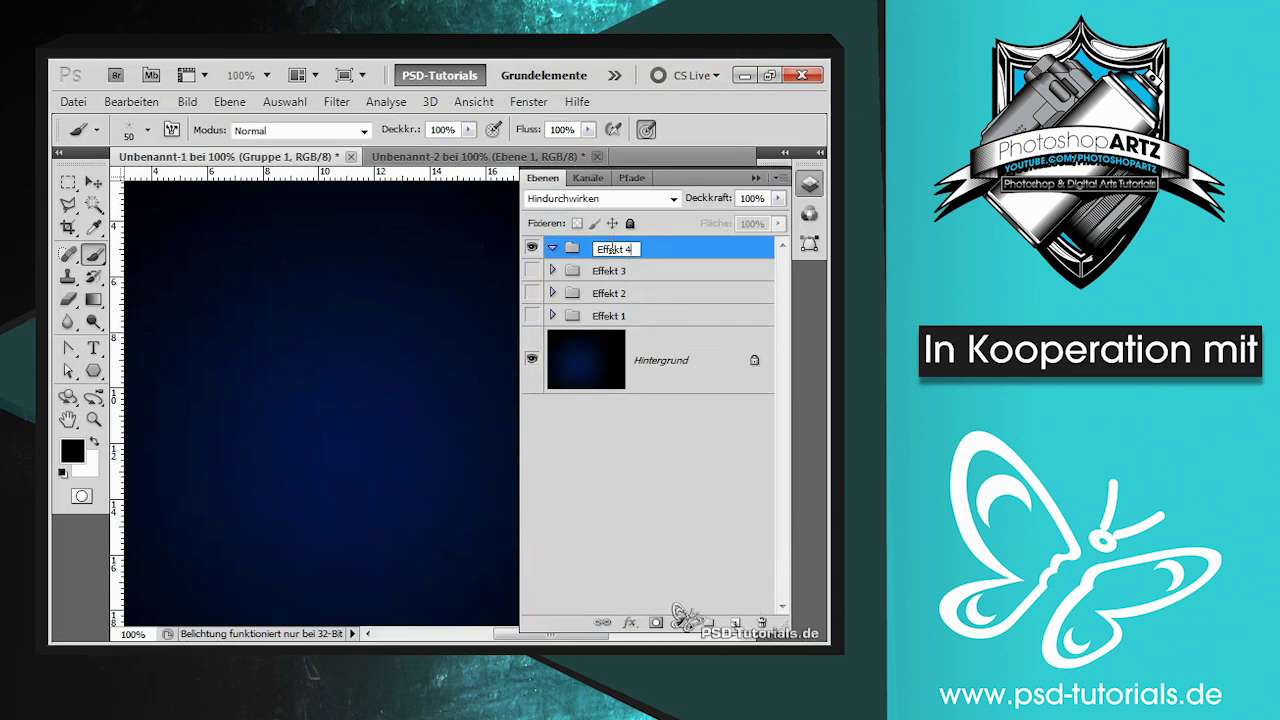
Step: Name the new group Effekt 4, move the PSD text into it, and hide its effects
key(Return)
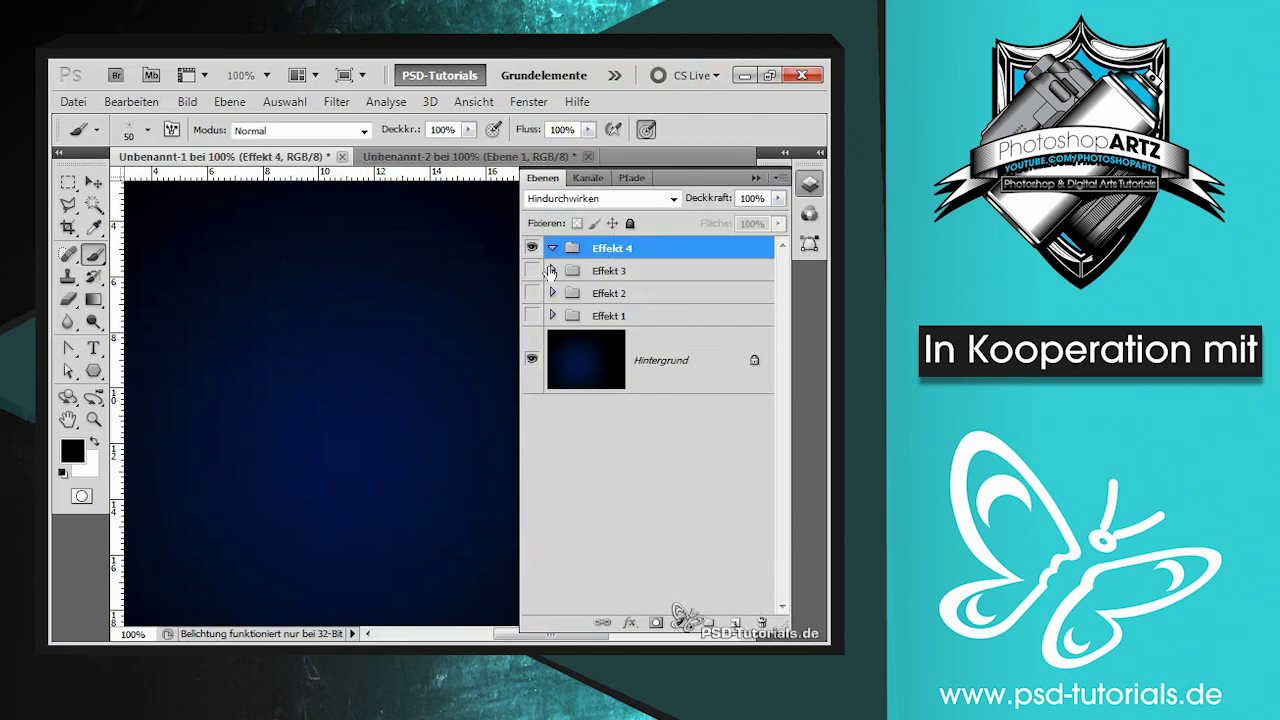
click(552, 271)
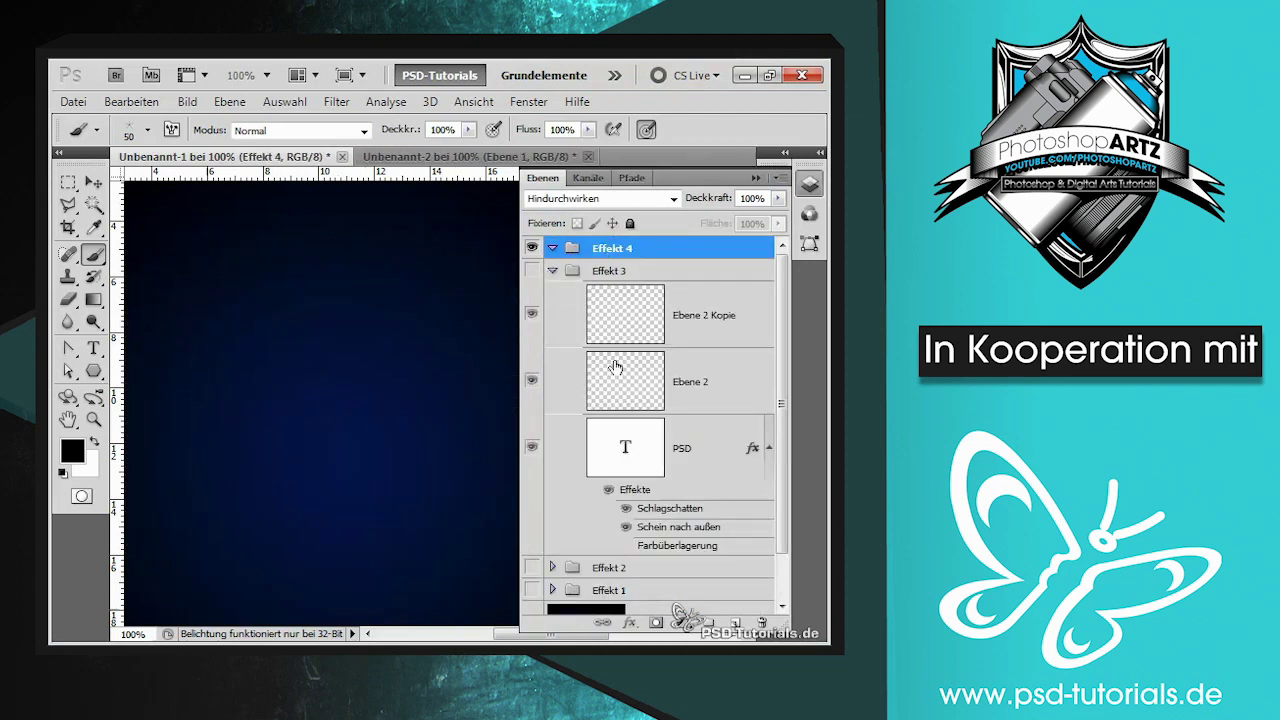
drag(631, 449, 613, 252)
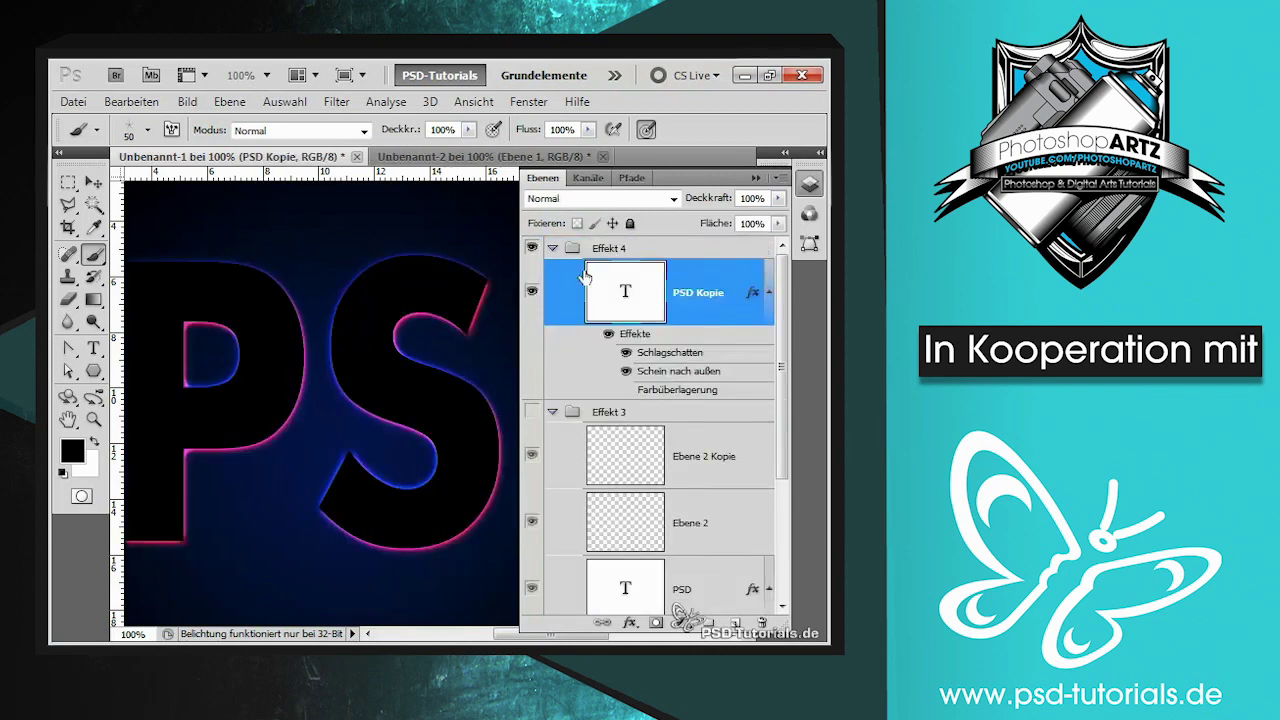
click(553, 413)
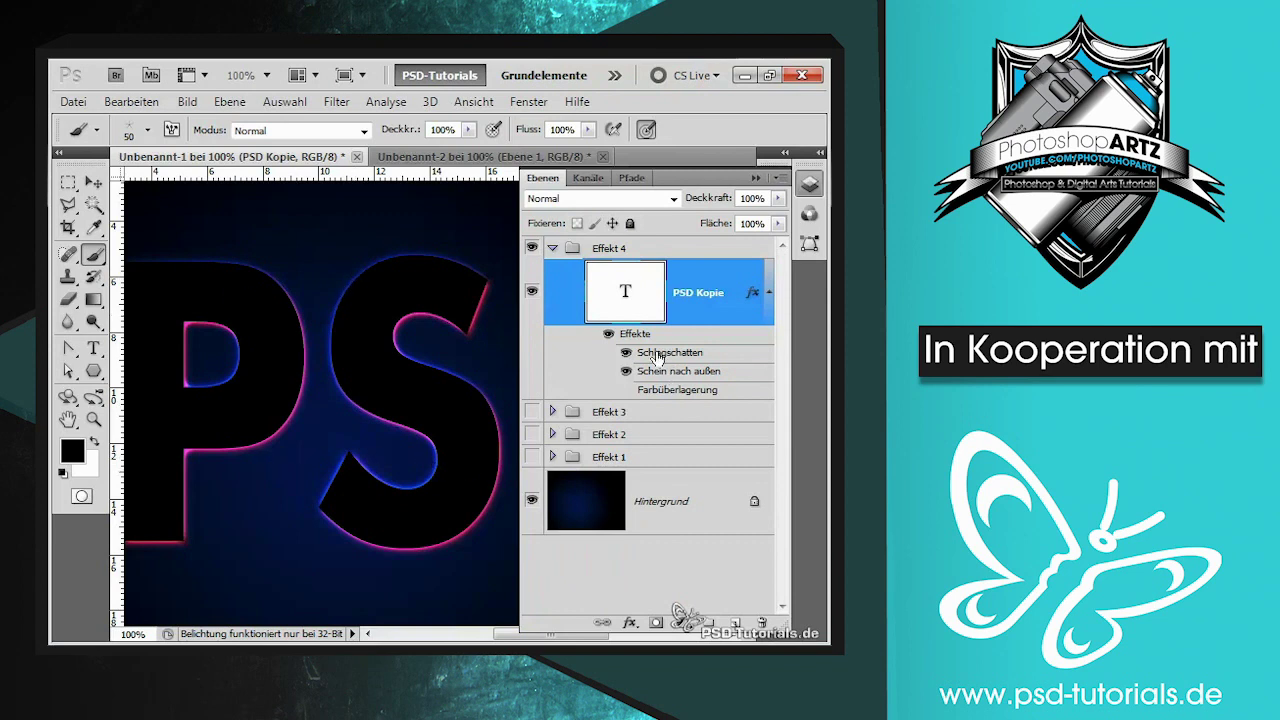
drag(500, 634, 492, 634)
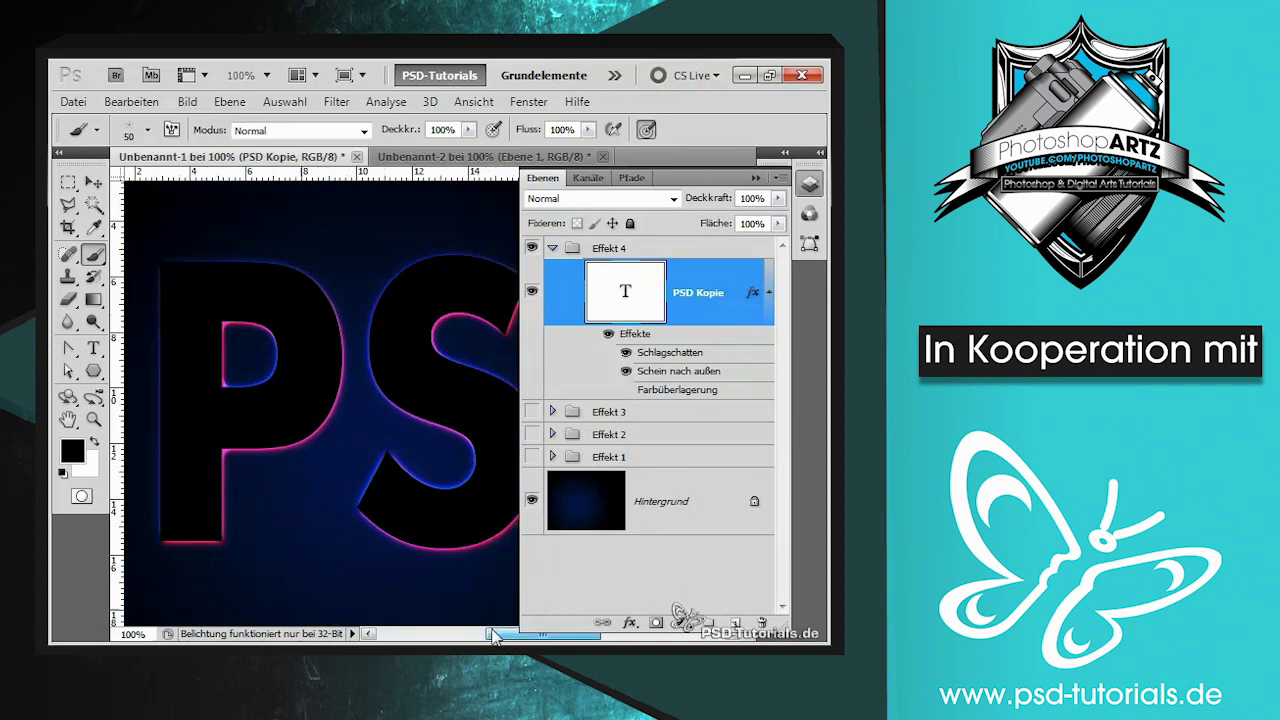
click(608, 335)
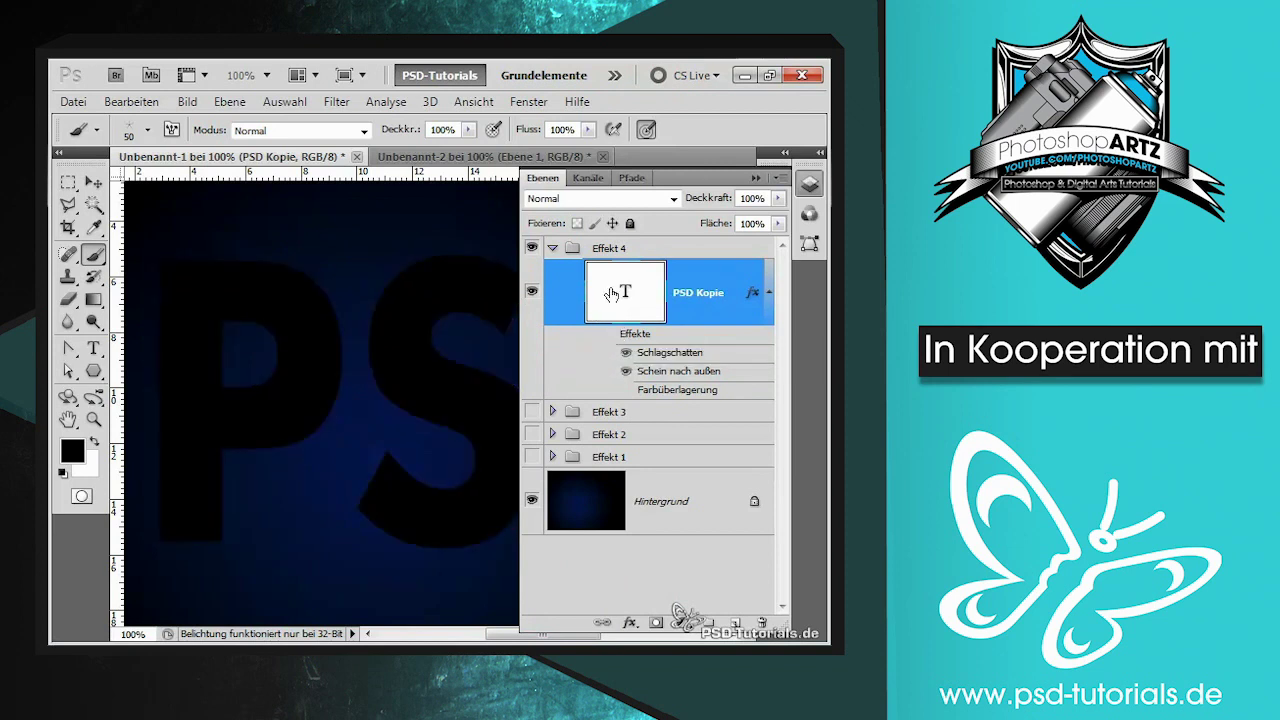
Step: Create a work path from the PS Kopie text outlines
click(632, 178)
click(551, 180)
right_click(718, 306)
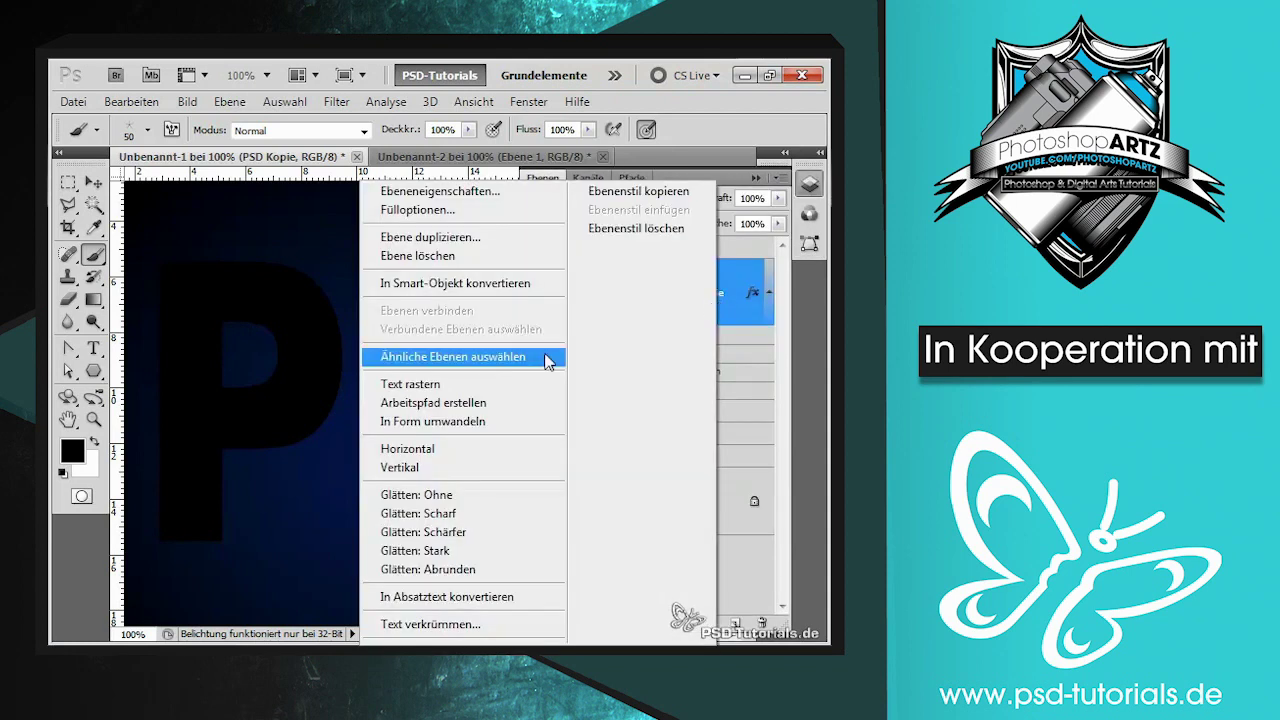
click(475, 404)
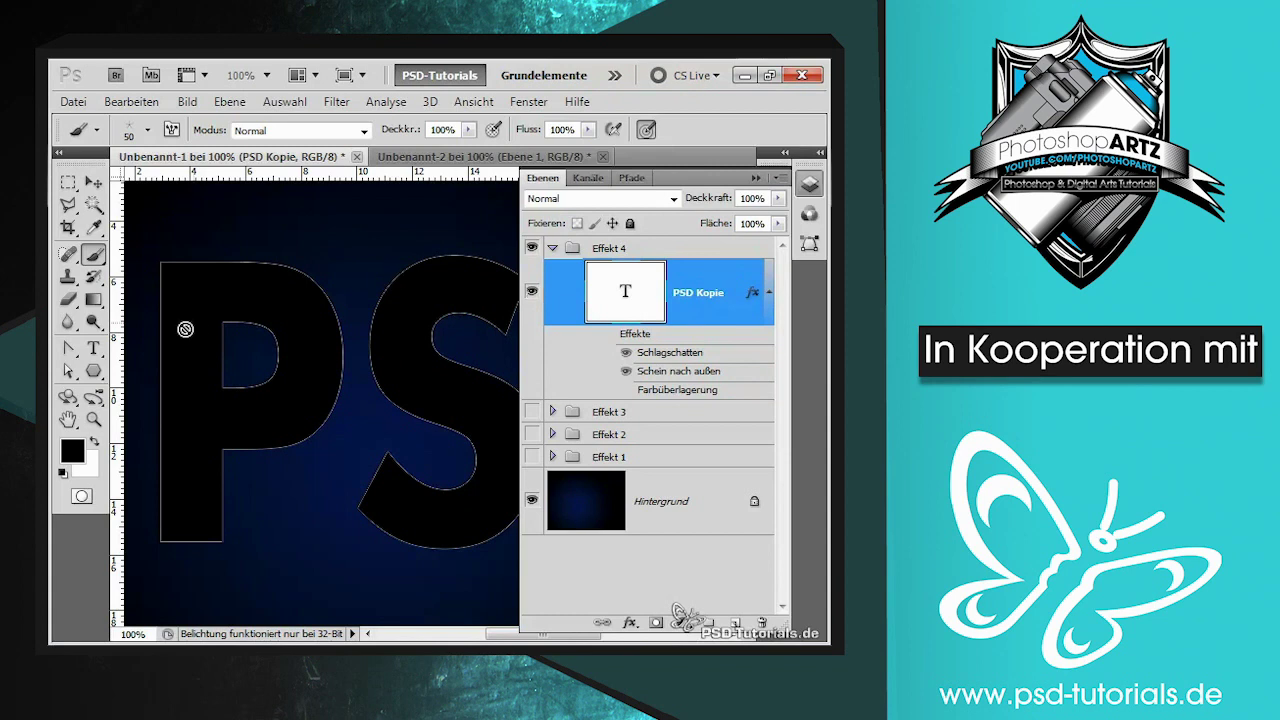
Step: Make white the foreground colour, hide PS Kopie, and add empty layer Ebene 3
click(94, 442)
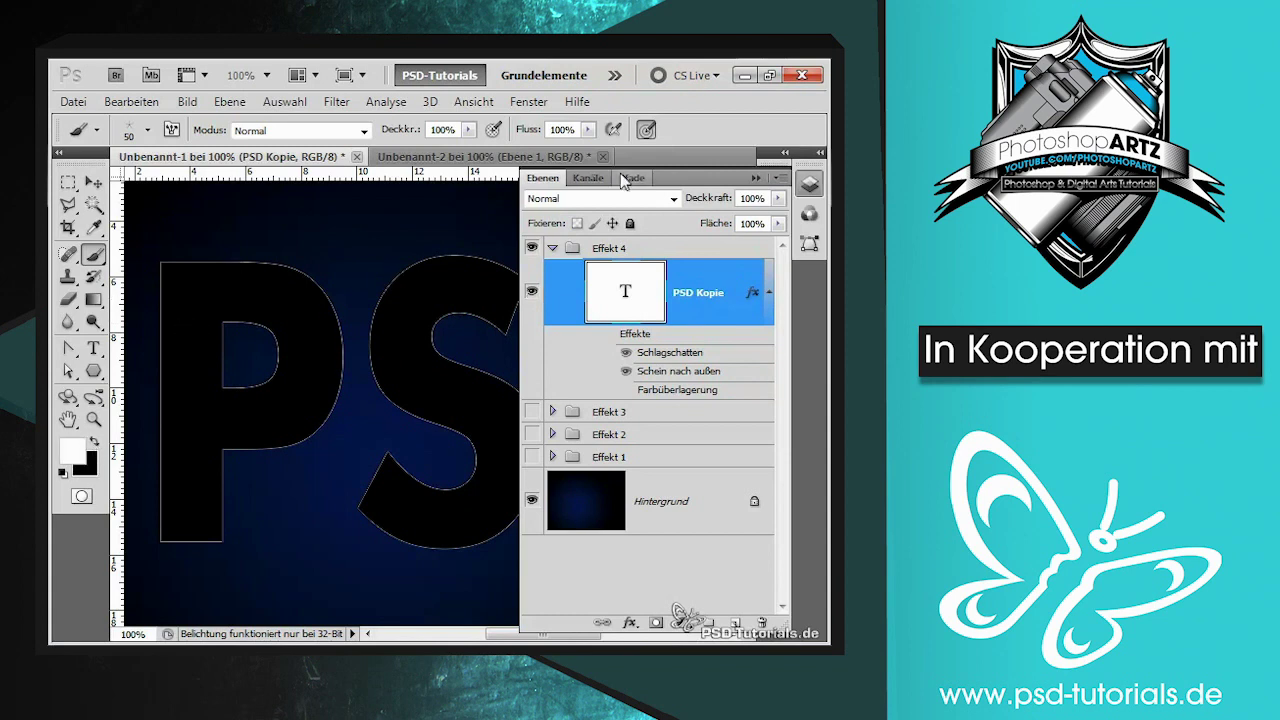
click(531, 291)
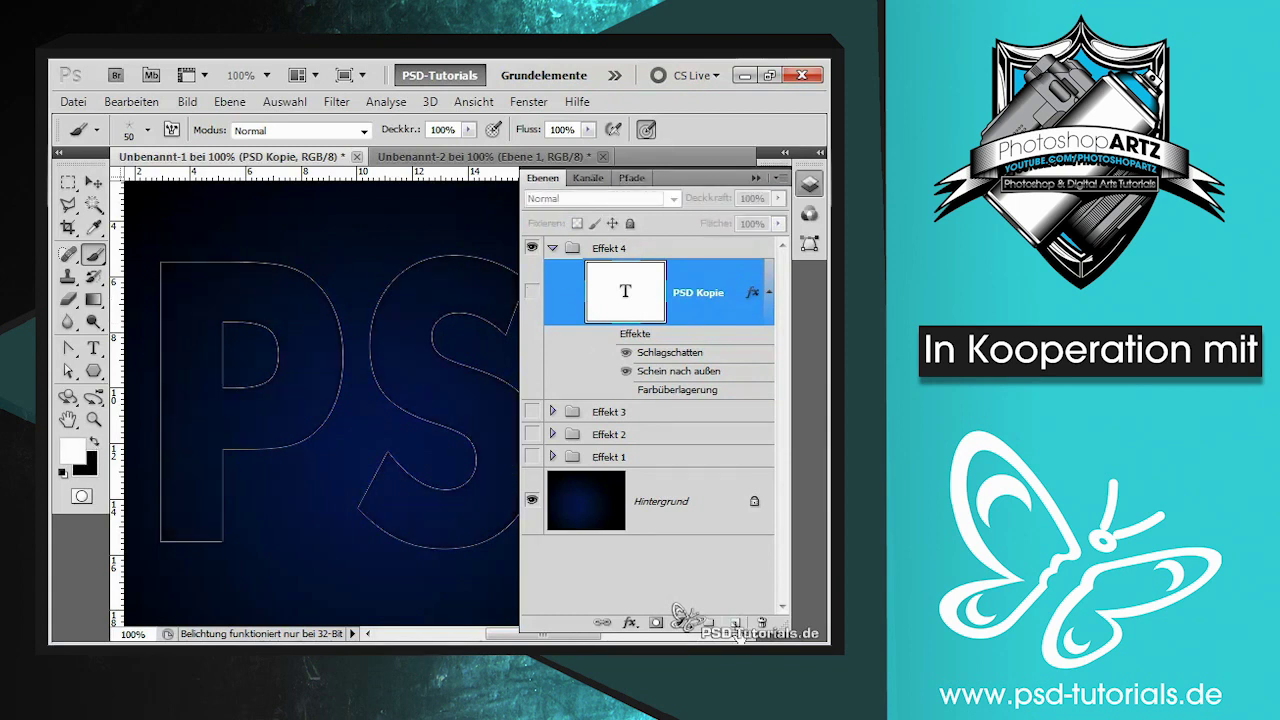
key(ctrl+shift+alt+n)
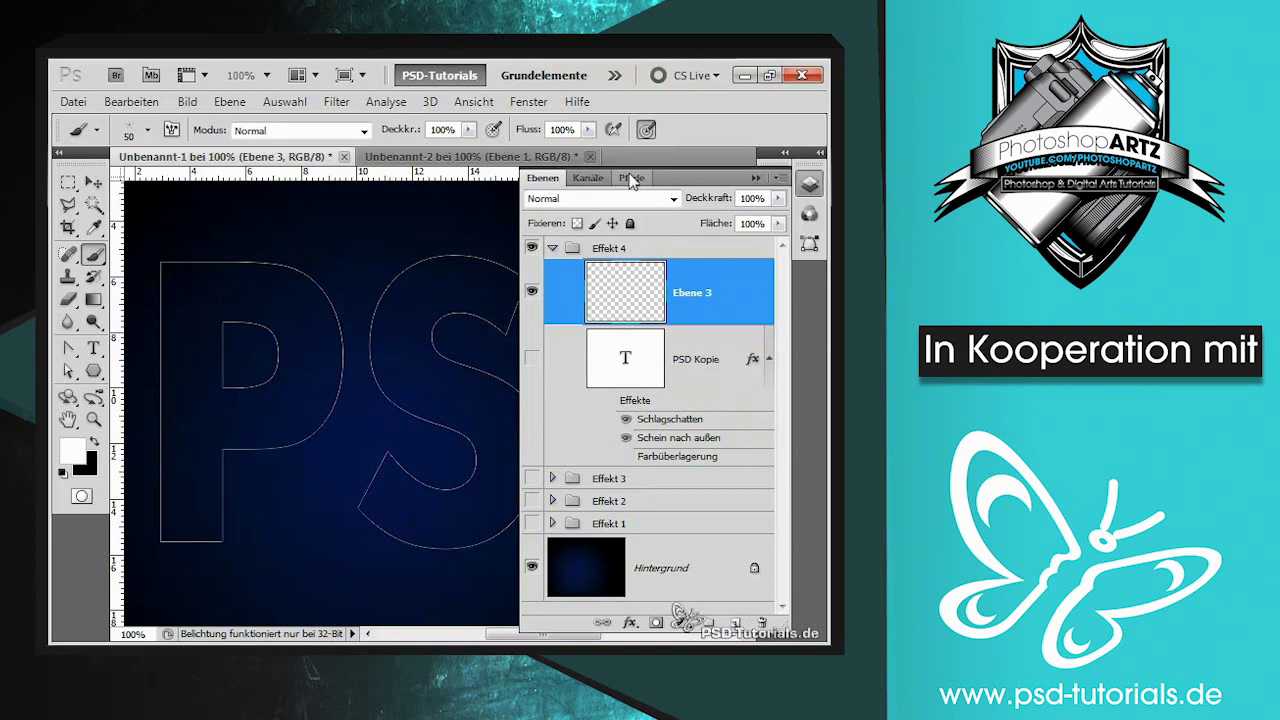
click(631, 178)
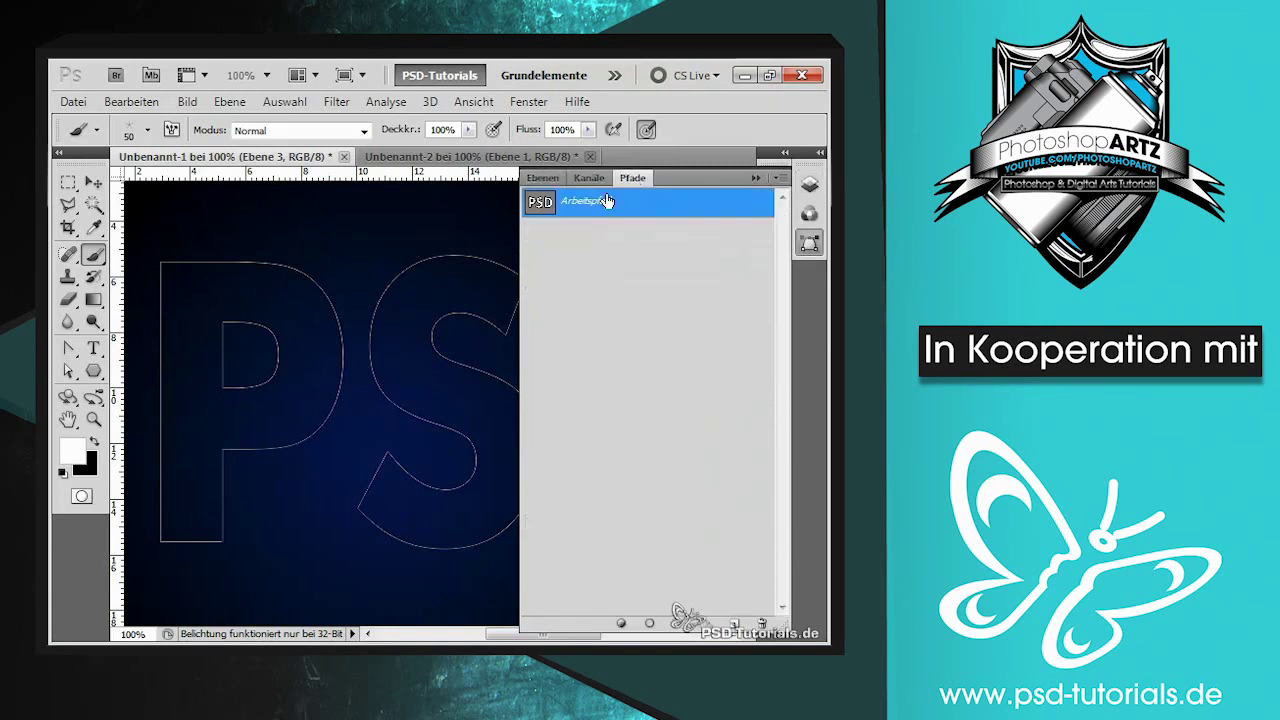
right_click(245, 267)
Step: Set the brush to 25 px, disable Transfer and Streuung, and raise Abstand to 54%
click(436, 289)
drag(372, 292, 347, 292)
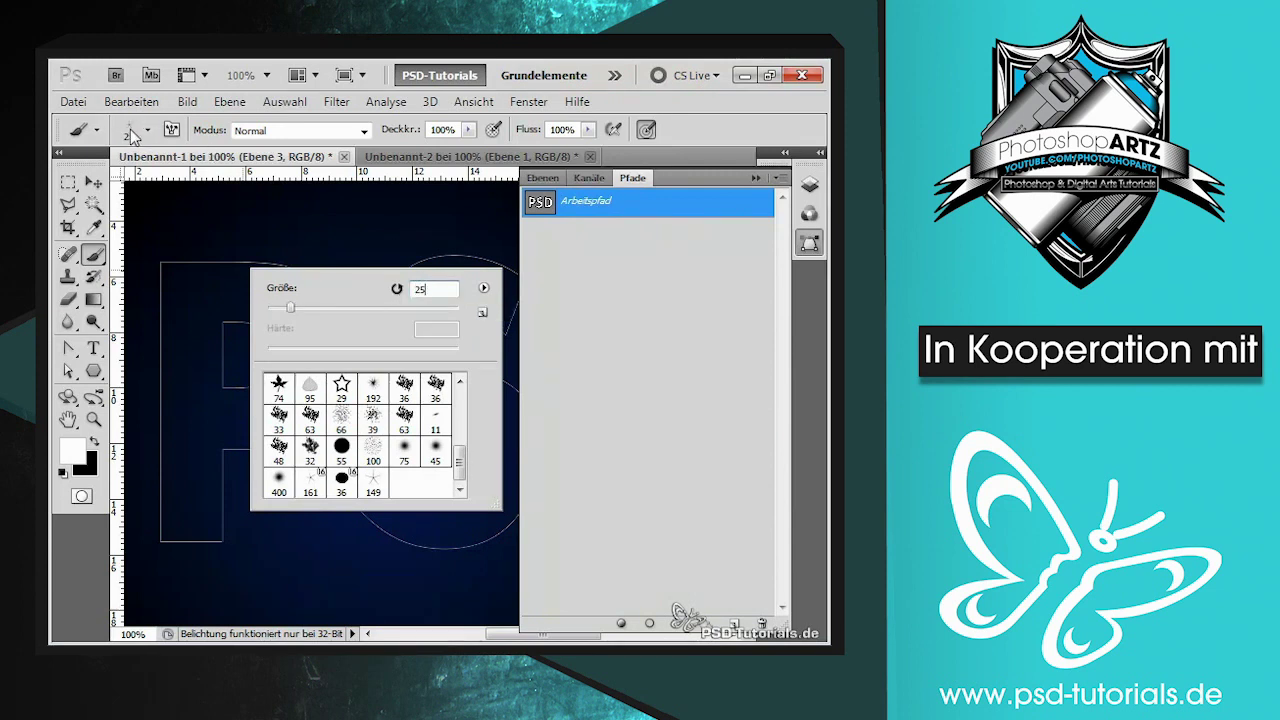
click(171, 129)
click(352, 348)
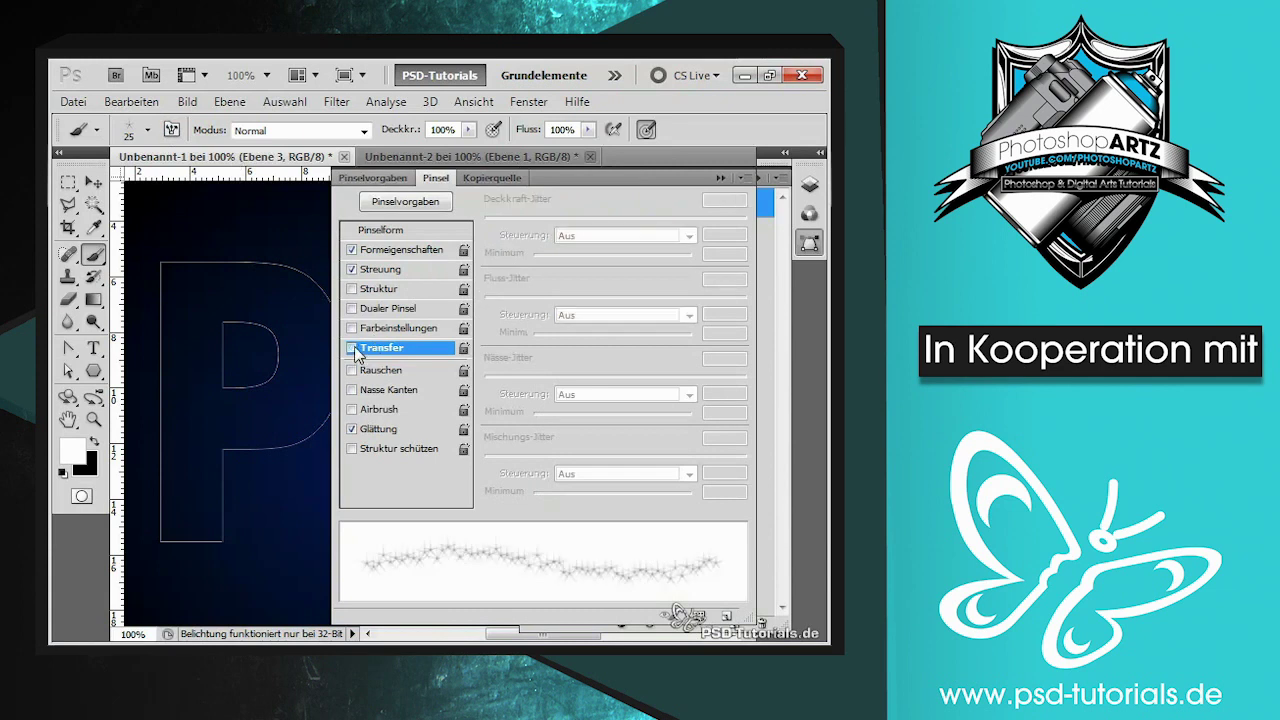
click(352, 269)
click(400, 249)
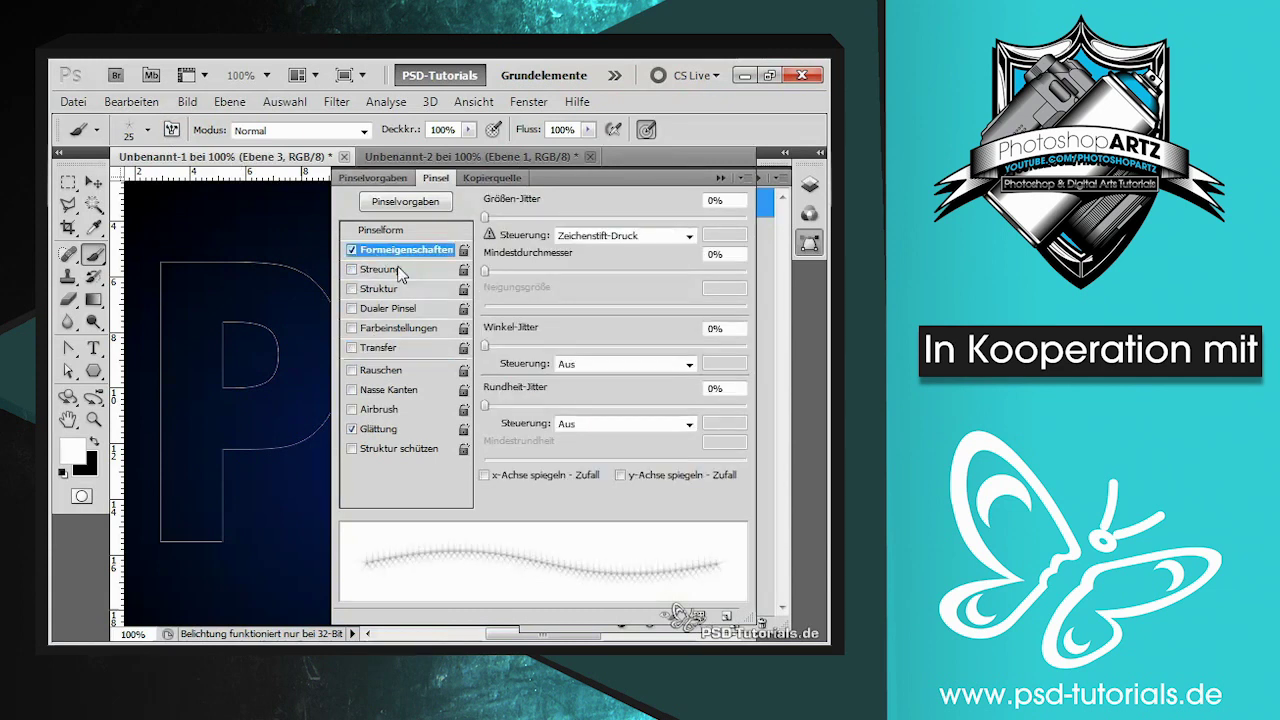
drag(515, 477, 554, 470)
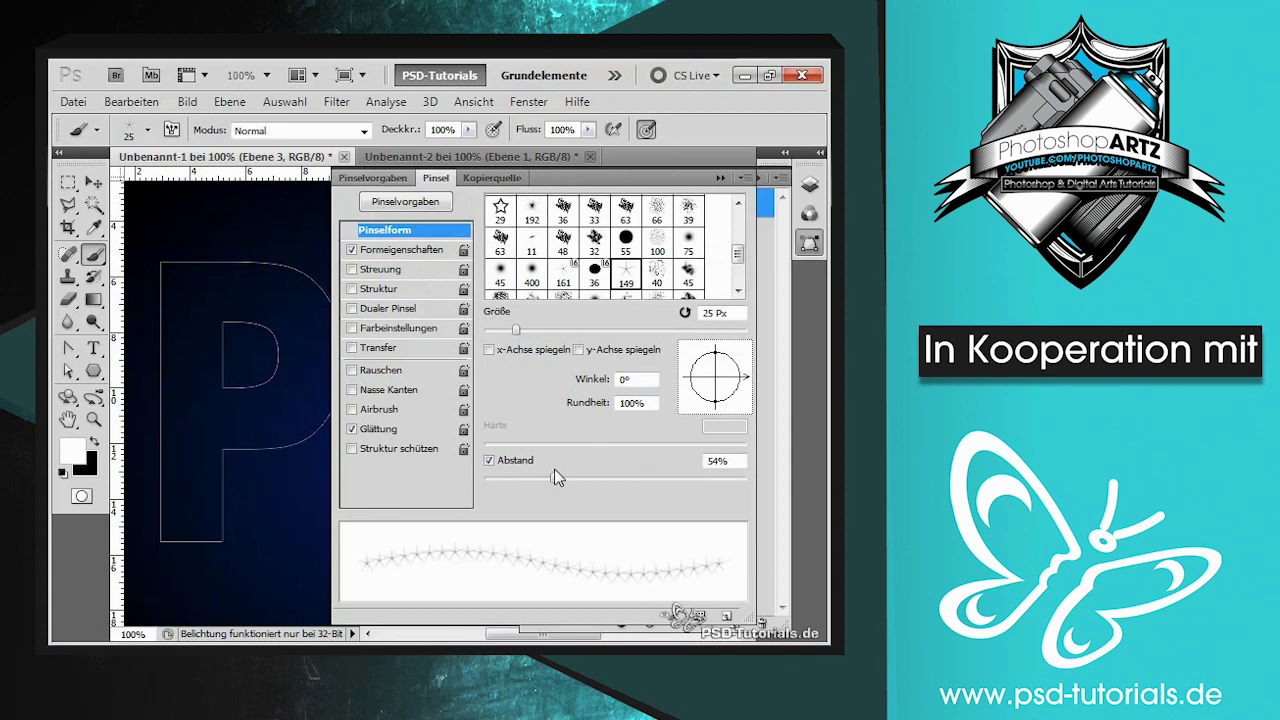
click(746, 167)
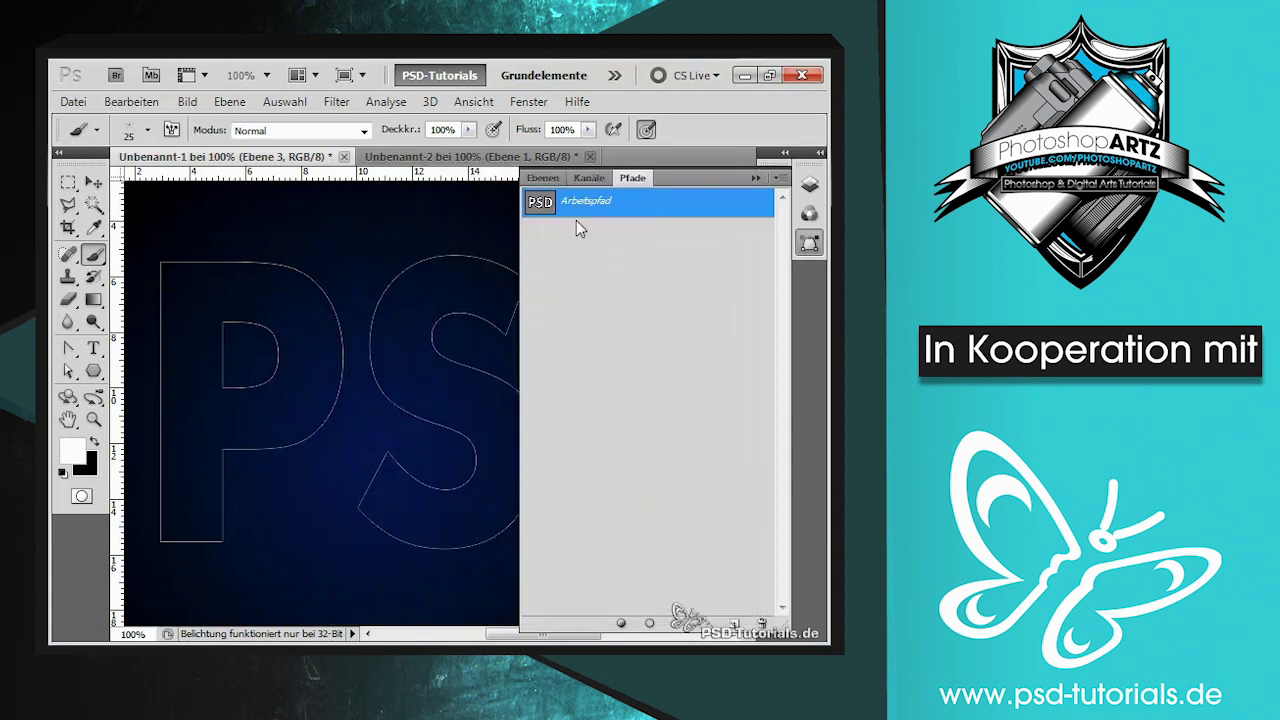
right_click(595, 207)
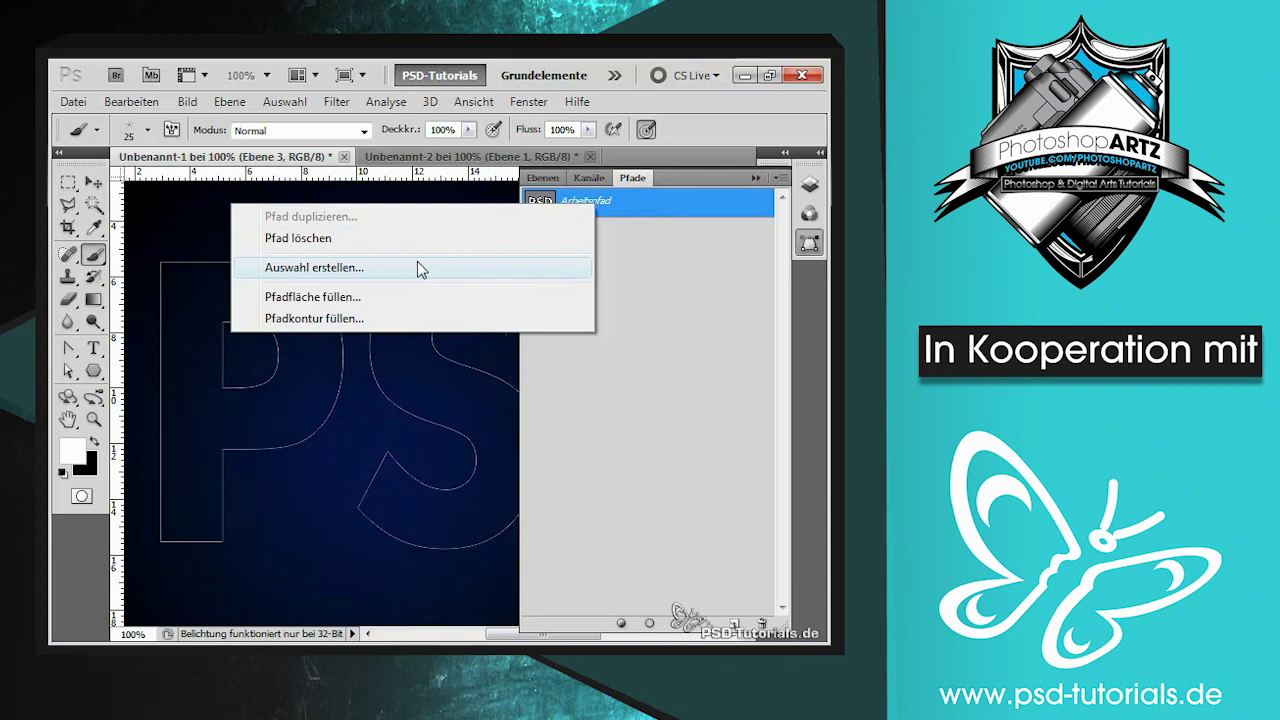
Step: Undo a trial path stroke and reduce the brush size to 15 px
click(380, 318)
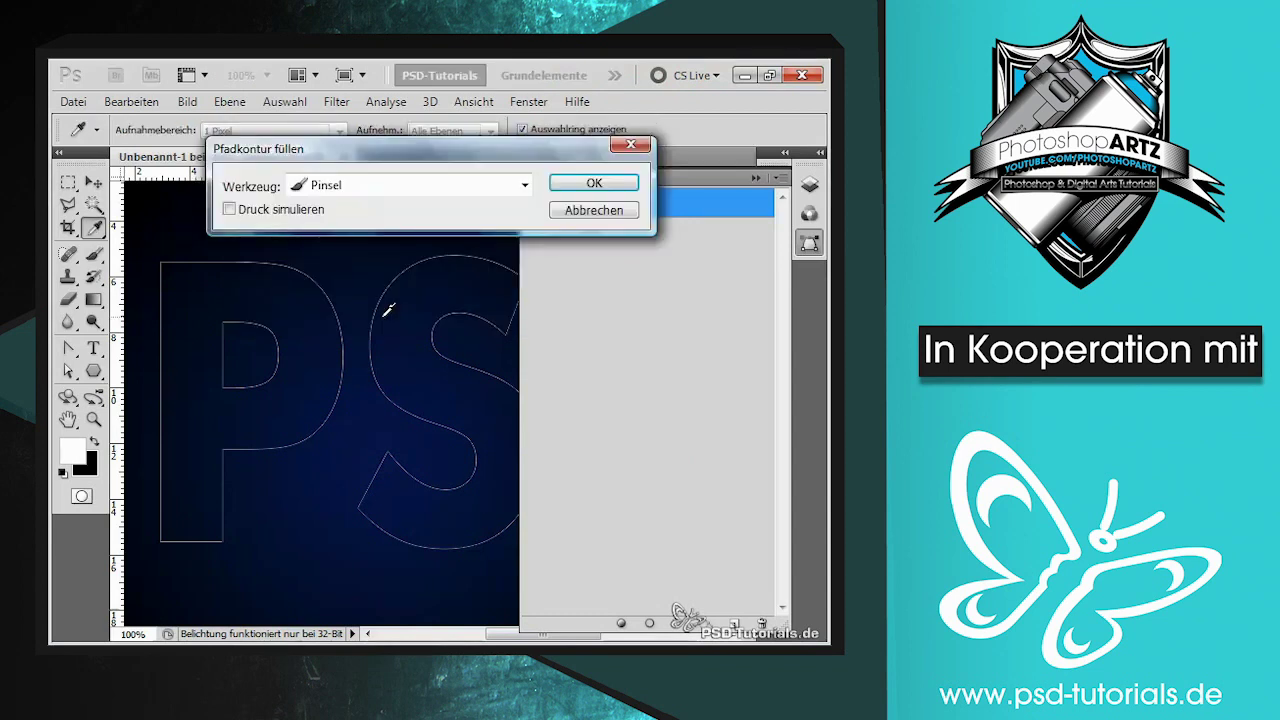
click(594, 183)
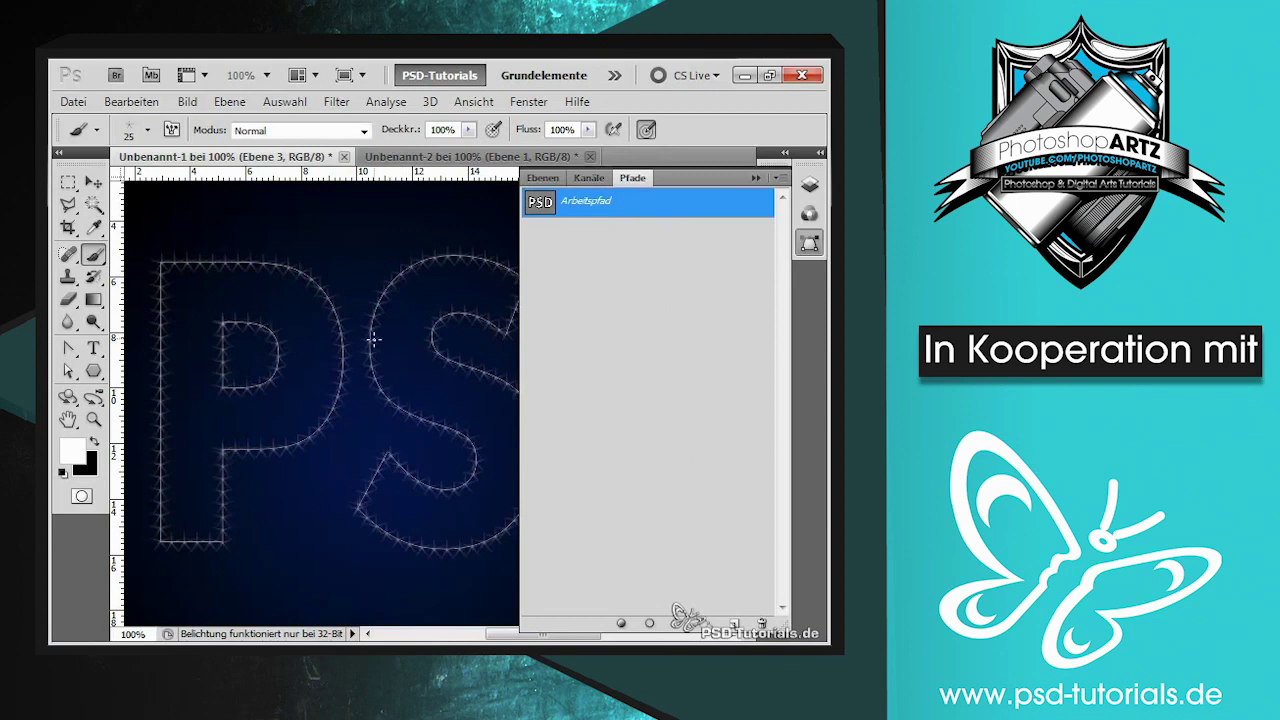
key(ctrl+alt+z)
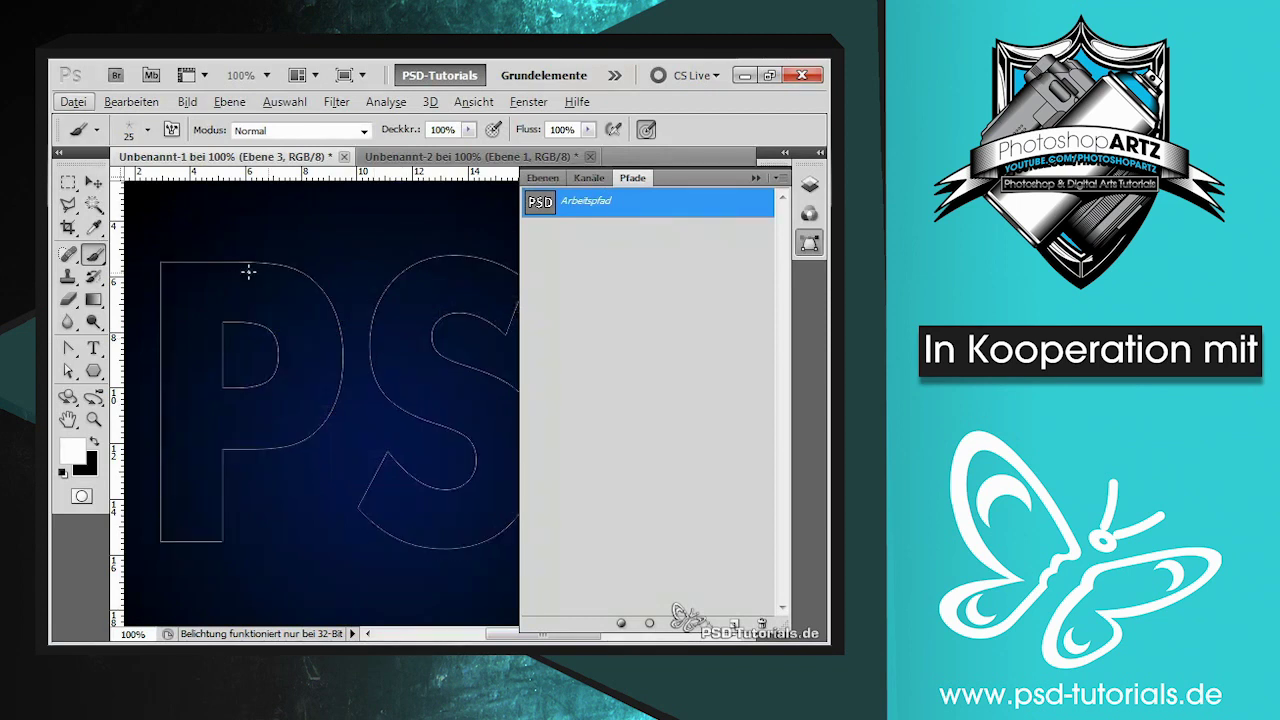
right_click(199, 285)
click(310, 302)
text(15)
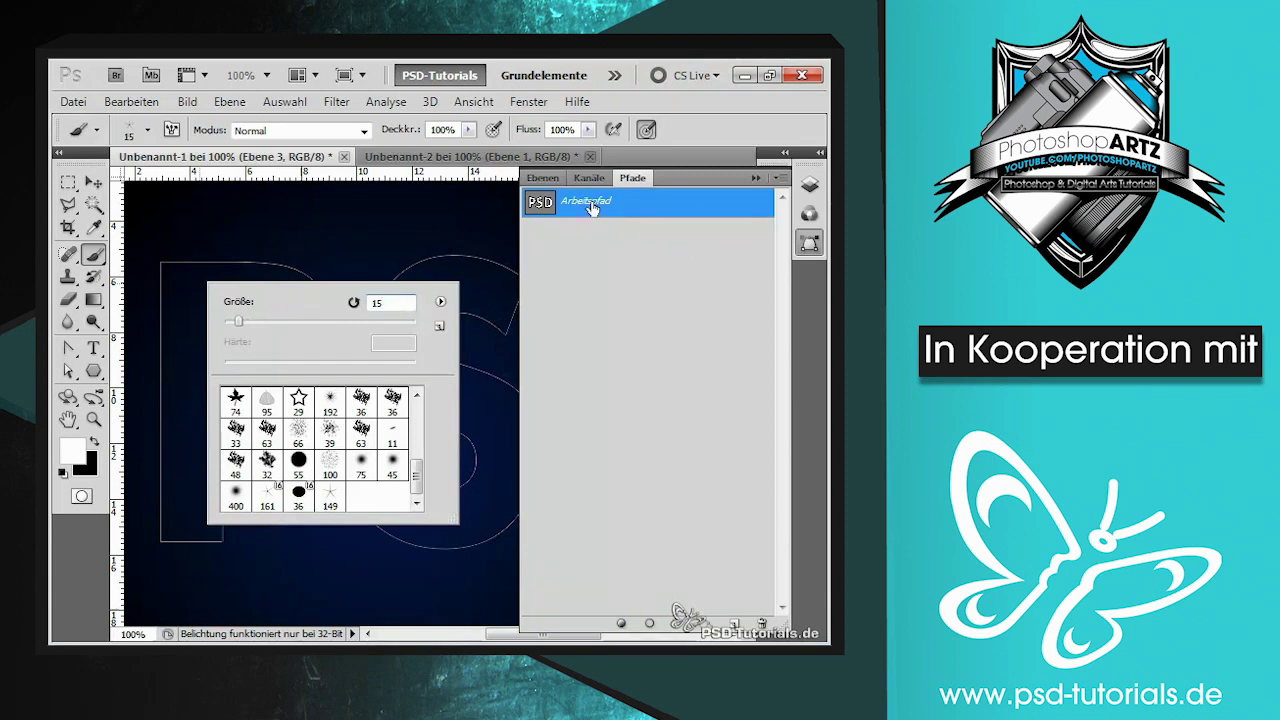
Step: Stroke the Arbeitspfad three times with the white 15 px star brush on Ebene 3
right_click(591, 206)
click(425, 320)
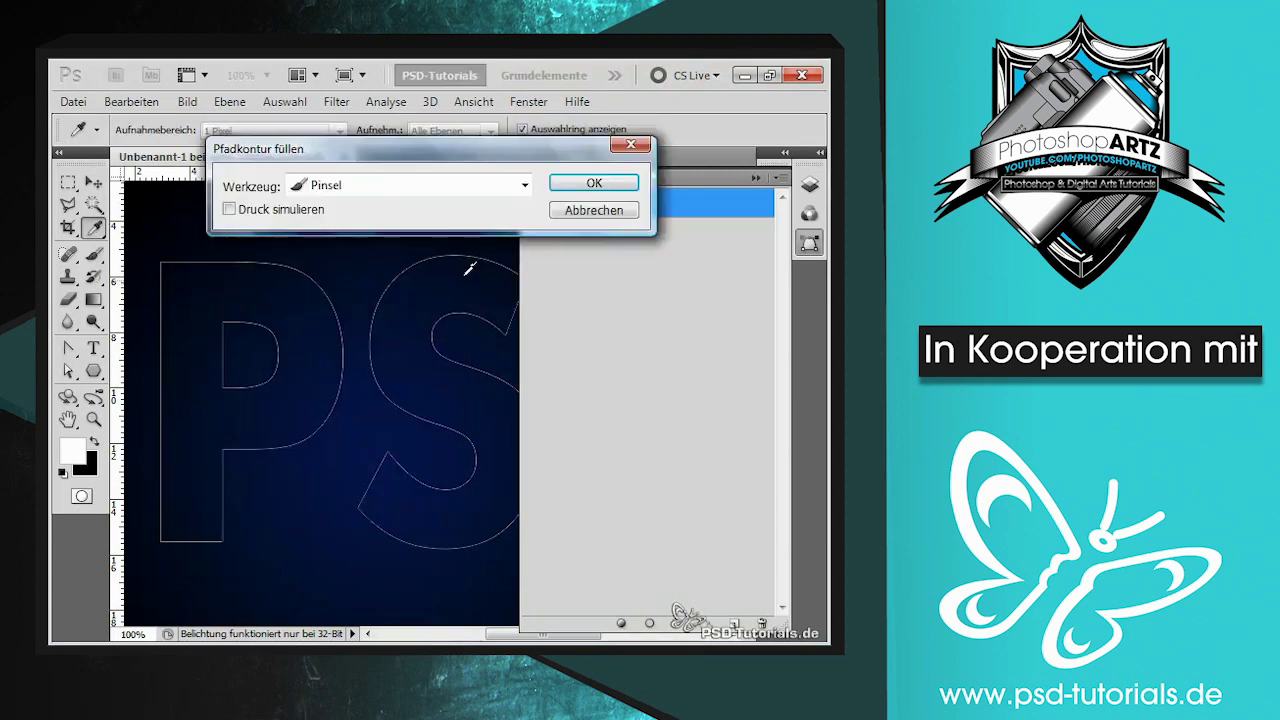
click(595, 177)
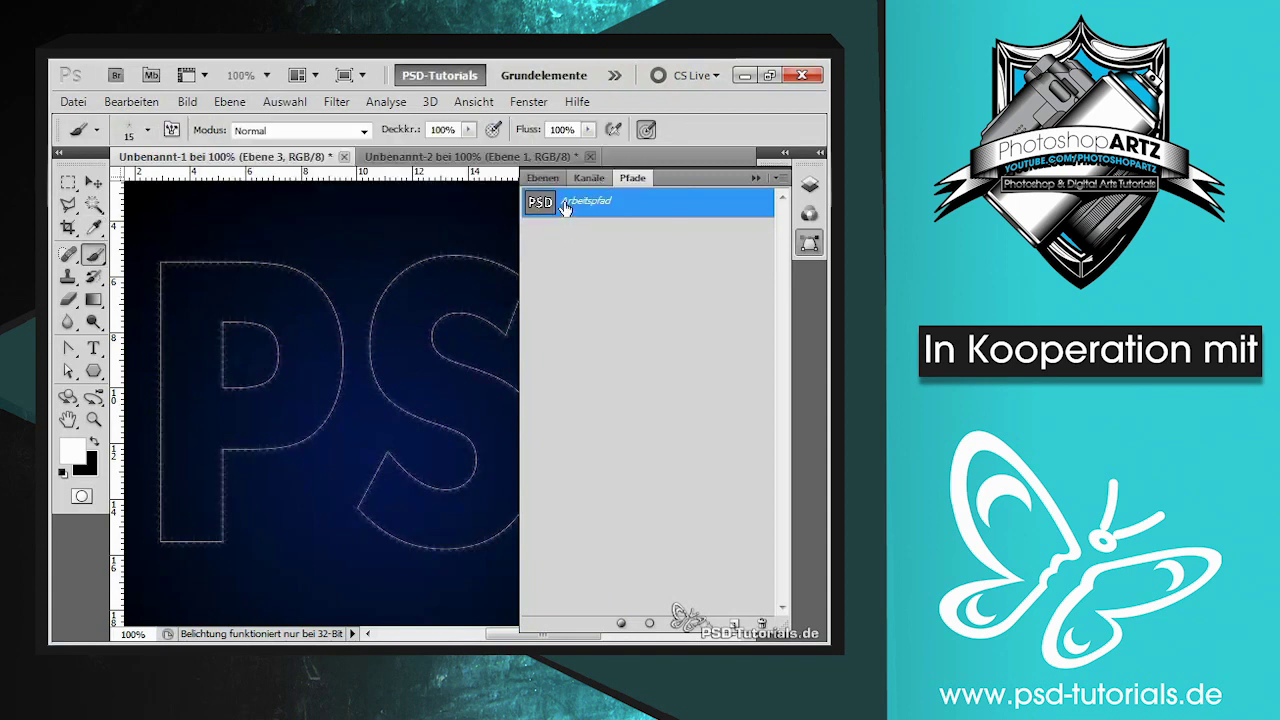
right_click(565, 206)
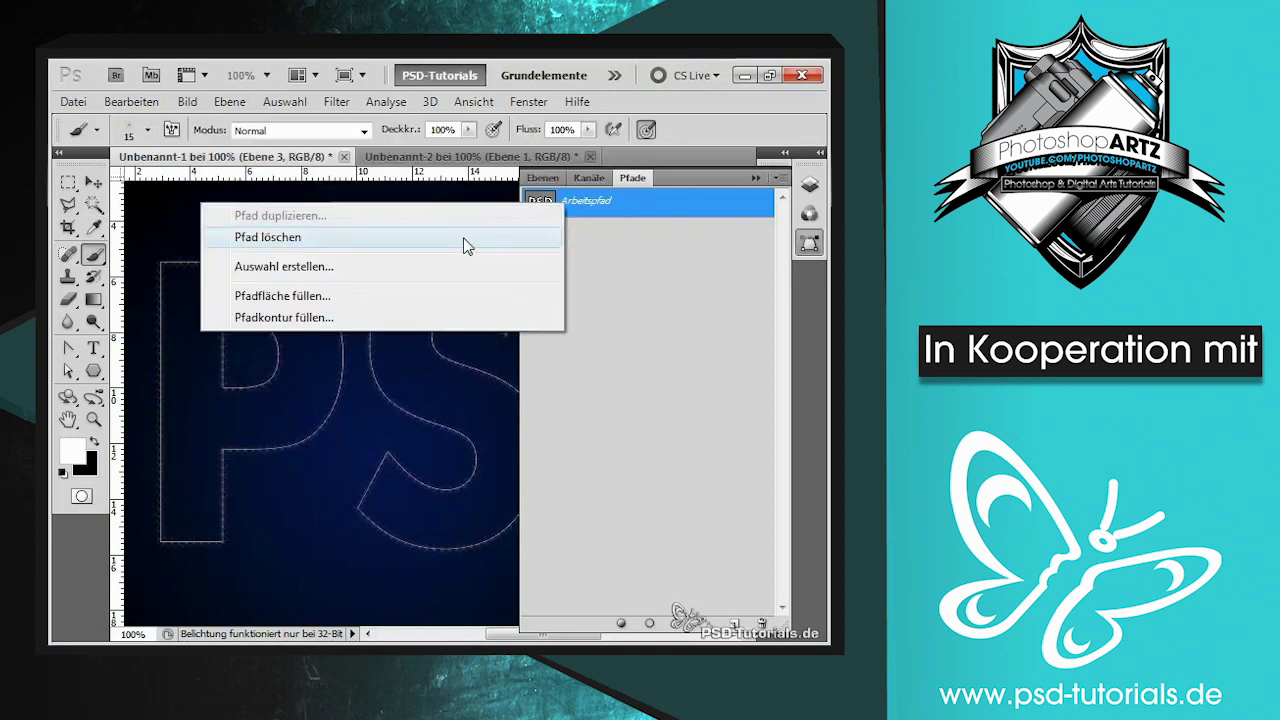
click(424, 314)
click(580, 178)
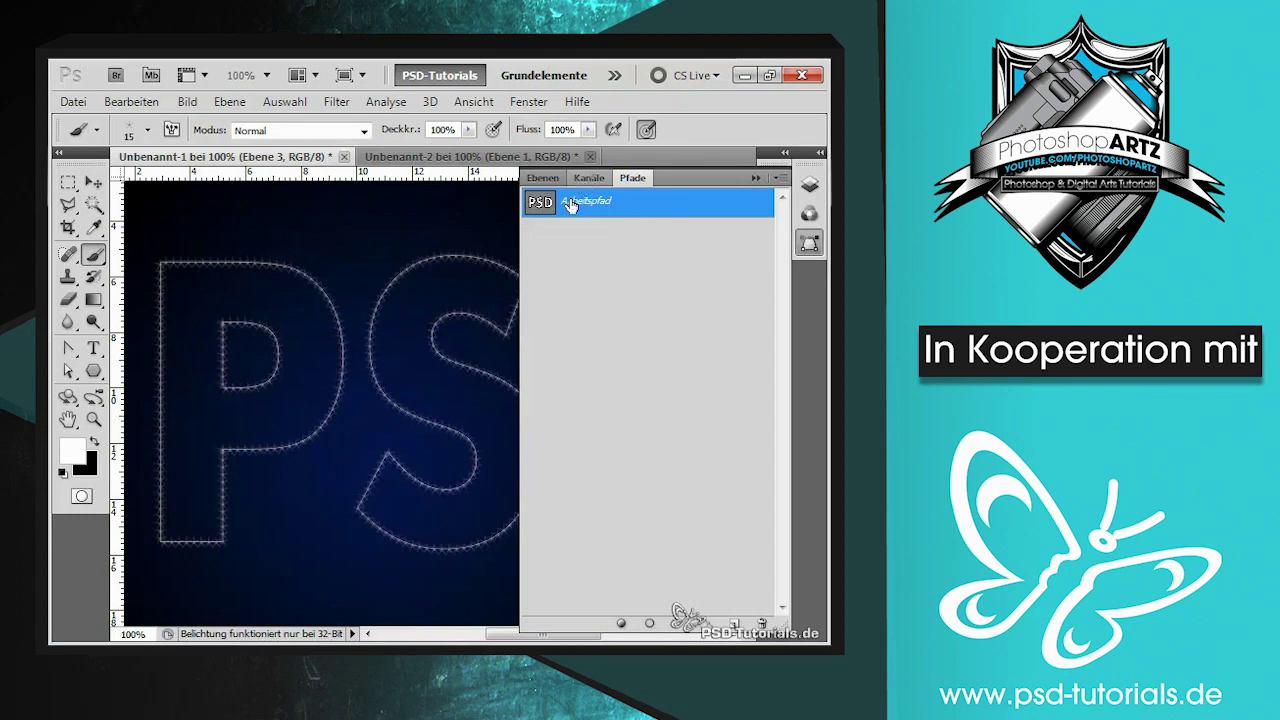
right_click(571, 206)
click(443, 317)
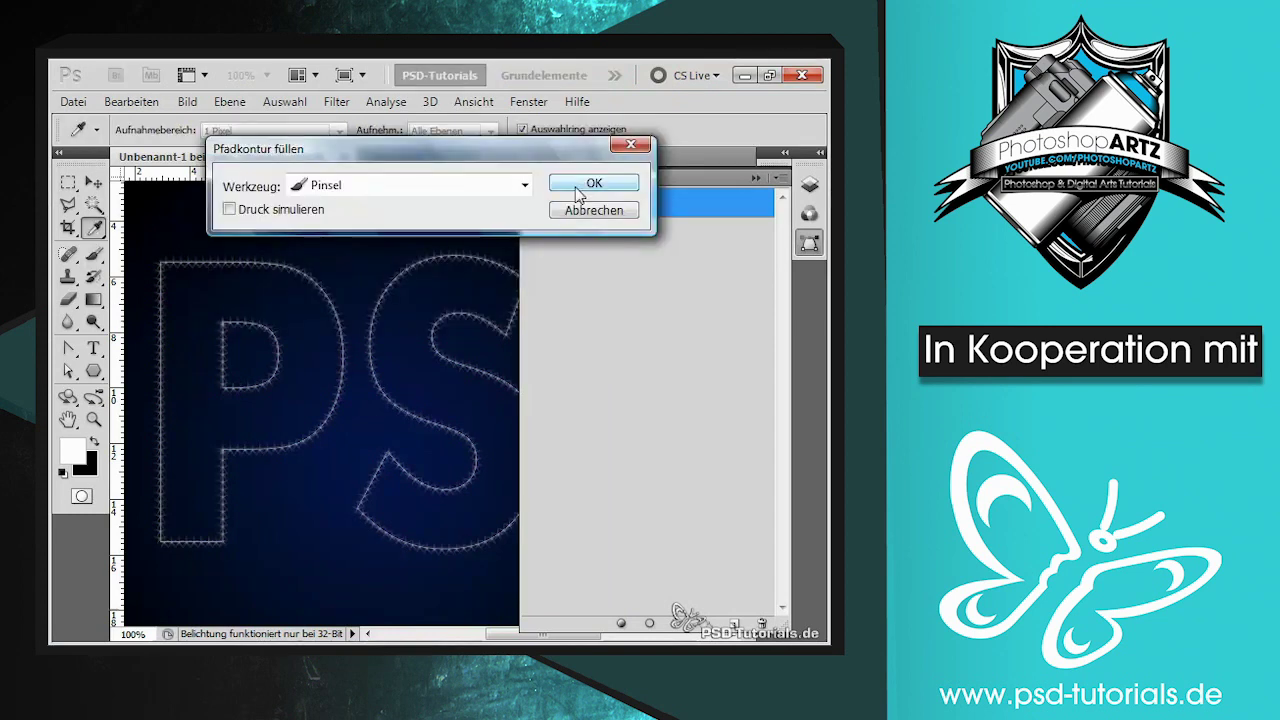
click(578, 192)
Step: Stroke the path three more times to densify the star outline around PSD
right_click(578, 212)
click(457, 322)
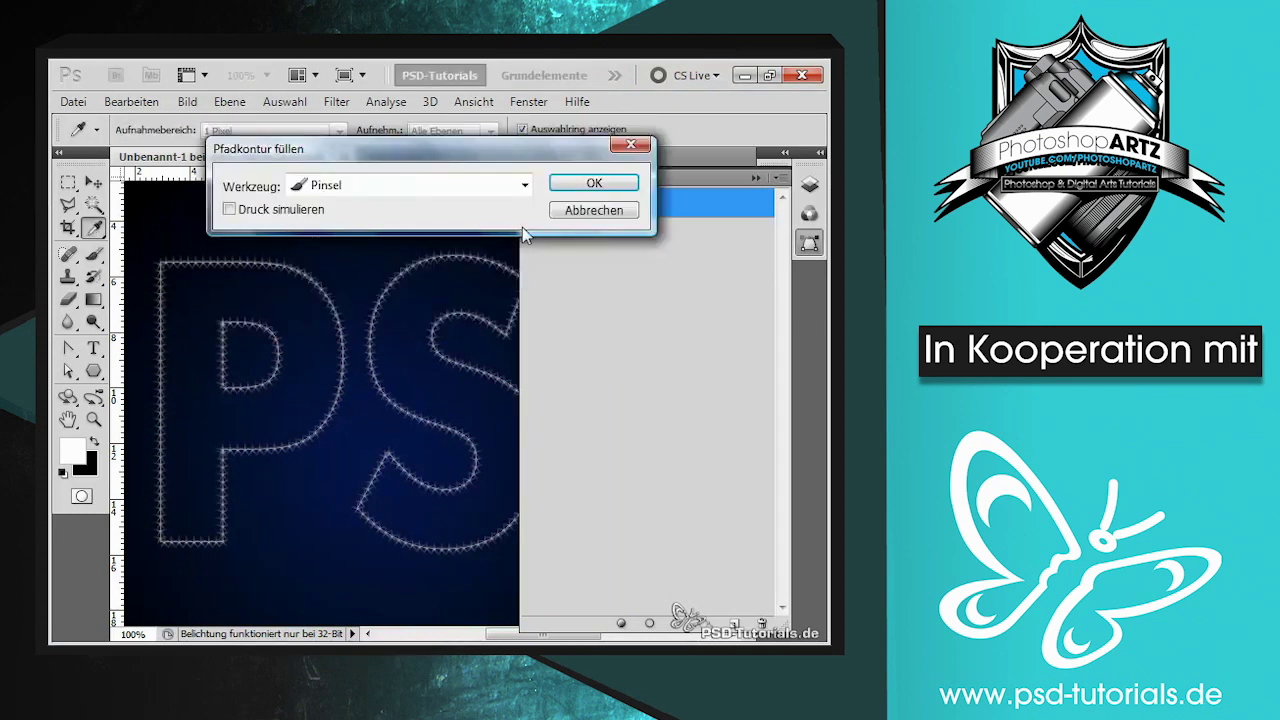
click(594, 183)
right_click(571, 210)
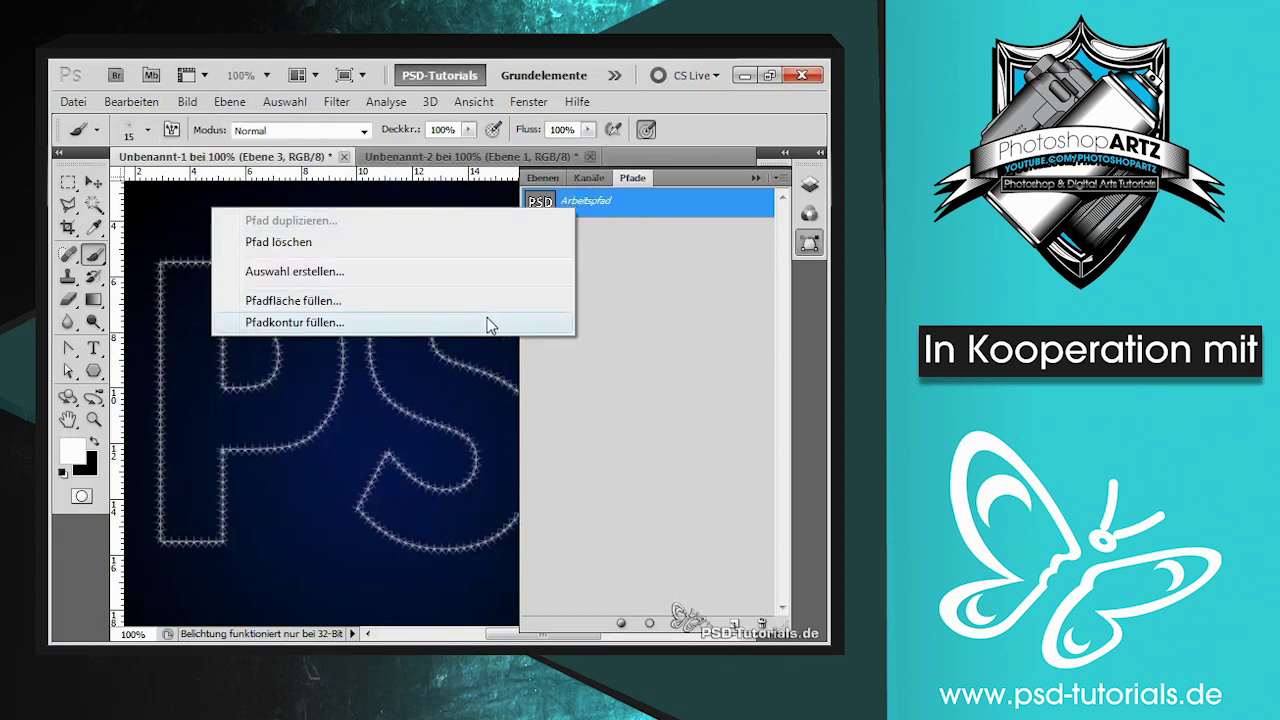
click(490, 322)
click(588, 183)
right_click(588, 203)
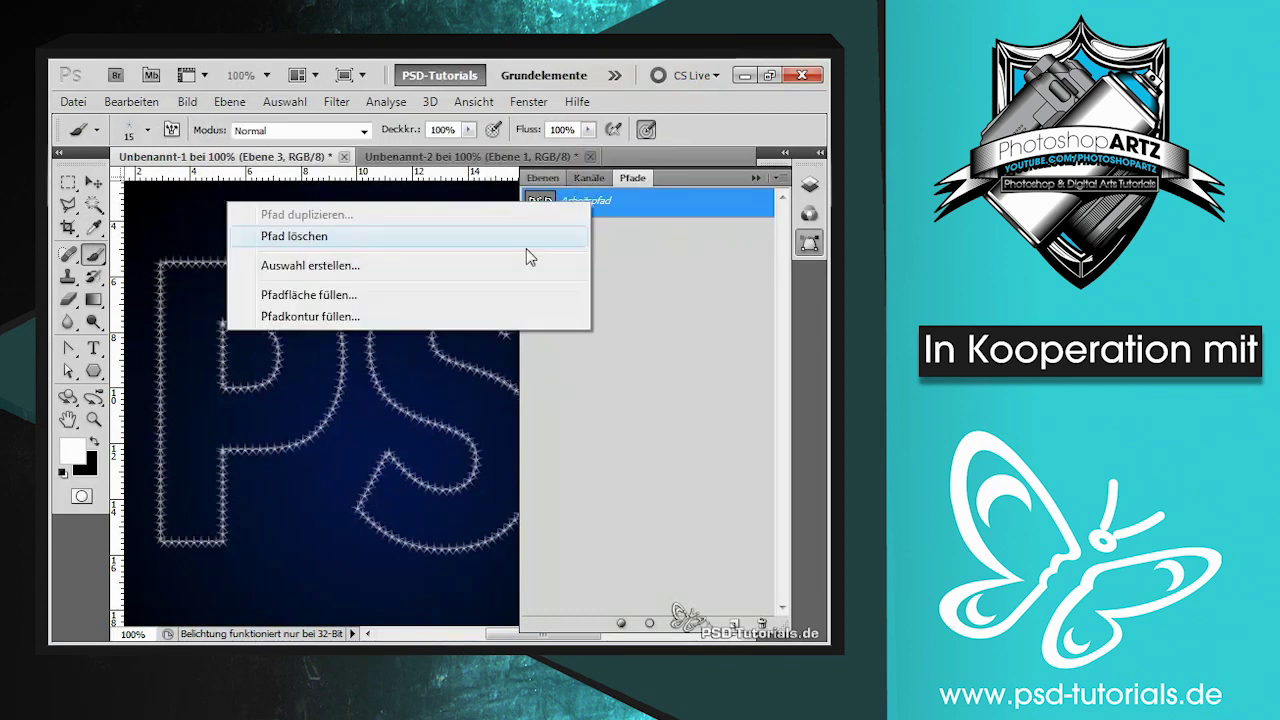
click(520, 316)
click(588, 183)
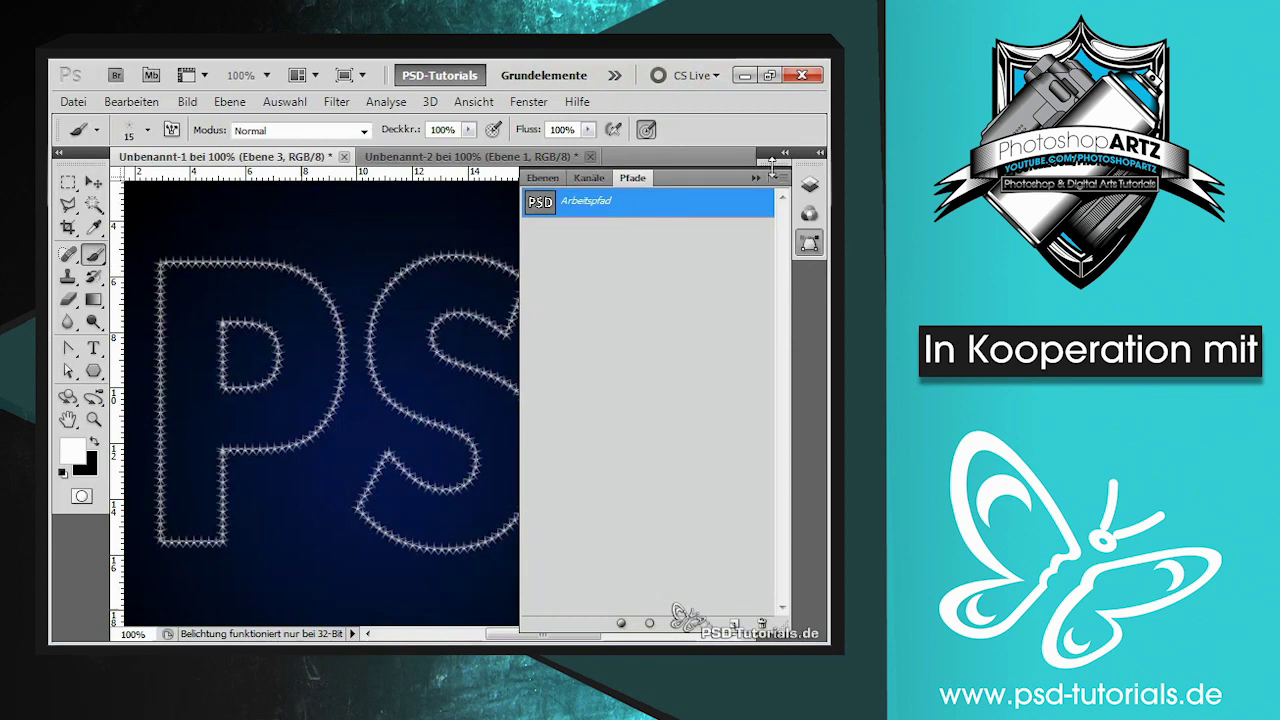
double_click(670, 181)
drag(507, 632, 513, 632)
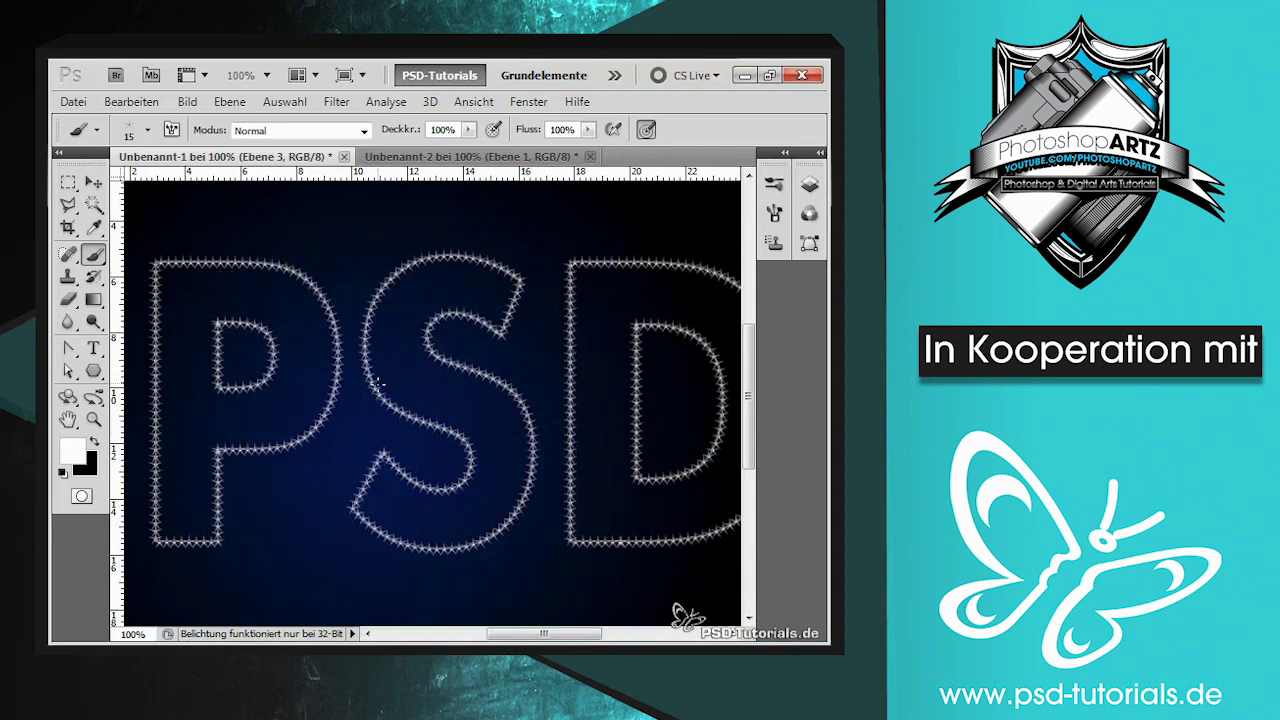
Step: Add a Schlagschatten (60°, 10 px) and Abgeflachte Kante und Relief to Ebene 3
key(F7)
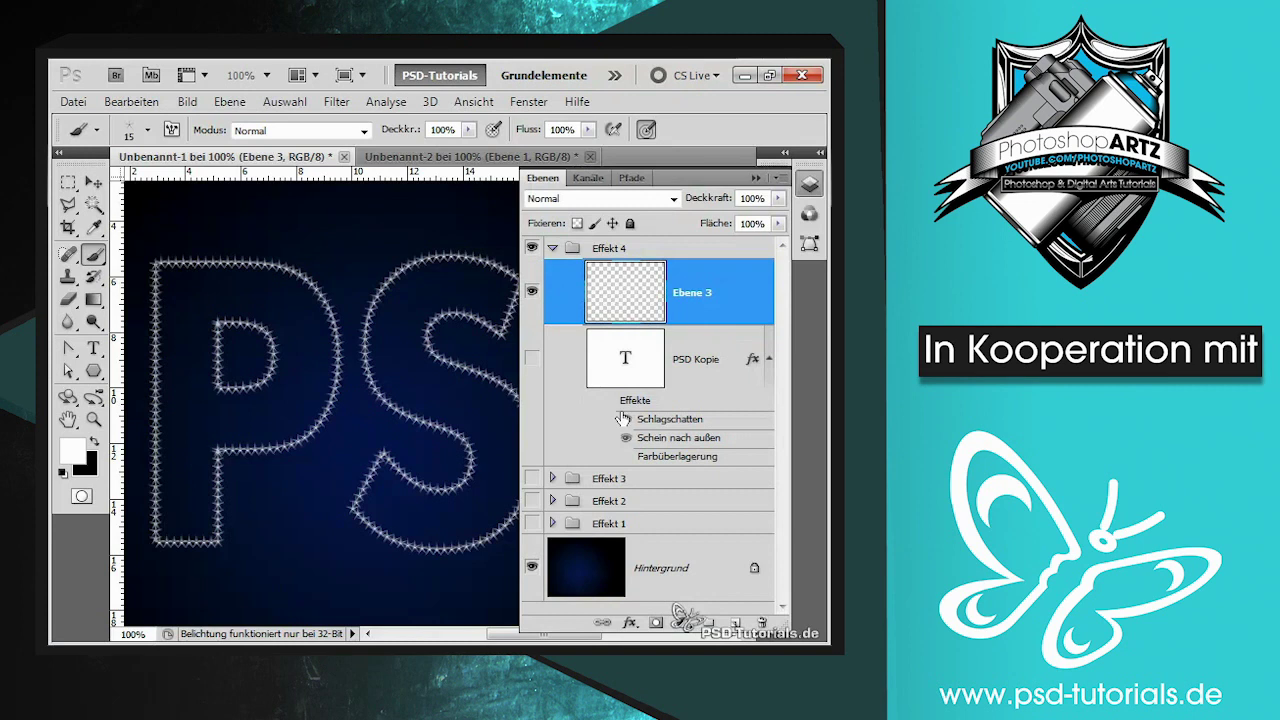
right_click(641, 296)
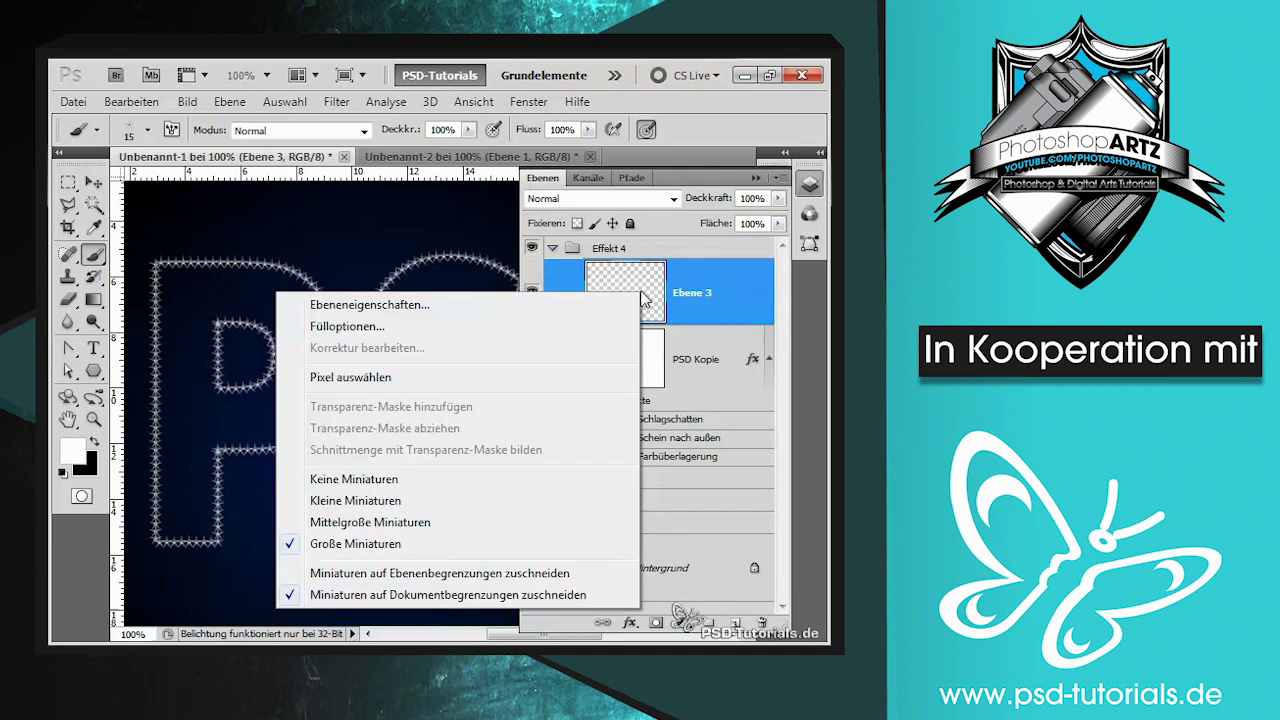
click(430, 326)
drag(300, 100, 458, 87)
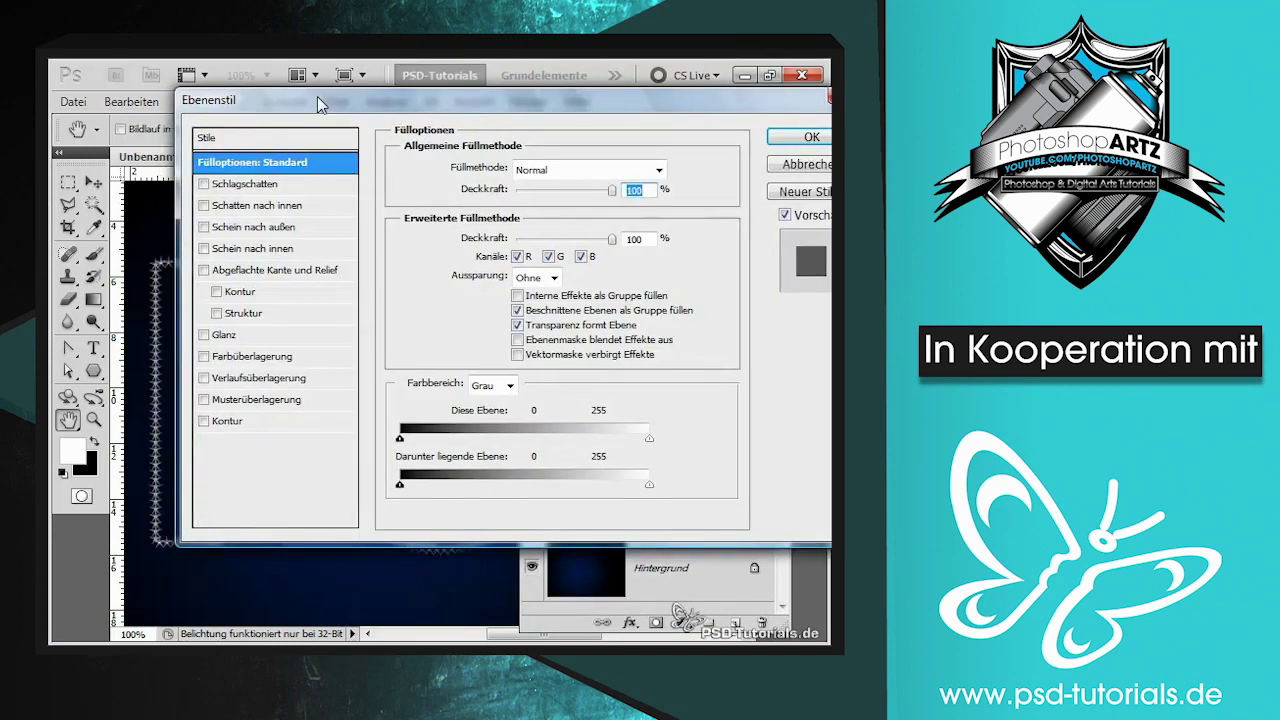
click(358, 172)
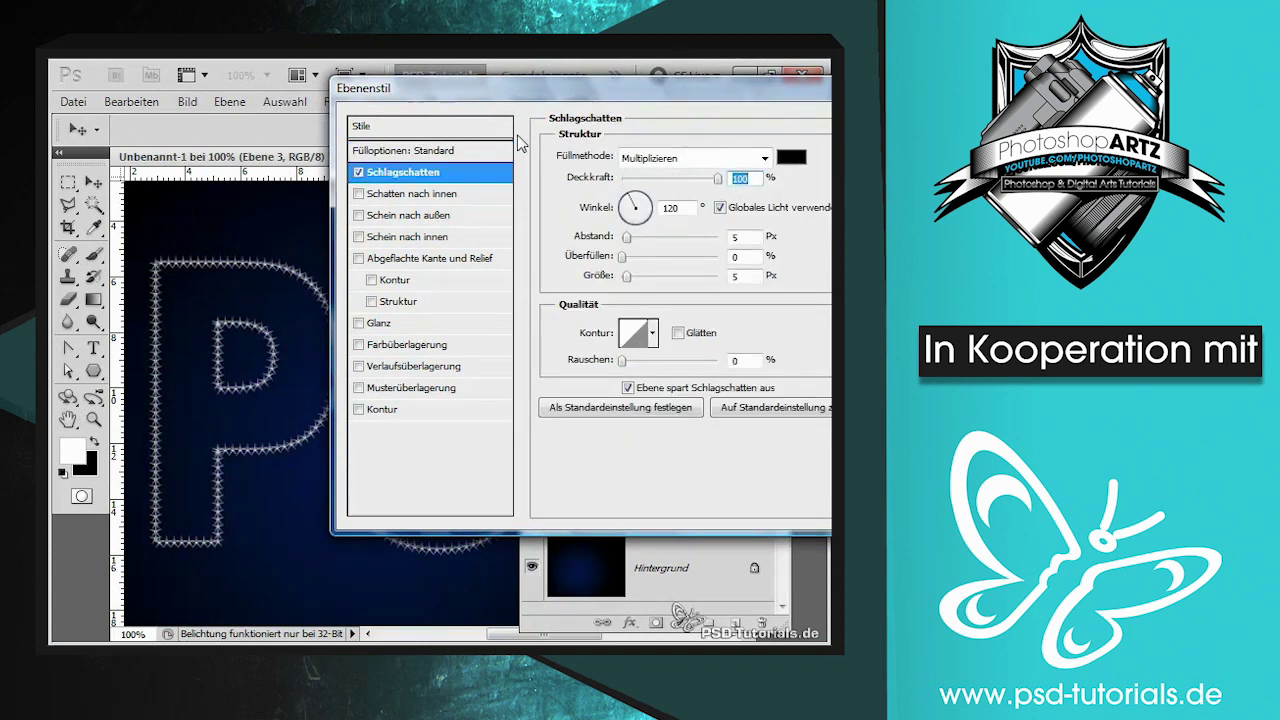
mouse_move(222, 276)
mouse_down()
mouse_move(223, 291)
mouse_move(207, 272)
mouse_up()
click(358, 258)
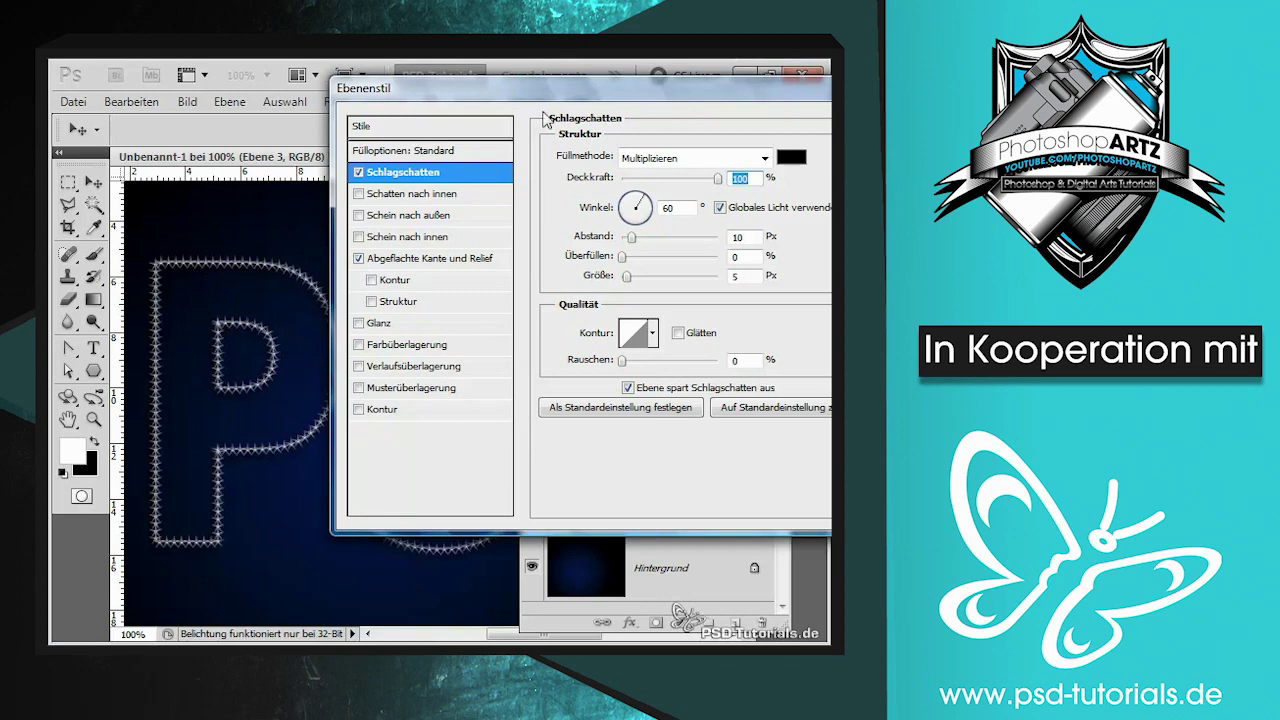
drag(576, 94, 420, 102)
click(799, 140)
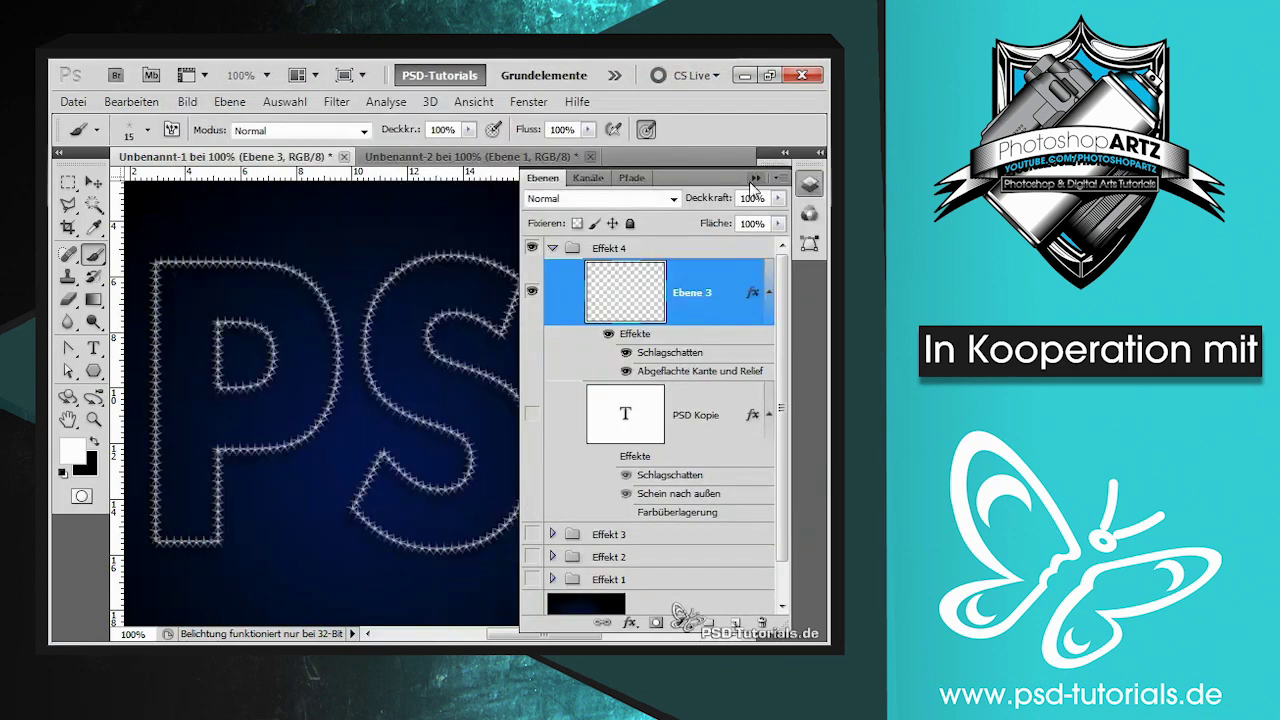
Step: Duplicate the Effekt 4 group as Effekt 4 Kopie
key(ctrl+minus)
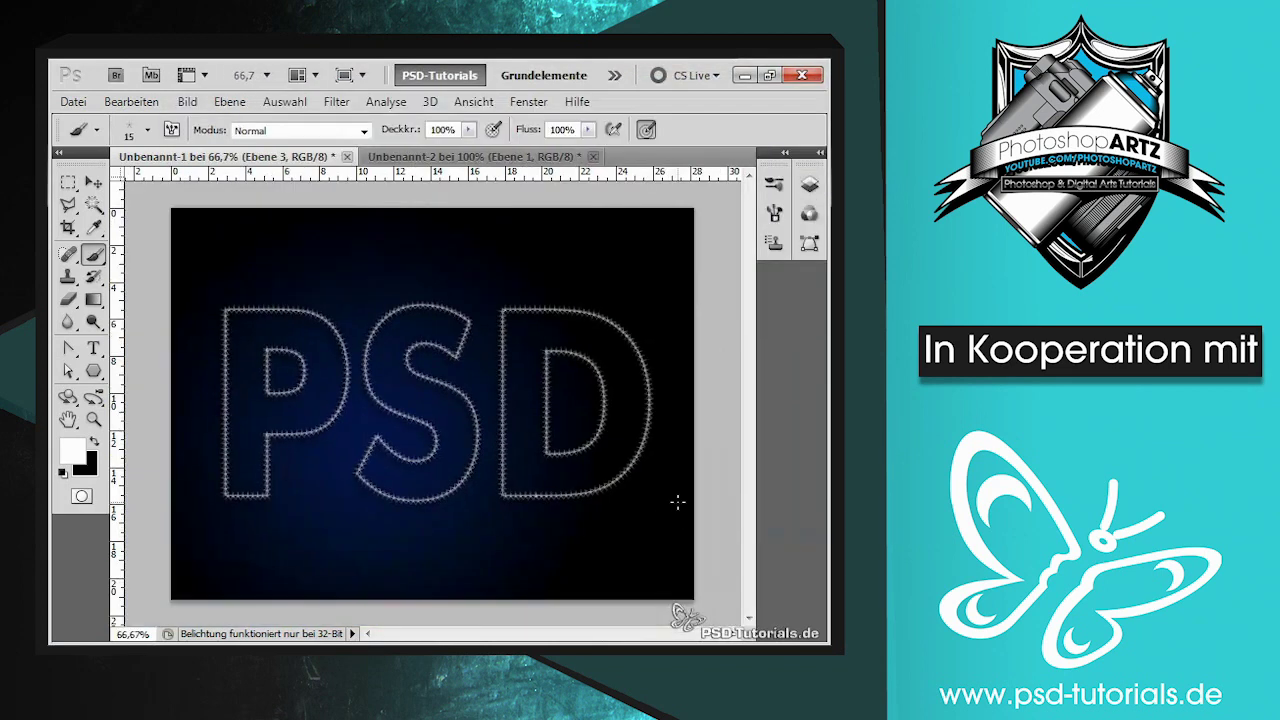
key(ctrl+plus)
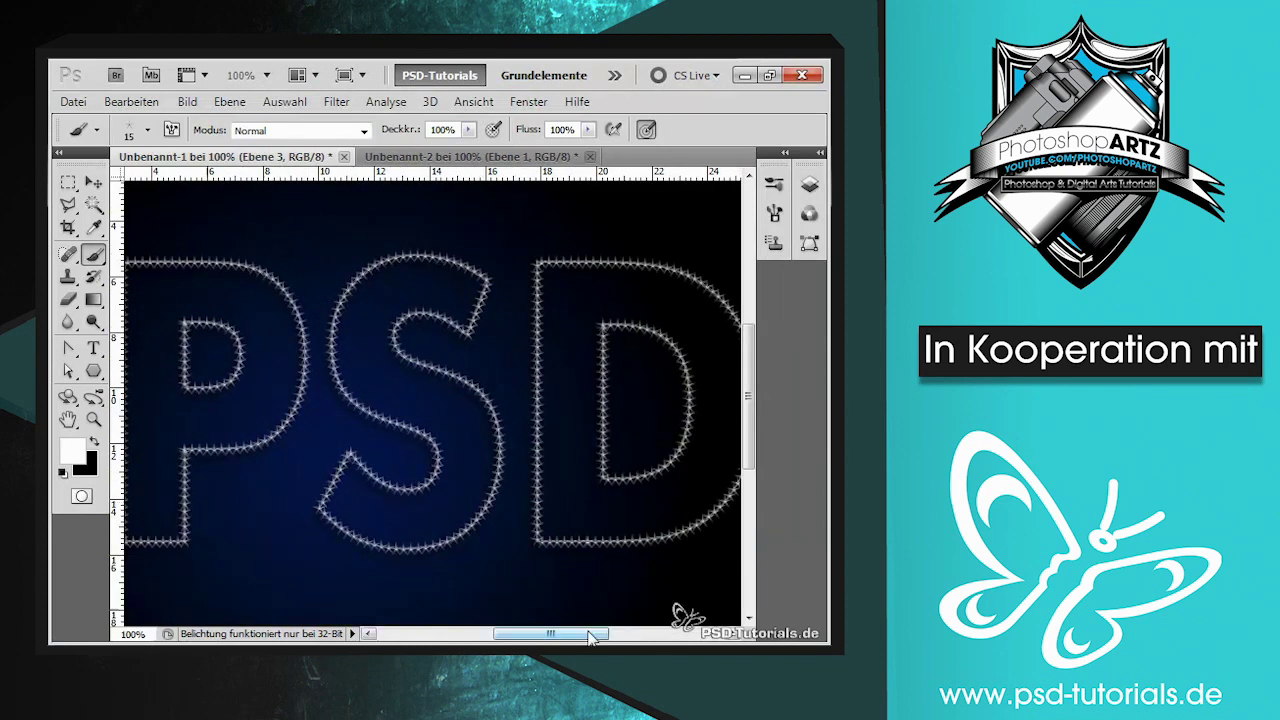
drag(600, 633, 595, 633)
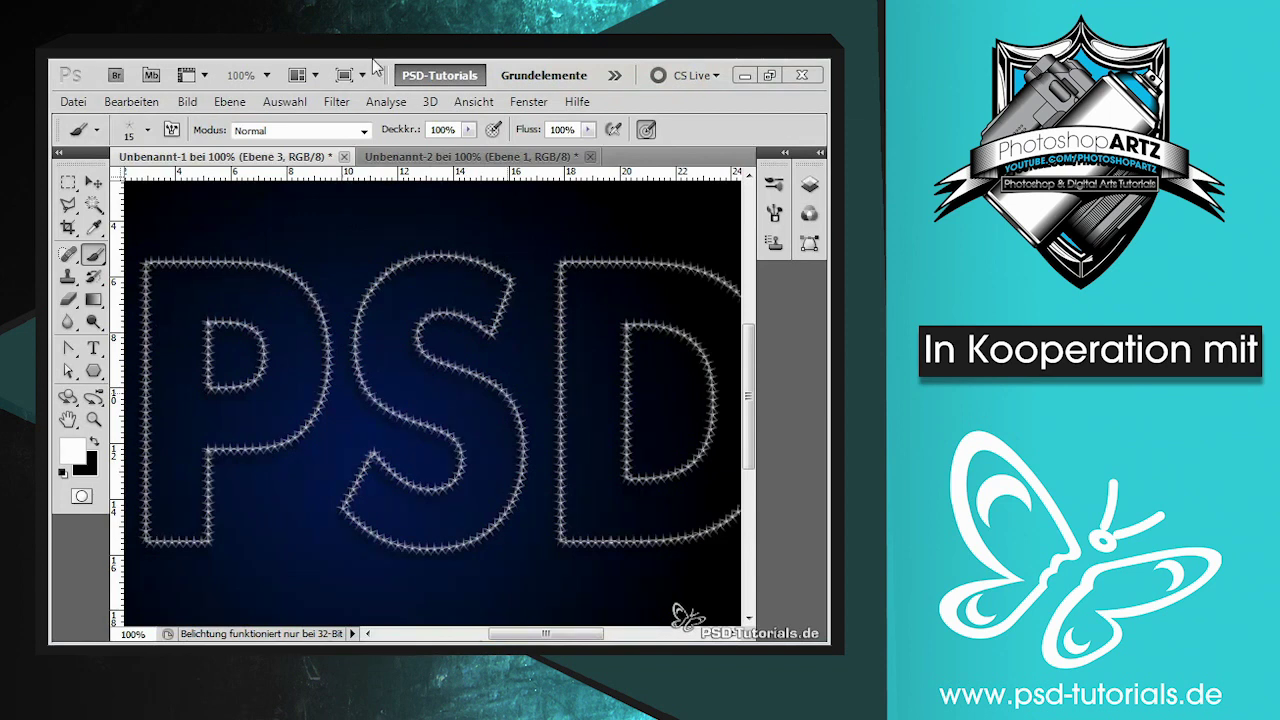
click(809, 184)
click(553, 250)
drag(600, 248, 735, 622)
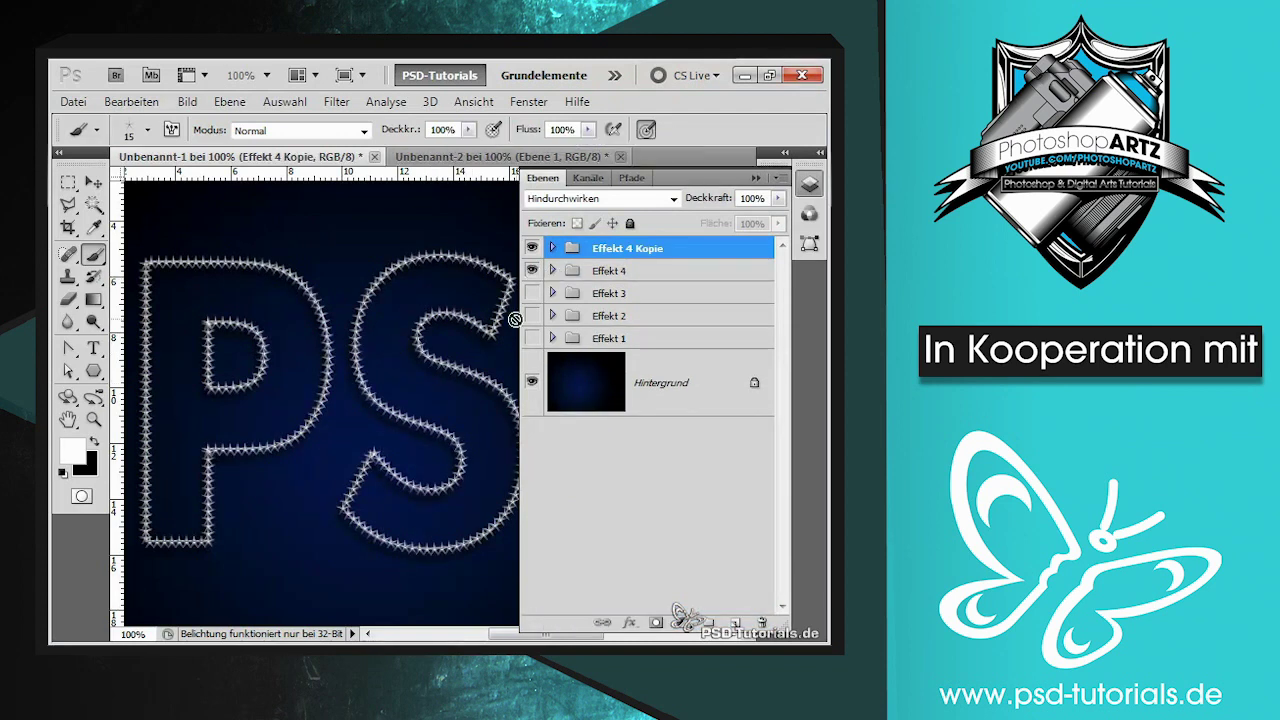
Step: Hide Effekt 4 and delete Ebene 3 from the Effekt 4 Kopie group
click(532, 270)
click(553, 248)
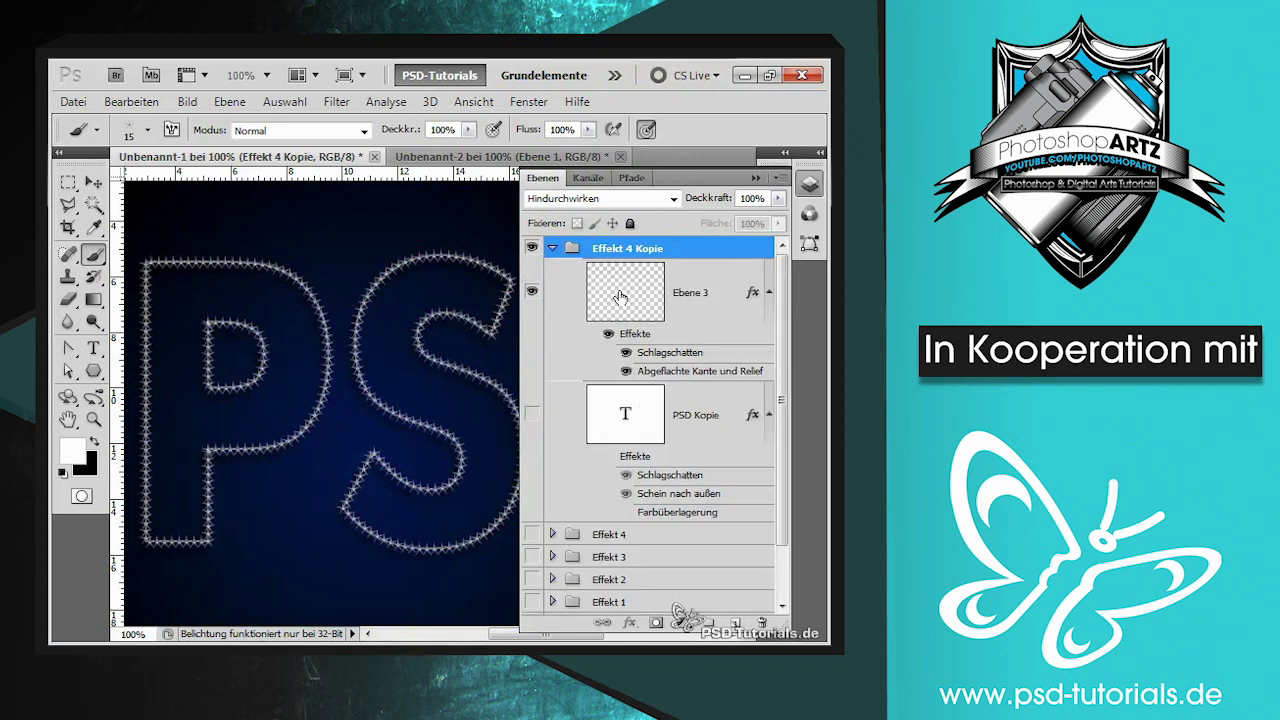
drag(620, 296, 760, 622)
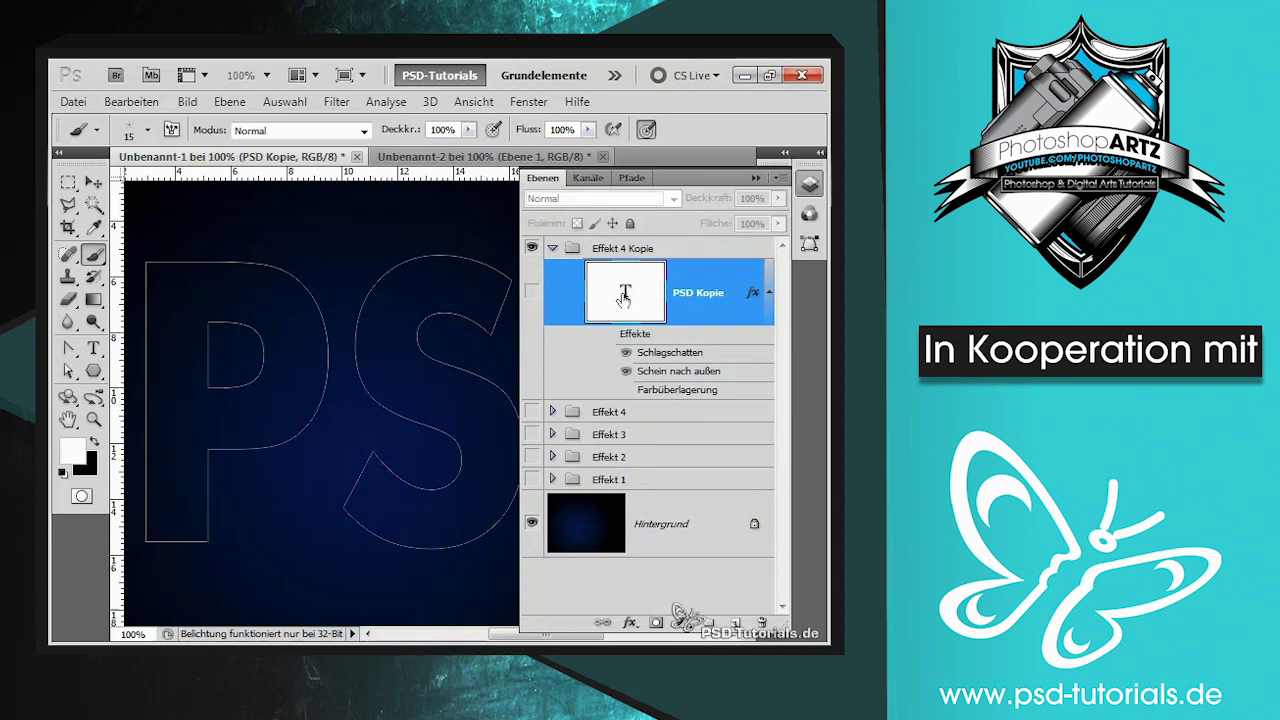
Step: Add empty layer Ebene 4 and pick the 112 grass brush preset sized to 42 px
right_click(225, 288)
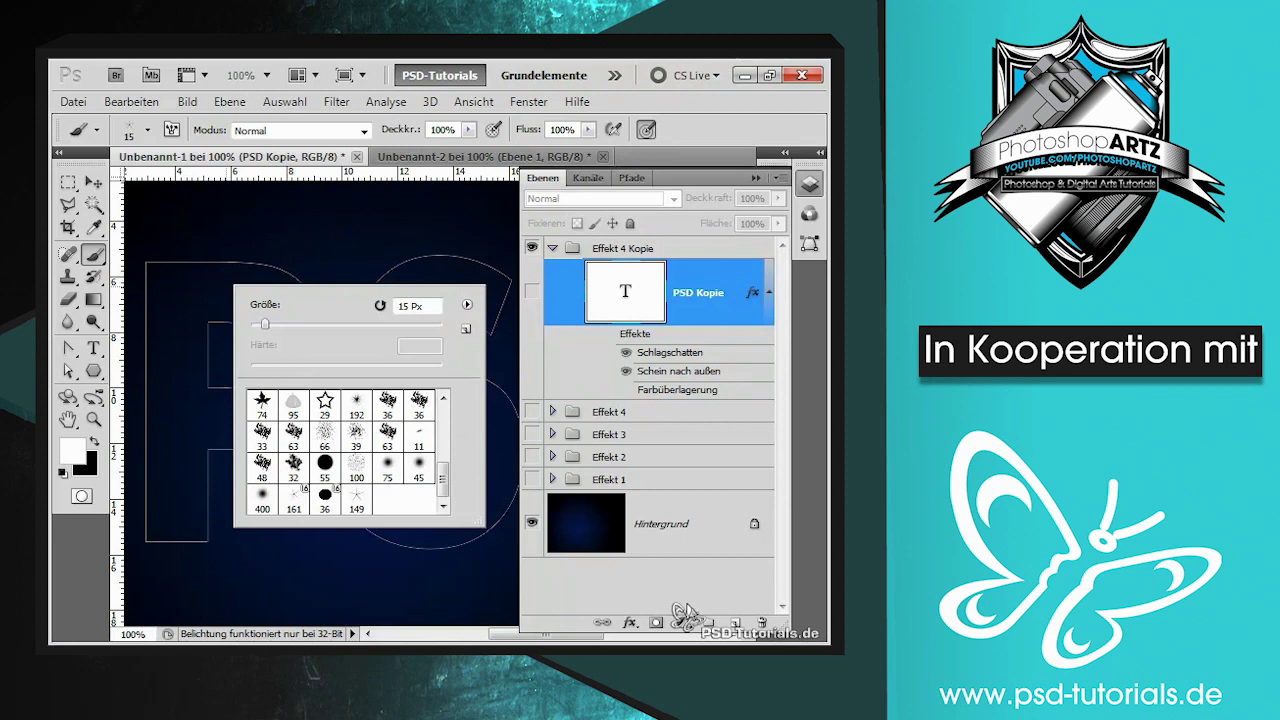
click(733, 623)
right_click(254, 328)
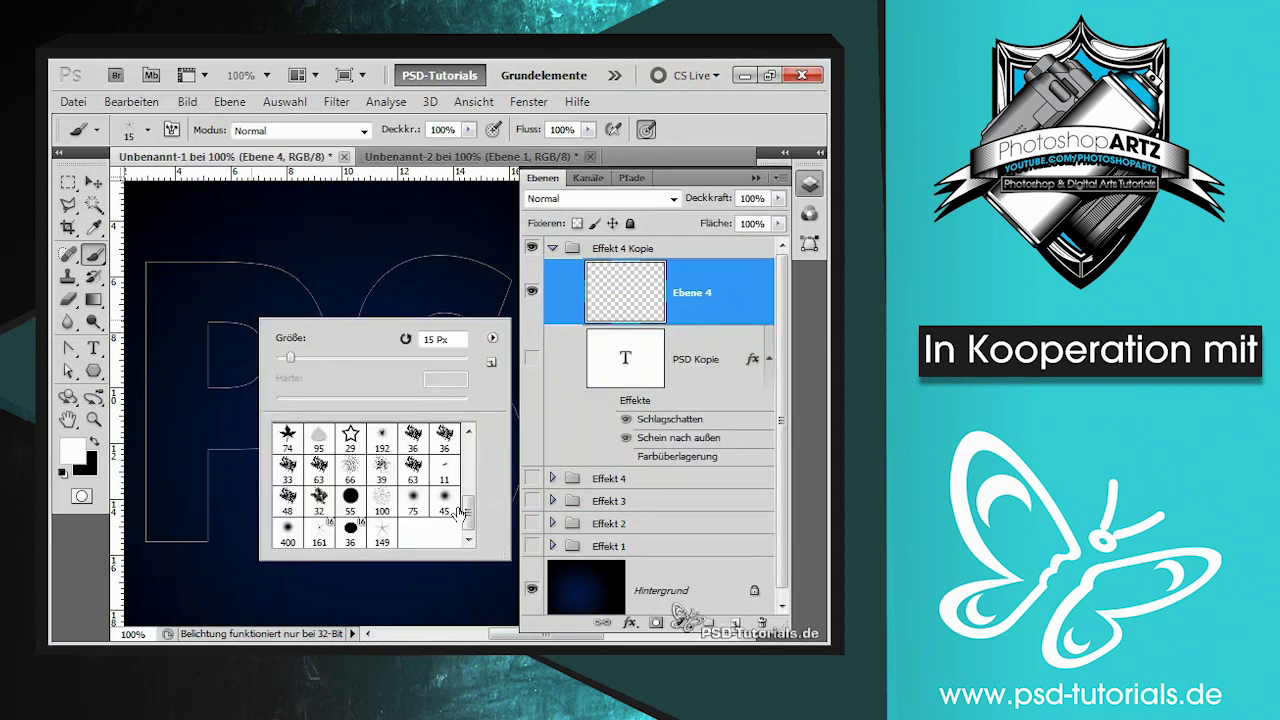
drag(466, 512, 467, 487)
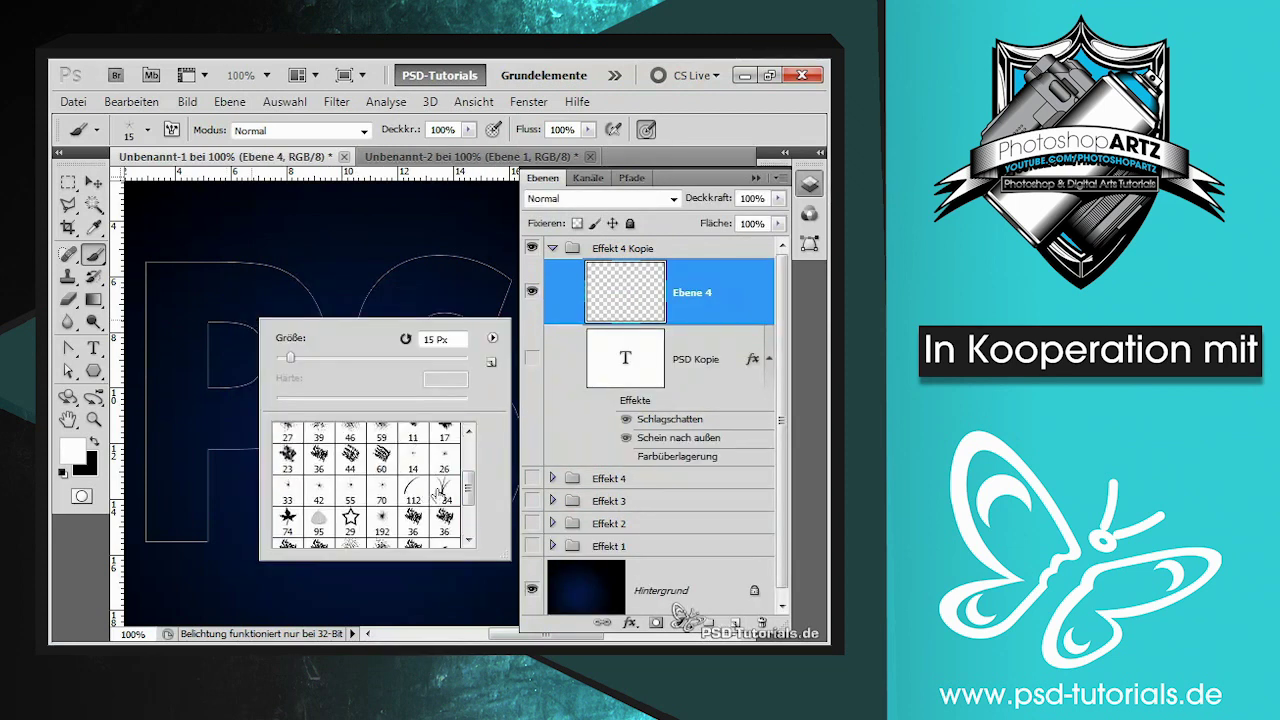
click(414, 494)
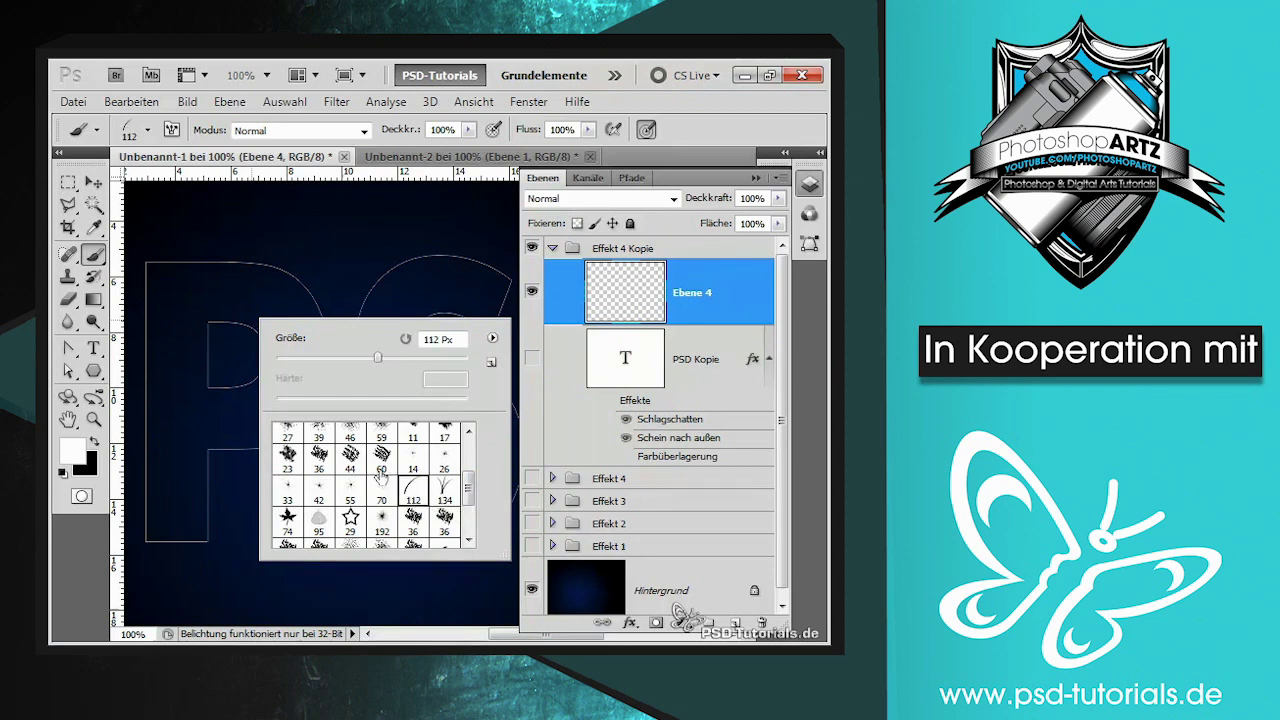
drag(378, 357, 315, 358)
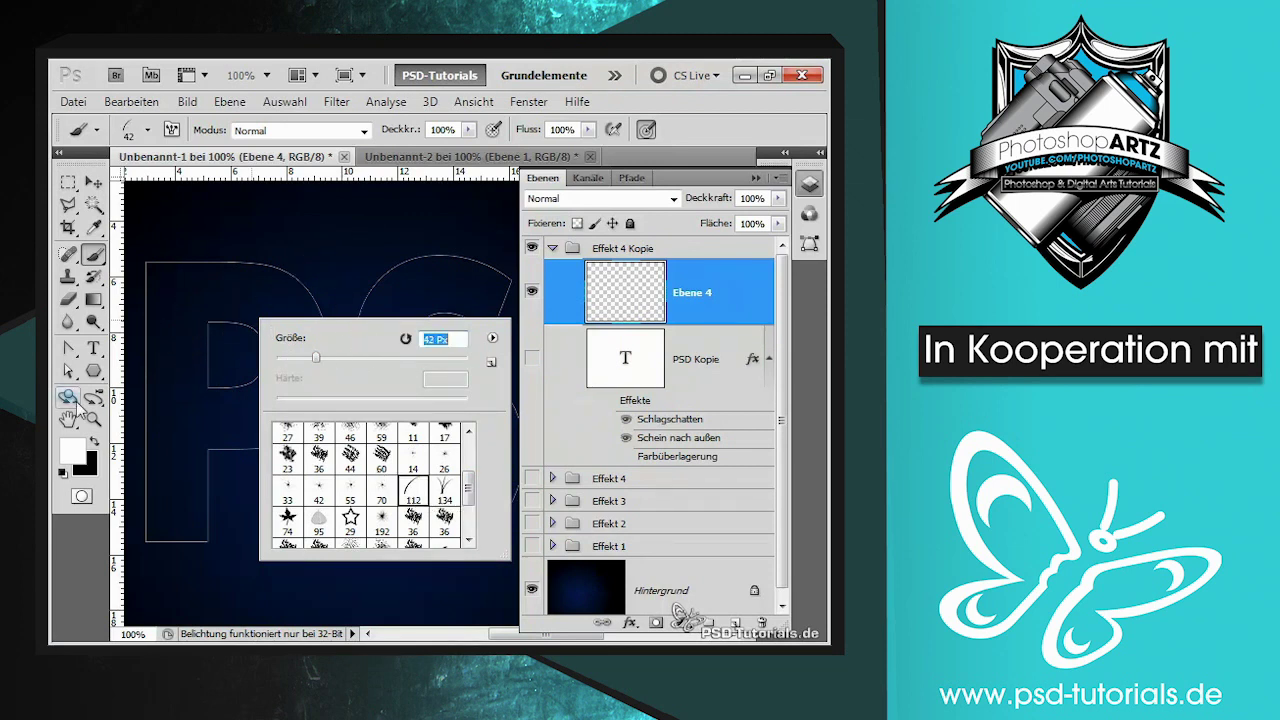
Step: Set the foreground colour to bright green and the background to dark green
click(72, 451)
click(594, 400)
click(569, 270)
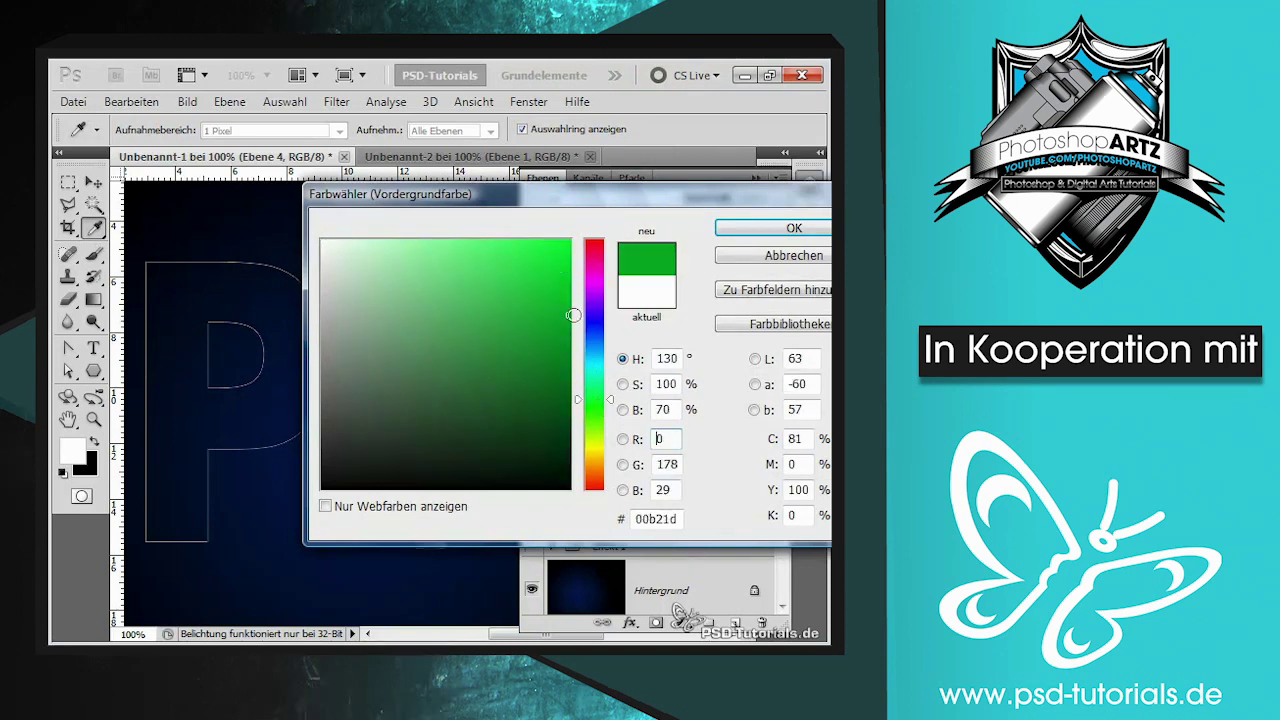
click(794, 228)
click(86, 464)
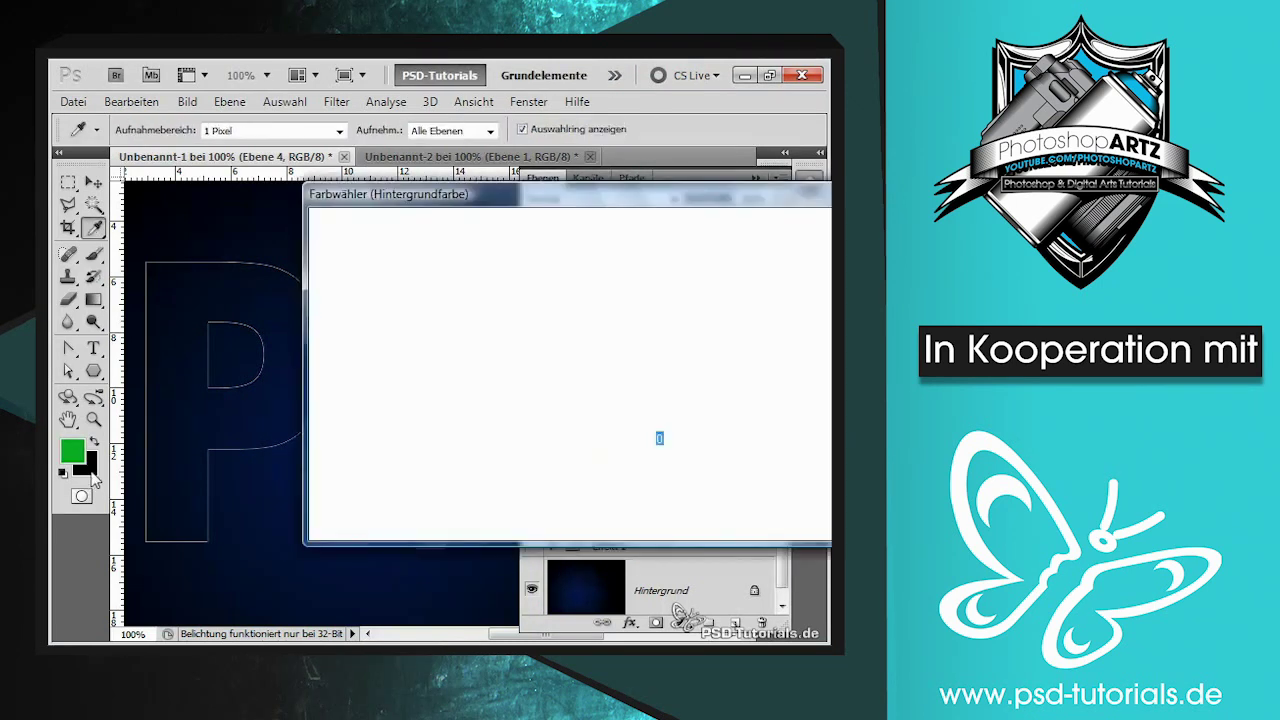
click(594, 411)
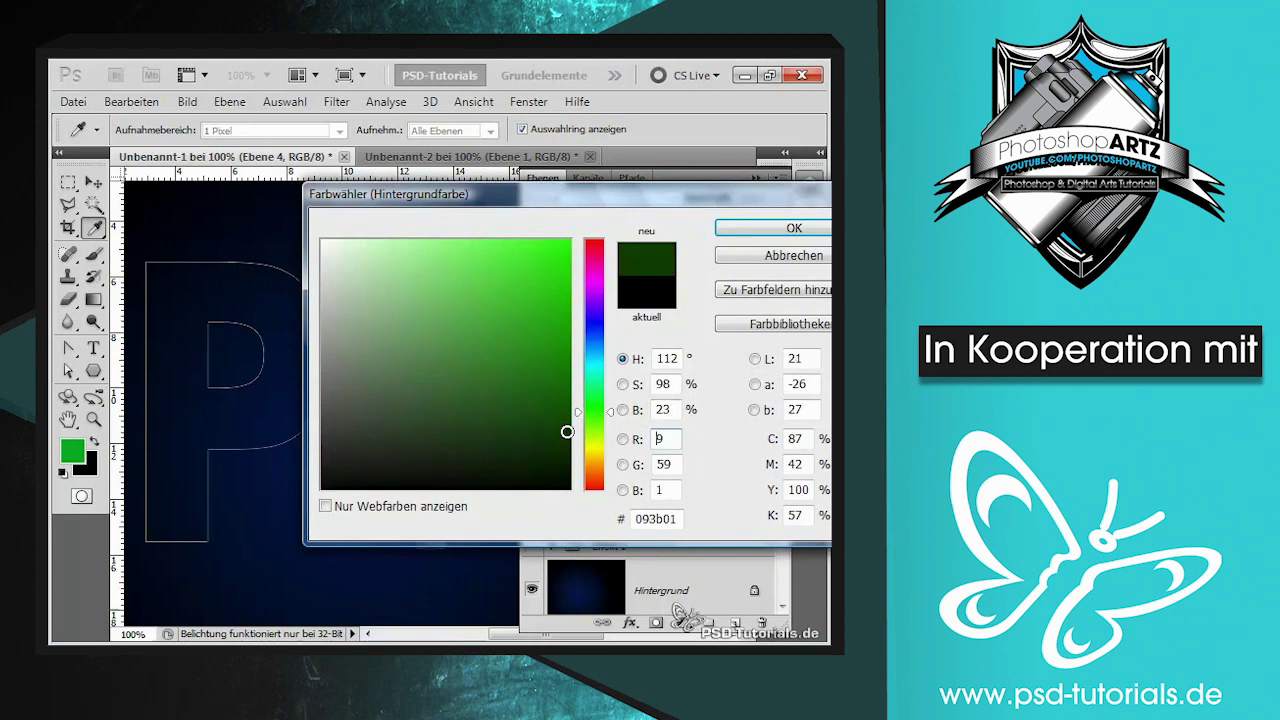
click(722, 229)
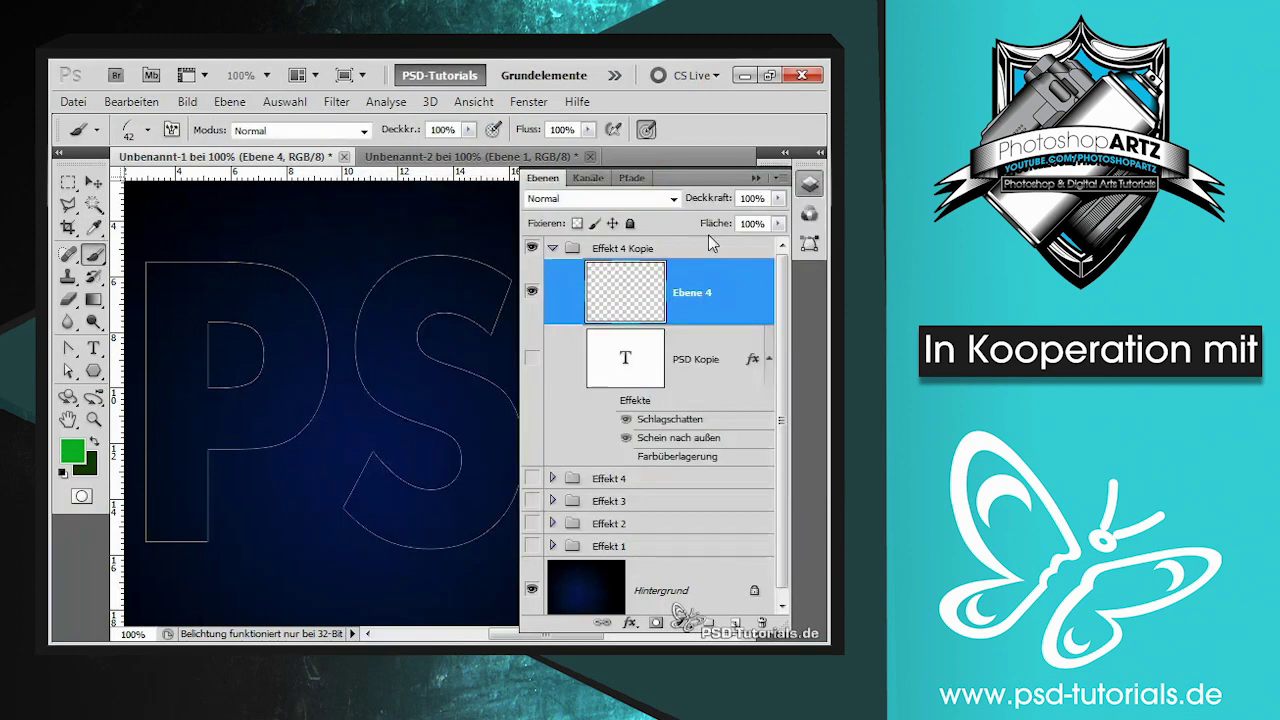
click(632, 177)
Step: Stroke the PSD work path with the grass brush on Ebene 4
right_click(566, 207)
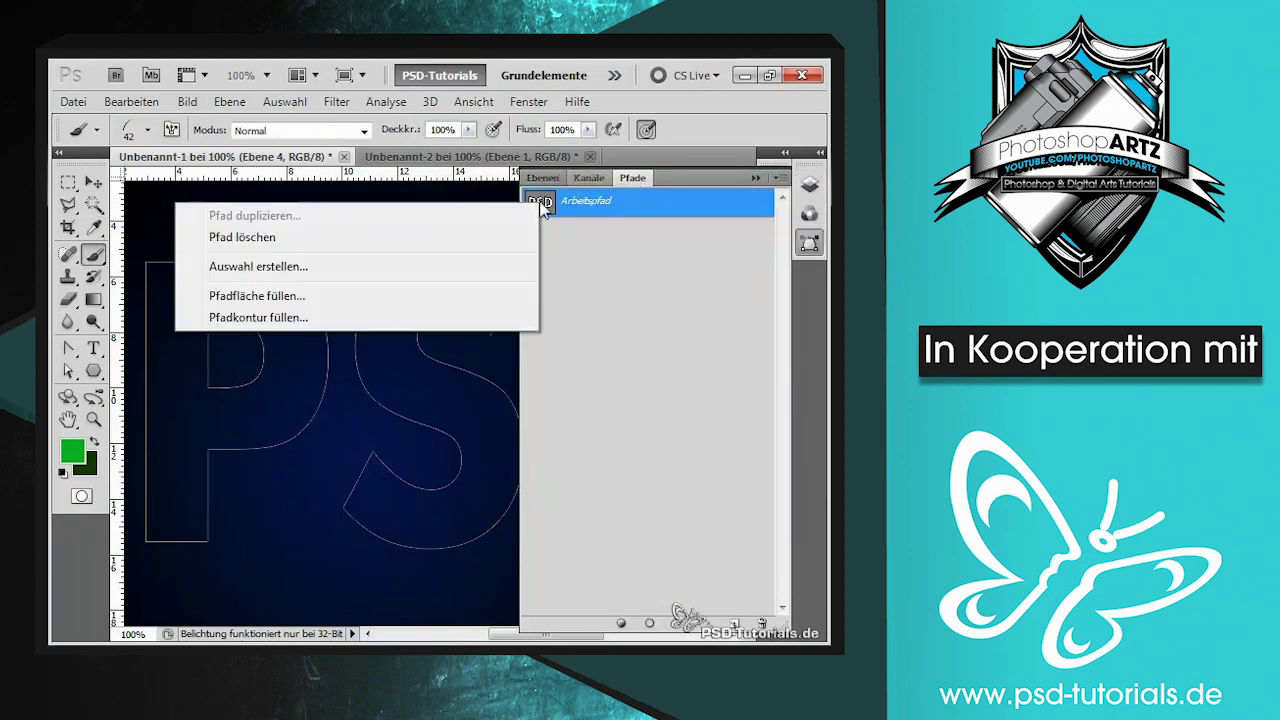
click(394, 318)
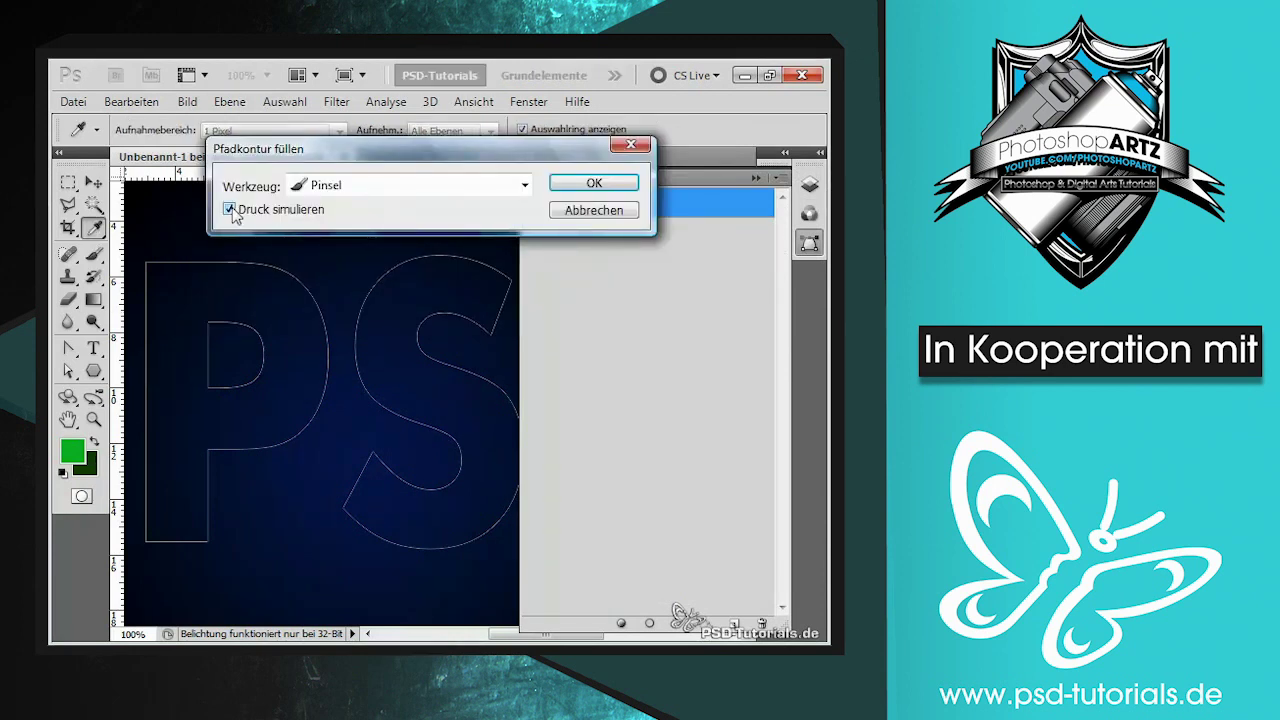
click(562, 185)
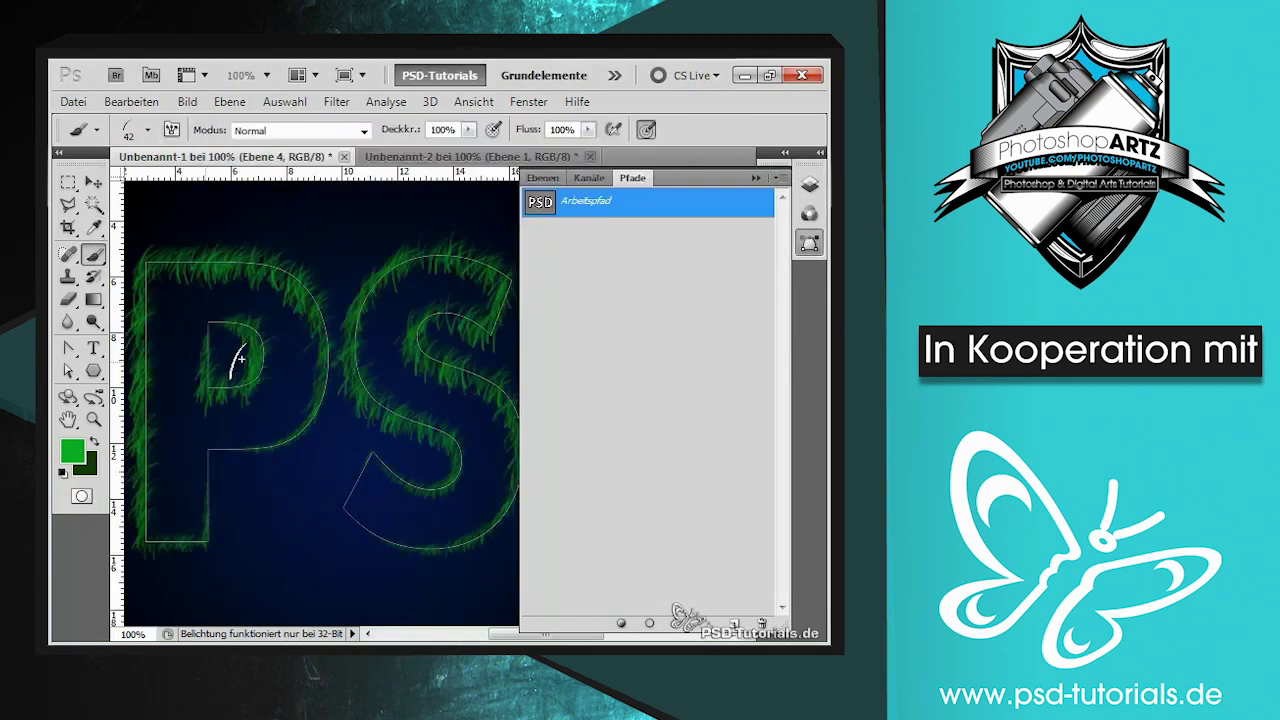
mouse_move(503, 637)
mouse_down()
mouse_move(557, 638)
mouse_move(498, 643)
mouse_up()
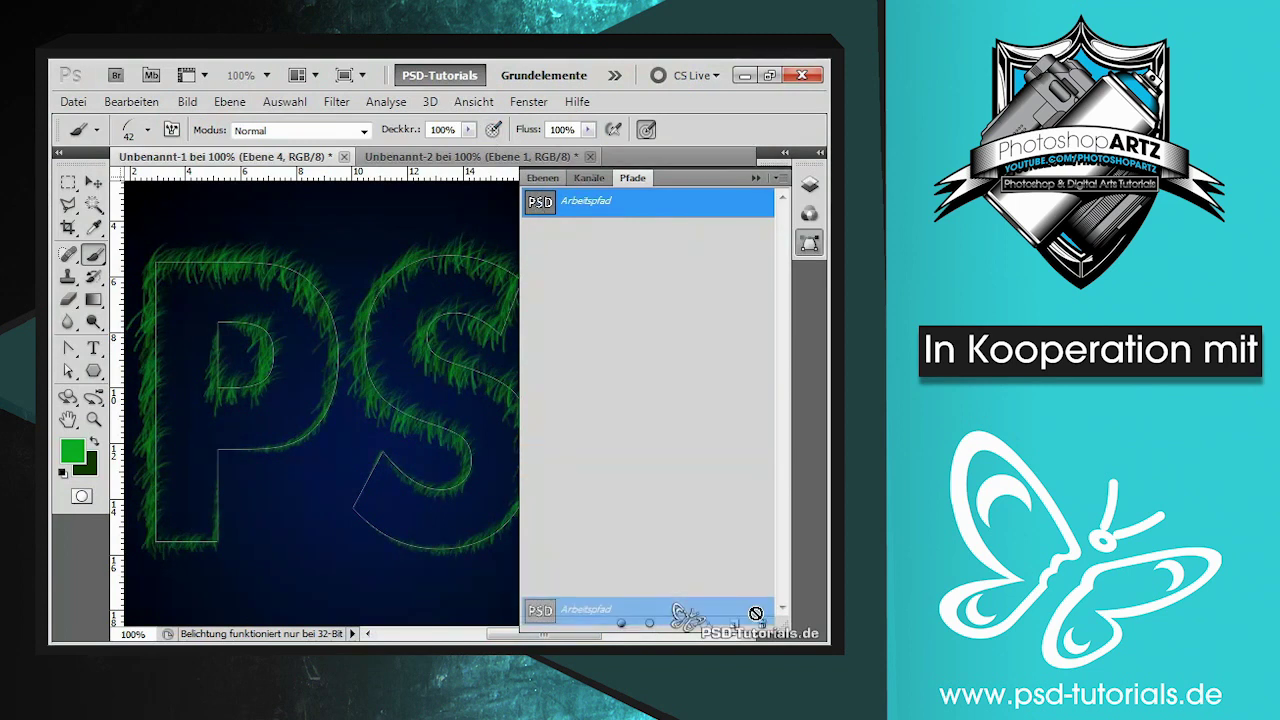
Step: Delete the work path and show the black PSD Kopie letters
drag(538, 203, 762, 622)
double_click(748, 157)
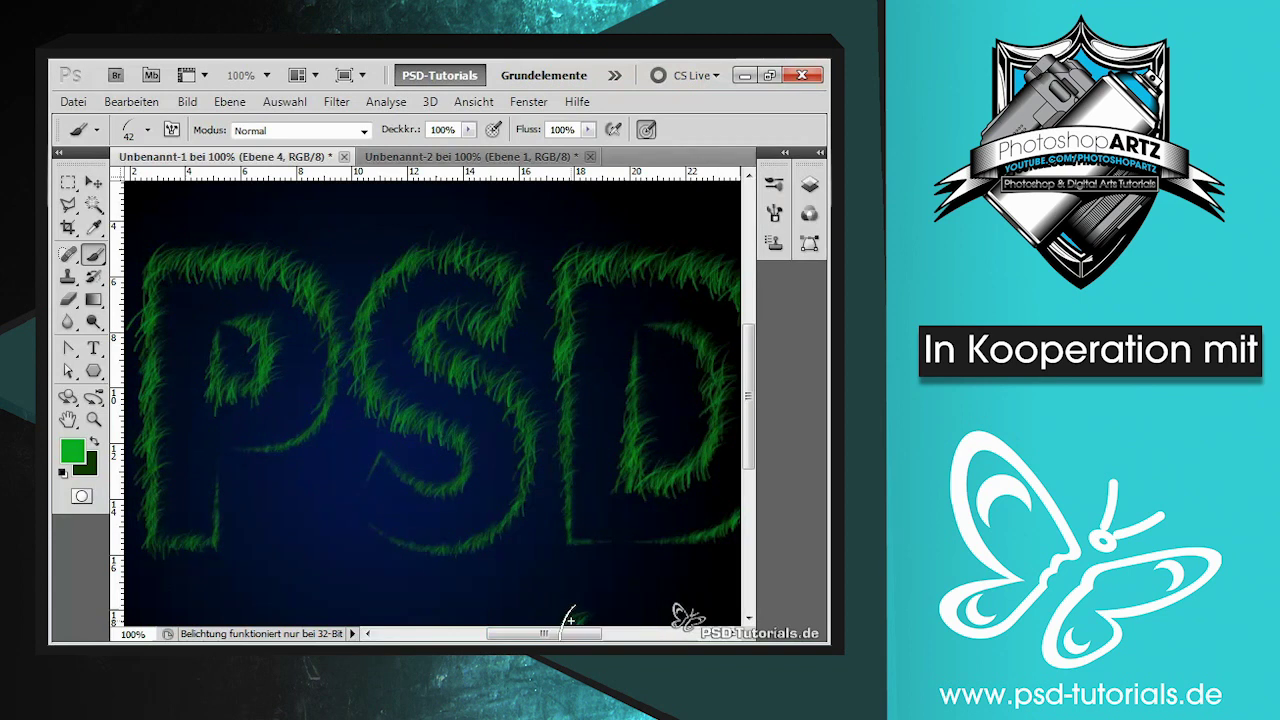
mouse_move(546, 634)
mouse_down()
mouse_move(560, 638)
mouse_move(546, 638)
mouse_up()
key(F7)
click(531, 359)
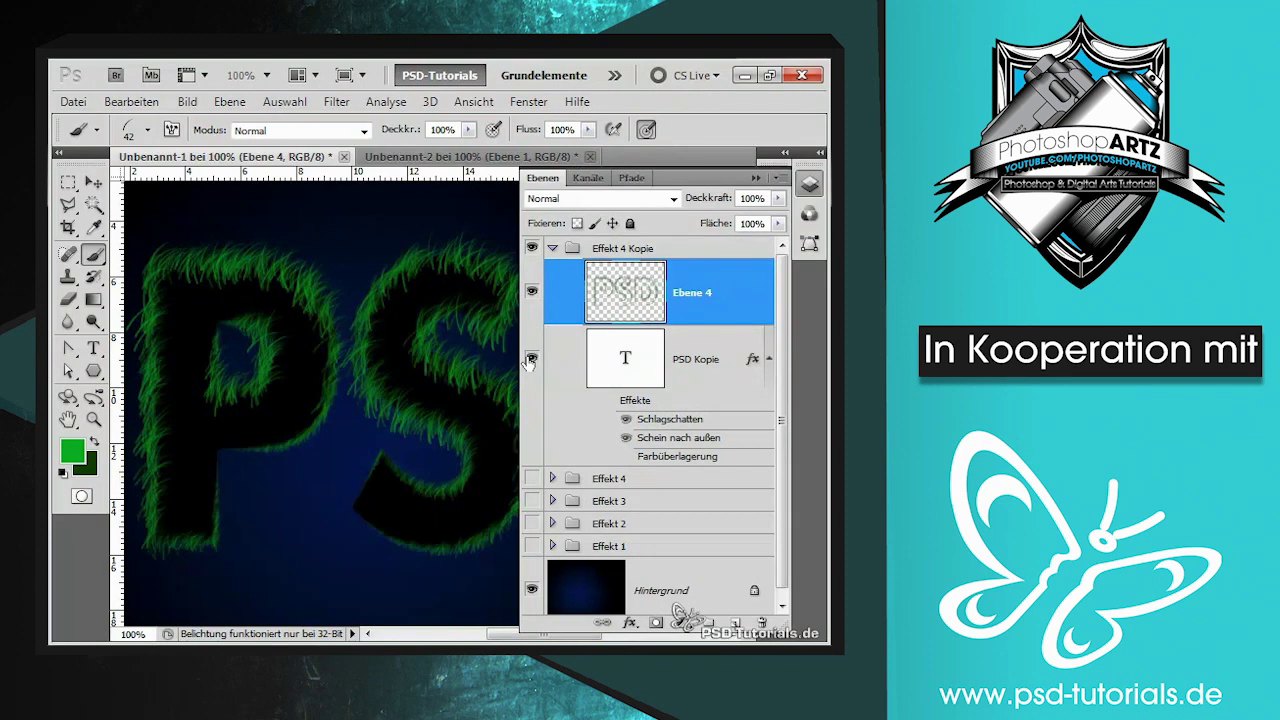
Step: Add a pattern overlay to PSD Kopie and load the Gesteinsmuster rock patterns
click(622, 356)
double_click(636, 401)
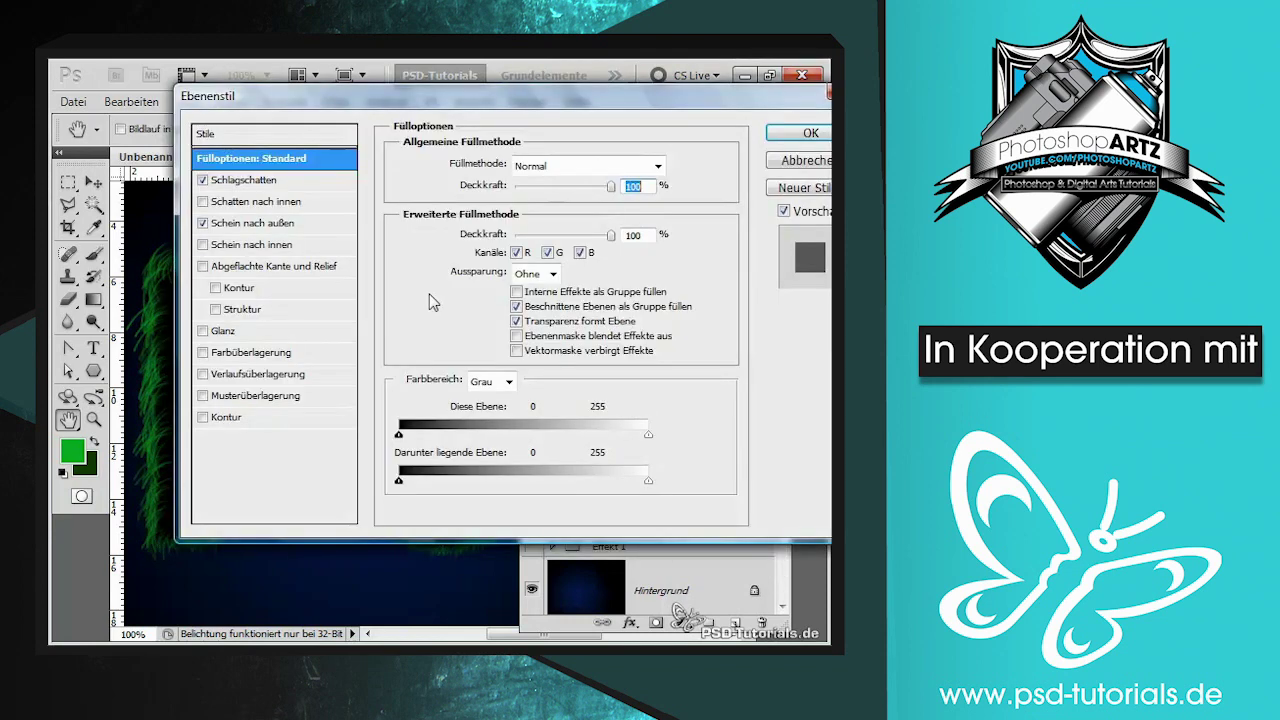
click(204, 397)
drag(398, 96, 476, 67)
click(605, 201)
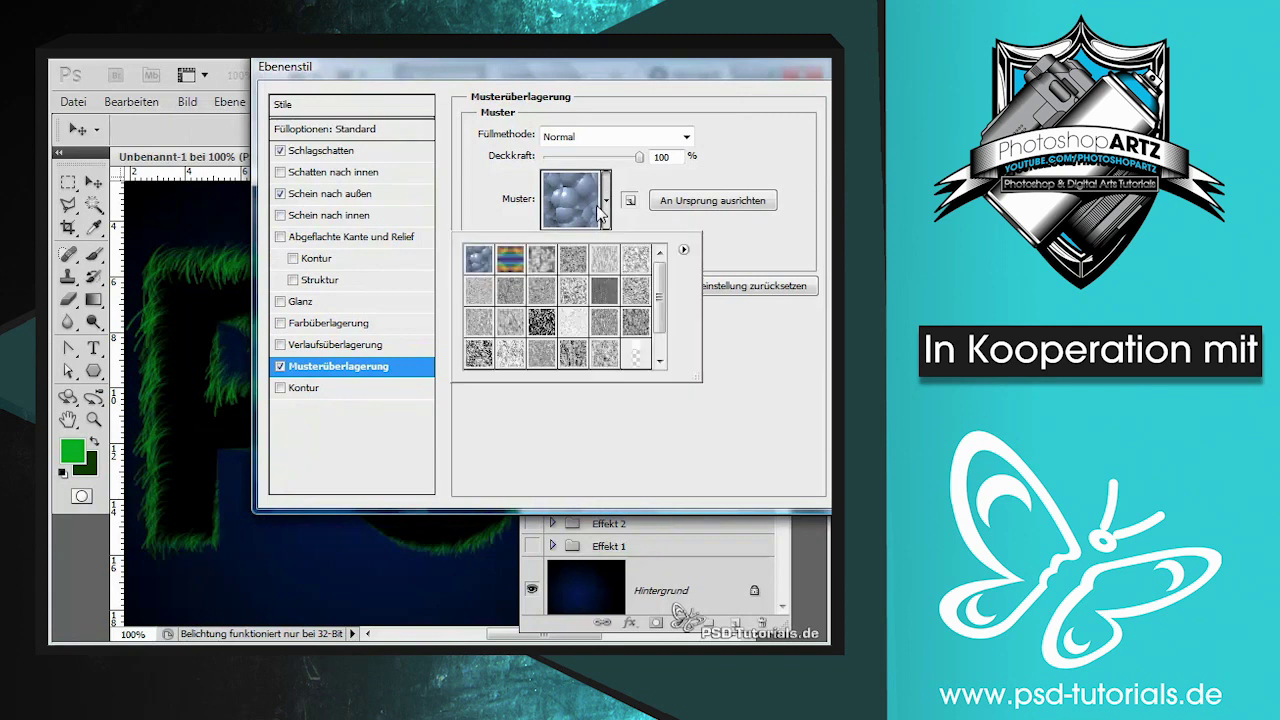
scroll(591, 295, down, 1)
click(684, 249)
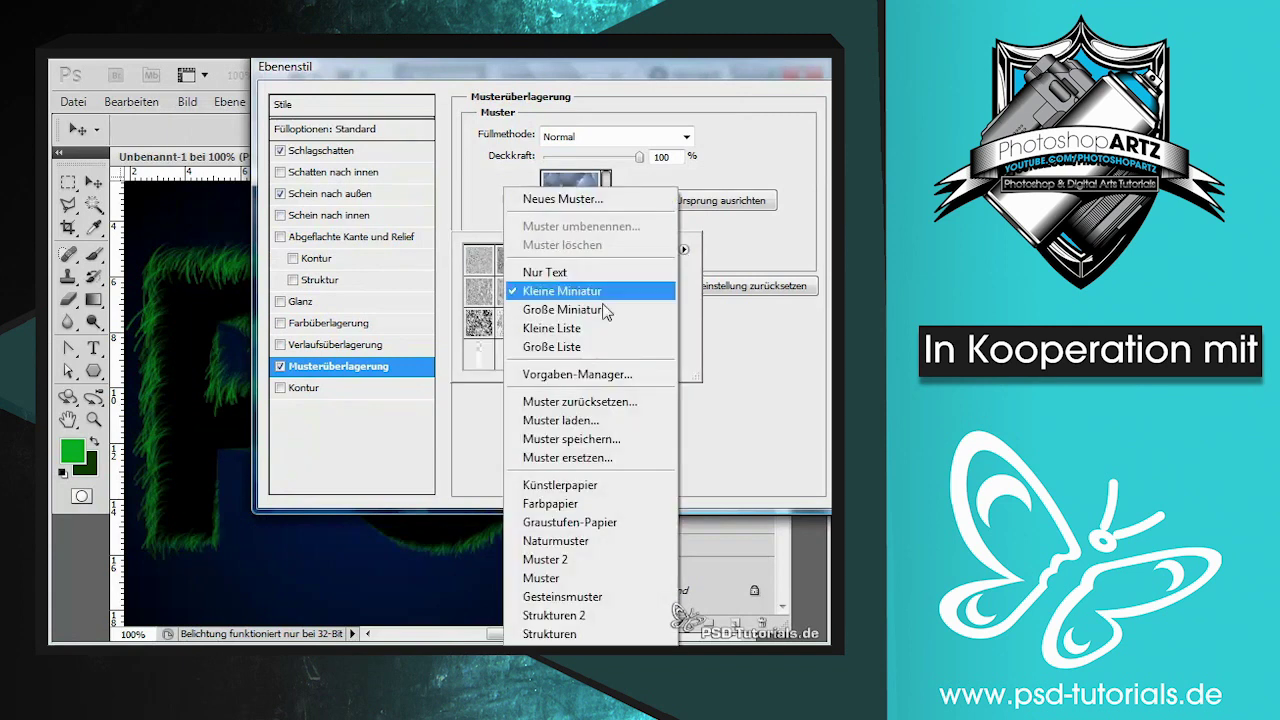
click(559, 541)
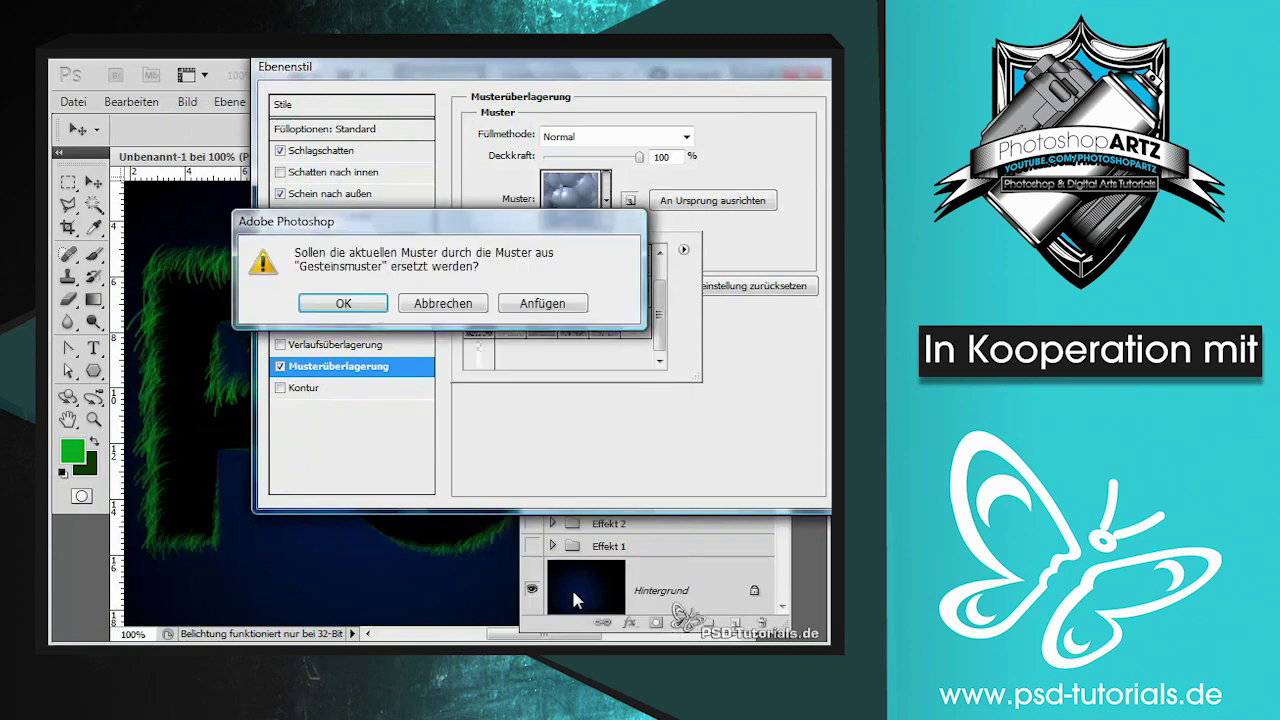
click(364, 308)
click(443, 306)
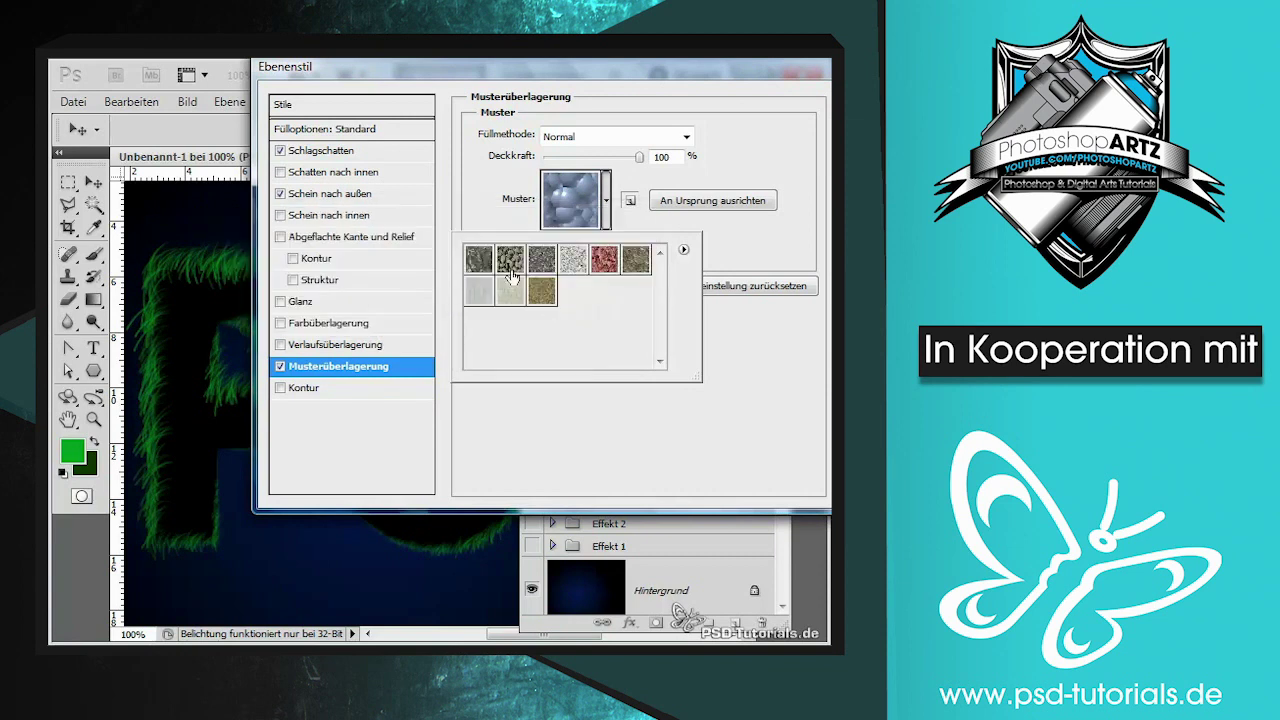
Step: Apply the light beige rock pattern as PSD Kopie's pattern overlay
click(603, 261)
click(510, 260)
click(510, 291)
drag(664, 59, 608, 80)
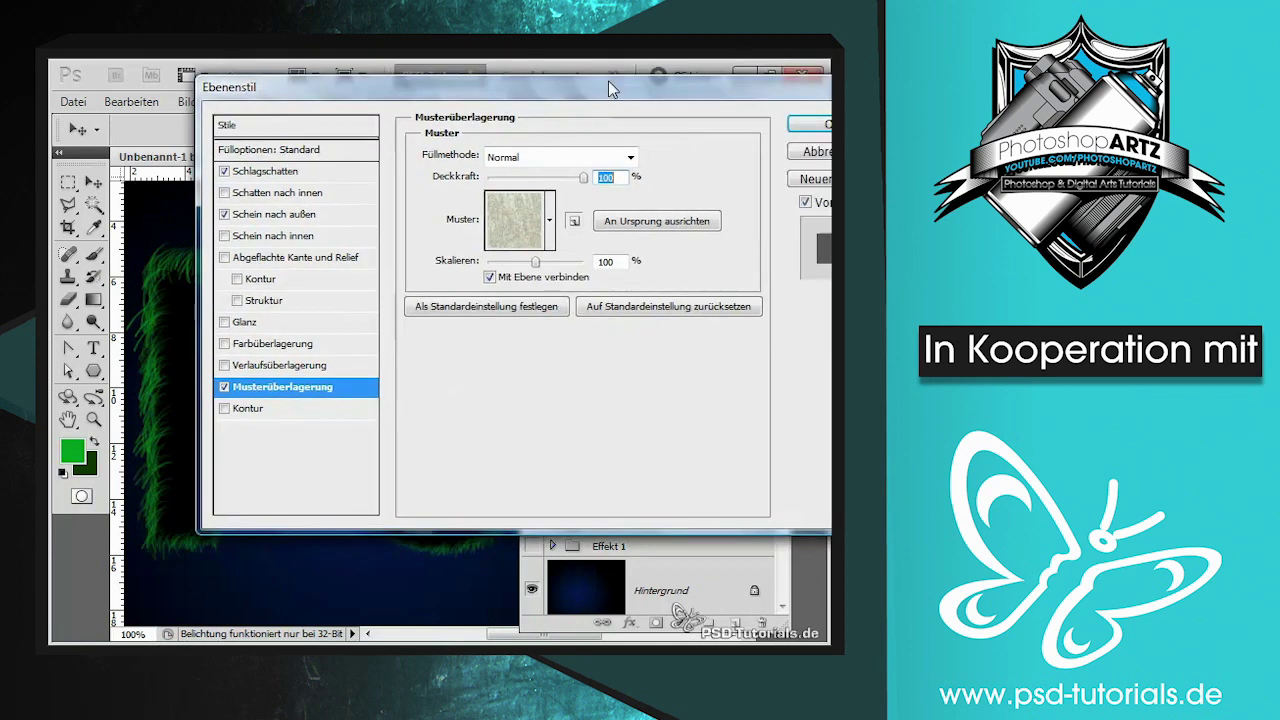
click(808, 124)
Step: Hide the outer glow and drop shadow on PSD Kopie, then check the result zoomed out
click(609, 401)
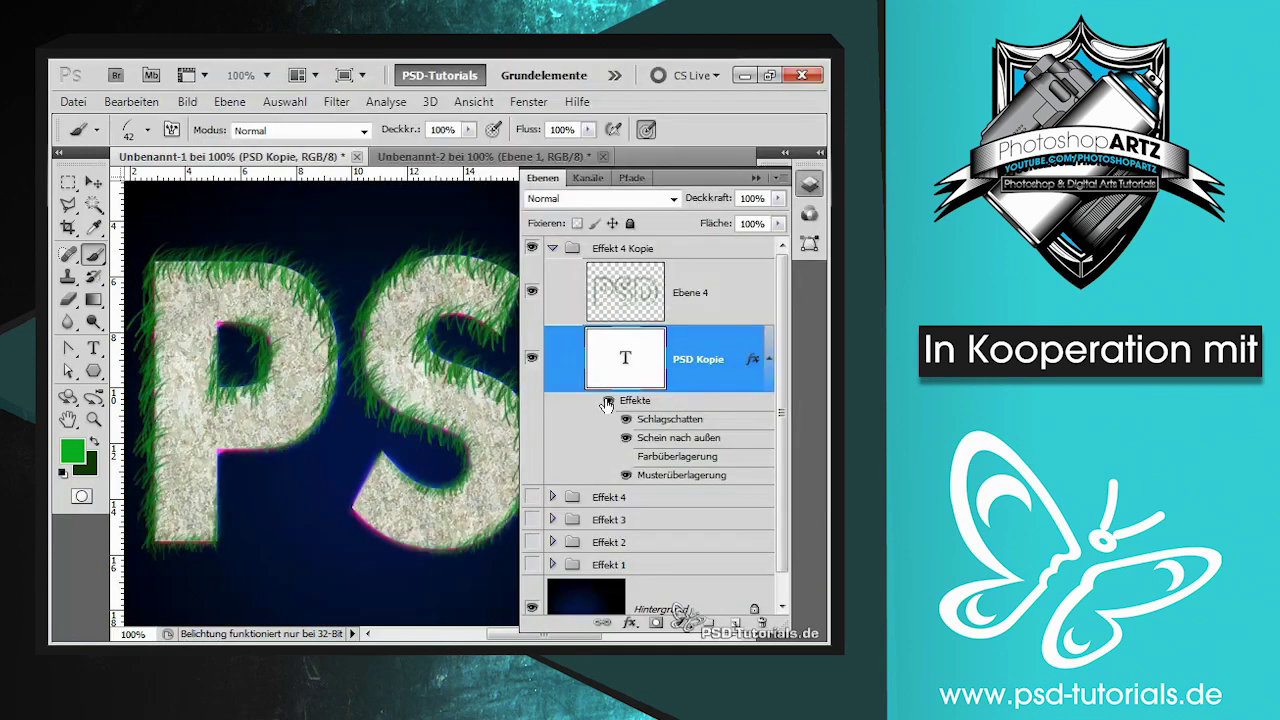
click(626, 438)
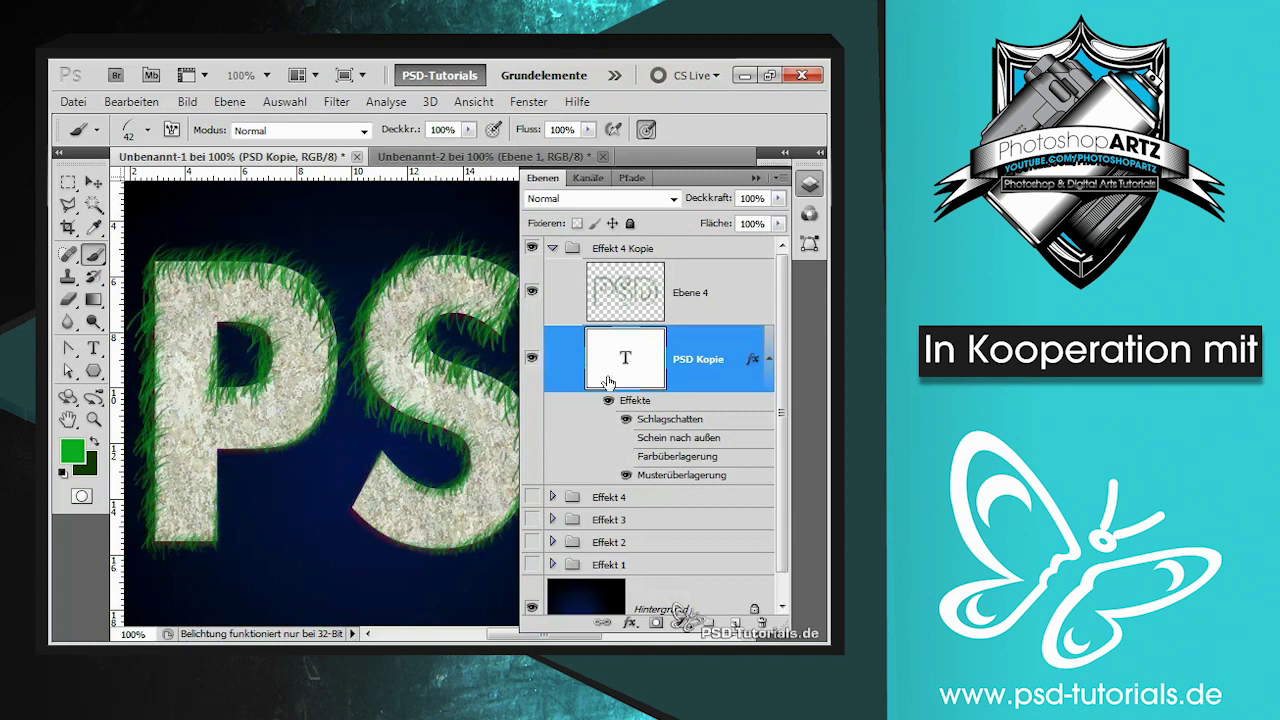
click(625, 420)
click(766, 167)
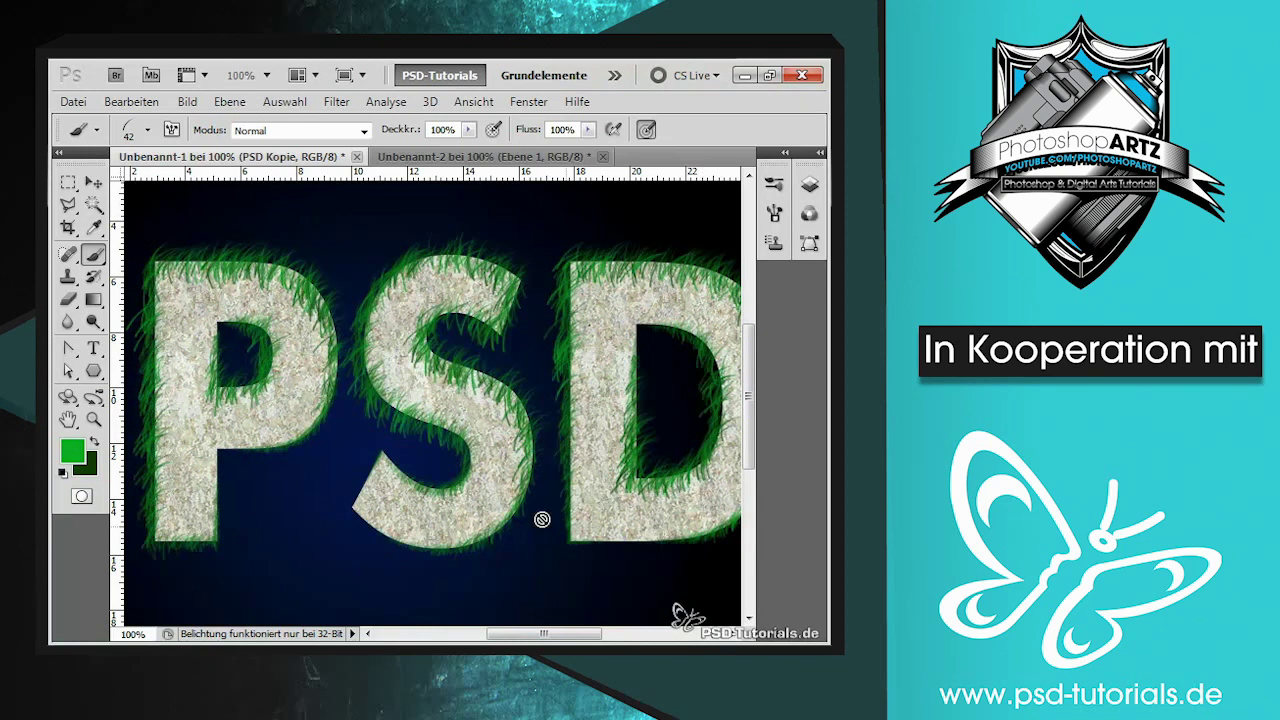
key(ctrl+minus)
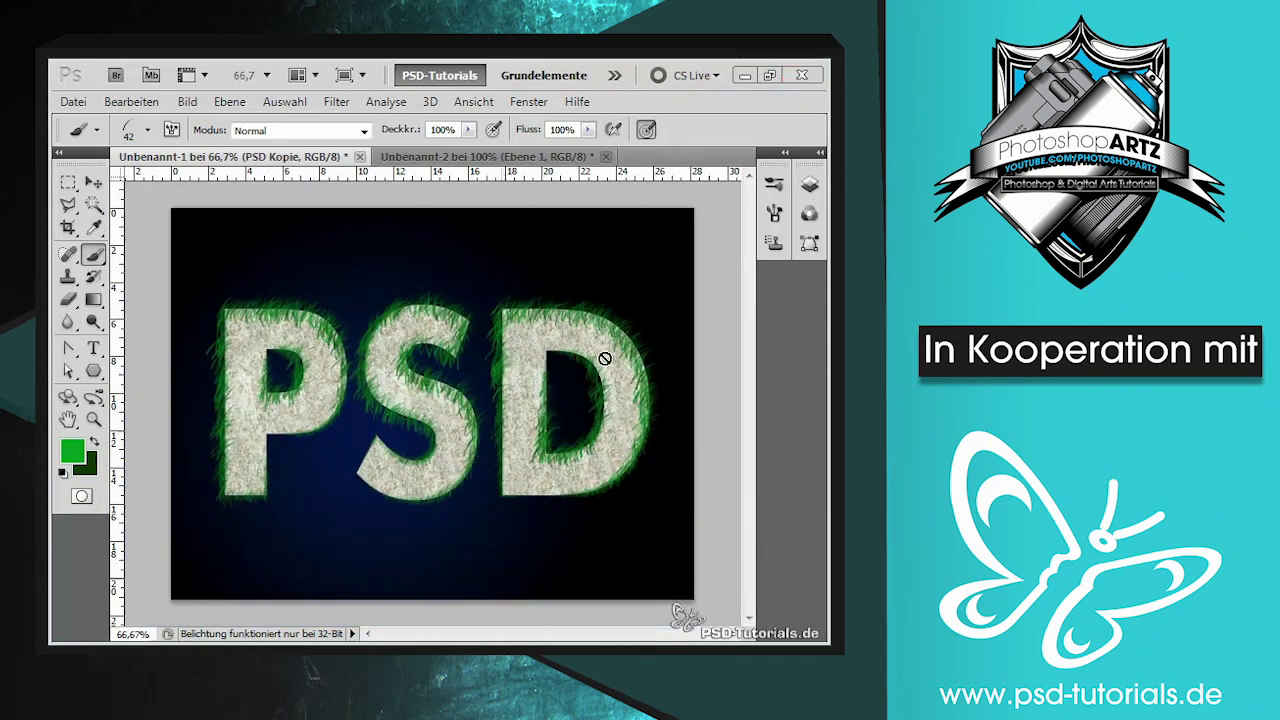
key(ctrl+plus)
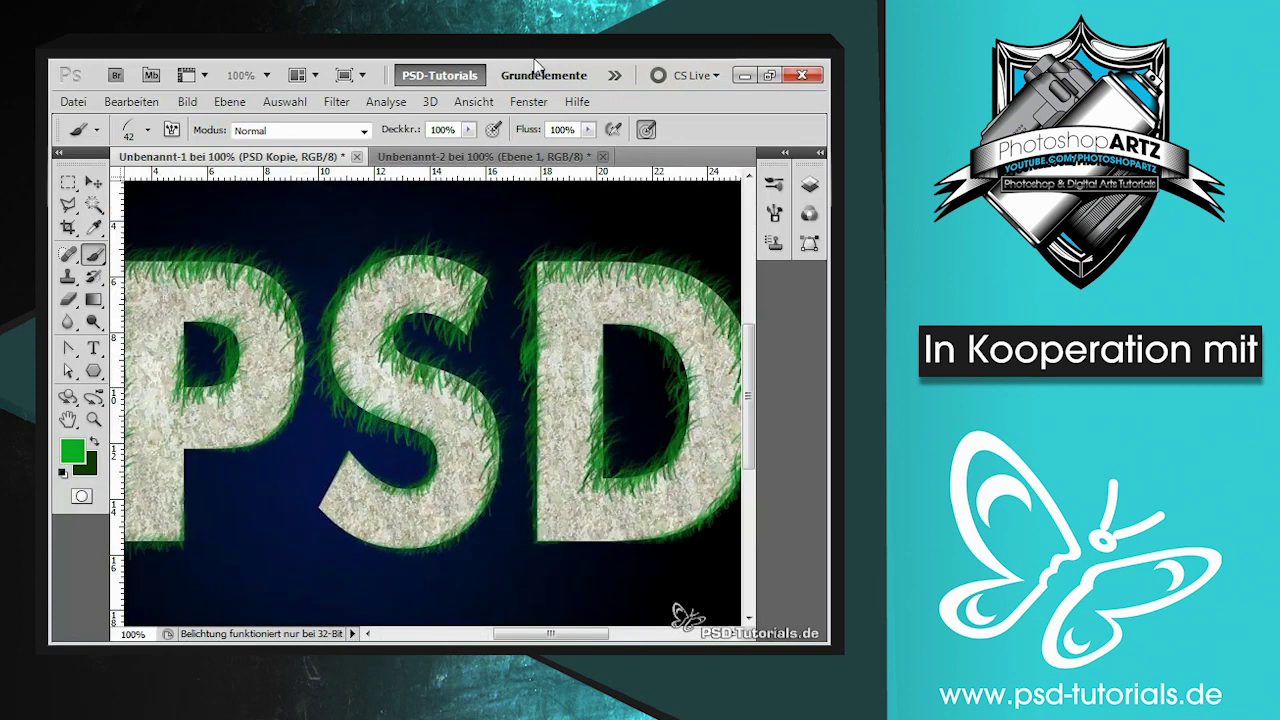
key(F7)
Step: Paint extra grass strands on Ebene 4 over the S and the P
click(616, 307)
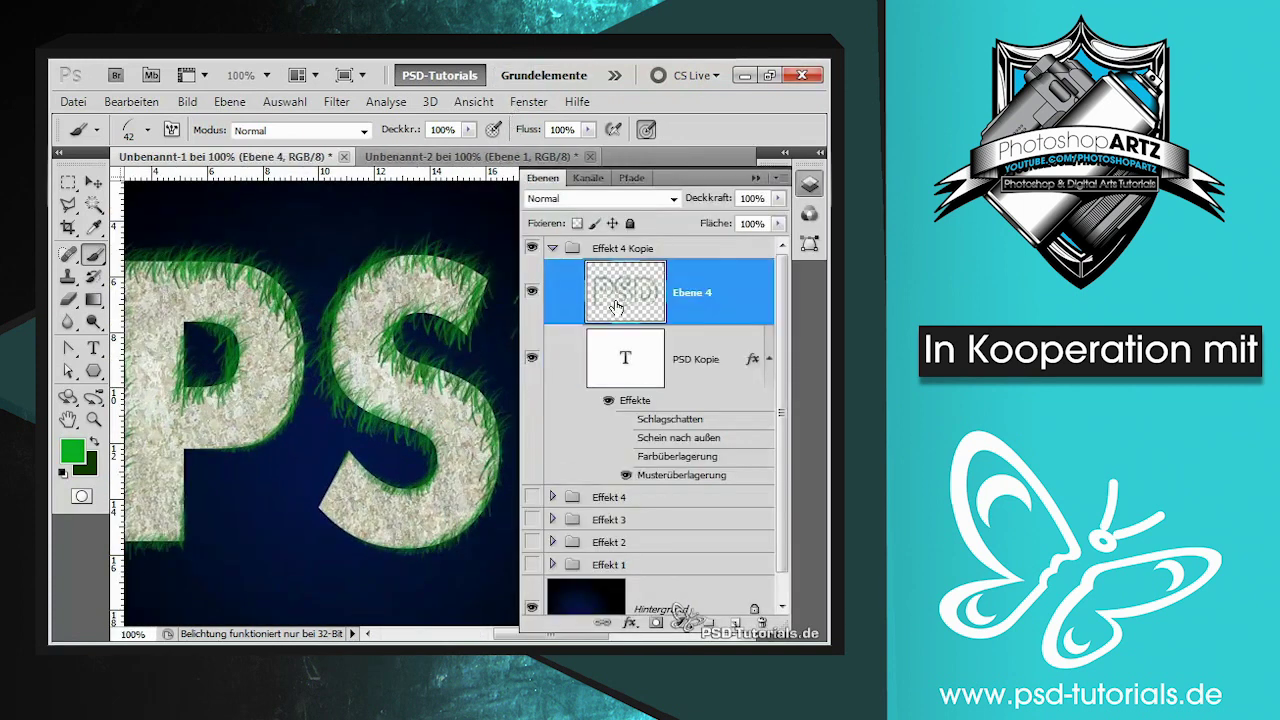
mouse_move(333, 530)
mouse_down()
mouse_move(340, 505)
mouse_move(425, 540)
mouse_move(470, 500)
mouse_move(485, 450)
mouse_move(400, 390)
mouse_move(345, 315)
mouse_move(415, 265)
mouse_move(460, 300)
mouse_up()
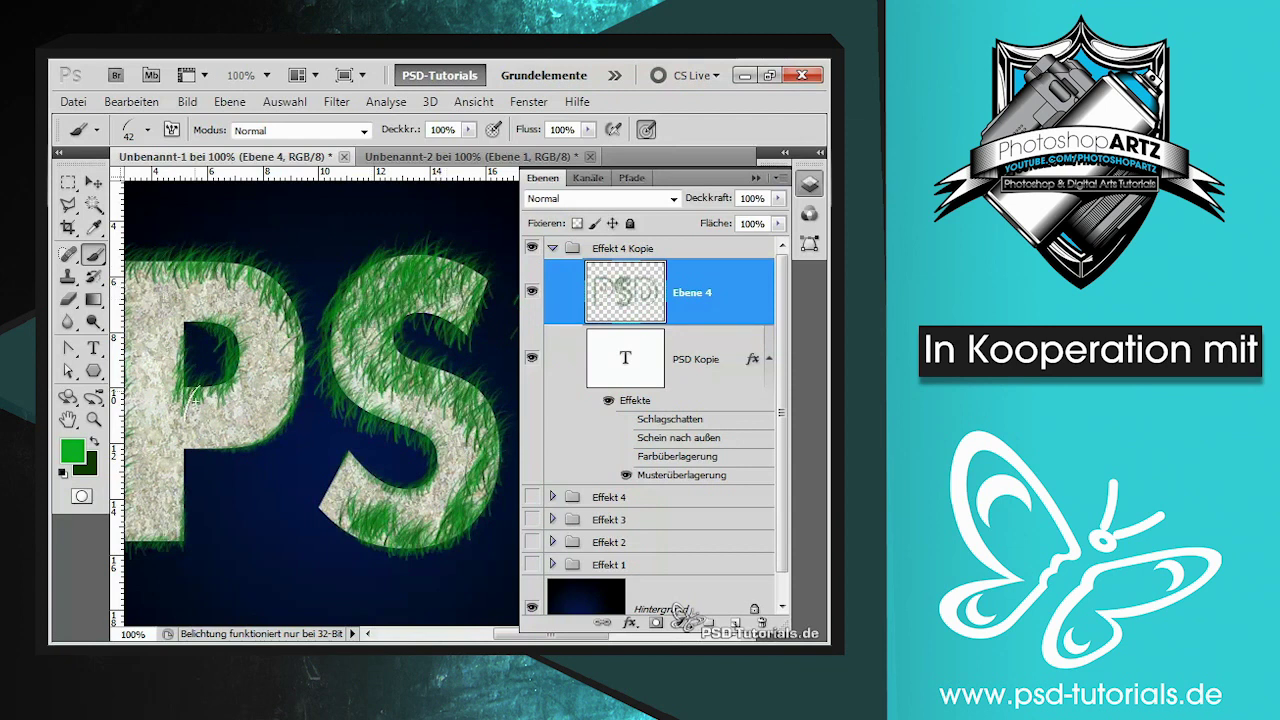
drag(500, 634, 468, 634)
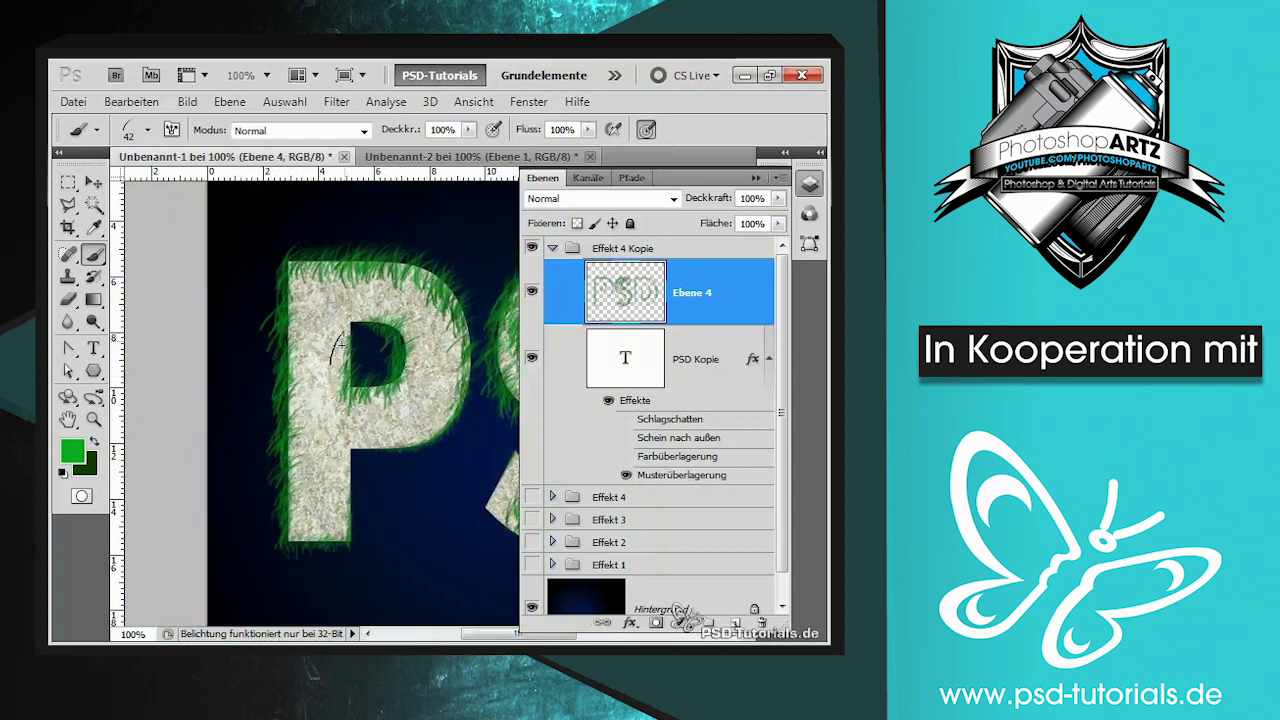
mouse_move(345, 540)
mouse_down()
mouse_move(330, 455)
mouse_move(450, 385)
mouse_move(362, 268)
mouse_move(298, 305)
mouse_move(315, 540)
mouse_move(315, 345)
mouse_move(405, 265)
mouse_move(430, 330)
mouse_up()
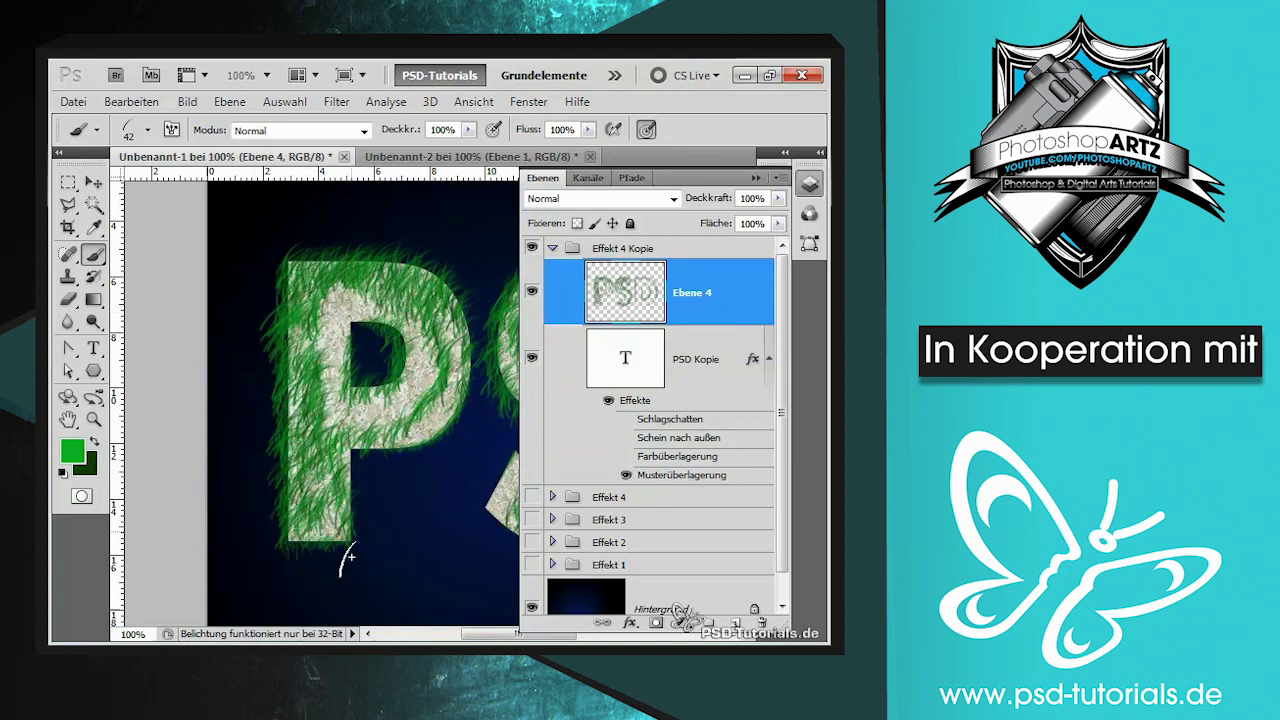
scroll(355, 550, right, 3)
scroll(365, 545, right, 4)
scroll(380, 535, right, 1)
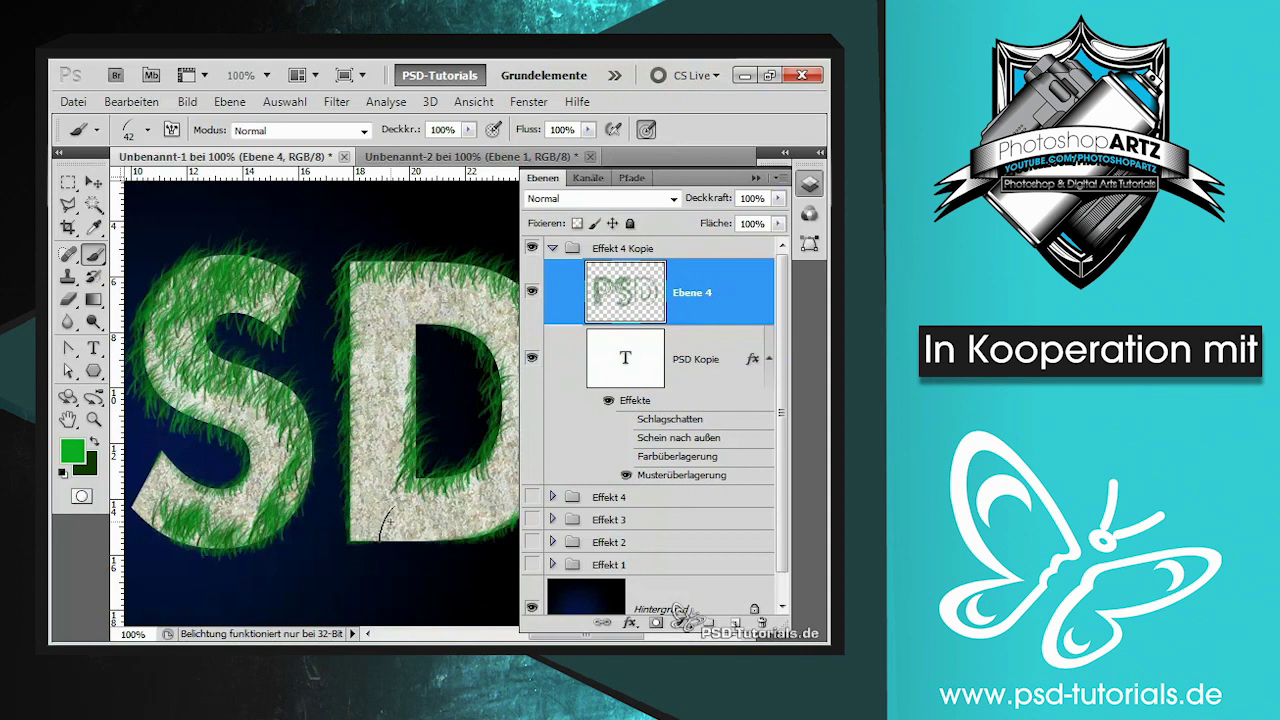
Step: Rename the Effekt 4 Kopie group to 'Effekt 5'
double_click(620, 248)
text(Effekt 5)
key(Return)
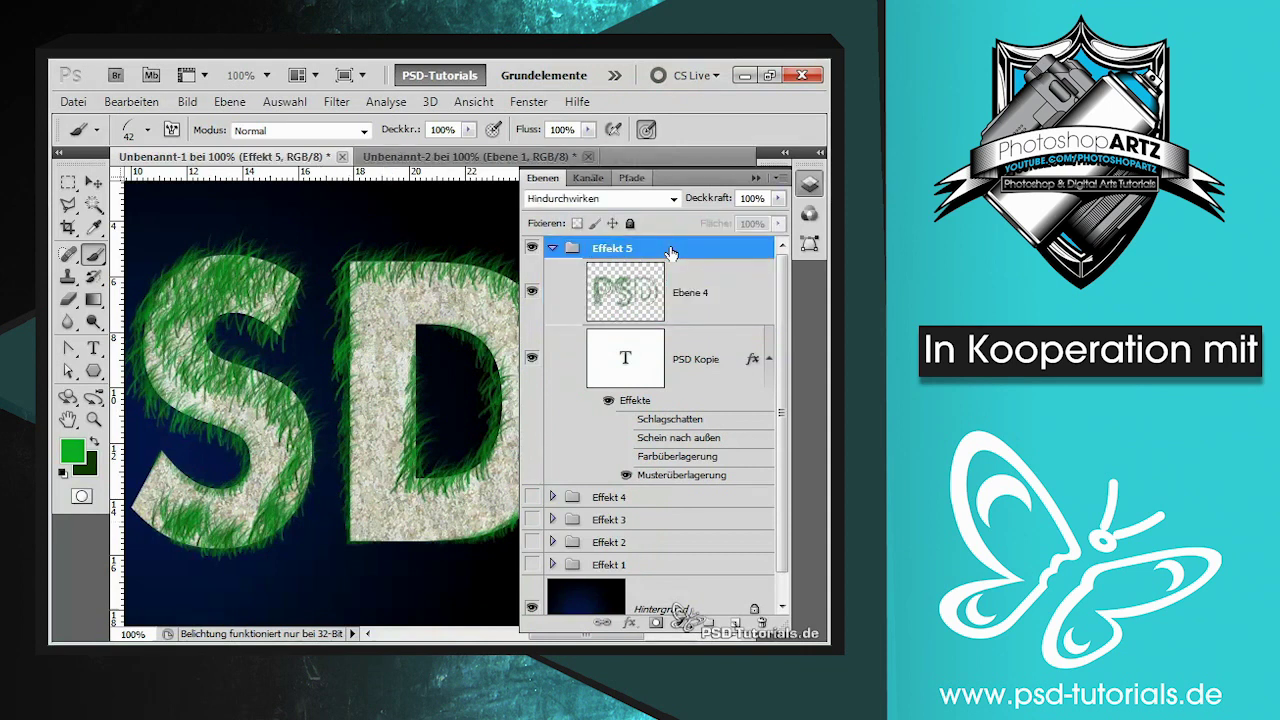
Step: Hide Effekt 5 and duplicate it as a group named 'Effekt 6'
click(531, 248)
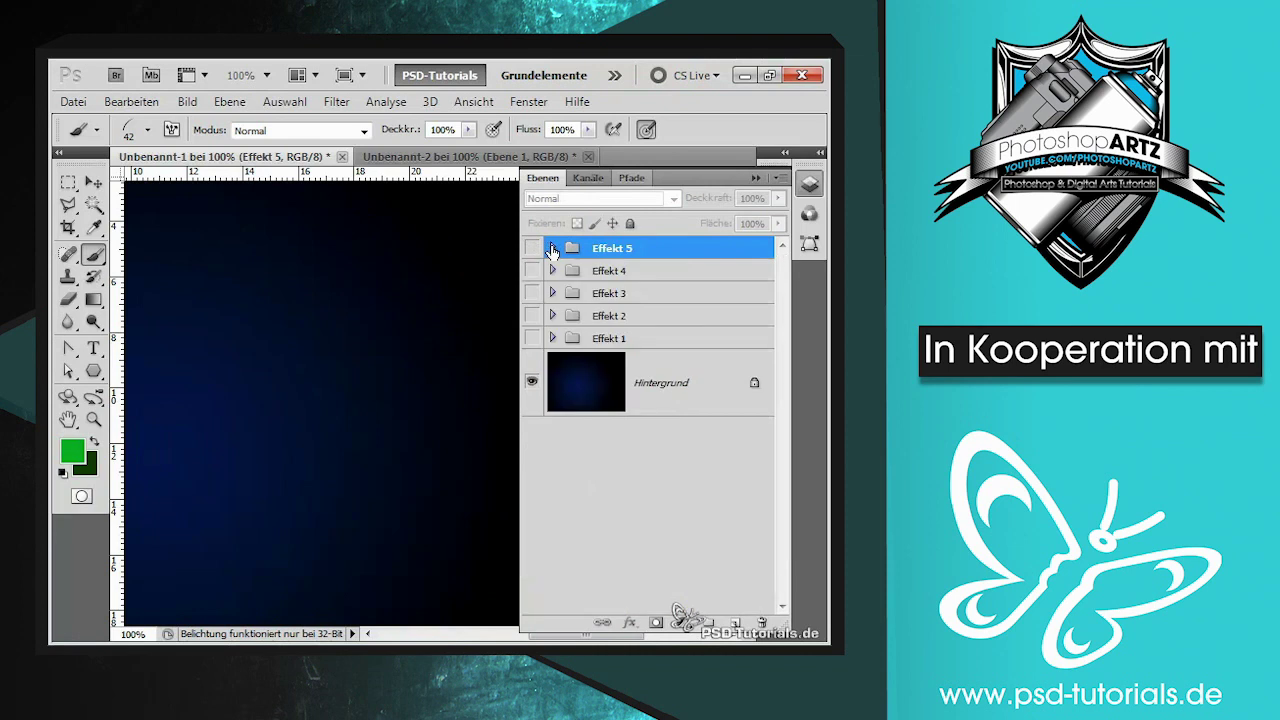
drag(577, 250, 735, 622)
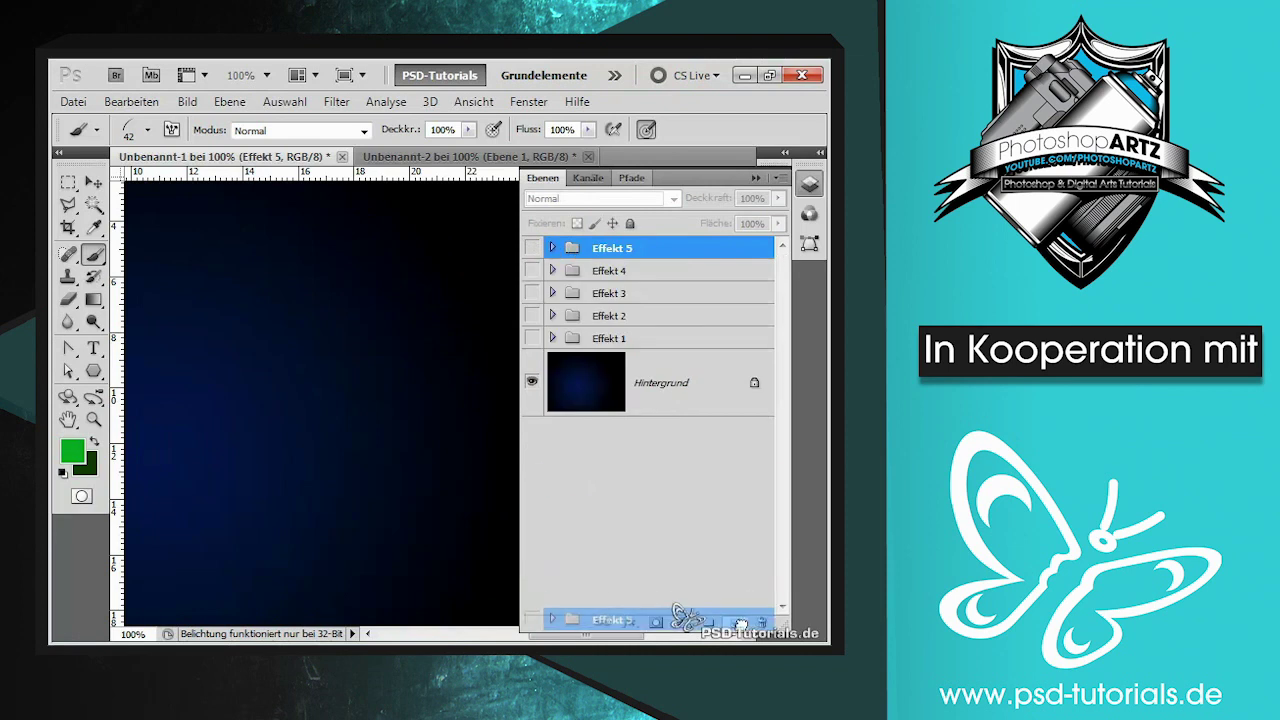
double_click(603, 248)
drag(395, 337, 480, 337)
text(6)
key(Return)
click(552, 248)
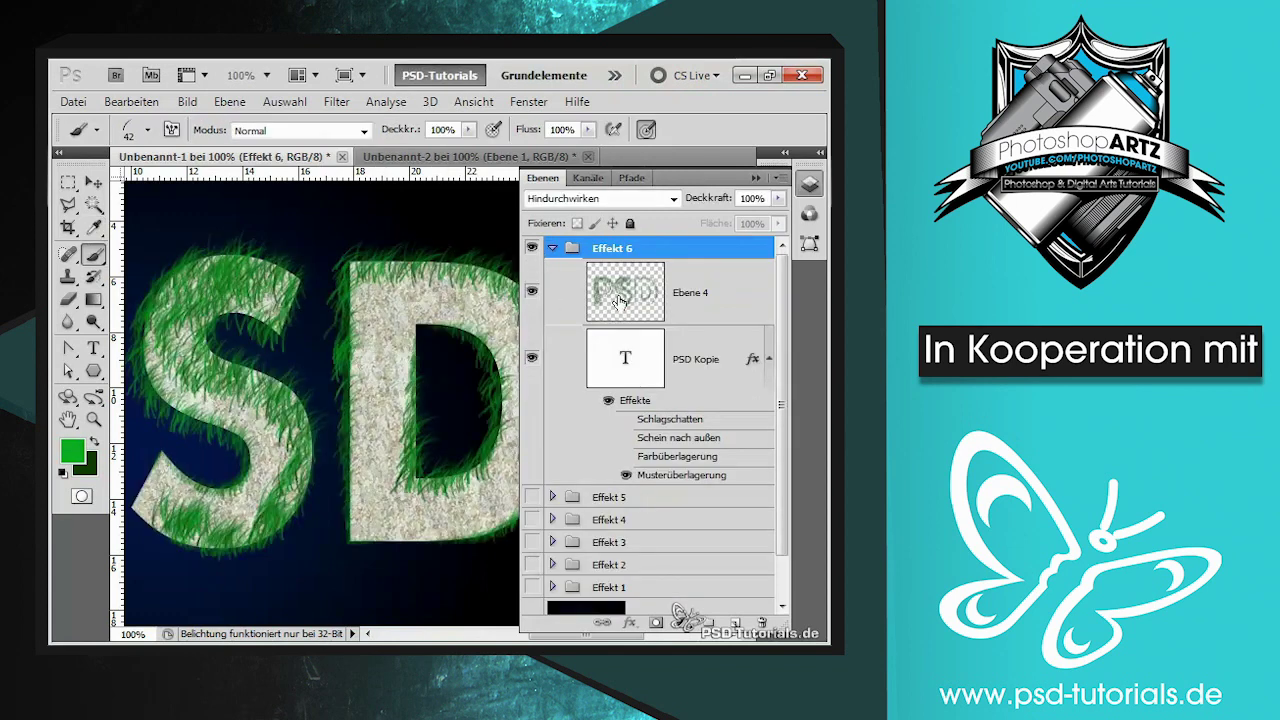
Step: Remove Ebene 4 from Effekt 6, hide PSD Kopie's effects and text, and add an empty layer
drag(619, 302, 762, 621)
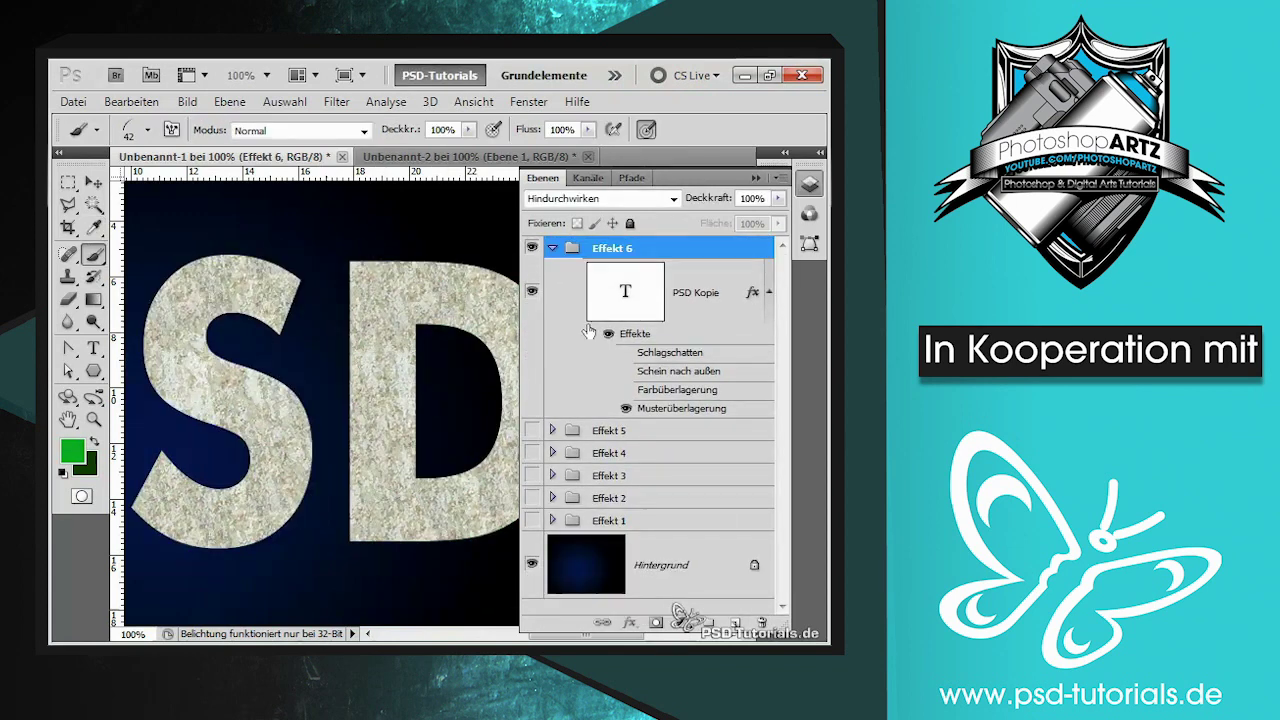
click(607, 336)
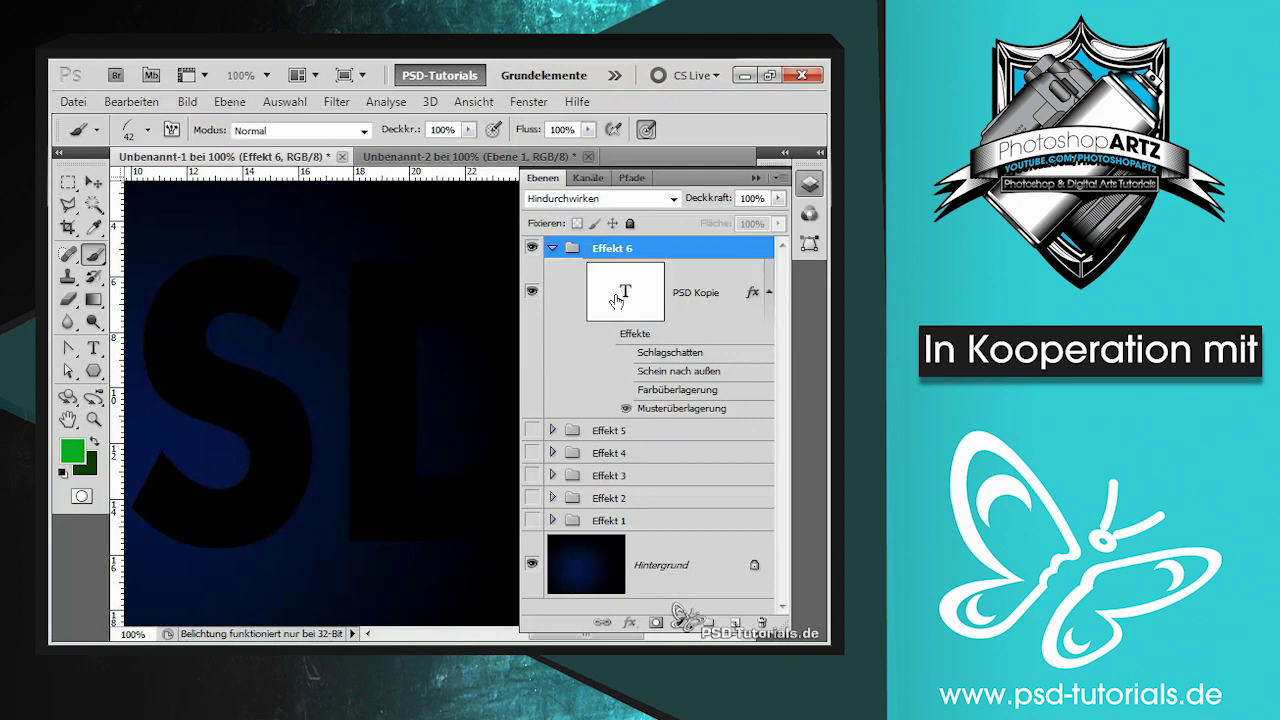
click(617, 301)
click(736, 622)
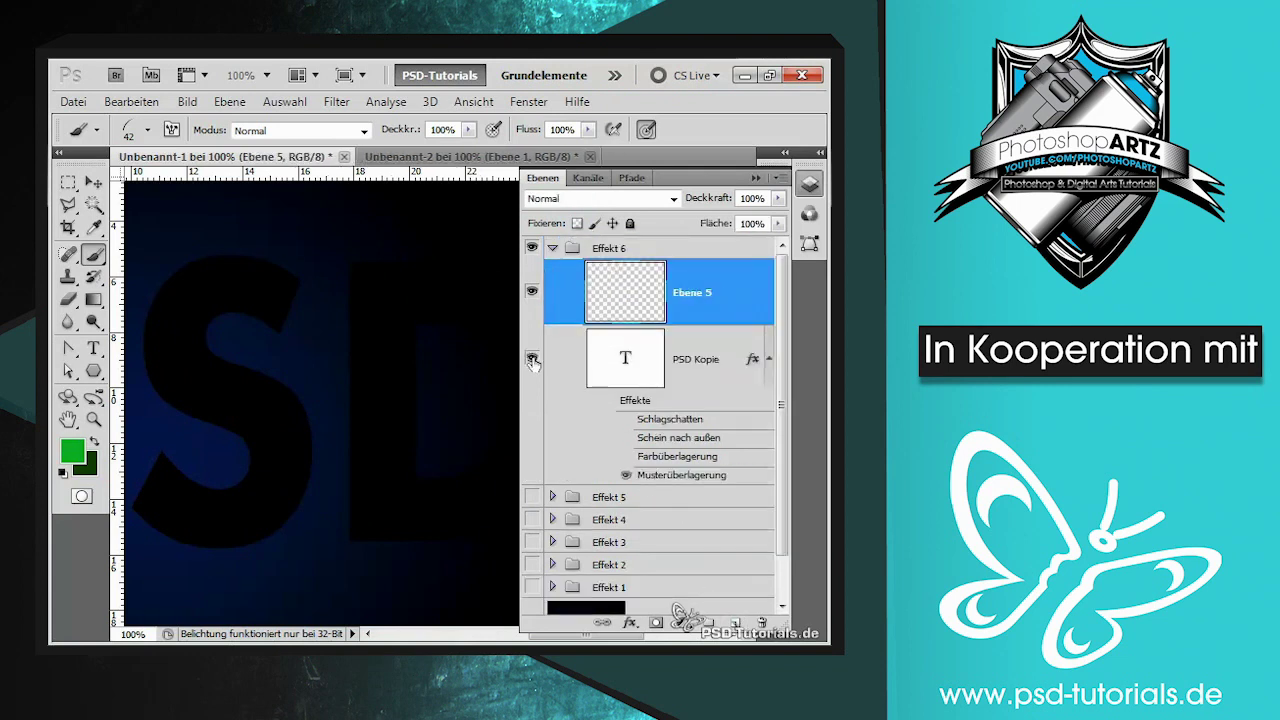
click(531, 358)
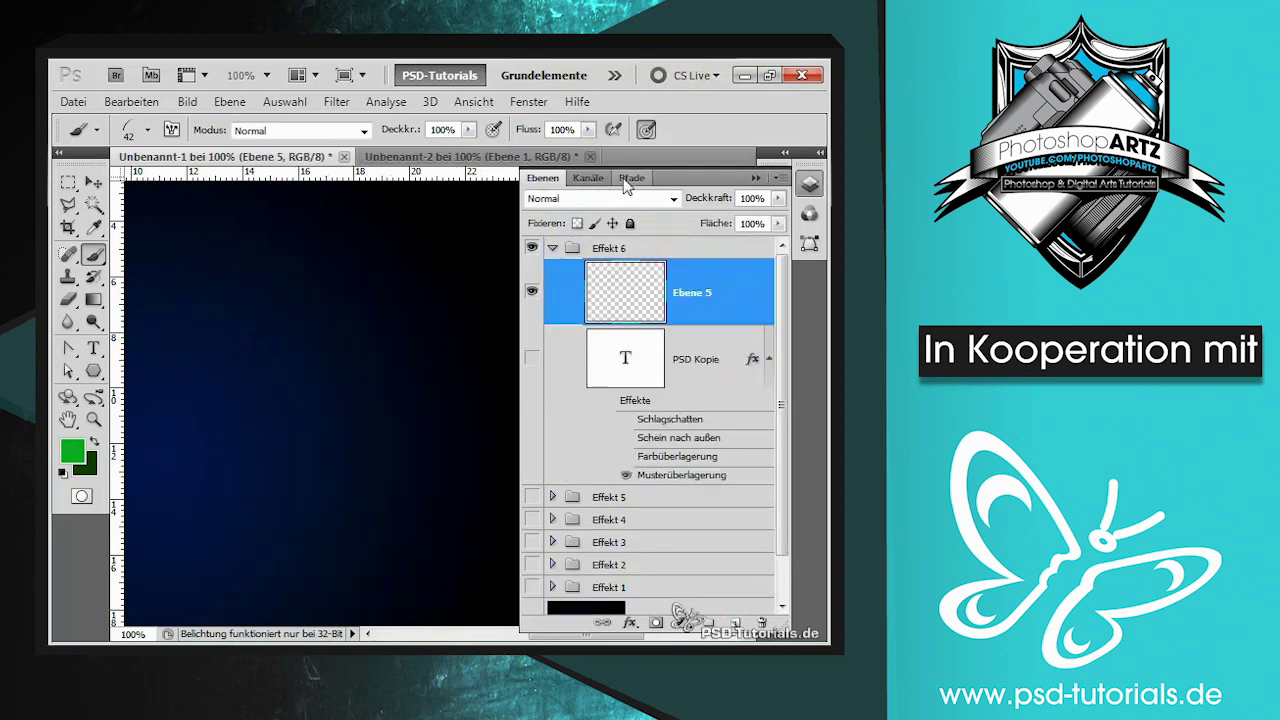
Step: Choose the 74 px maple-leaf brush, paint trial leaves, and undo them
right_click(214, 302)
drag(442, 484, 436, 496)
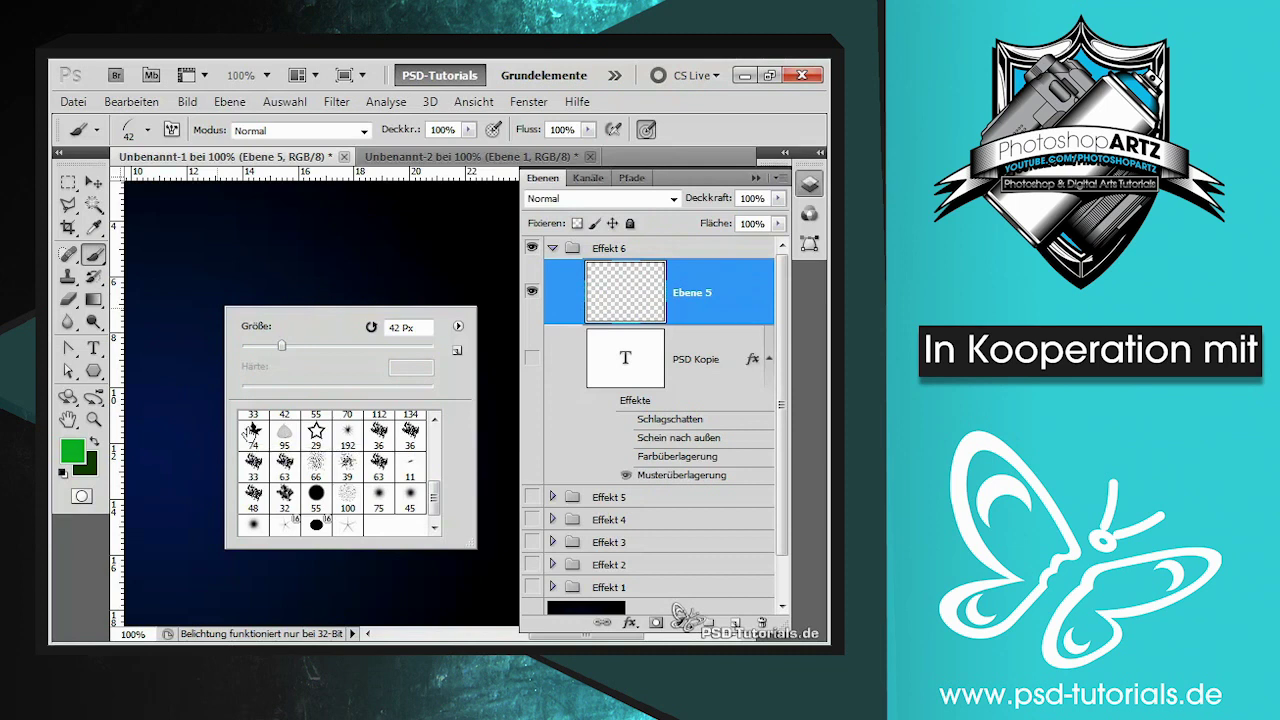
click(250, 432)
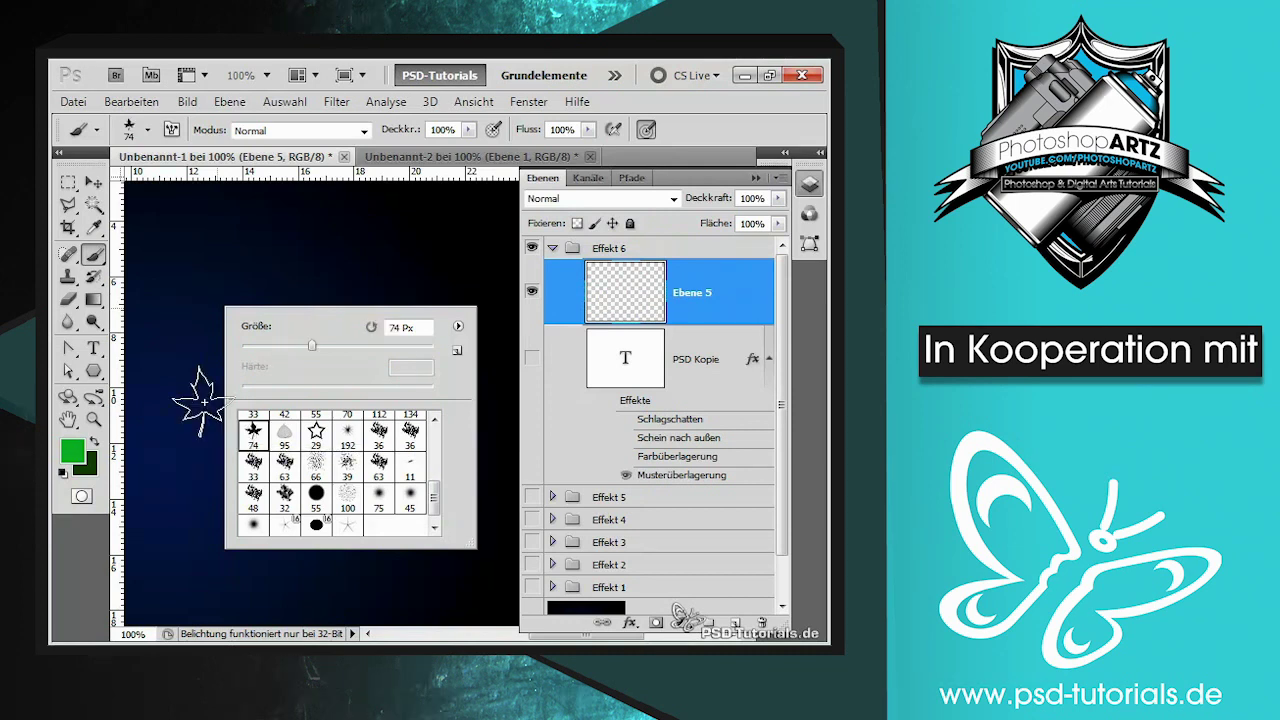
drag(178, 277, 268, 370)
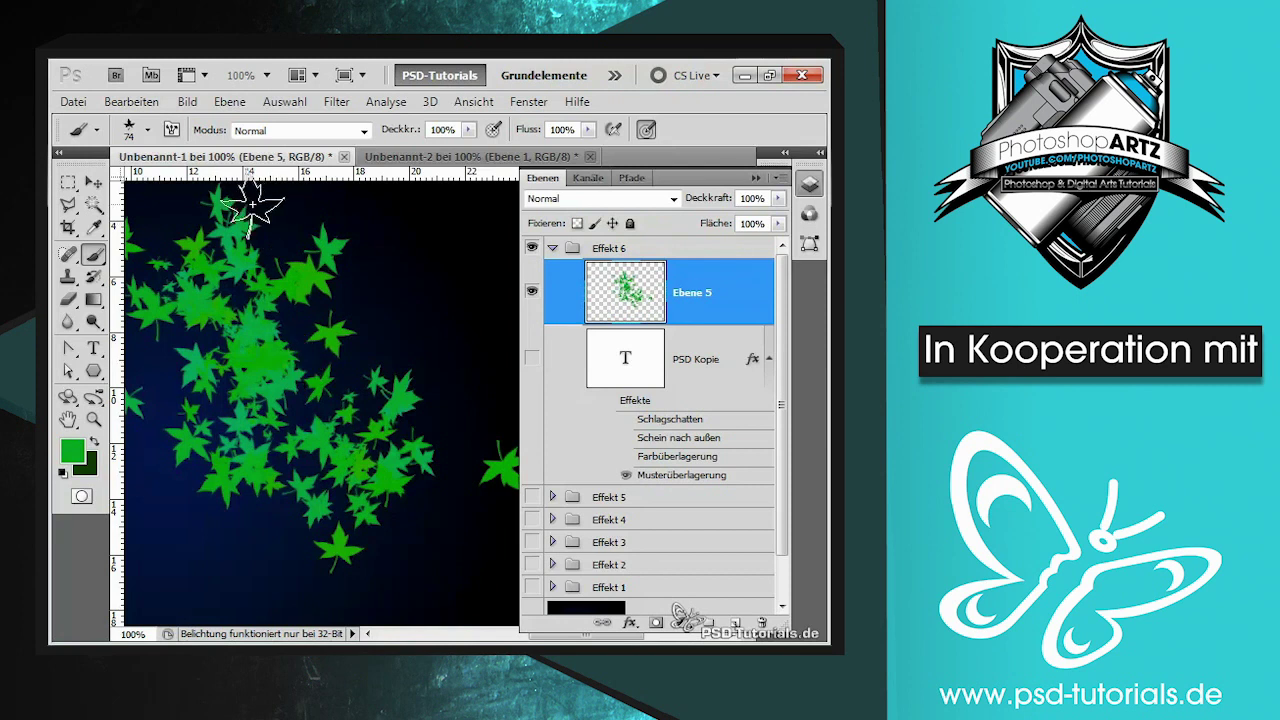
key(ctrl+z)
Step: Turn off leaf scattering, set spacing to 41% and angle jitter to 76%
click(171, 129)
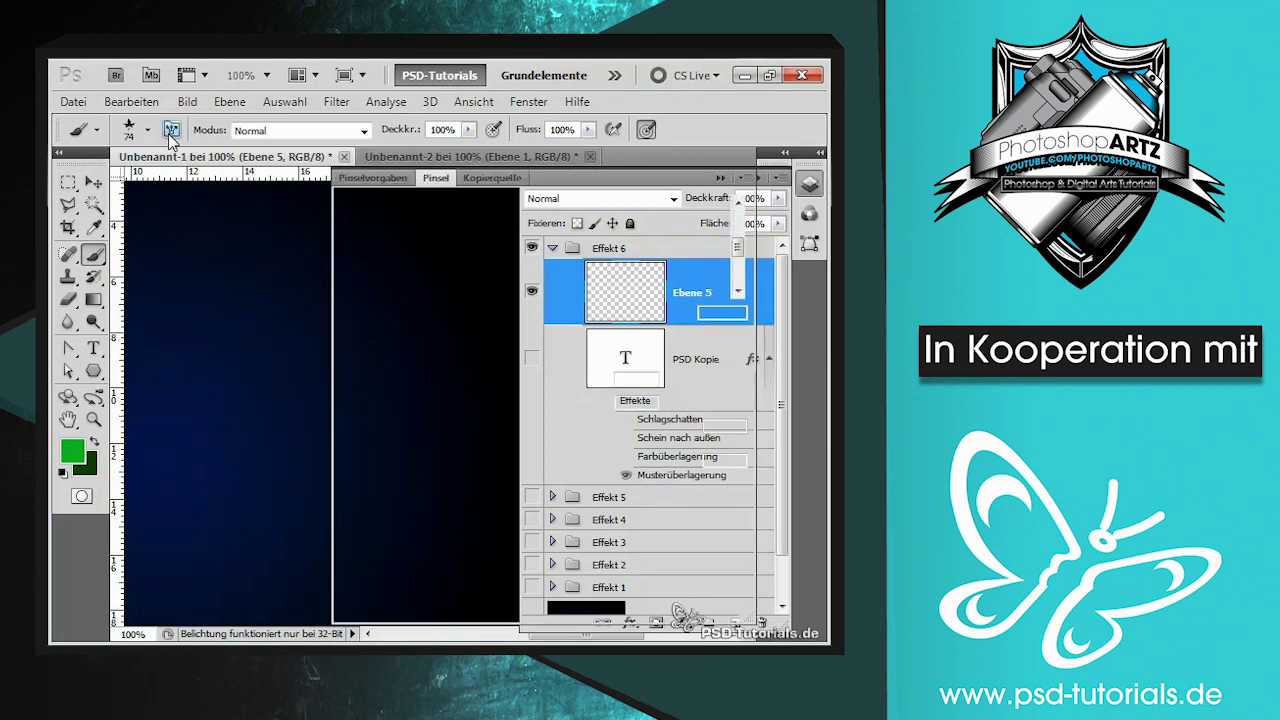
click(352, 270)
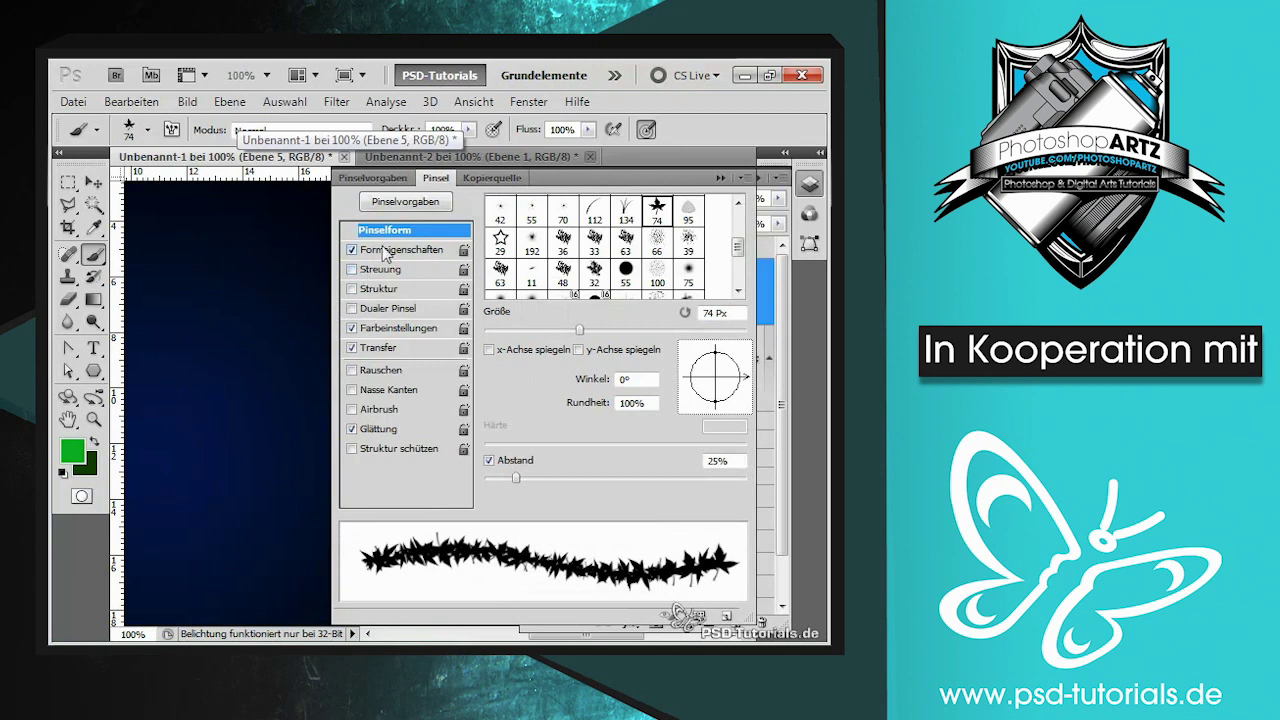
drag(517, 476, 536, 474)
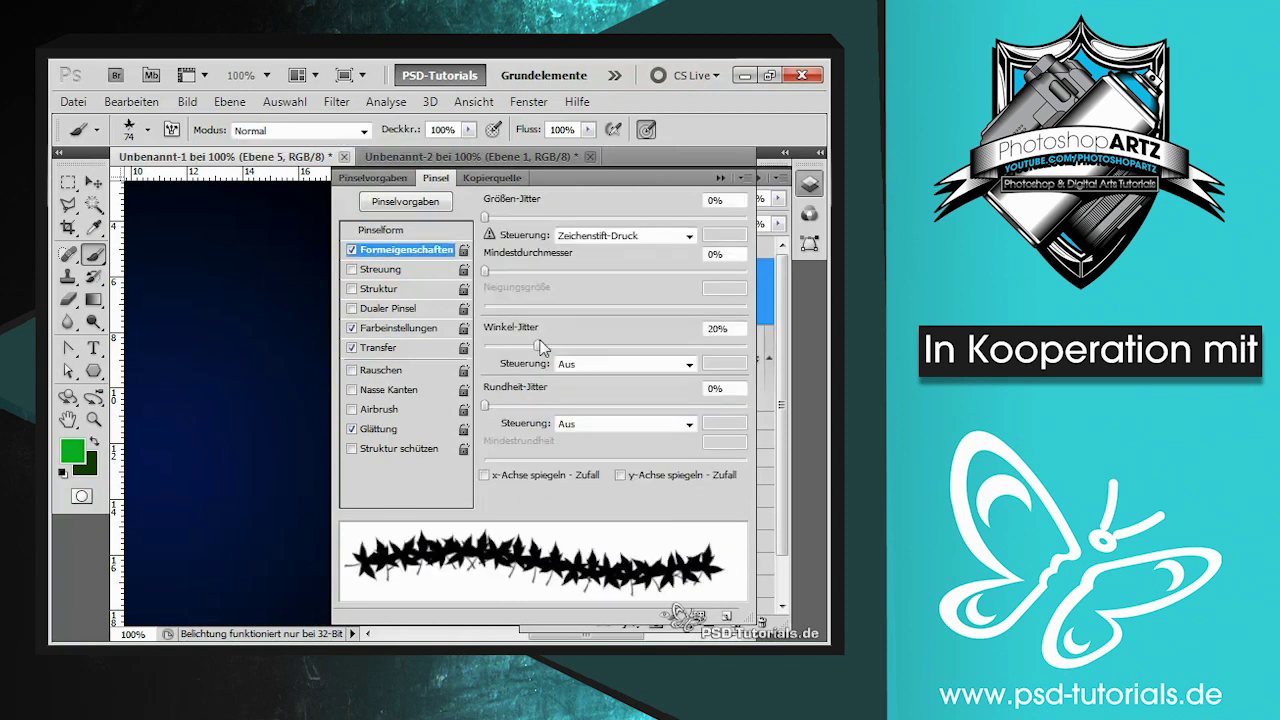
mouse_move(540, 346)
mouse_down()
mouse_move(508, 350)
mouse_move(680, 362)
mouse_move(671, 357)
mouse_up()
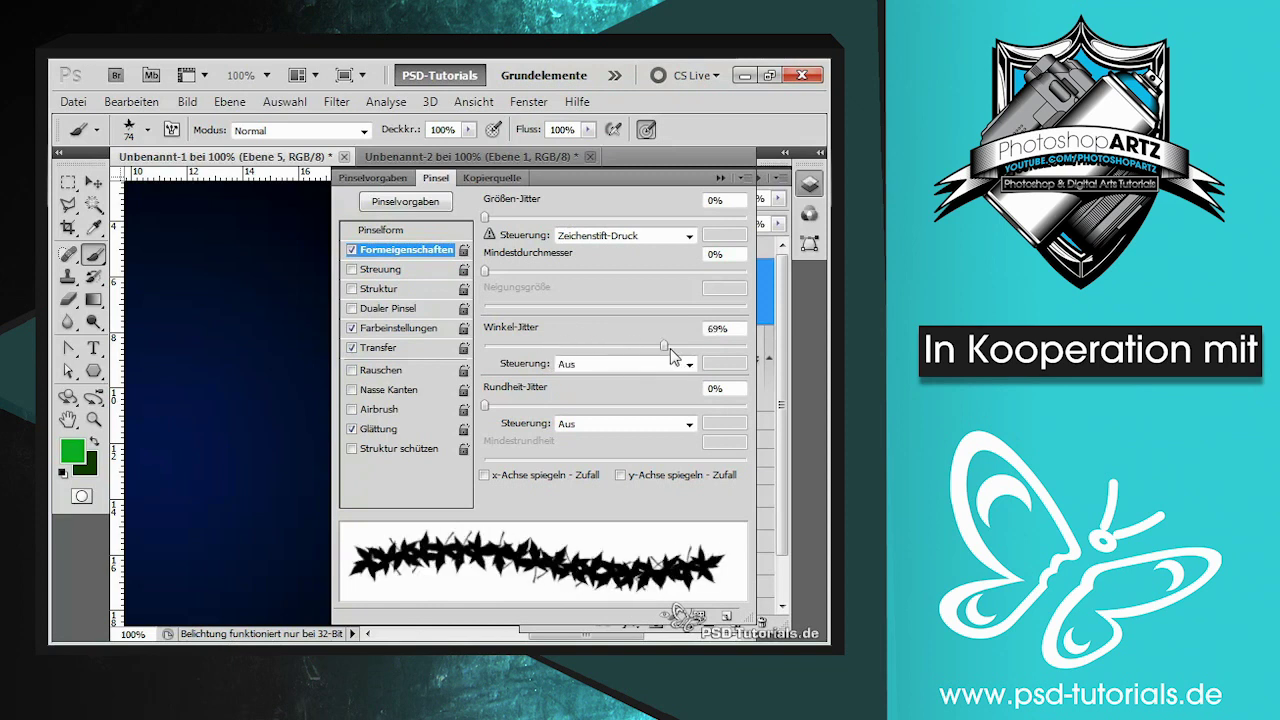
drag(671, 357, 454, 350)
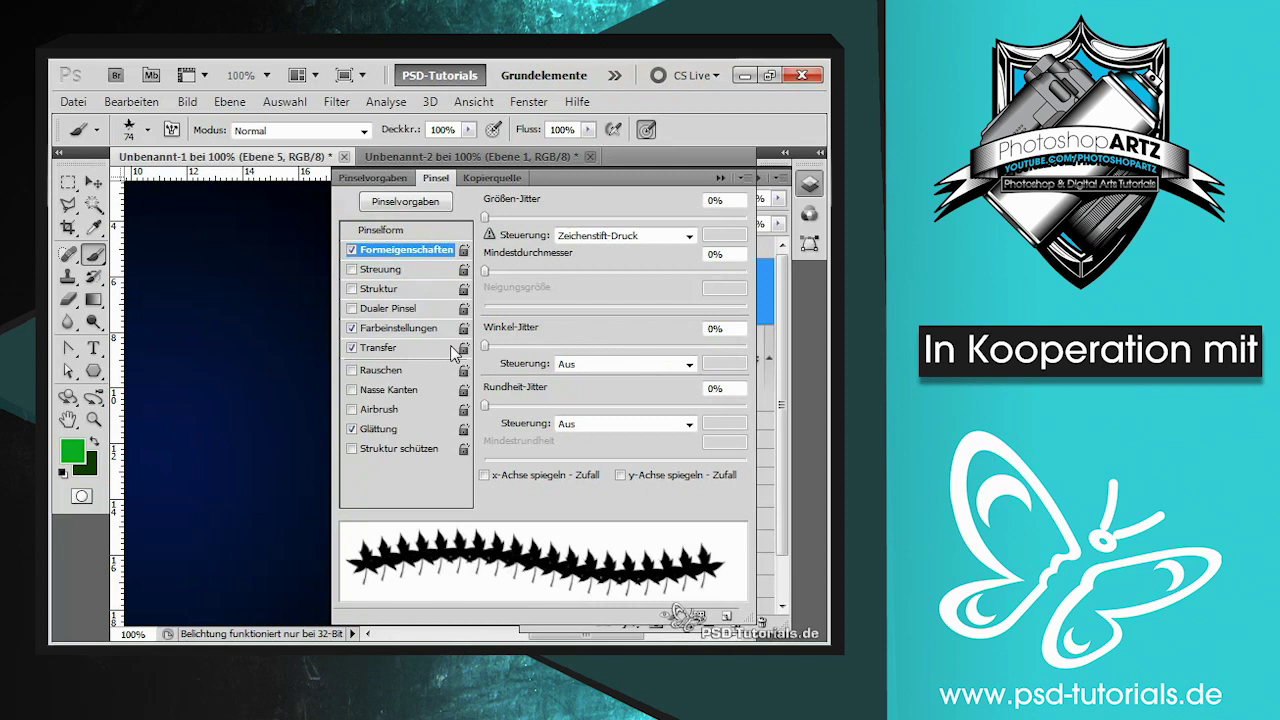
drag(455, 350, 687, 367)
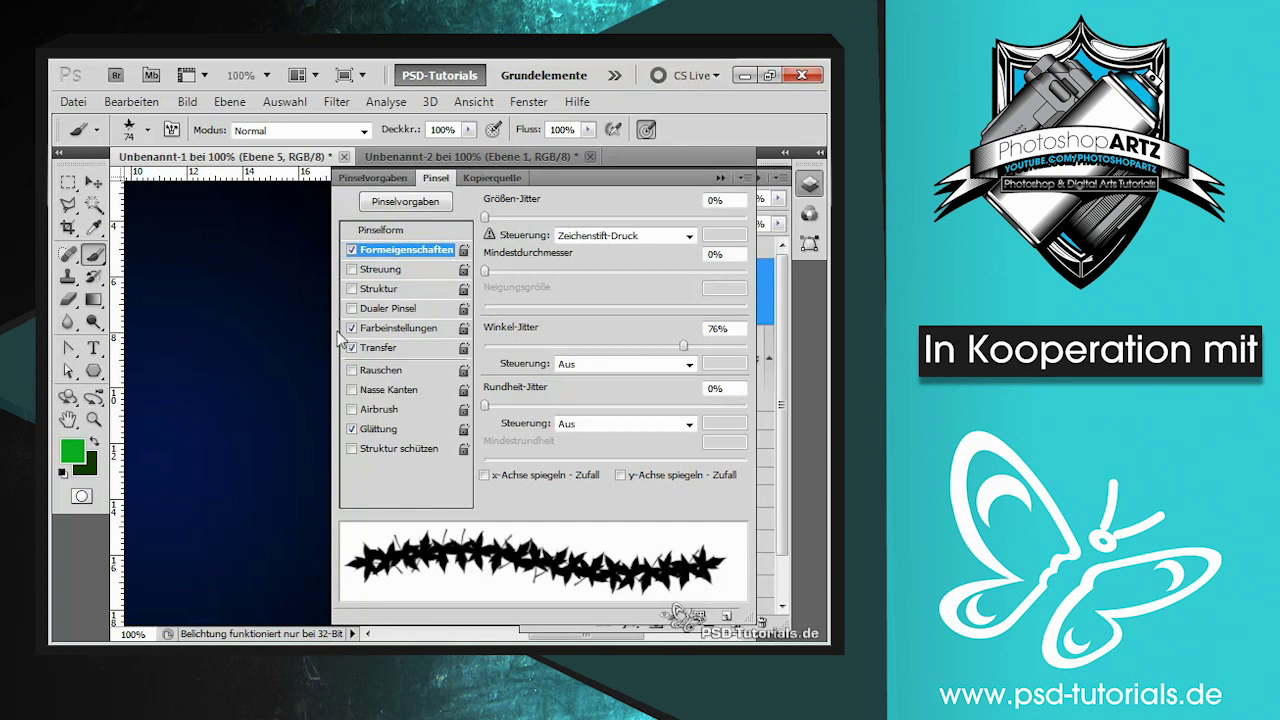
Step: Test hue jitter with leaf strokes, settle on 10%, and clear Ebene 5
click(380, 329)
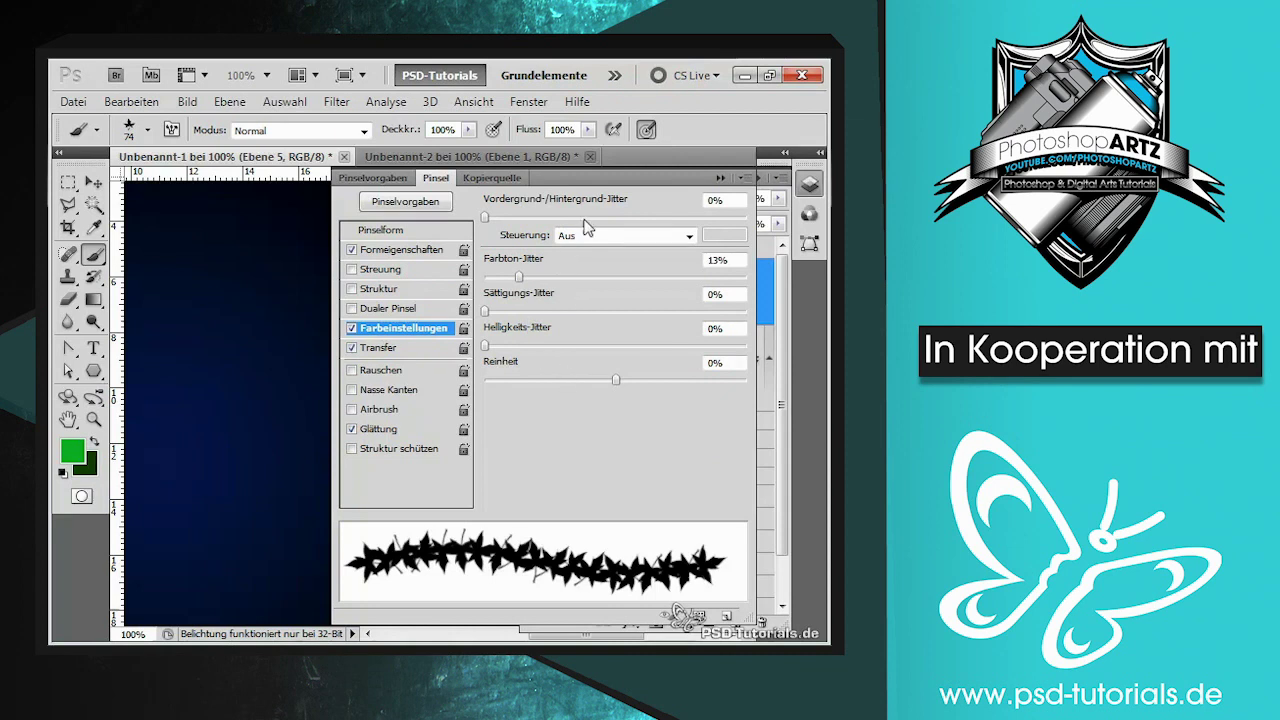
drag(241, 288, 210, 440)
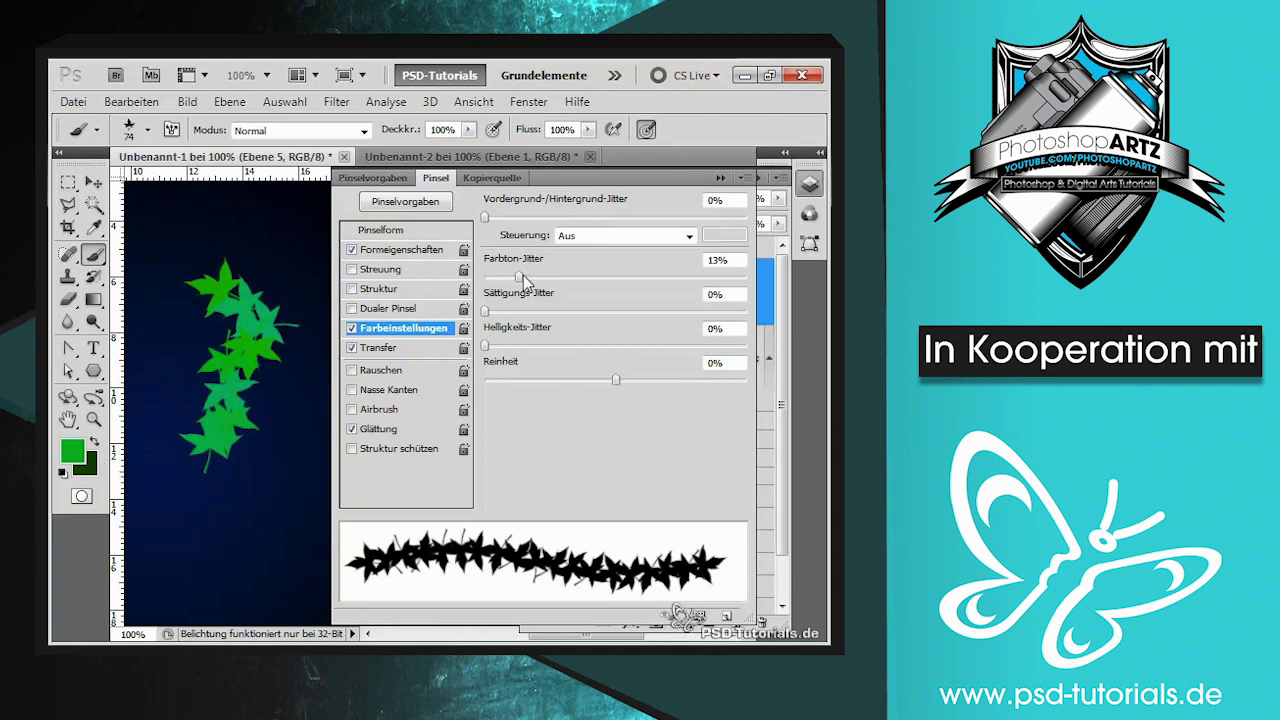
drag(519, 275, 484, 276)
click(285, 255)
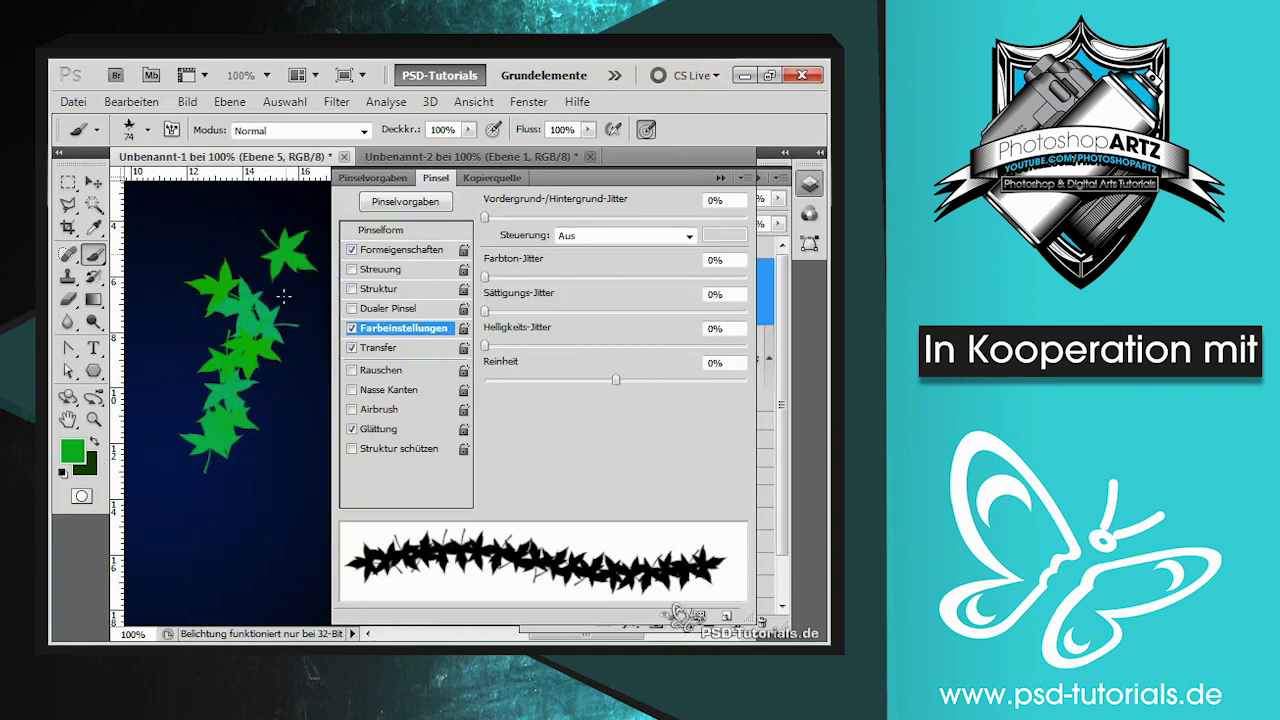
drag(284, 296, 235, 268)
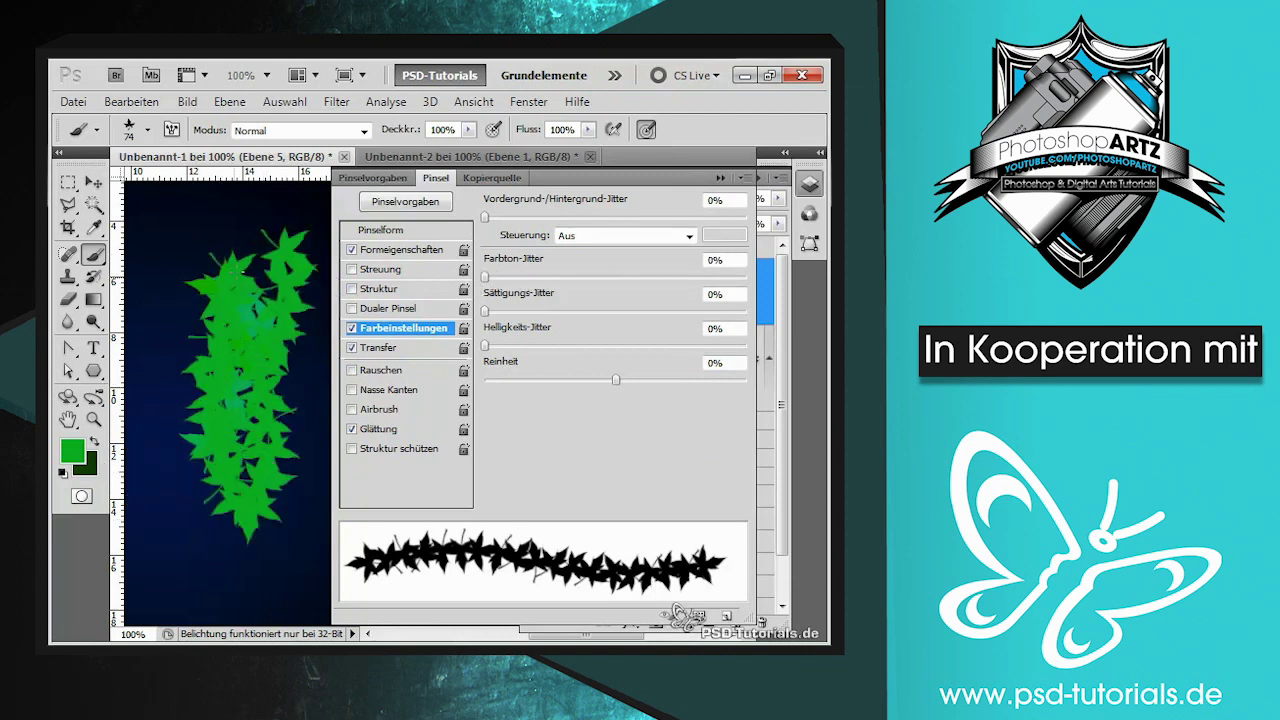
click(746, 276)
mouse_move(245, 296)
mouse_down()
mouse_move(240, 335)
mouse_move(255, 360)
mouse_up()
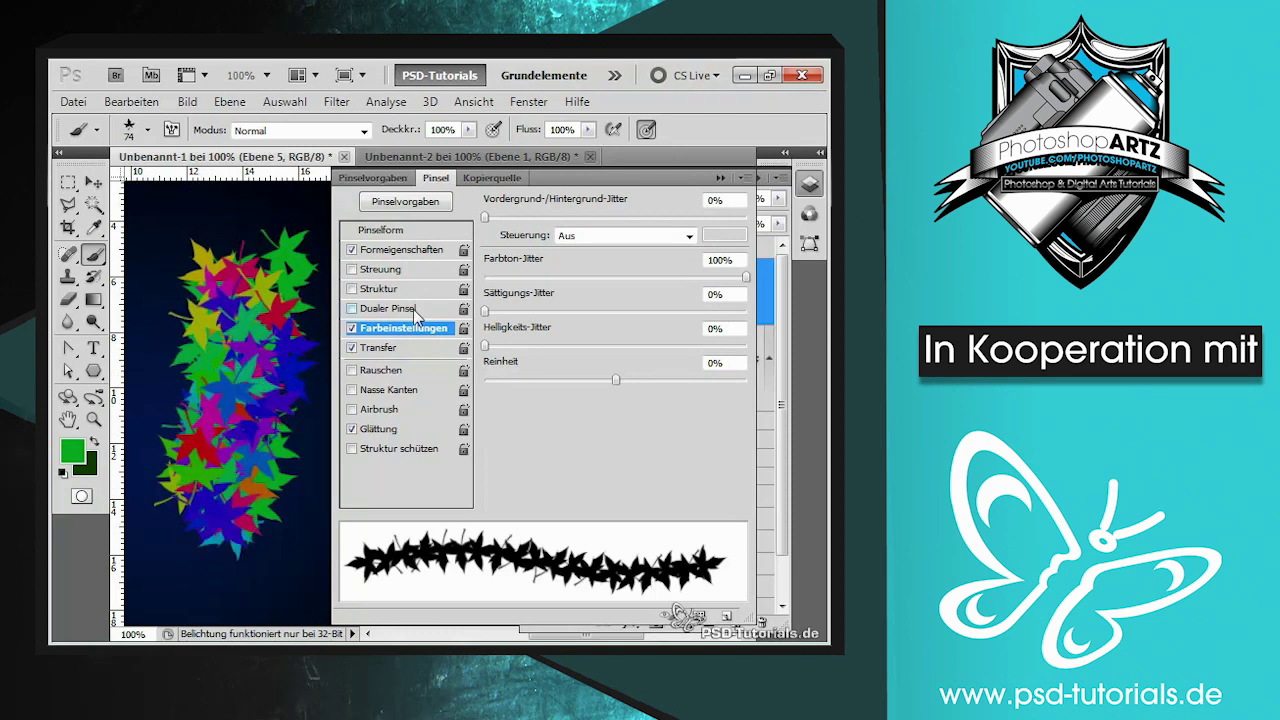
drag(746, 283, 515, 288)
click(571, 237)
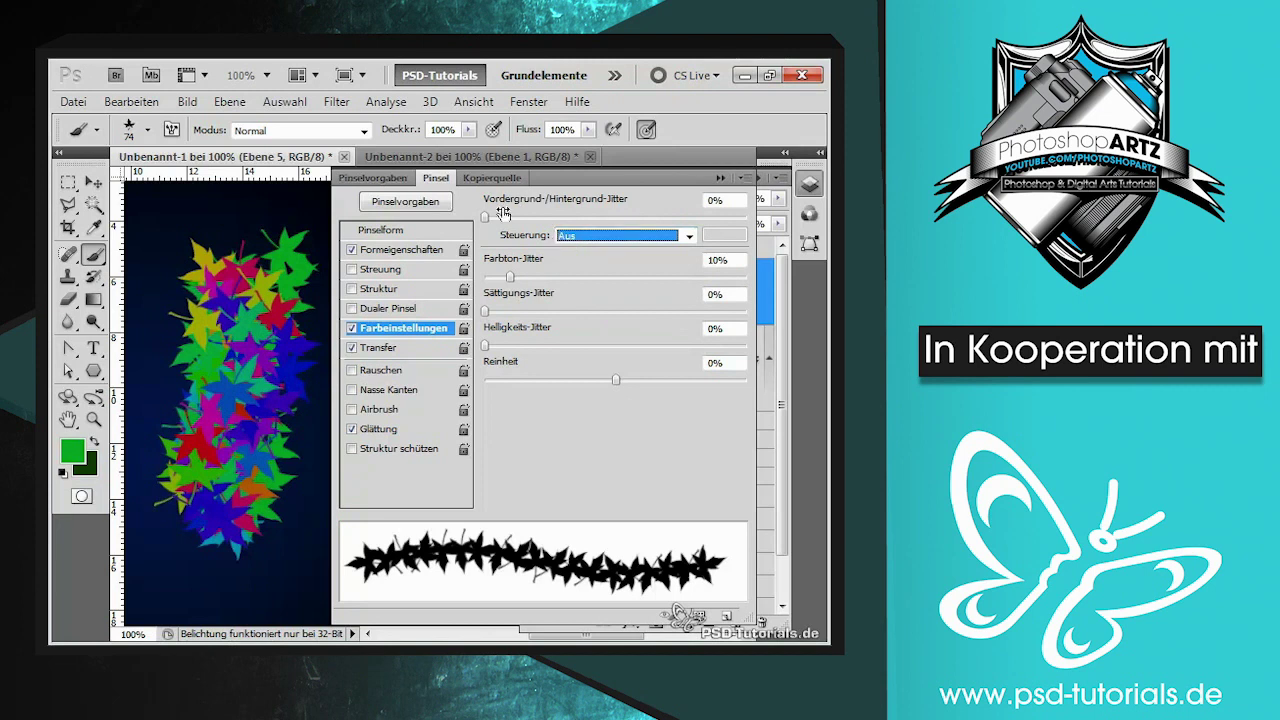
click(720, 177)
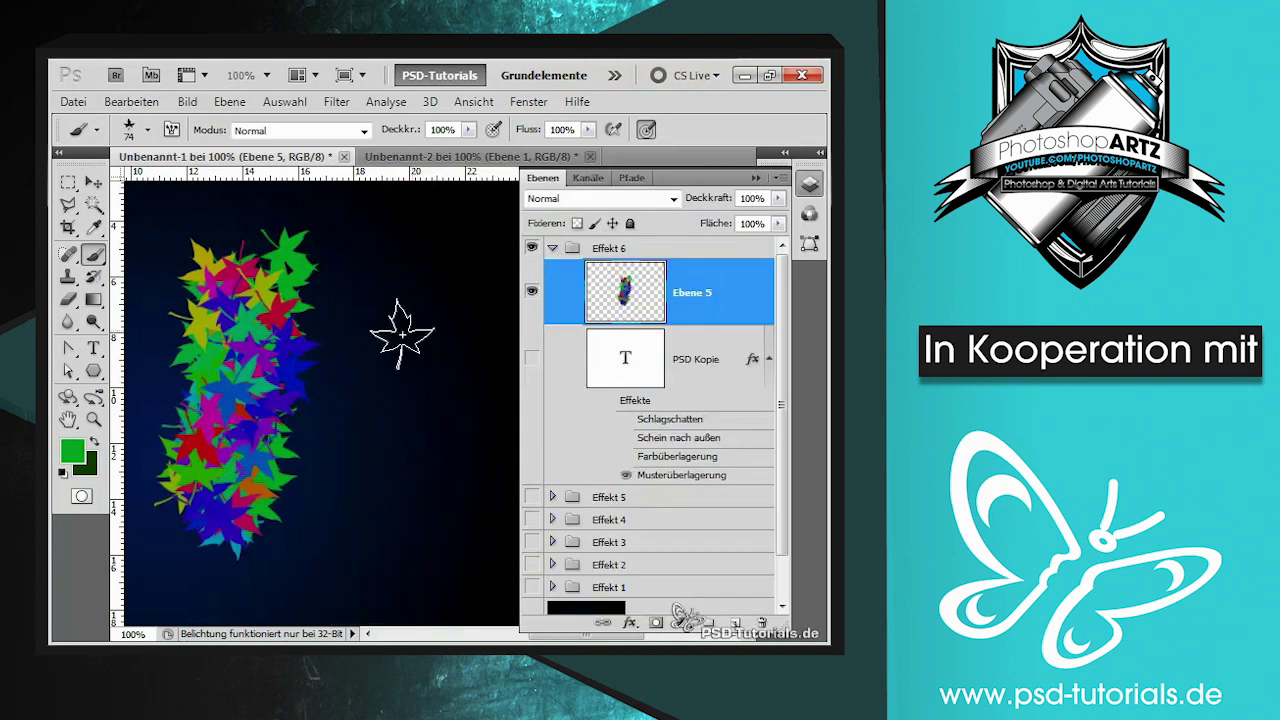
key(Delete)
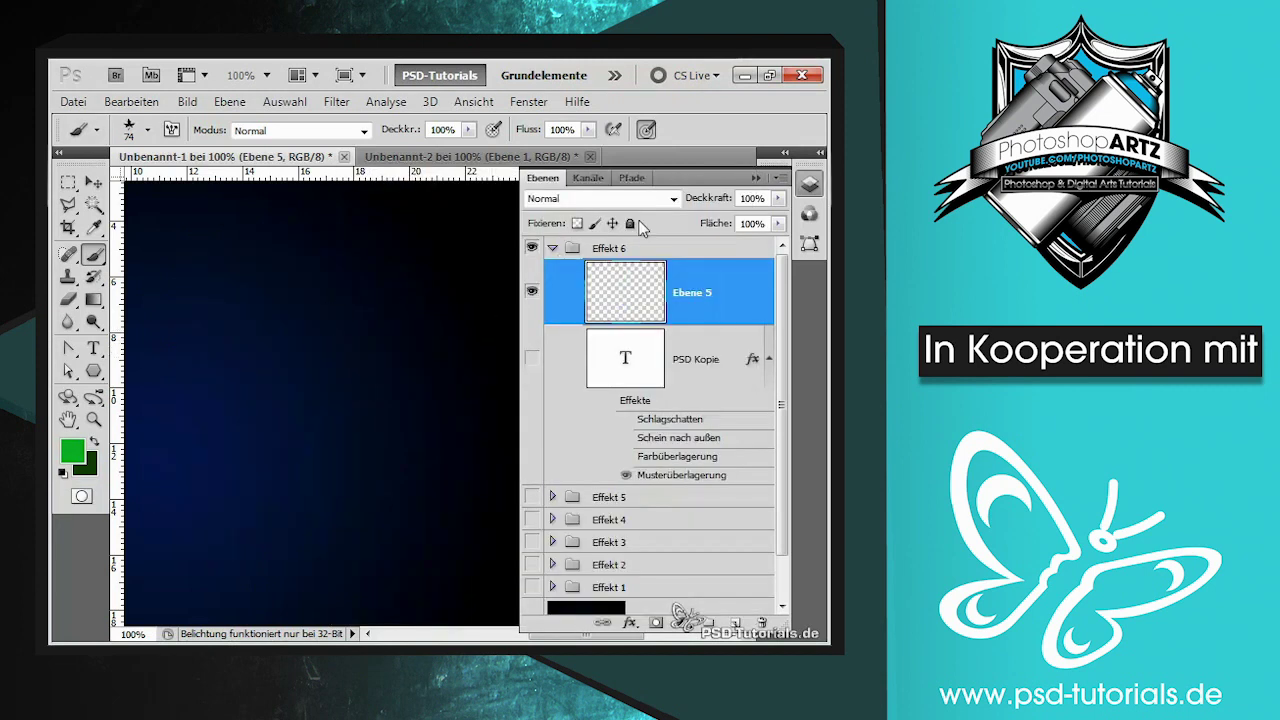
Step: Create a work path from the PSD Kopie text outline
click(634, 179)
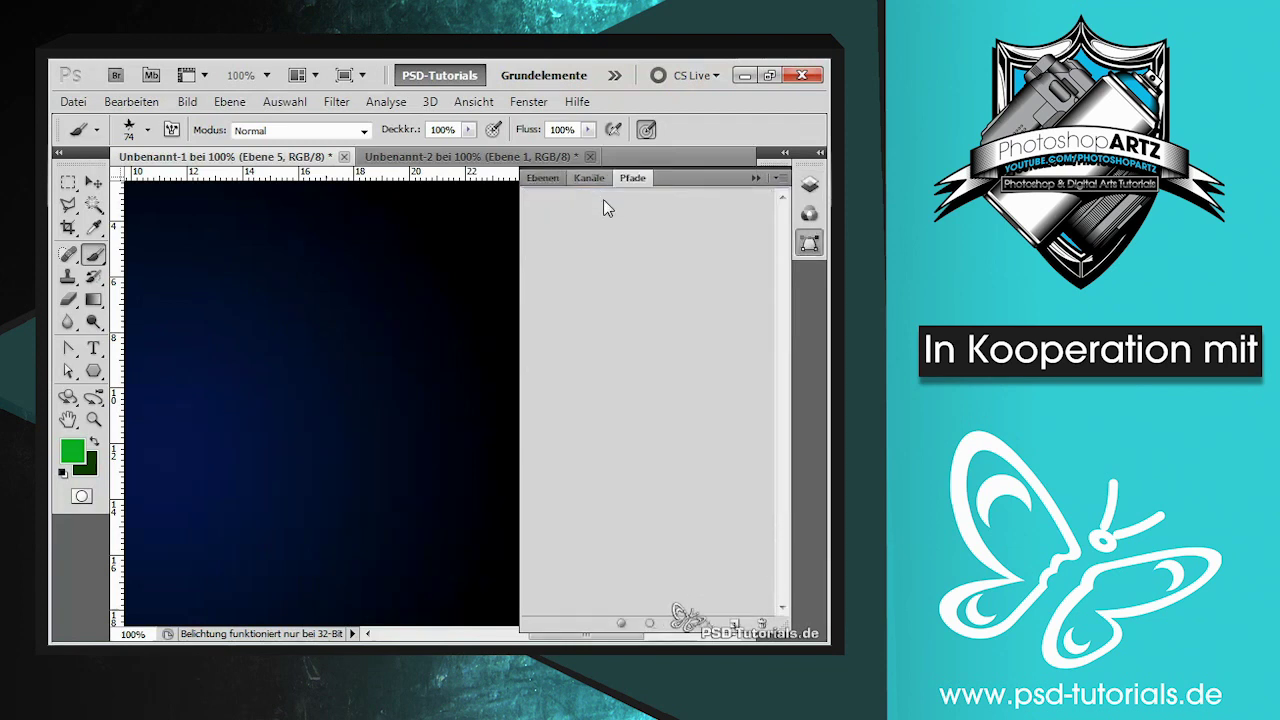
click(542, 178)
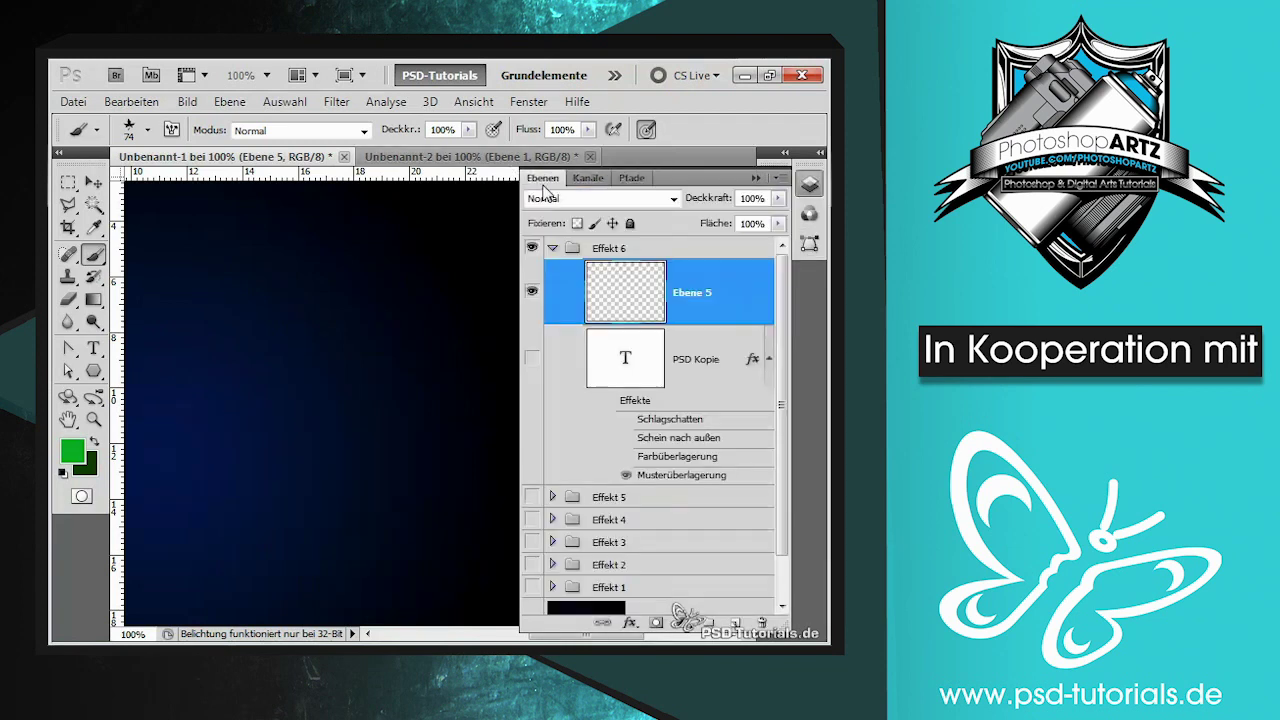
click(648, 347)
right_click(645, 350)
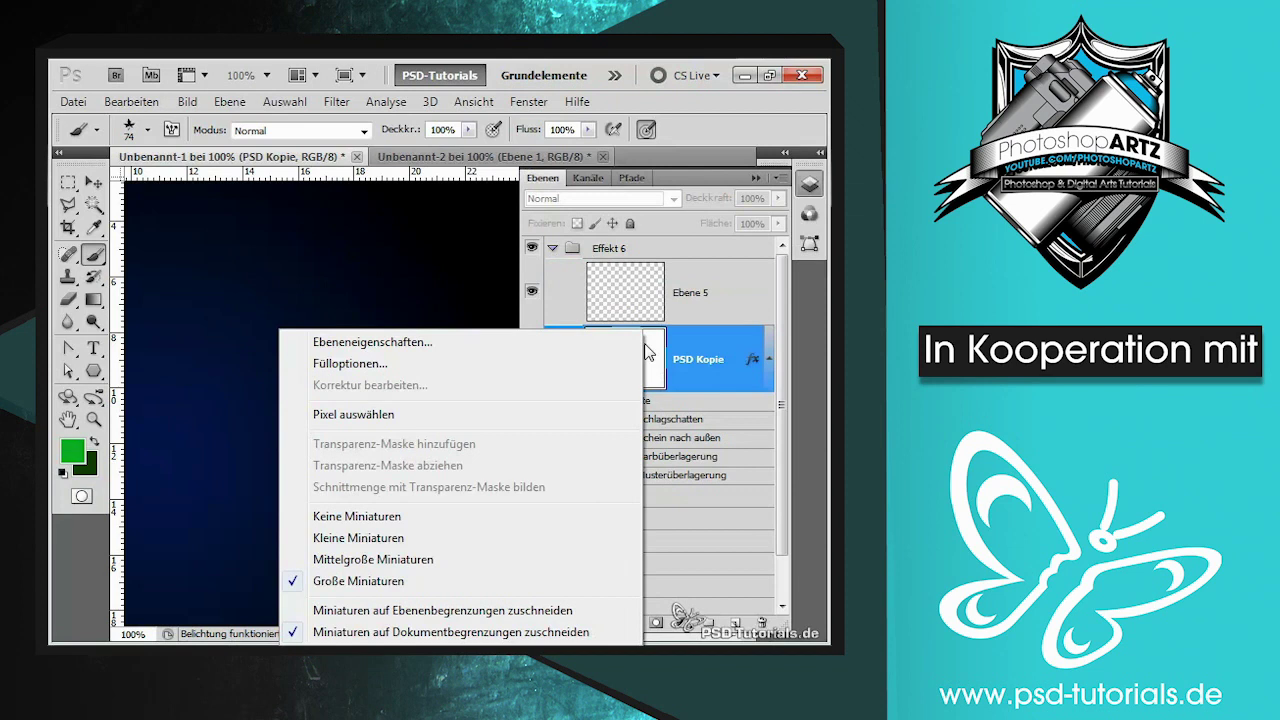
right_click(688, 358)
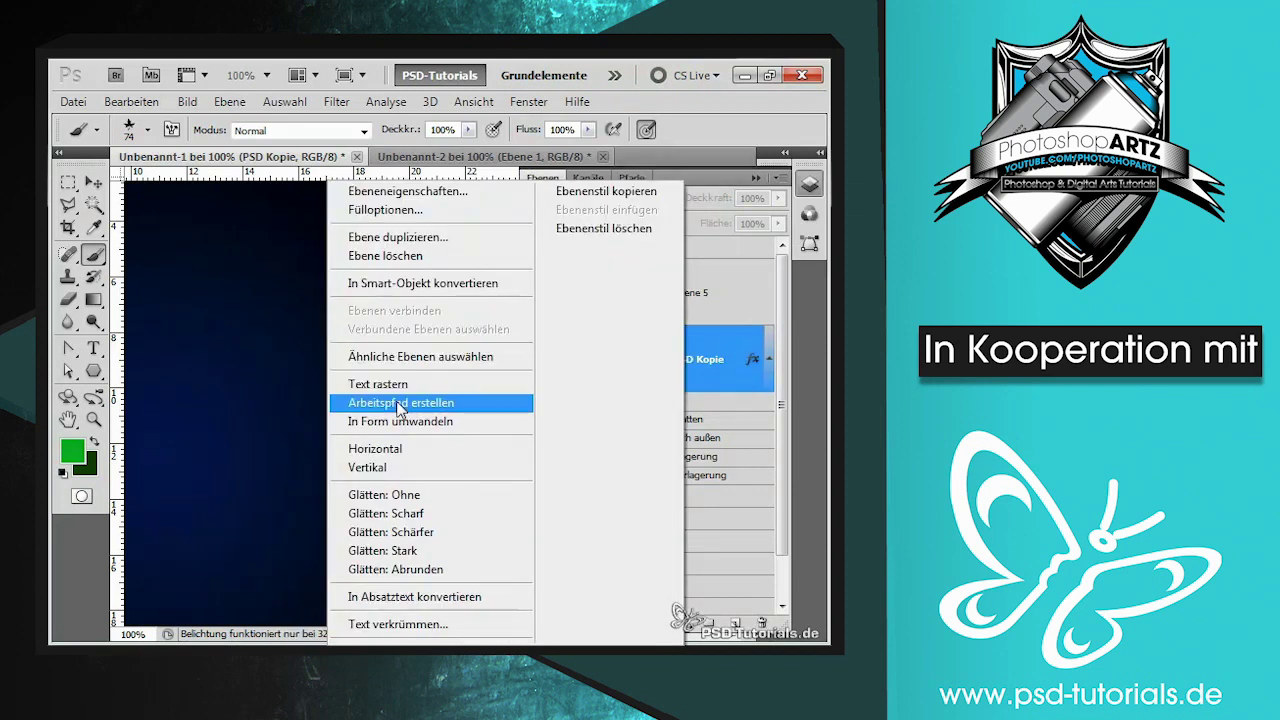
click(400, 403)
Step: Select Ebene 5 as the paint layer with the work path ready in Paths
click(632, 177)
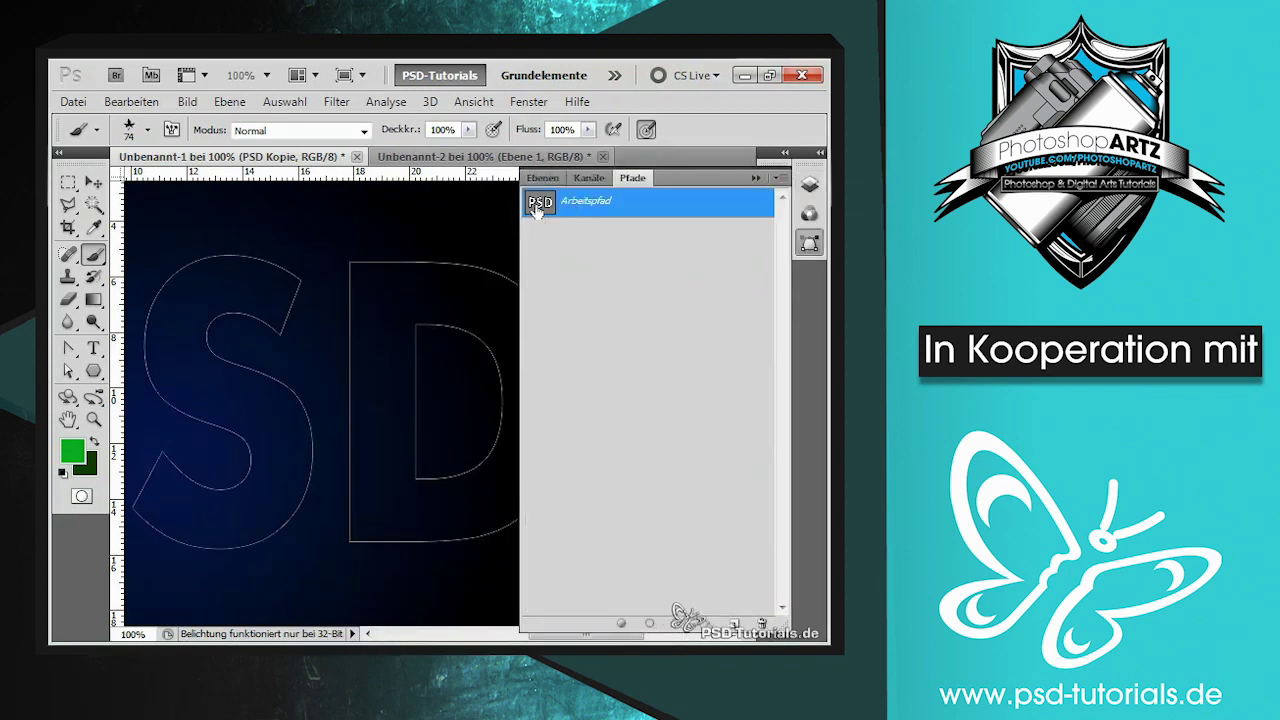
right_click(537, 208)
click(559, 172)
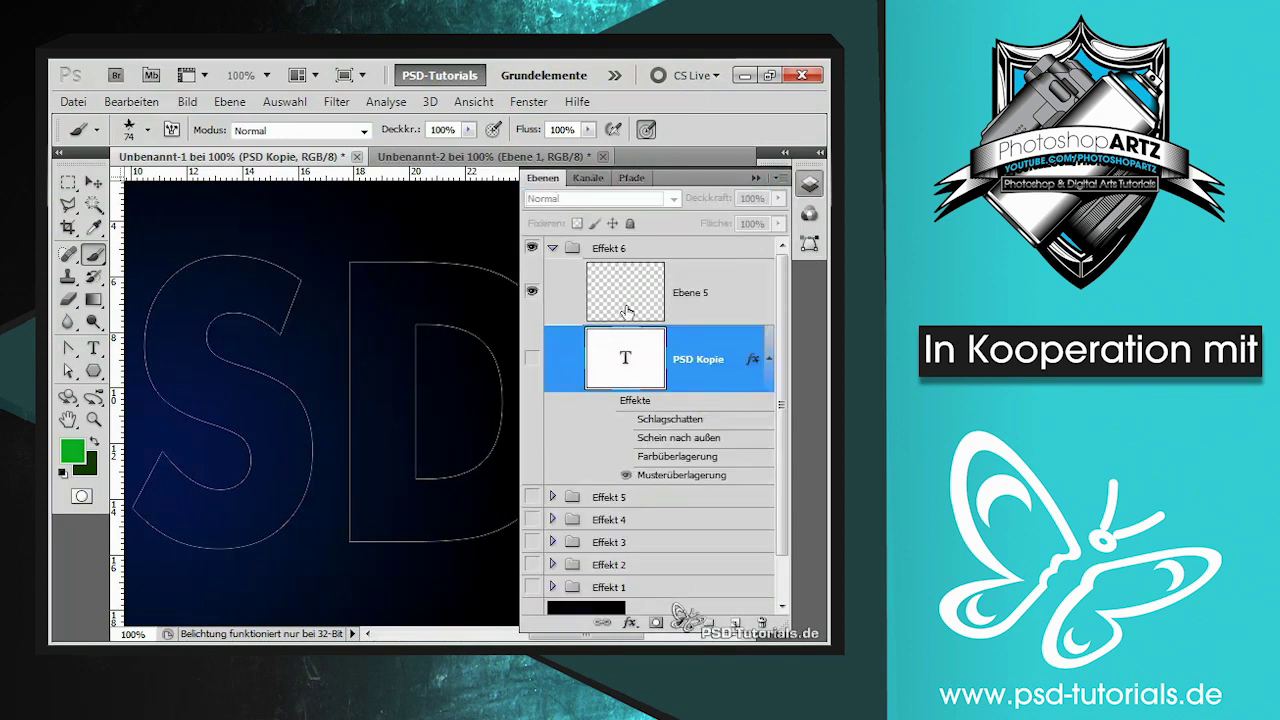
click(625, 308)
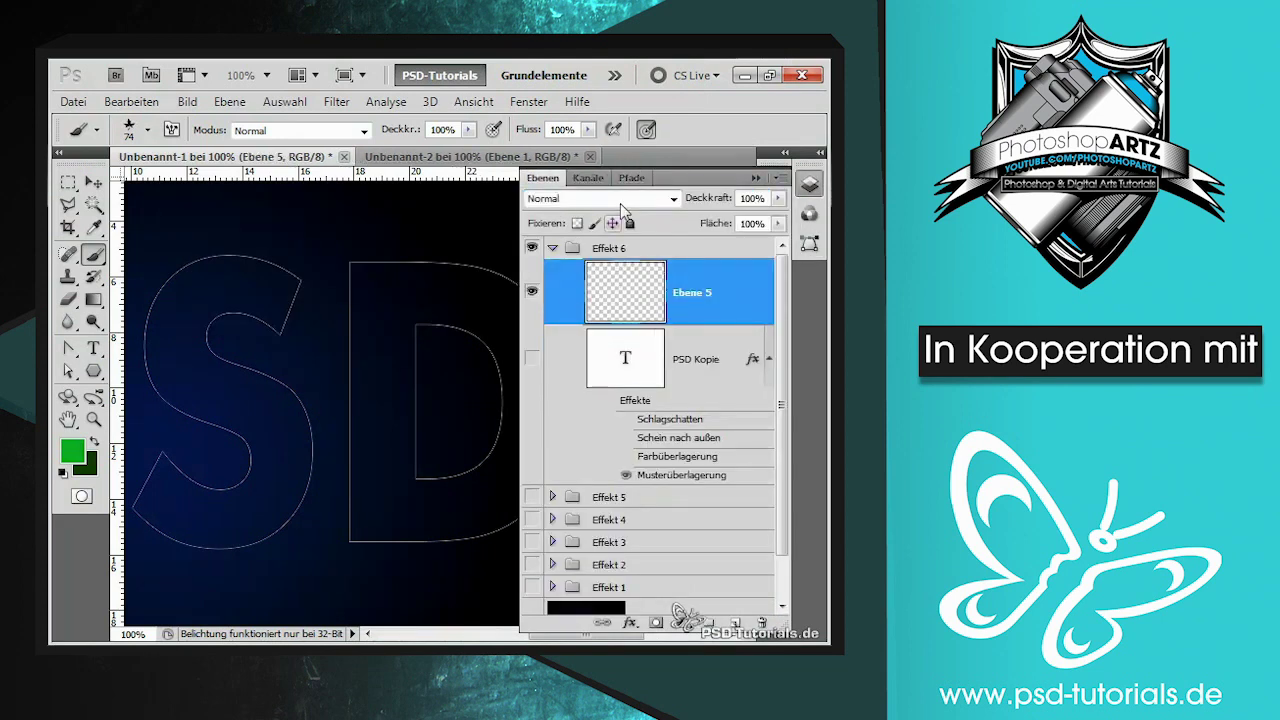
click(630, 178)
Step: Trial-stroke the work path, undo it, and shrink the brush to 43 px
right_click(543, 210)
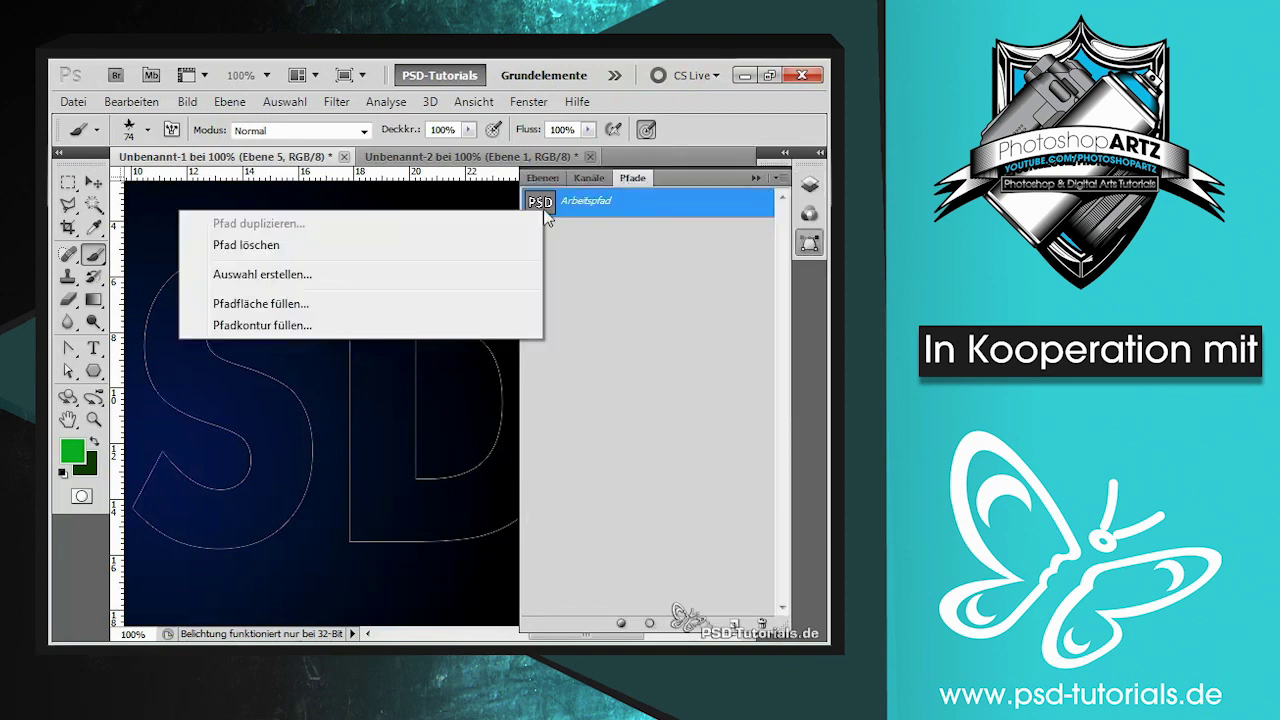
click(318, 326)
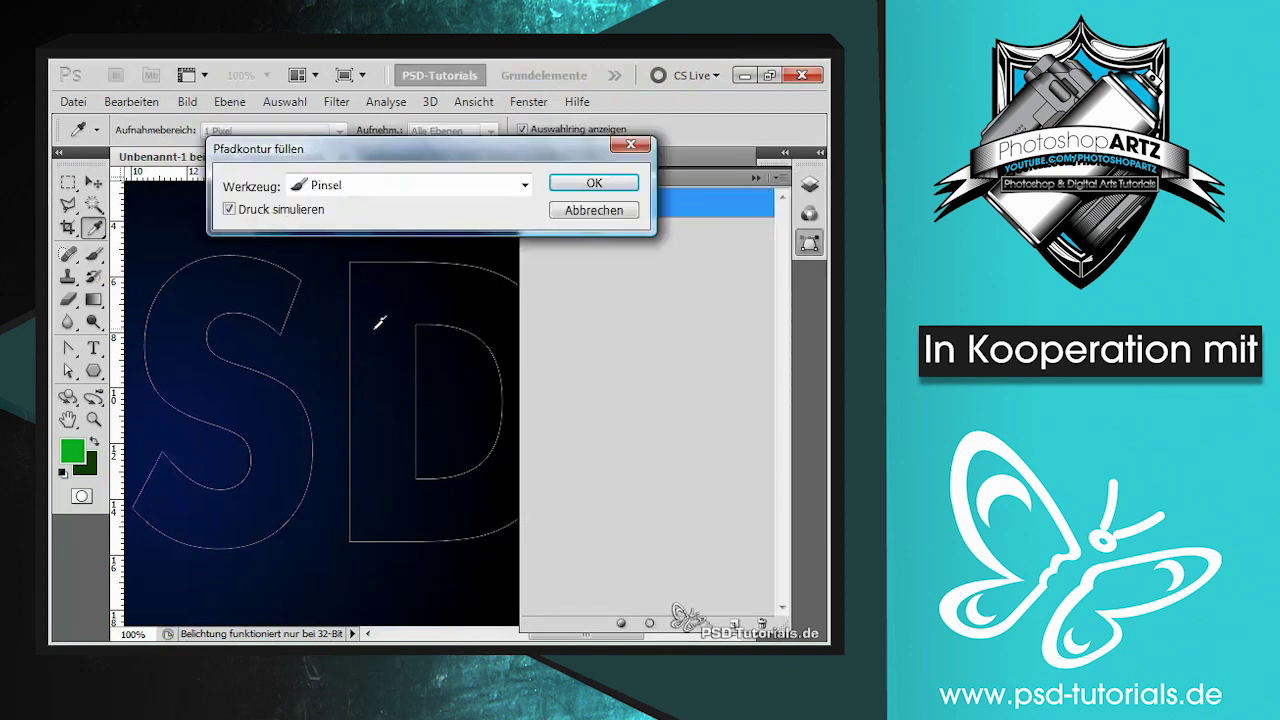
click(596, 184)
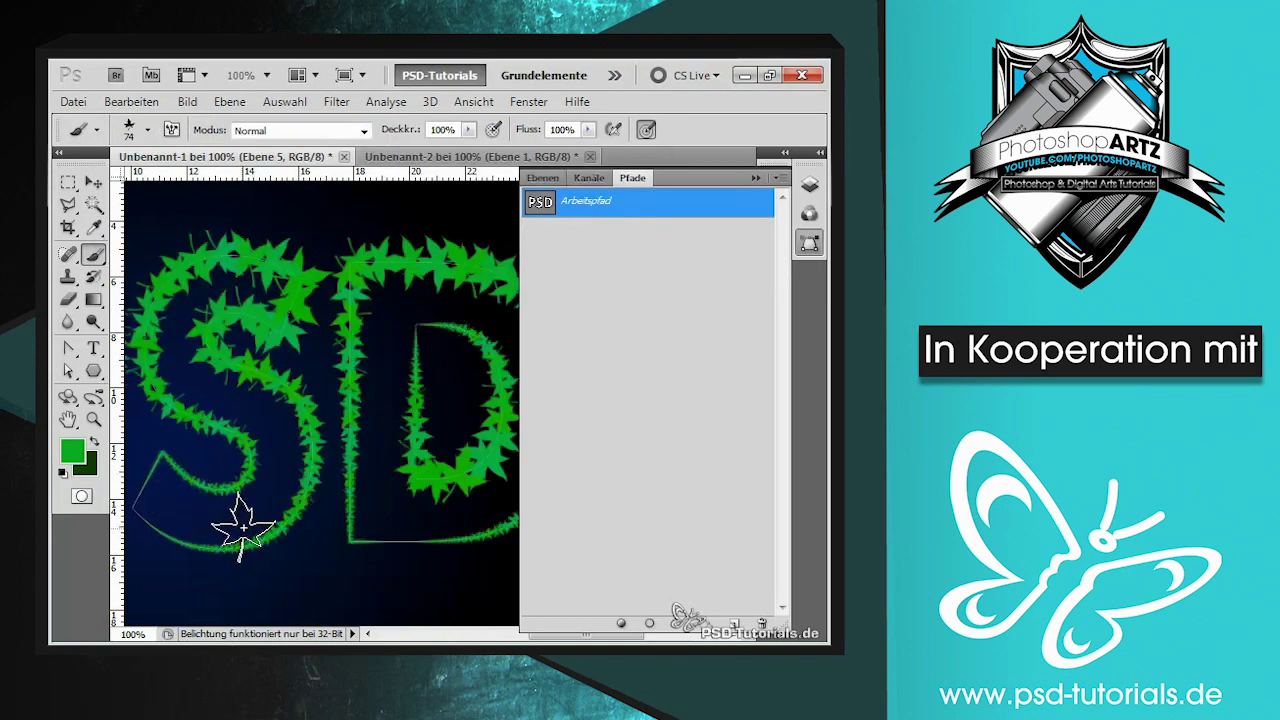
key(ctrl+z)
right_click(240, 240)
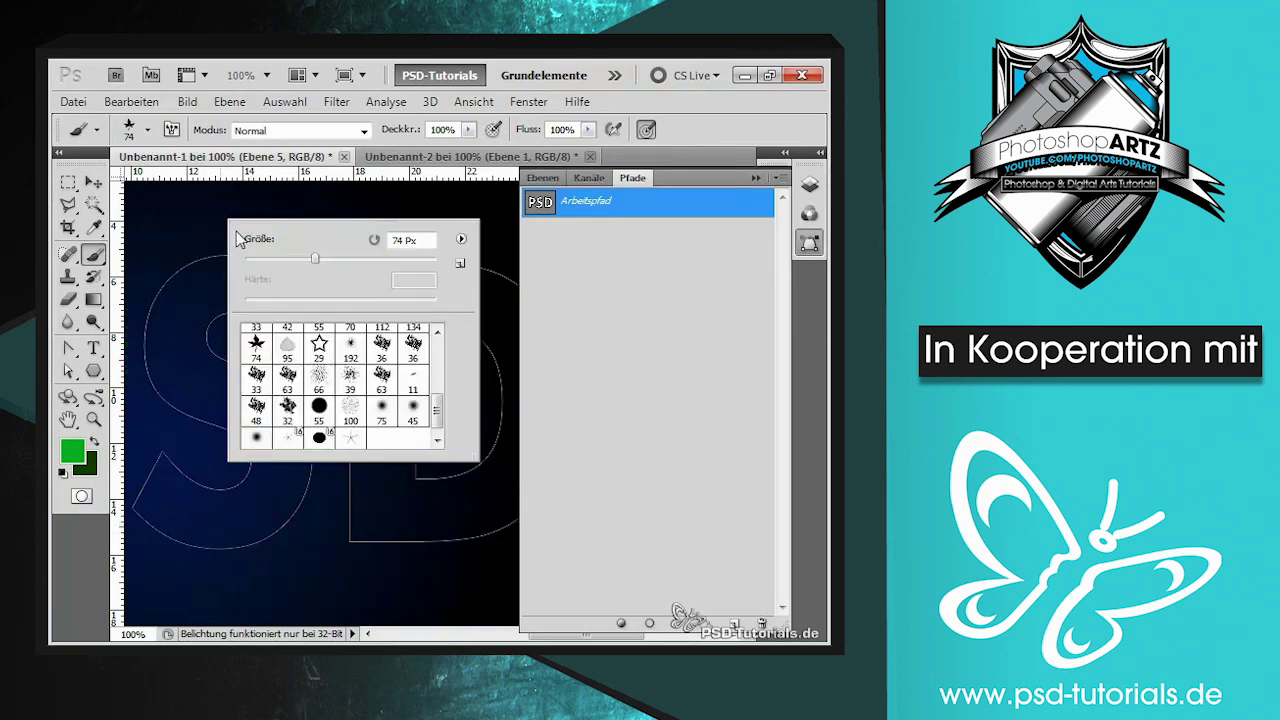
drag(310, 265, 297, 272)
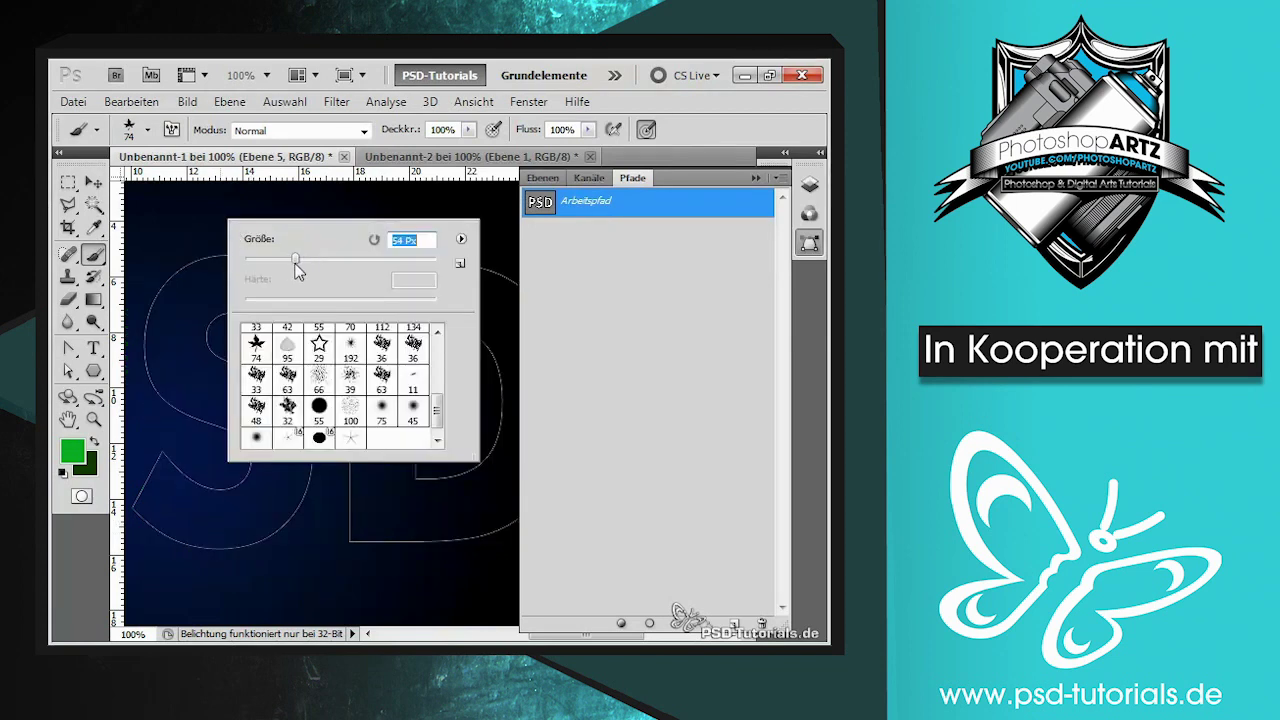
Step: Stroke the path again with pressure simulation off, then delete the work path
right_click(547, 214)
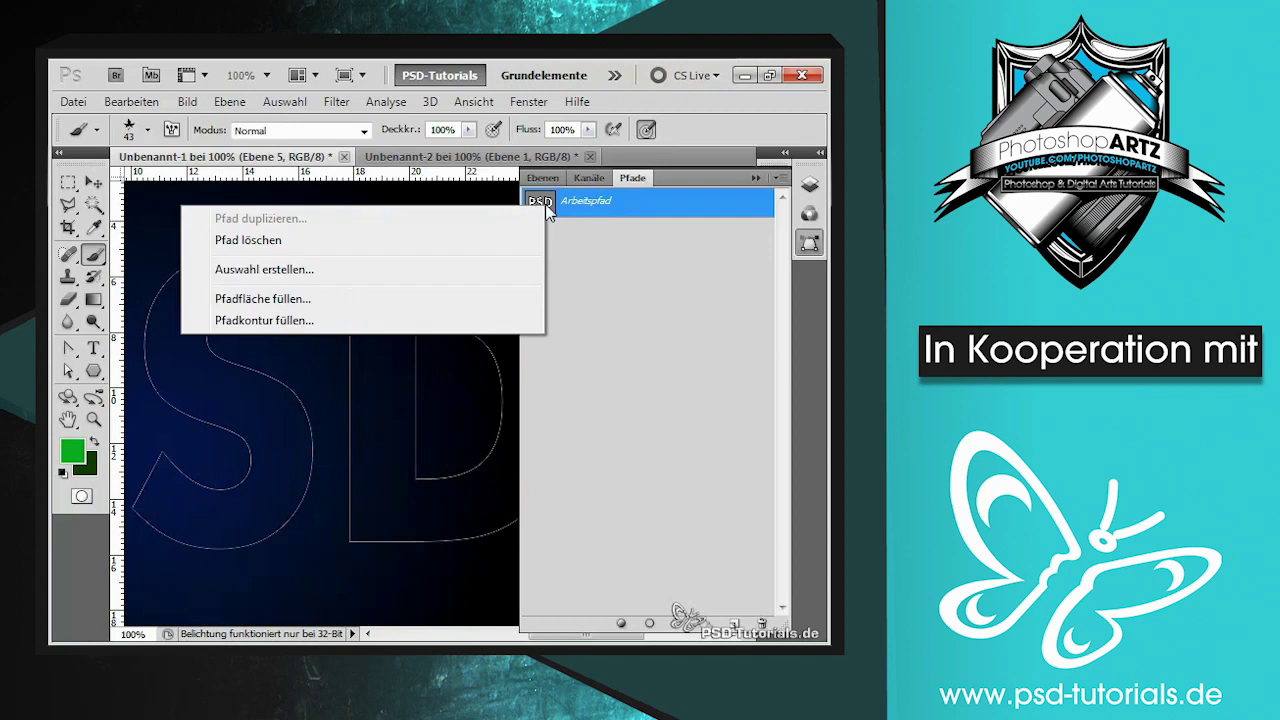
click(366, 315)
click(229, 210)
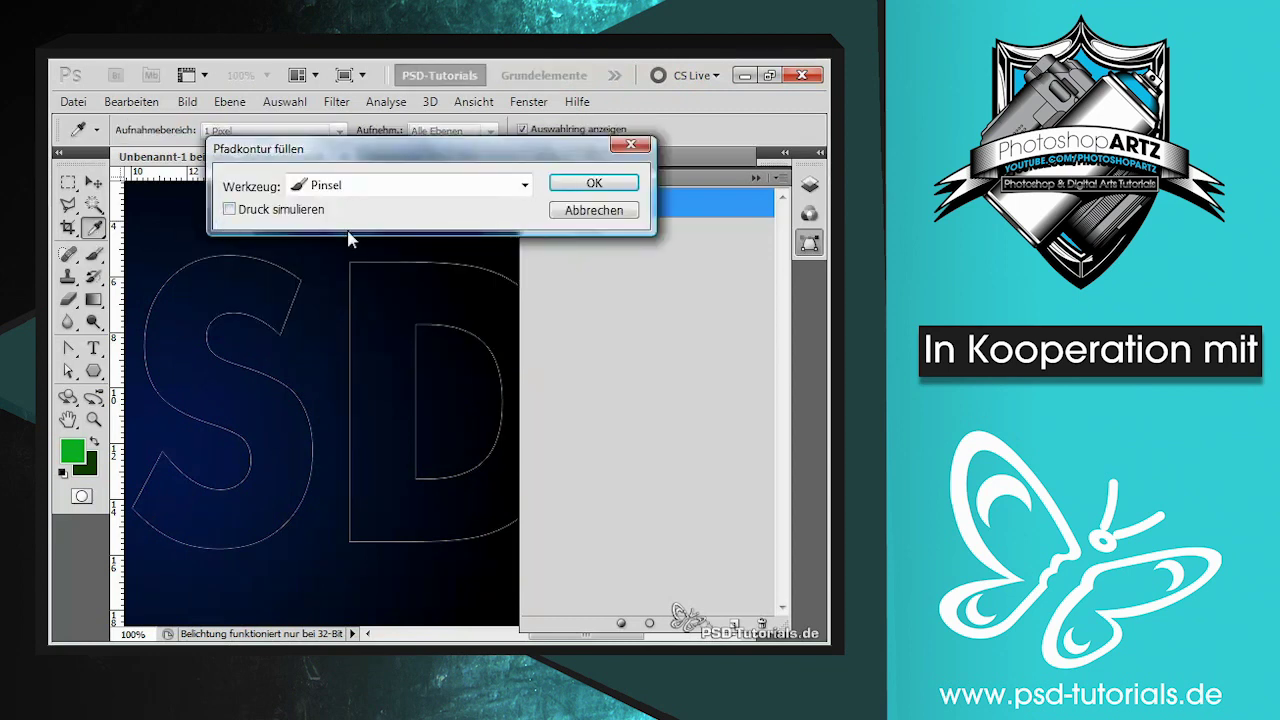
click(592, 185)
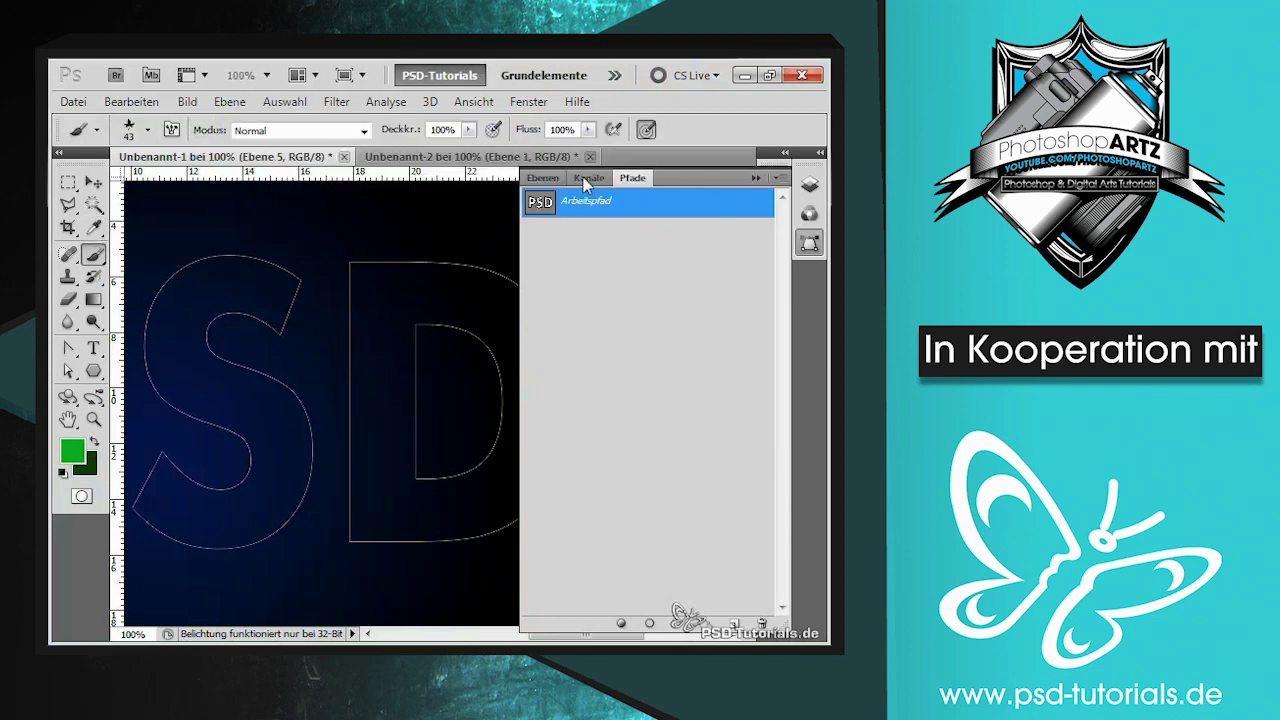
key(ctrl+minus)
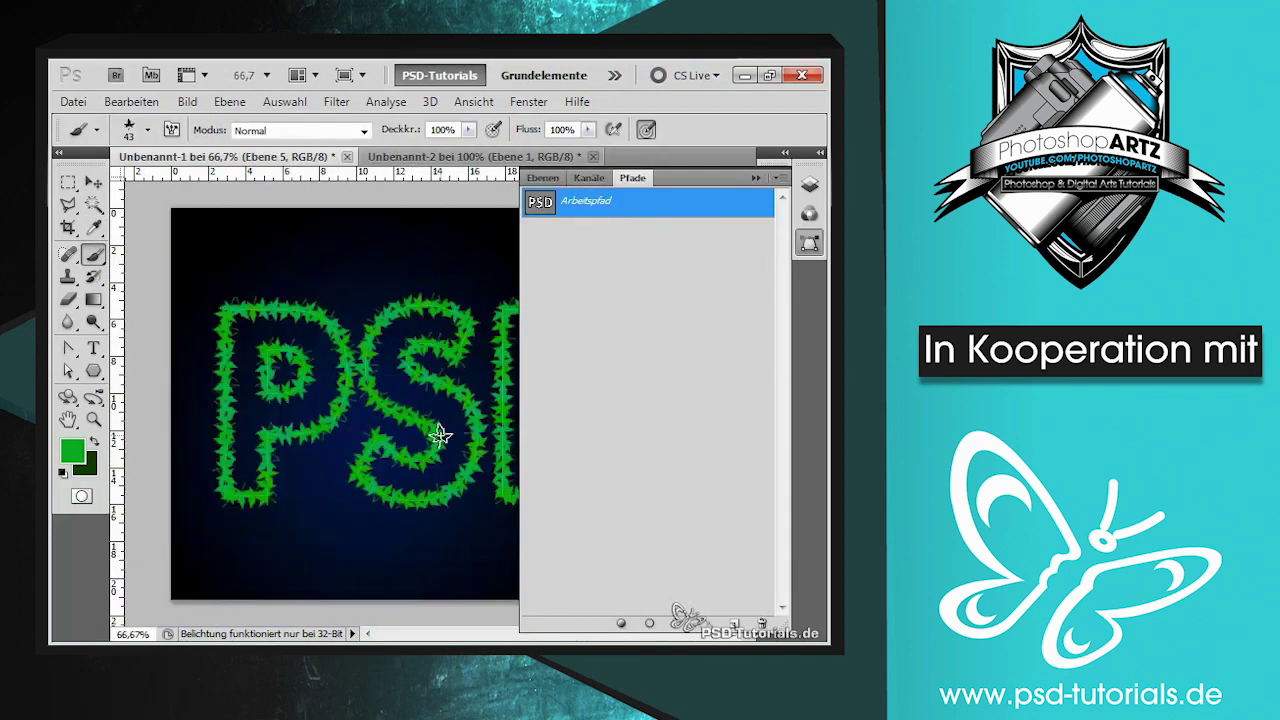
drag(549, 205, 762, 623)
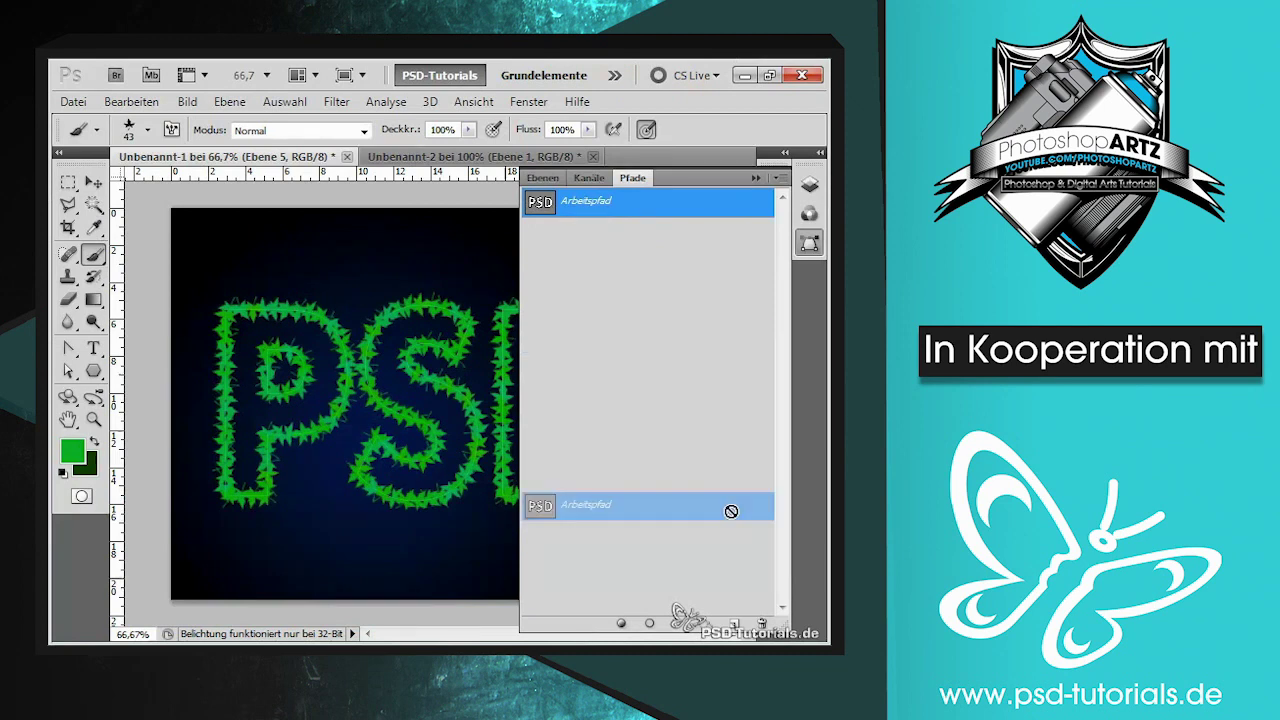
click(748, 176)
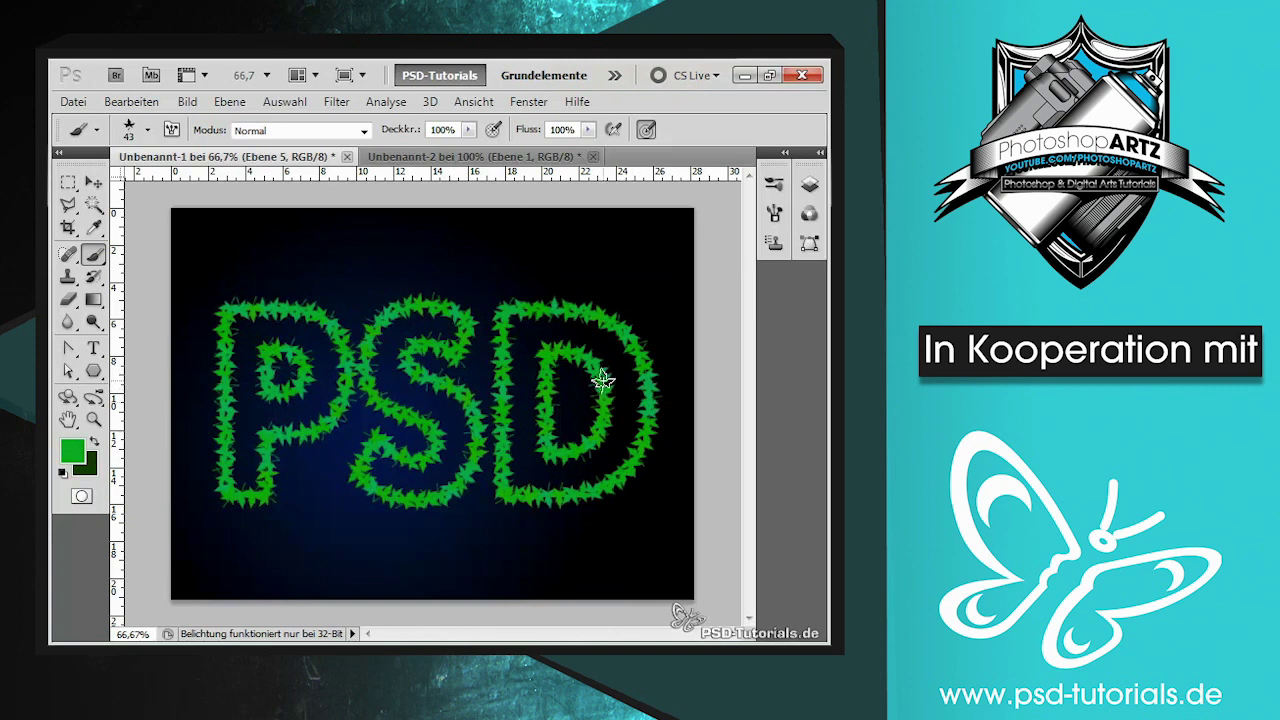
key(F7)
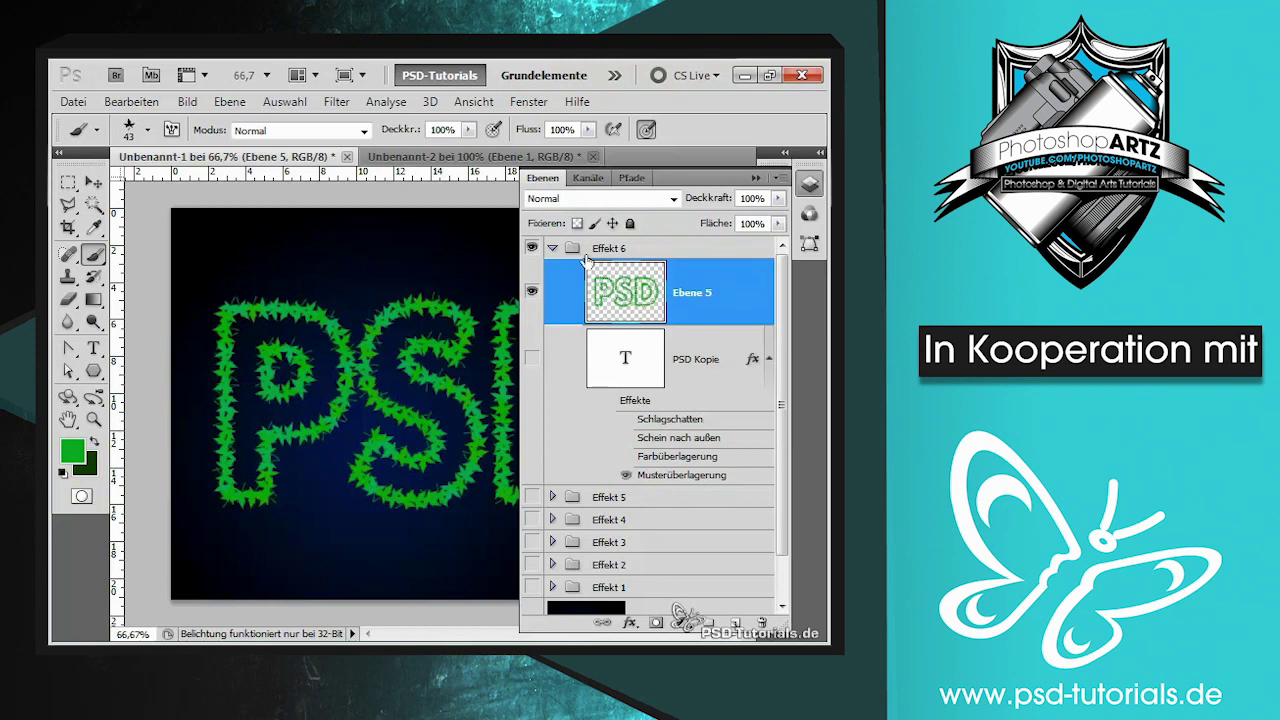
Step: Hide Effekt 6, add Gruppe 1, and start a curved pen path down the left and bottom
click(552, 247)
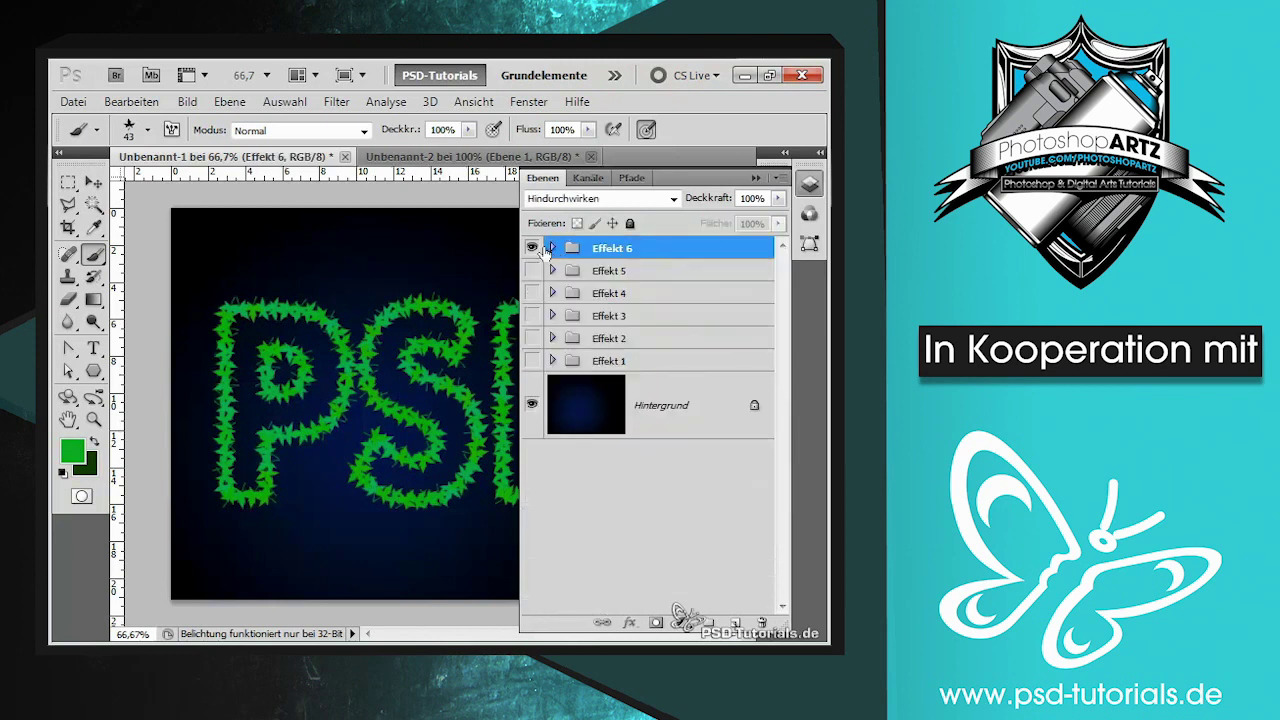
click(712, 621)
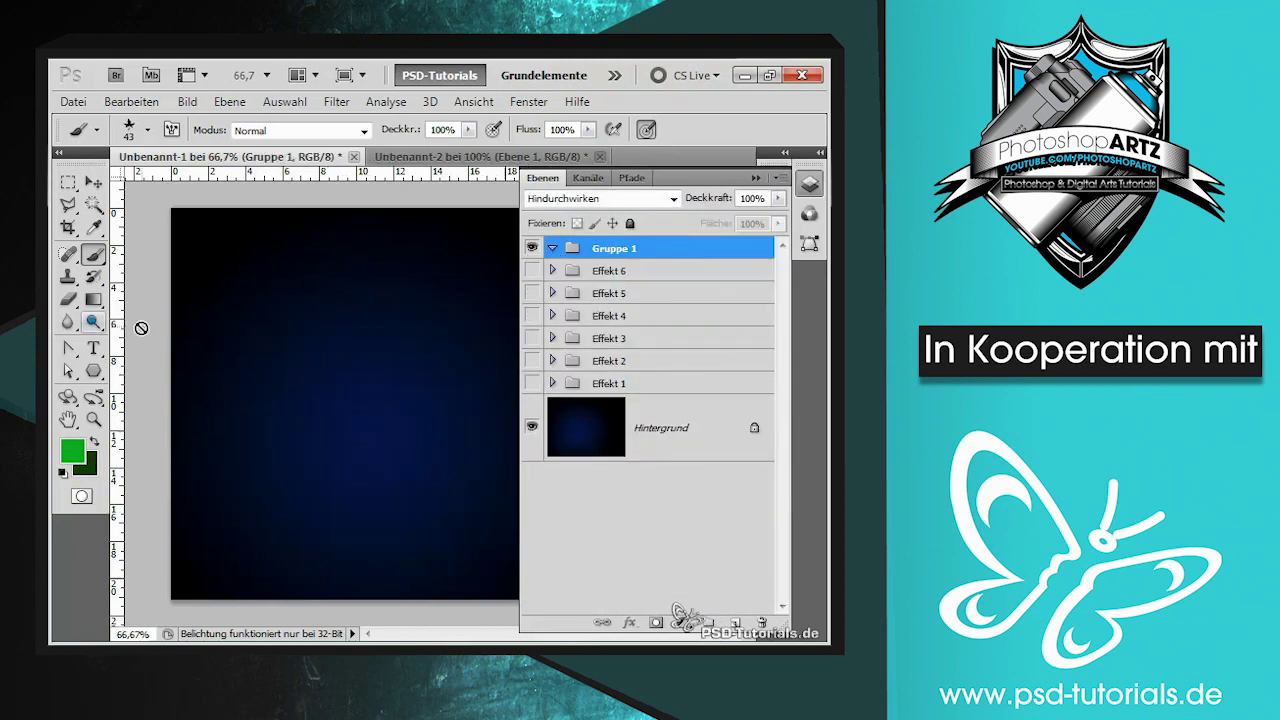
click(68, 347)
click(120, 349)
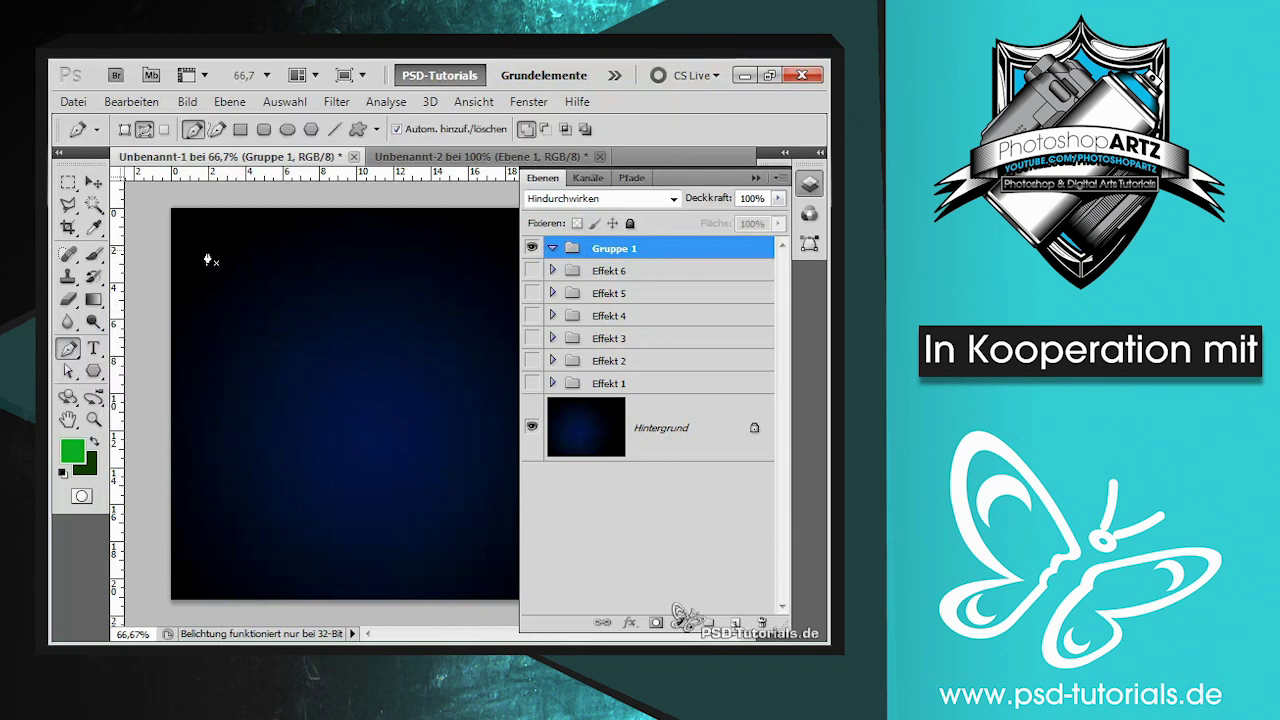
drag(215, 355, 243, 362)
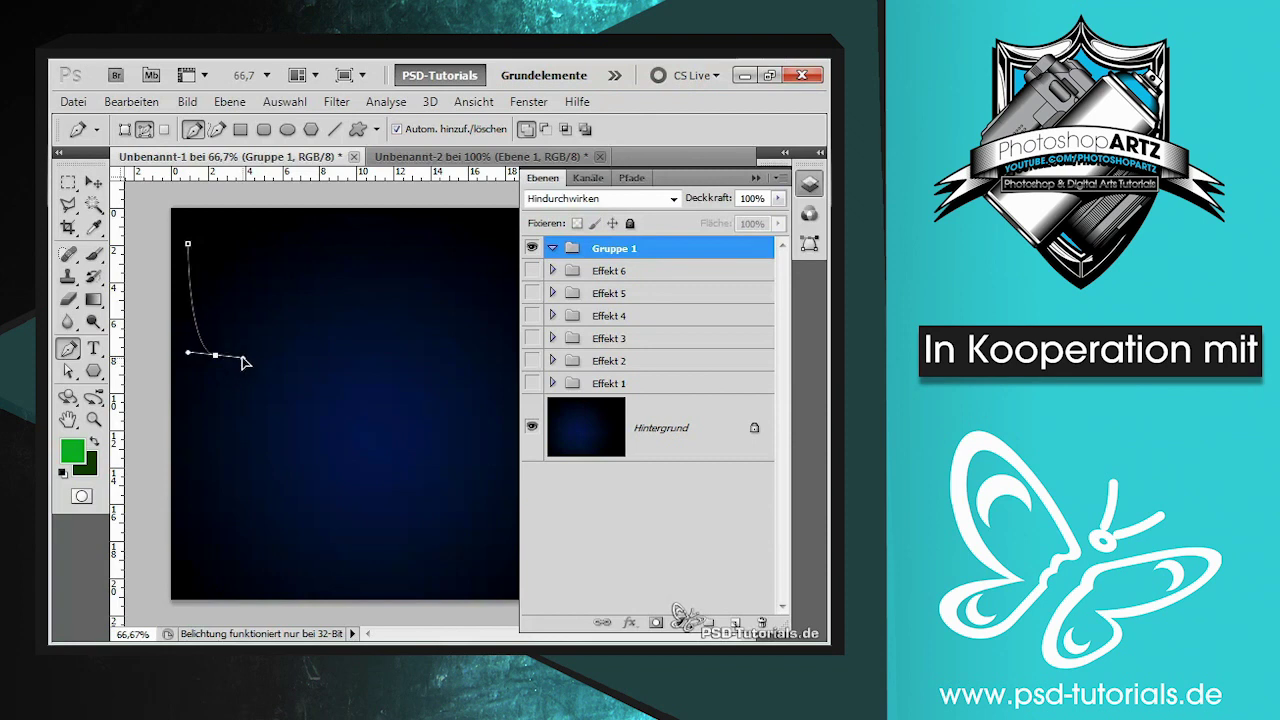
drag(314, 460, 286, 487)
drag(296, 513, 268, 558)
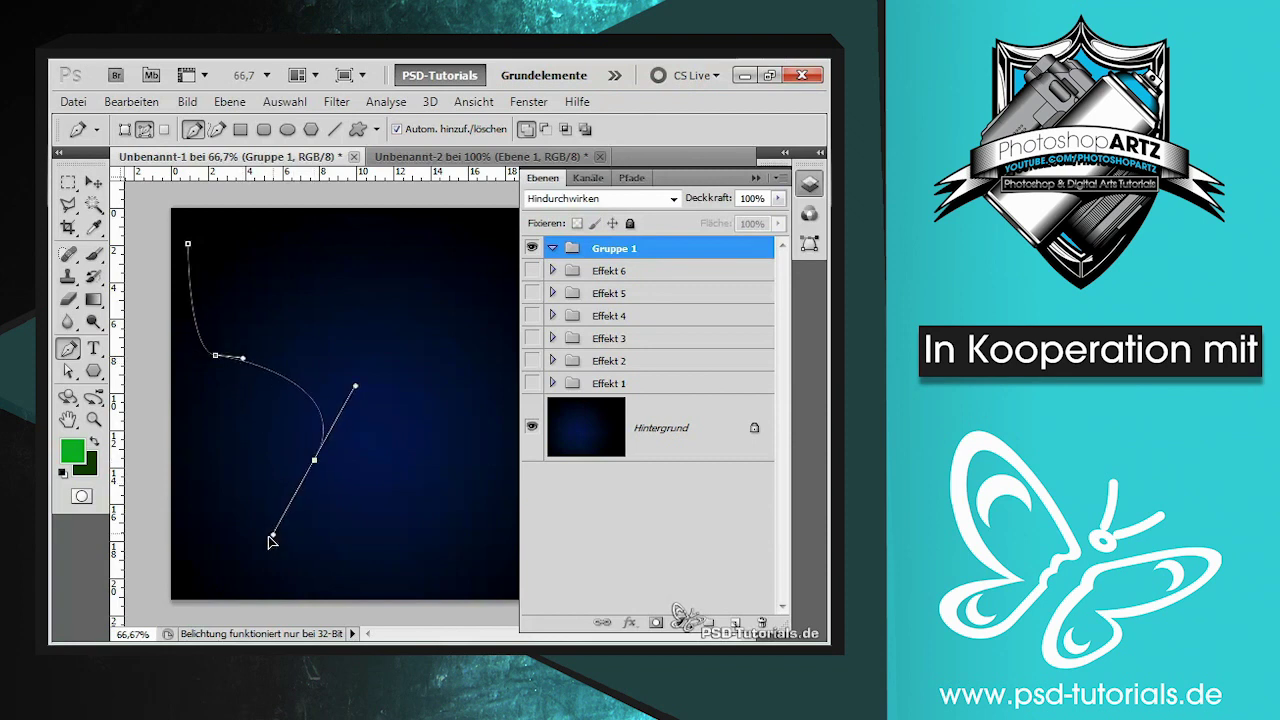
drag(448, 568, 481, 570)
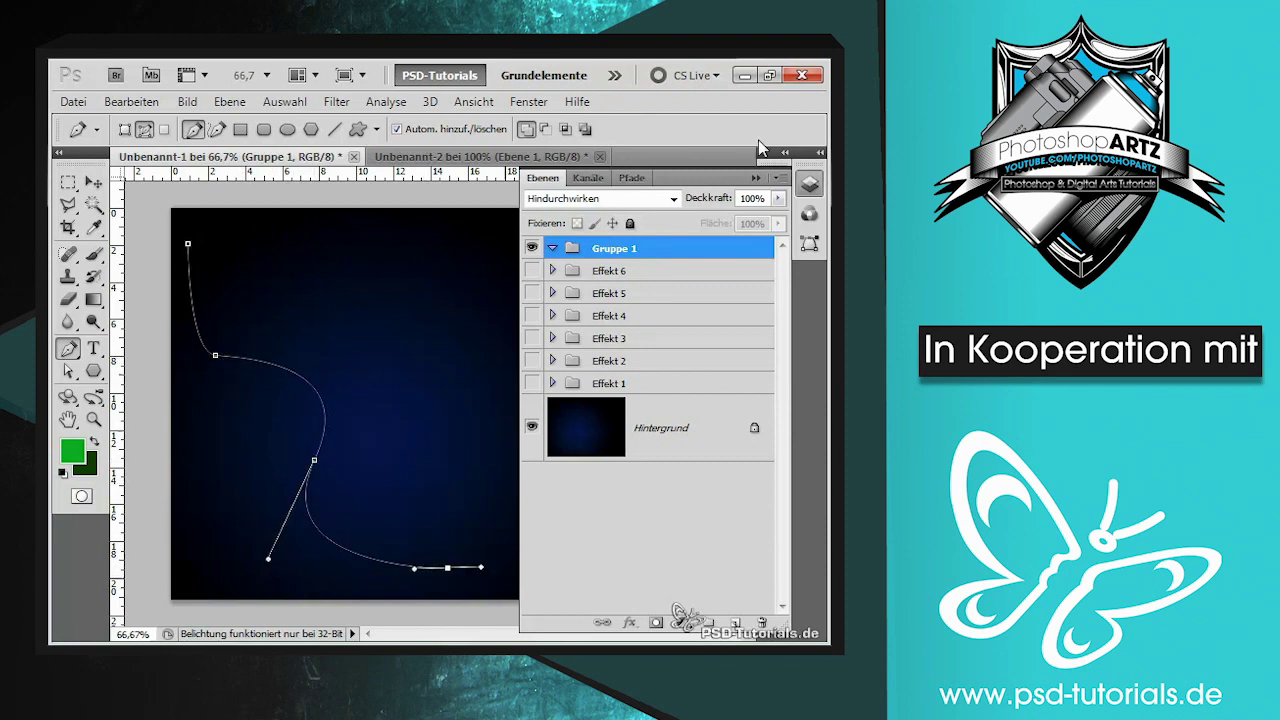
Step: Extend the curve up the right side and reshape the handle at the bottom point
double_click(758, 150)
mouse_move(651, 347)
mouse_down()
mouse_move(666, 505)
mouse_move(686, 503)
mouse_up()
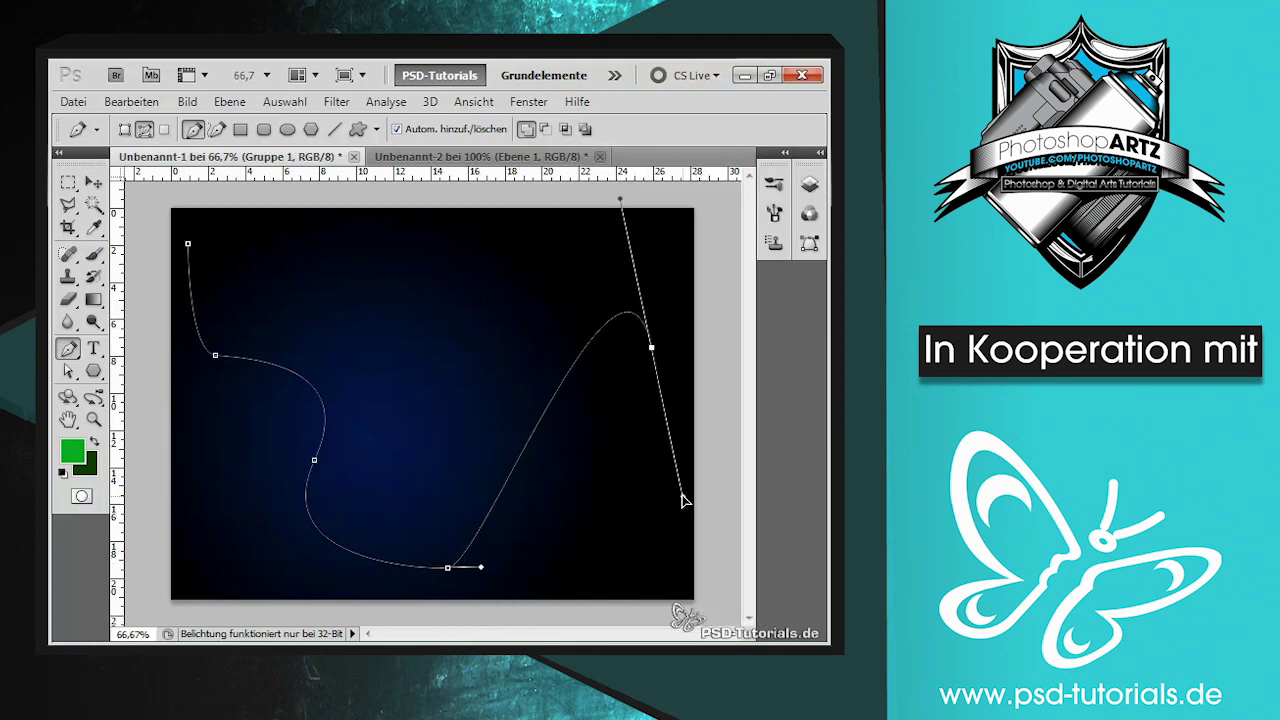
click(68, 371)
mouse_move(458, 561)
mouse_down()
mouse_move(535, 412)
mouse_move(571, 556)
mouse_up()
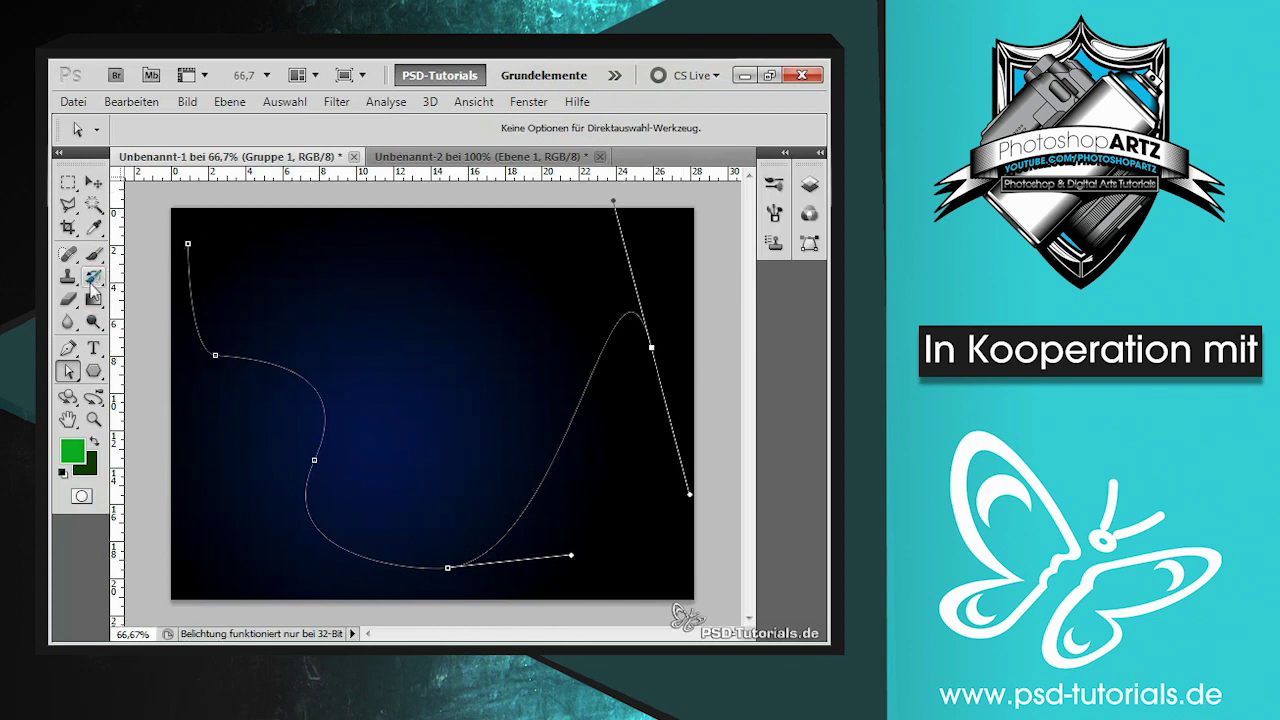
click(93, 254)
Step: Add an empty layer in Gruppe 1 and append the 'Verschiedene Spitzen' brush set
key(F7)
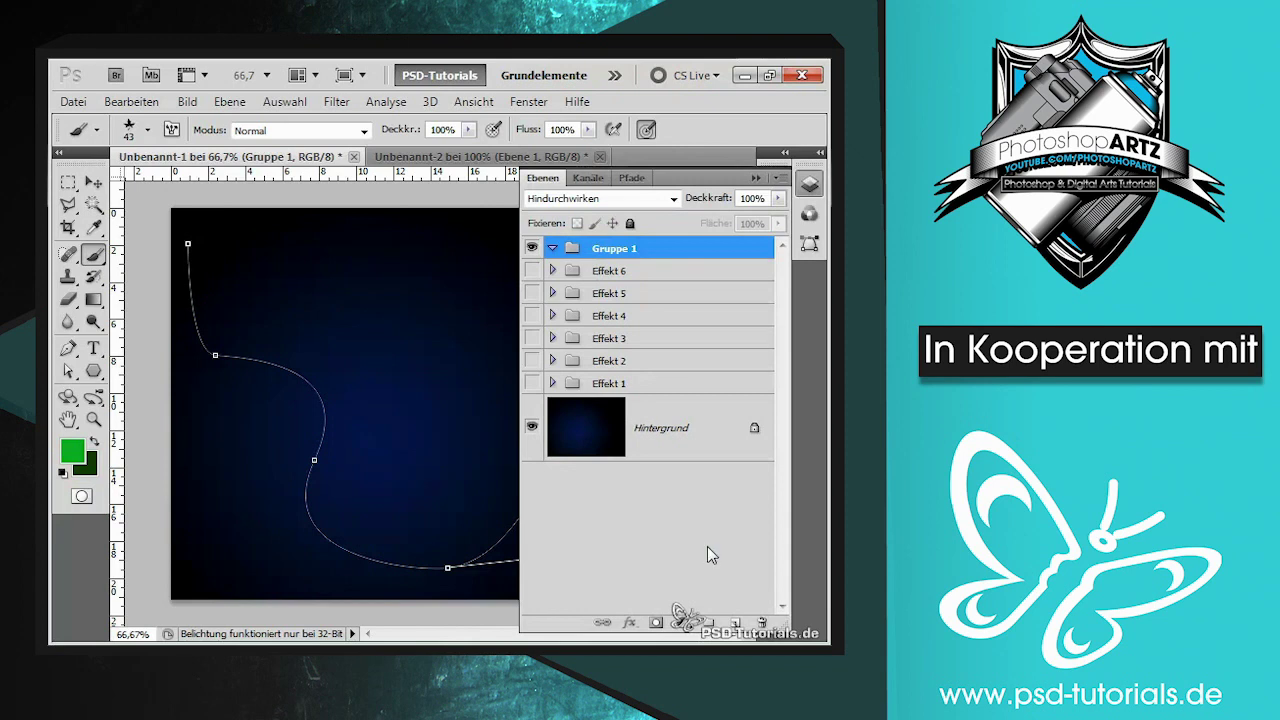
click(735, 622)
right_click(287, 292)
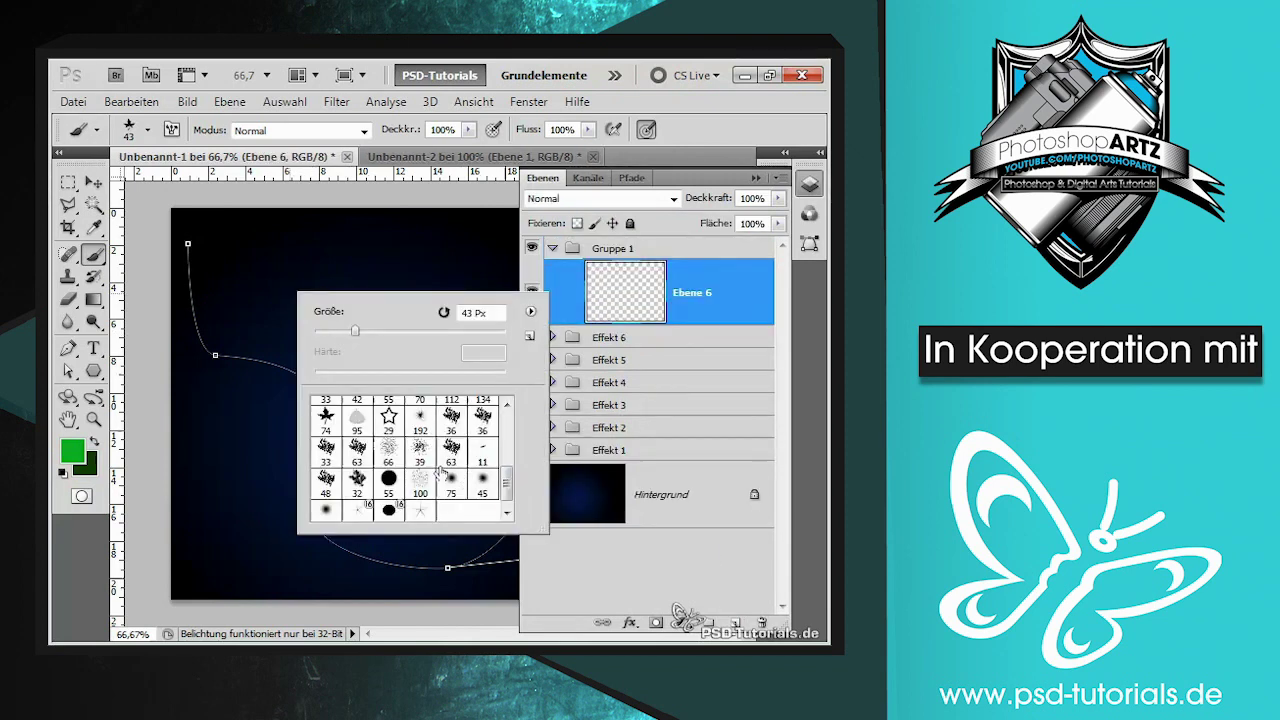
mouse_move(508, 485)
mouse_down()
mouse_move(513, 461)
mouse_move(510, 490)
mouse_up()
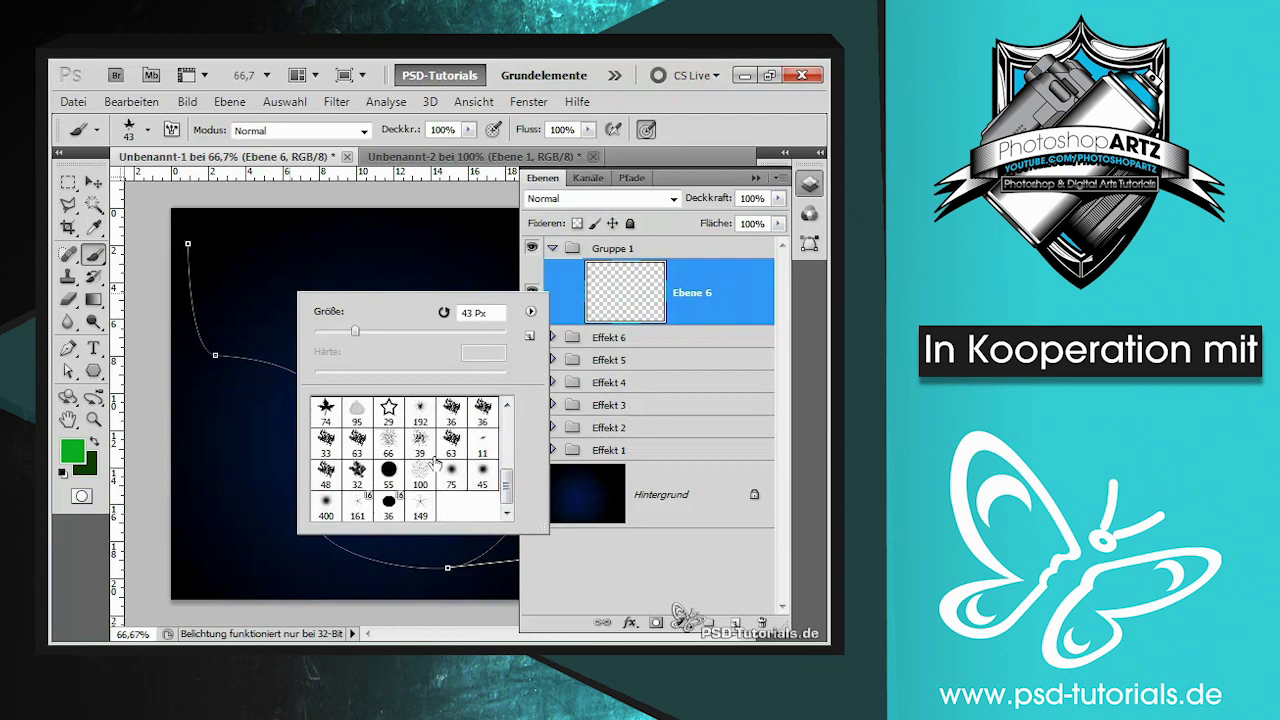
click(531, 312)
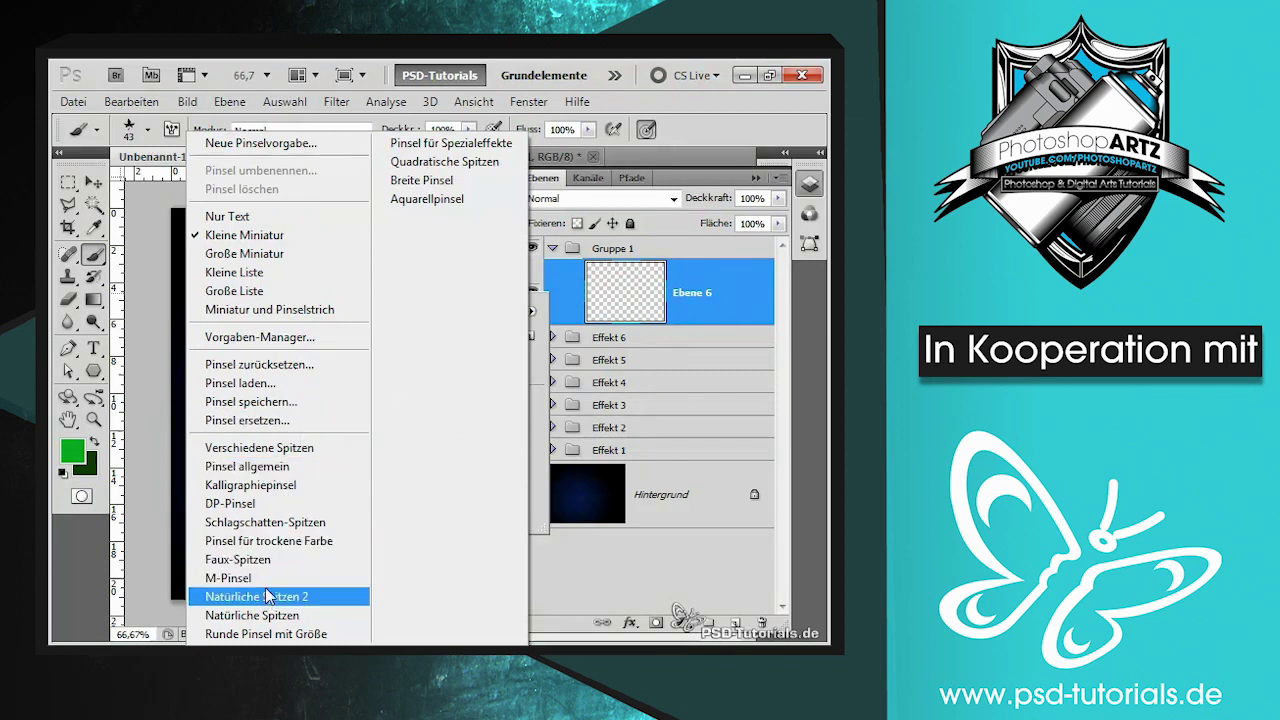
click(280, 448)
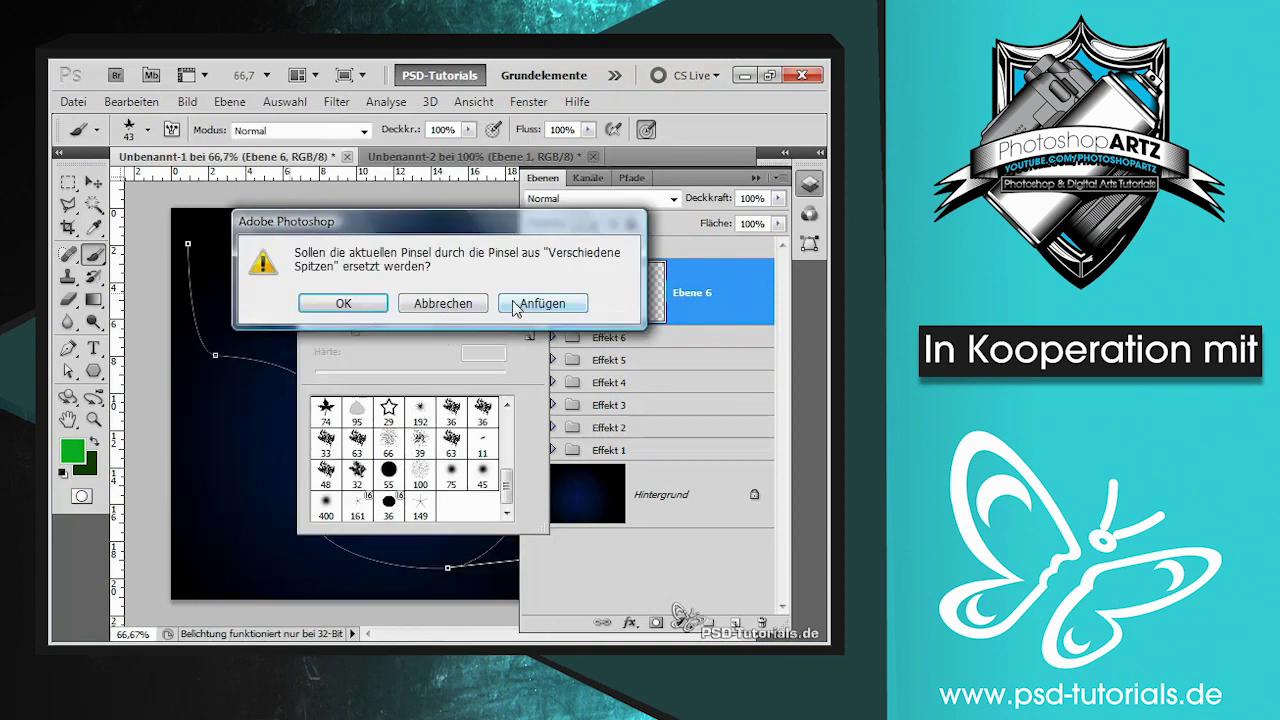
click(516, 308)
drag(506, 458, 506, 486)
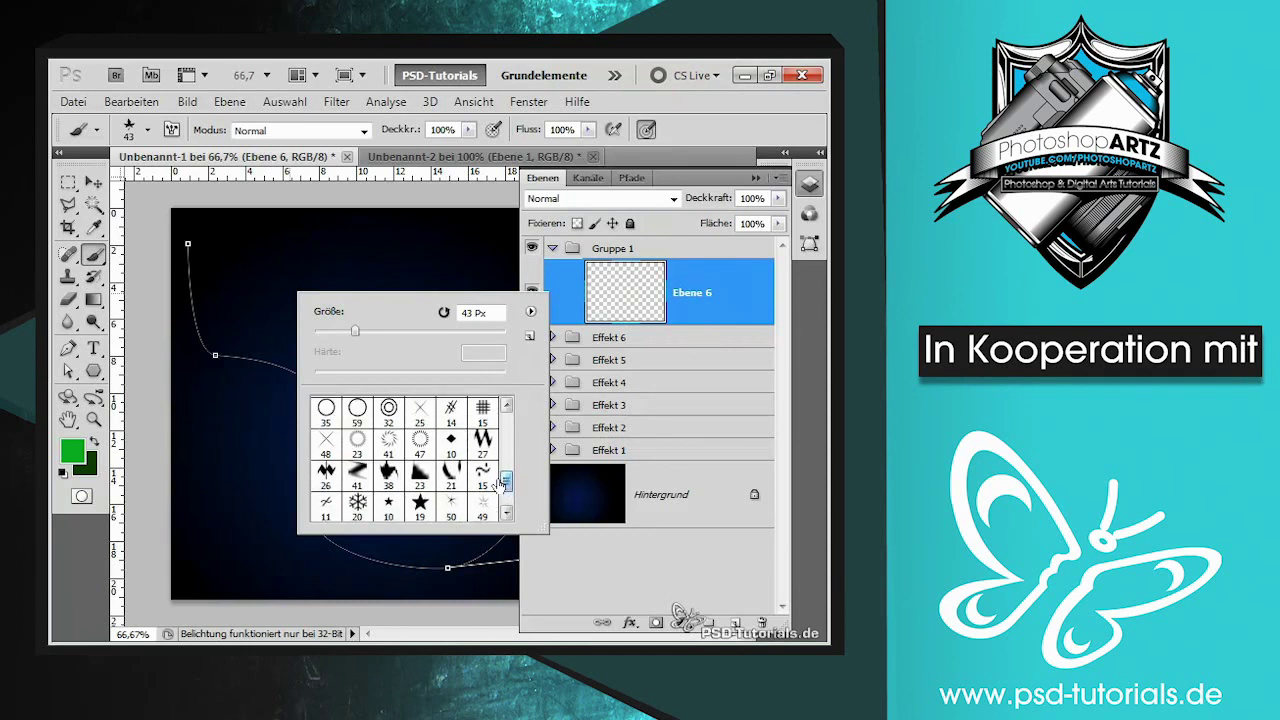
click(507, 513)
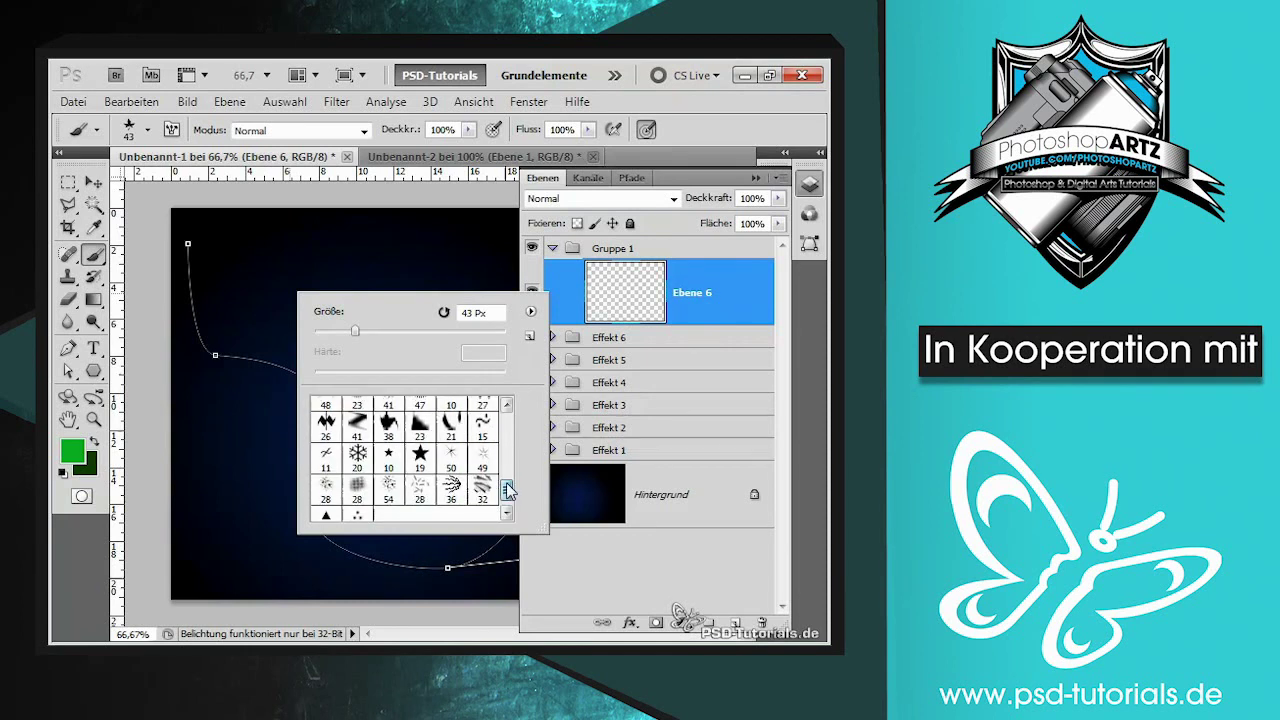
Step: After an undone Explosion test dab, pick the 20 px snowflake tip with white foreground
click(452, 457)
click(223, 401)
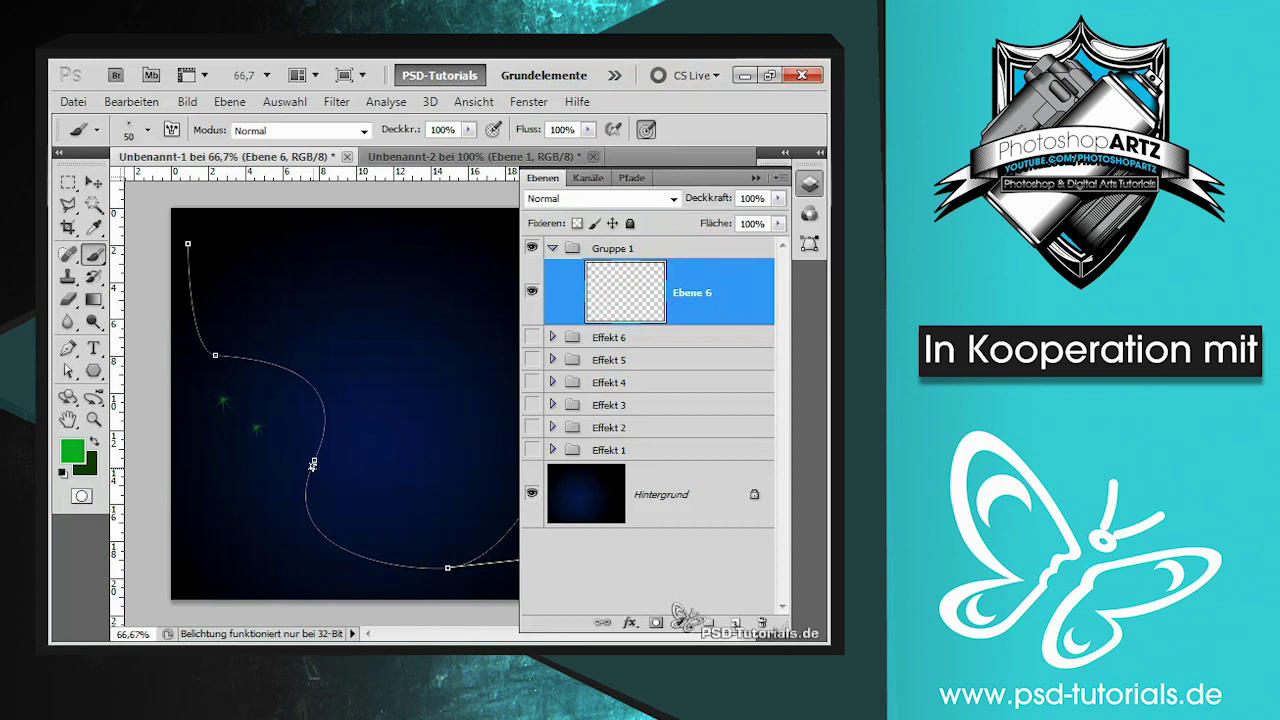
key(ctrl+z)
right_click(332, 343)
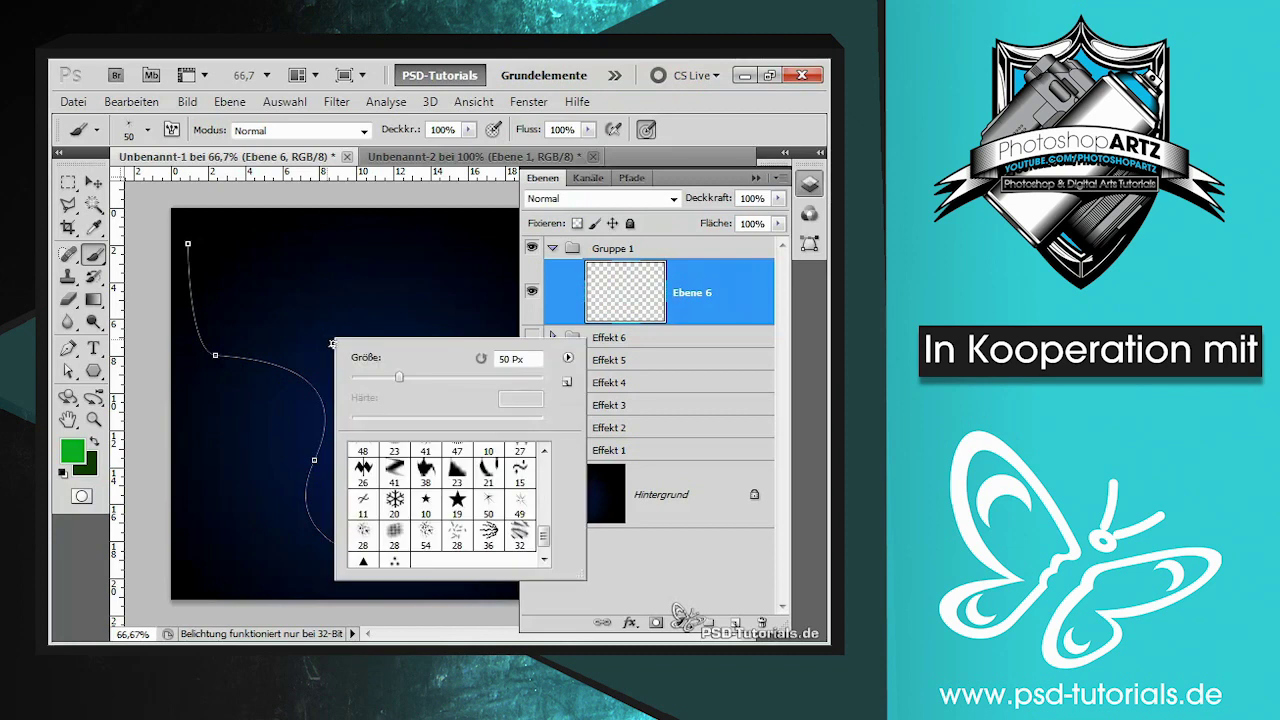
click(395, 503)
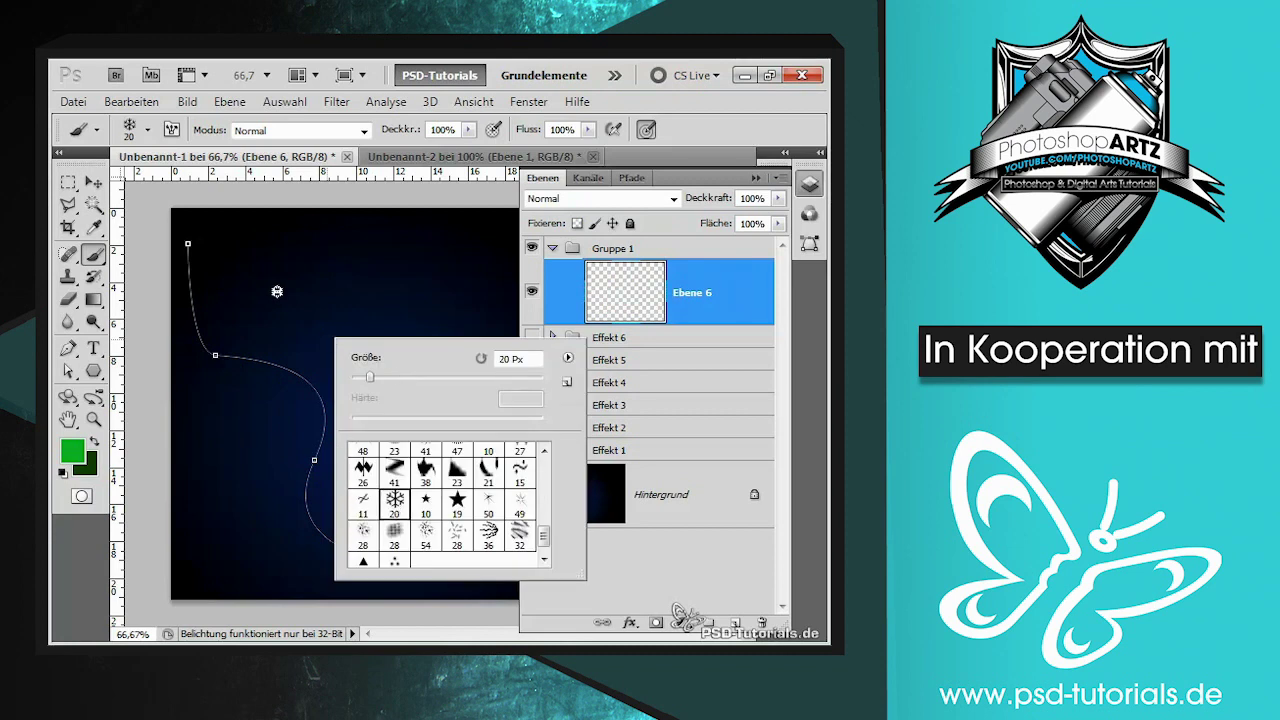
click(64, 472)
click(94, 443)
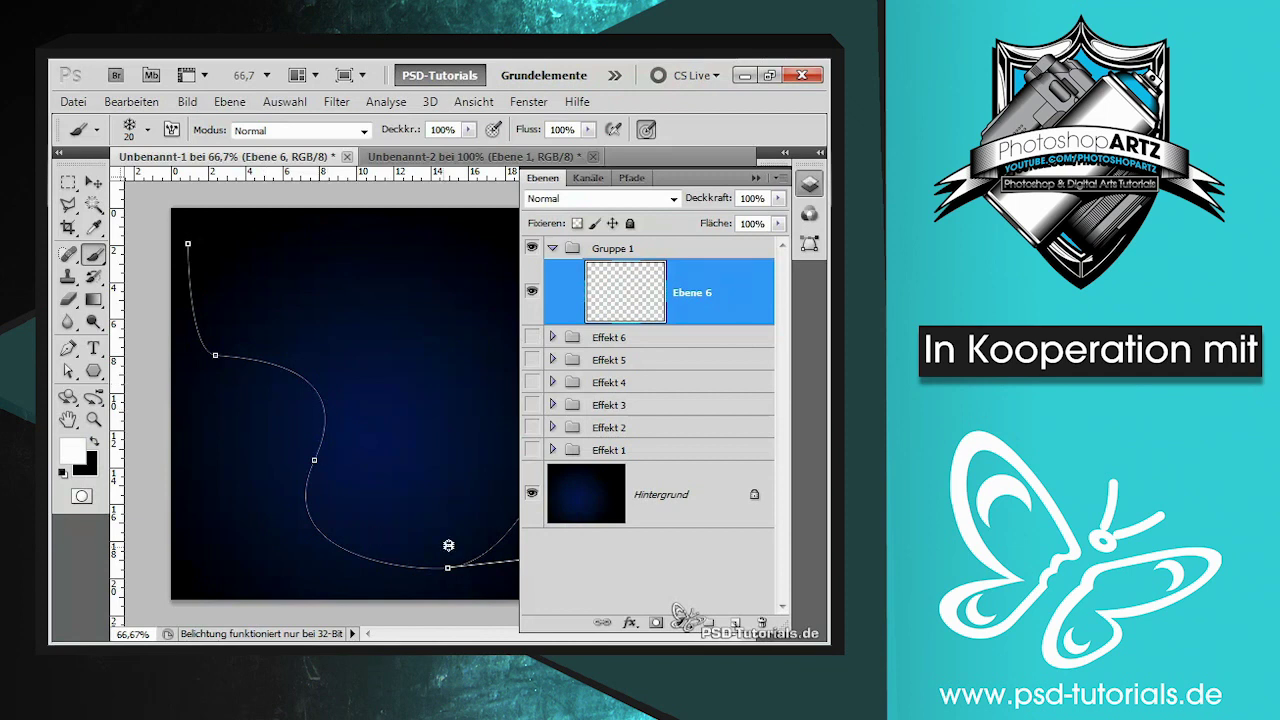
Step: Test-stroke the work path with the snowflake brush, then undo it
click(632, 178)
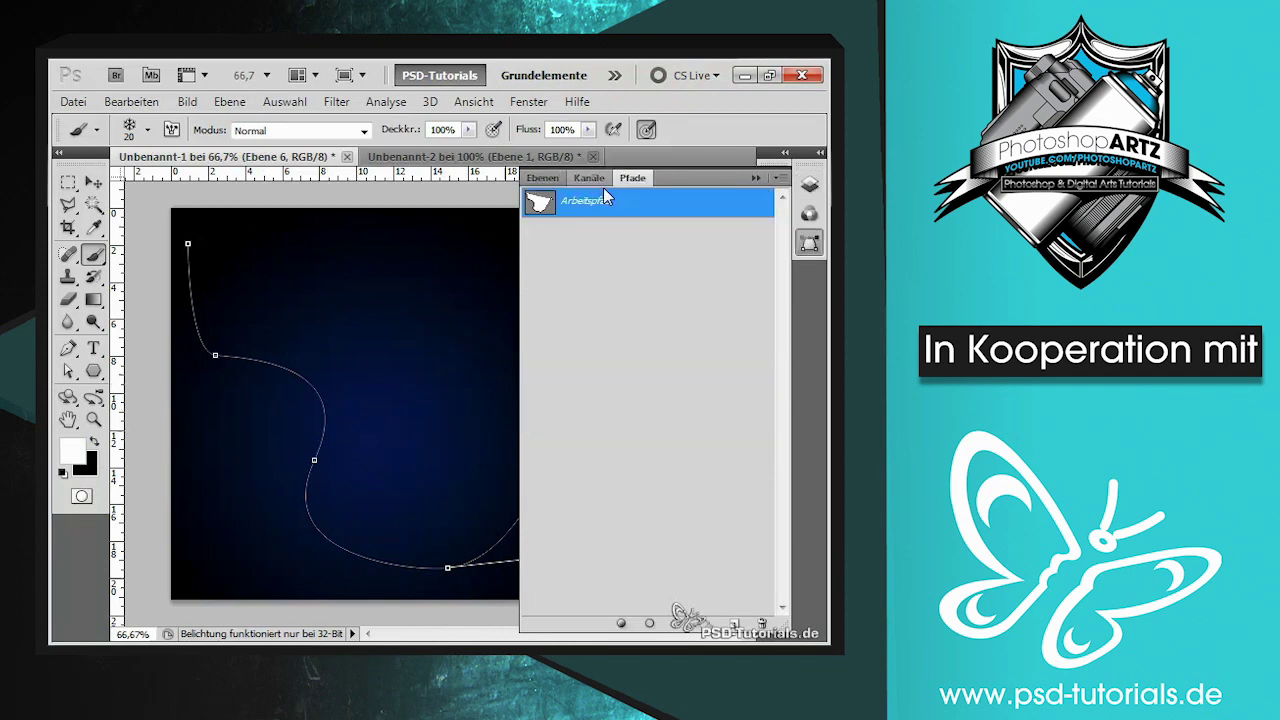
right_click(548, 205)
click(352, 316)
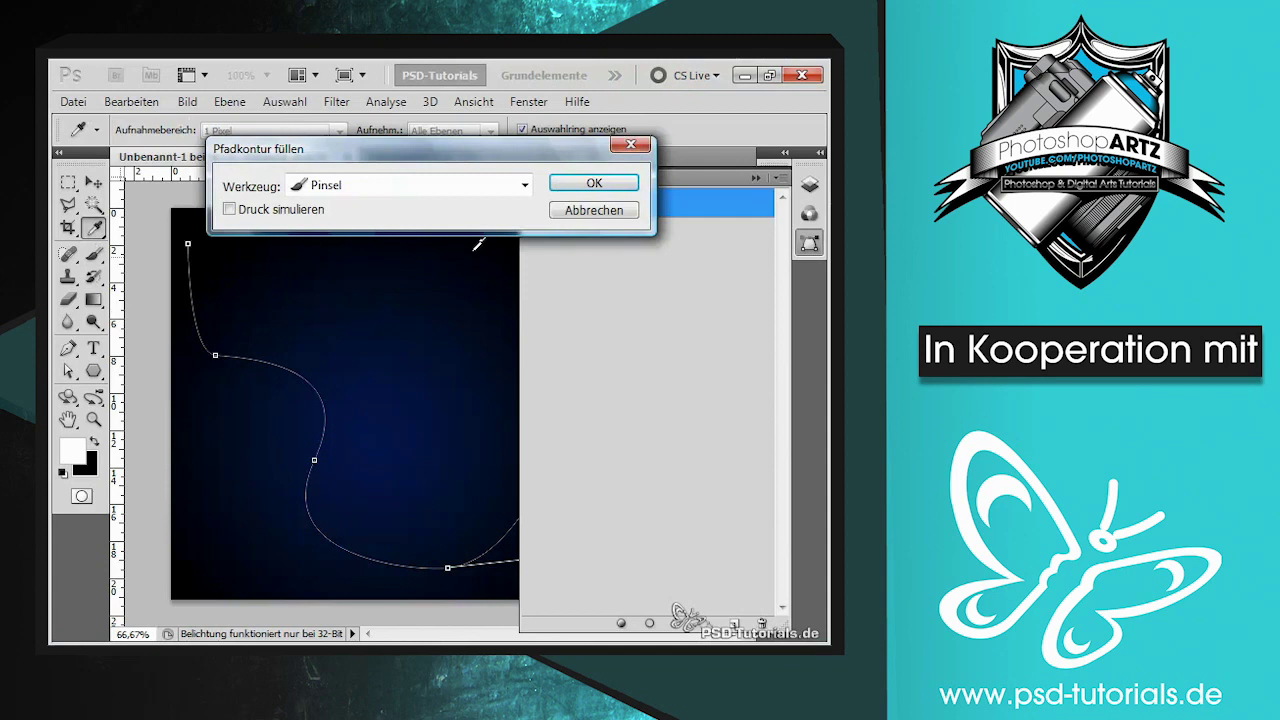
click(582, 183)
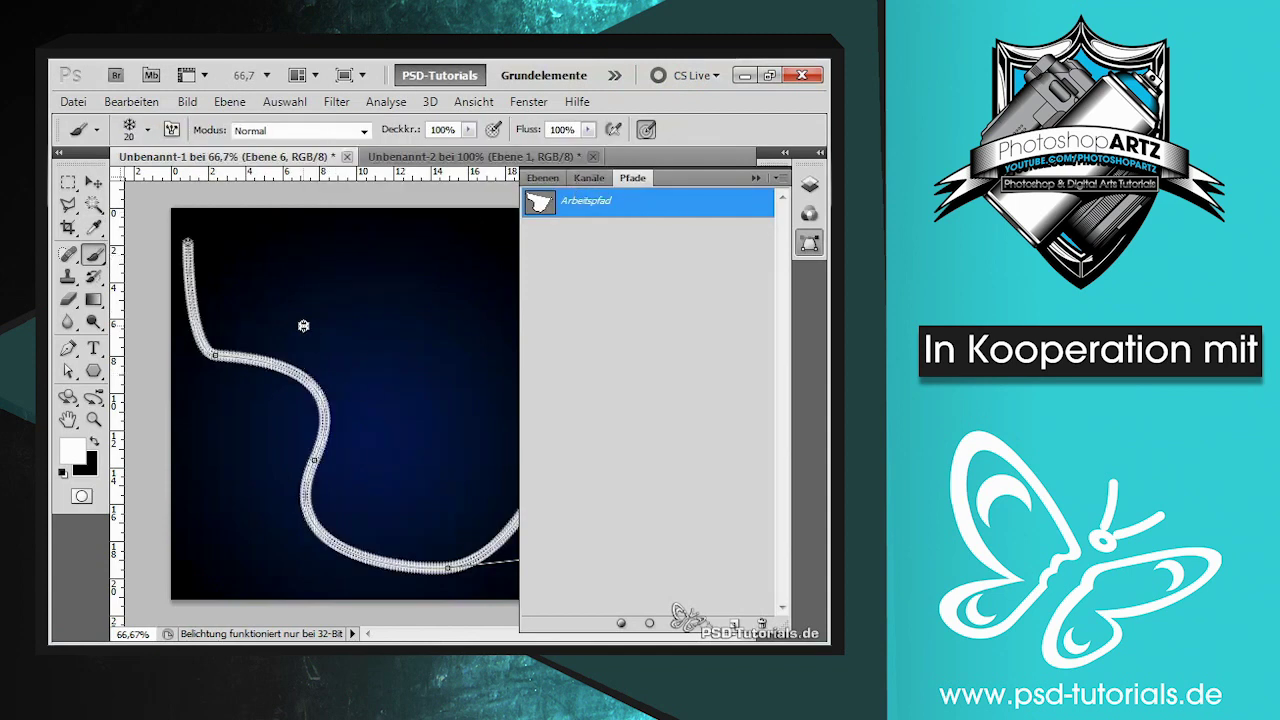
key(ctrl+z)
Step: Widen the snowflake brush spacing to 111% and add 30% angle jitter
click(171, 129)
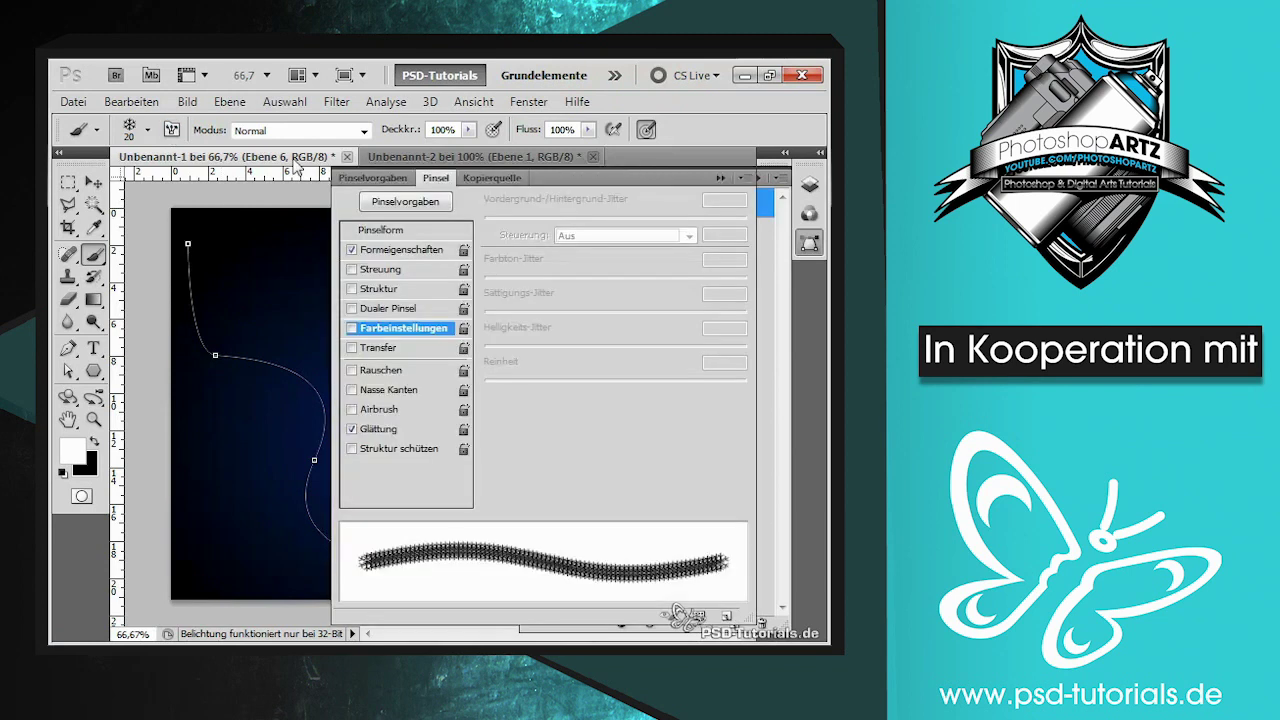
click(384, 231)
drag(518, 478, 623, 478)
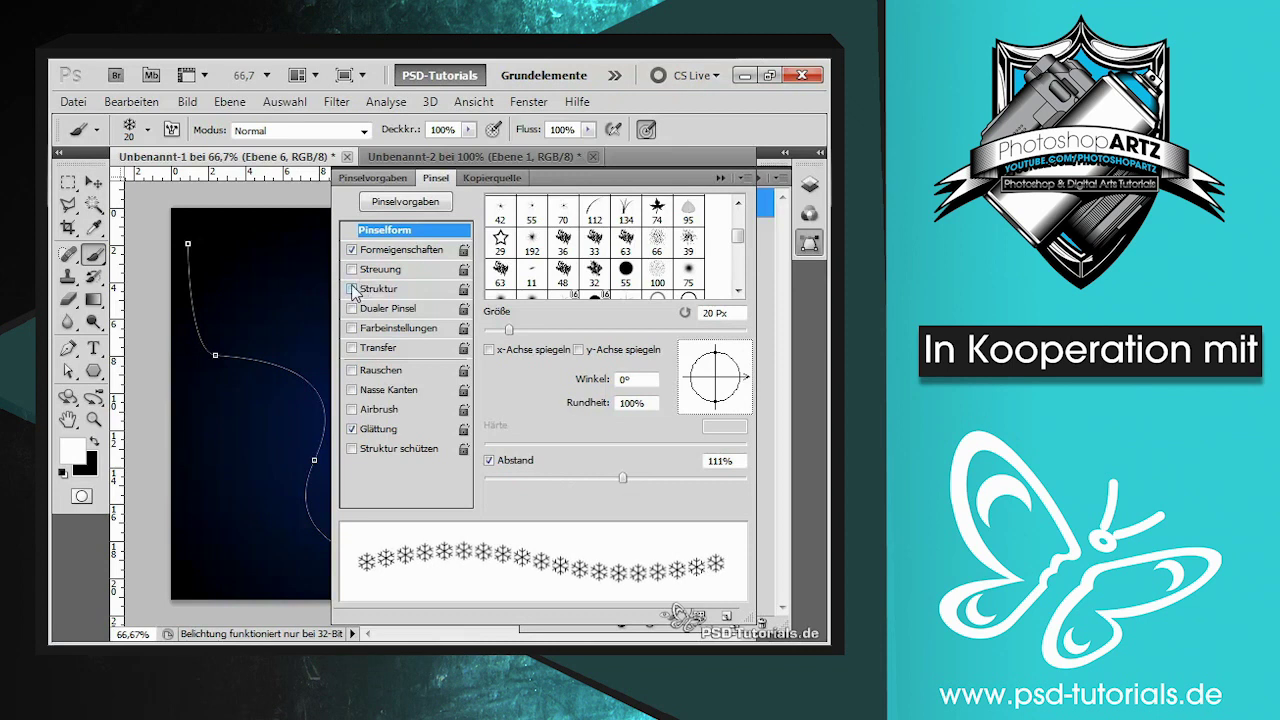
click(380, 251)
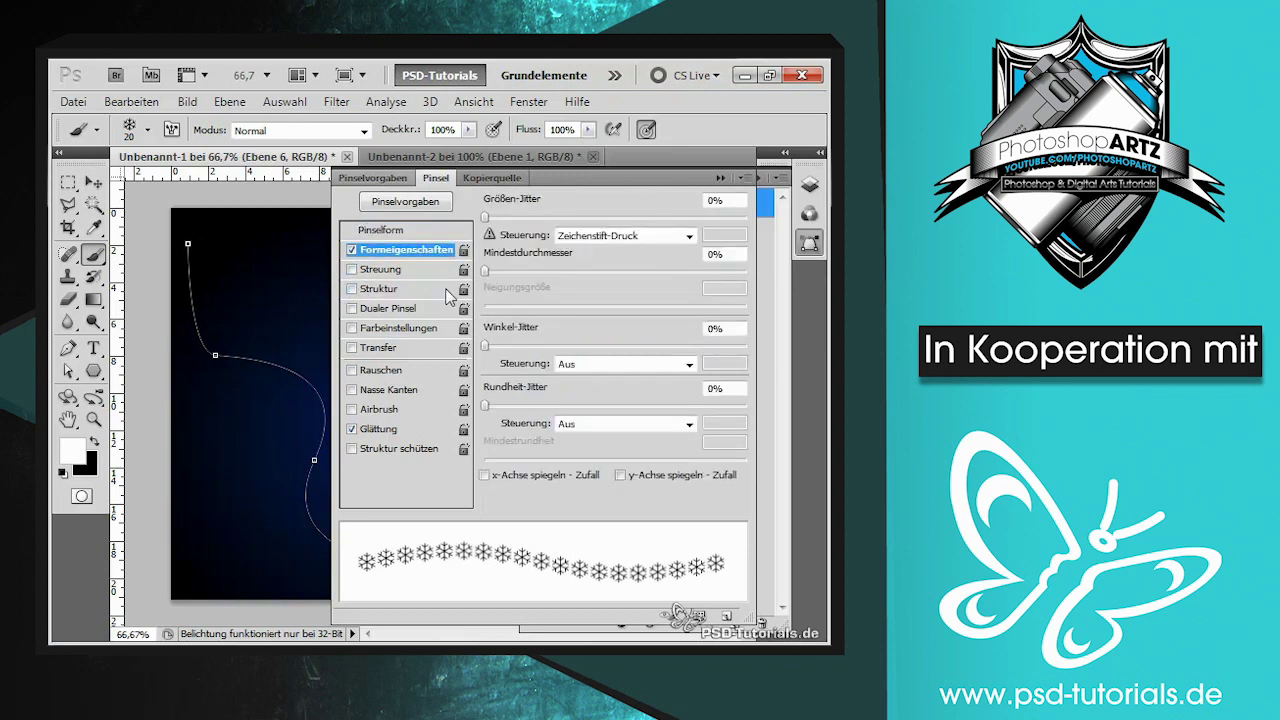
drag(485, 345, 564, 345)
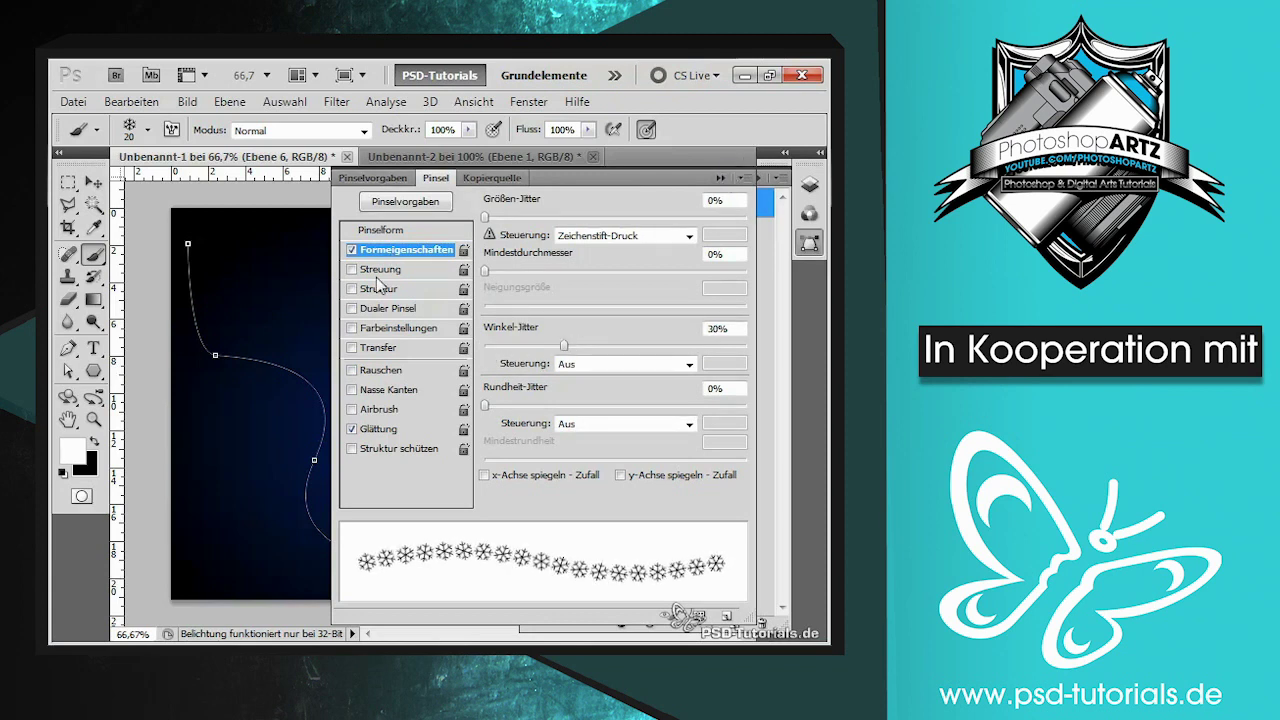
Step: Enable scattering at 120% on one axis only, with count 1
click(352, 270)
click(378, 270)
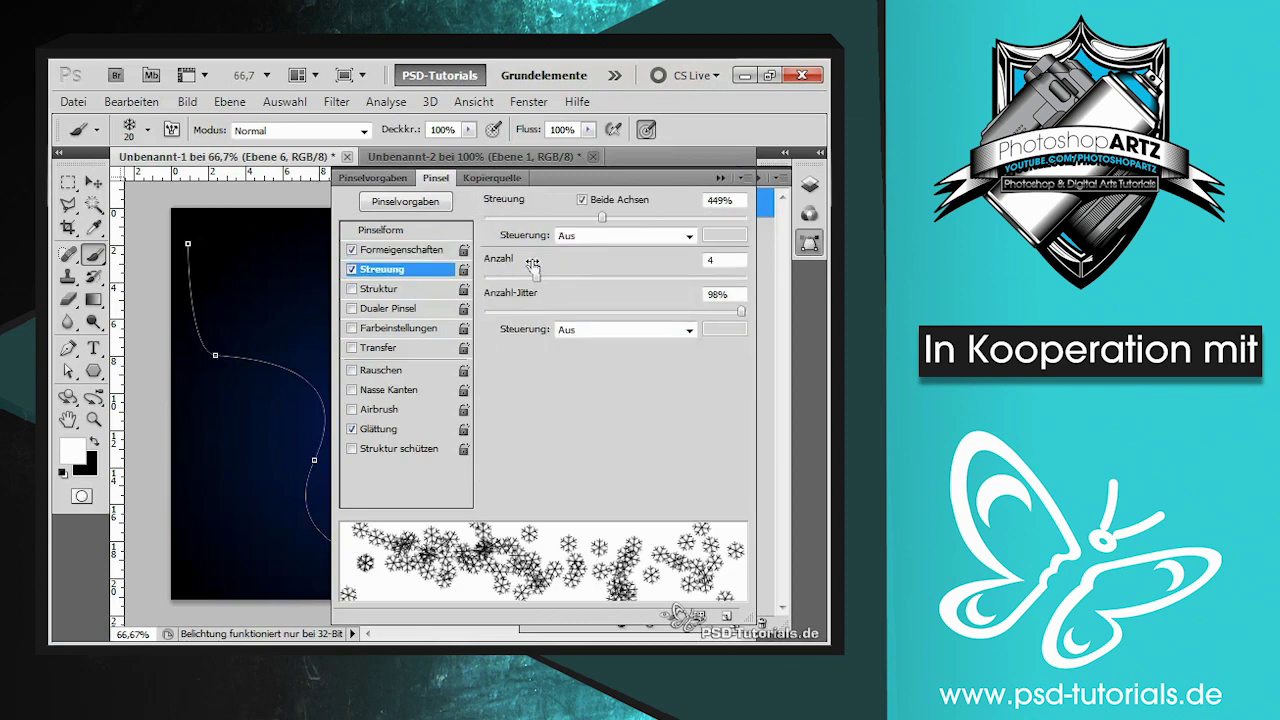
mouse_move(602, 217)
mouse_down()
mouse_move(500, 228)
mouse_move(516, 219)
mouse_up()
click(582, 200)
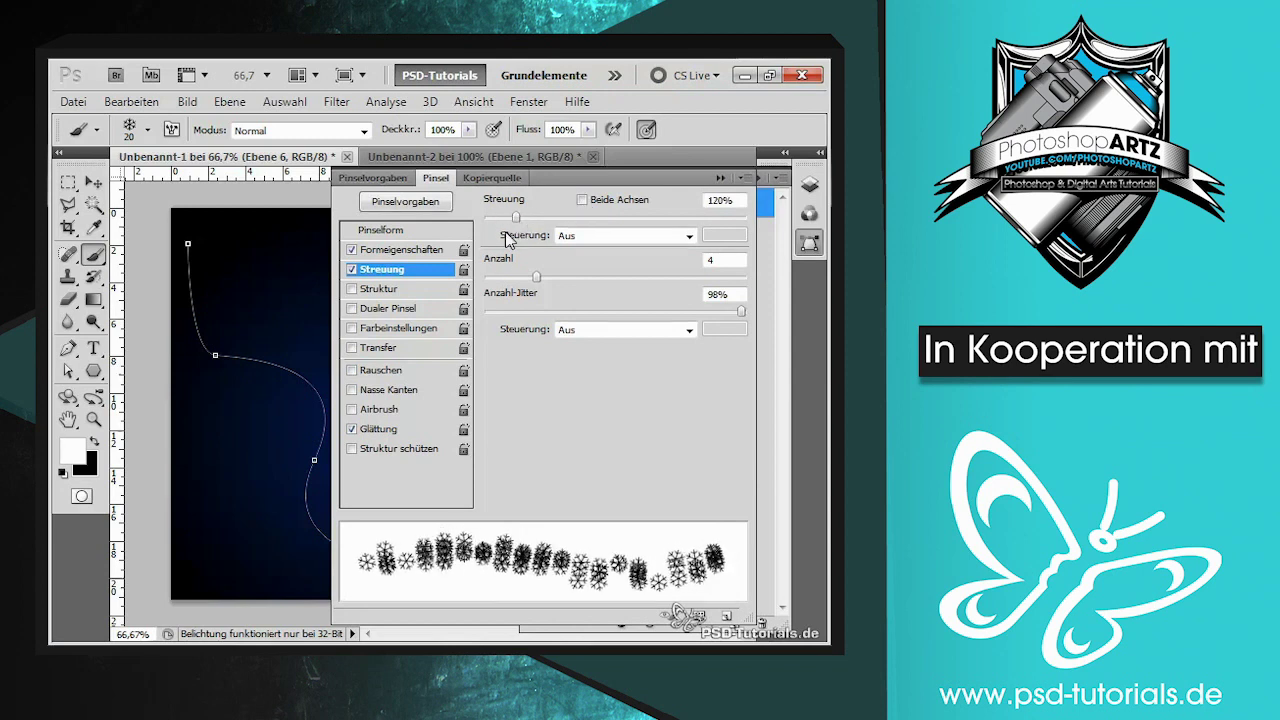
drag(536, 277, 487, 294)
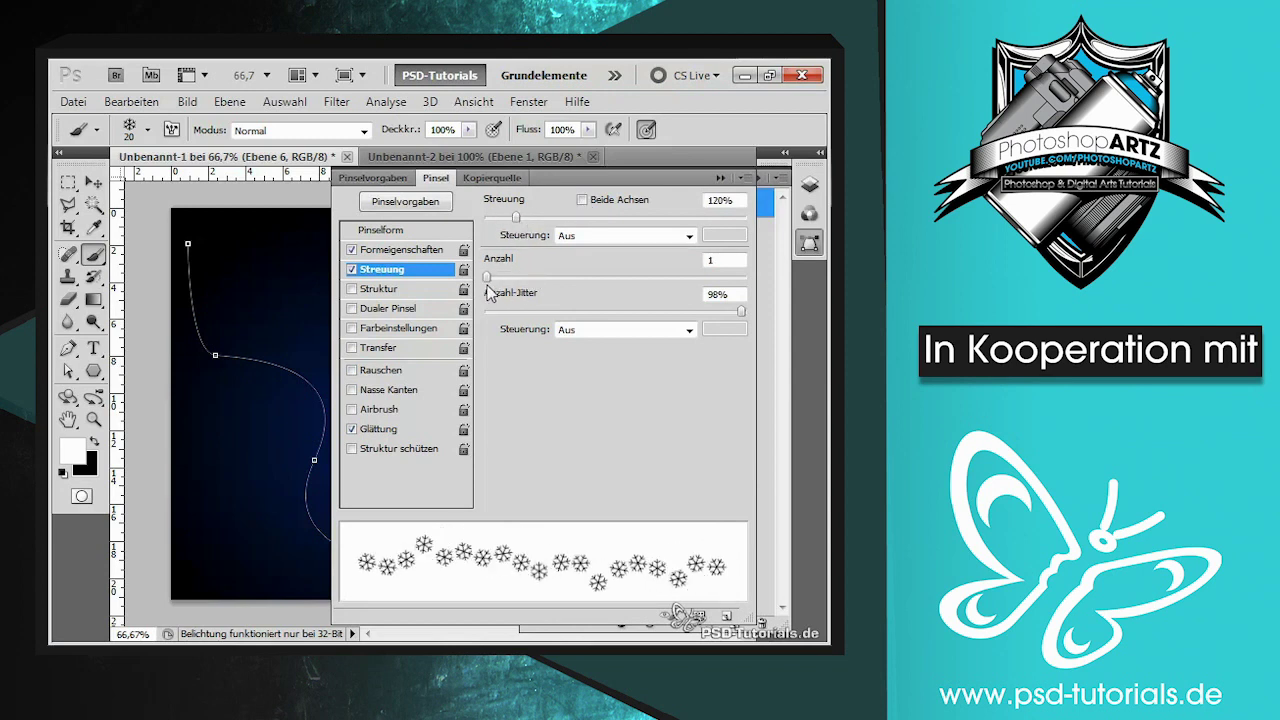
click(720, 178)
right_click(540, 201)
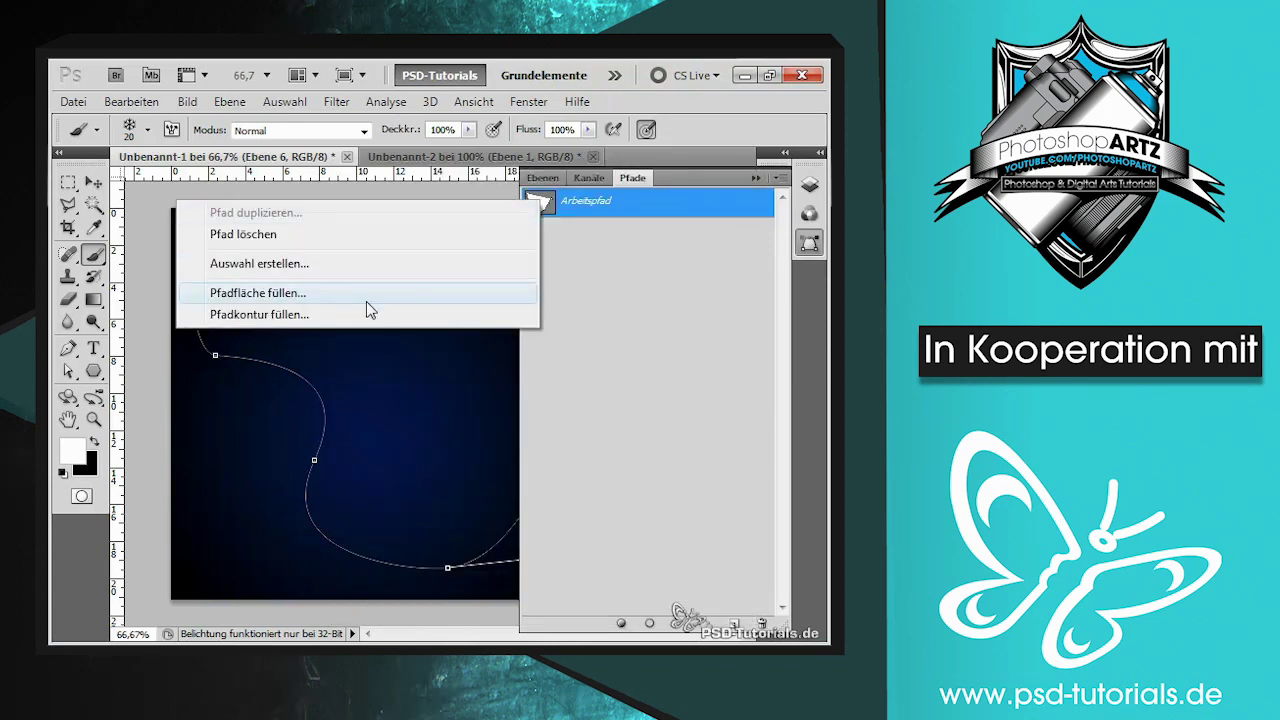
Step: Stroke the work path with the scattered snowflake brush to preview the result
click(259, 314)
click(591, 180)
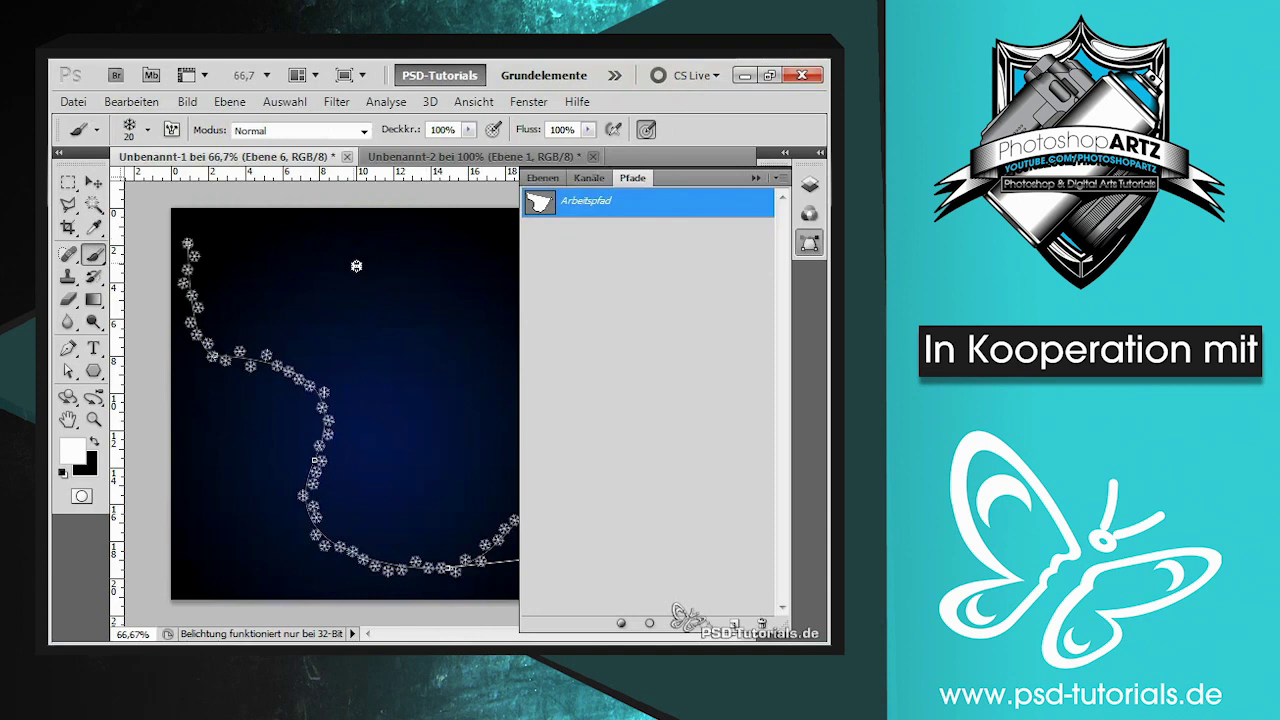
click(756, 177)
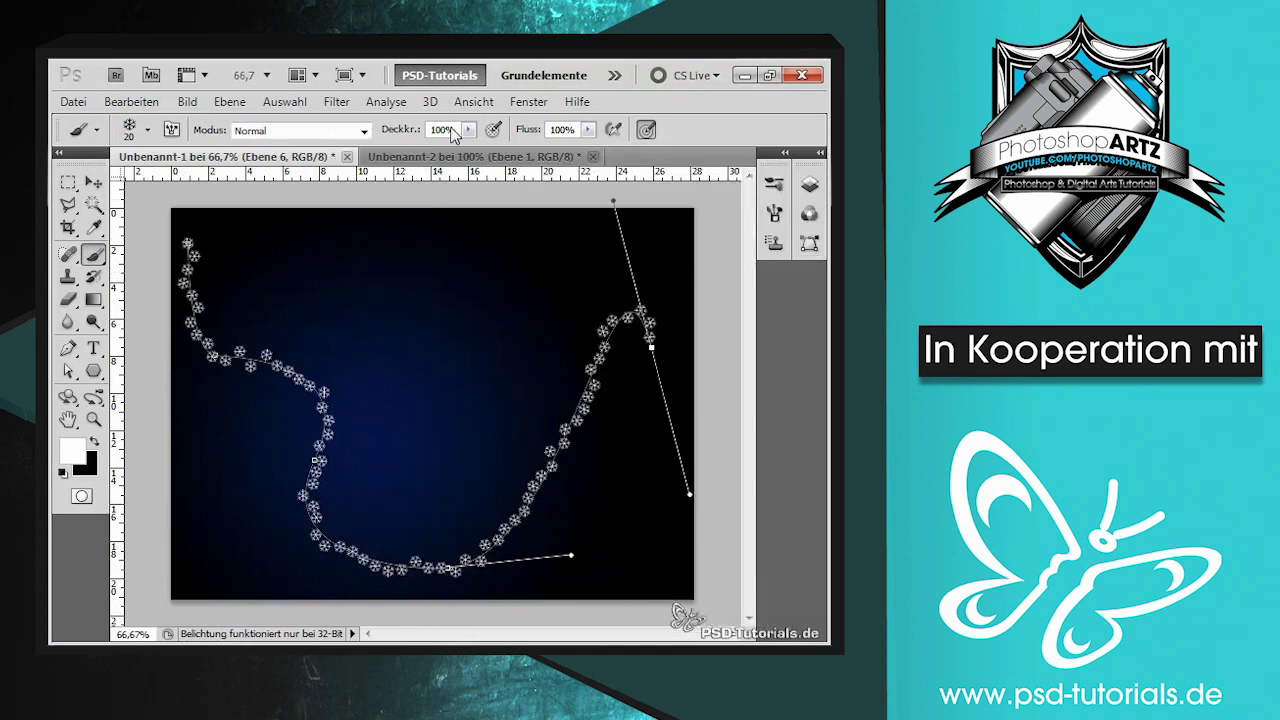
click(810, 184)
click(632, 177)
mouse_move(585, 200)
mouse_down()
mouse_move(724, 501)
mouse_move(762, 623)
mouse_up()
click(753, 177)
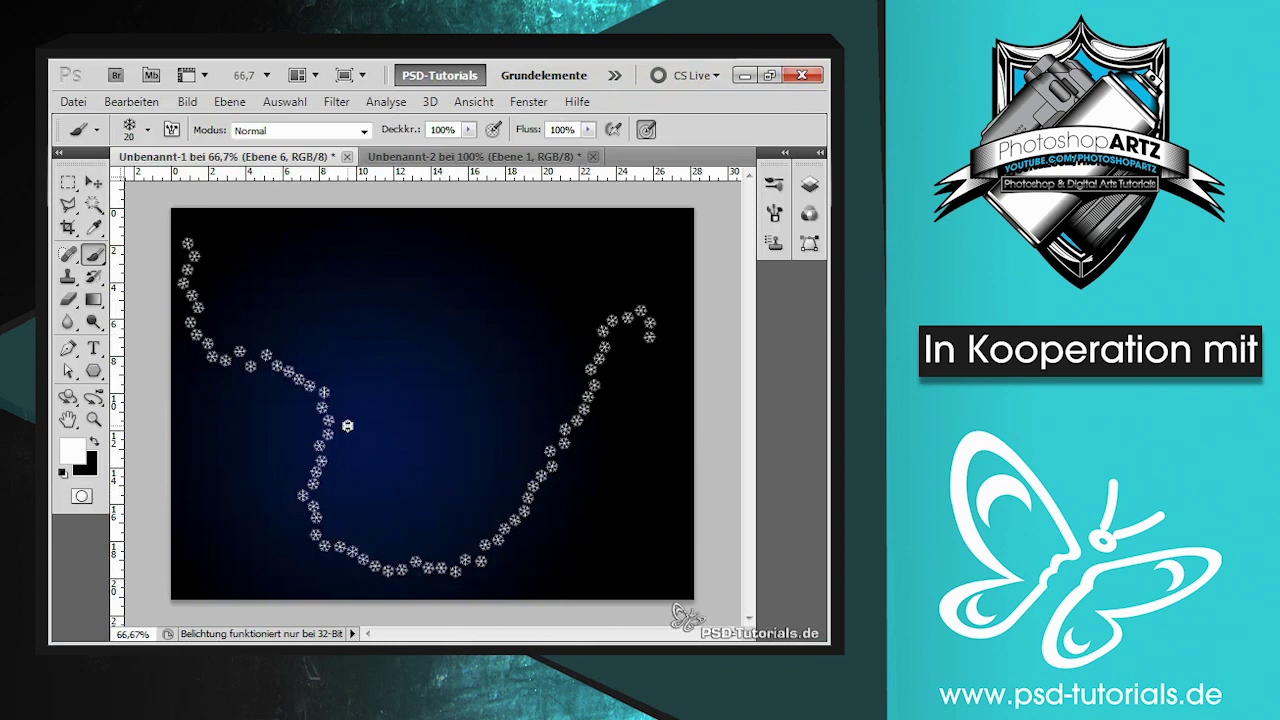
Step: Paint a looping freehand snowflake stroke, then delete all strokes from the layer
right_click(284, 265)
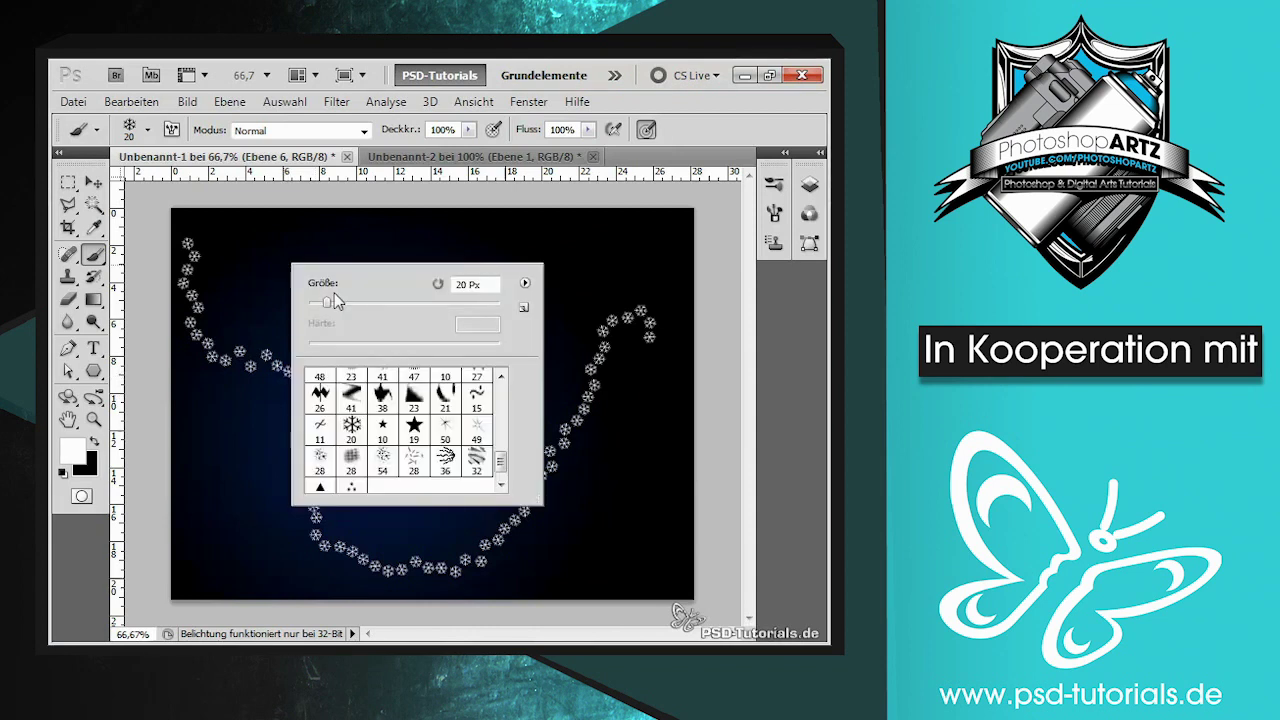
mouse_move(240, 250)
mouse_down()
mouse_move(290, 382)
mouse_move(328, 408)
mouse_up()
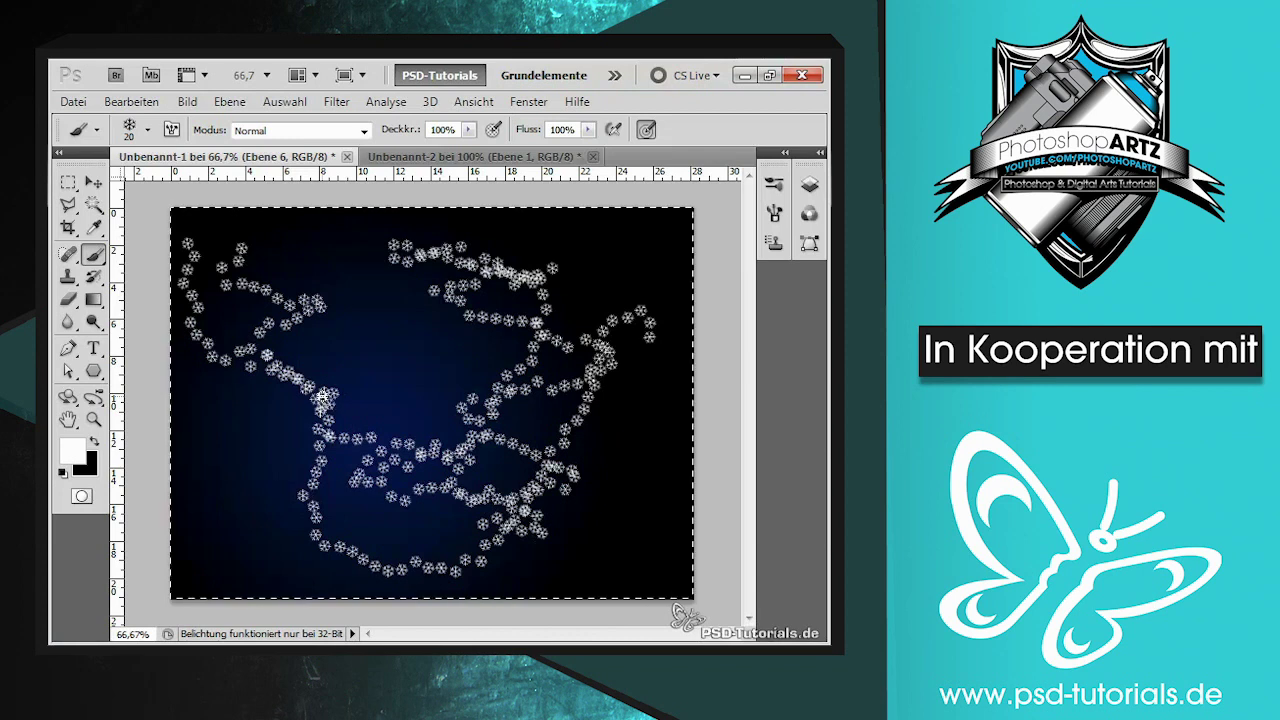
key(Delete)
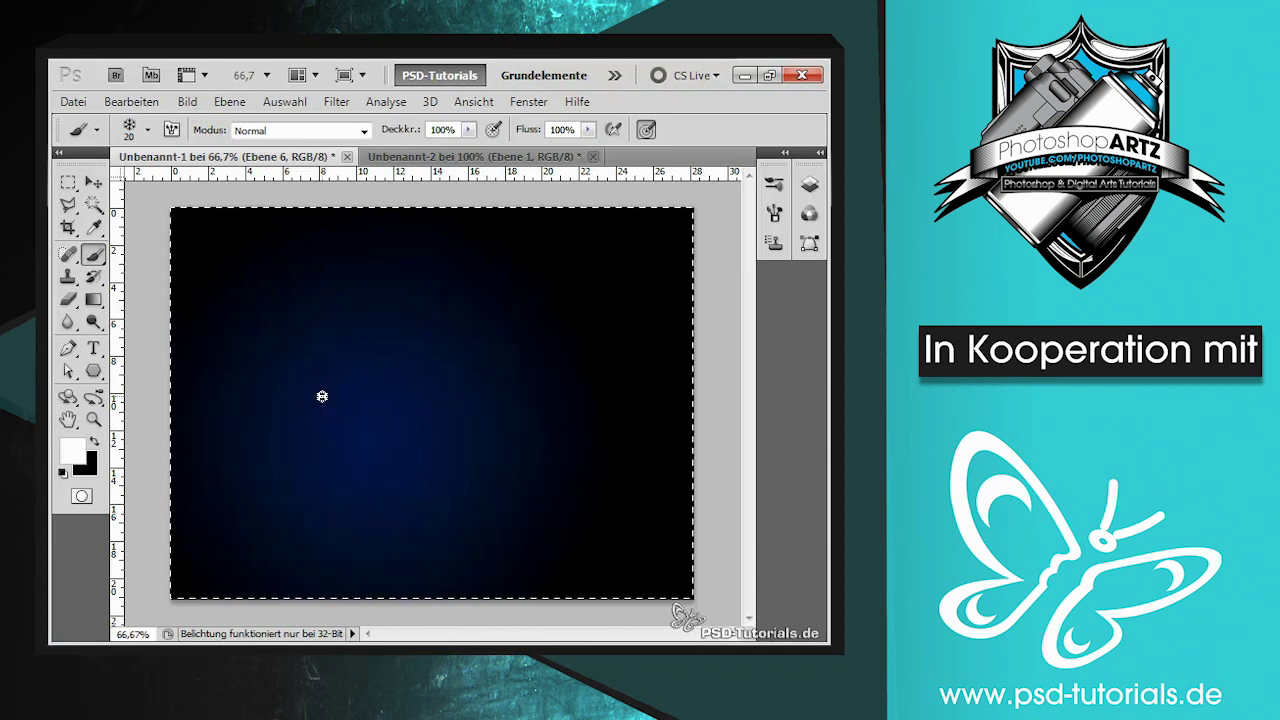
Step: With the Pen tool, place 13 anchors alternating bottom and top across the canvas
click(68, 350)
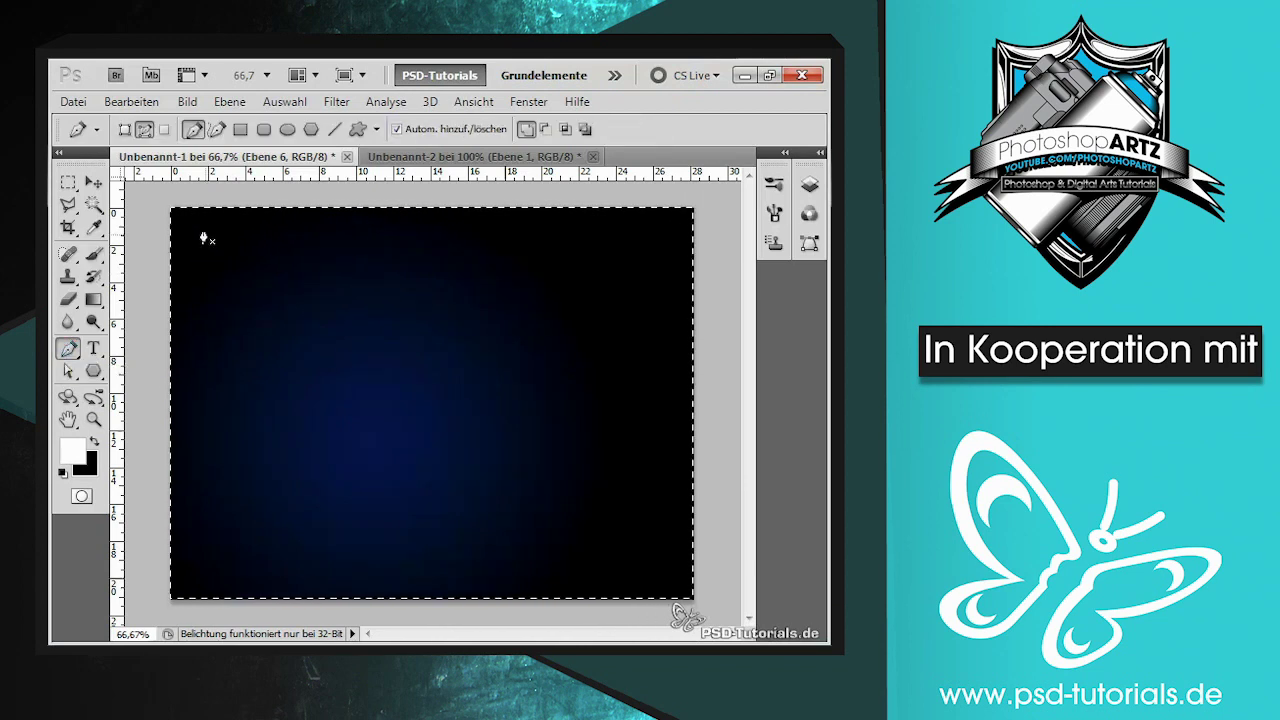
click(206, 588)
click(261, 214)
click(258, 581)
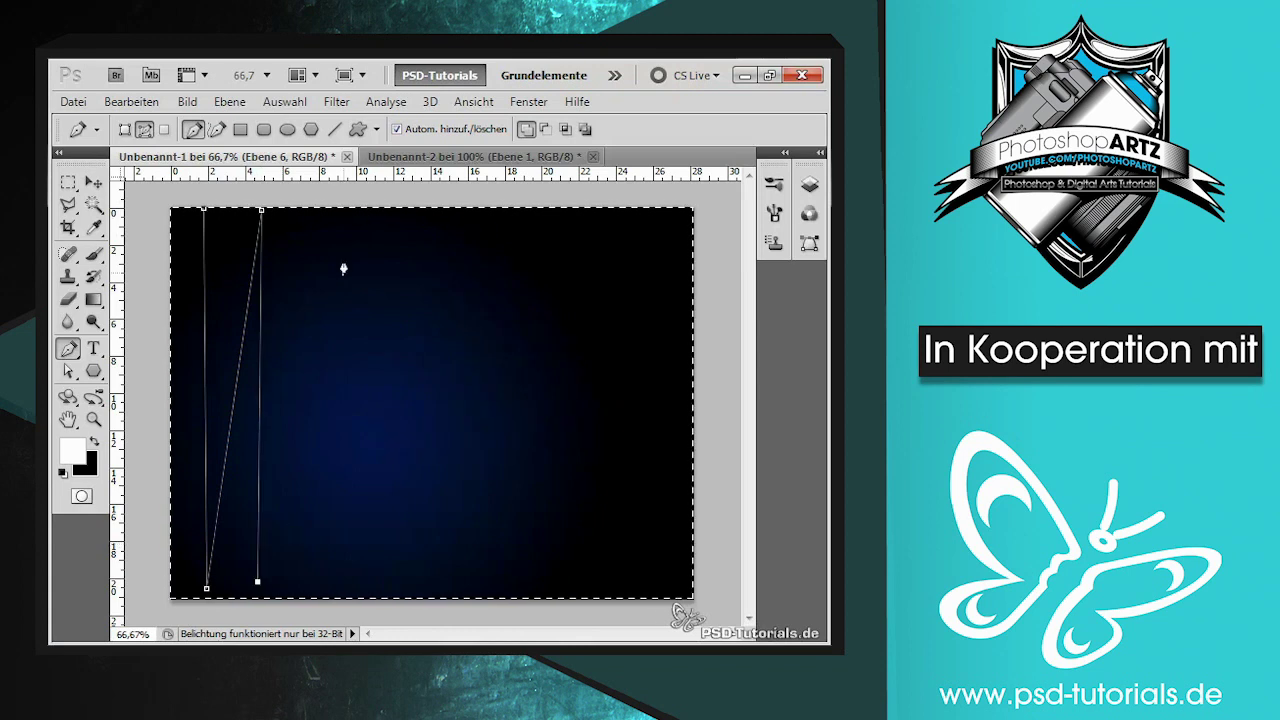
click(316, 209)
click(337, 579)
click(395, 212)
click(428, 567)
click(461, 209)
click(500, 567)
click(541, 212)
click(576, 559)
click(619, 213)
click(675, 571)
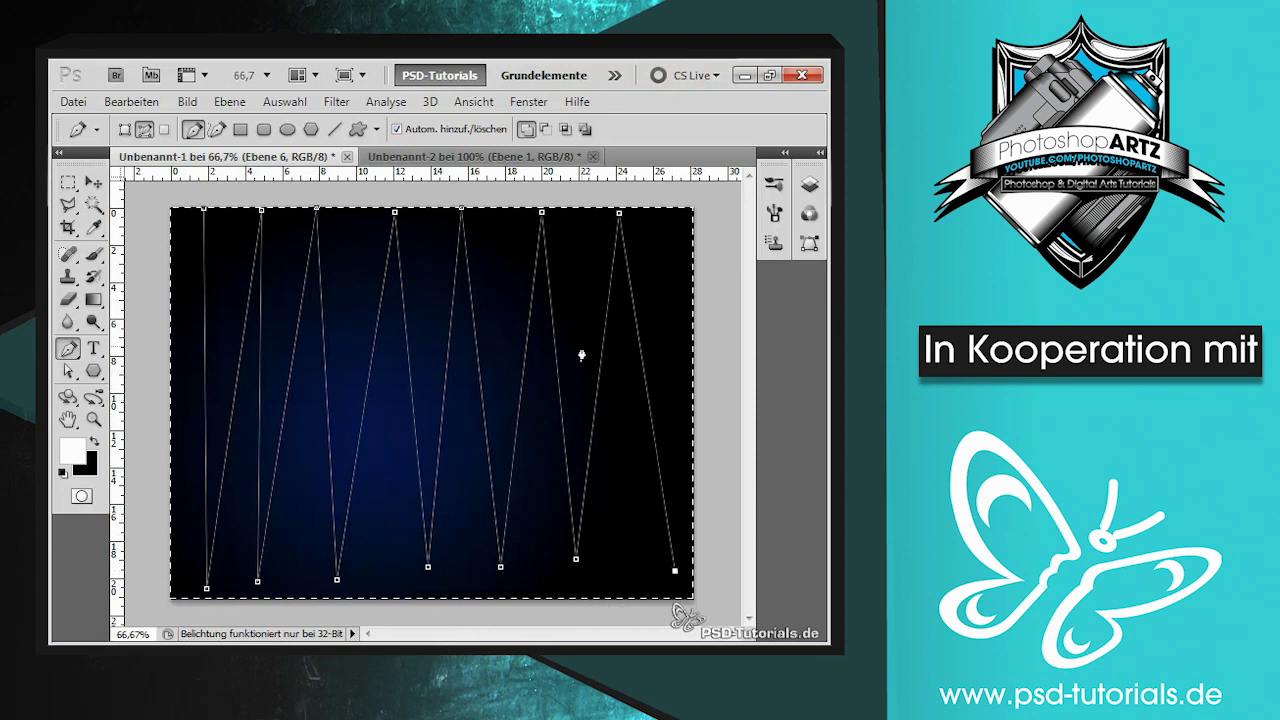
key(F7)
Step: Increase the snowflake brush scattering to 416% with count 3
click(630, 178)
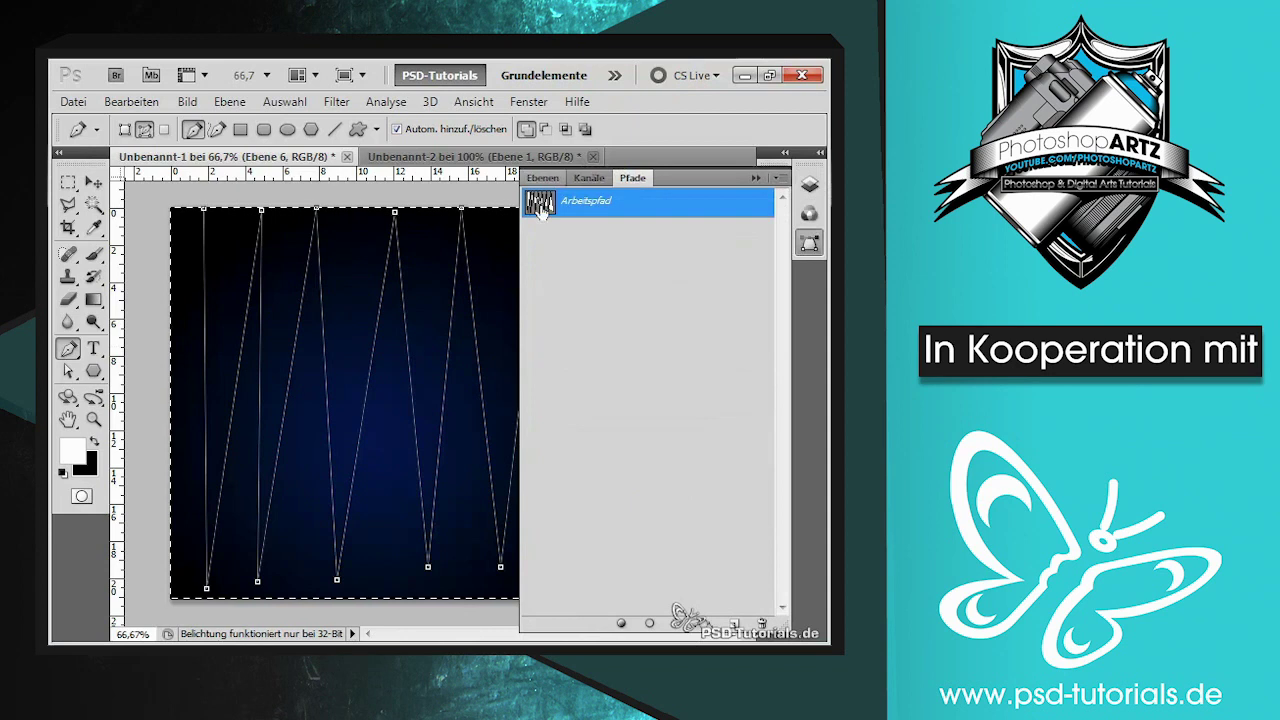
click(94, 254)
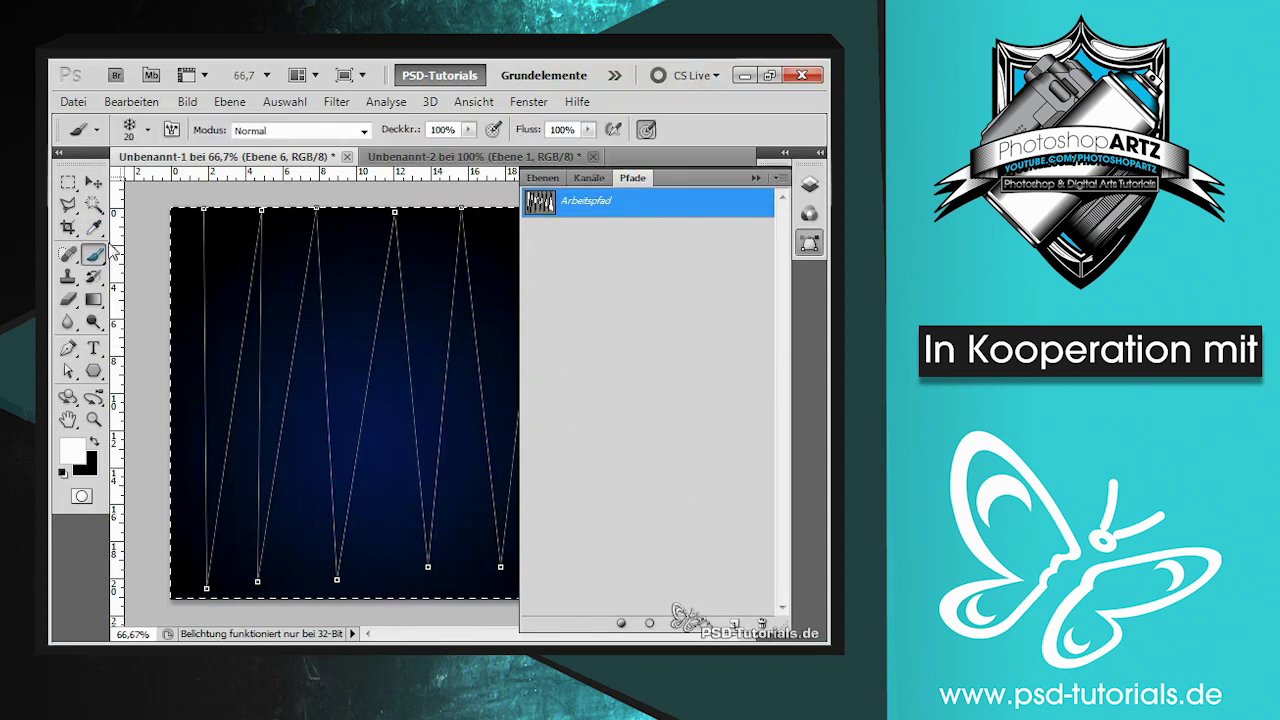
click(171, 130)
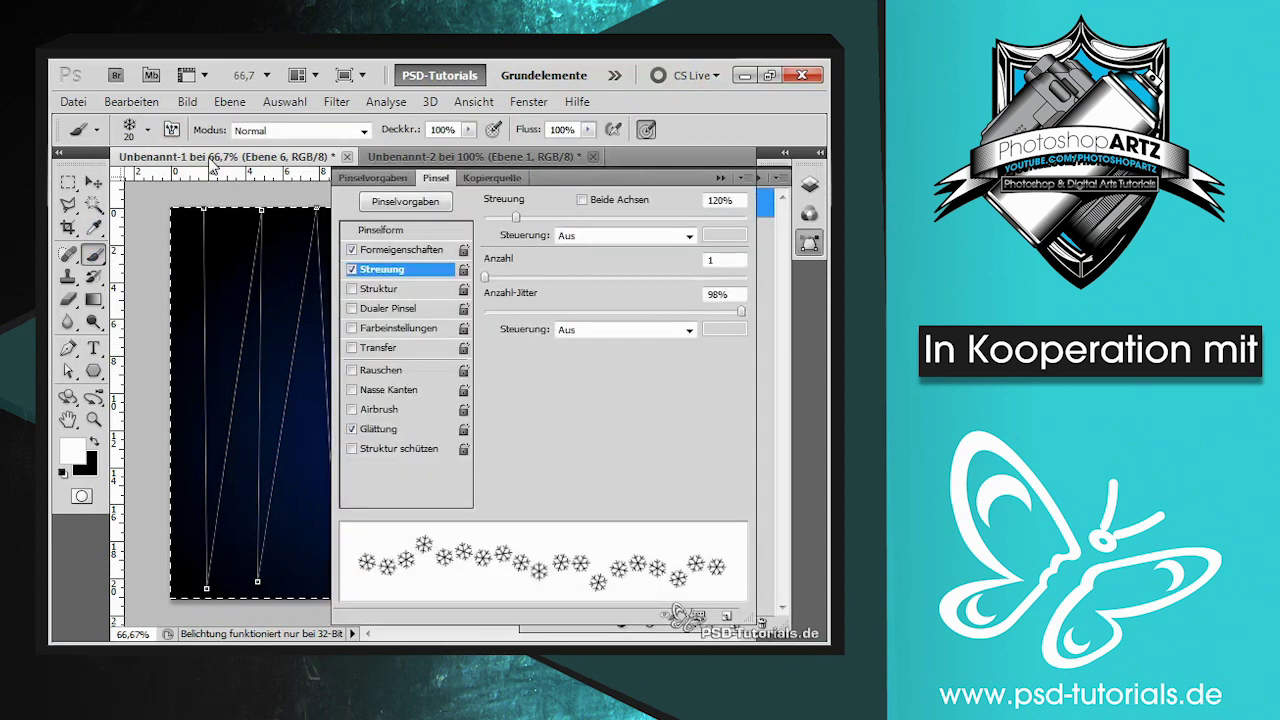
drag(516, 218, 580, 218)
drag(486, 278, 524, 278)
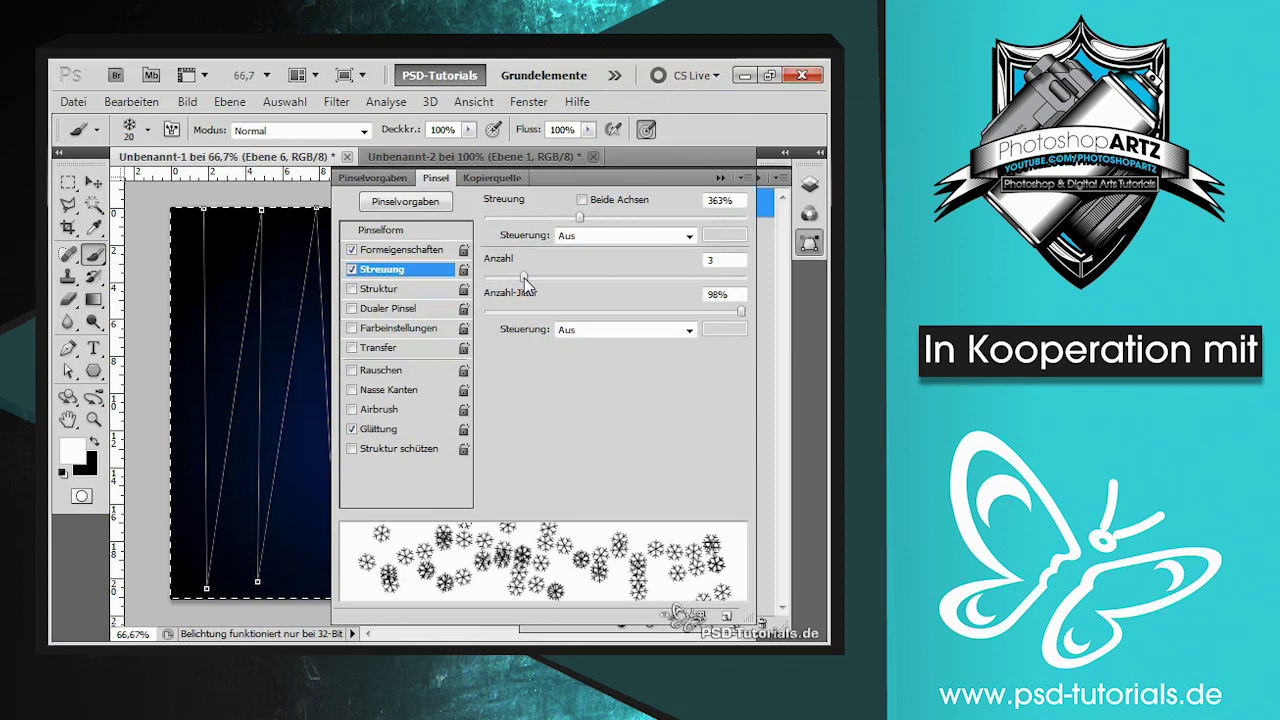
drag(580, 217, 593, 217)
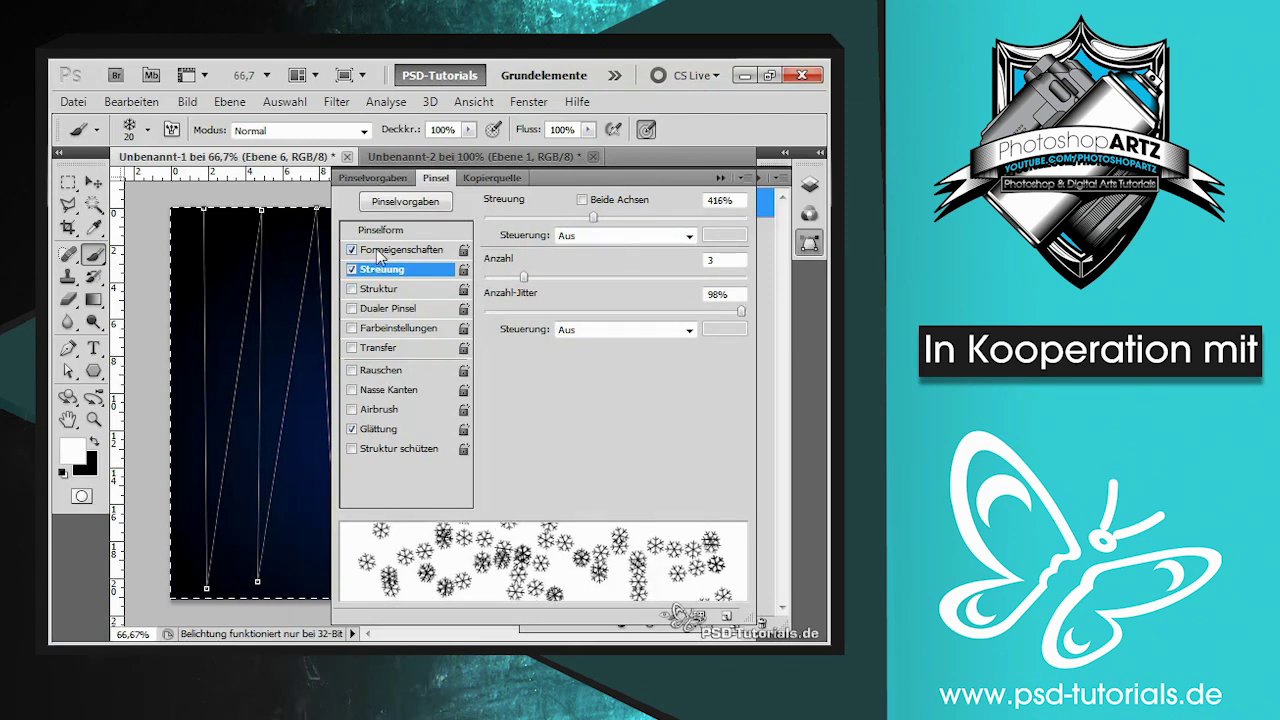
Step: Enable Transfer with about 93% opacity jitter and 27% flow jitter
click(371, 348)
drag(485, 216, 725, 217)
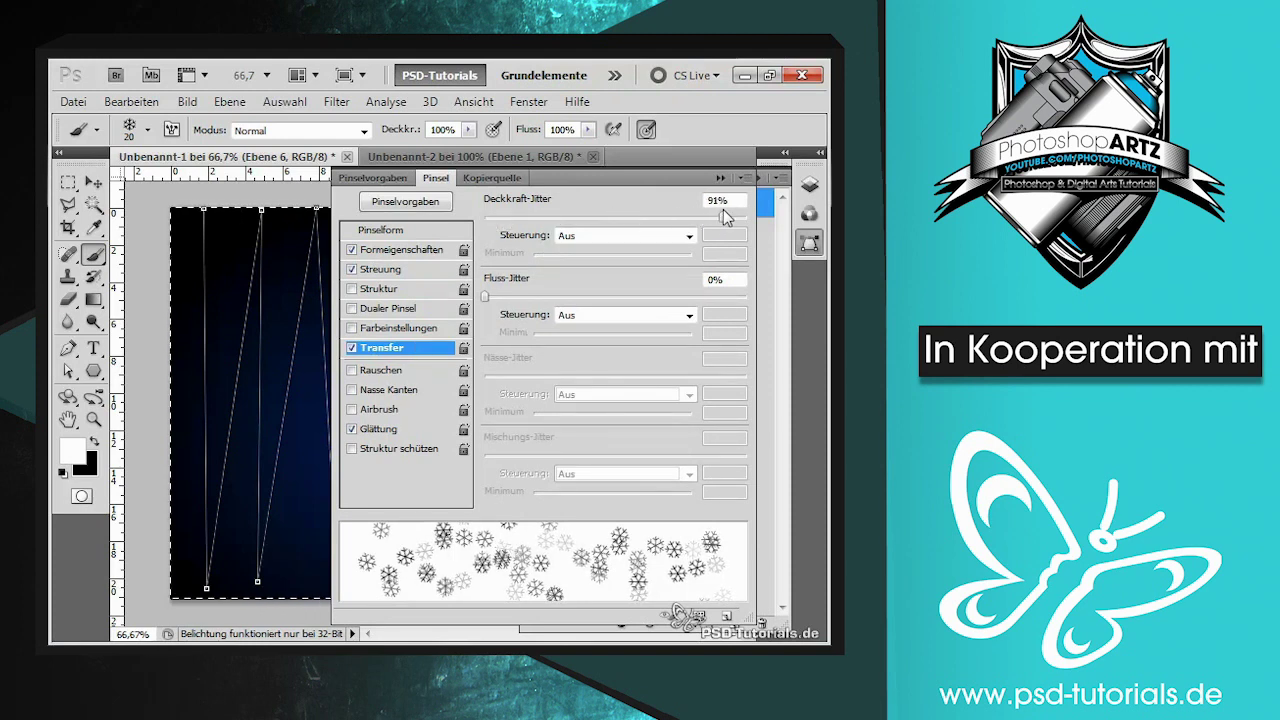
drag(503, 297, 584, 300)
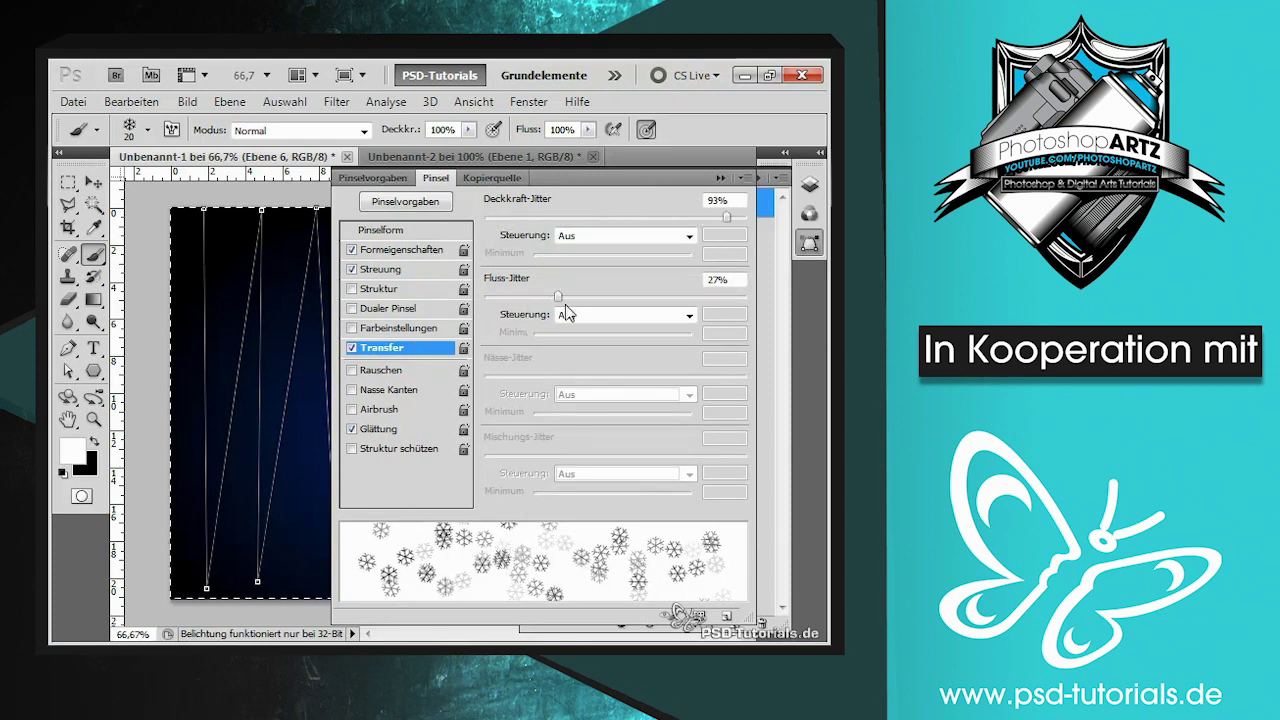
Step: Fill the Arbeitspfad stroke with the snowflake brush via Pfadkontur füllen
click(720, 178)
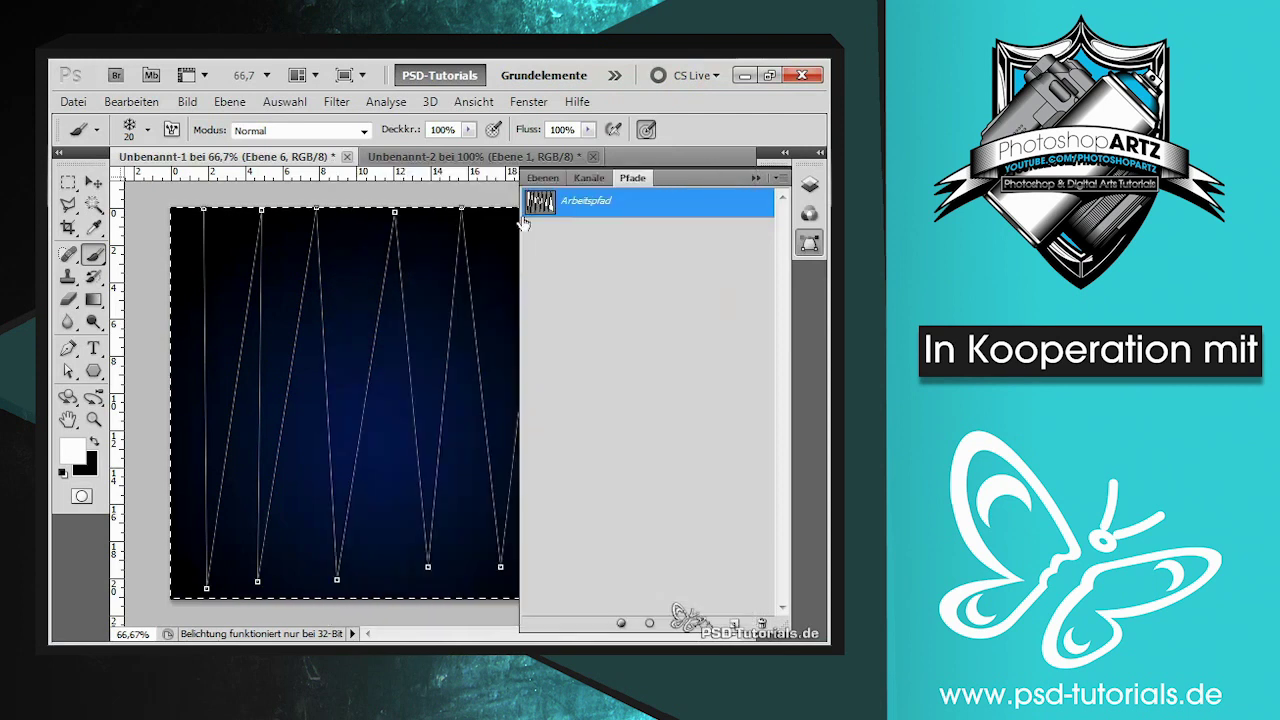
right_click(592, 201)
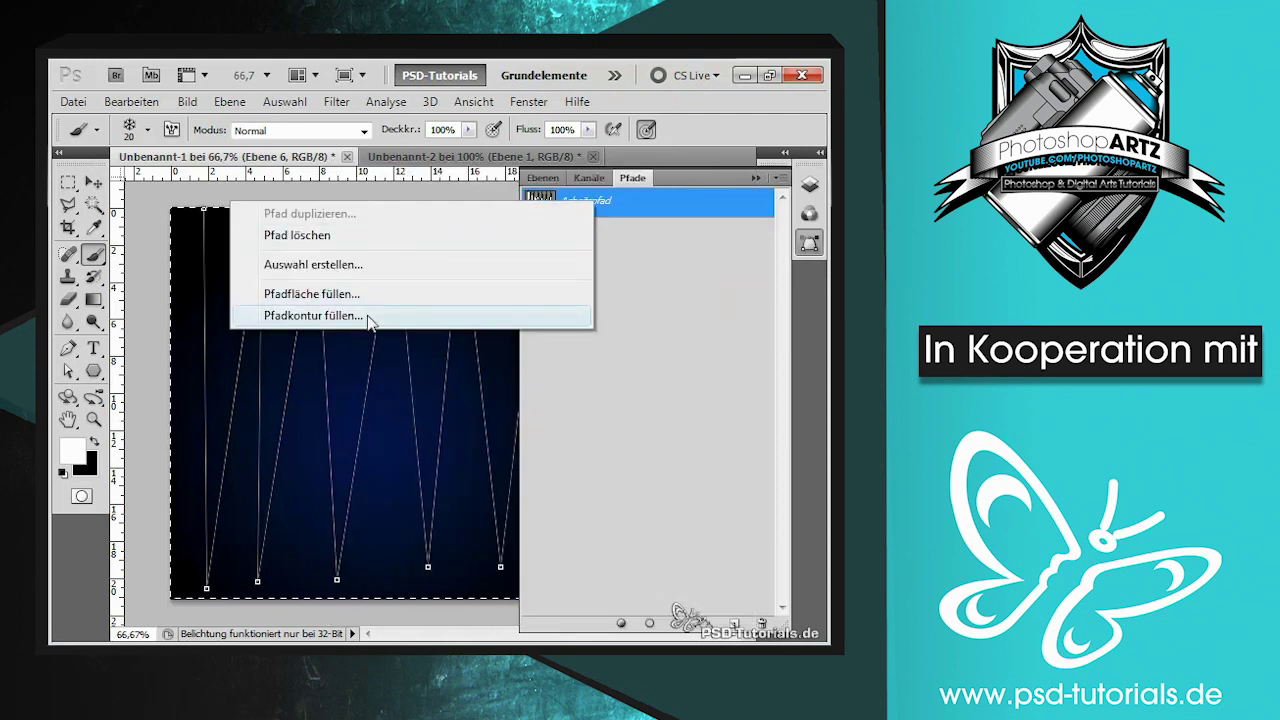
click(368, 316)
click(577, 184)
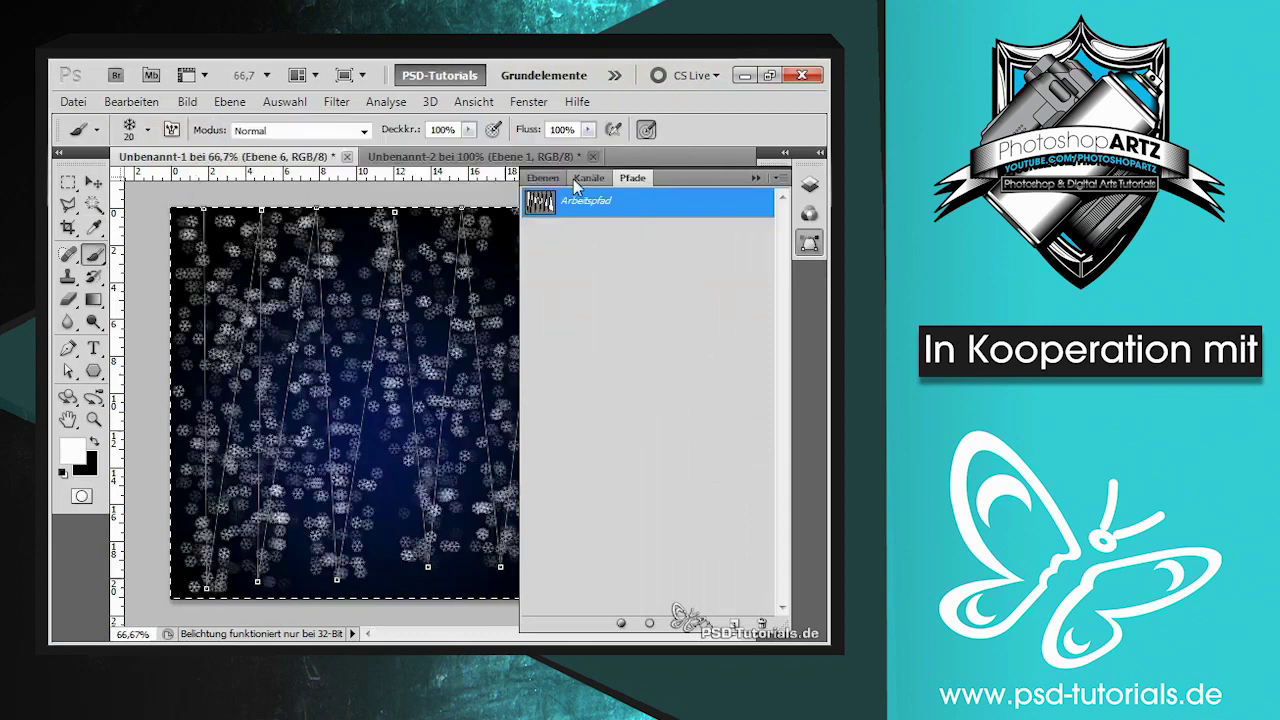
click(755, 177)
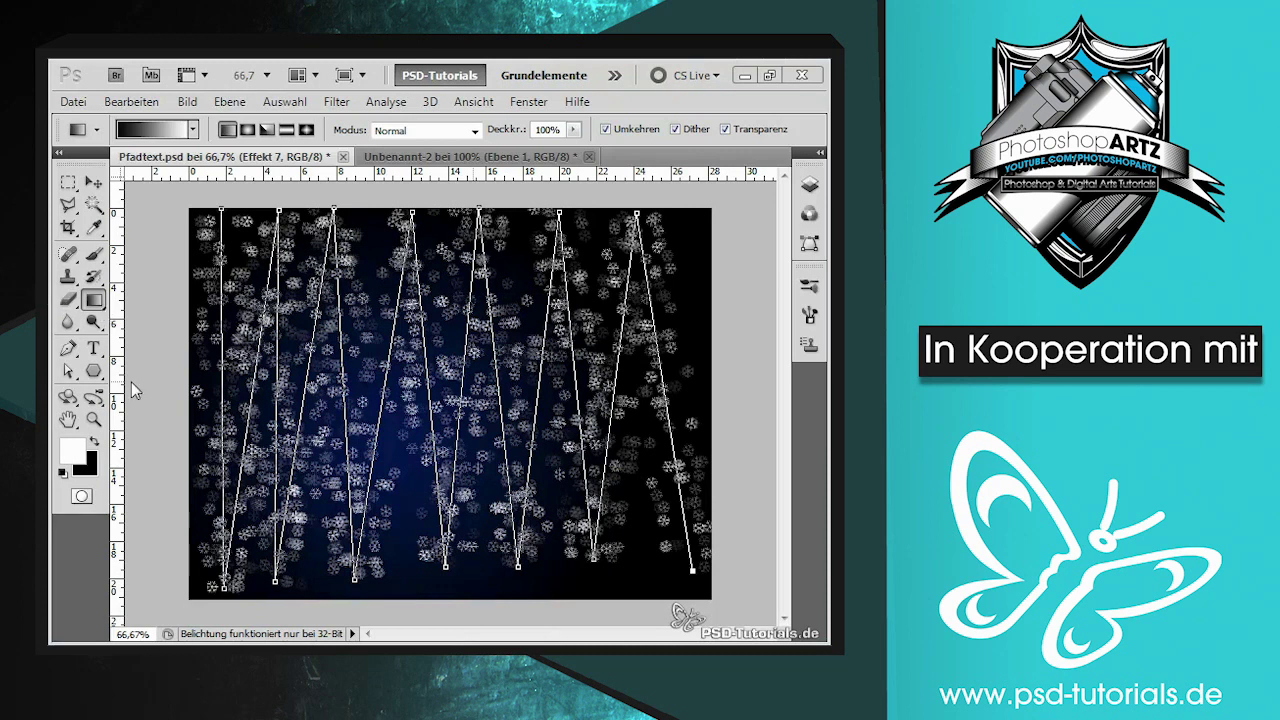
Step: Create a new layer group named Effekt 8 and hide the Effekt 7 group
click(93, 371)
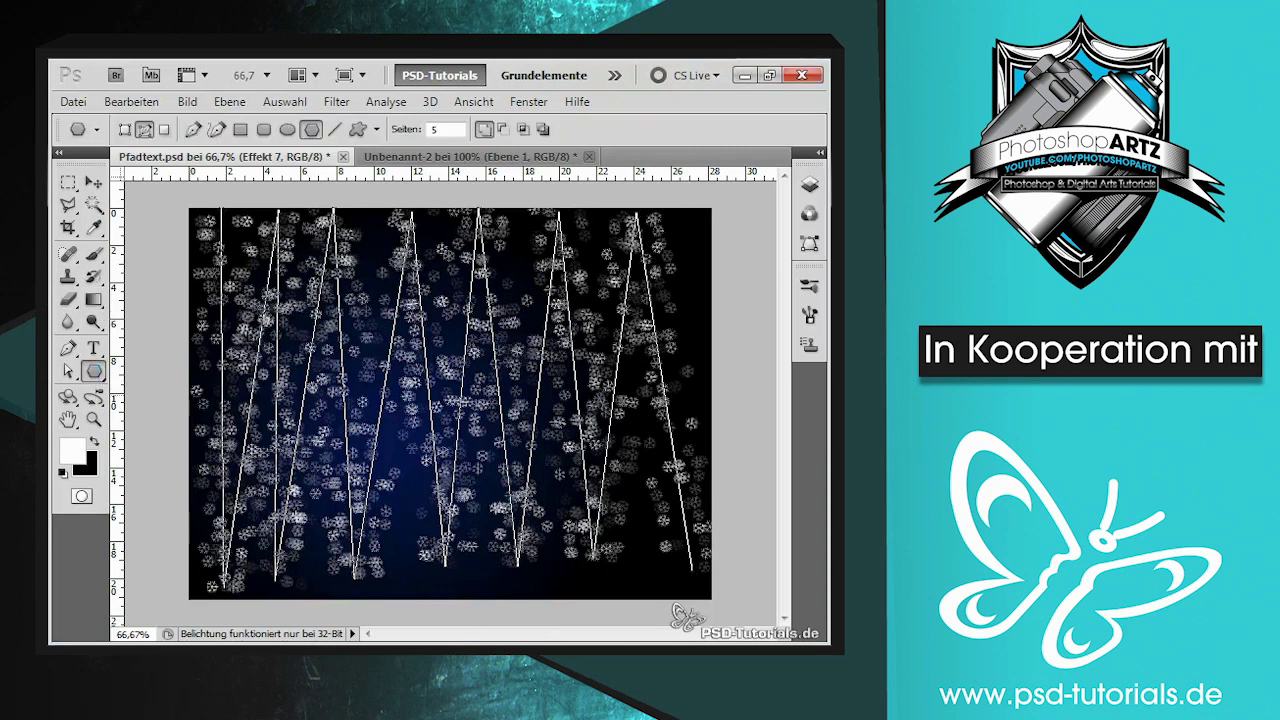
key(F7)
click(552, 247)
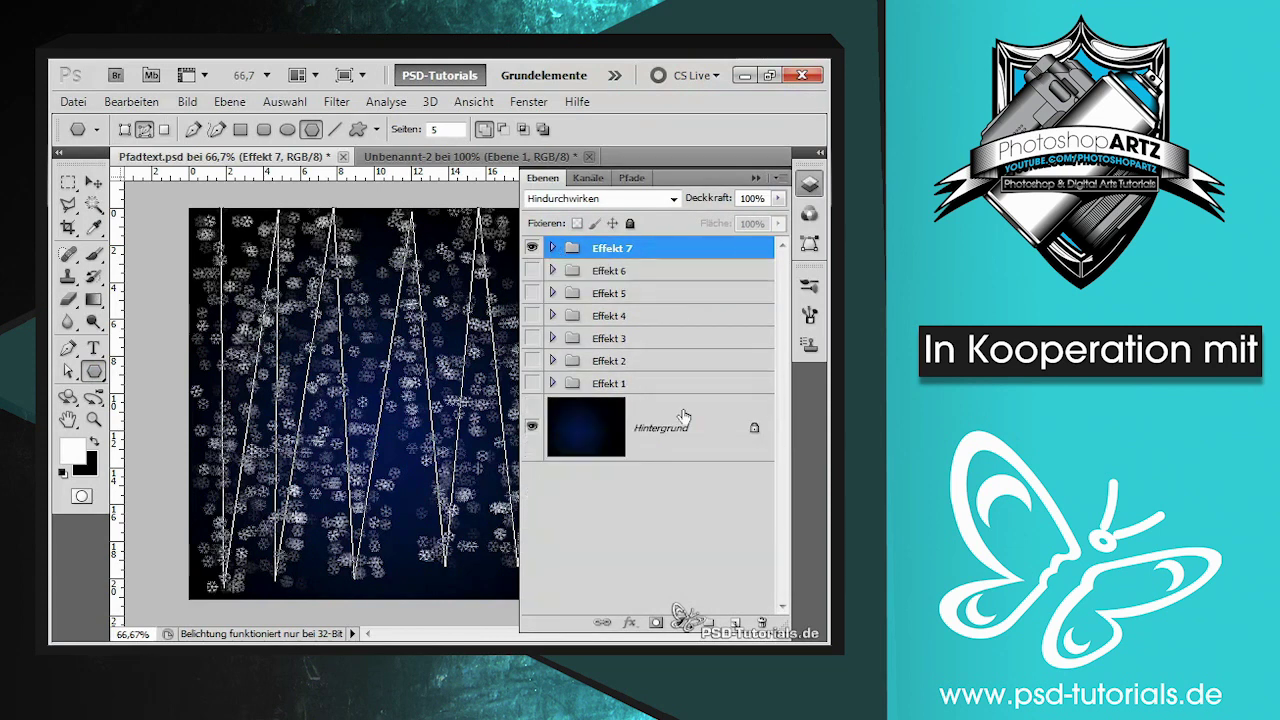
click(712, 621)
alt+double_click(603, 248)
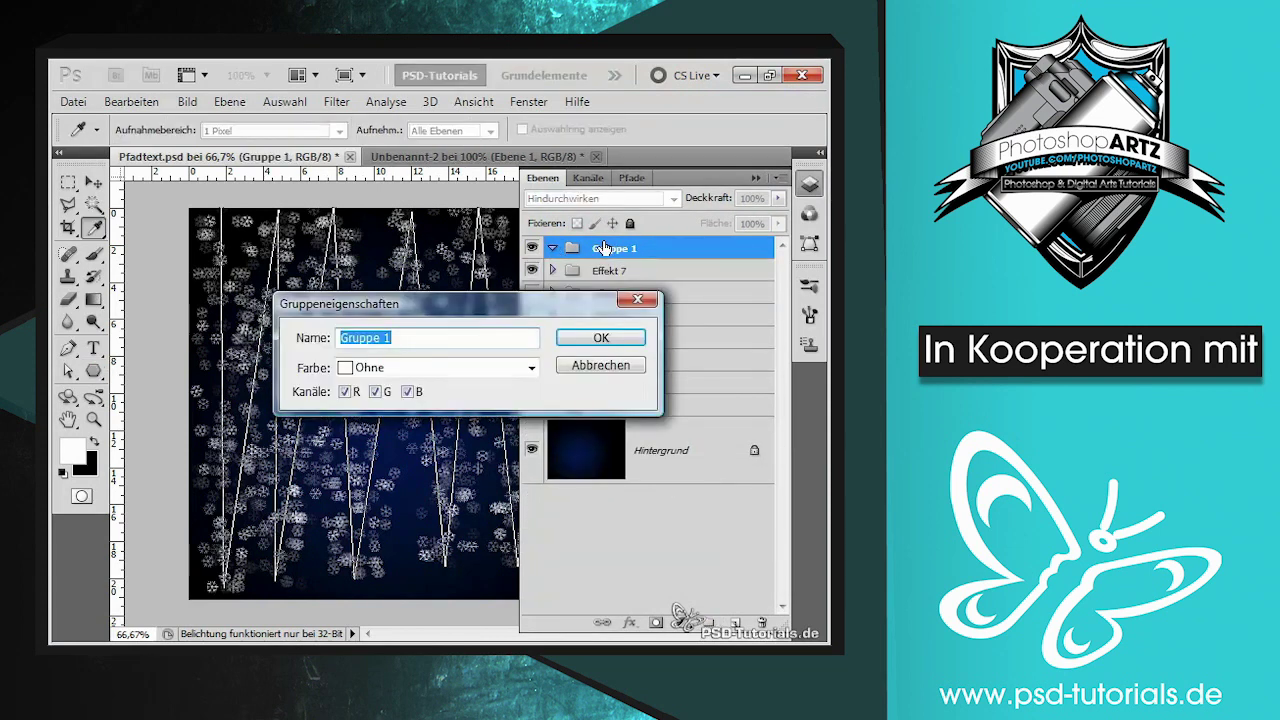
text(Effekt 8)
key(Return)
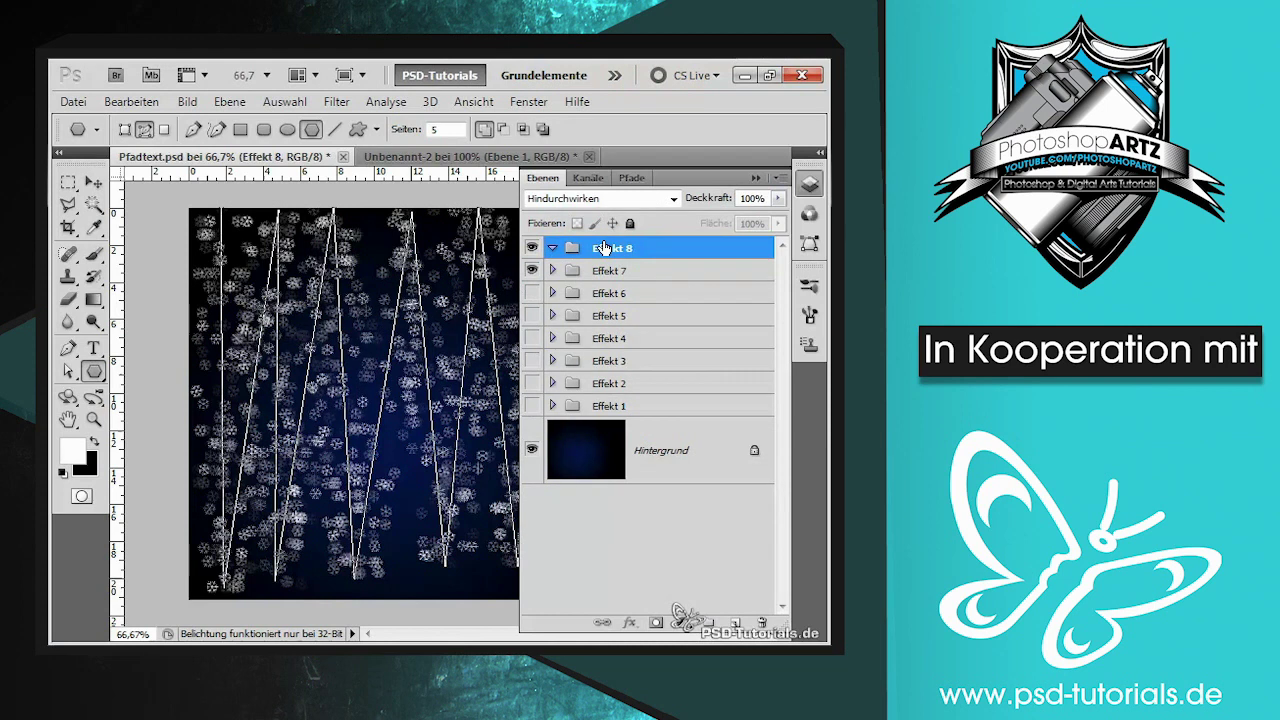
click(531, 270)
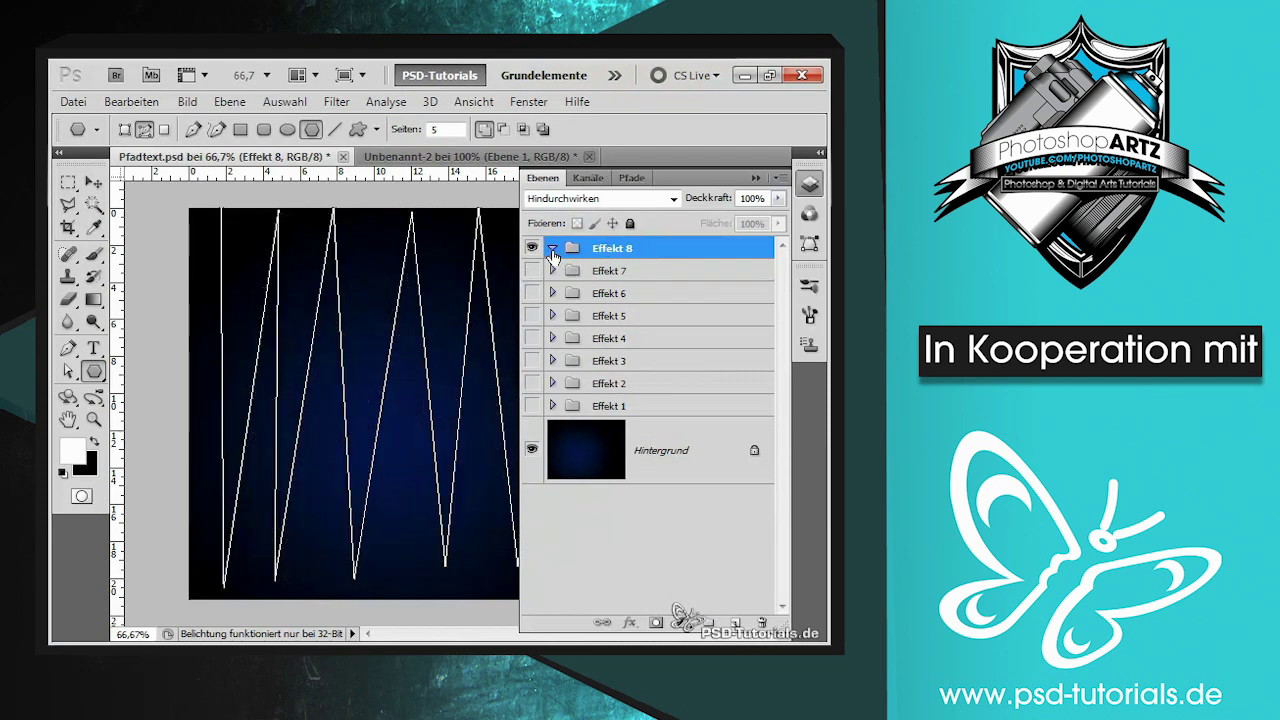
Step: Delete the zigzag Arbeitspfad from the Pfade panel
click(636, 178)
drag(573, 222, 762, 623)
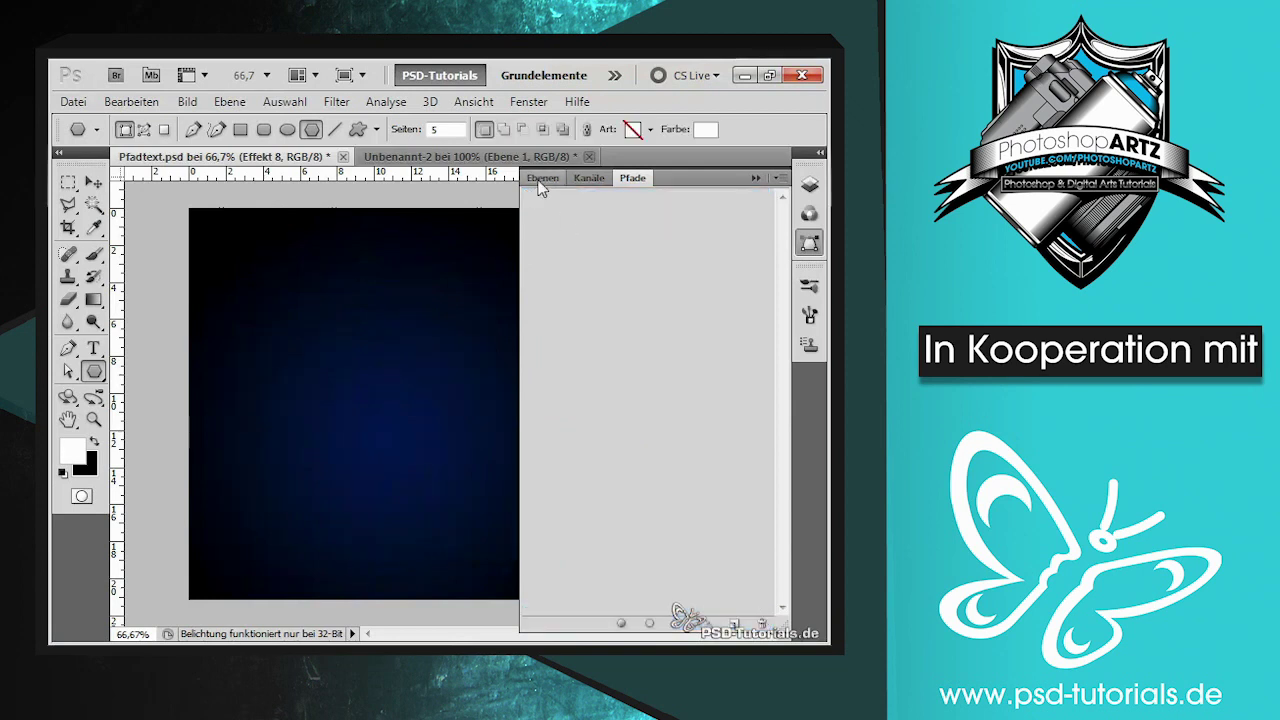
click(540, 178)
click(756, 177)
Step: Select the Custom Shape Tool set to draw paths instead of shape layers
click(92, 370)
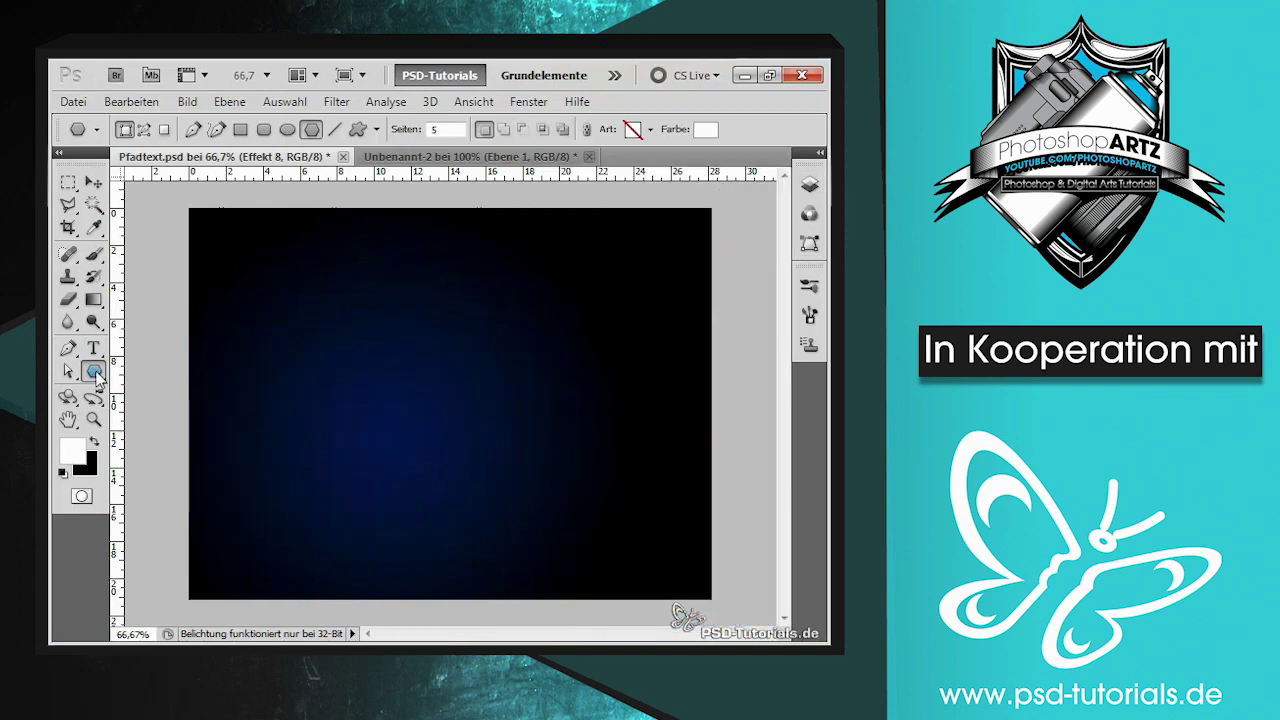
right_click(97, 378)
click(180, 468)
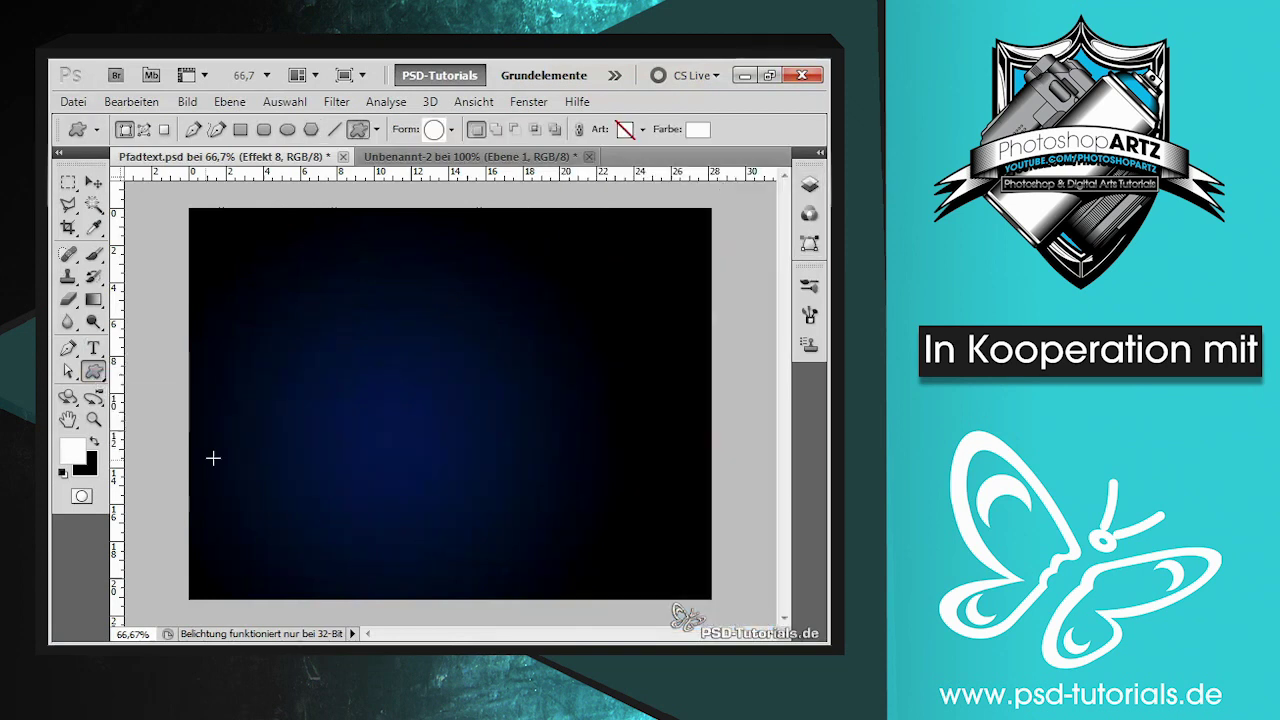
click(144, 131)
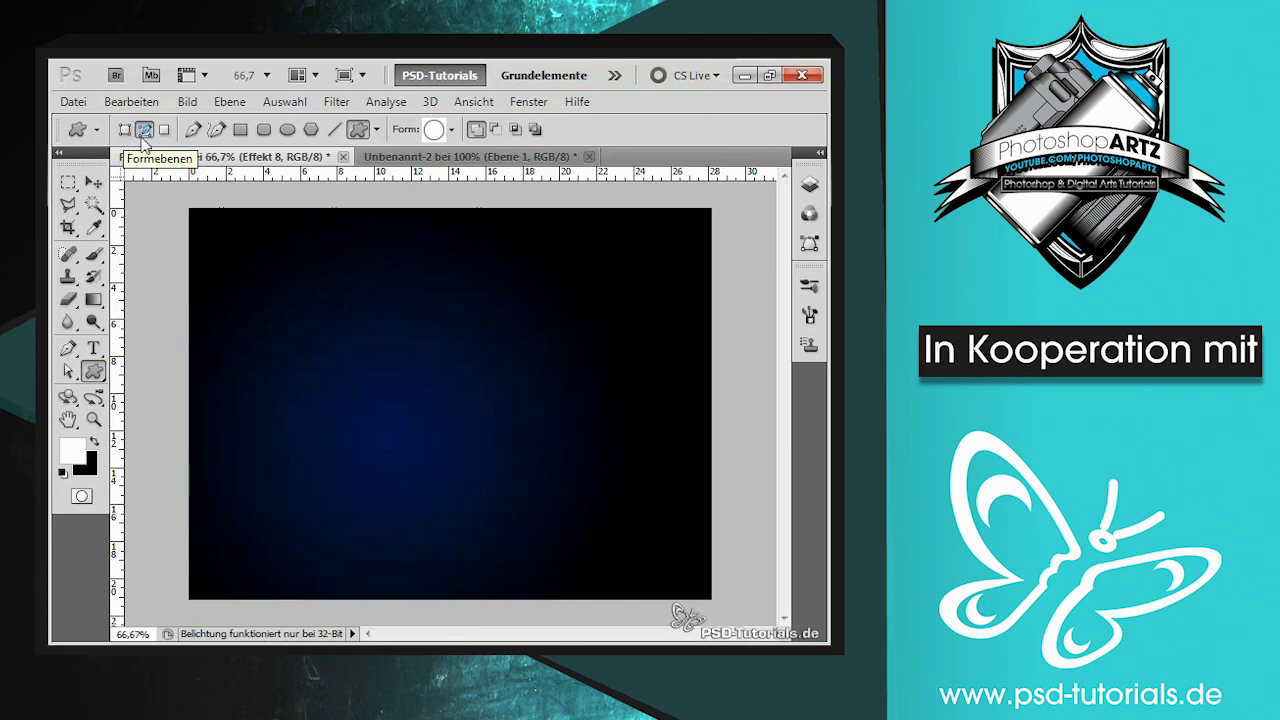
Step: Choose the heart shape and draw a large heart path across the canvas centre
click(452, 130)
mouse_move(747, 178)
mouse_down()
mouse_move(758, 203)
mouse_move(766, 176)
mouse_up()
click(771, 163)
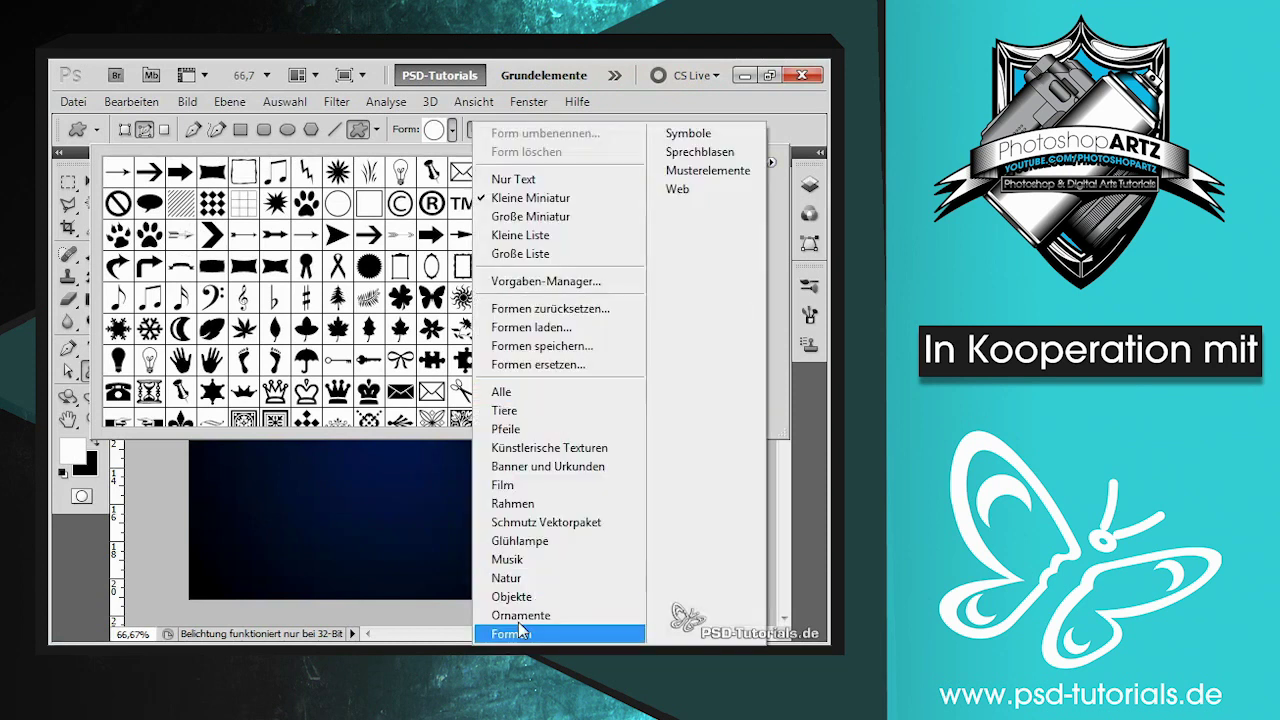
key(Escape)
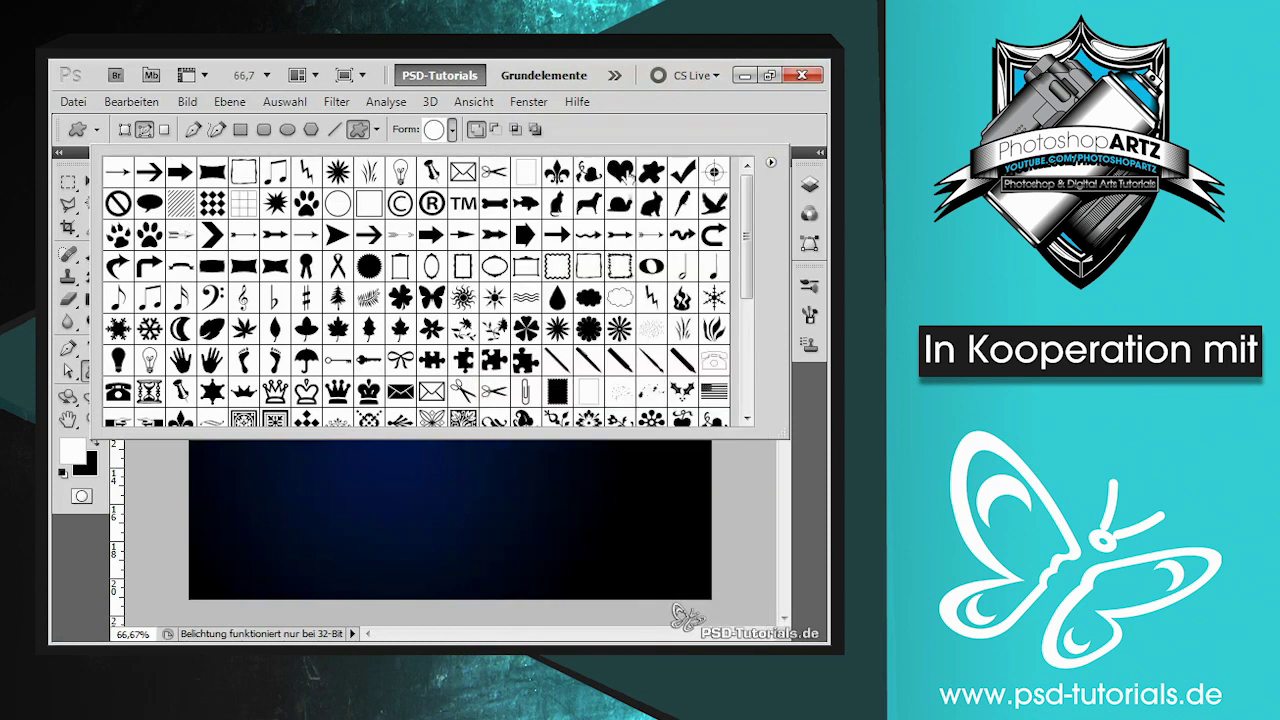
double_click(620, 172)
drag(334, 338, 602, 562)
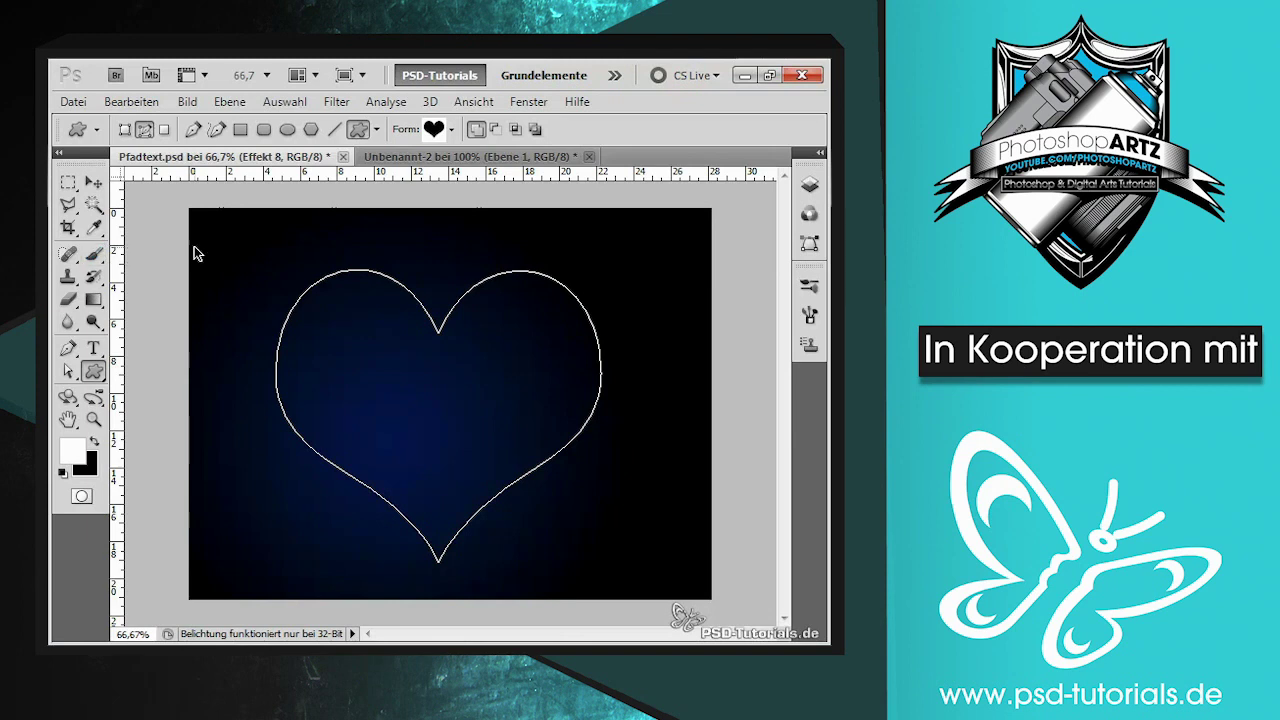
key(ctrl+n)
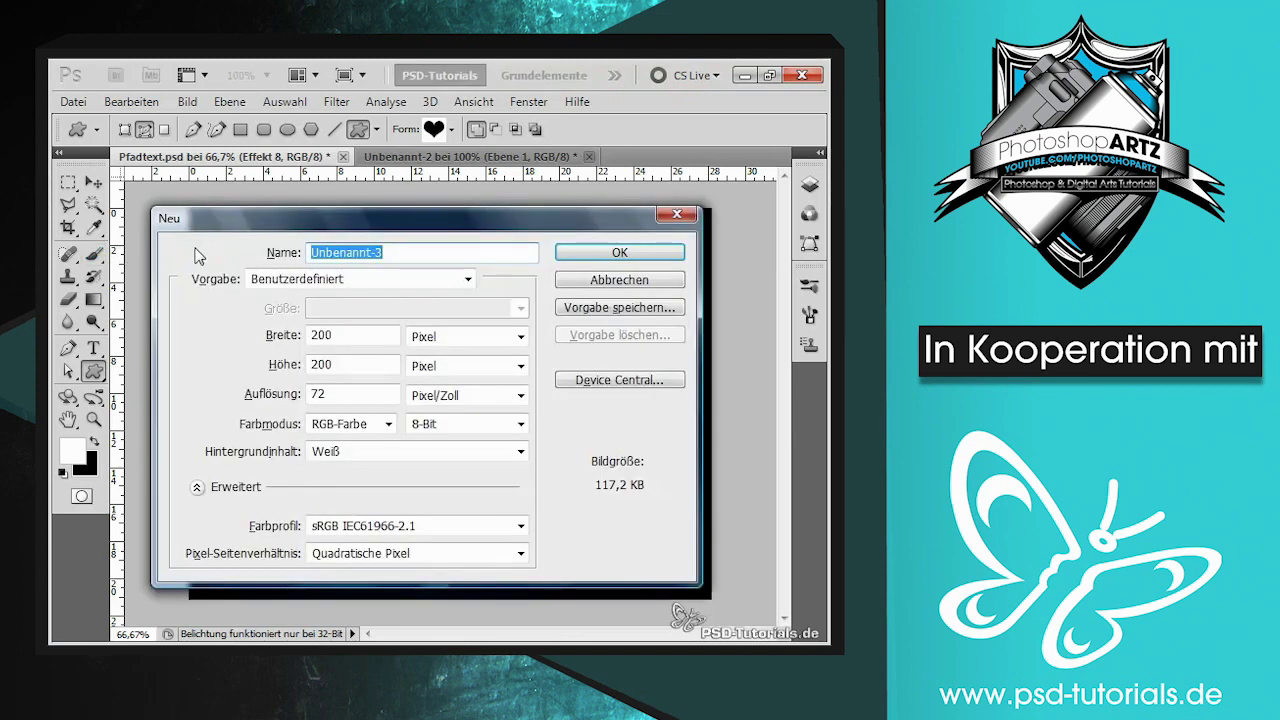
Step: In a new 200×200 px document, draw a filled black heart on a new layer
key(Return)
drag(386, 340, 540, 491)
key(ctrl+z)
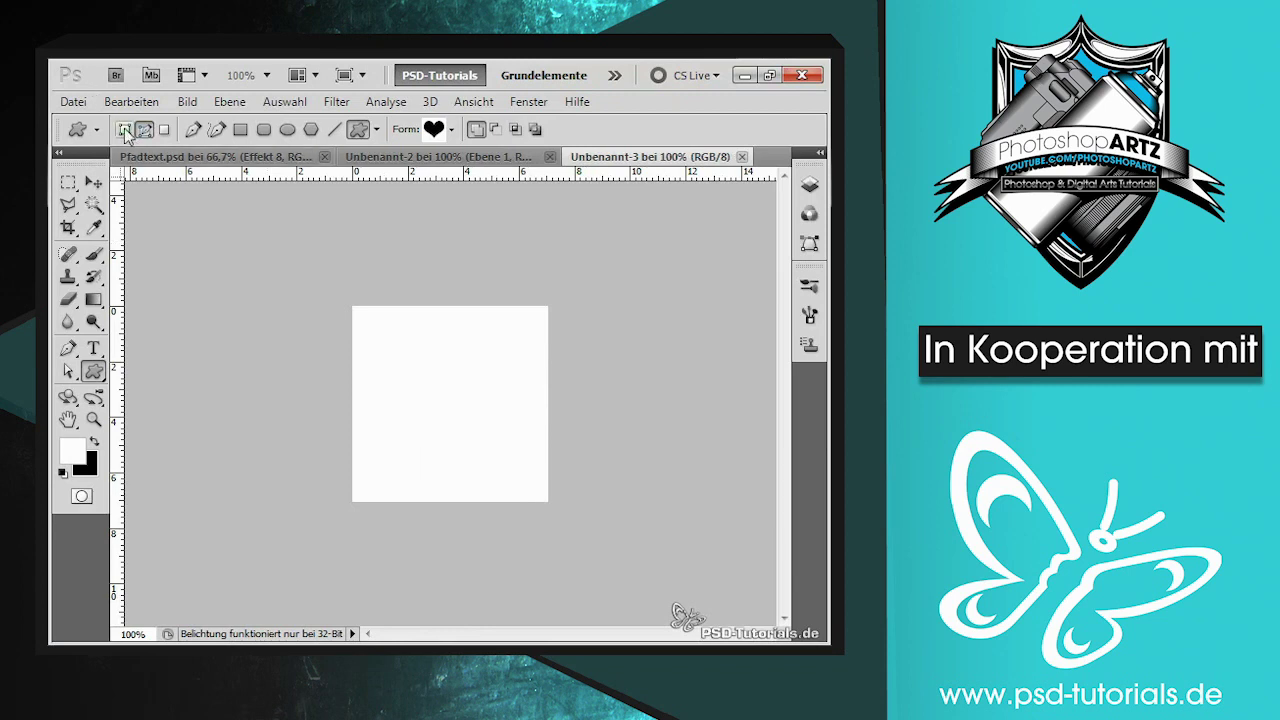
click(124, 129)
click(165, 131)
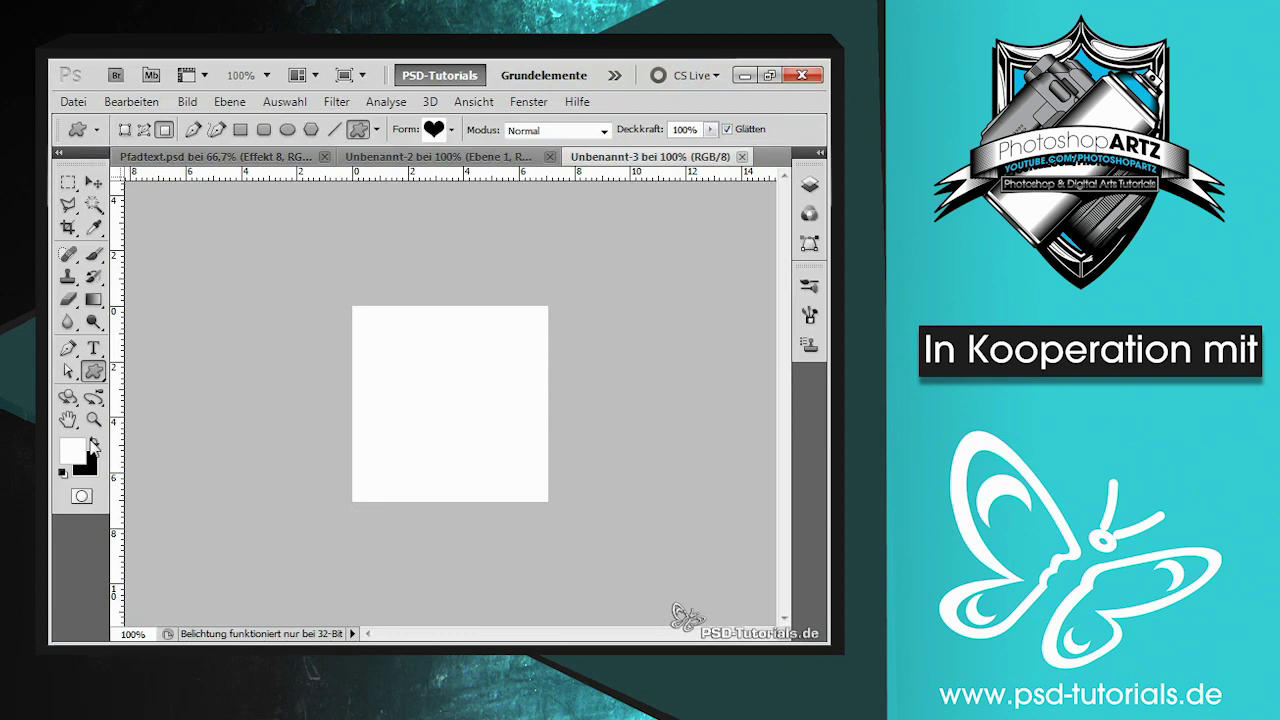
key(d)
key(F7)
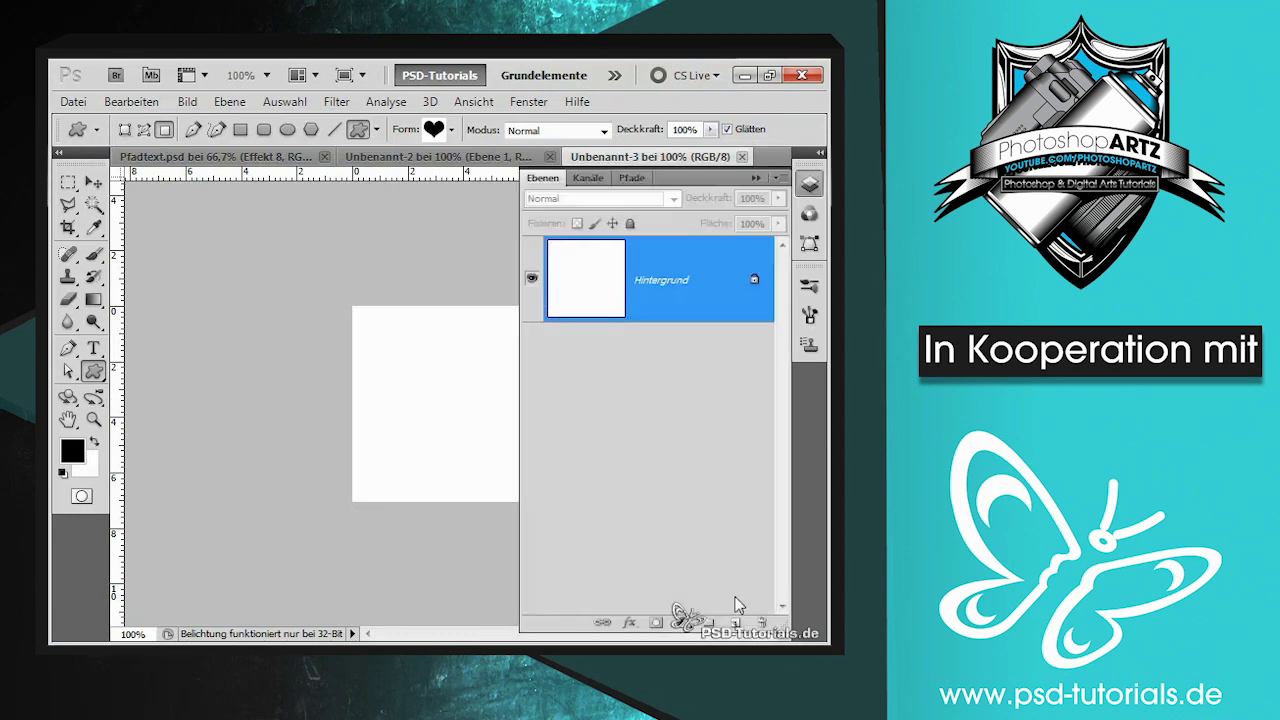
key(ctrl+shift+alt+n)
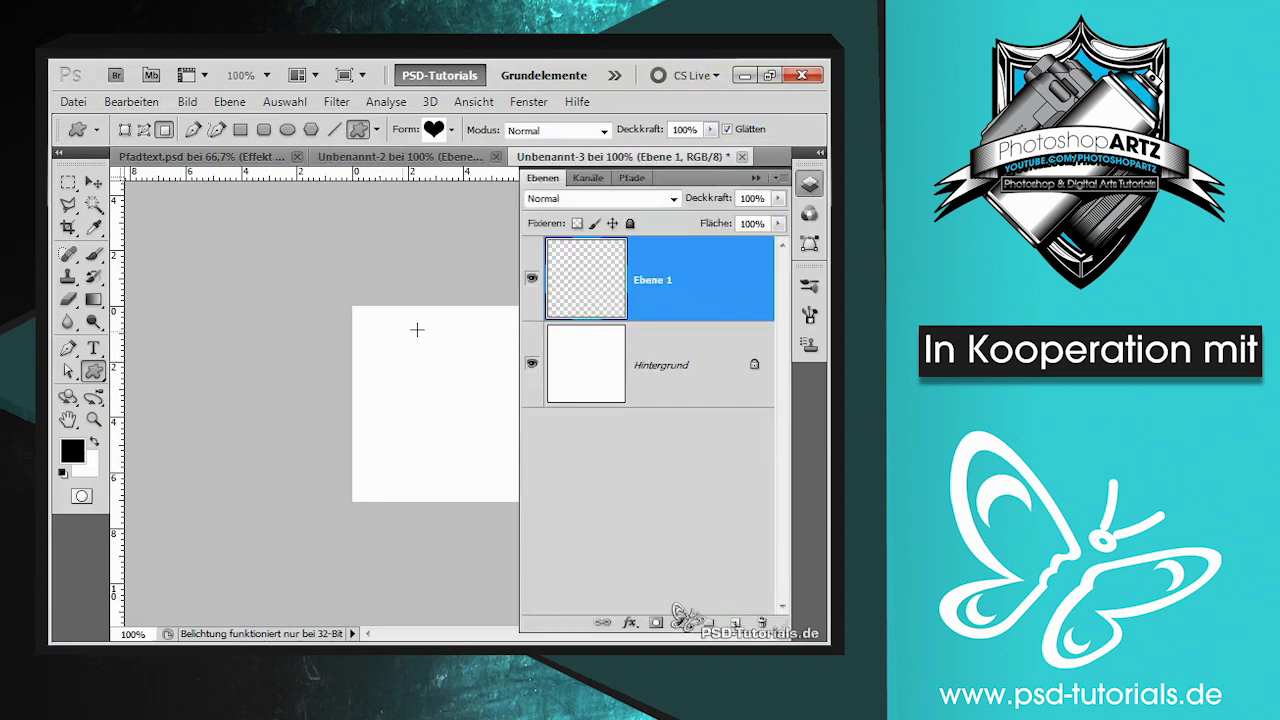
click(756, 178)
drag(373, 326, 534, 490)
Step: Hide Hintergrund, define the heart as brush 'Herz', and return to Pfadtext.psd
key(F7)
click(531, 364)
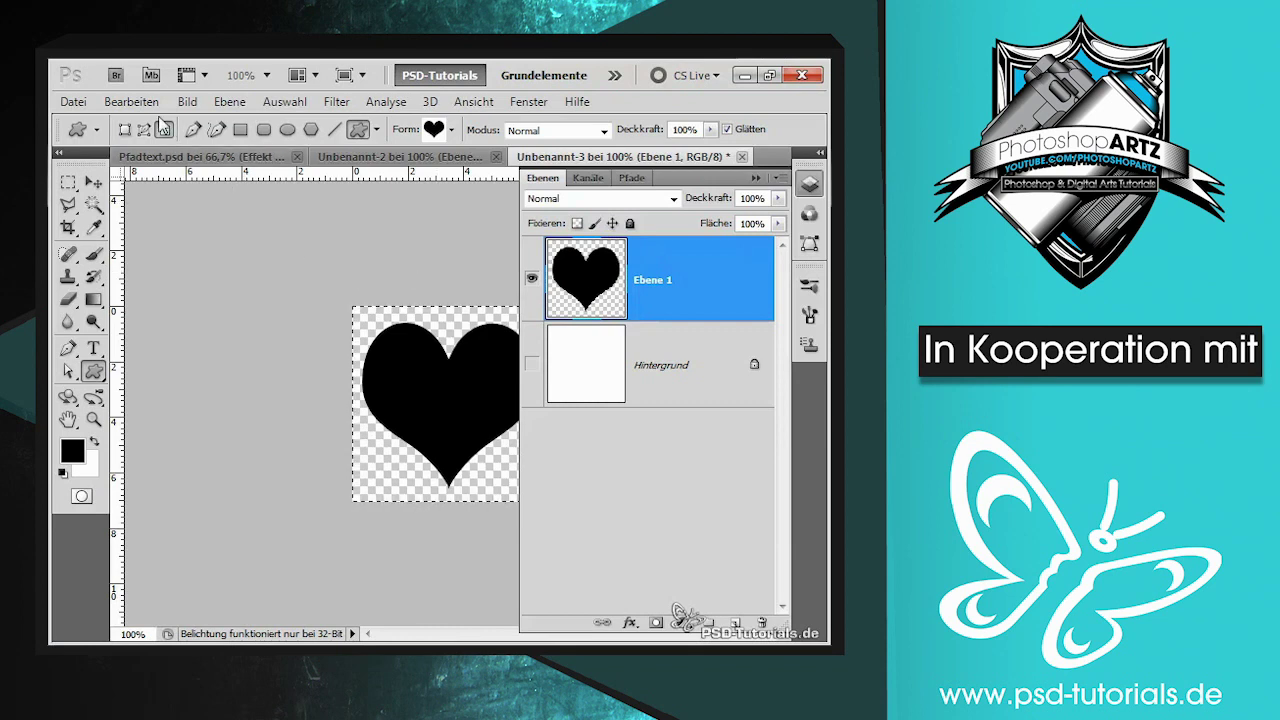
click(131, 101)
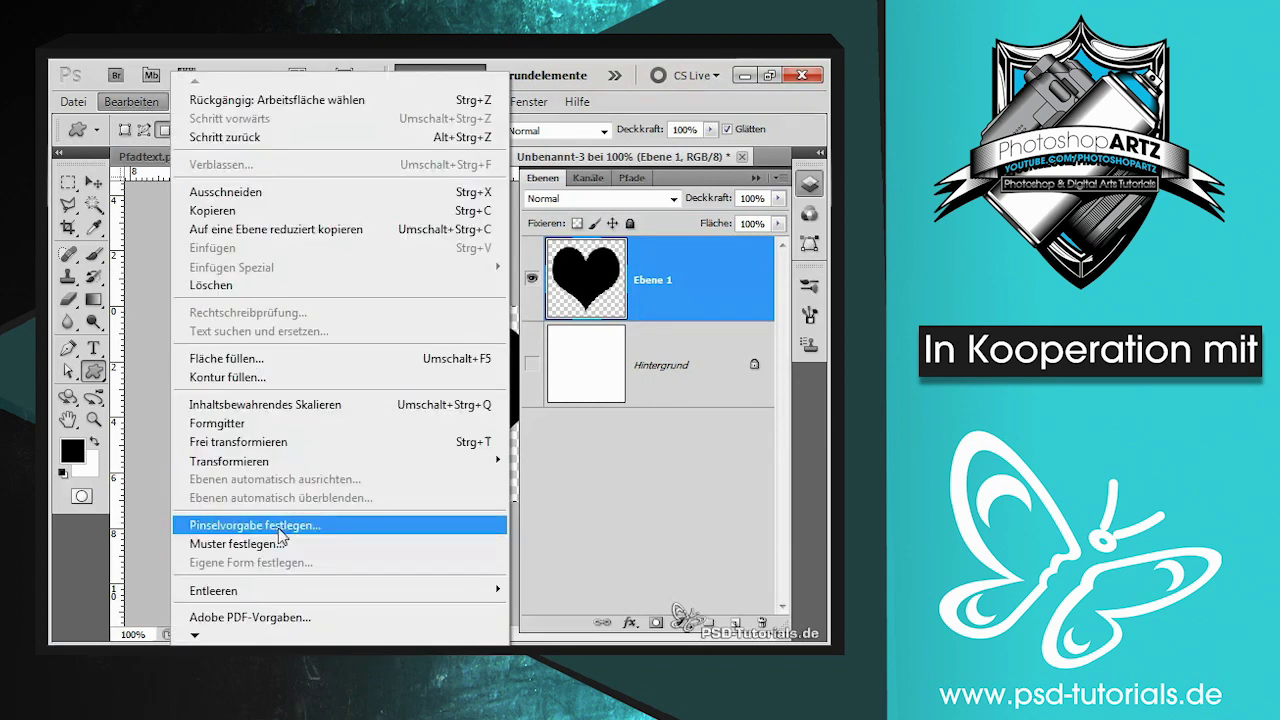
click(279, 526)
text(Herz)
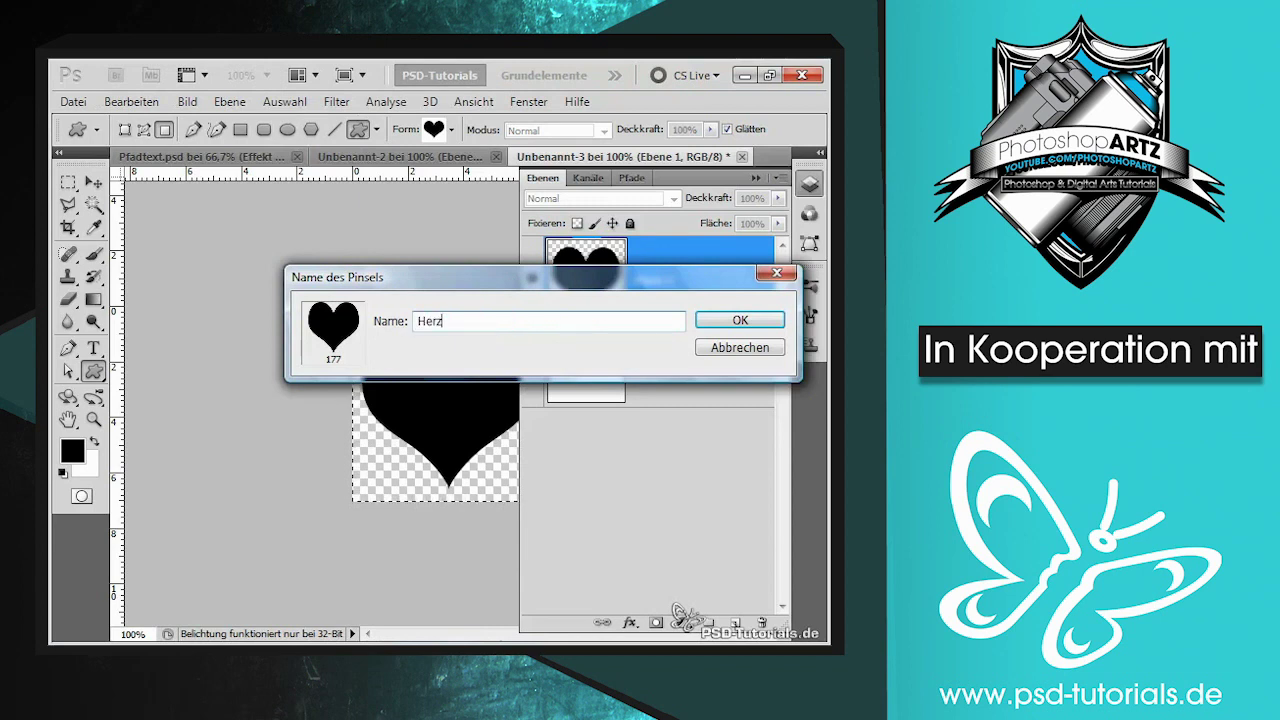
key(Return)
click(245, 157)
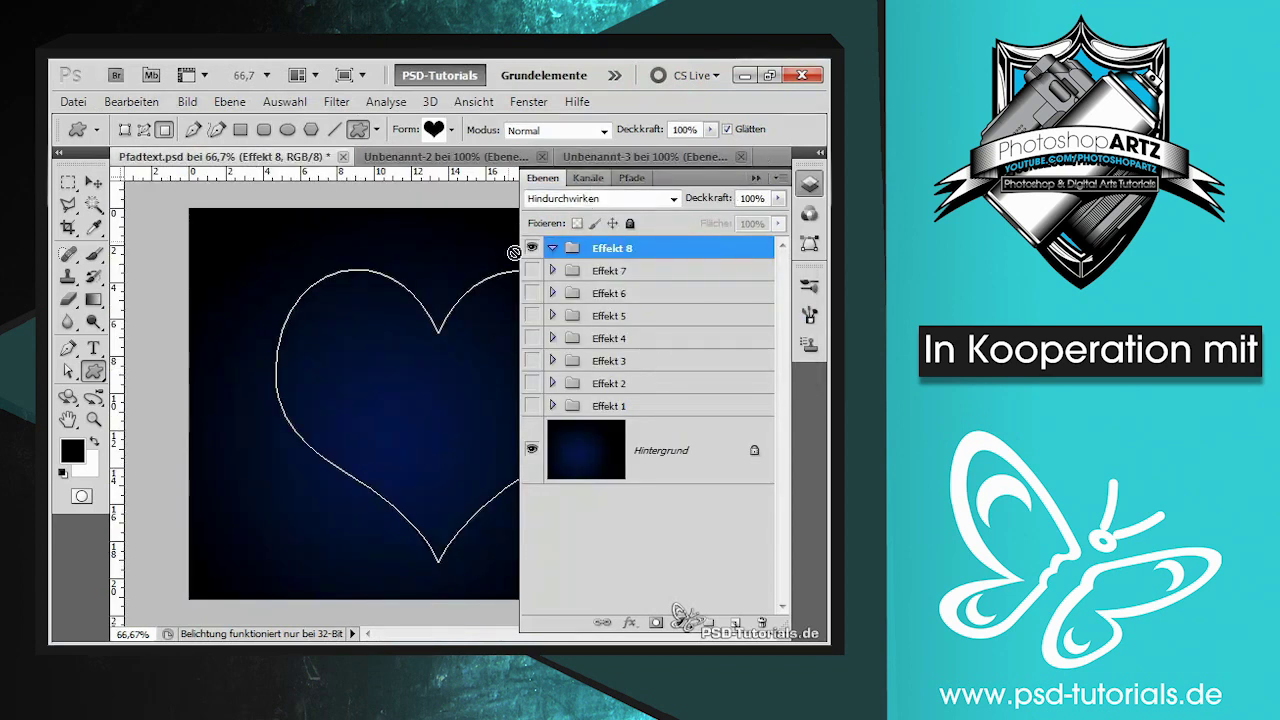
Step: Add a new layer in Effekt 8 and set up a red 32 px Herz brush
click(735, 622)
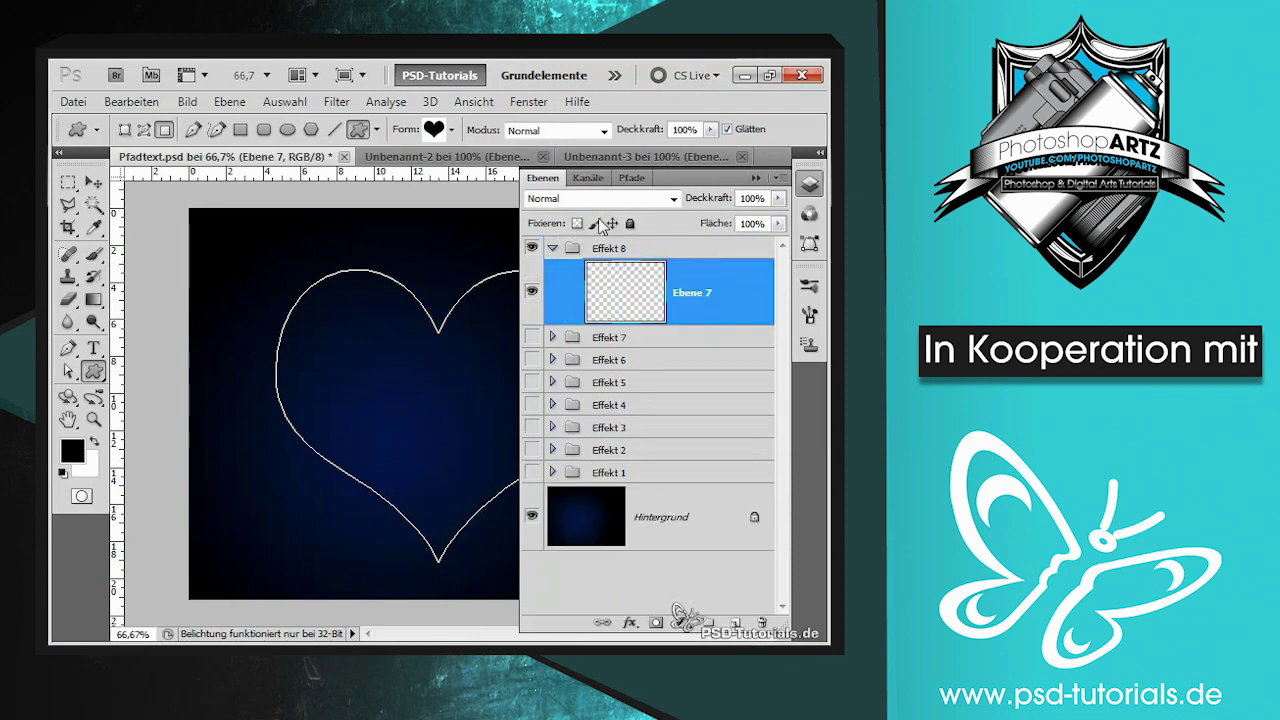
click(634, 178)
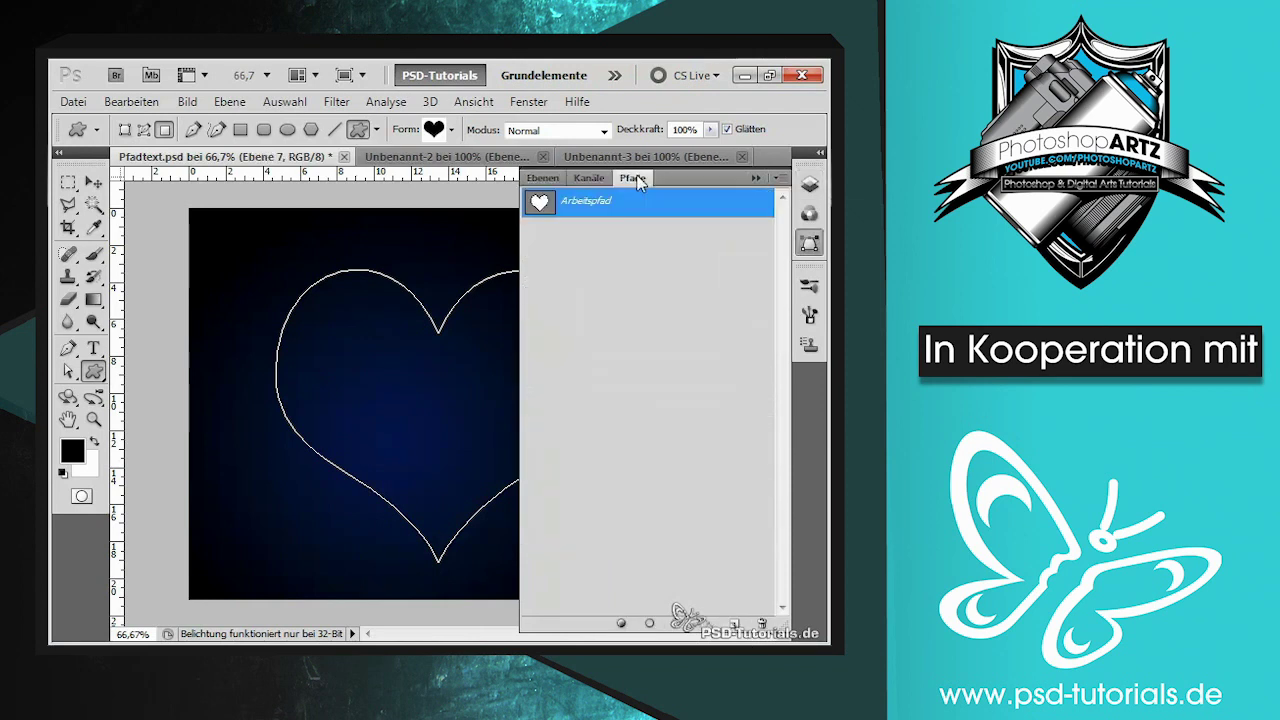
click(72, 451)
click(570, 240)
click(742, 233)
click(93, 255)
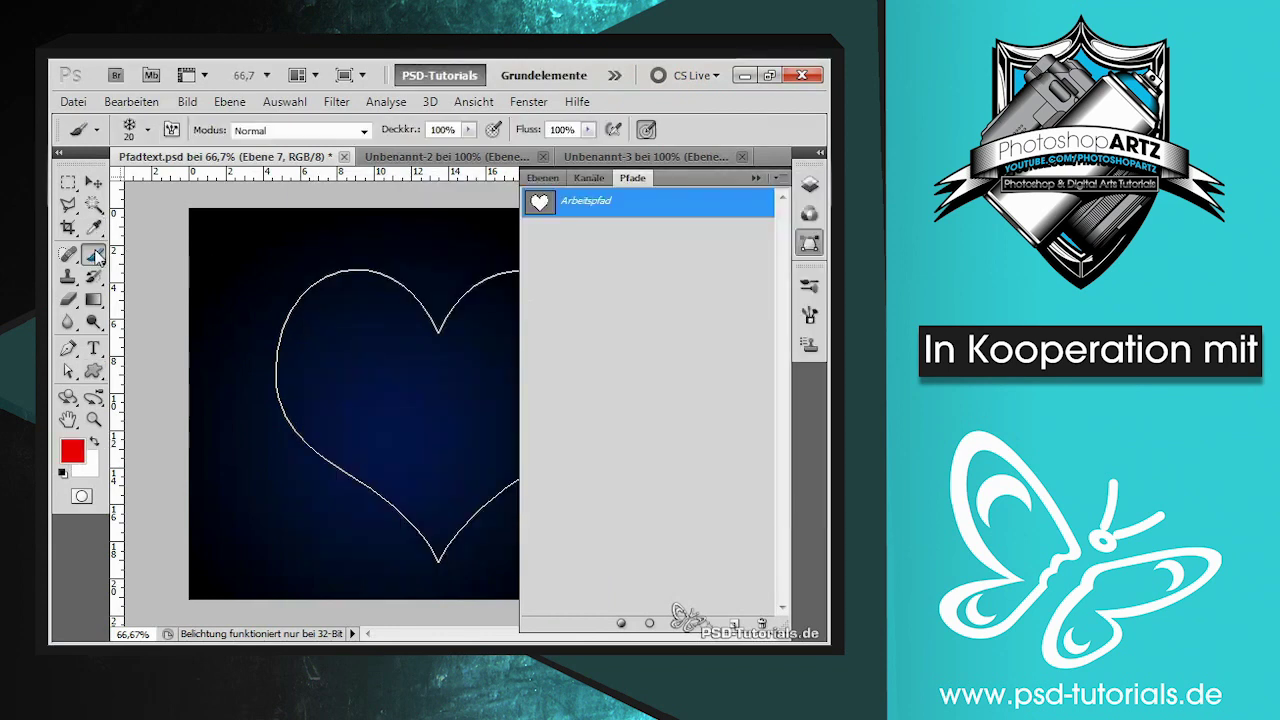
right_click(308, 286)
click(400, 496)
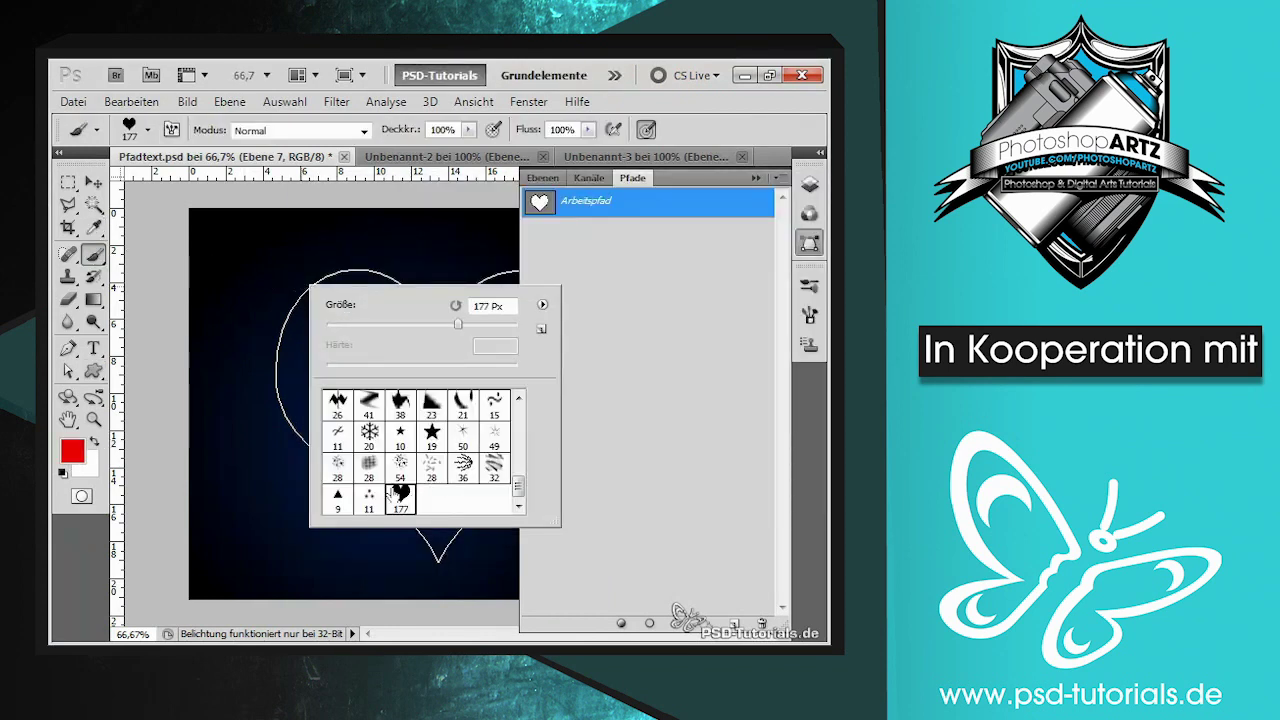
drag(458, 324, 356, 324)
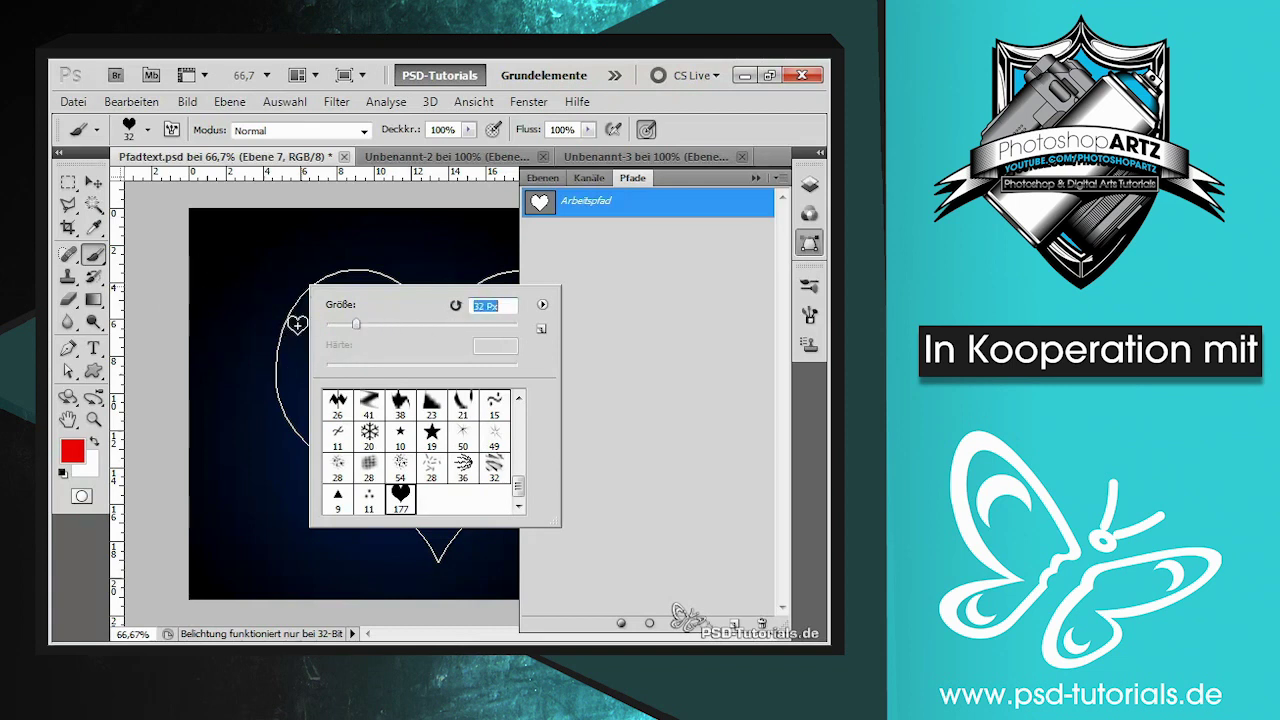
Step: Stroke the heart path with the red Herz brush, then undo the stroke
right_click(606, 205)
click(376, 320)
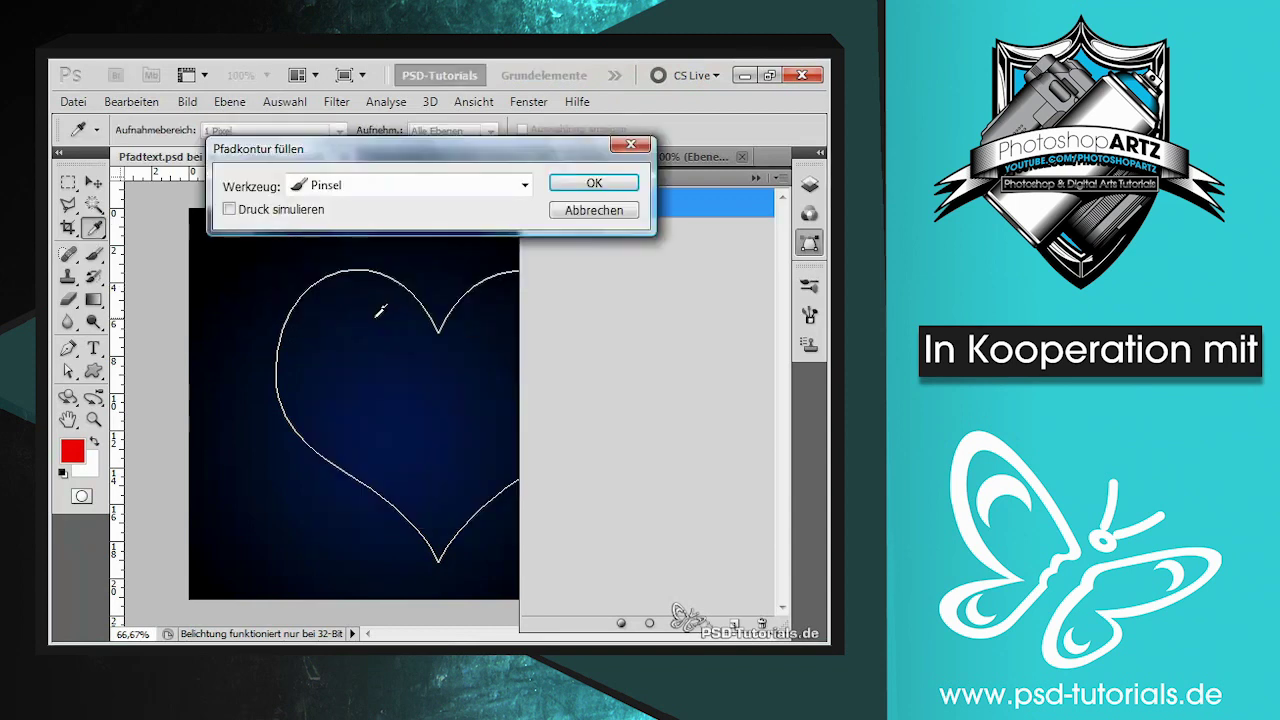
click(590, 186)
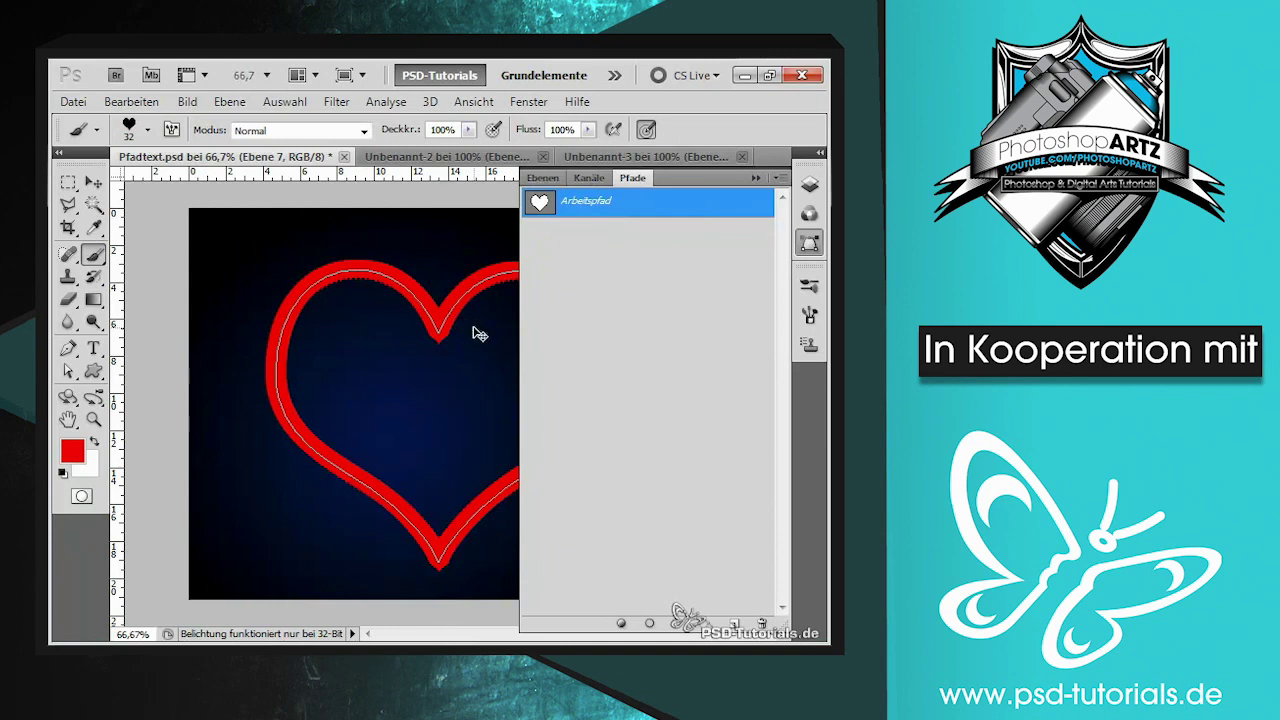
key(ctrl+z)
click(171, 129)
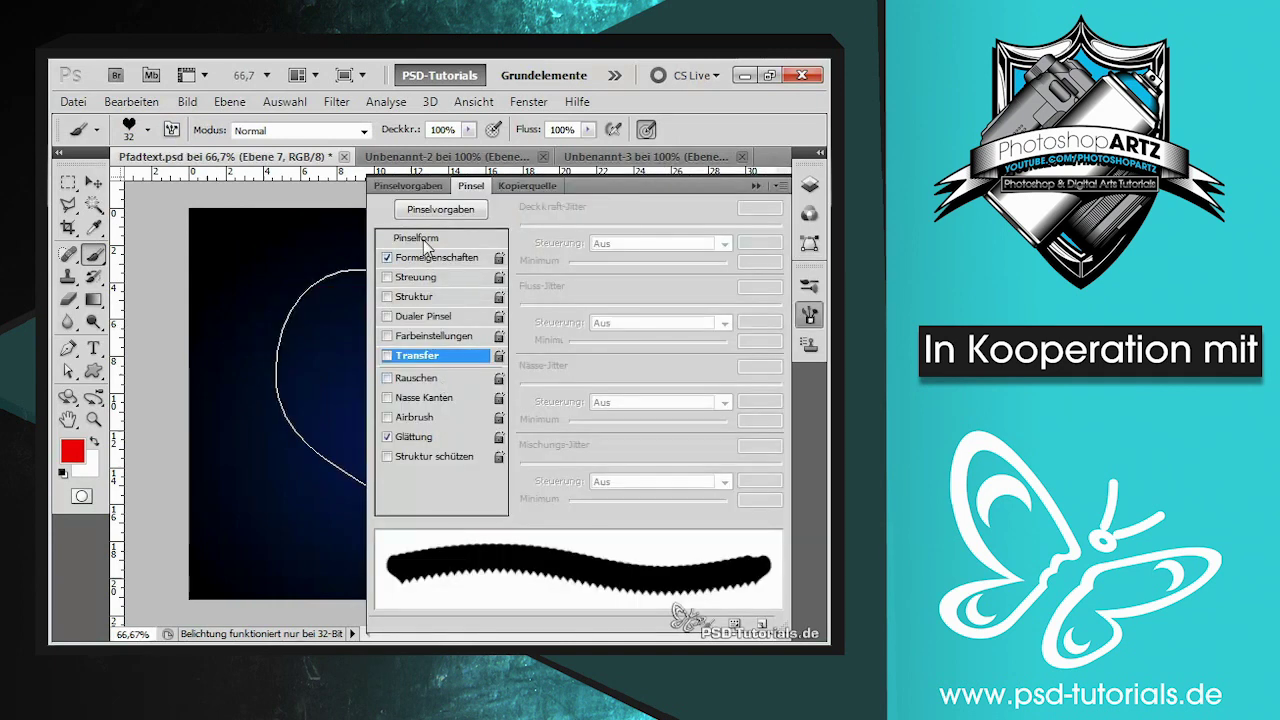
Step: Set the Herz brush tip spacing to about 120% so the hearts separate
click(417, 240)
drag(552, 486, 666, 478)
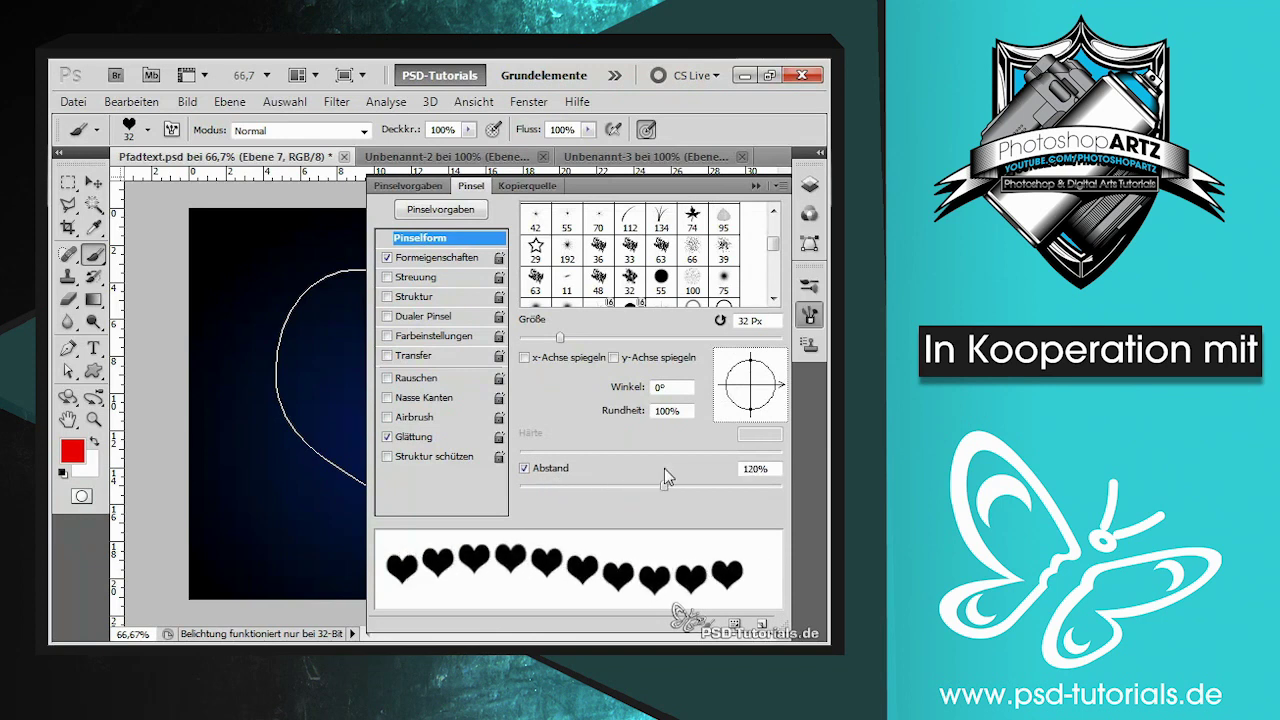
click(755, 185)
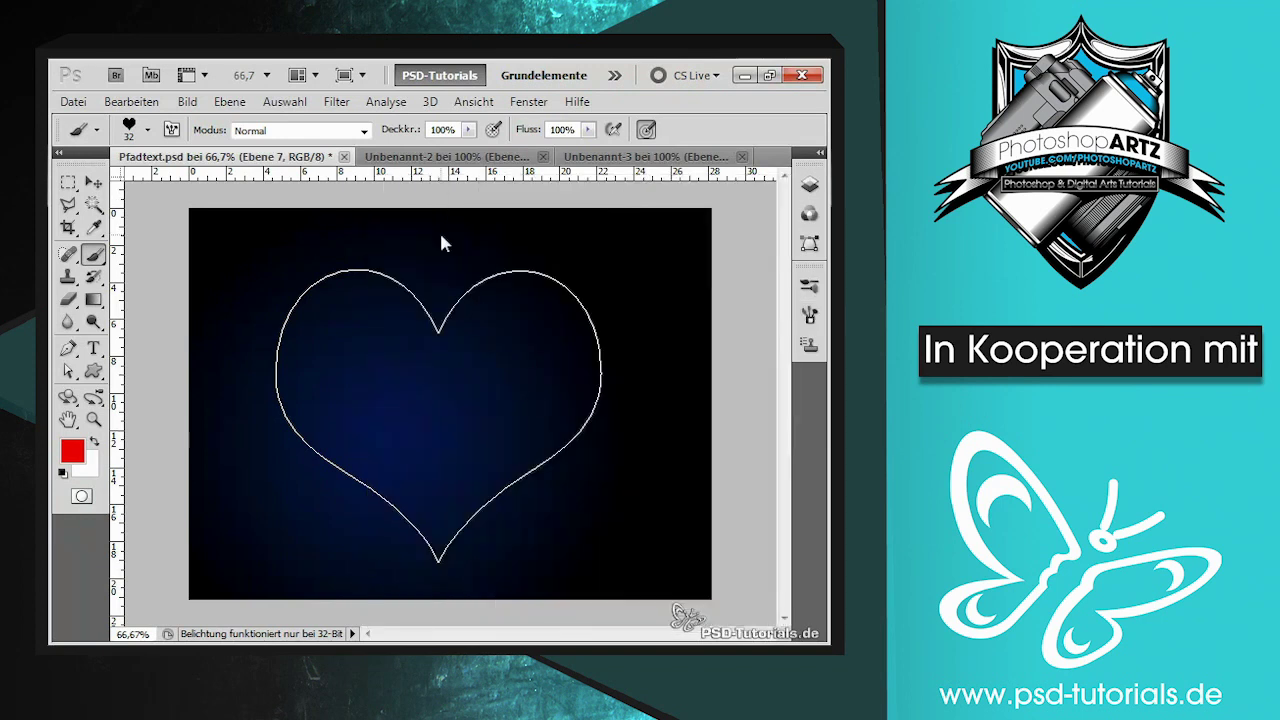
Step: Test-stroke the heart work path with the spaced heart brush on Ebene 7
key(F7)
click(632, 178)
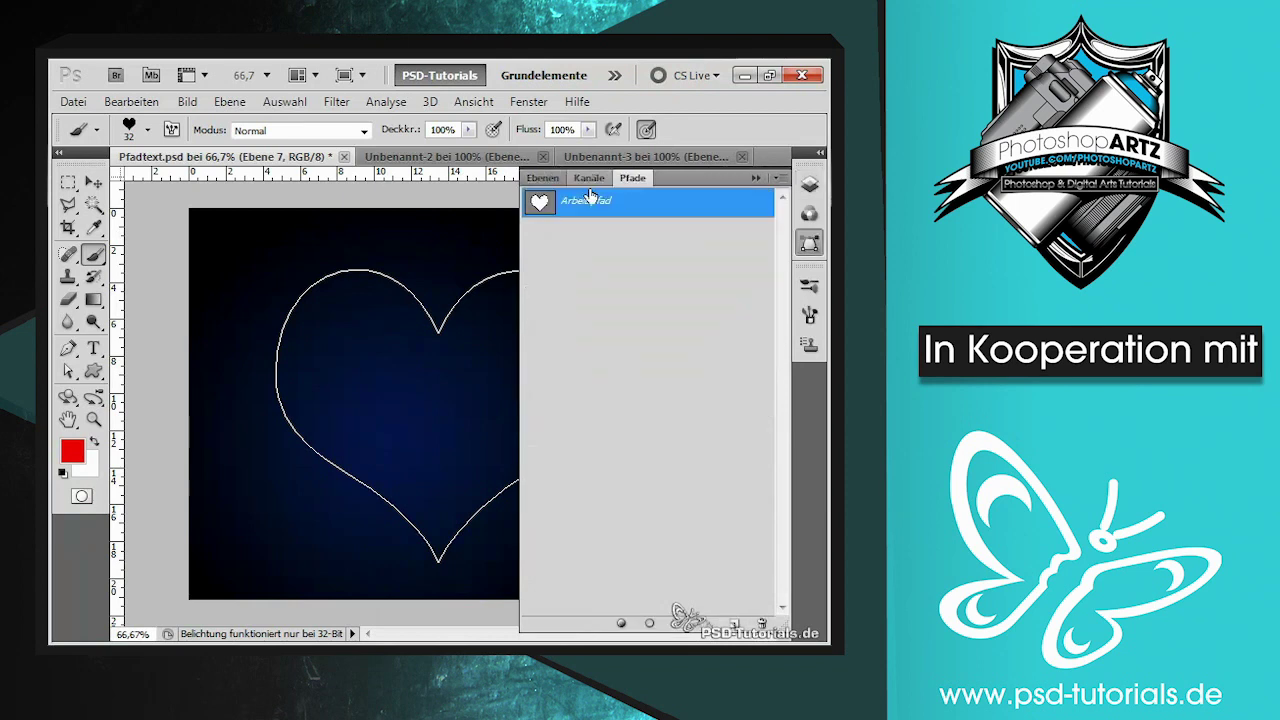
right_click(540, 200)
click(327, 315)
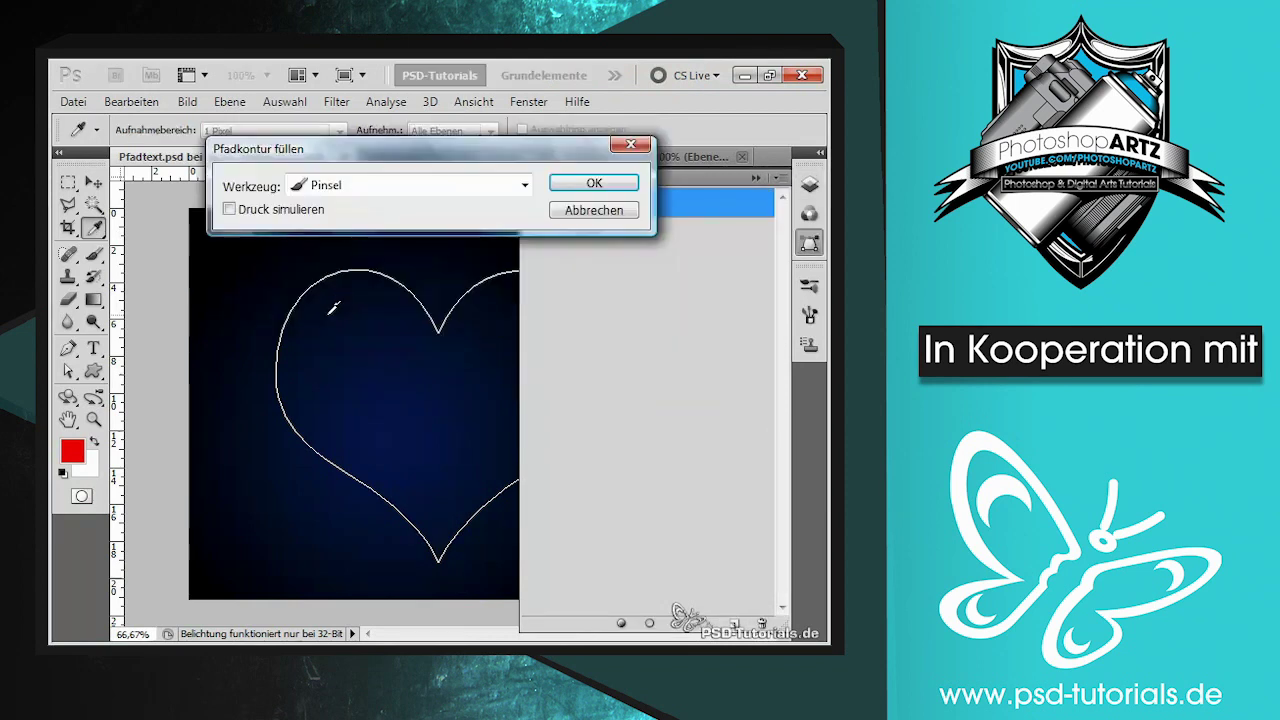
click(610, 185)
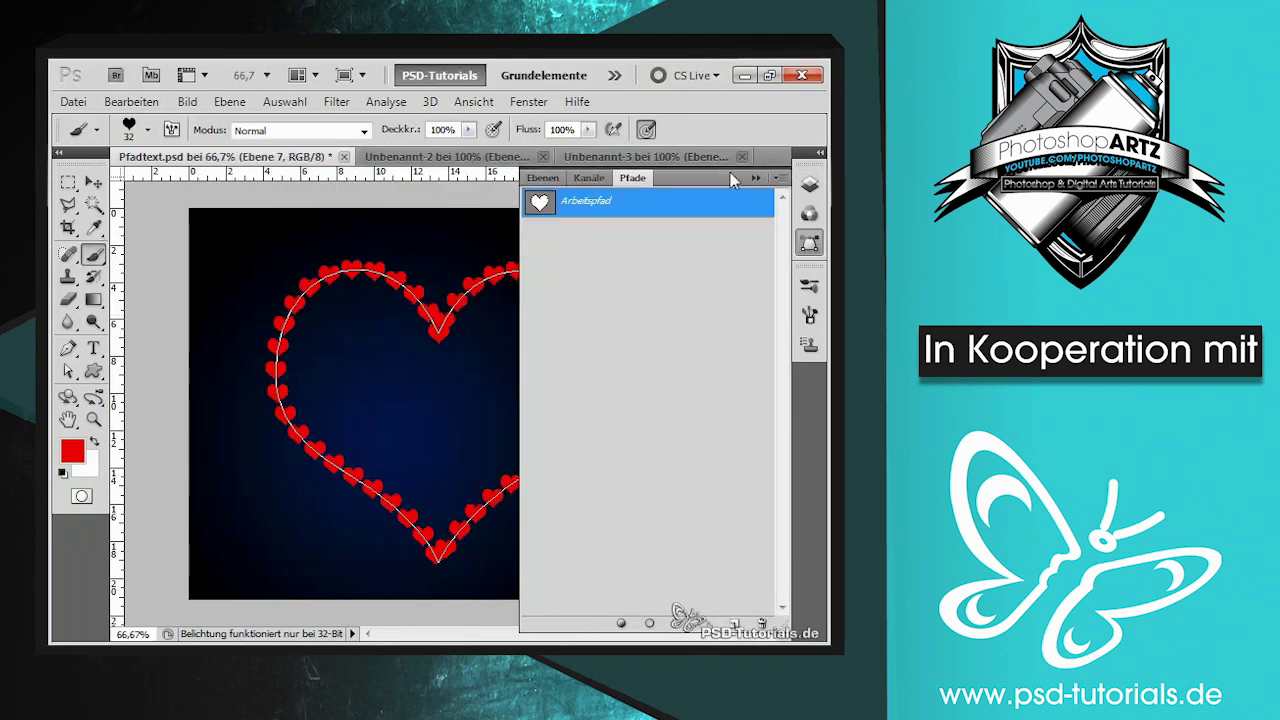
click(756, 178)
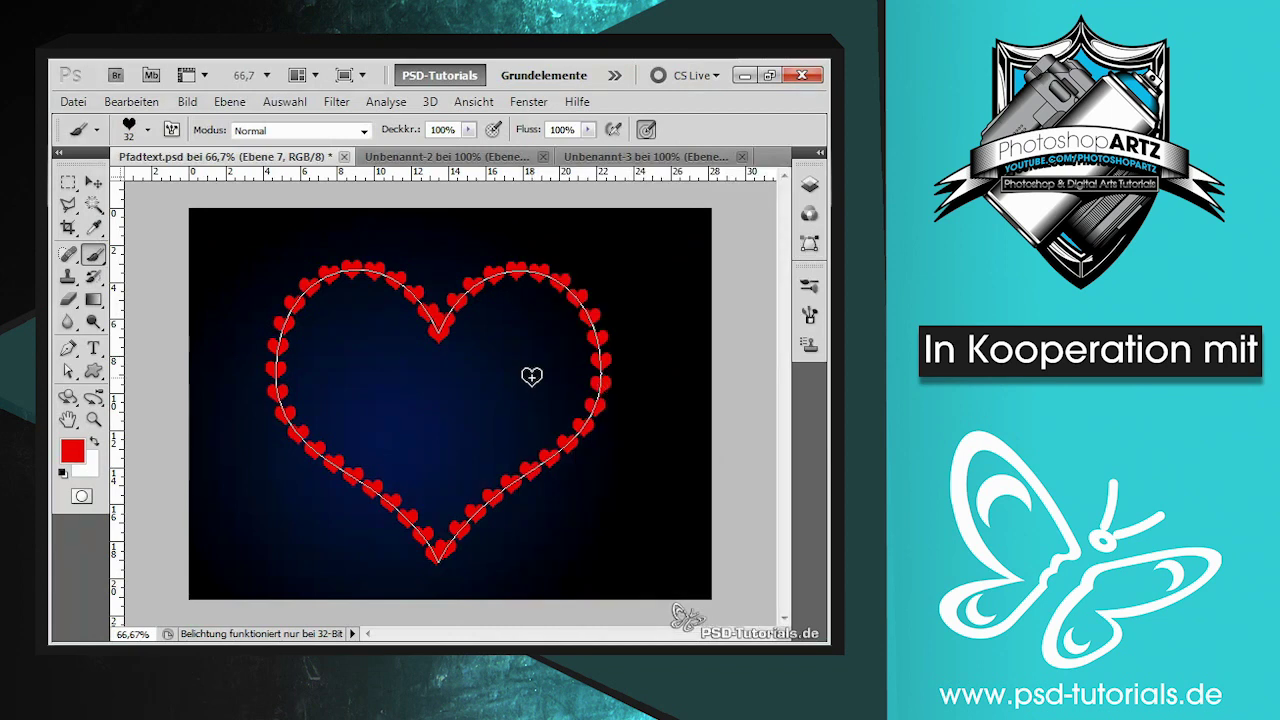
Step: Undo the test heart stroke, leaving the work path unstroked
key(F7)
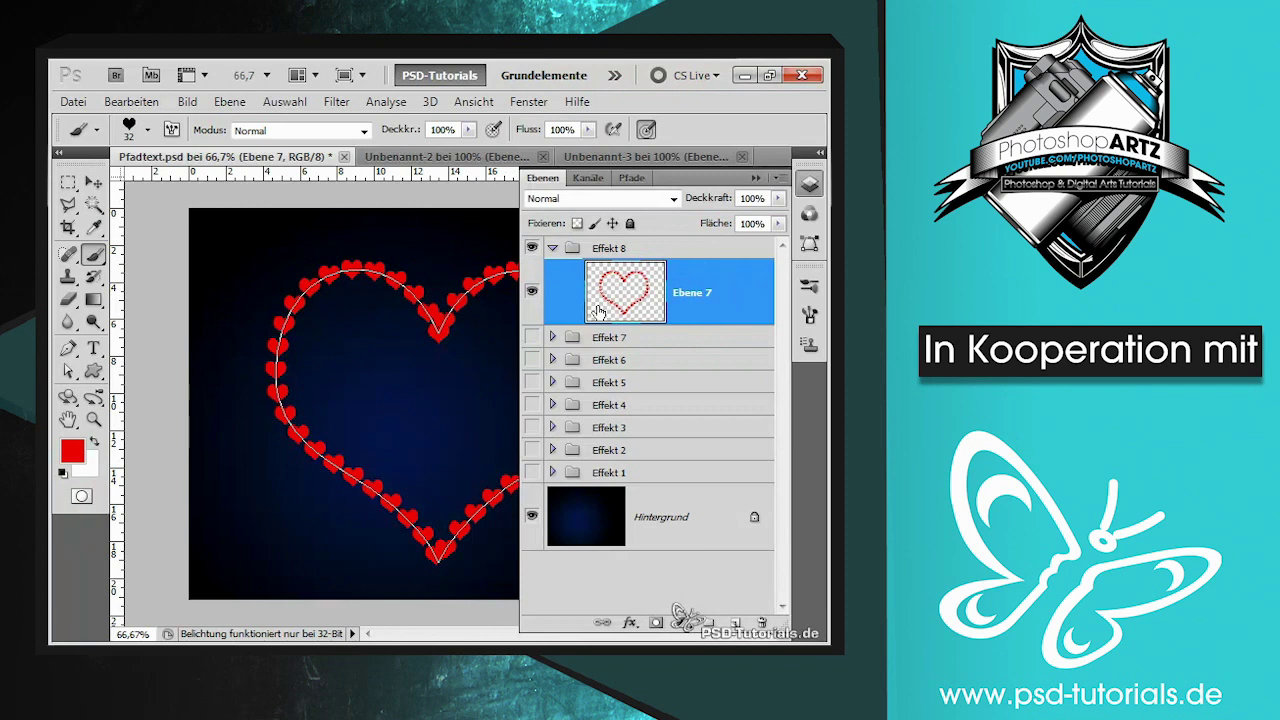
key(ctrl+z)
click(632, 177)
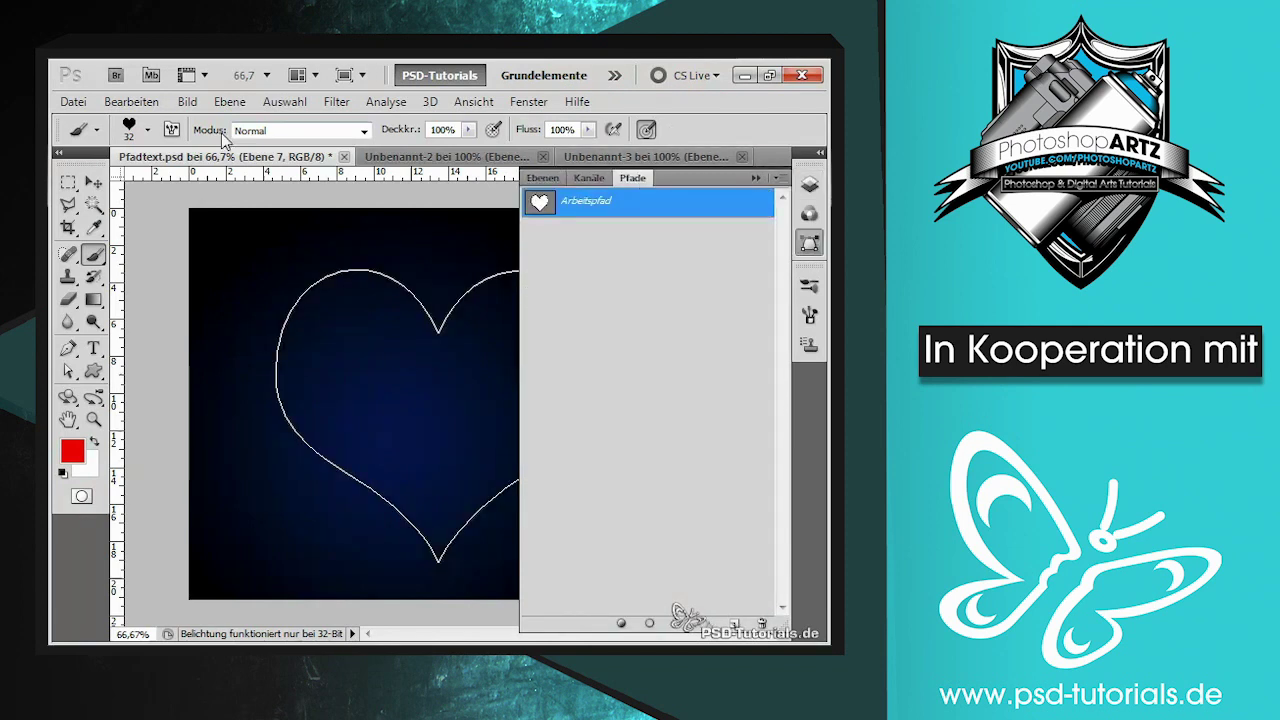
click(180, 129)
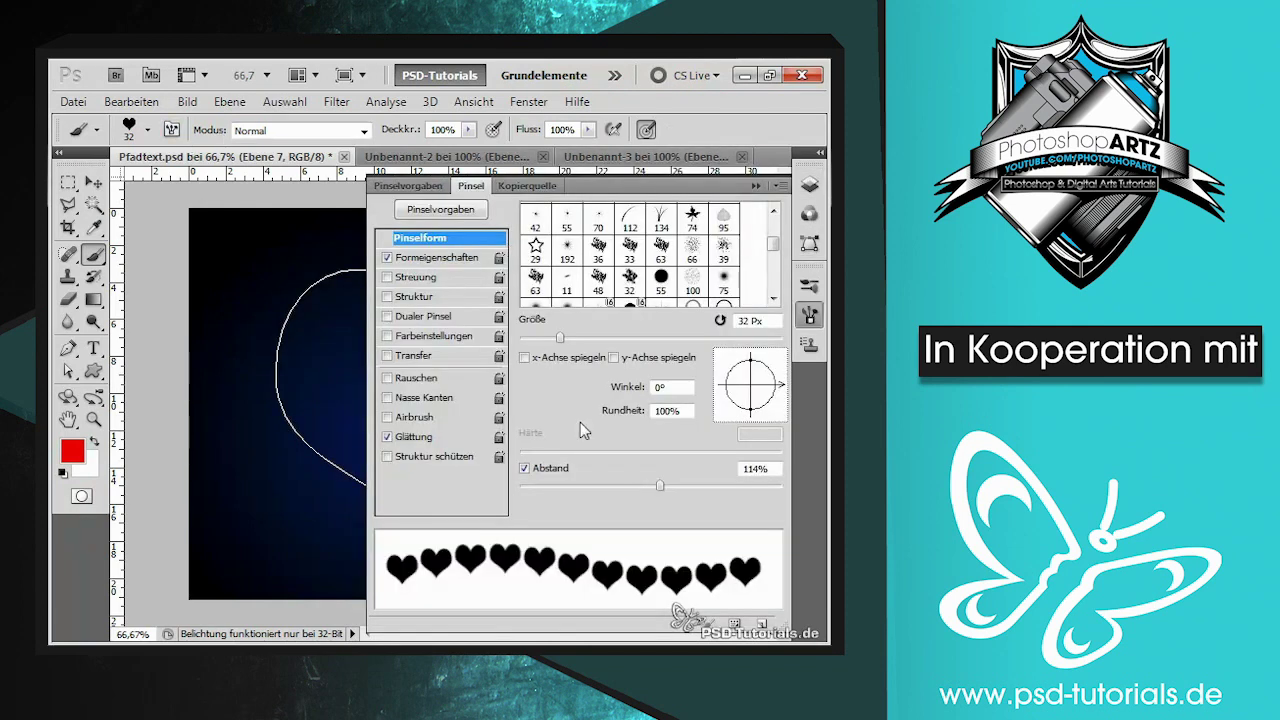
Step: Enable Streuung on the heart brush at 172% scatter with Anzahl 3
click(387, 277)
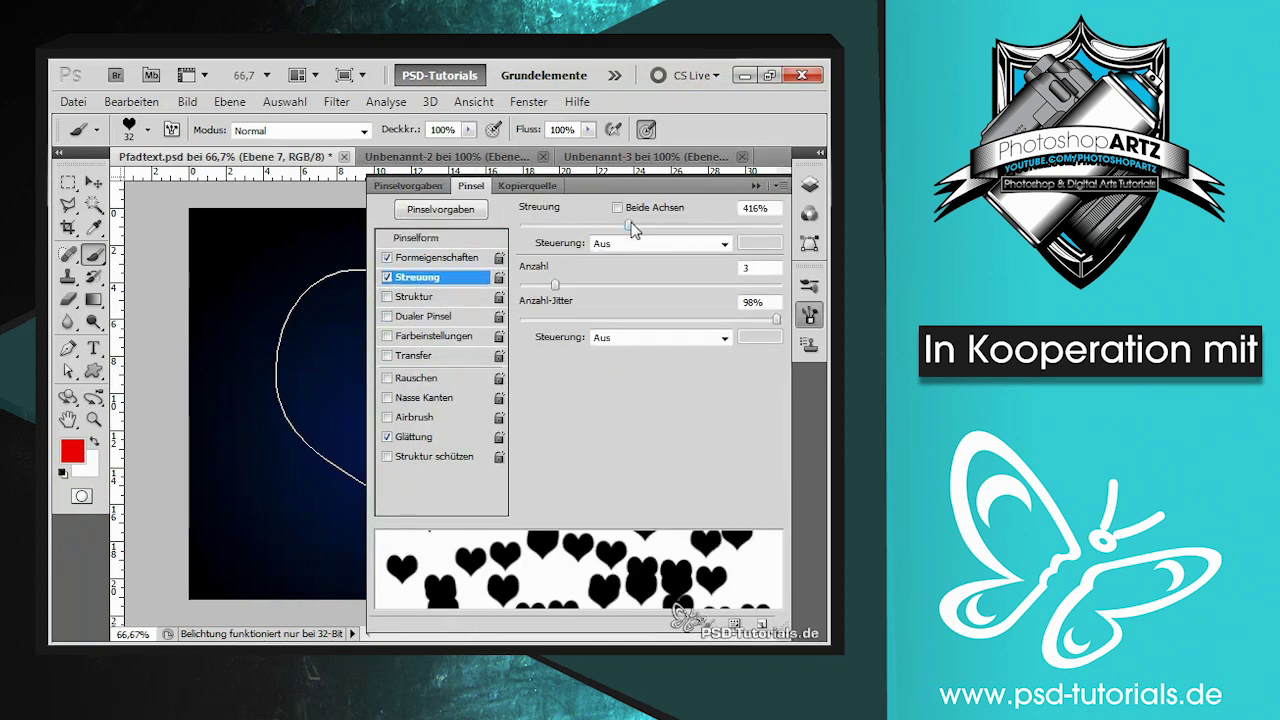
drag(628, 226, 566, 226)
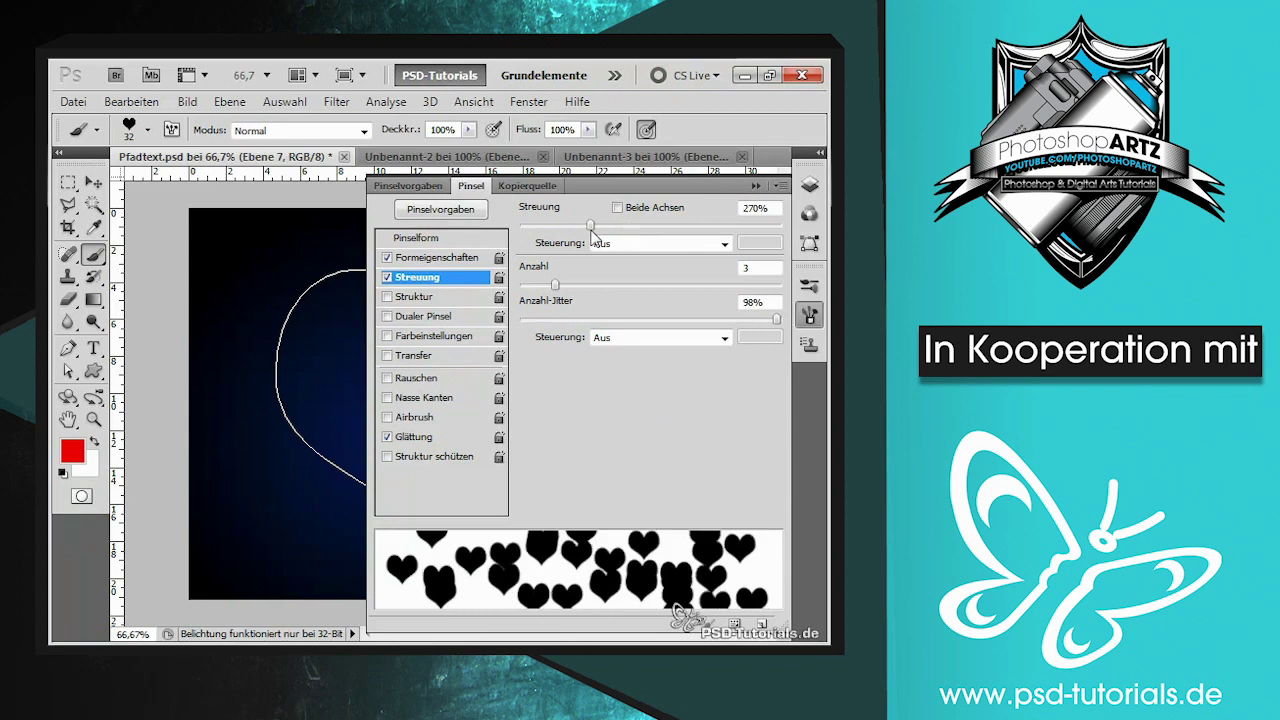
drag(555, 285, 508, 287)
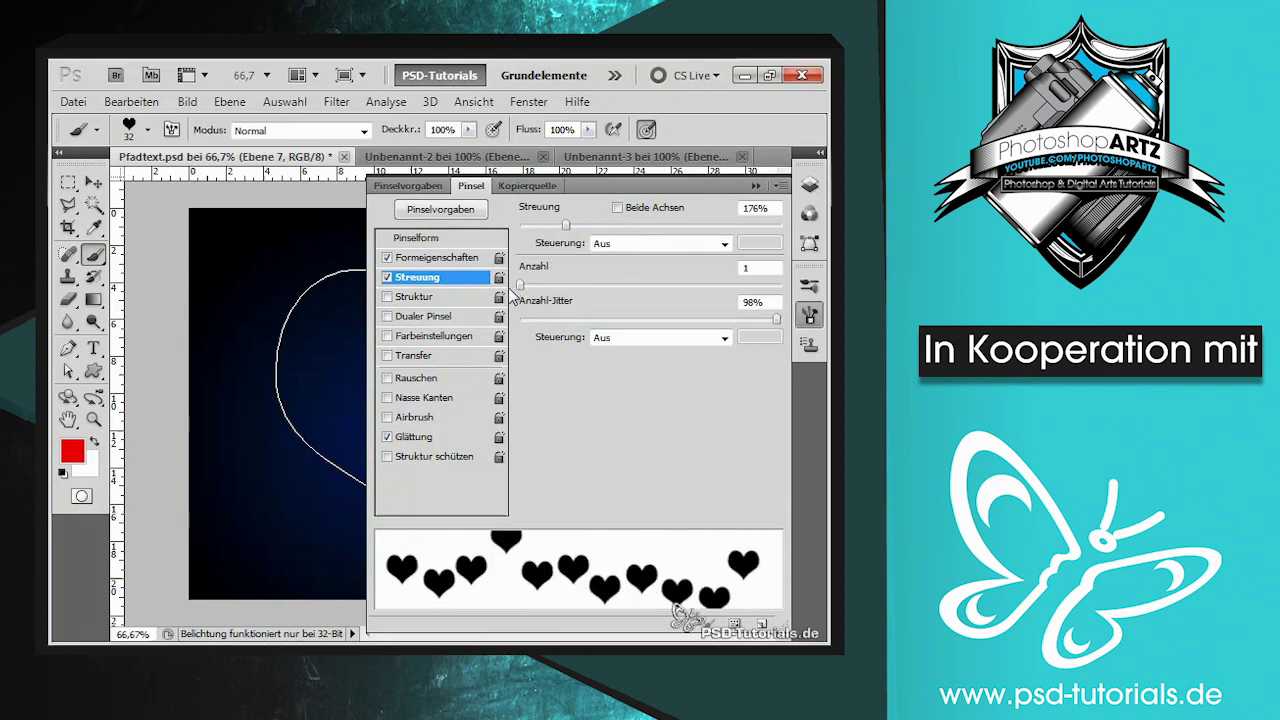
mouse_move(567, 227)
mouse_down()
mouse_move(548, 228)
mouse_move(566, 228)
mouse_up()
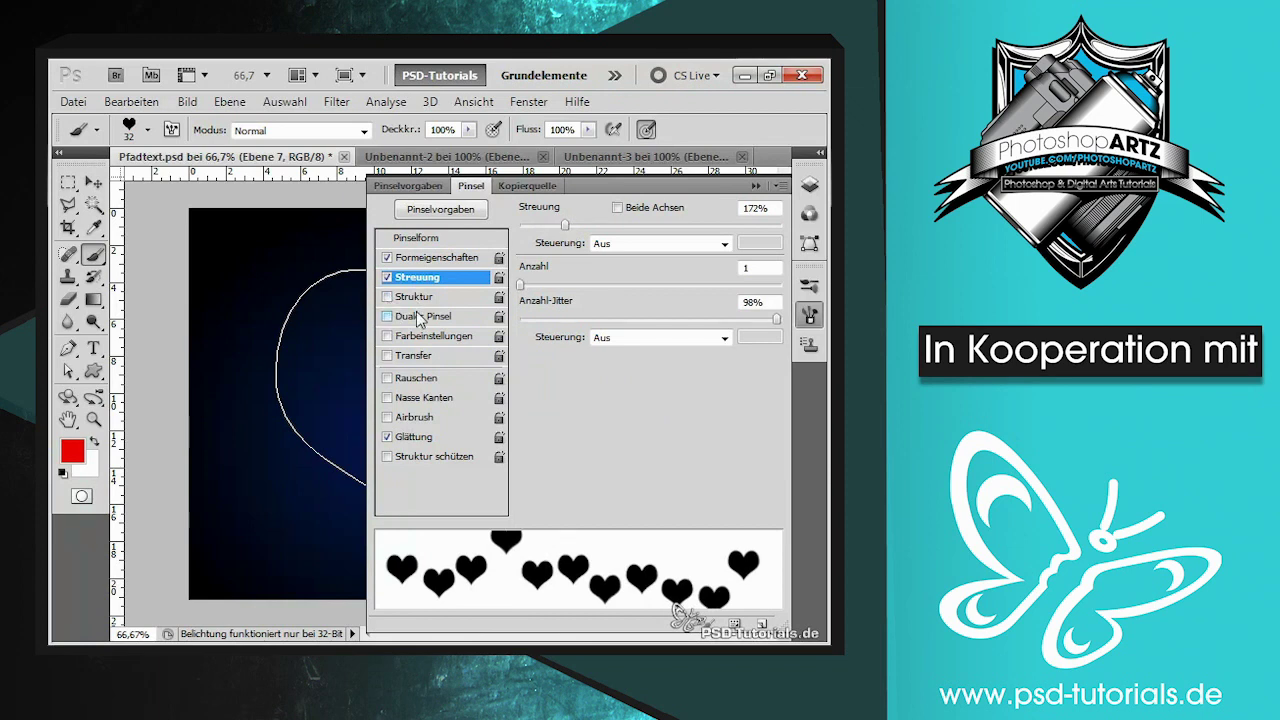
drag(527, 285, 552, 287)
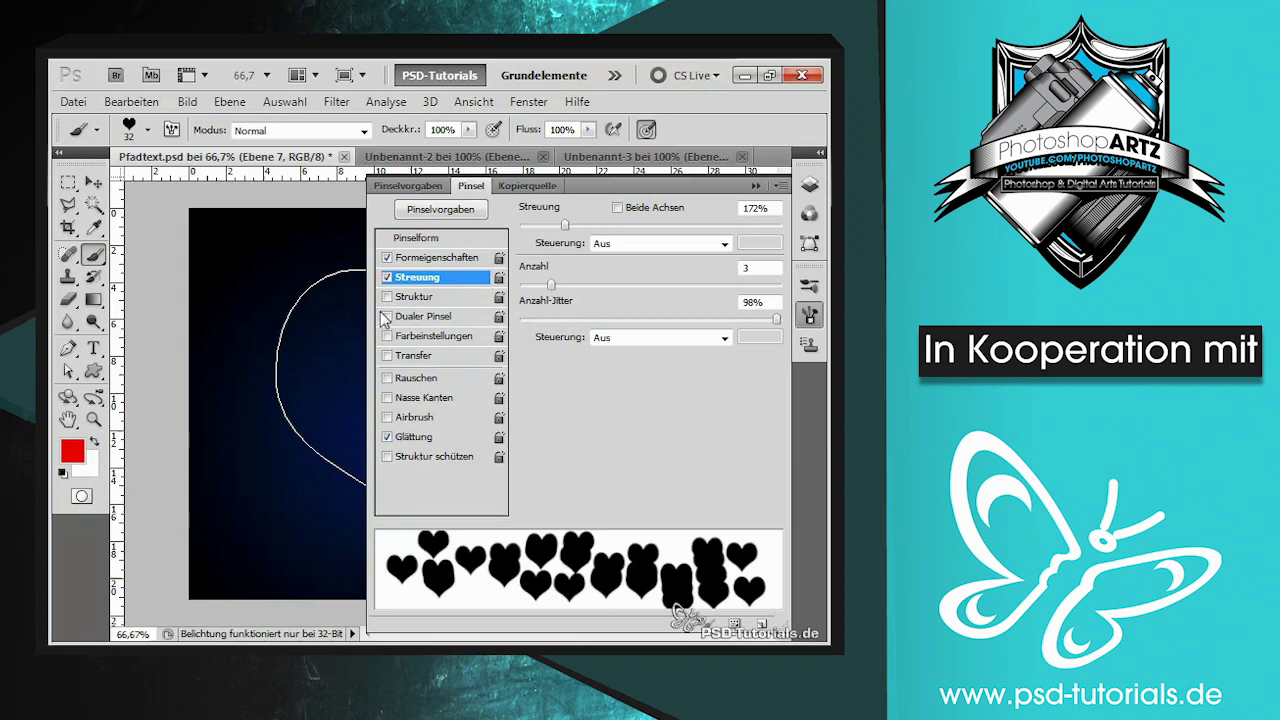
Step: Enable Transfer with 93% Deckkraft-Jitter and 100% Fluss-Jitter
click(387, 355)
click(456, 355)
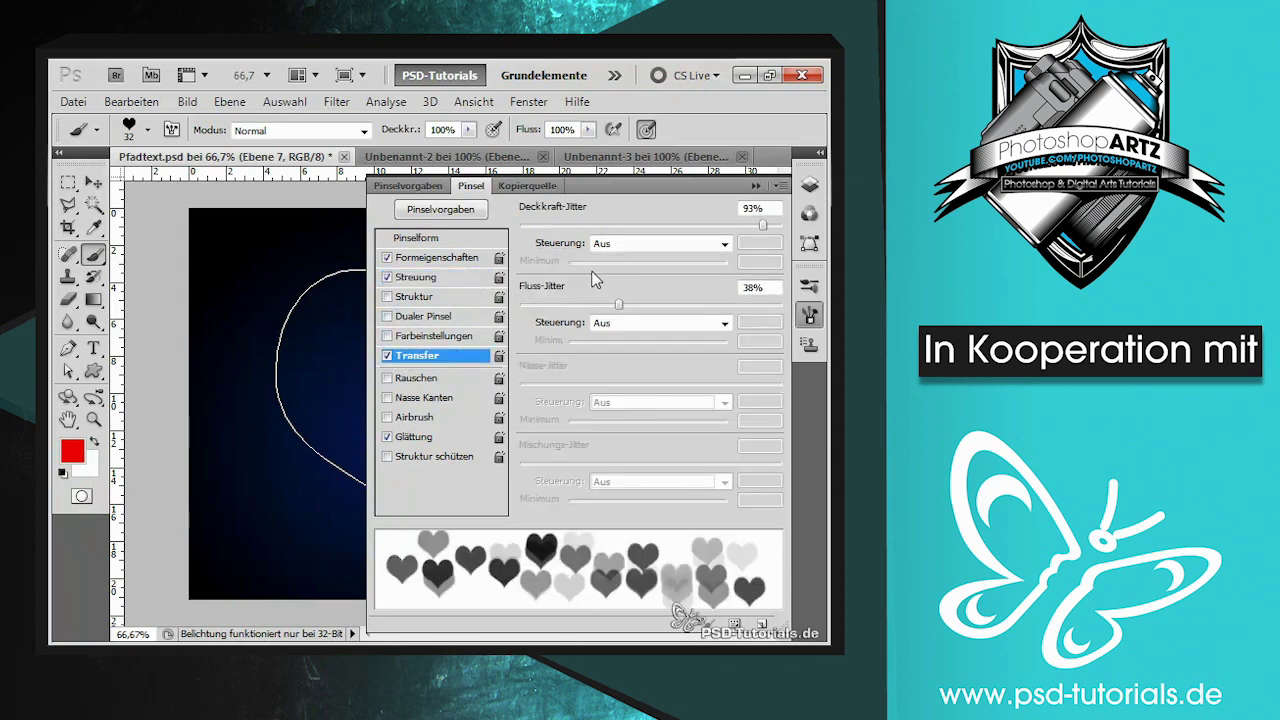
drag(620, 305, 826, 308)
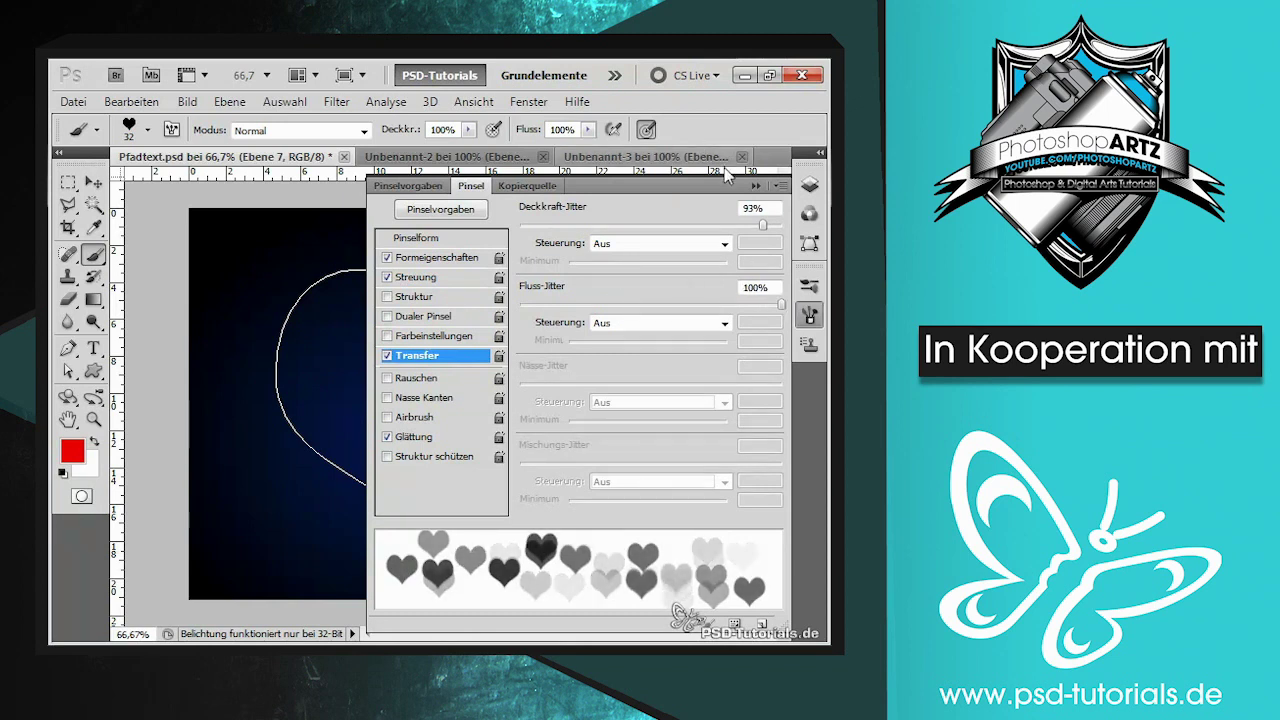
click(756, 186)
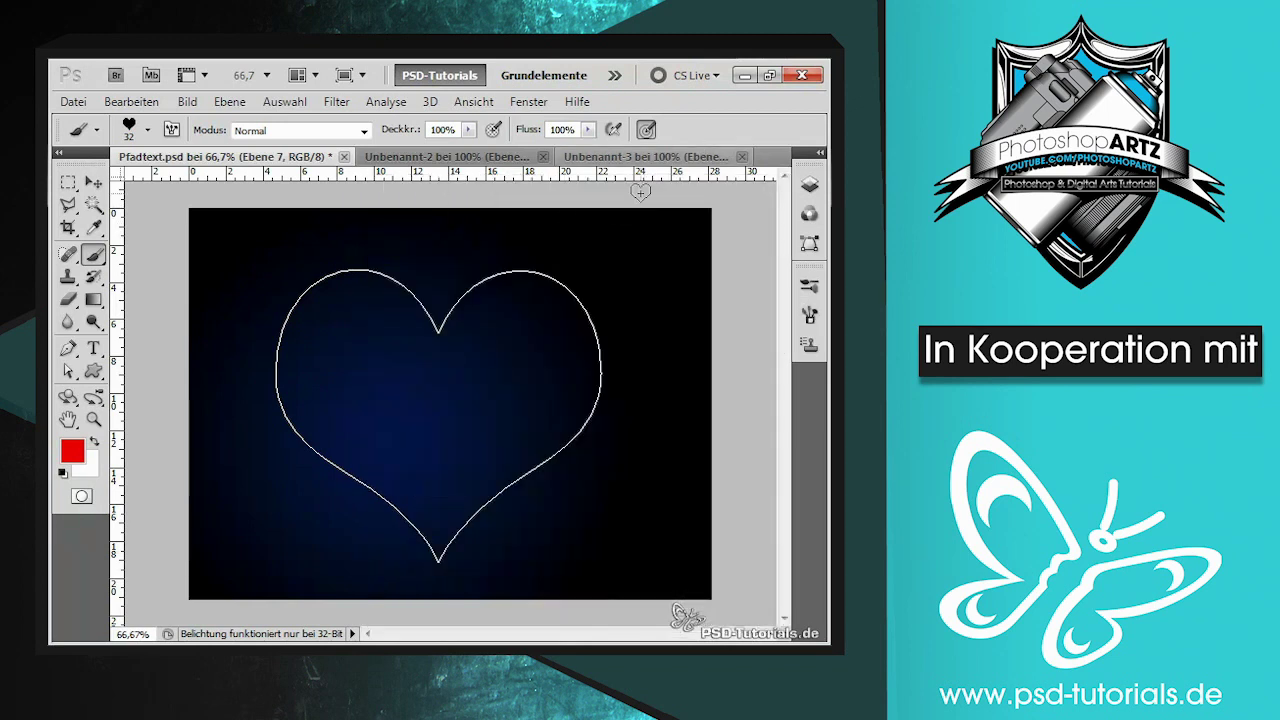
Step: Stroke the Arbeitspfad with the scattering heart brush via Pfadkontur füllen
key(F7)
click(632, 177)
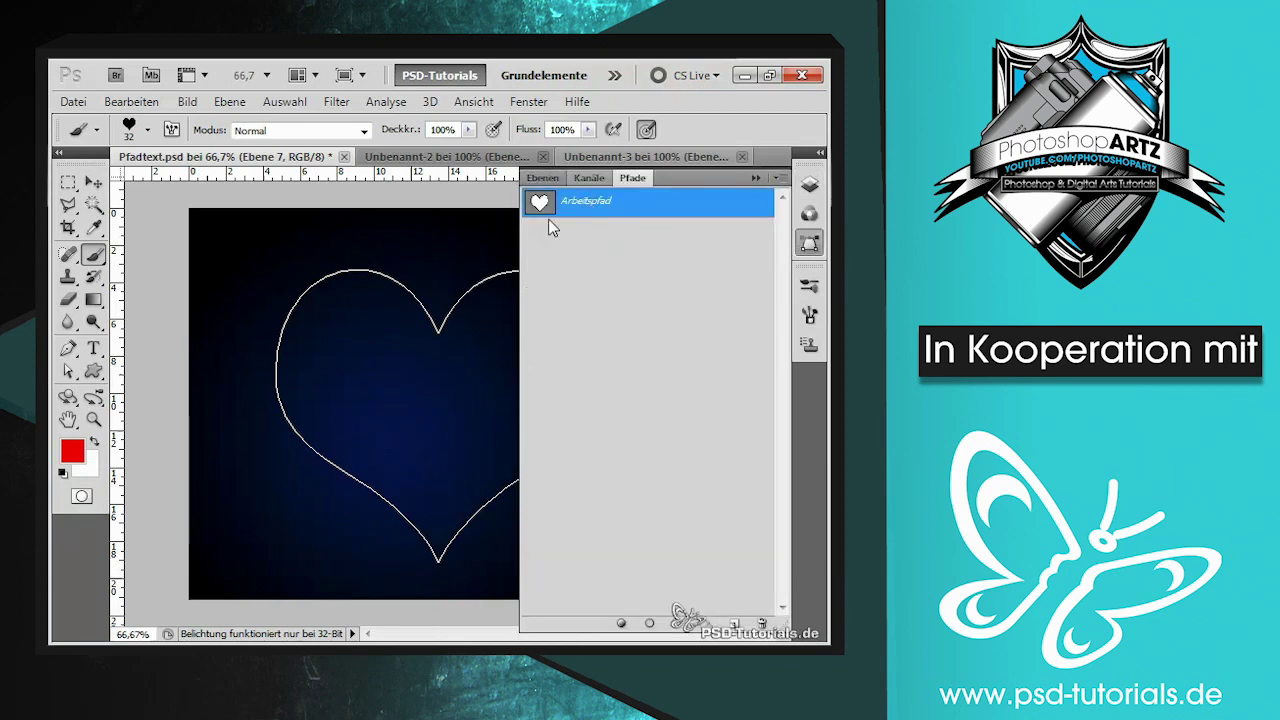
right_click(545, 205)
click(372, 328)
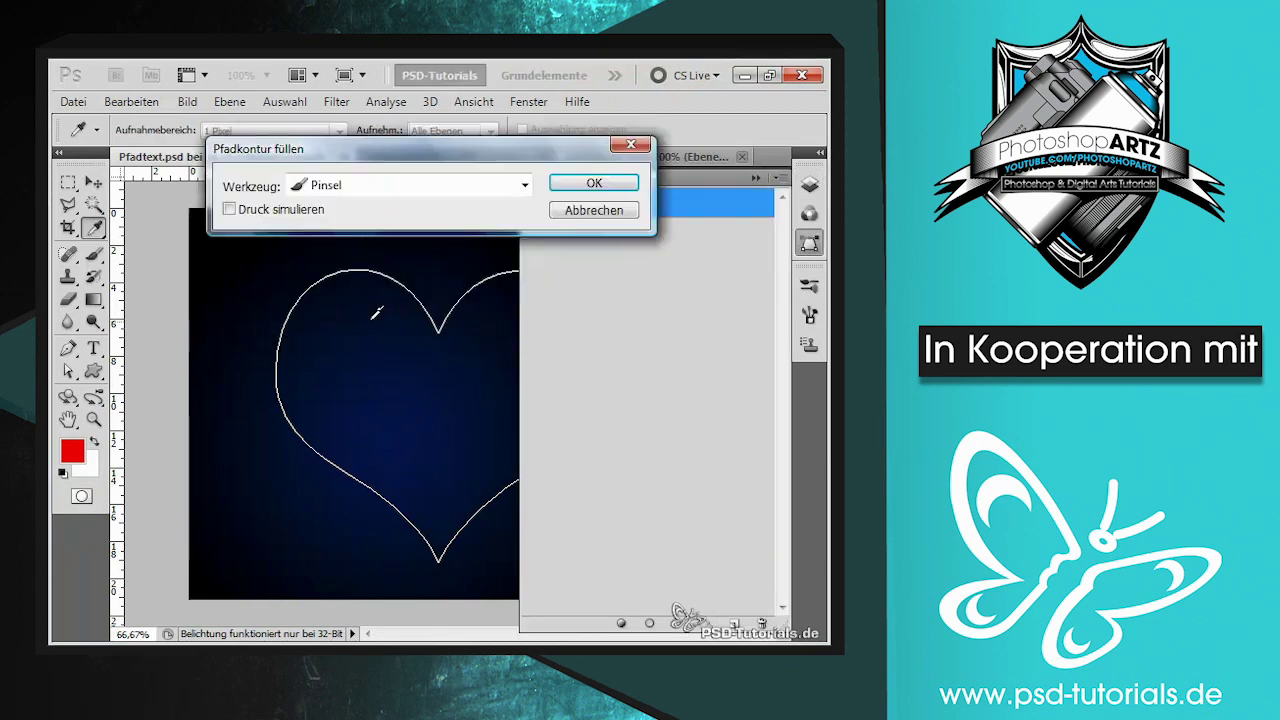
click(582, 178)
click(755, 178)
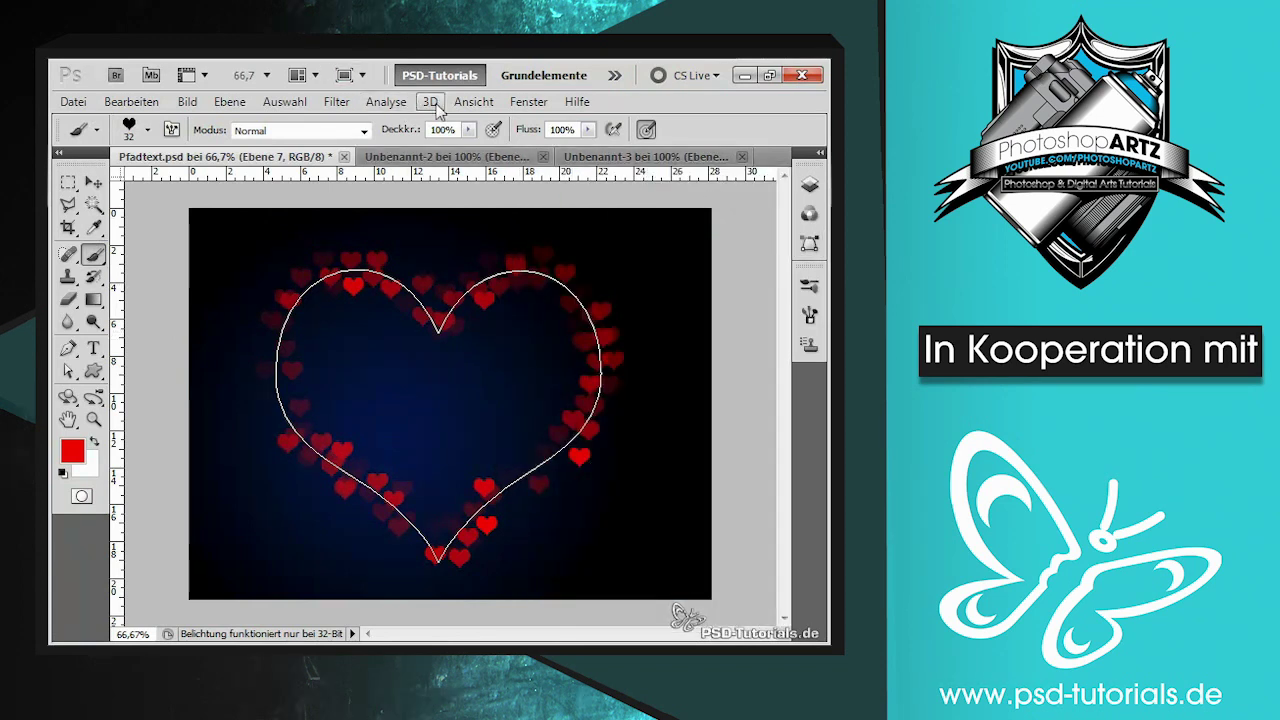
Step: Delete the heart work path and preview the hearts at 100% zoom
key(F7)
click(632, 178)
drag(540, 204, 762, 617)
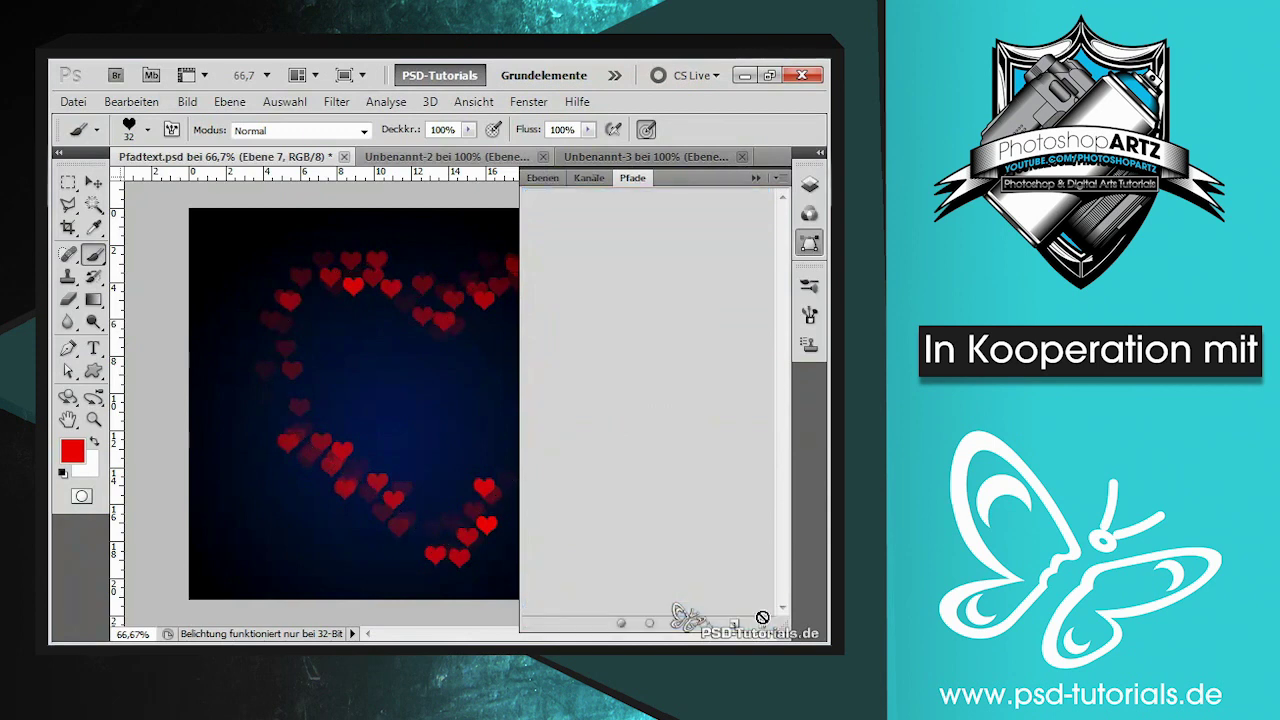
click(545, 180)
click(755, 178)
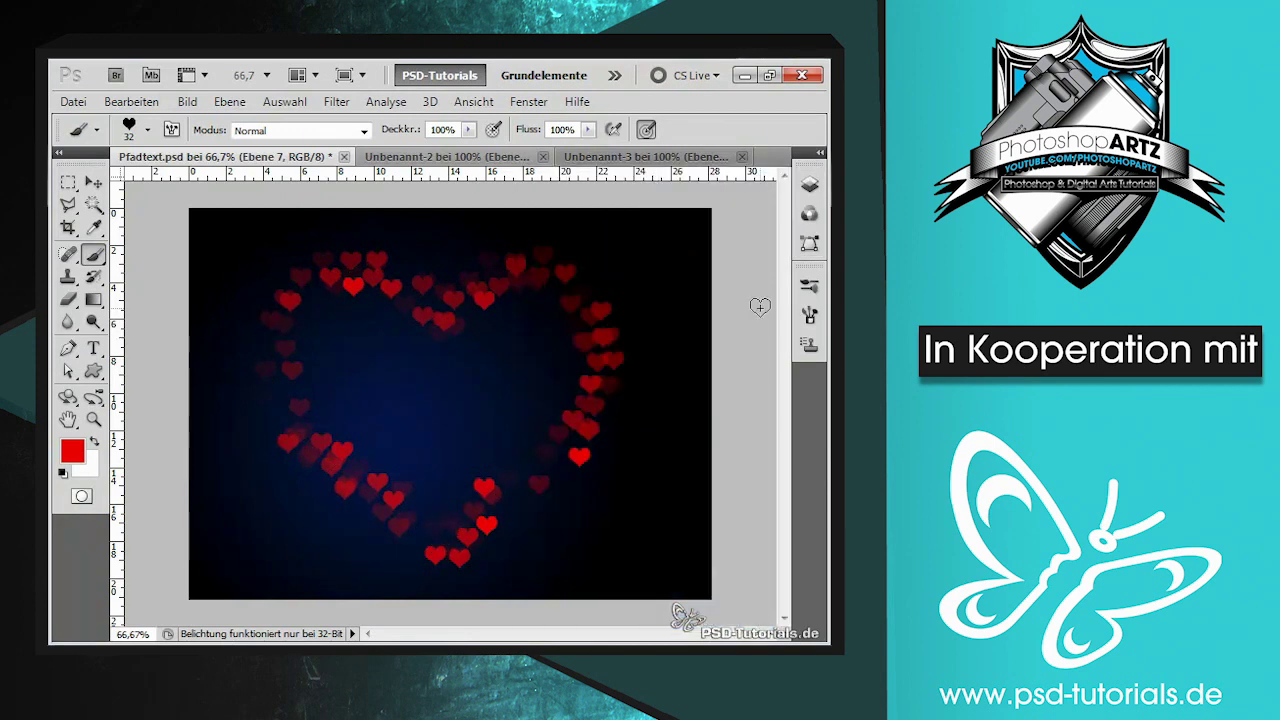
key(ctrl+1)
key(Tab)
drag(827, 446, 811, 417)
key(Tab)
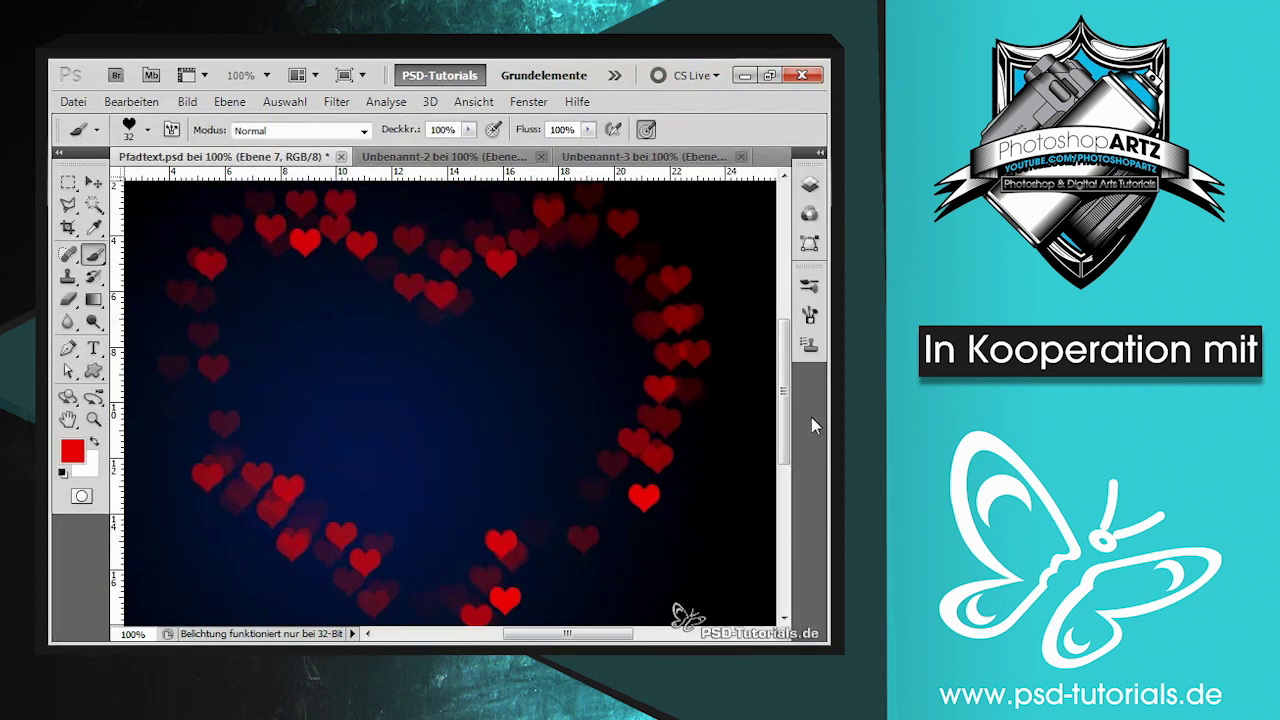
Step: Draw a large red heart shape layer across the canvas with the custom shape tool
key(F7)
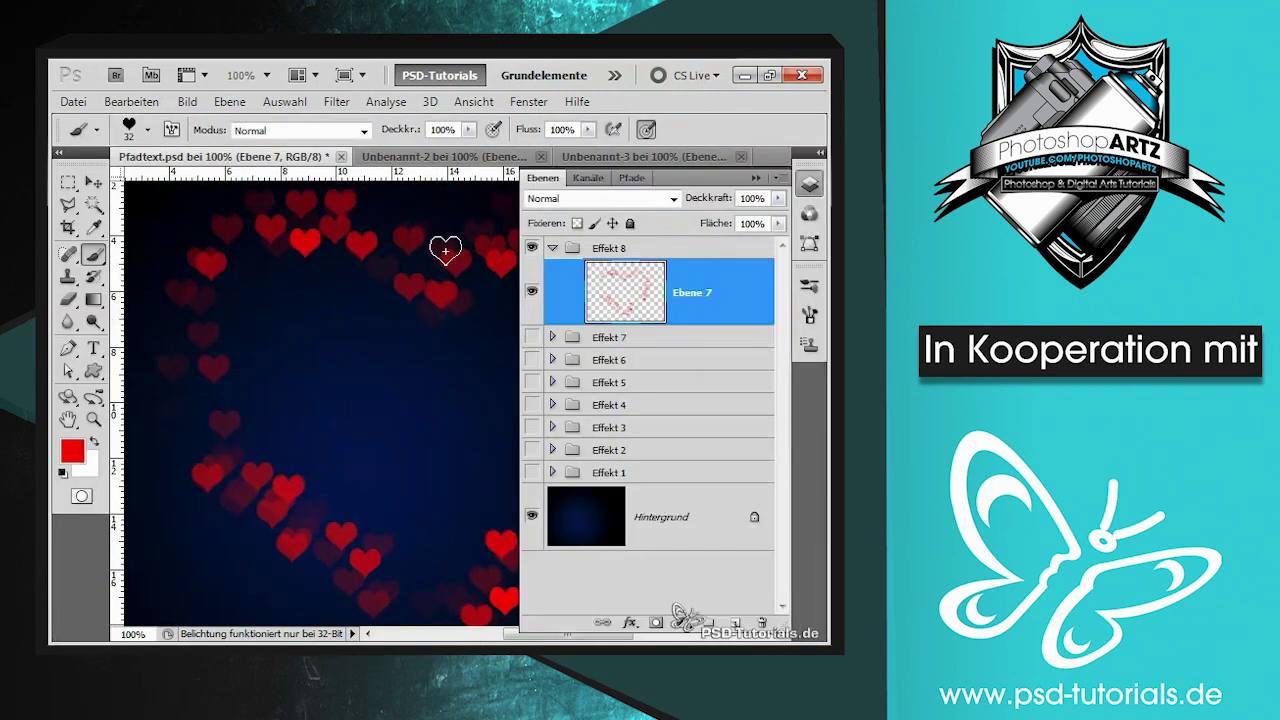
click(93, 372)
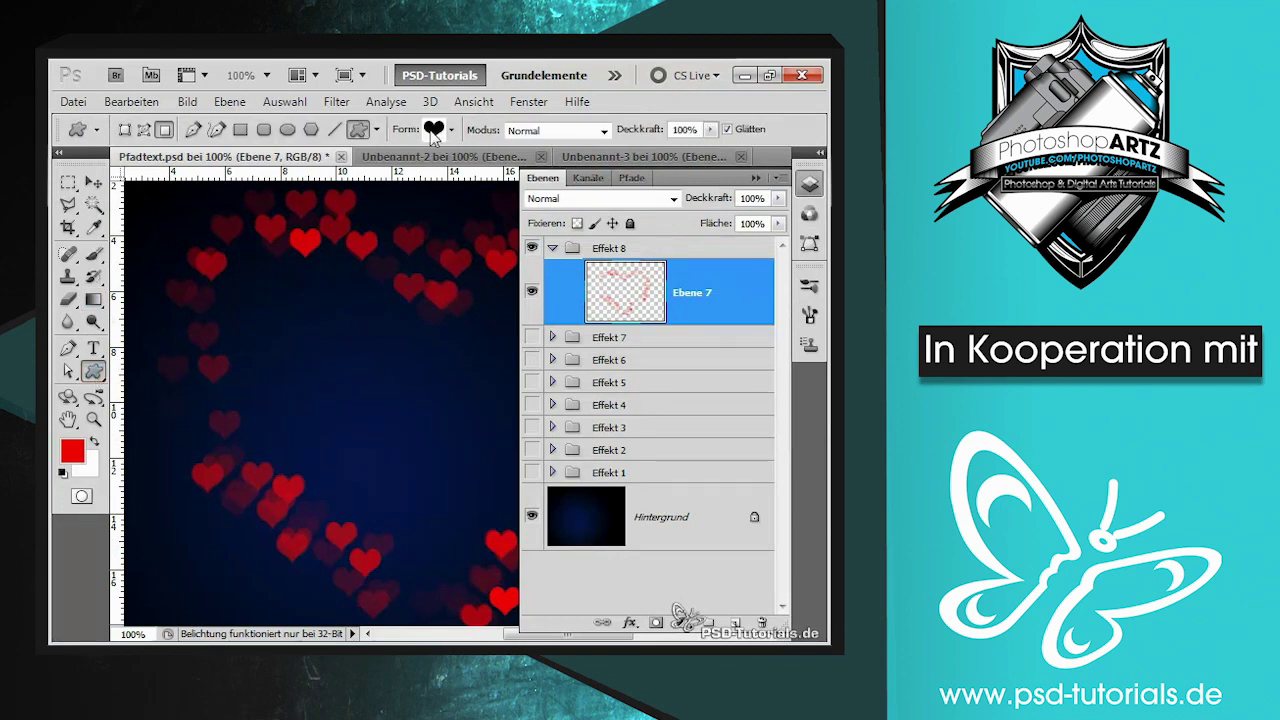
drag(247, 251, 300, 307)
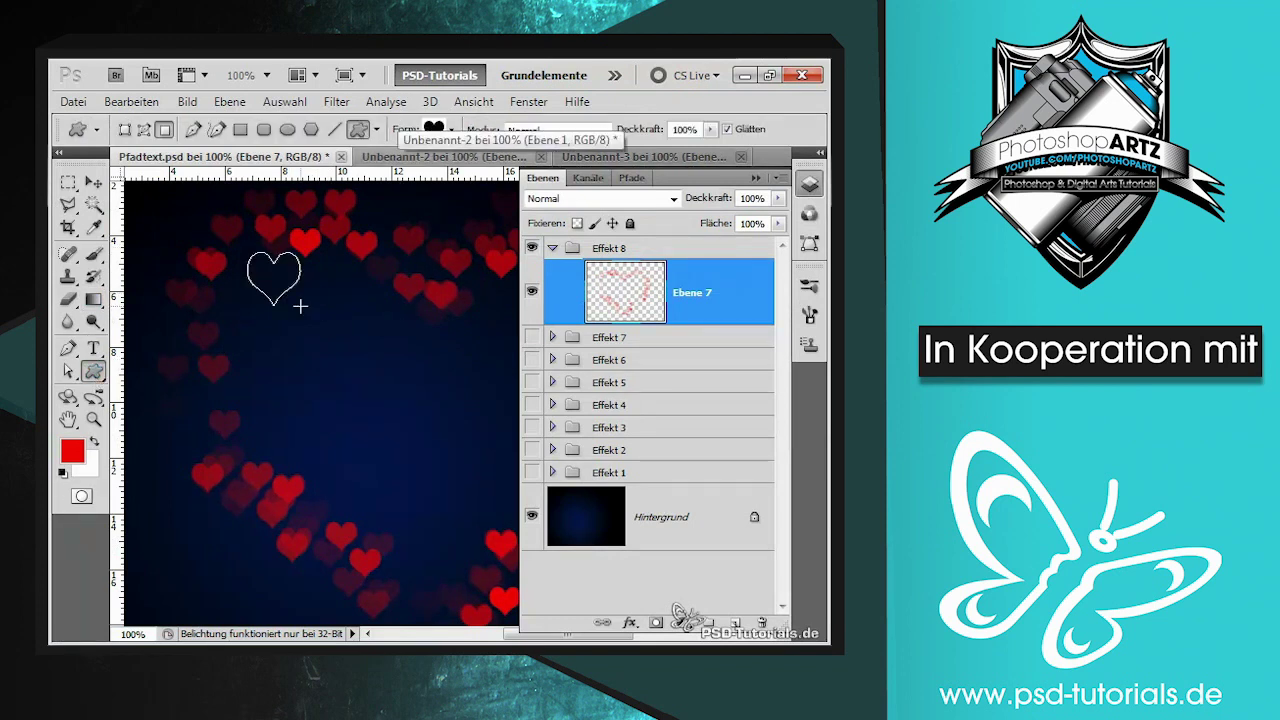
key(ctrl+z)
click(124, 129)
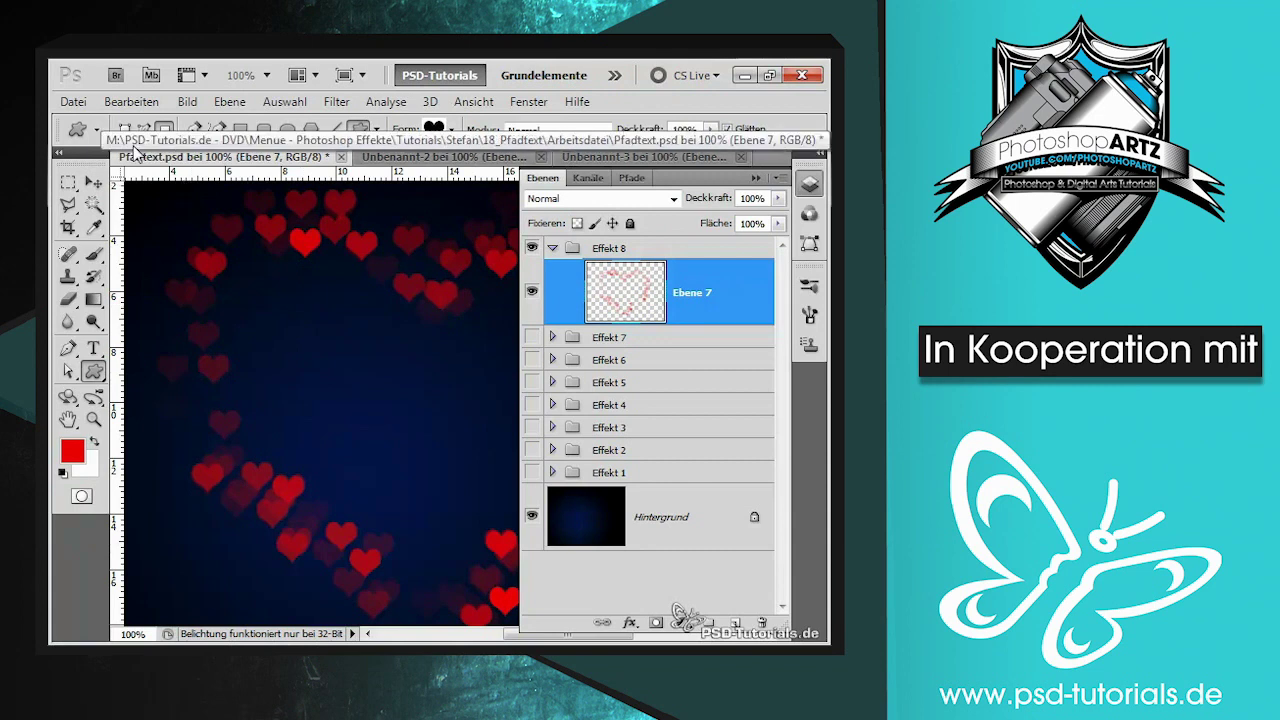
drag(271, 268, 643, 590)
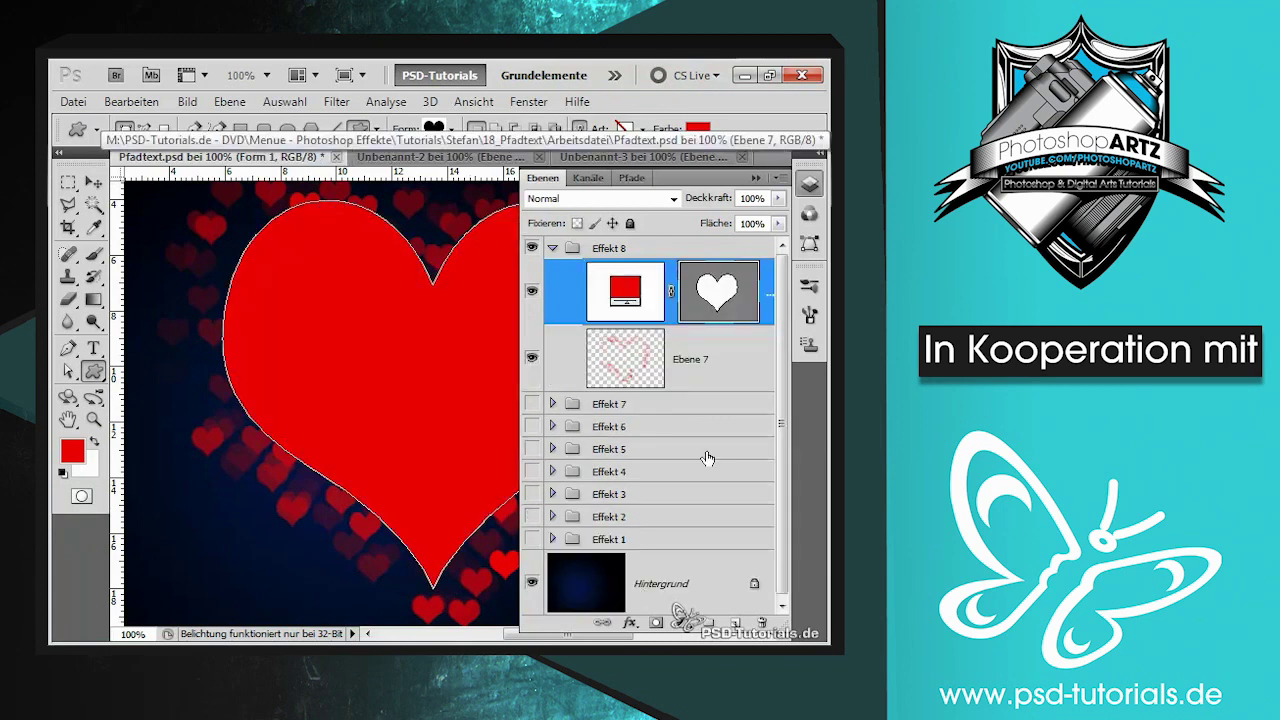
Step: Lower the Form 1 heart layer's opacity to about 20%
click(756, 177)
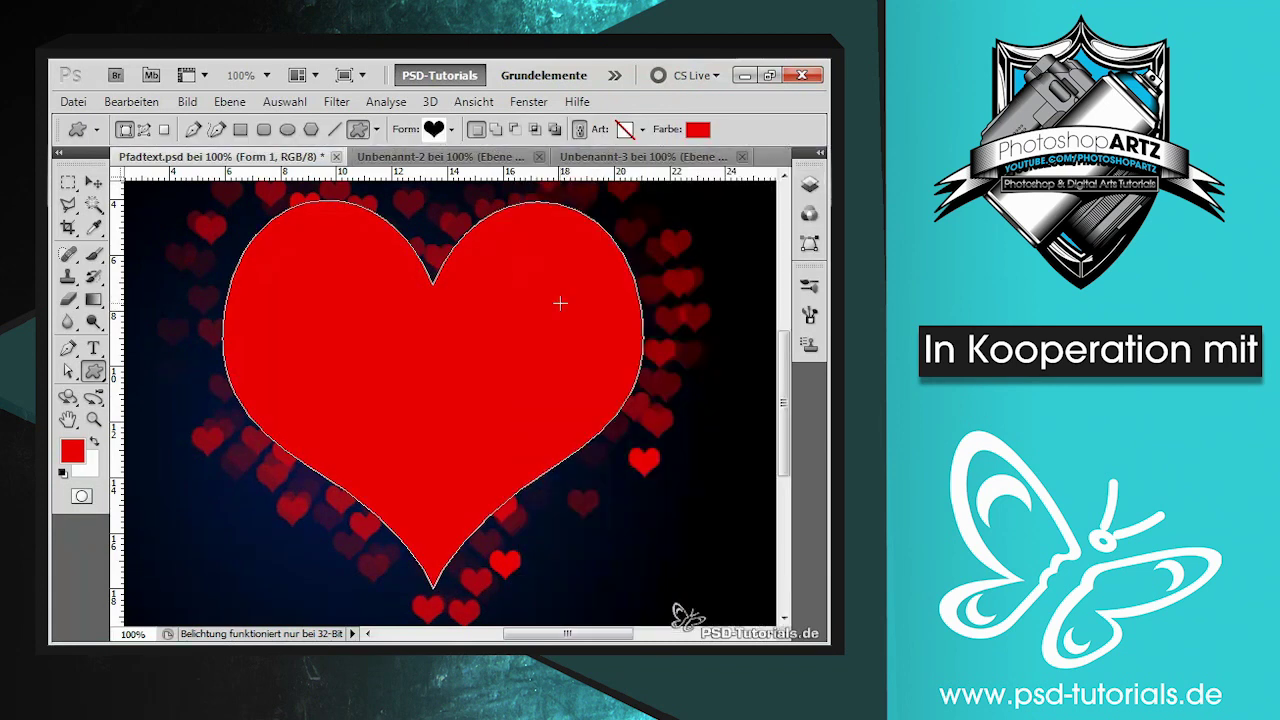
key(F7)
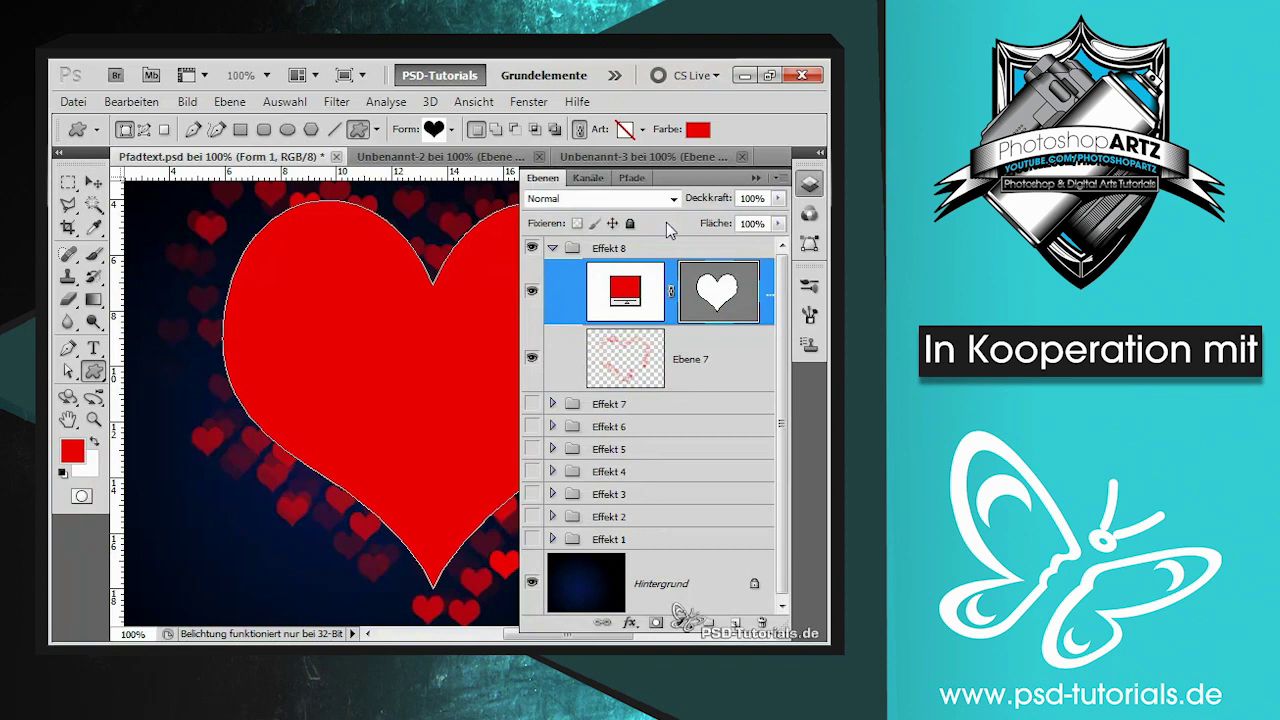
drag(686, 208, 640, 213)
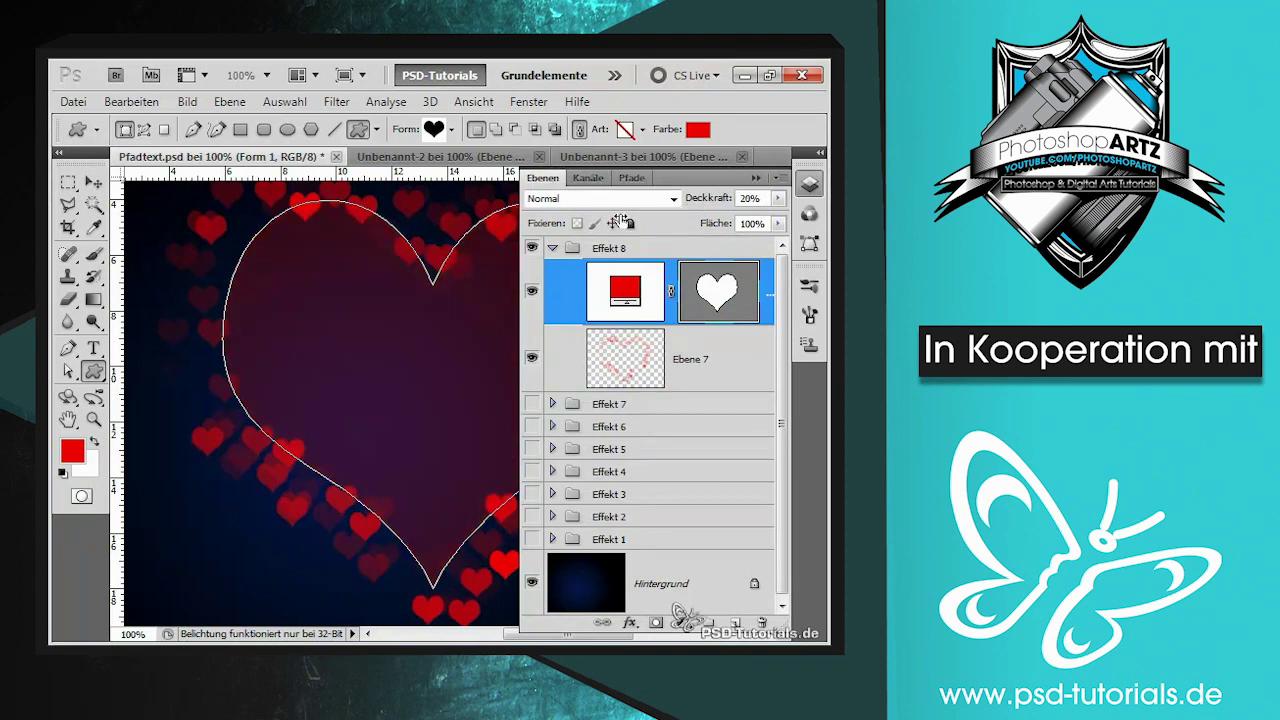
right_click(638, 288)
Step: Add a radial Verlaufsüberlagerung to the Form 1 heart in Fülloptionen
click(384, 314)
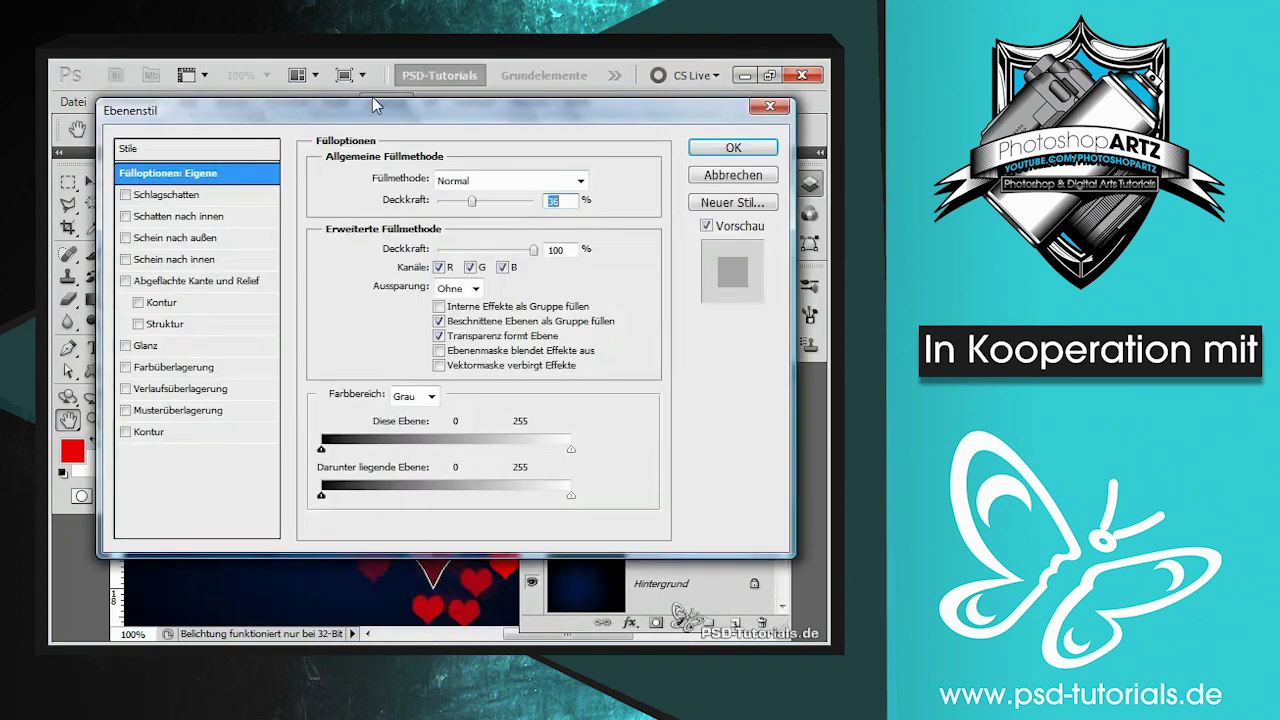
drag(395, 107, 711, 104)
click(495, 385)
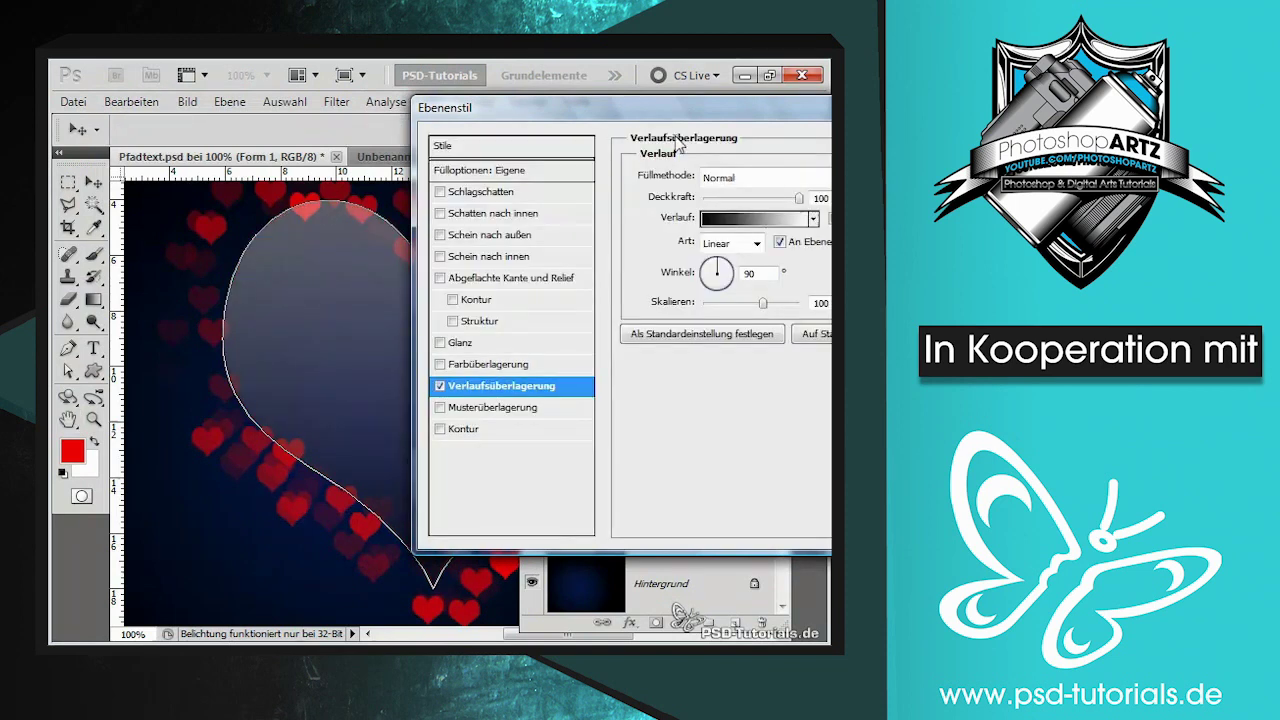
drag(720, 108, 640, 110)
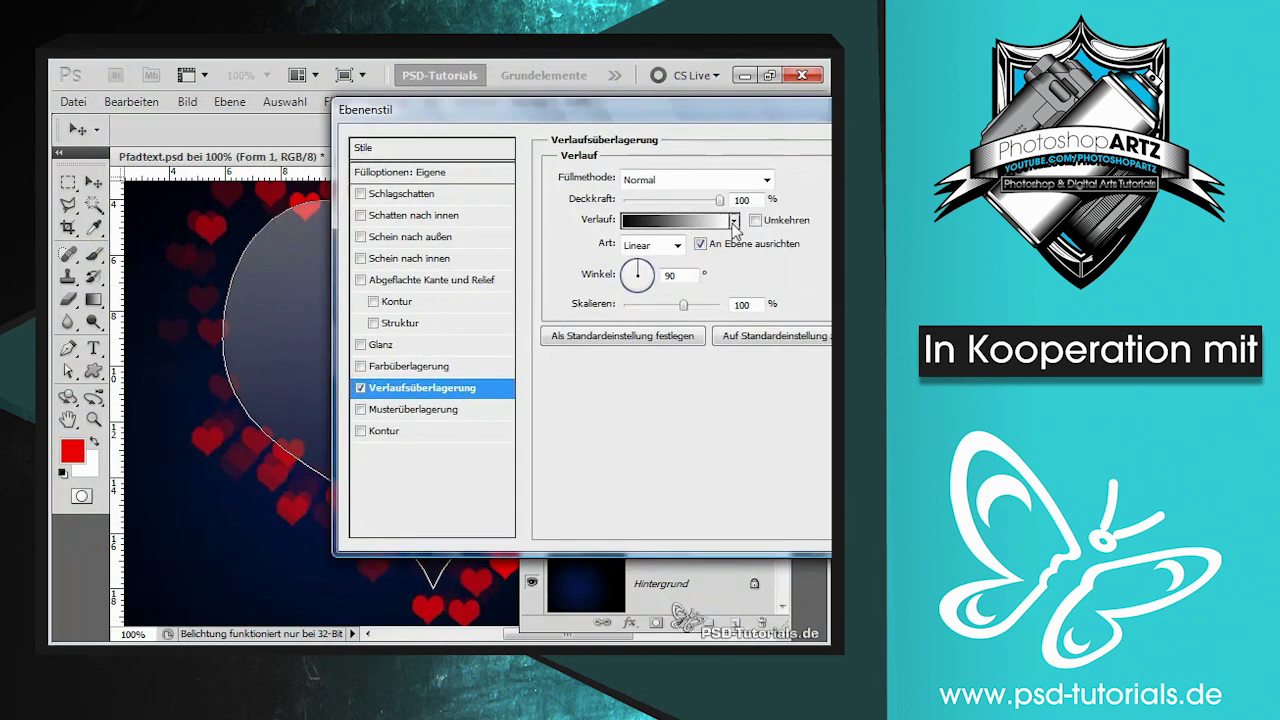
click(652, 245)
click(648, 272)
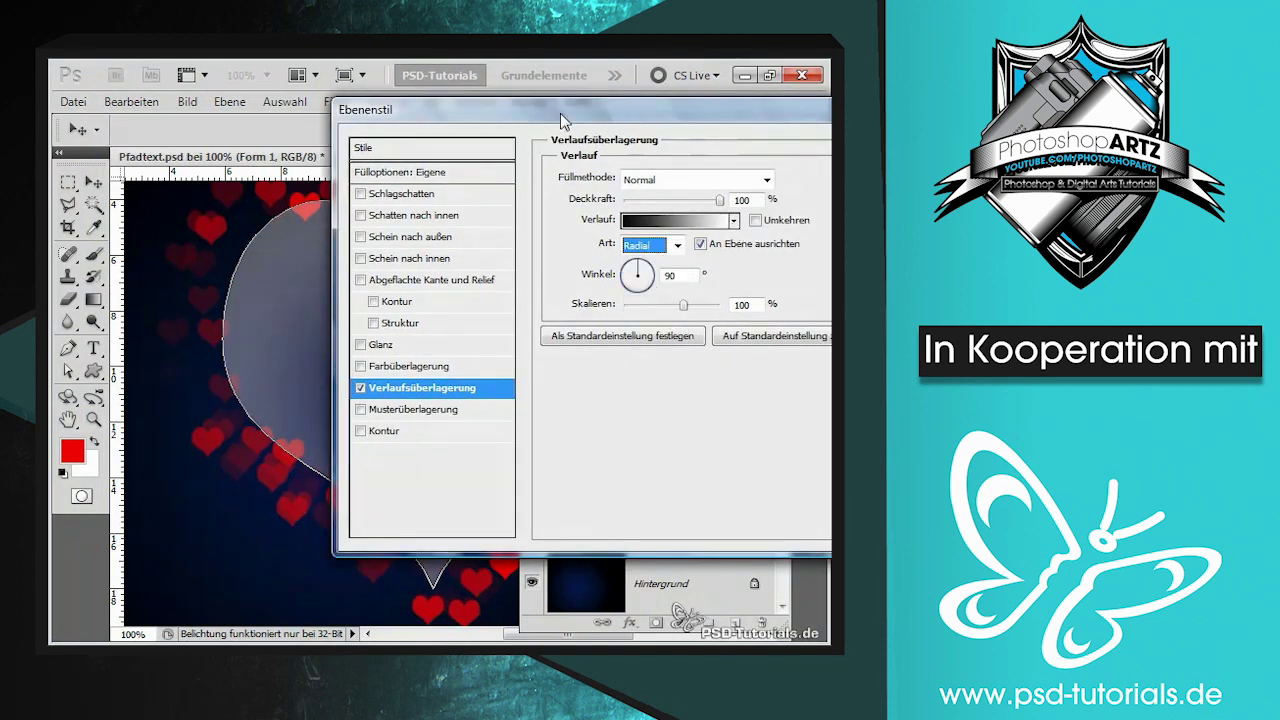
drag(562, 120, 649, 122)
Step: Pick the red-to-white gradient preset, check Umkehren, and apply the style
click(789, 223)
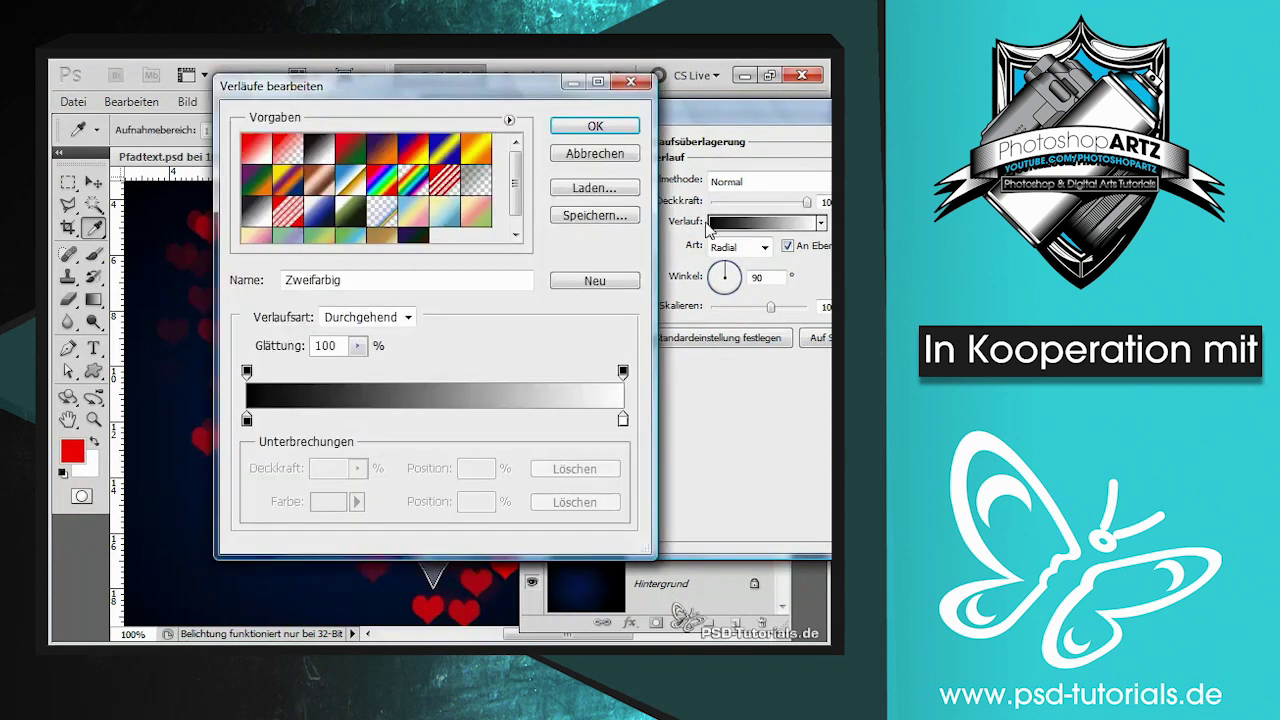
click(258, 149)
click(600, 127)
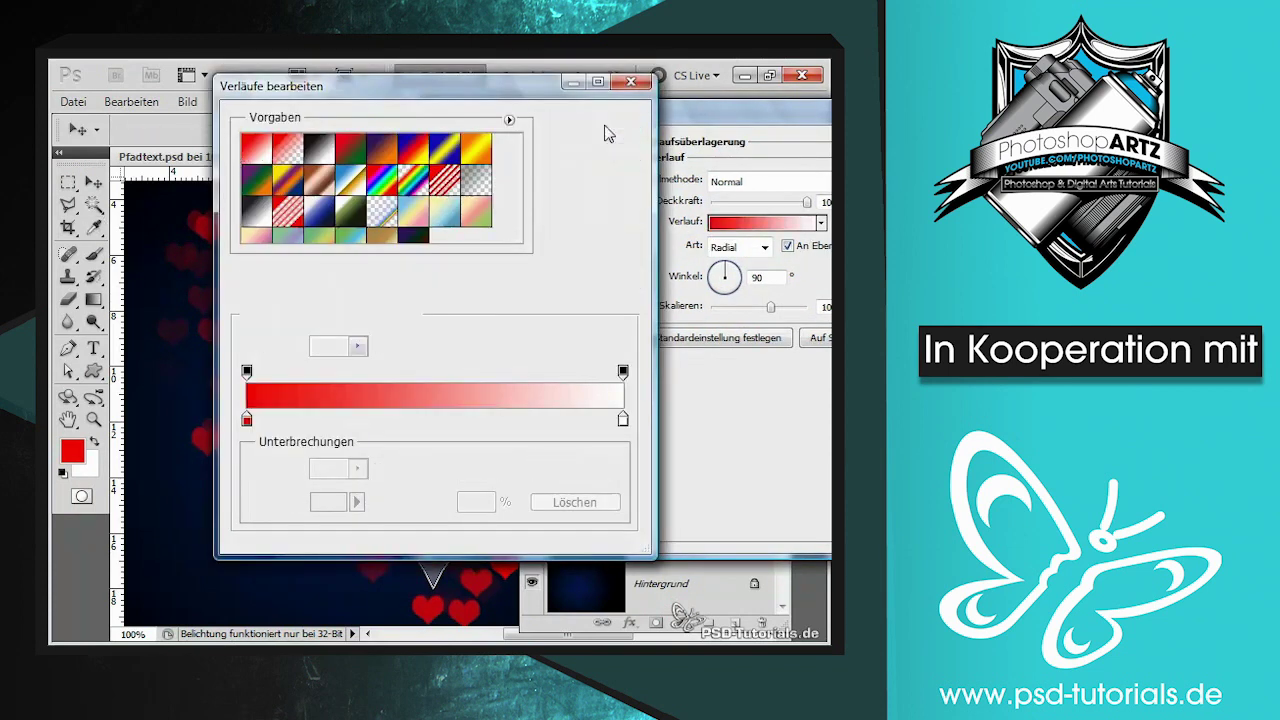
drag(758, 116, 691, 122)
click(776, 228)
drag(537, 118, 483, 182)
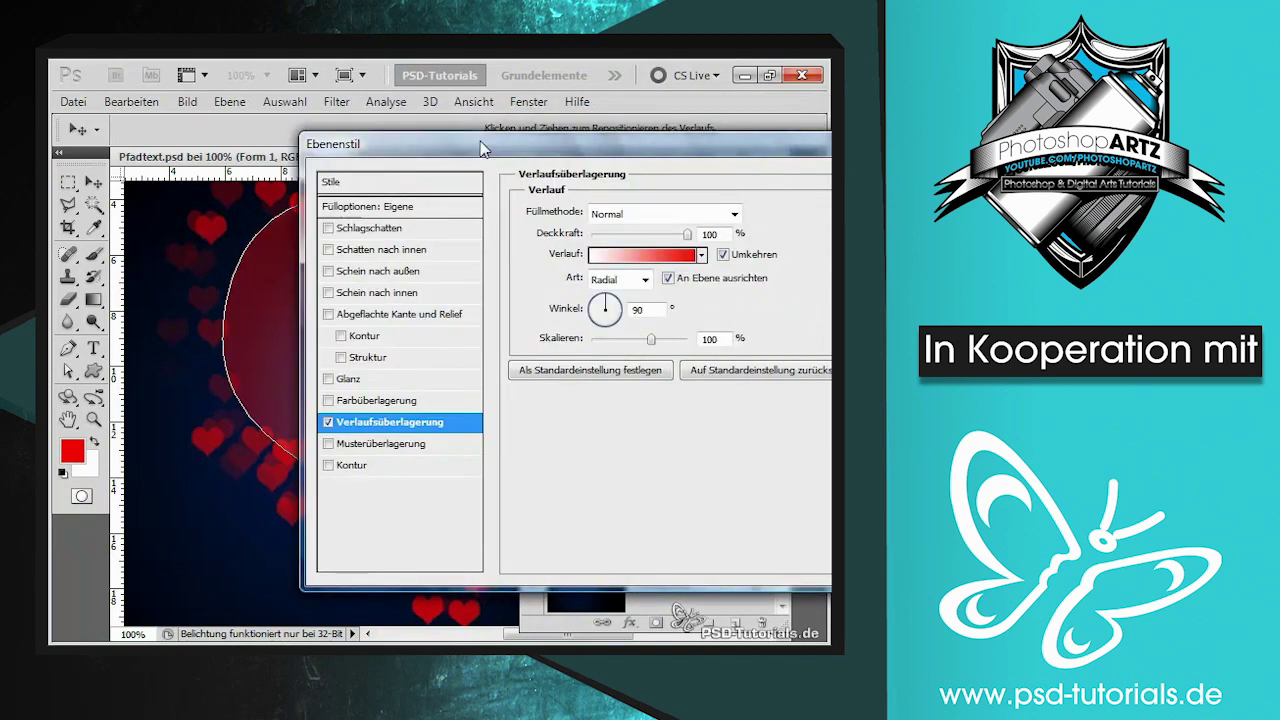
drag(628, 175, 582, 115)
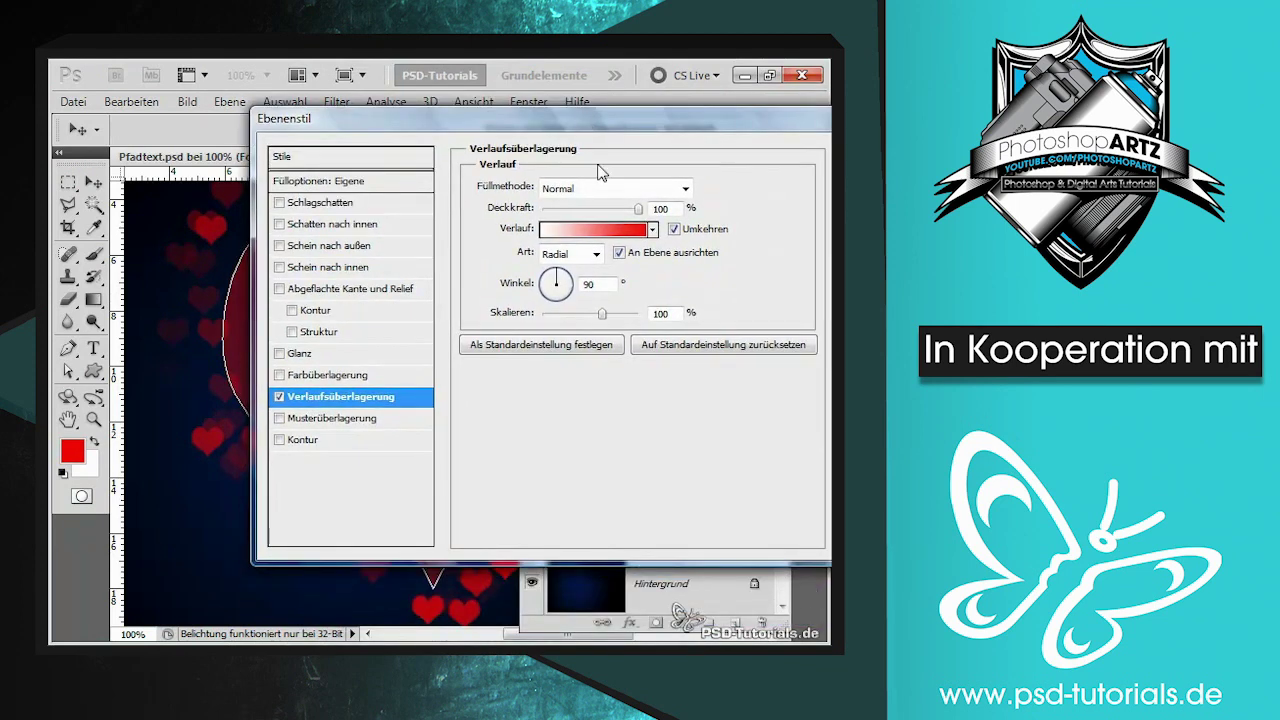
drag(700, 118, 604, 120)
click(795, 161)
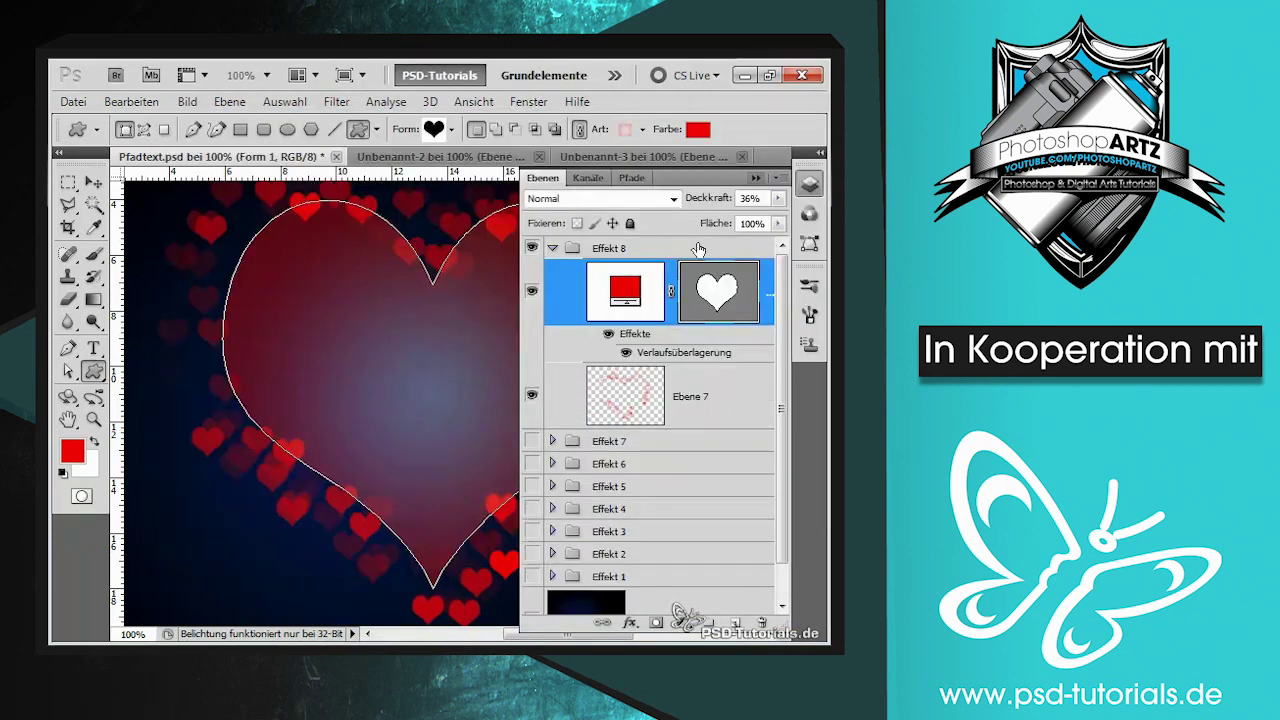
Step: Check the glowing heart on the fitted canvas and reselect the Form 1 layer
click(616, 398)
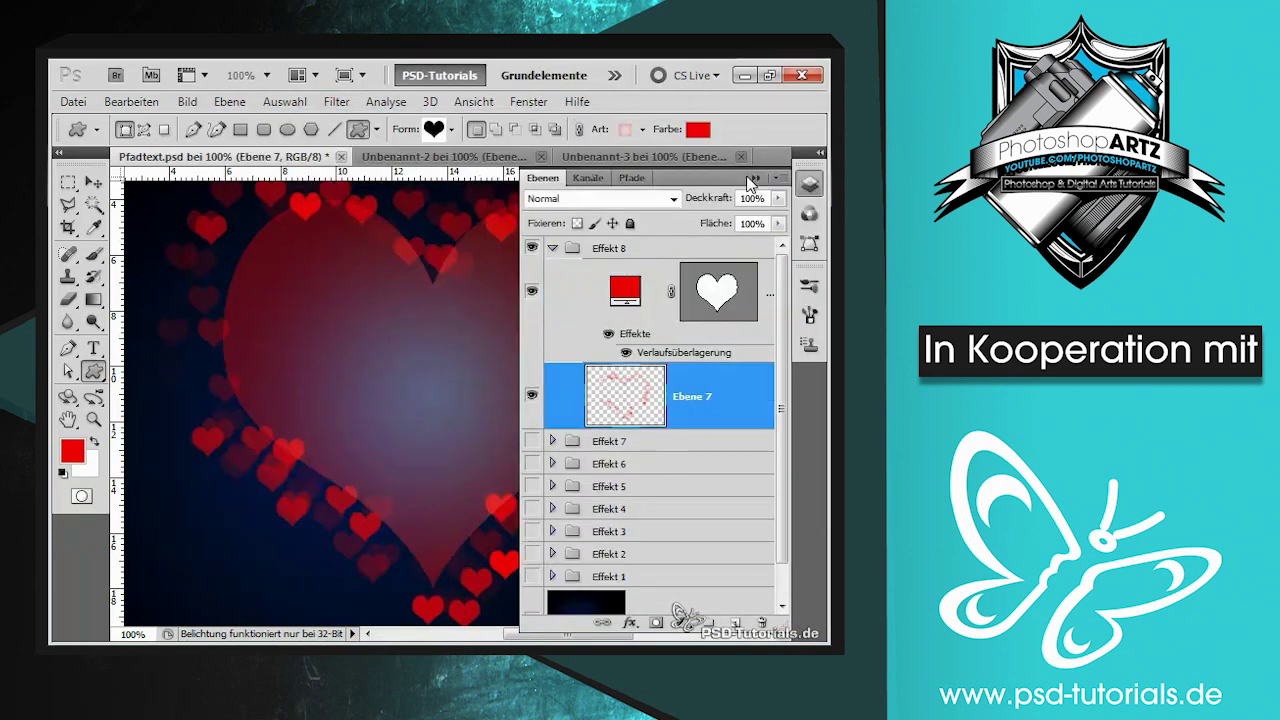
click(752, 178)
key(ctrl+minus)
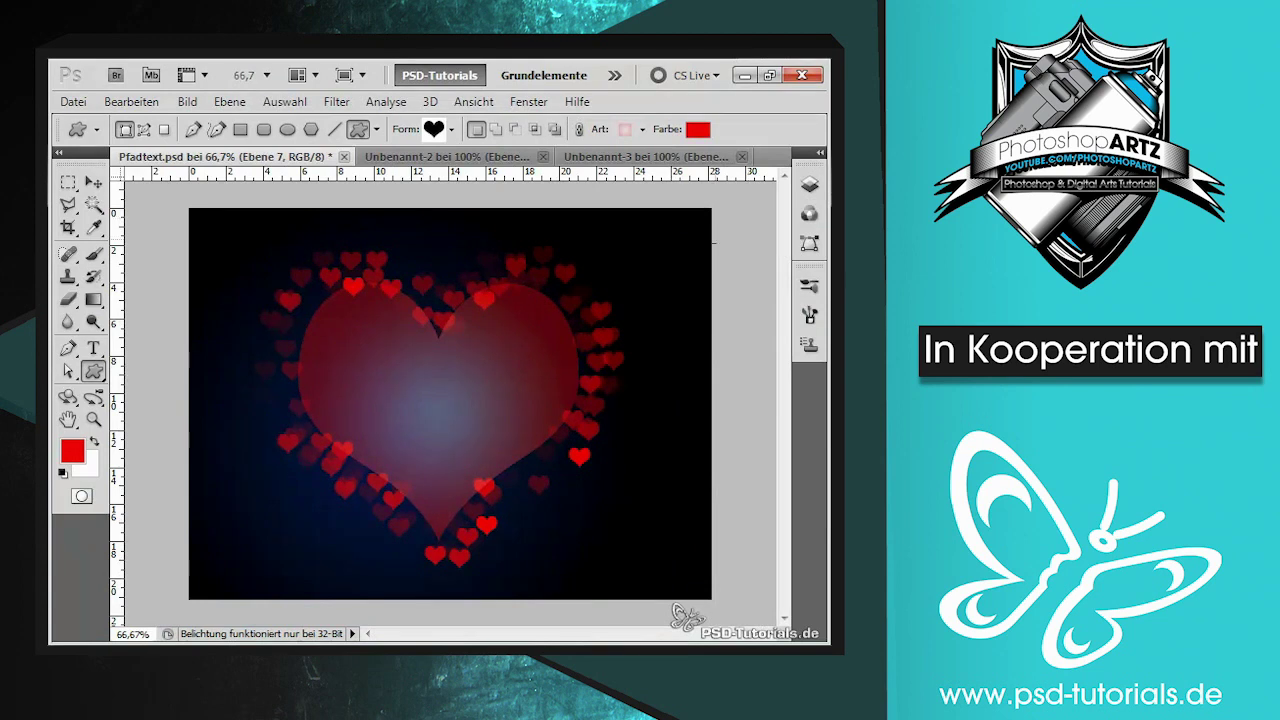
key(F7)
click(632, 290)
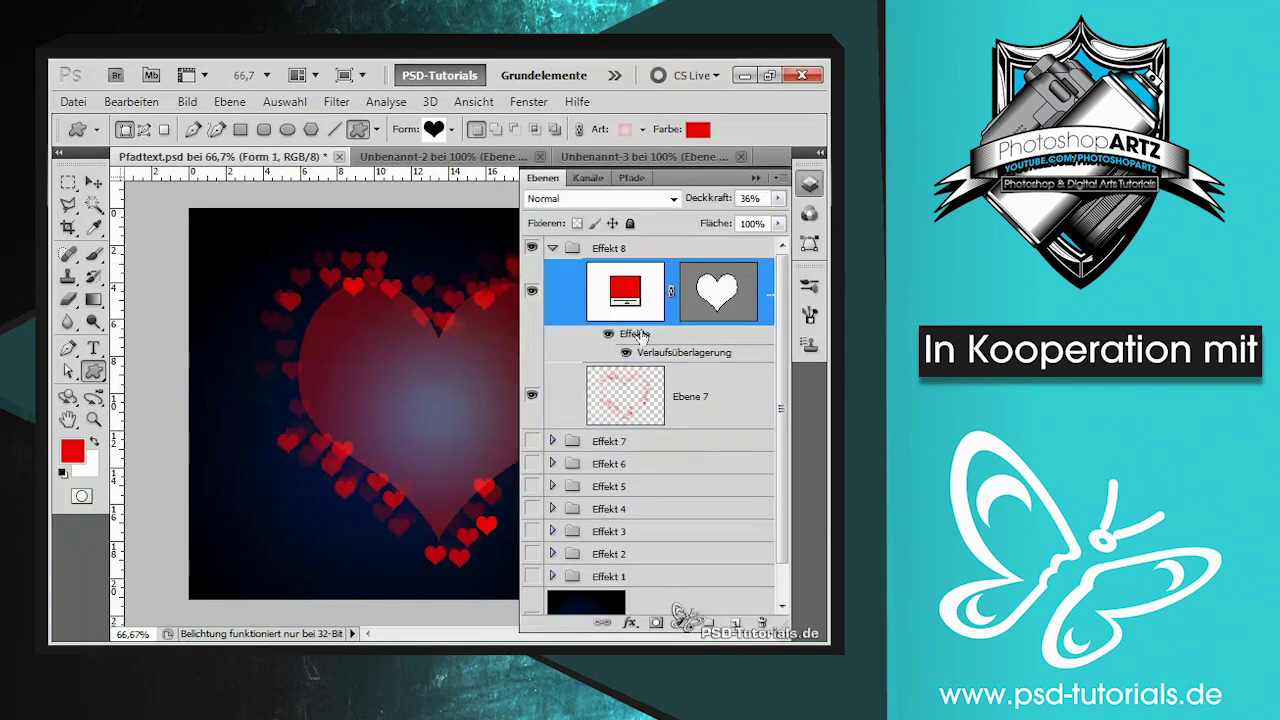
Step: Add Abgeflachte Kante und Relief to the Form 1 heart with size 57
double_click(638, 334)
drag(375, 124, 600, 126)
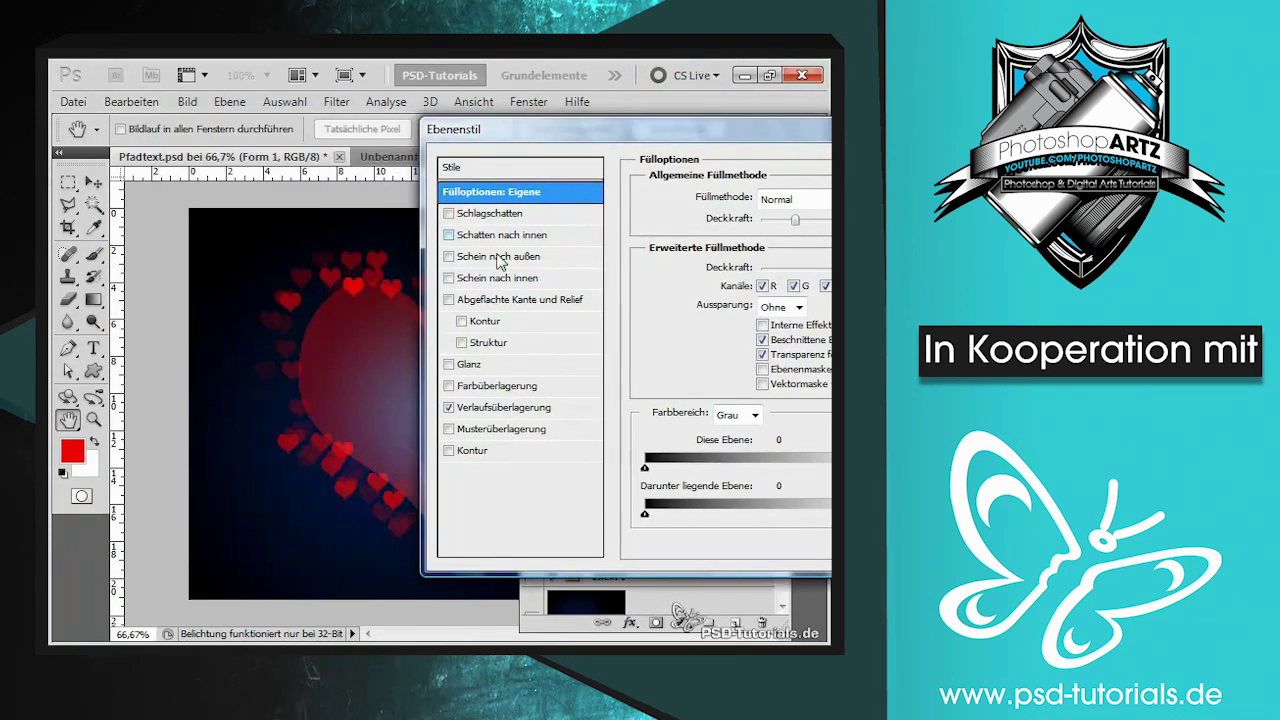
click(449, 300)
drag(540, 133, 557, 126)
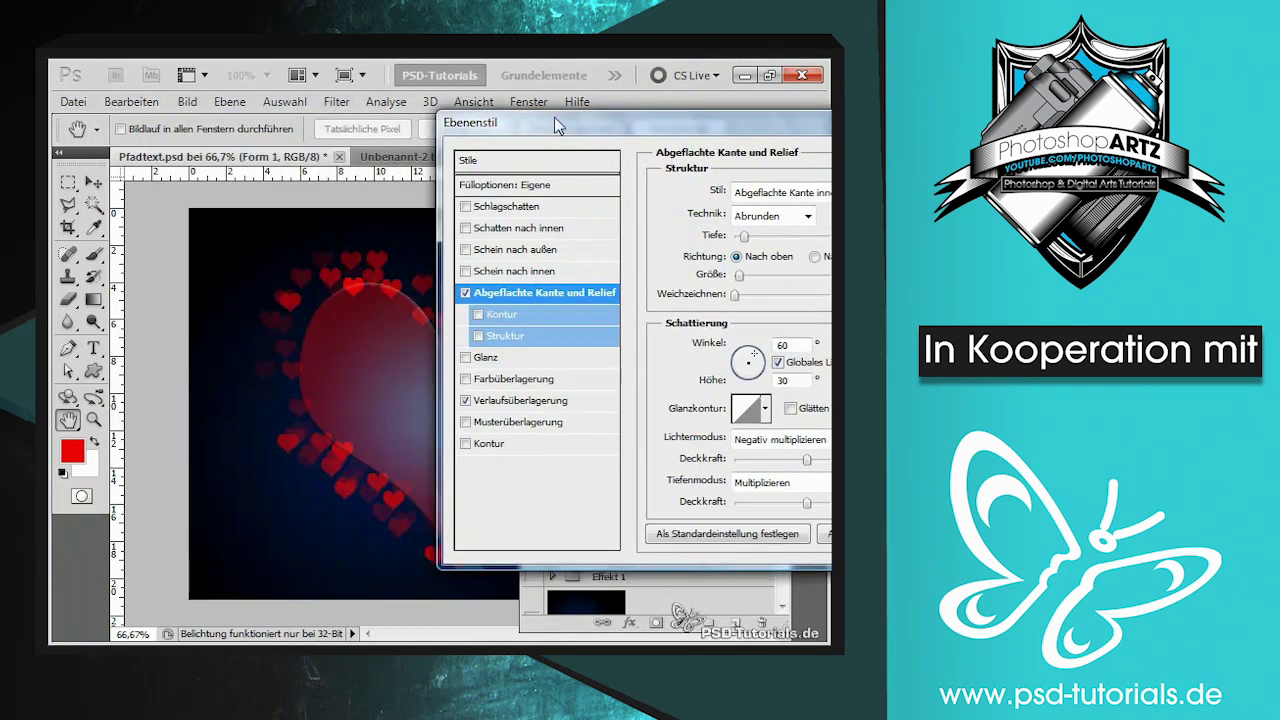
mouse_move(739, 276)
mouse_down()
mouse_move(762, 276)
mouse_move(763, 294)
mouse_up()
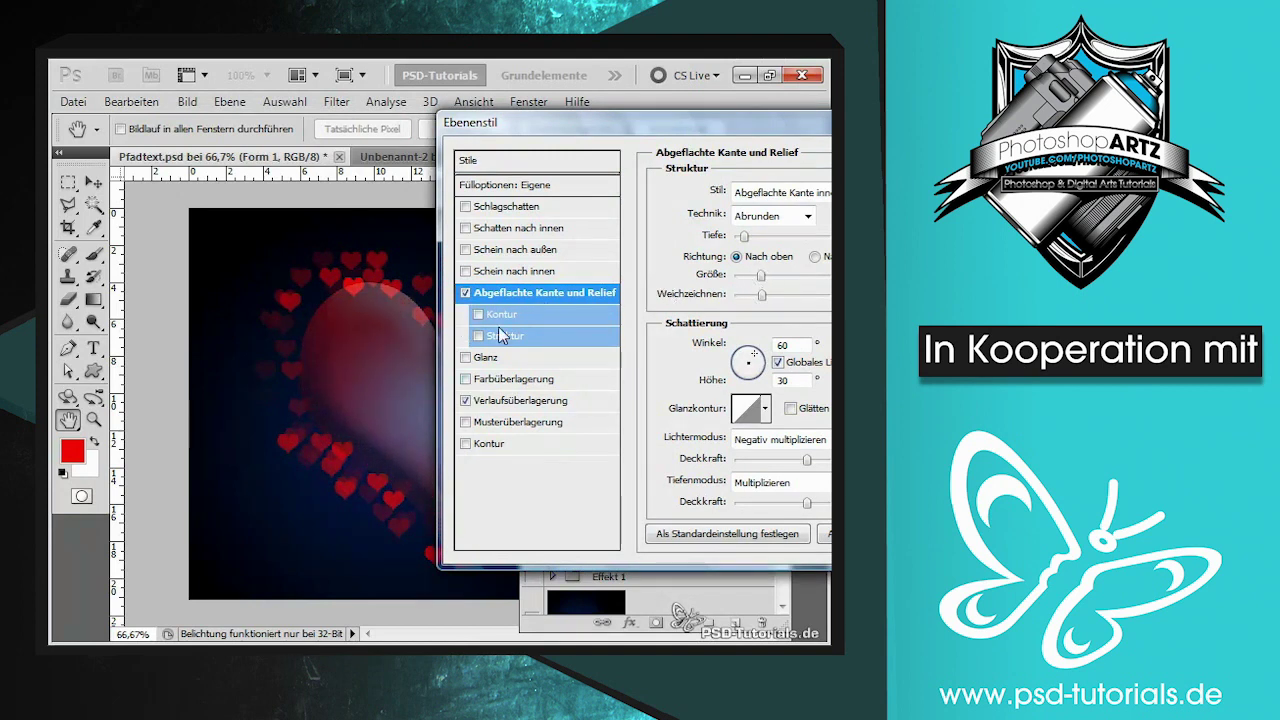
mouse_move(540, 124)
mouse_down()
mouse_move(804, 182)
mouse_move(525, 120)
mouse_move(478, 128)
mouse_up()
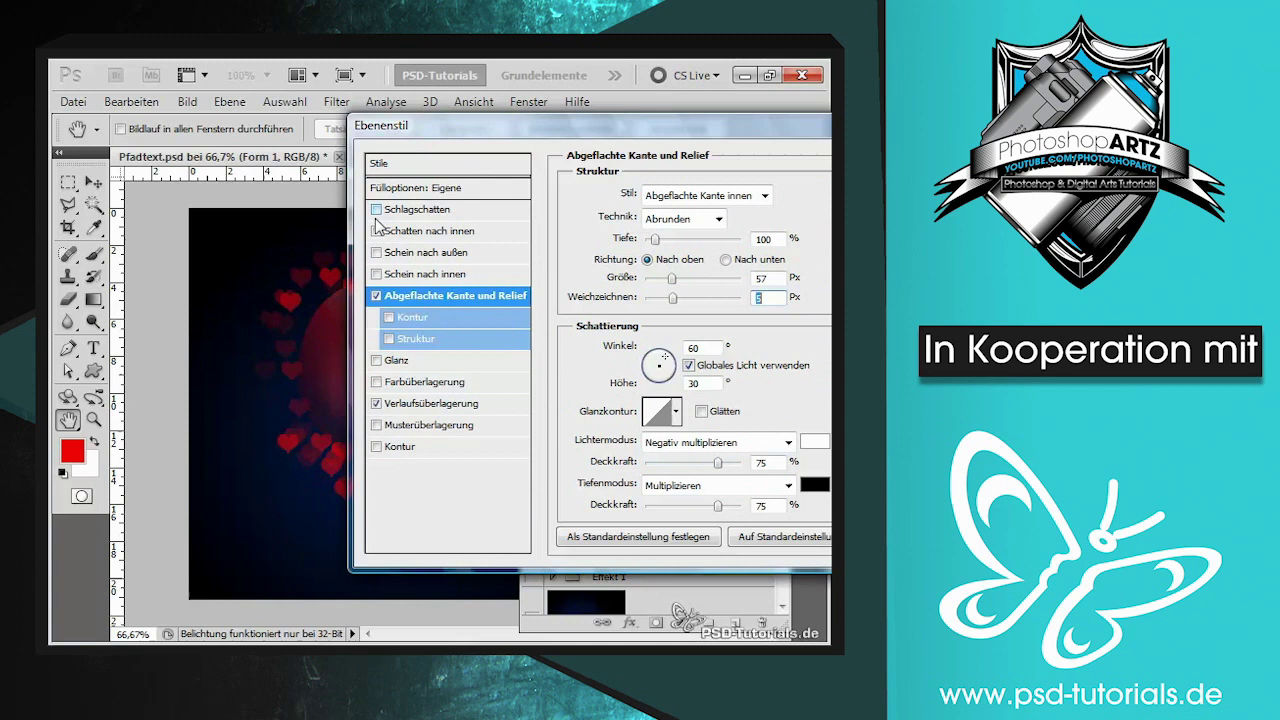
Step: Add a Schein nach außen glow in Negativ multiplizieren at 92% opacity
click(376, 252)
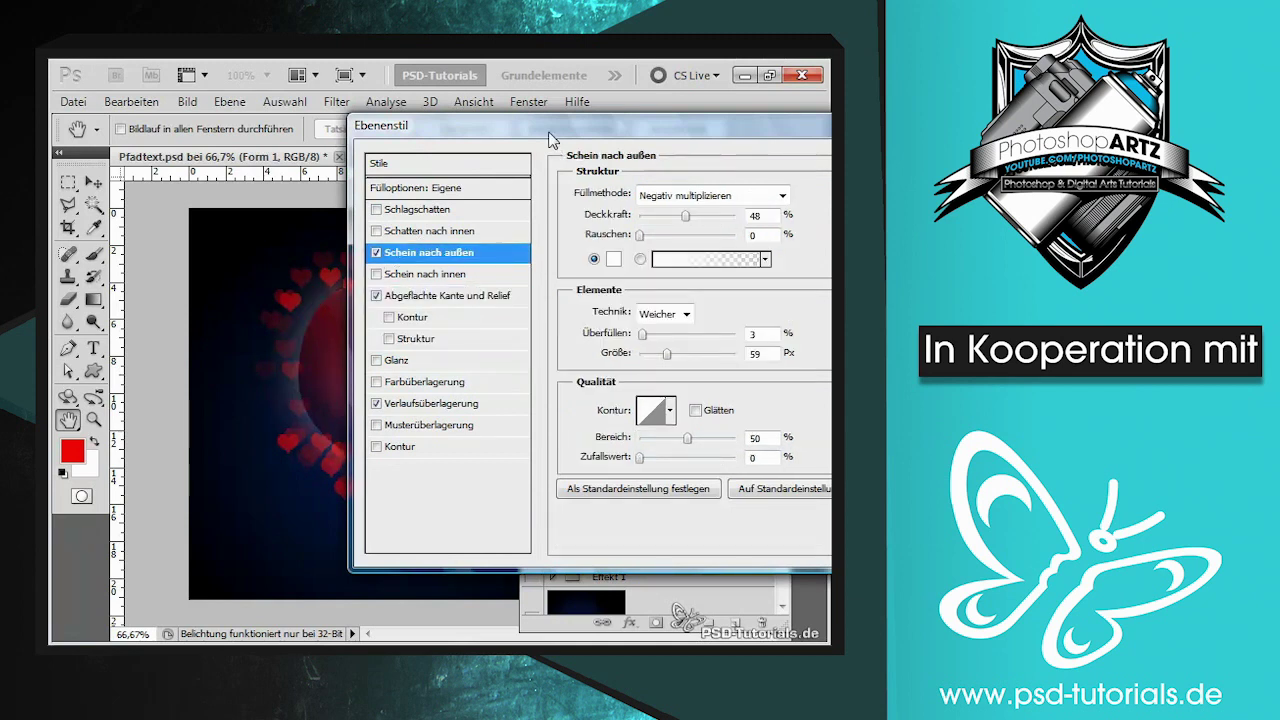
drag(553, 140, 614, 135)
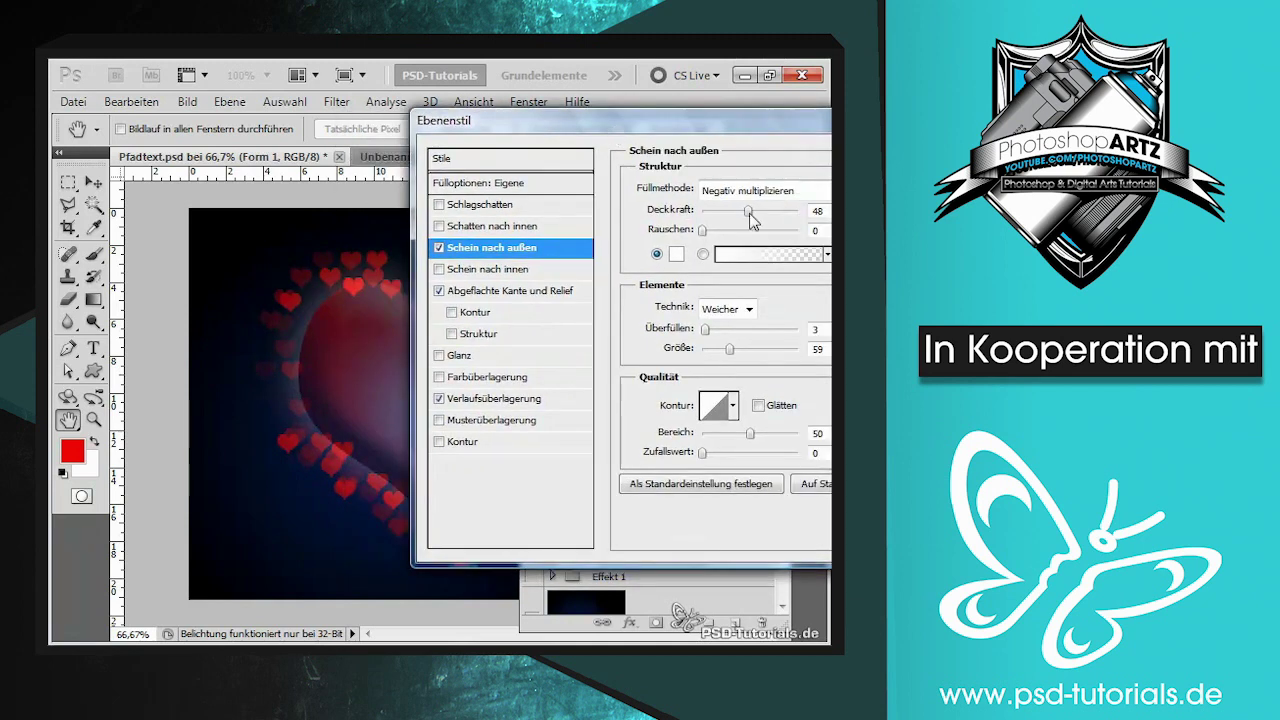
drag(748, 211, 797, 211)
key(Down)
key(Down)
key(Down)
drag(720, 117, 409, 114)
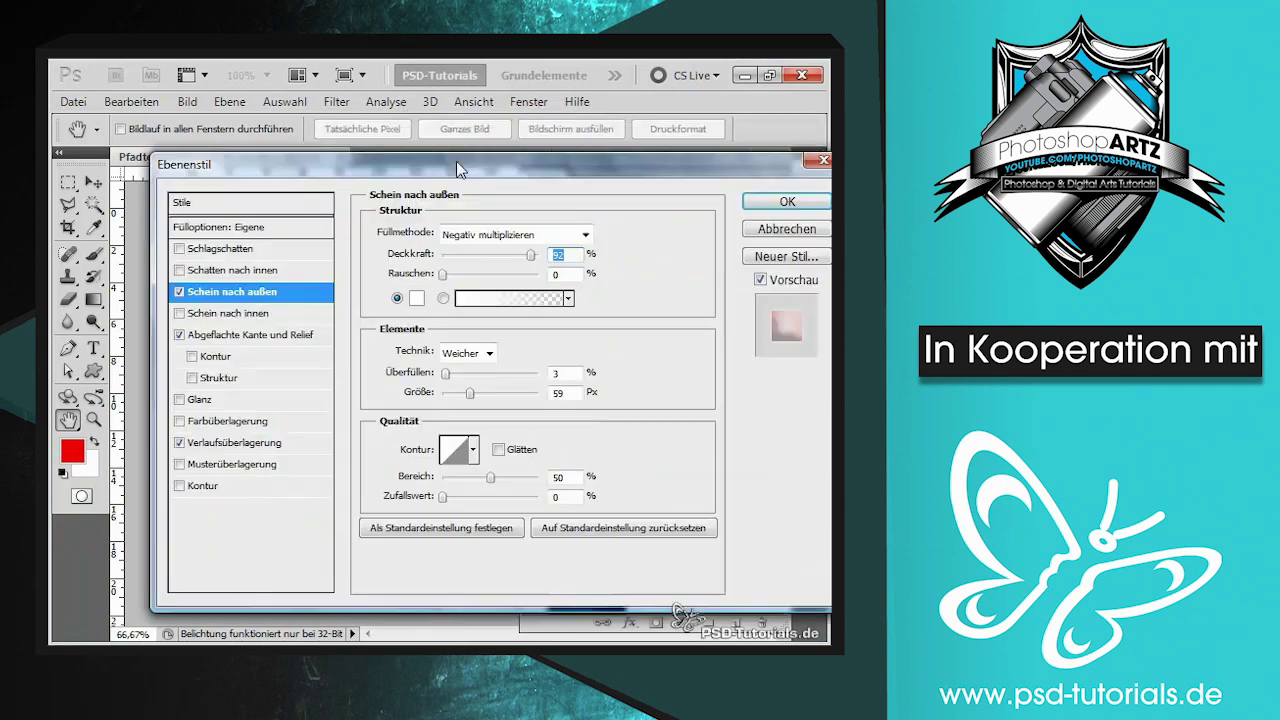
click(765, 203)
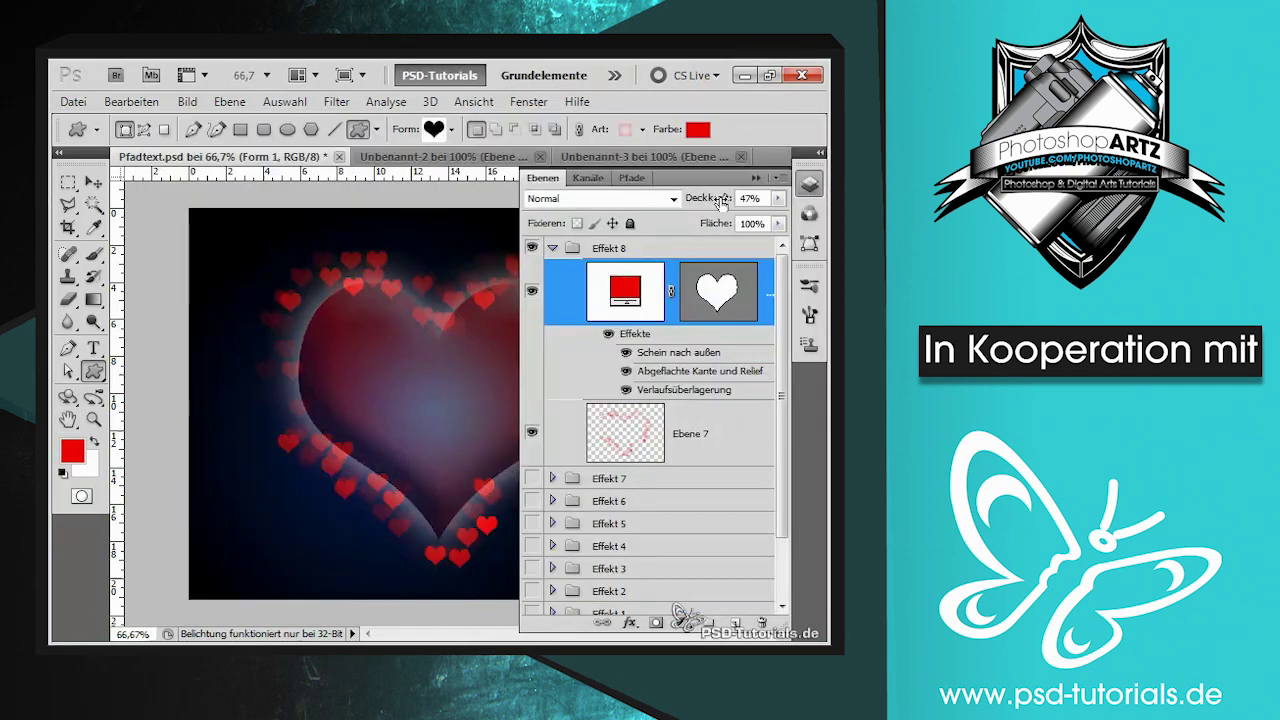
Step: Raise the heart layer opacity to 47% and view the image at 100%
drag(708, 198, 745, 198)
click(756, 178)
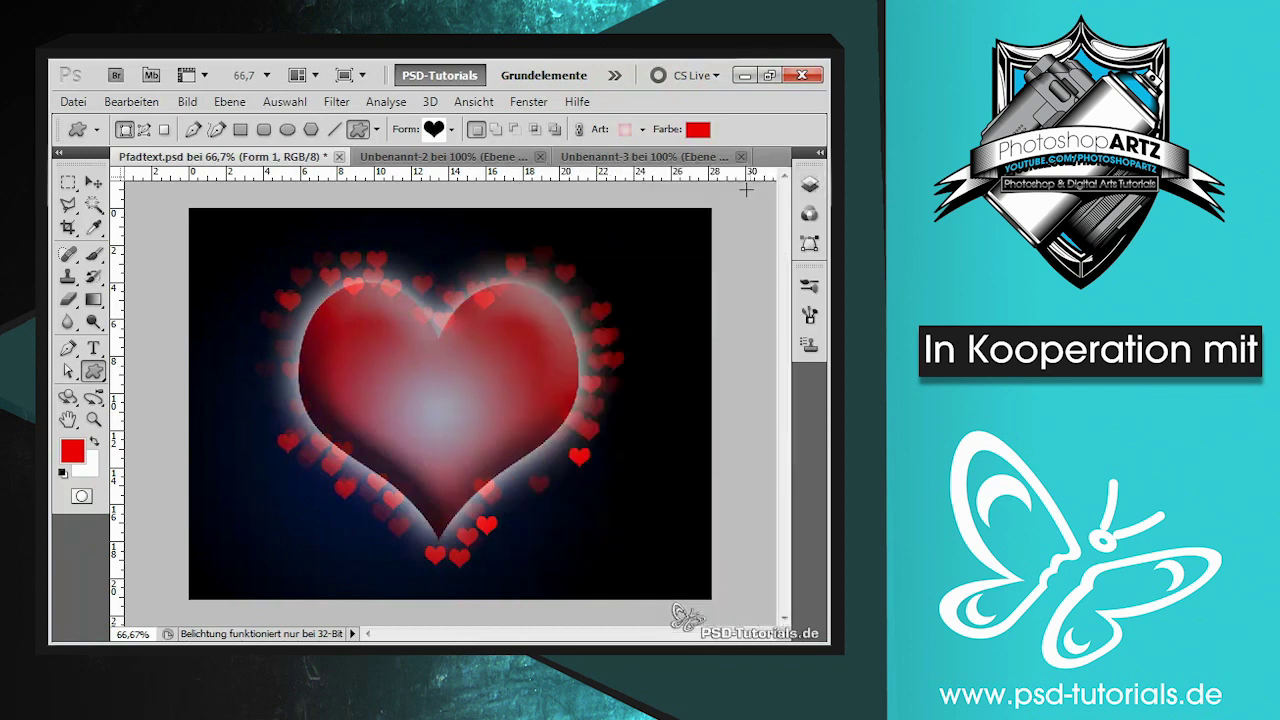
key(ctrl+1)
key(Tab)
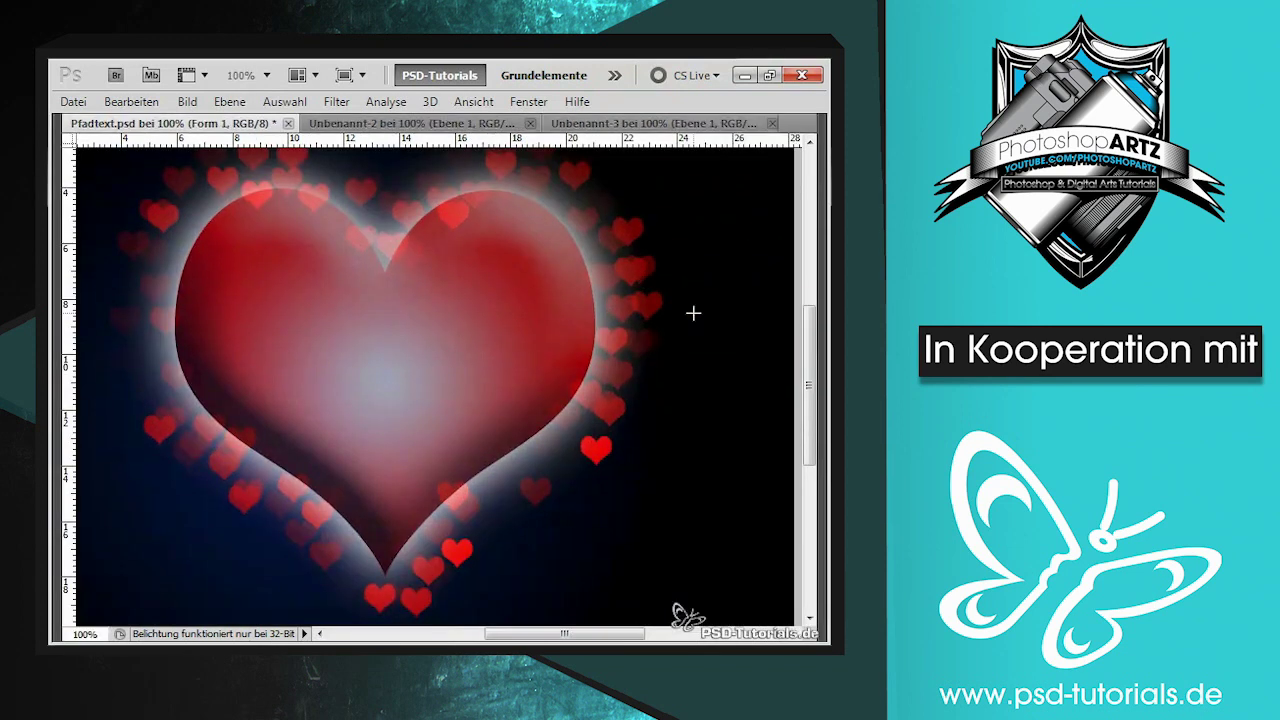
drag(806, 338, 797, 333)
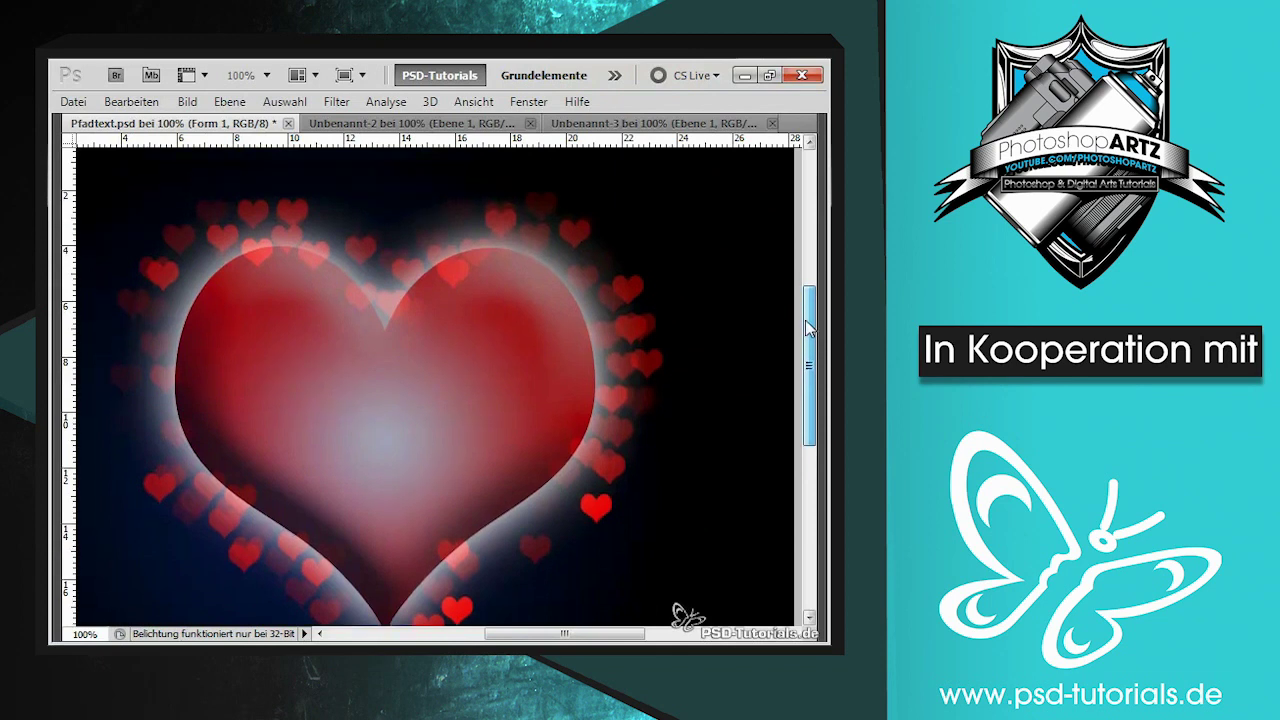